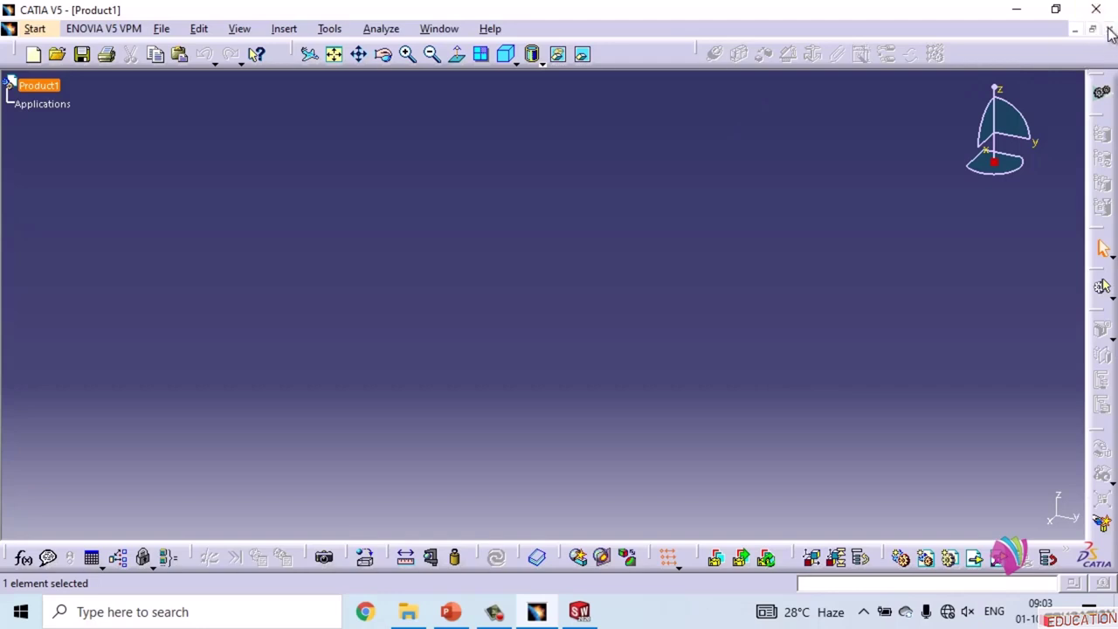
Close the empty Product1 document
{"action": "left_click", "coordinate": [162, 30]}
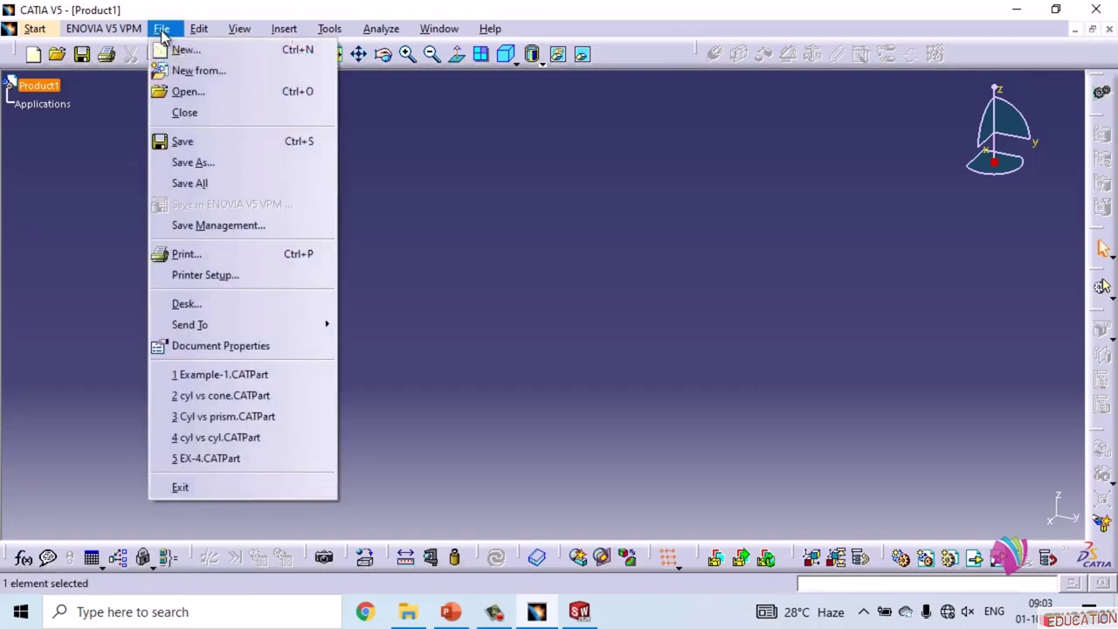
{"action": "left_click", "coordinate": [161, 115]}
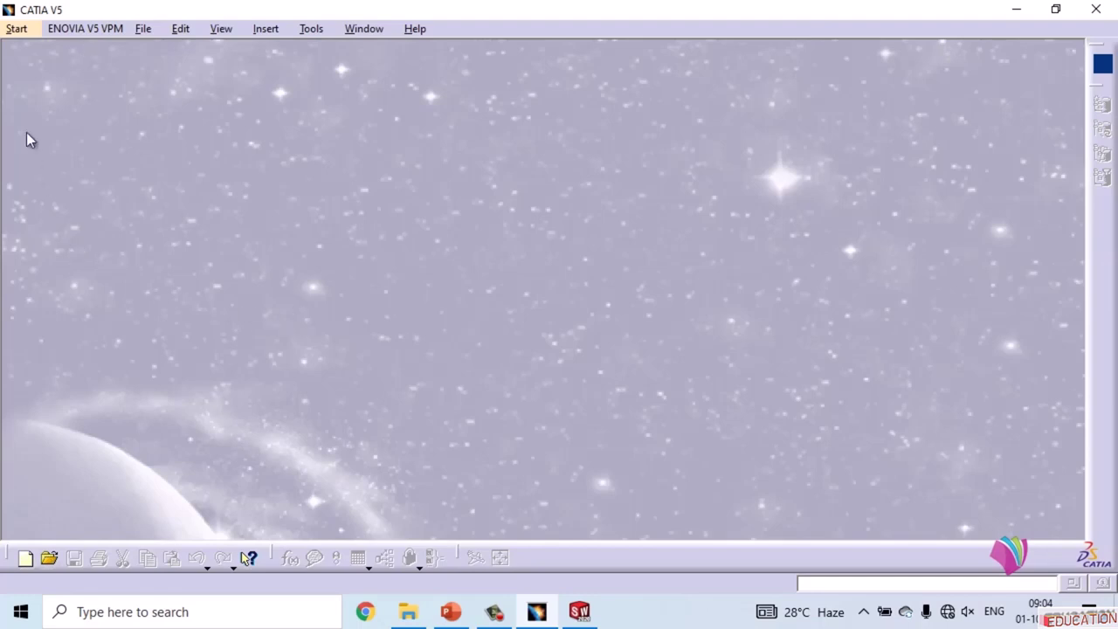
Examine the available workbench categories from Infrastructure to Machining, as well as the ENOVIA, file, edit and tool commands
{"action": "left_click", "coordinate": [11, 31]}
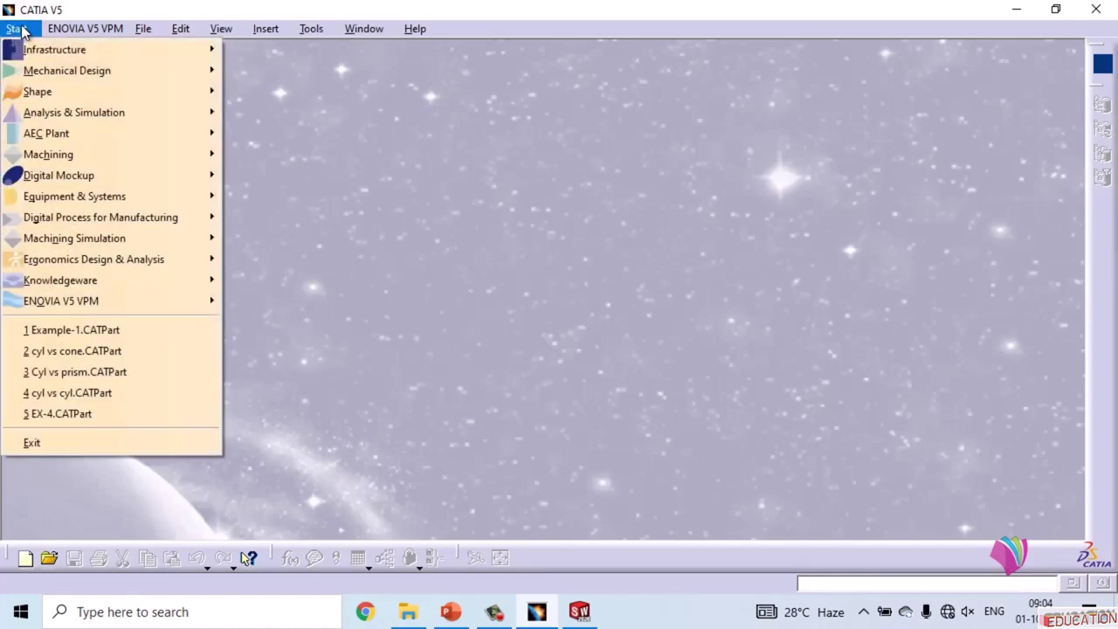
{"action": "left_click", "coordinate": [517, 371]}
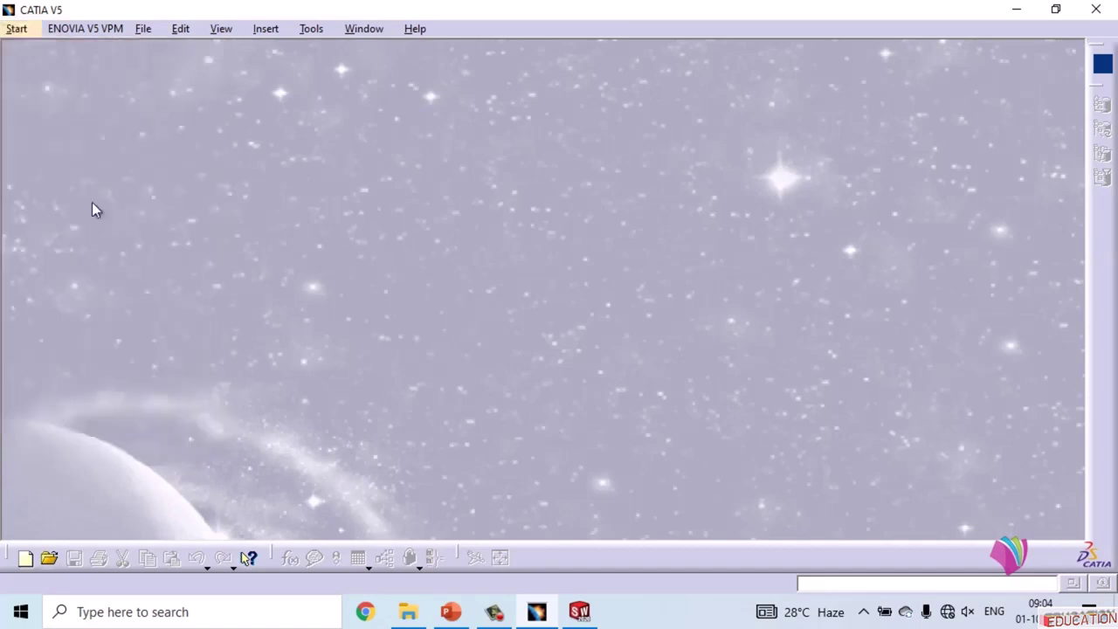
{"action": "left_click", "coordinate": [14, 31]}
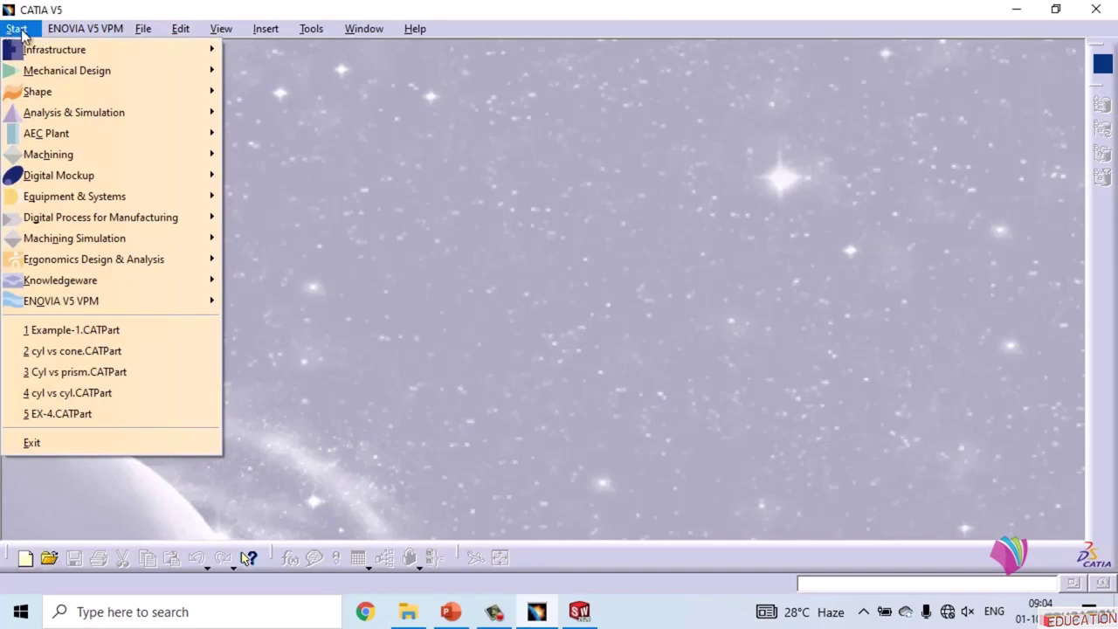
{"action": "mouse_move", "coordinate": [33, 54]}
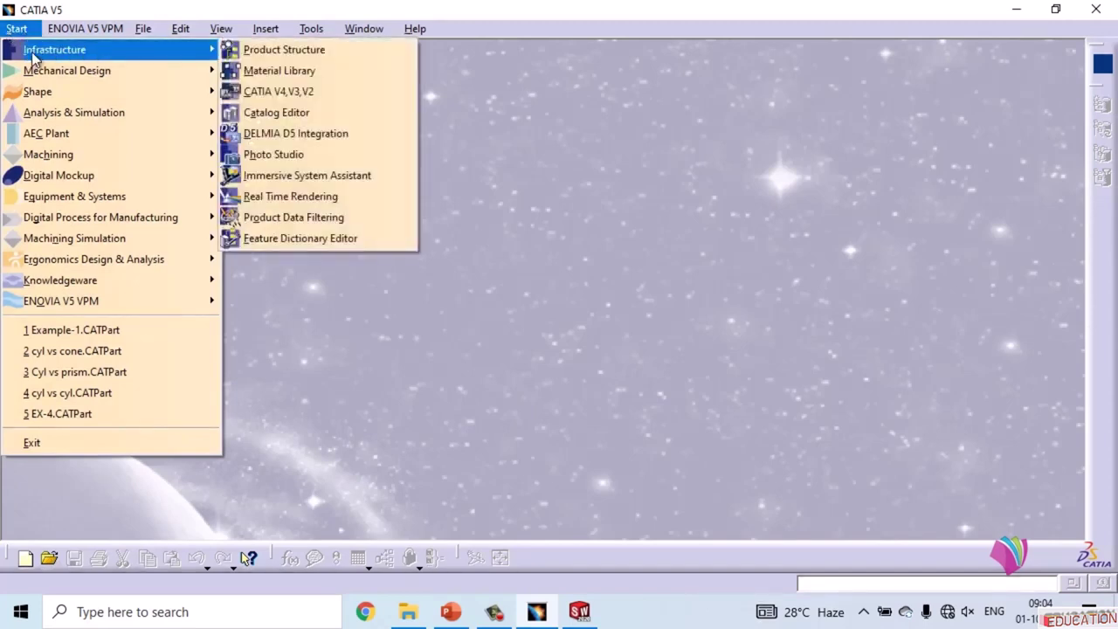
{"action": "mouse_move", "coordinate": [37, 73]}
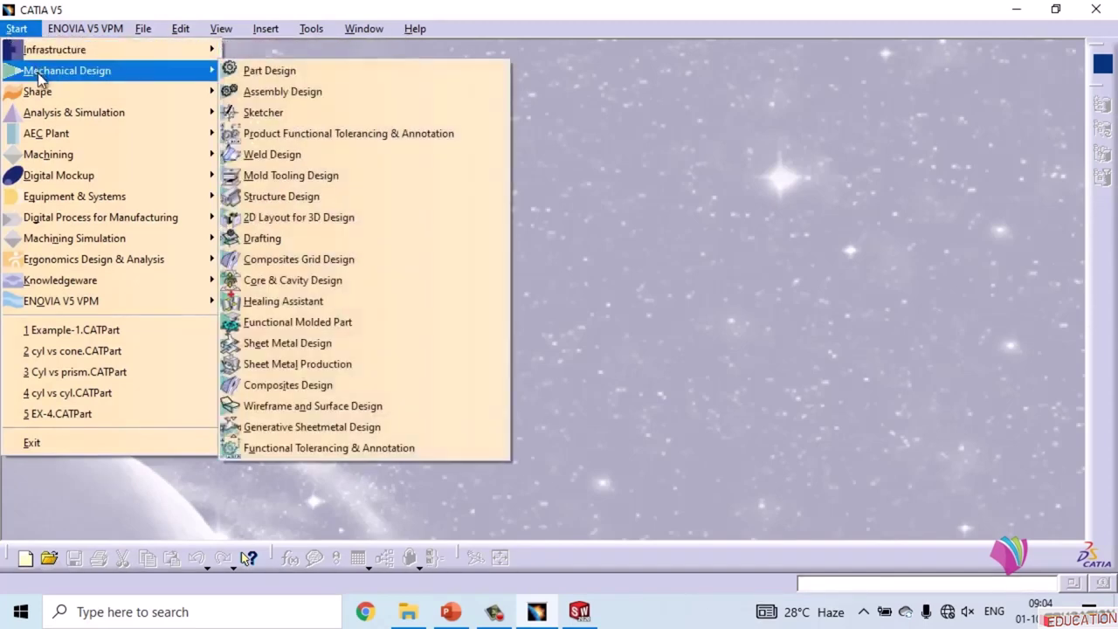
{"action": "mouse_move", "coordinate": [42, 93]}
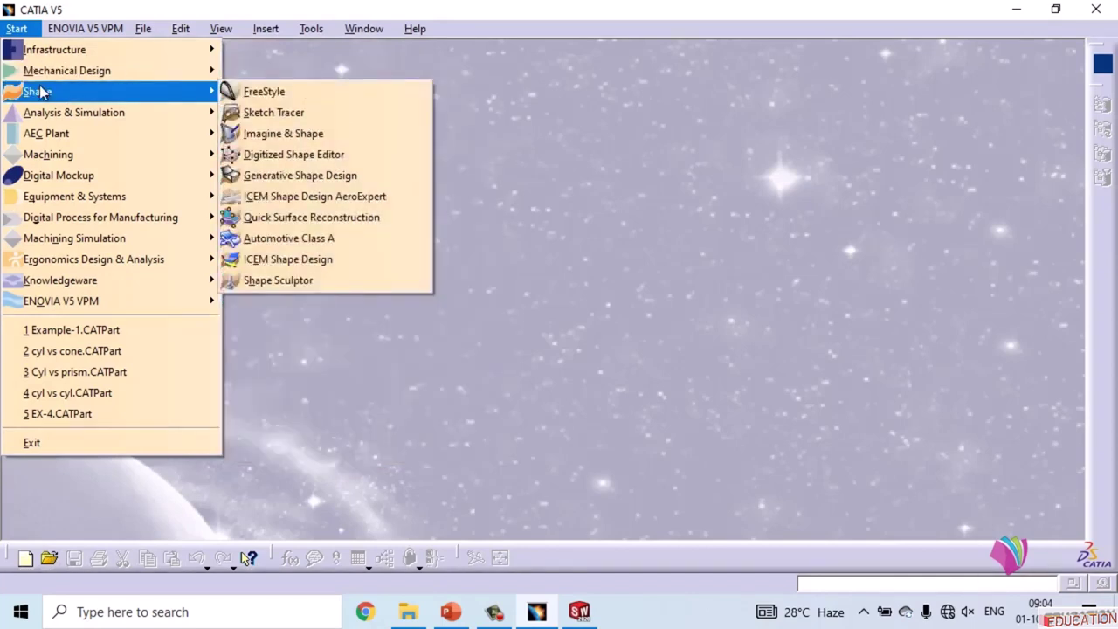
{"action": "mouse_move", "coordinate": [41, 114]}
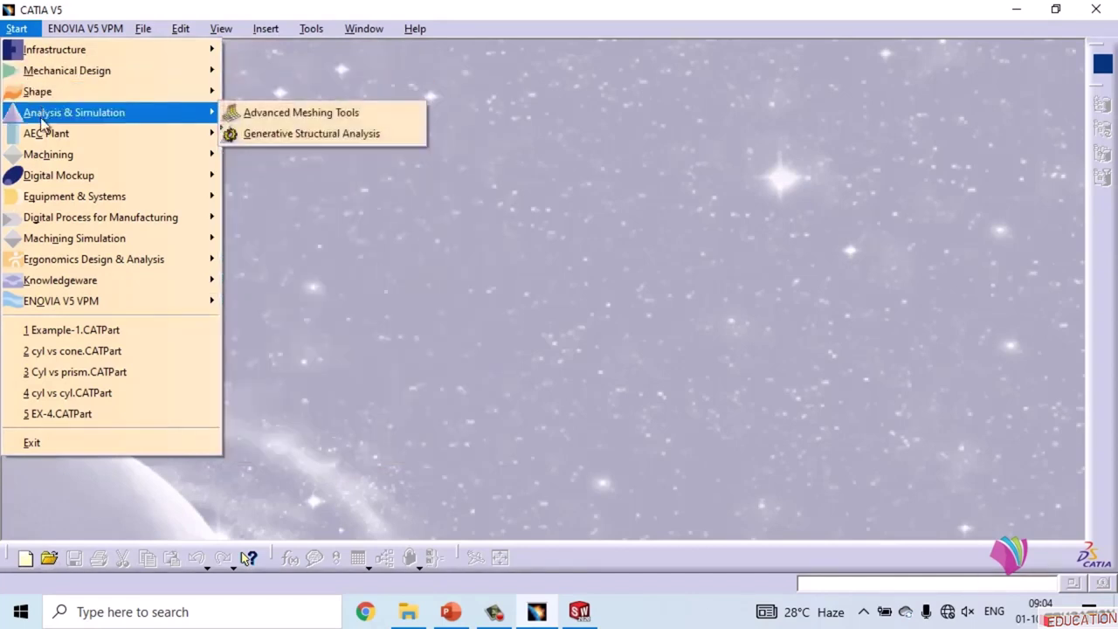
{"action": "mouse_move", "coordinate": [42, 155]}
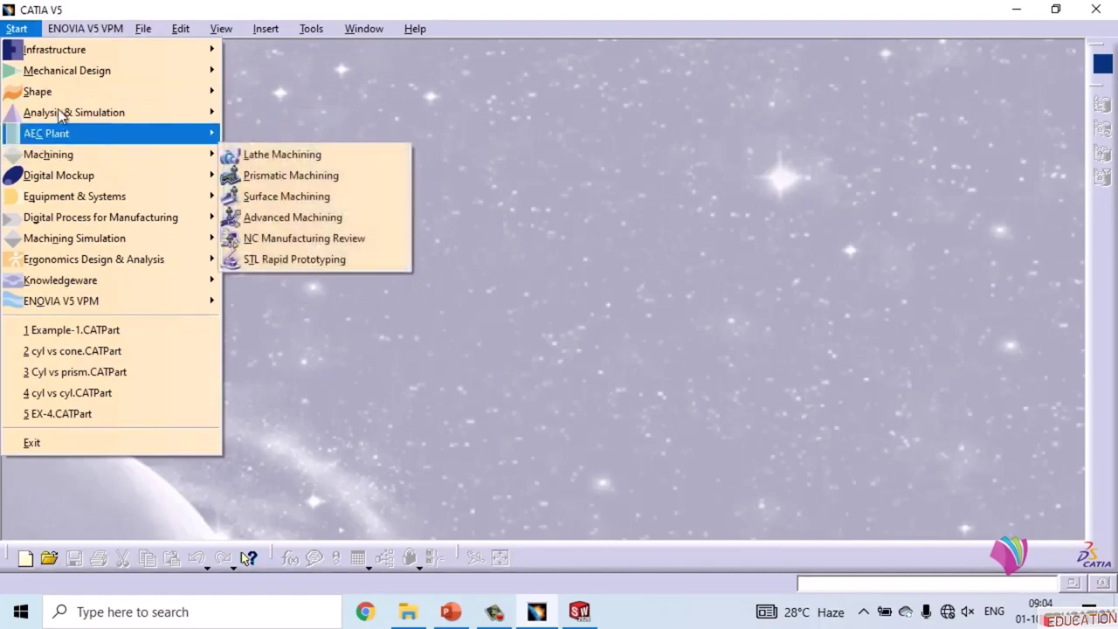
{"action": "mouse_move", "coordinate": [74, 69]}
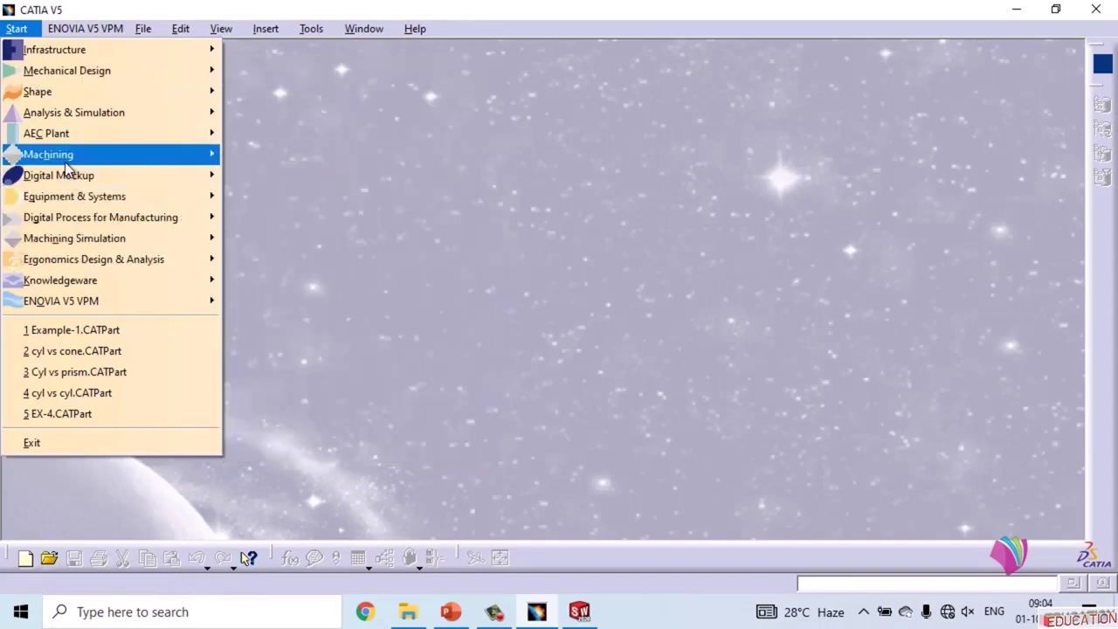
{"action": "left_click", "coordinate": [146, 48]}
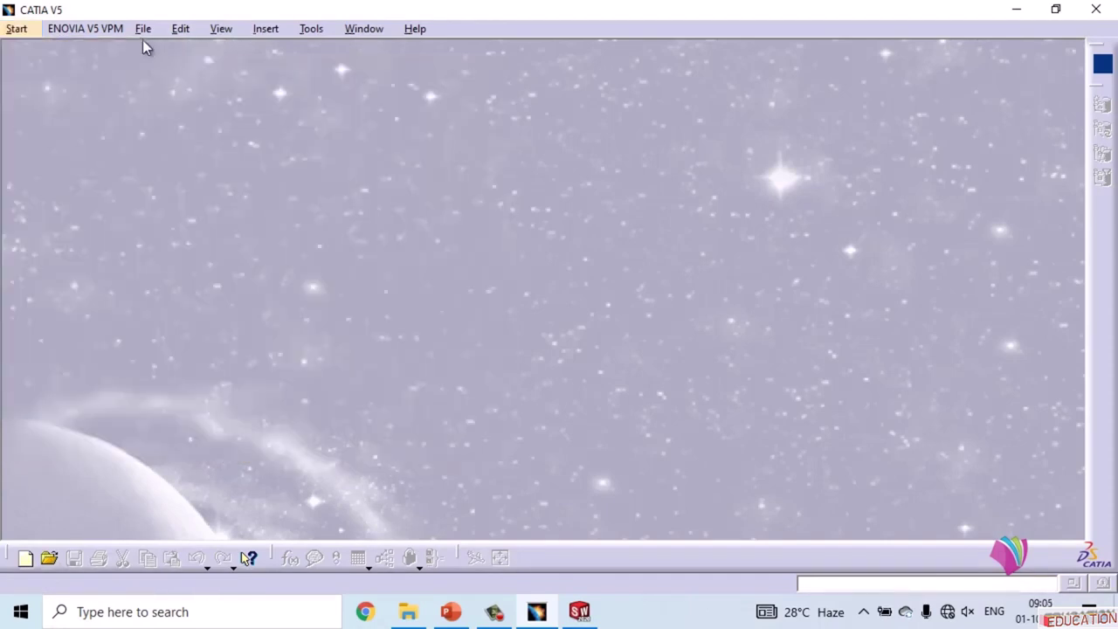
{"action": "left_click", "coordinate": [103, 29]}
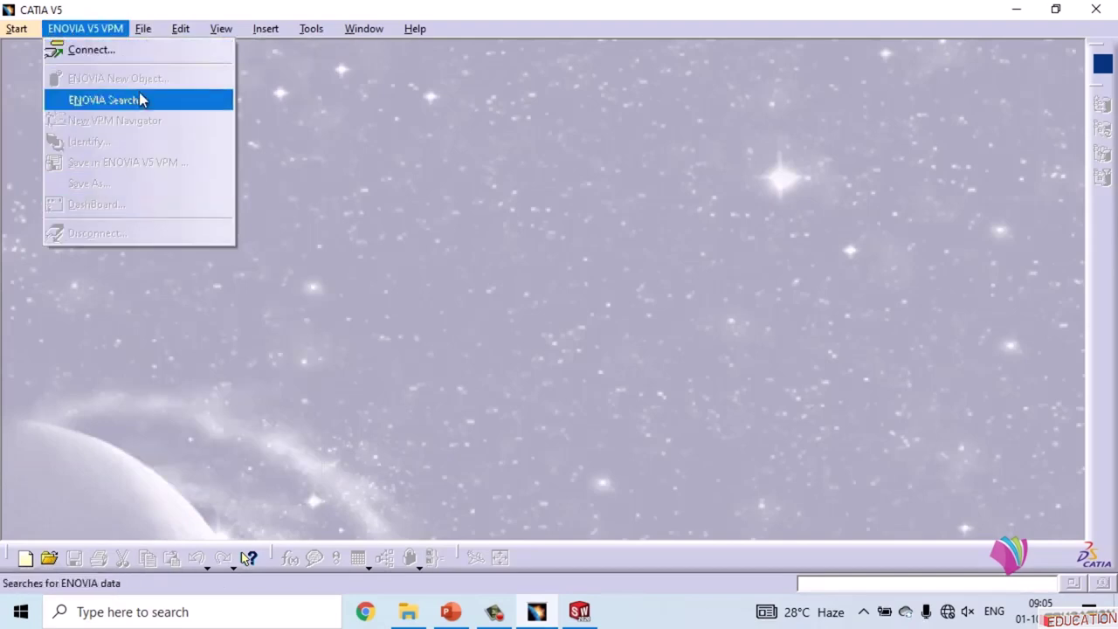
{"action": "mouse_move", "coordinate": [150, 31]}
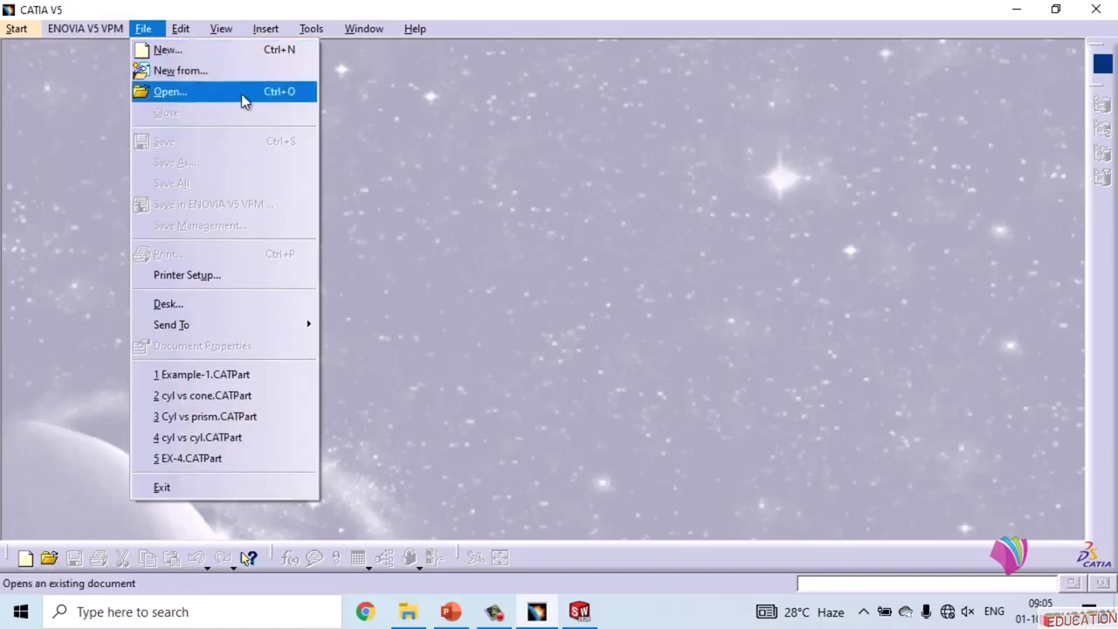
{"action": "mouse_move", "coordinate": [198, 30]}
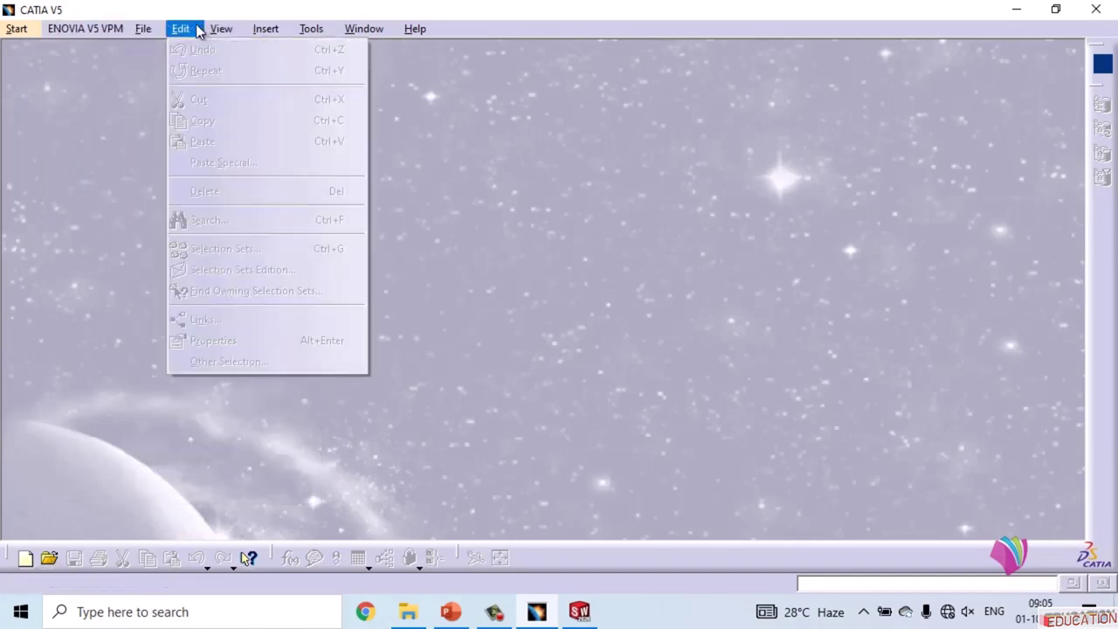
{"action": "mouse_move", "coordinate": [312, 30]}
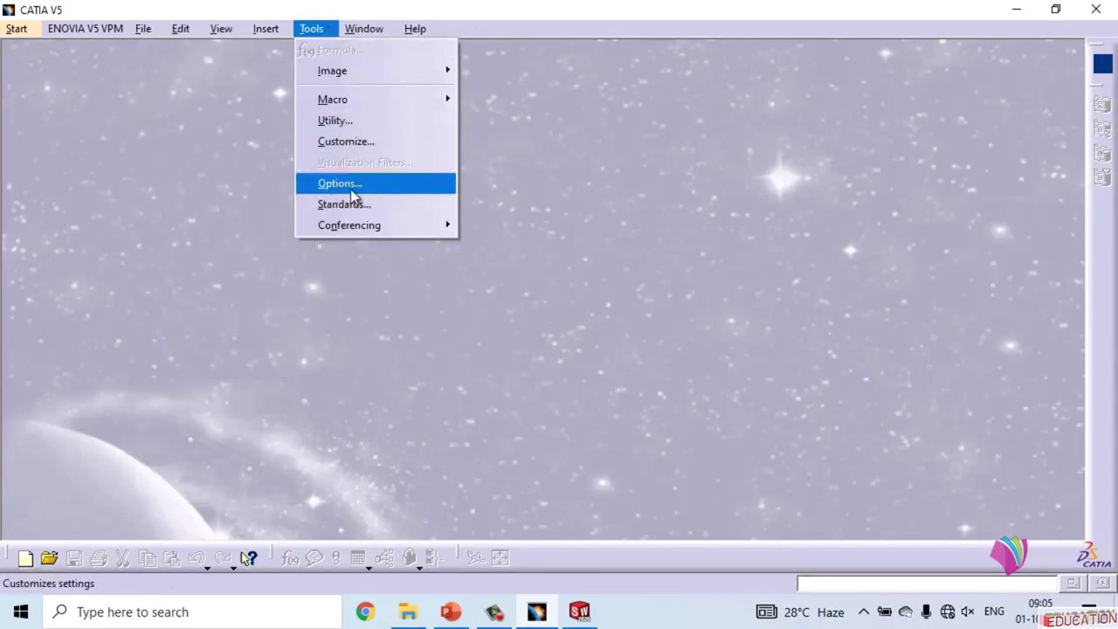
{"action": "left_click", "coordinate": [524, 148]}
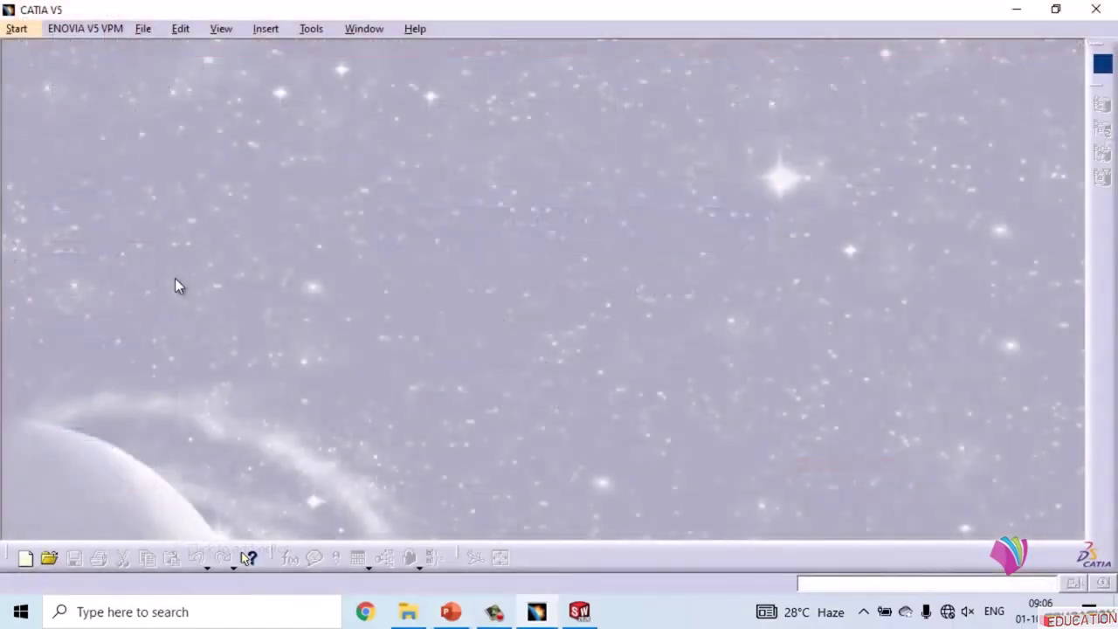
Start creating a new document and examine the available types, including Part, Process, Product and Shape
{"action": "left_click", "coordinate": [148, 29]}
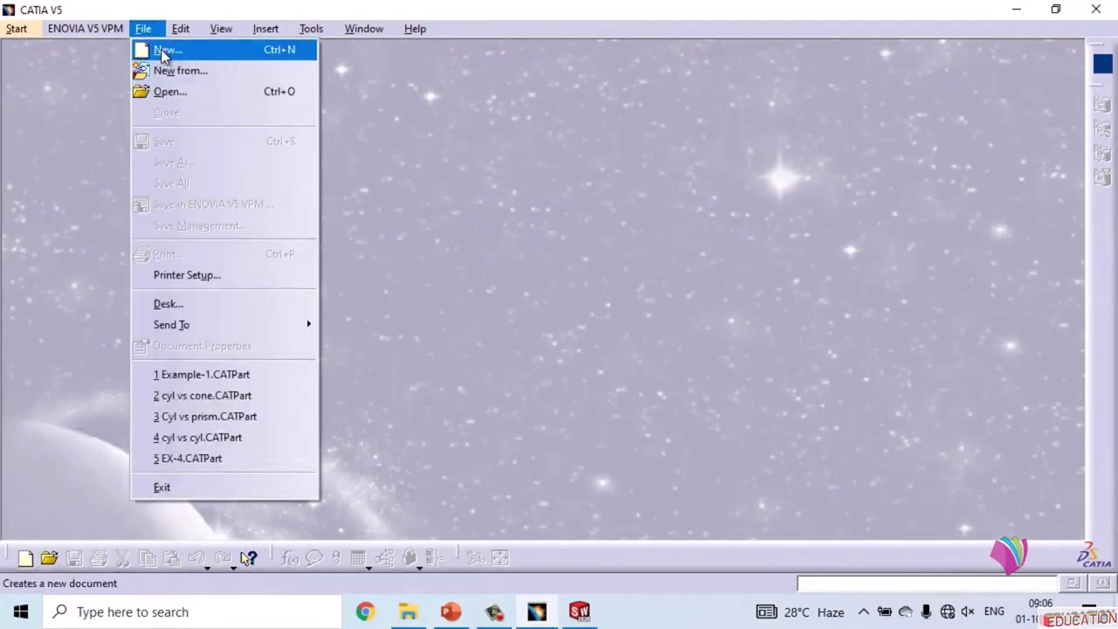
{"action": "left_click", "coordinate": [164, 51]}
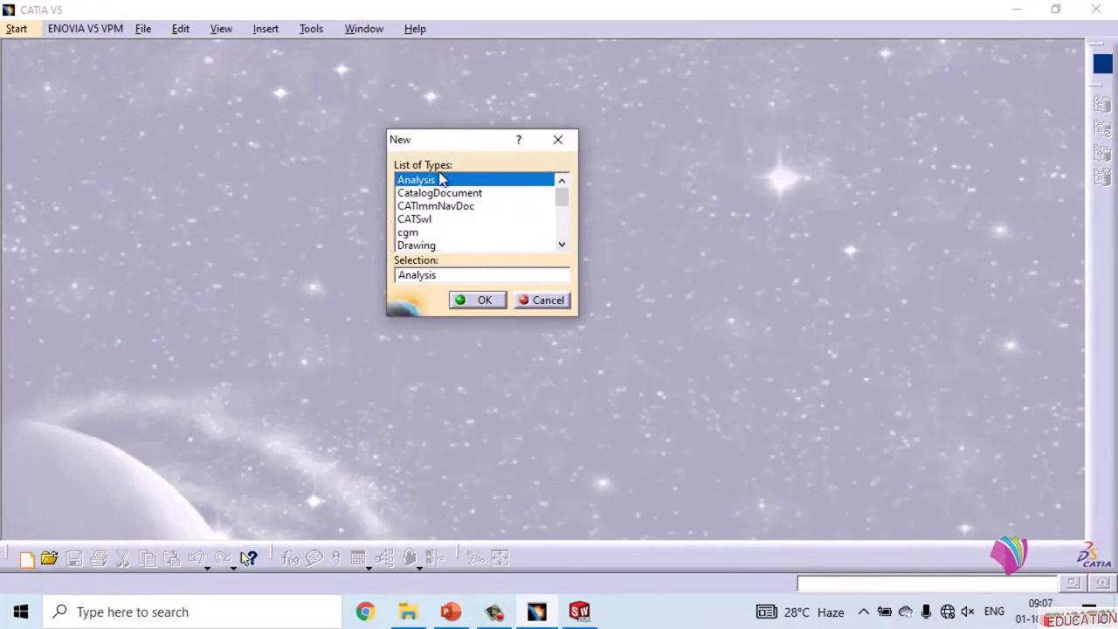
{"action": "scroll", "coordinate": [421, 201], "scroll_direction": "down", "scroll_amount": 10}
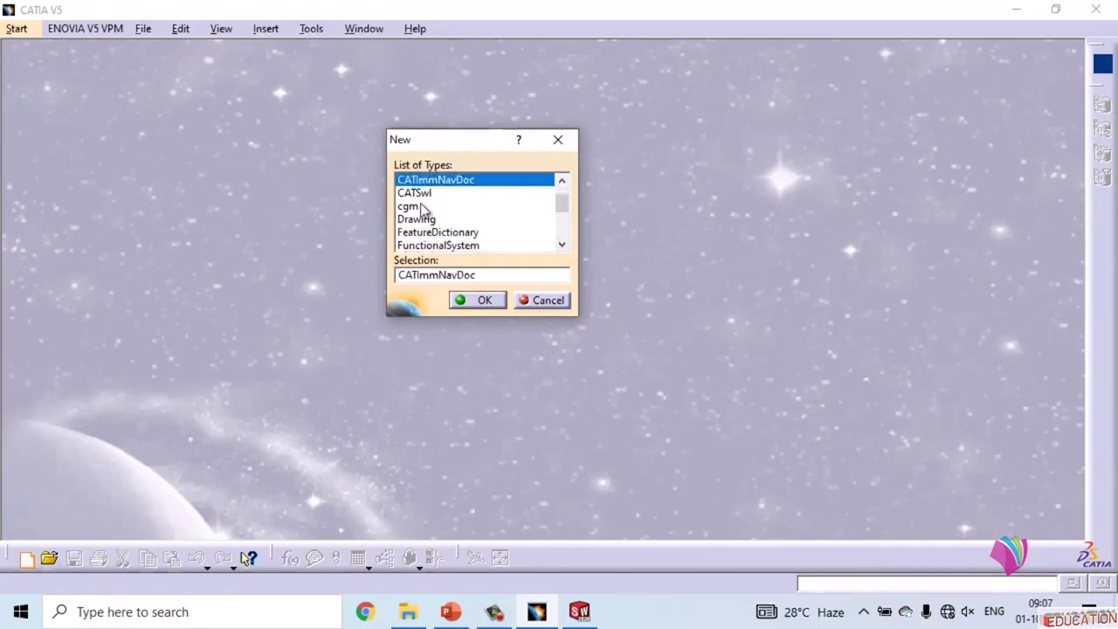
{"action": "left_click", "coordinate": [417, 222]}
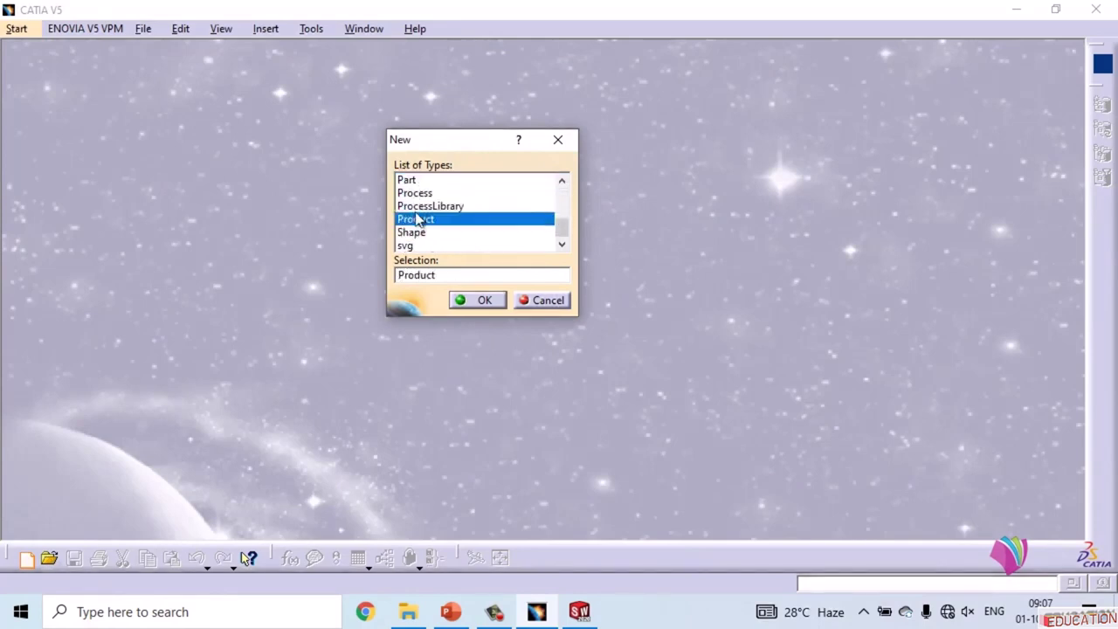
{"action": "left_click", "coordinate": [418, 193]}
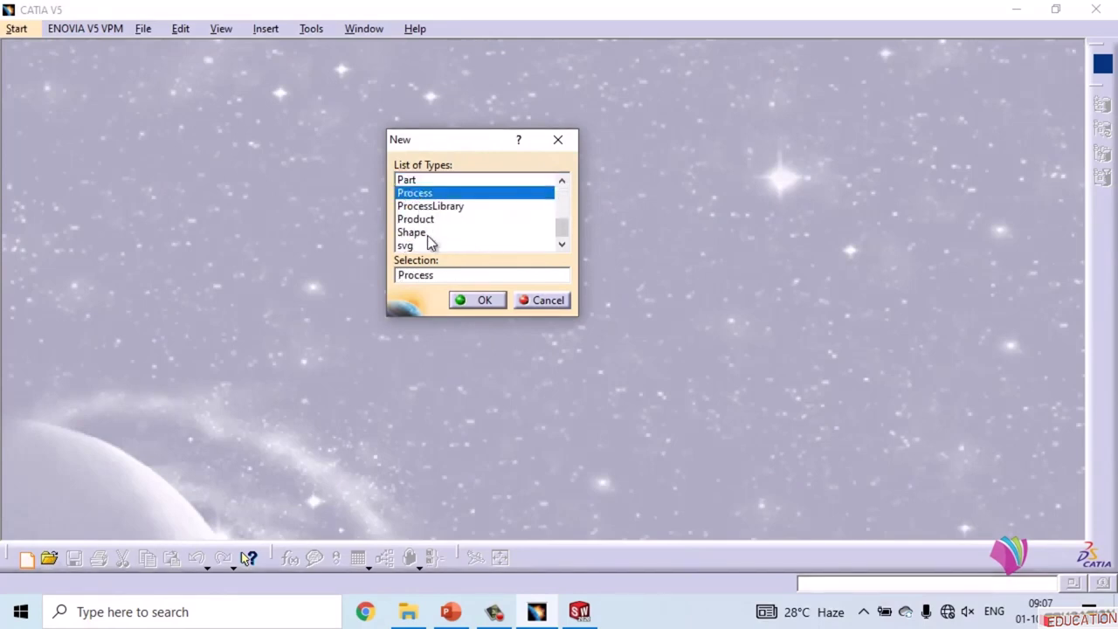
{"action": "left_click", "coordinate": [425, 233]}
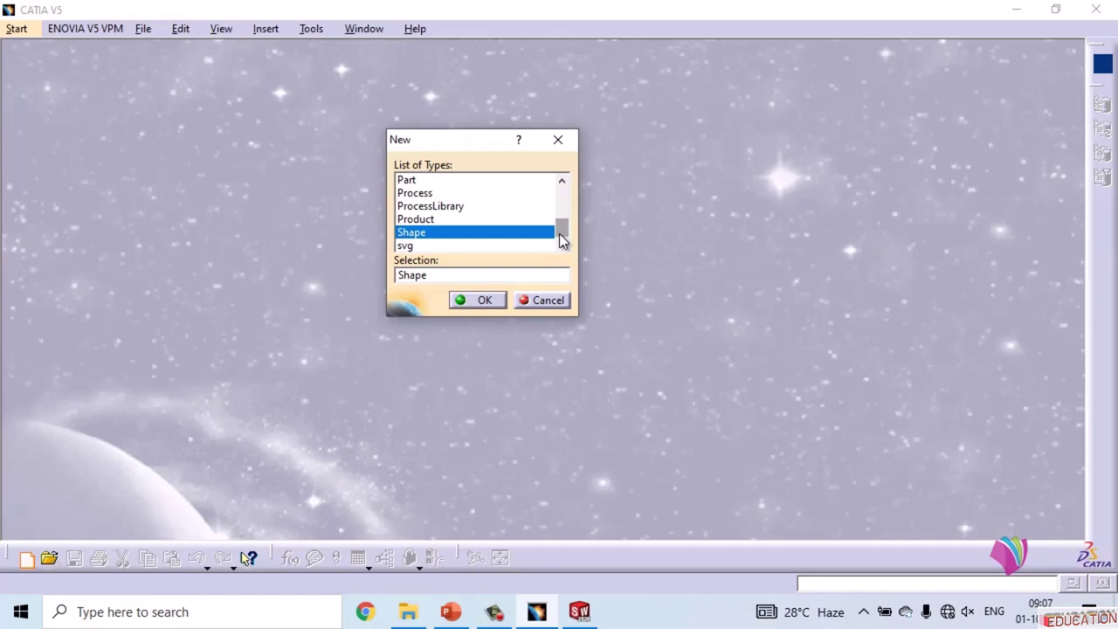
{"action": "left_click_drag", "start_coordinate": [559, 232], "coordinate": [559, 222]}
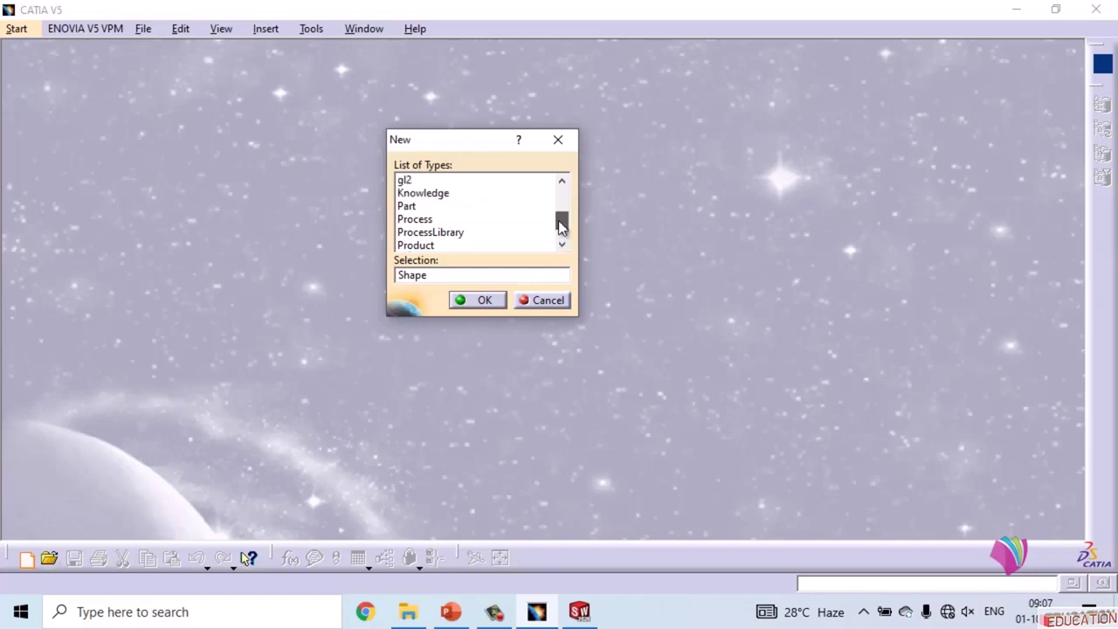
{"action": "left_click", "coordinate": [446, 205]}
{"action": "scroll", "coordinate": [446, 206], "scroll_direction": "down", "scroll_amount": 1}
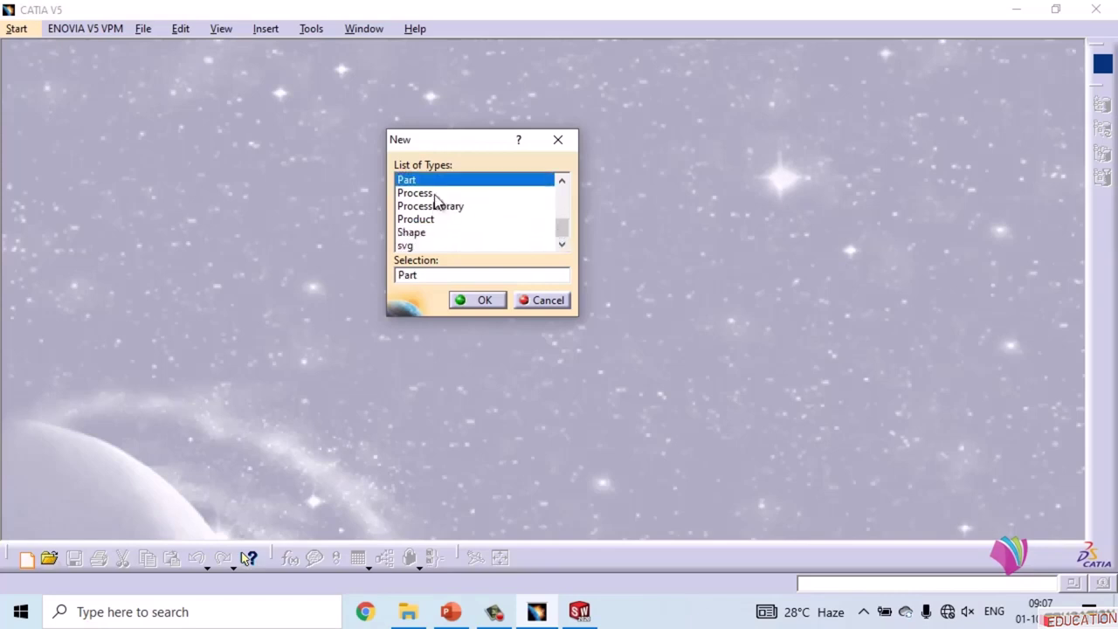
{"action": "left_click", "coordinate": [434, 194]}
{"action": "left_click", "coordinate": [422, 222]}
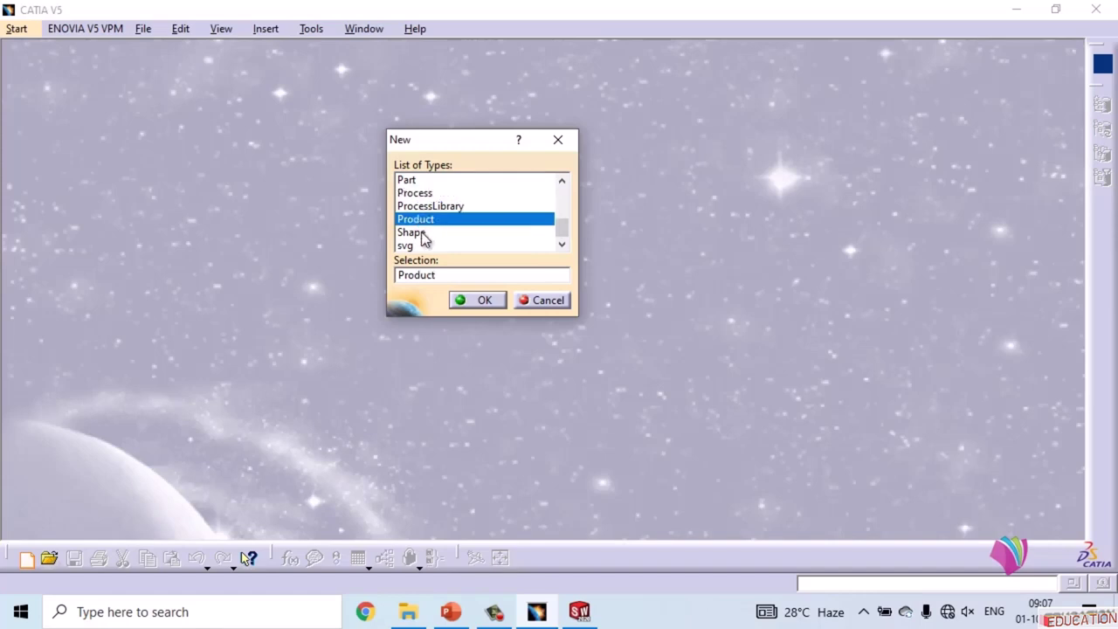
{"action": "left_click", "coordinate": [423, 234]}
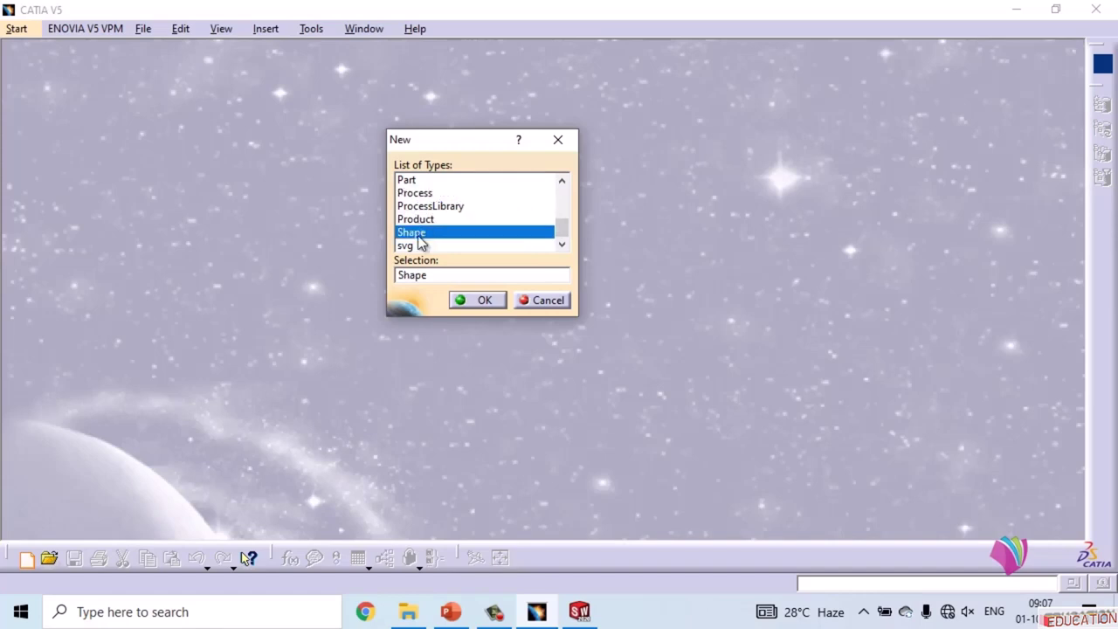
Create a new Part document, keeping the default part name Part1 and the default design options
{"action": "left_click", "coordinate": [410, 180]}
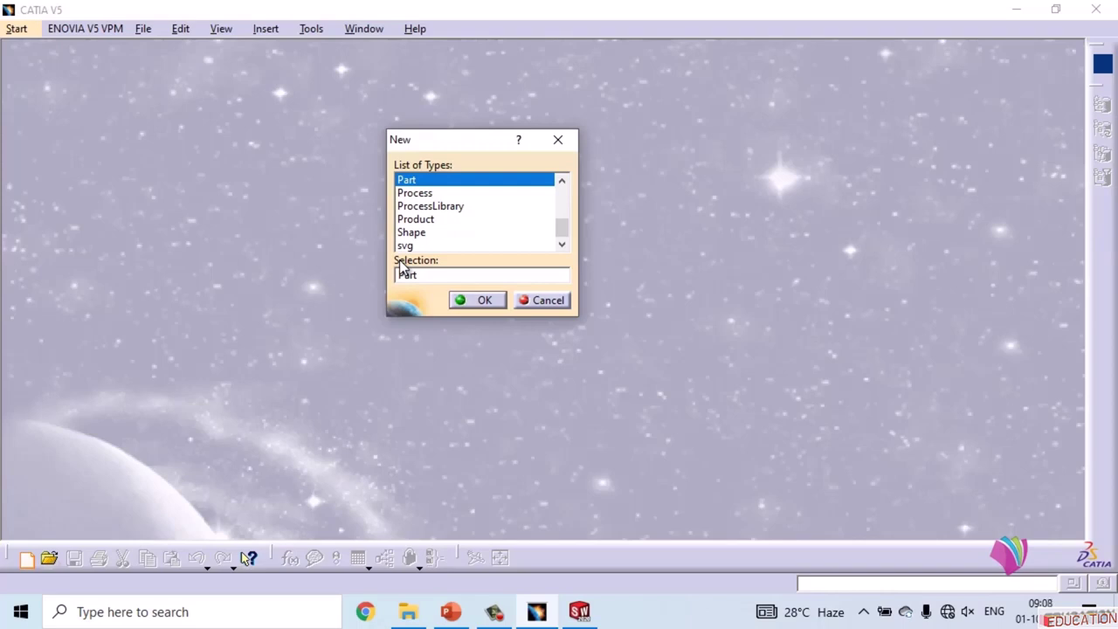
{"action": "left_click", "coordinate": [497, 301]}
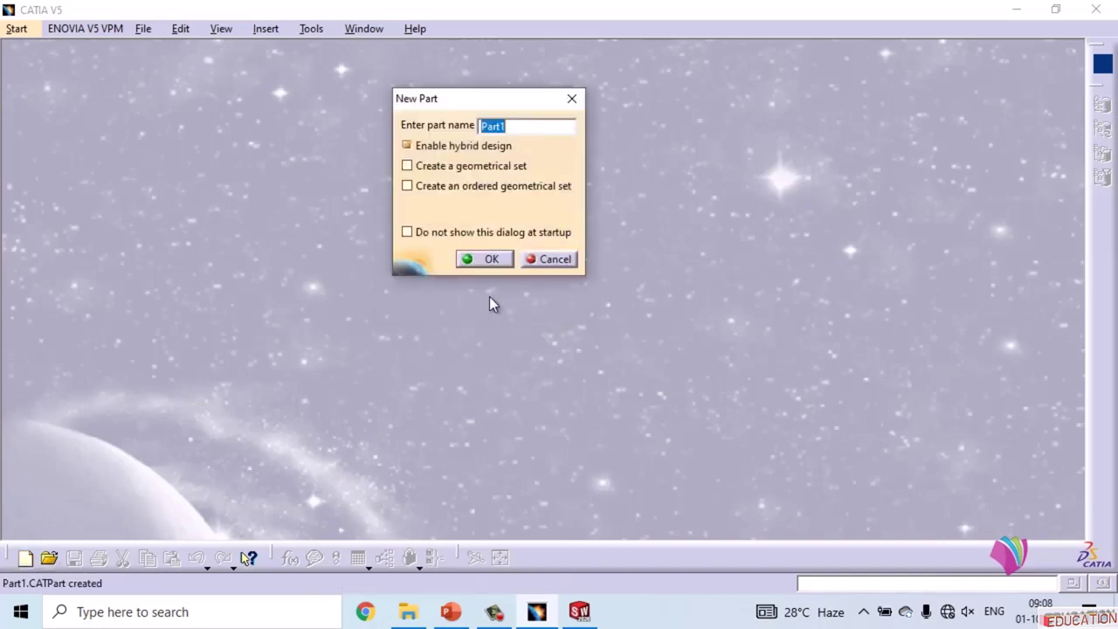
{"action": "left_click", "coordinate": [488, 260]}
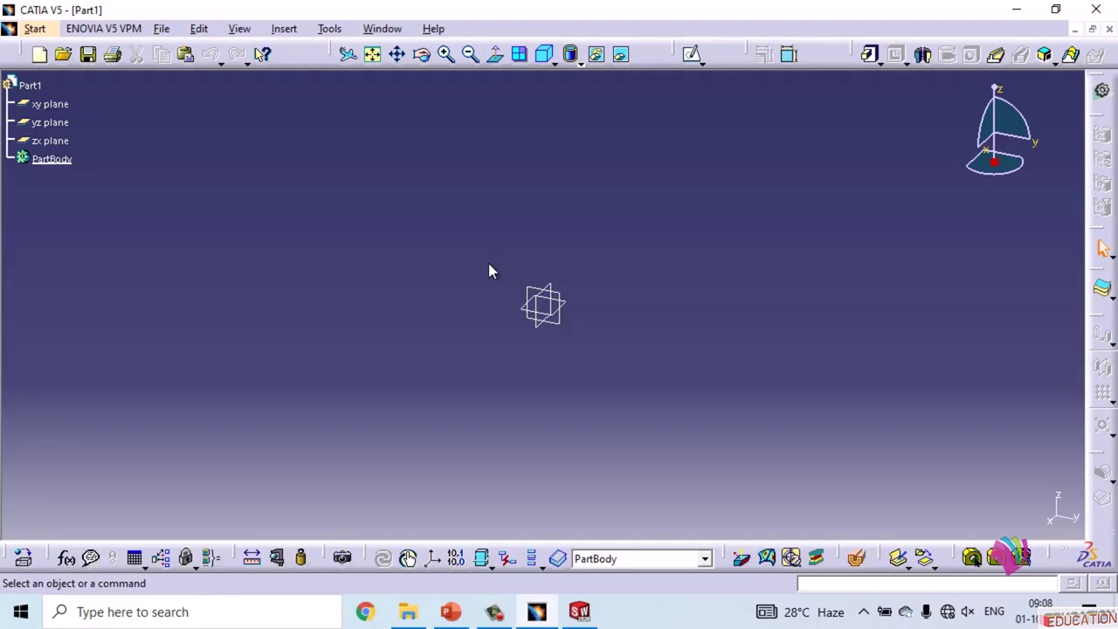
Switch to SOLIDWORKS and create a new Part document
{"action": "left_click", "coordinate": [579, 611]}
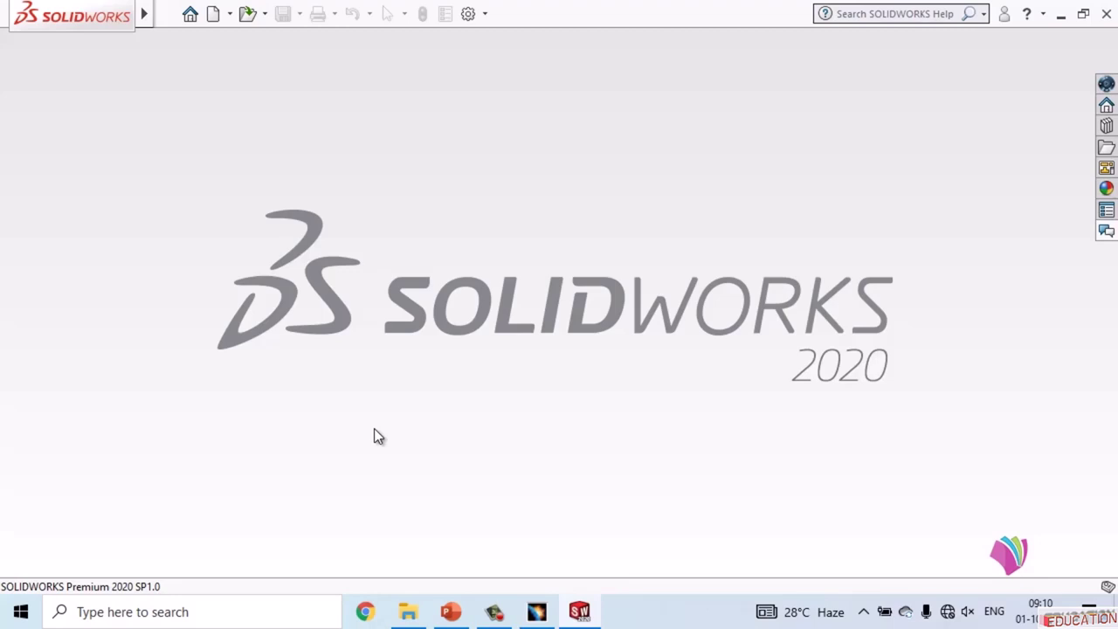
{"action": "left_click", "coordinate": [214, 16]}
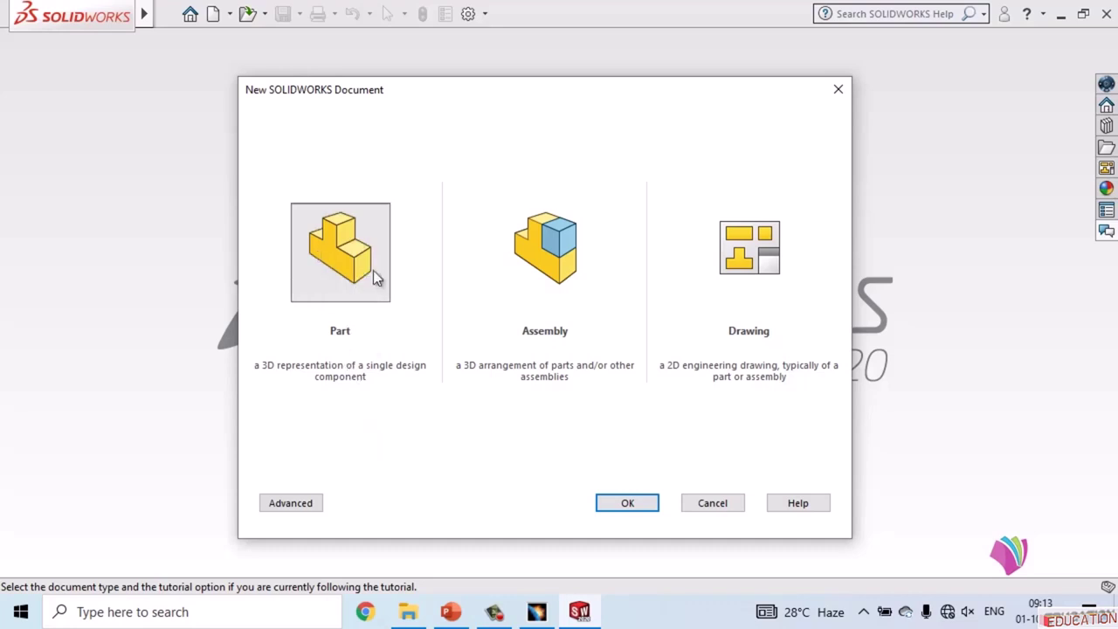
{"action": "left_click", "coordinate": [640, 498]}
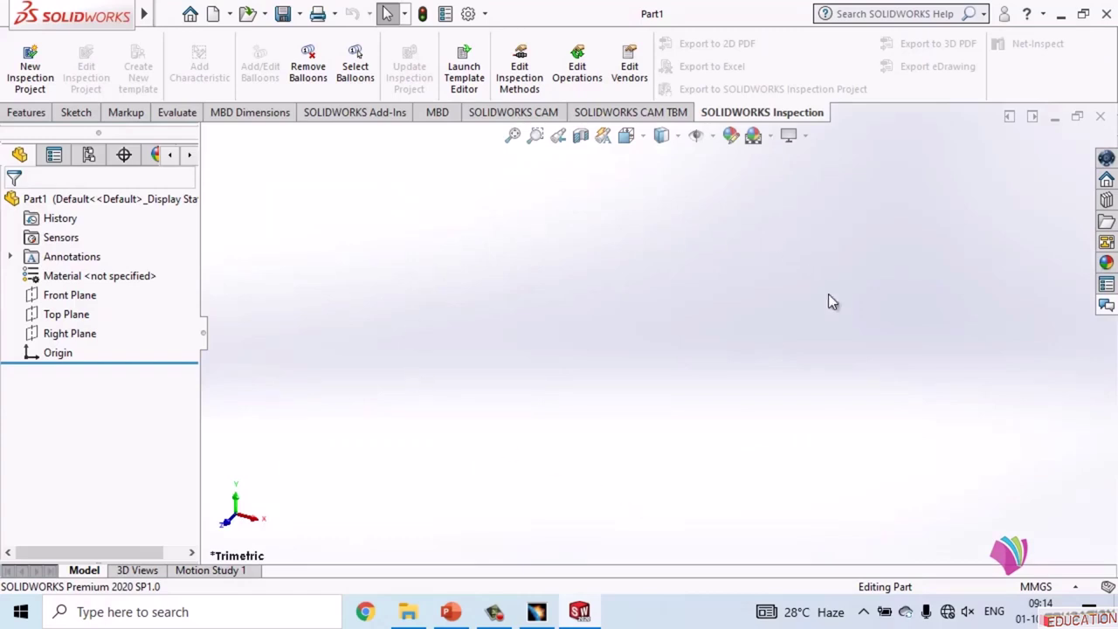
Switch to CATIA V5 and examine the workbench categories and the file, view and insert commands for the part
{"action": "left_click", "coordinate": [537, 611]}
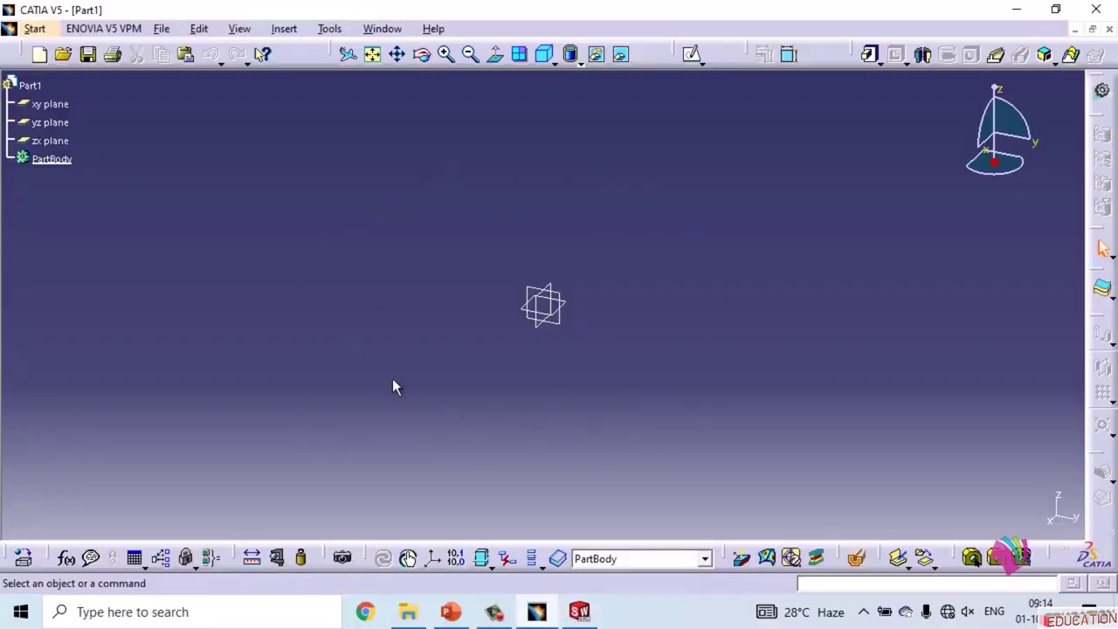
{"action": "left_click", "coordinate": [579, 611]}
{"action": "left_click", "coordinate": [34, 29]}
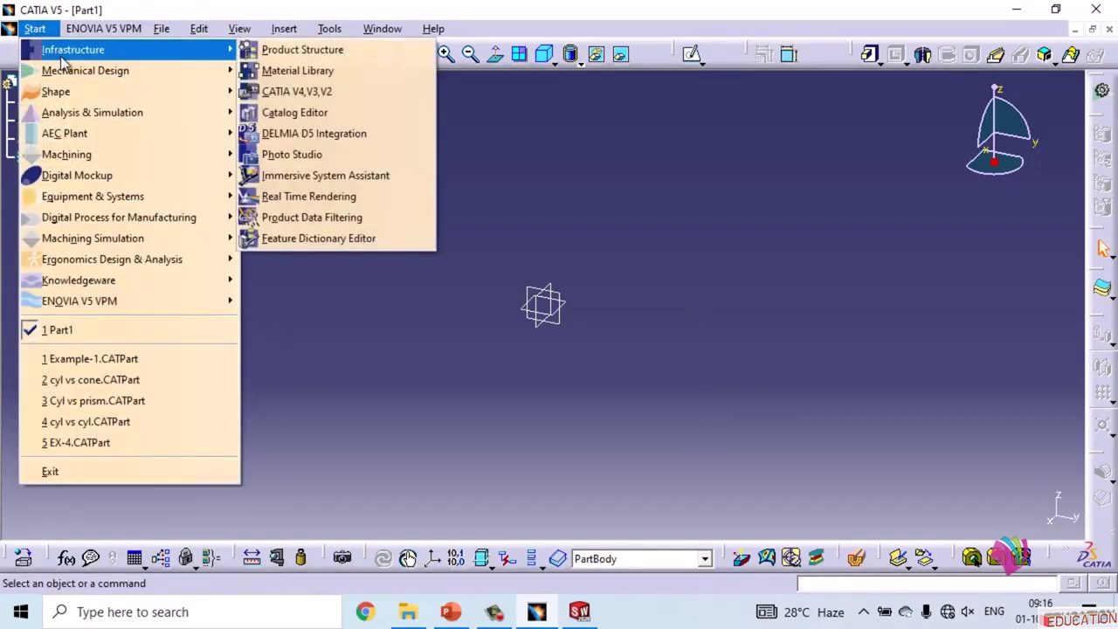
{"action": "mouse_move", "coordinate": [70, 73]}
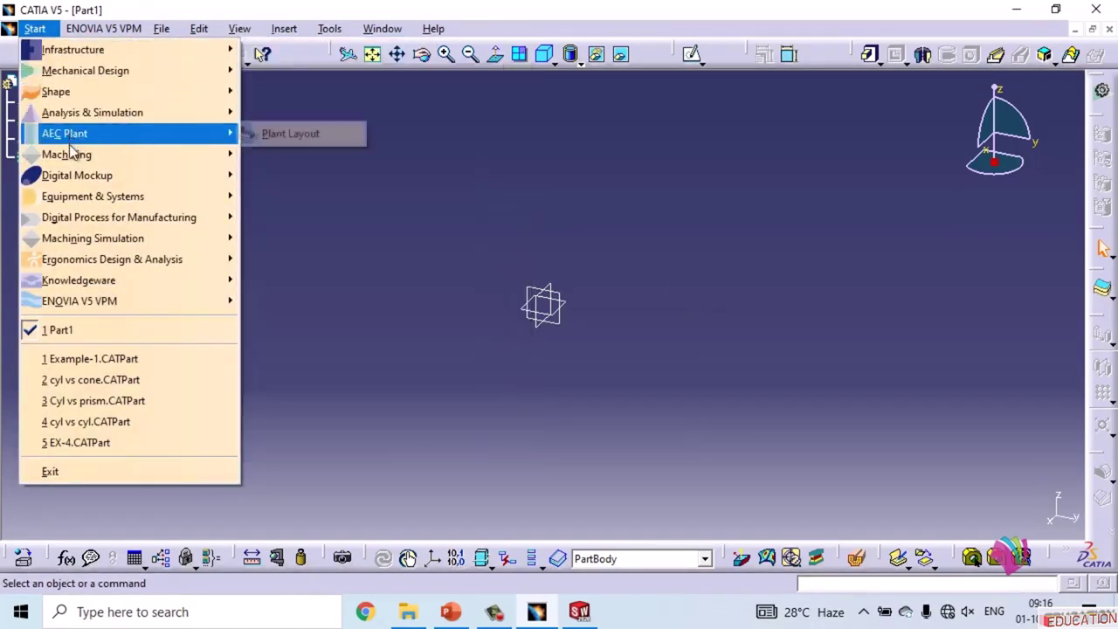
{"action": "mouse_move", "coordinate": [156, 35]}
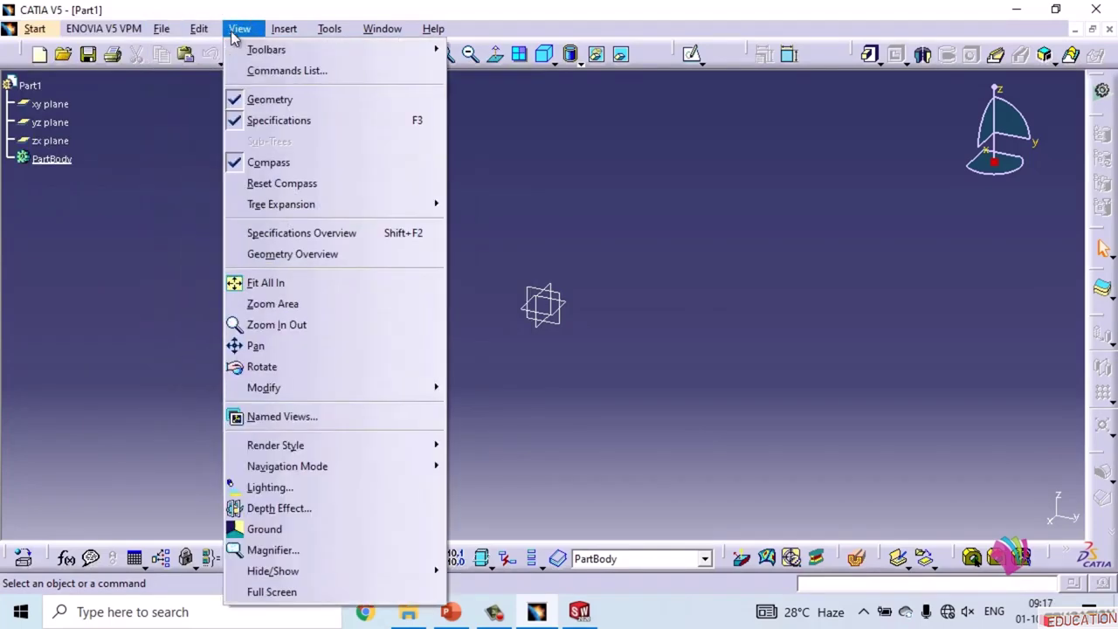
{"action": "mouse_move", "coordinate": [337, 35]}
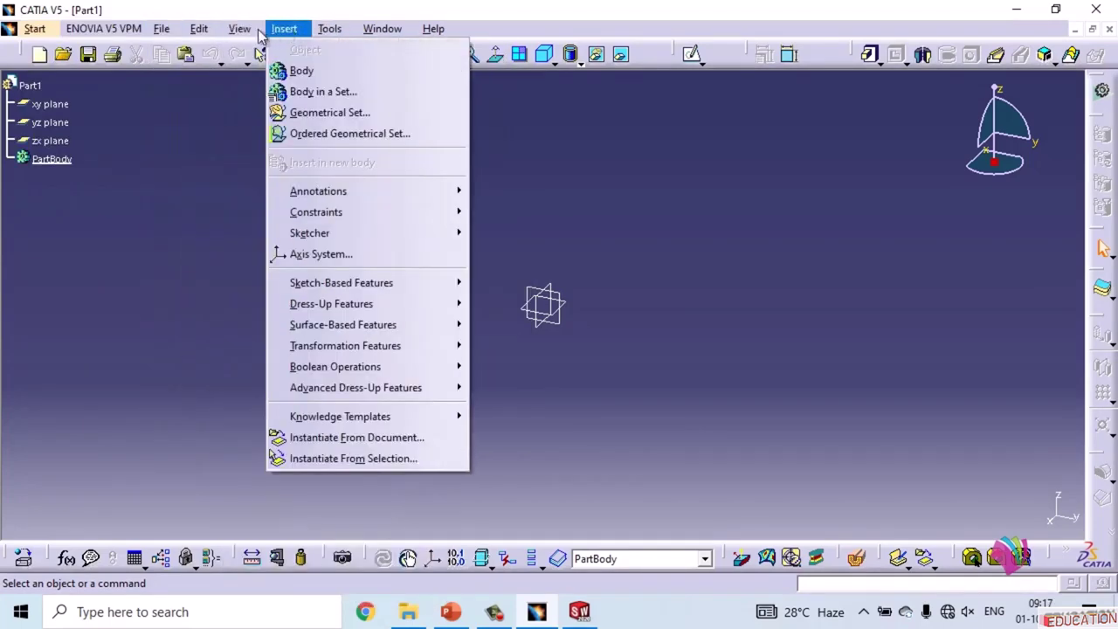
{"action": "mouse_move", "coordinate": [251, 33]}
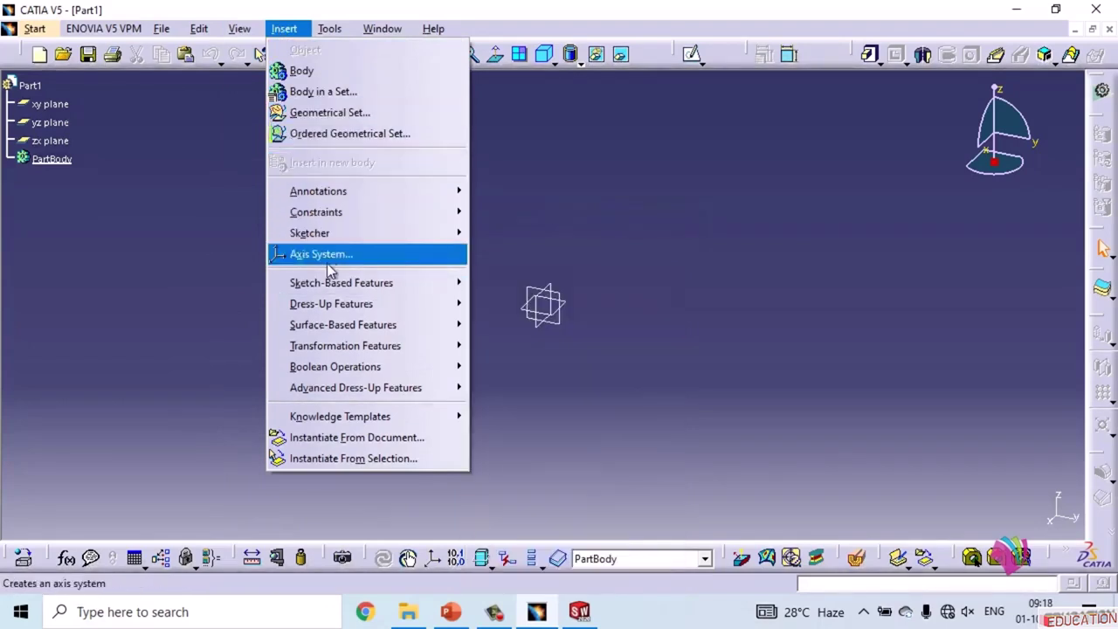
Examine the insertable sketcher, constraint, sketch-based, dress-up, surface-based and Boolean features, along with the tool and window commands
{"action": "mouse_move", "coordinate": [343, 284]}
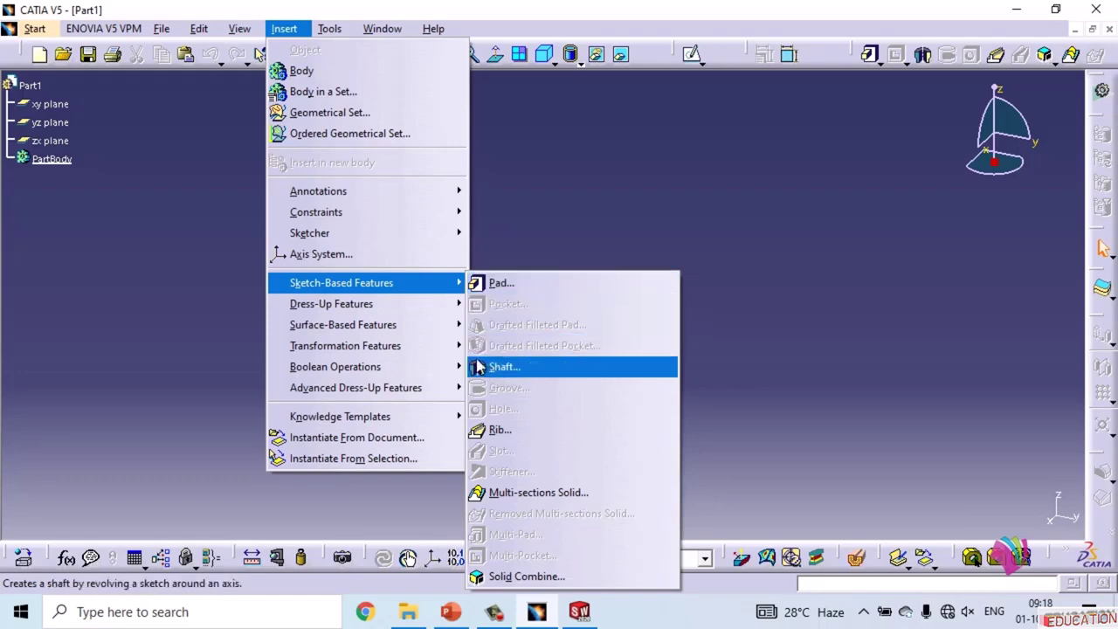
{"action": "mouse_move", "coordinate": [420, 232]}
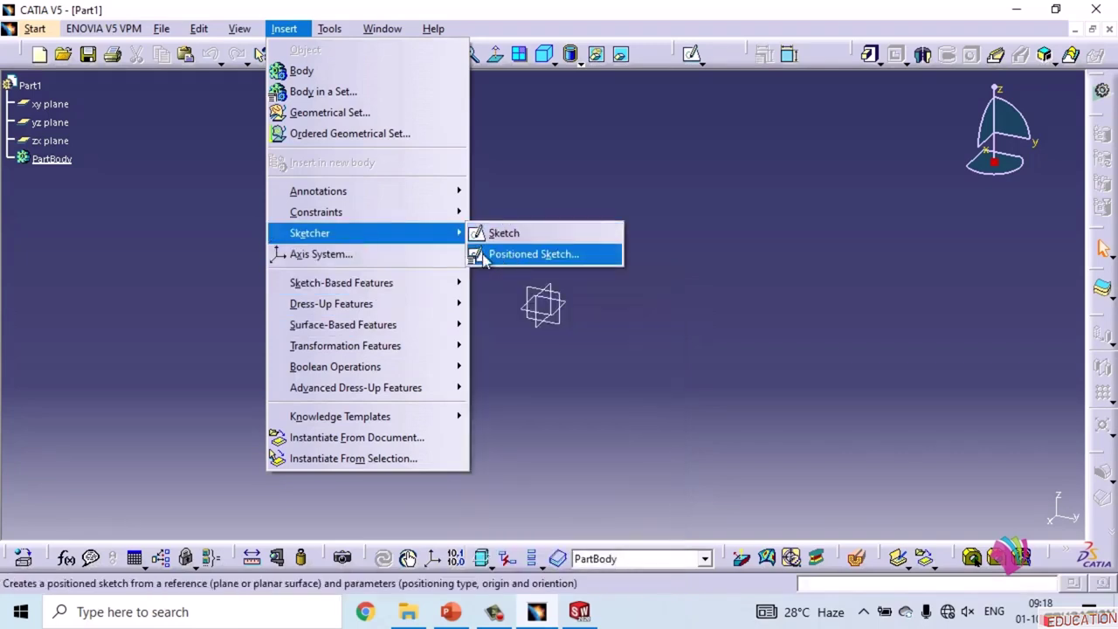
{"action": "mouse_move", "coordinate": [335, 215]}
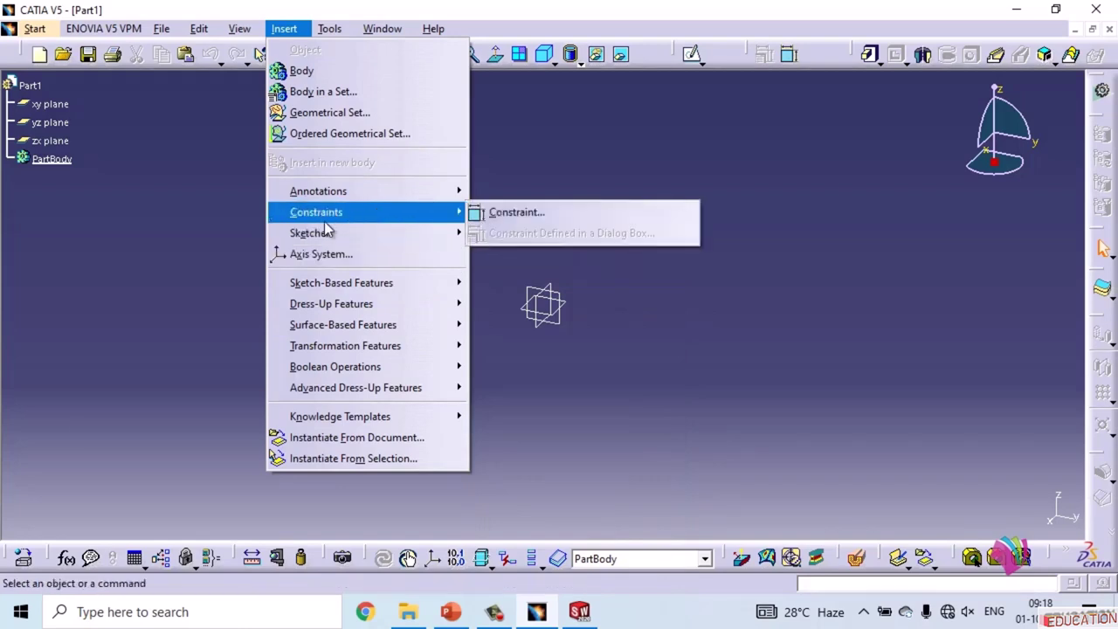
{"action": "mouse_move", "coordinate": [327, 323]}
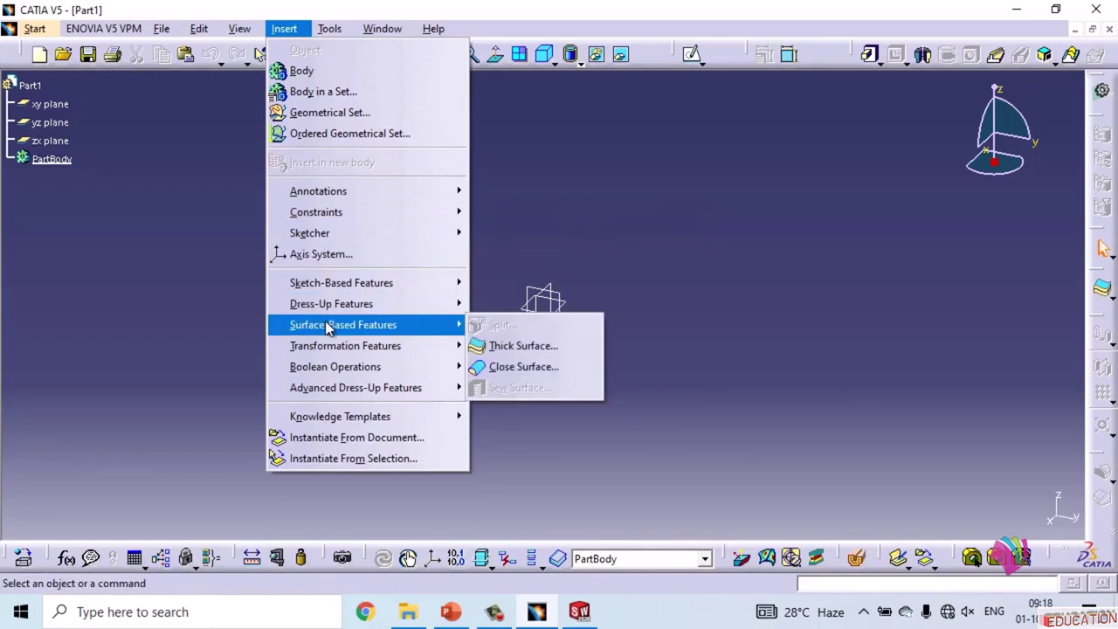
{"action": "mouse_move", "coordinate": [337, 305]}
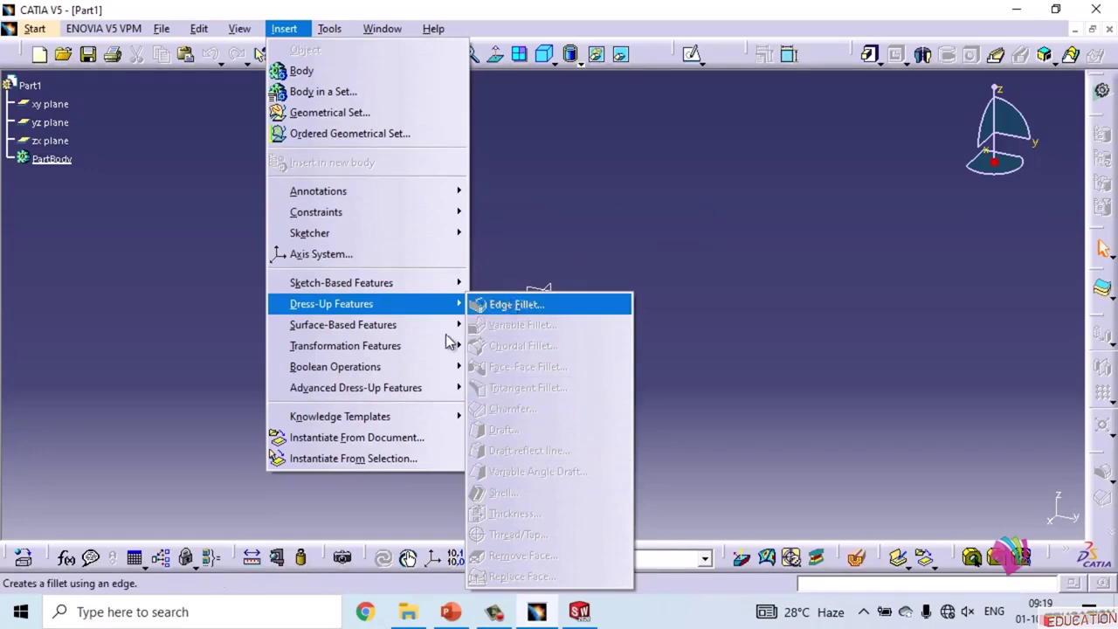
{"action": "mouse_move", "coordinate": [324, 369]}
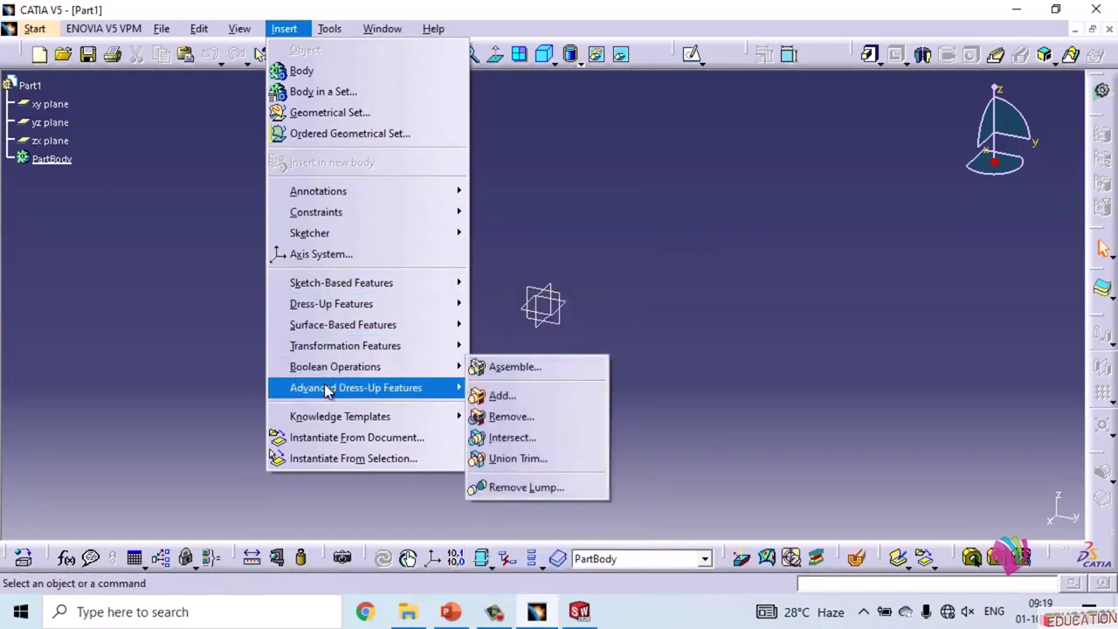
{"action": "mouse_move", "coordinate": [341, 33]}
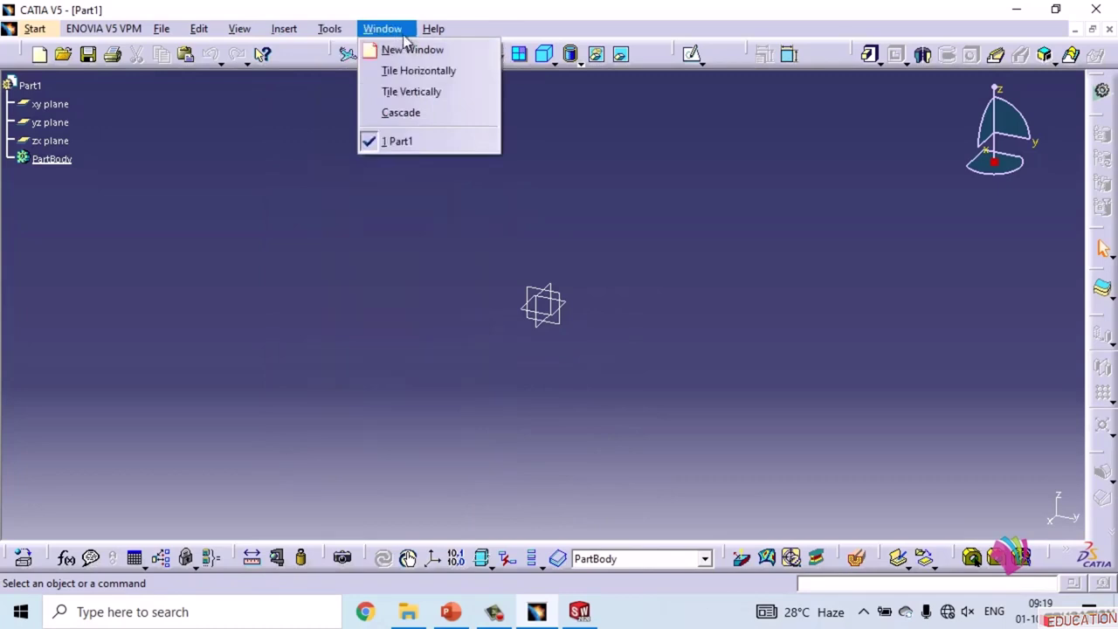
{"action": "mouse_move", "coordinate": [437, 33]}
{"action": "left_click", "coordinate": [786, 147]}
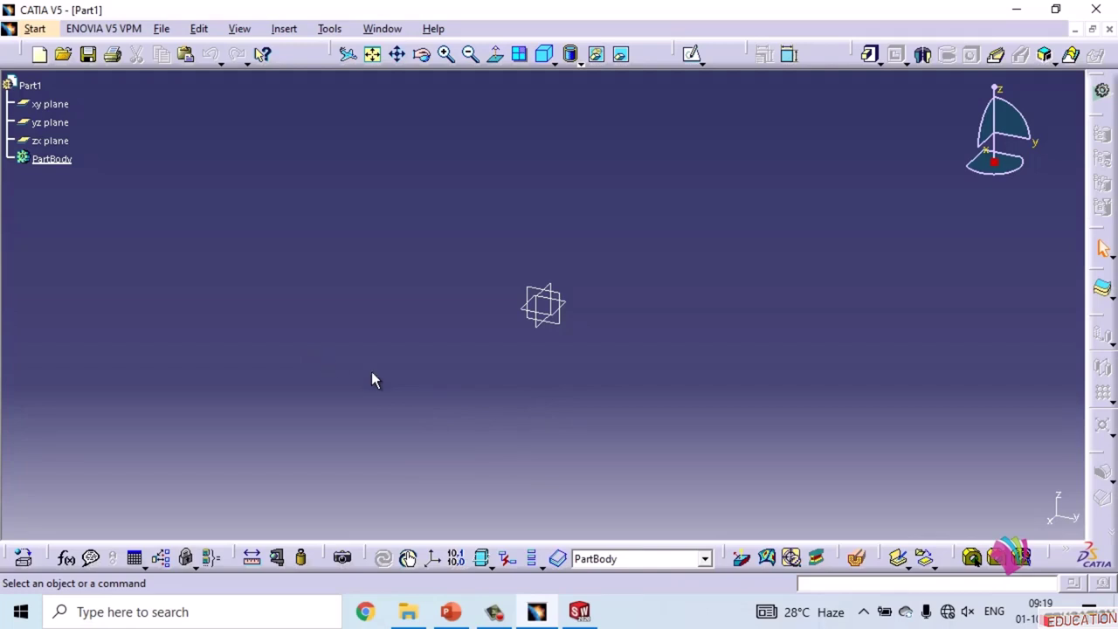
Switch to SOLIDWORKS and examine its Sketch, Markup, Evaluate and MBD Dimensions tools
{"action": "left_click", "coordinate": [579, 611]}
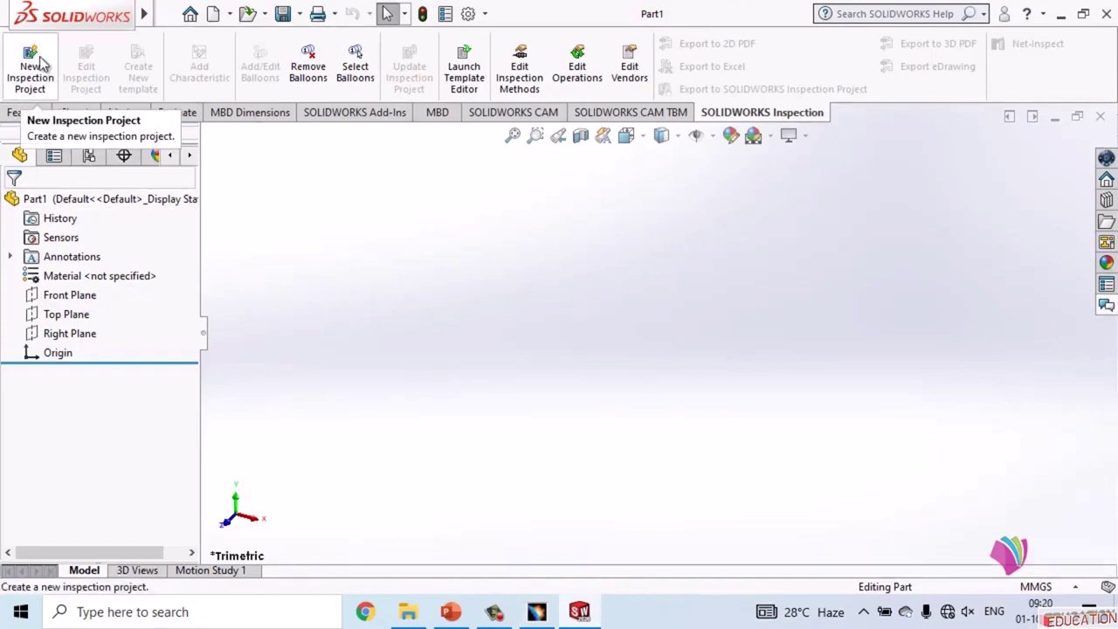
{"action": "left_click", "coordinate": [41, 112]}
{"action": "left_click", "coordinate": [75, 113]}
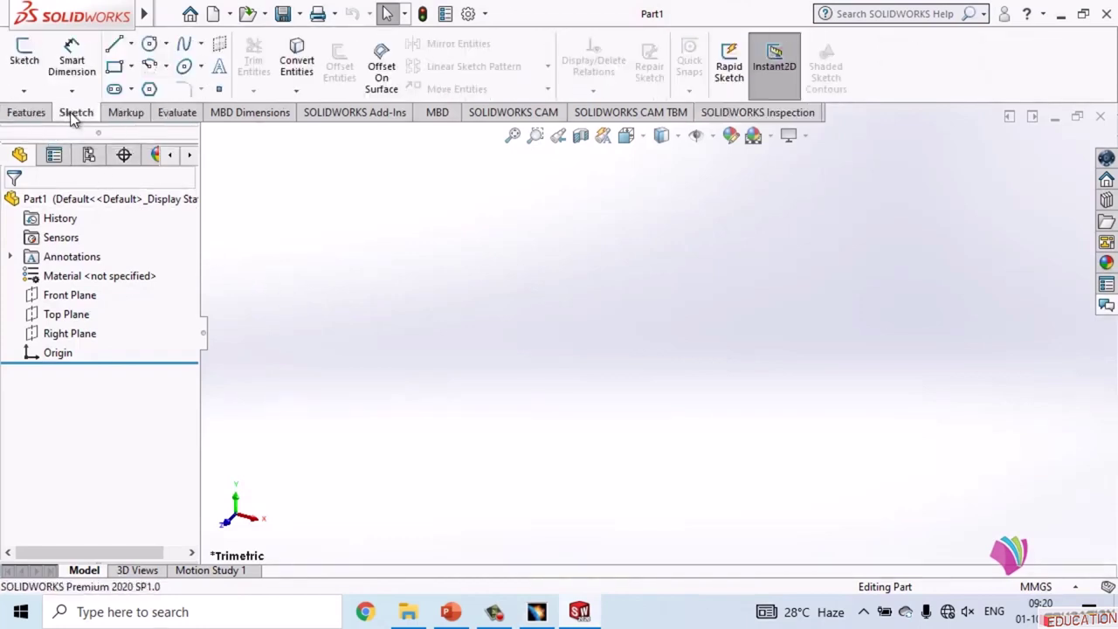
{"action": "left_click", "coordinate": [126, 113]}
{"action": "left_click", "coordinate": [188, 115]}
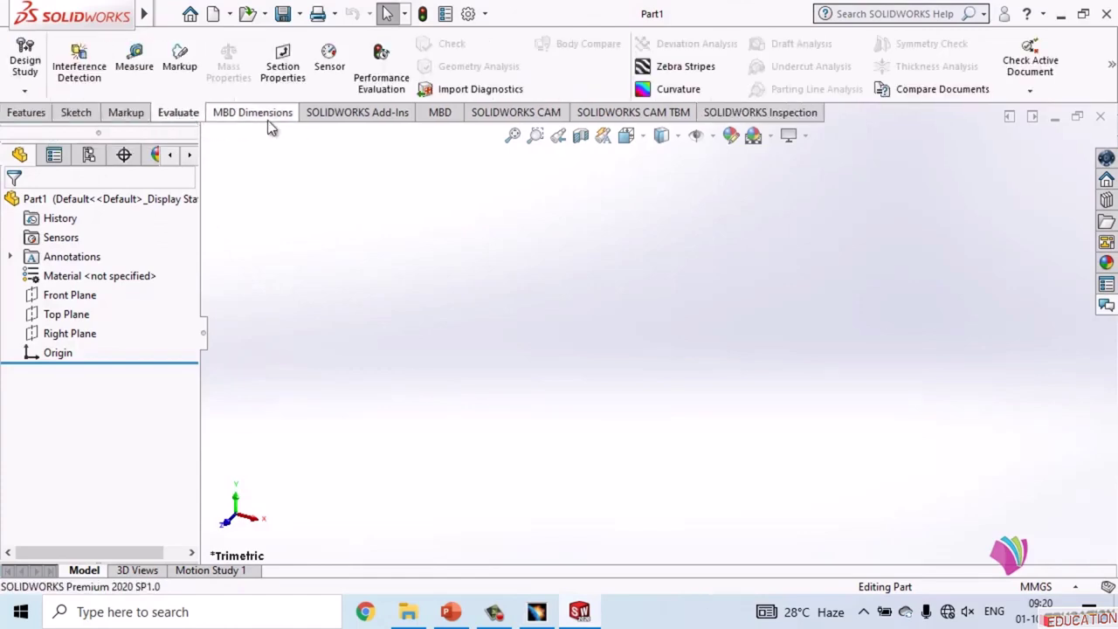
{"action": "left_click", "coordinate": [262, 119]}
Examine the SOLIDWORKS feature, add-in, CAM, CAM TBM and Inspection tools, returning to the feature and sketch tools
{"action": "left_click", "coordinate": [28, 112]}
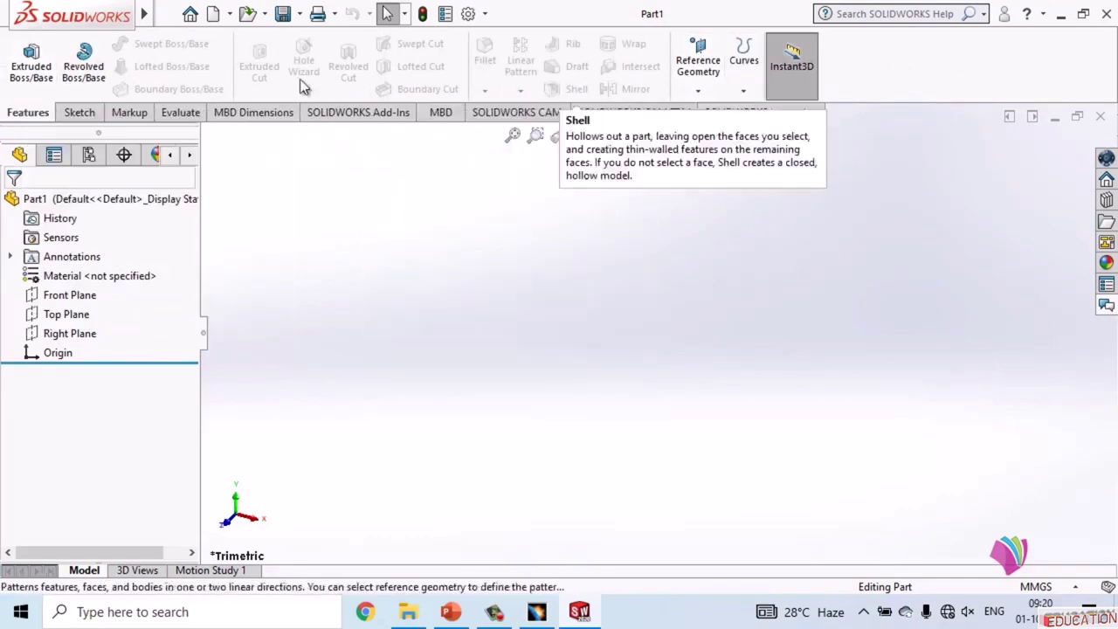
{"action": "left_click", "coordinate": [75, 113]}
{"action": "left_click", "coordinate": [123, 113]}
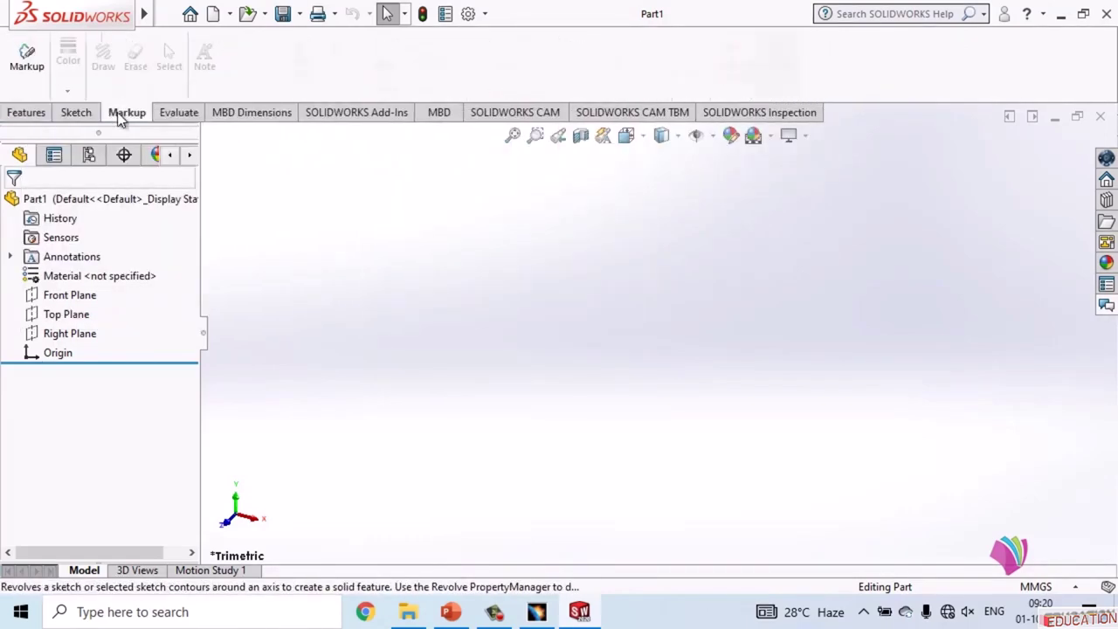
{"action": "left_click", "coordinate": [246, 114]}
{"action": "left_click", "coordinate": [348, 114]}
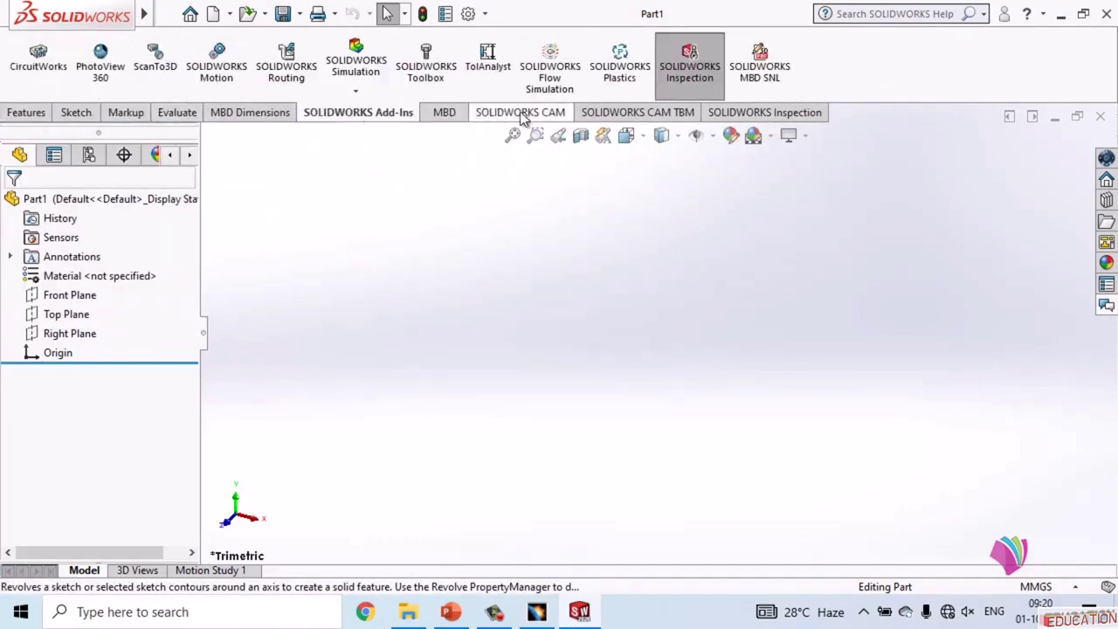
{"action": "left_click", "coordinate": [524, 114]}
{"action": "left_click", "coordinate": [643, 114]}
{"action": "left_click", "coordinate": [762, 118]}
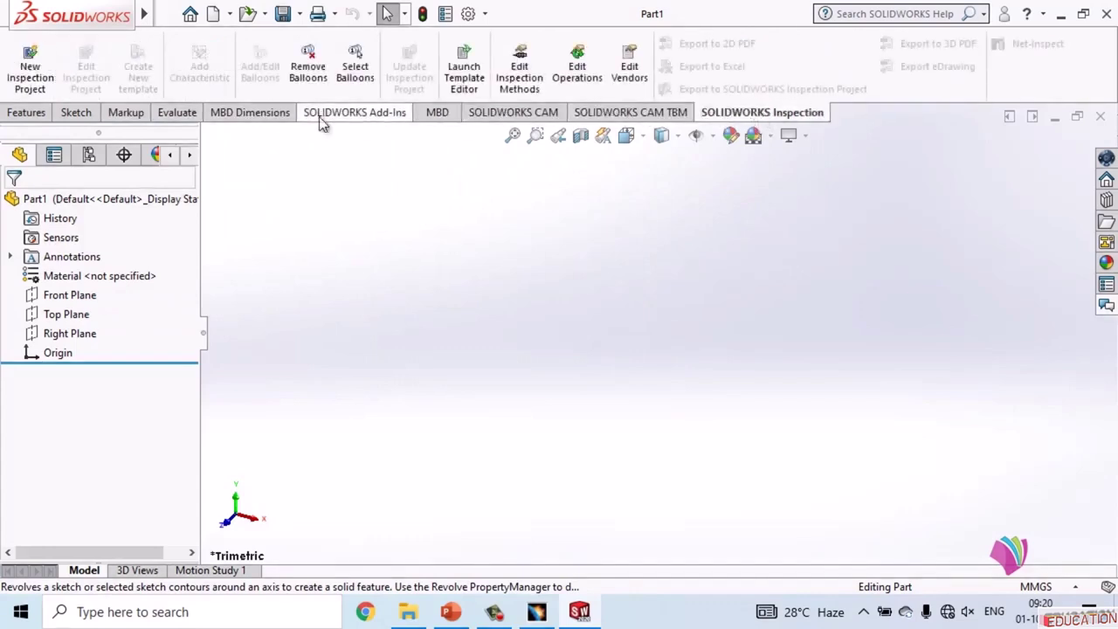
{"action": "left_click", "coordinate": [28, 118]}
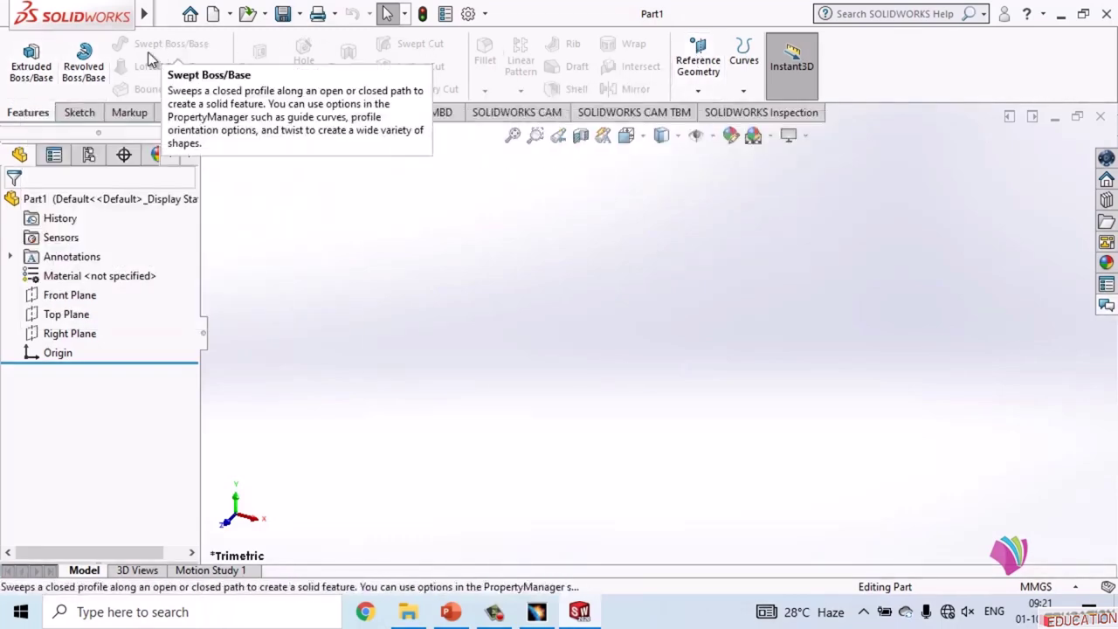
{"action": "left_click", "coordinate": [78, 113]}
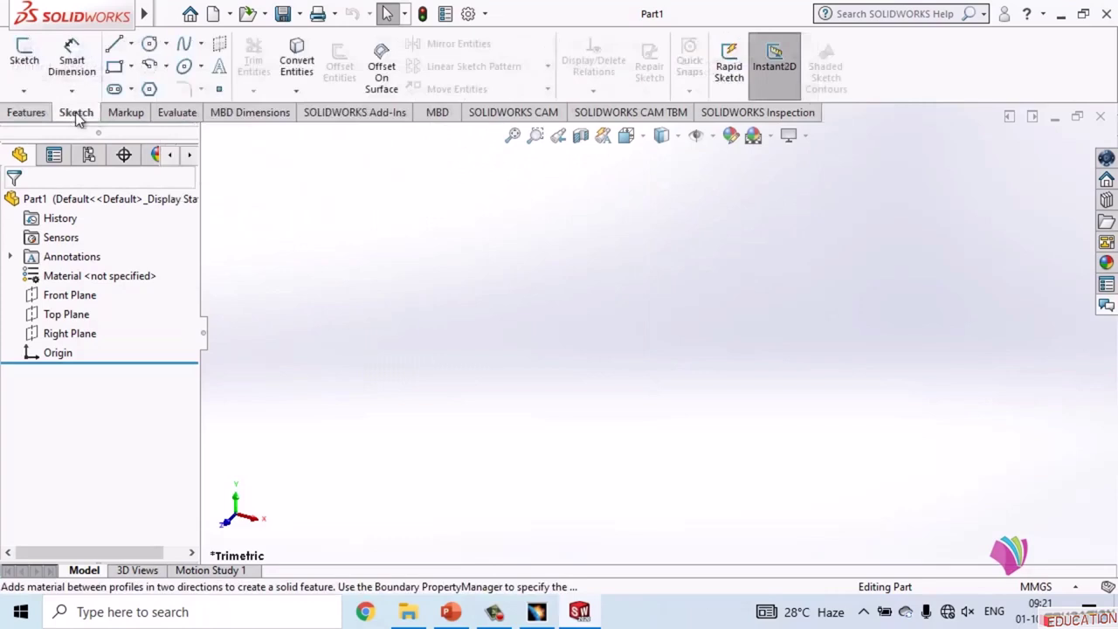
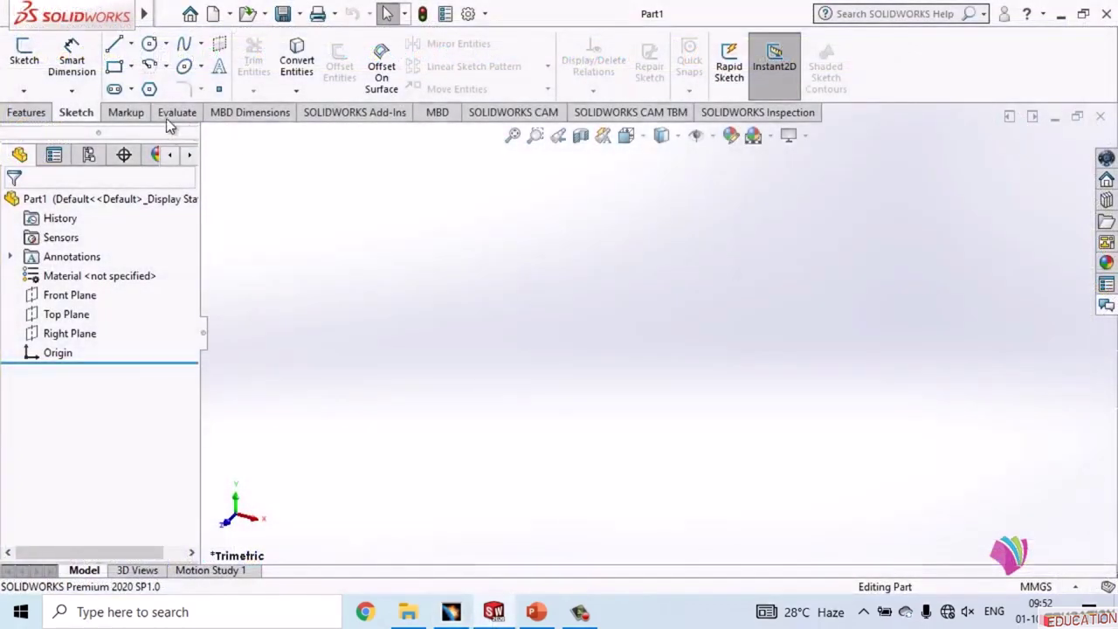
Compare the feature and sketch tools, check the 2D and 3D sketch options, and start a new 2D sketch
{"action": "left_click", "coordinate": [31, 113]}
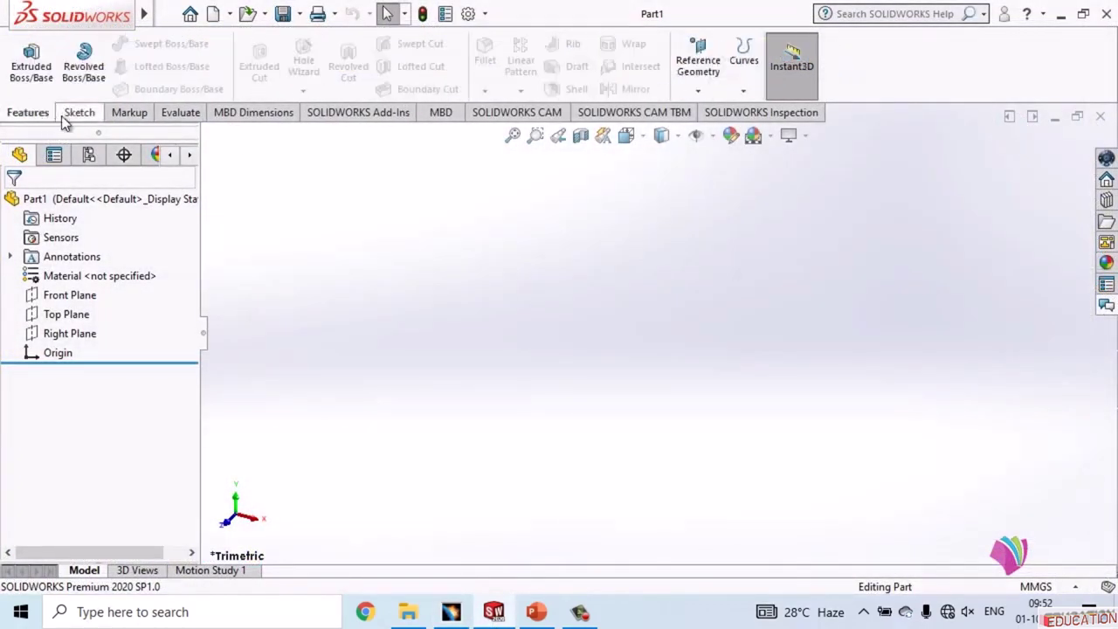
{"action": "left_click", "coordinate": [73, 115]}
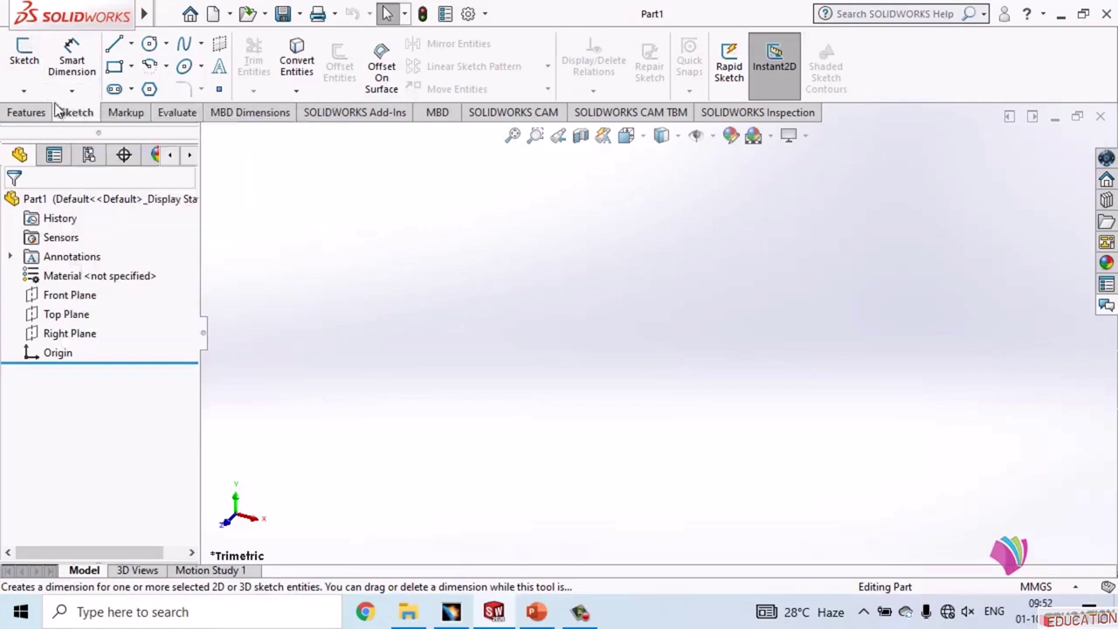
{"action": "left_click", "coordinate": [26, 89]}
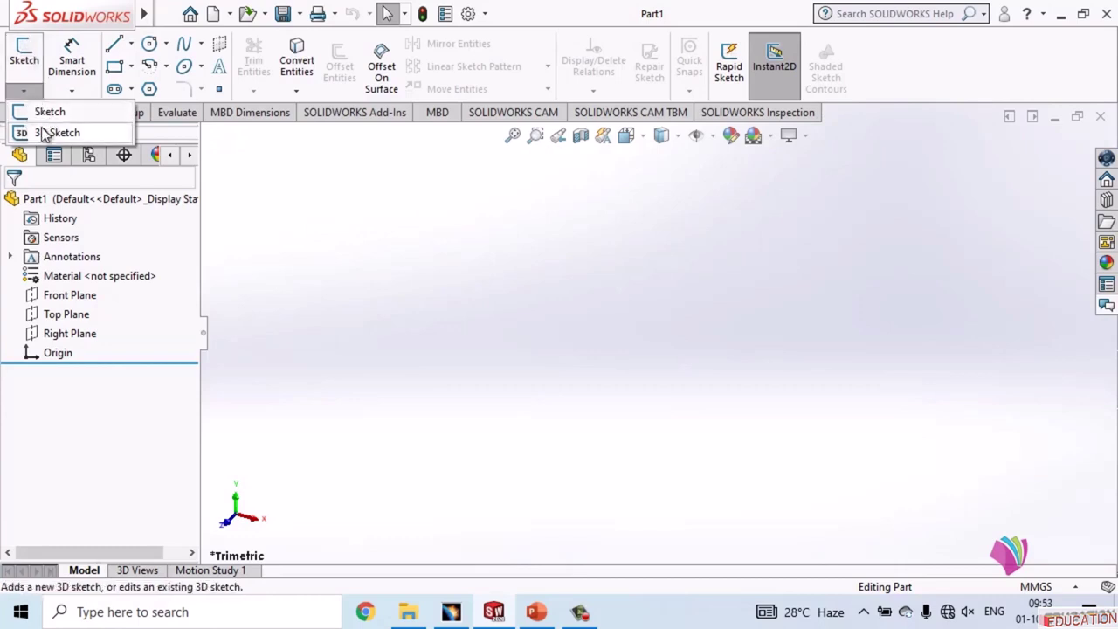
{"action": "left_click", "coordinate": [23, 92]}
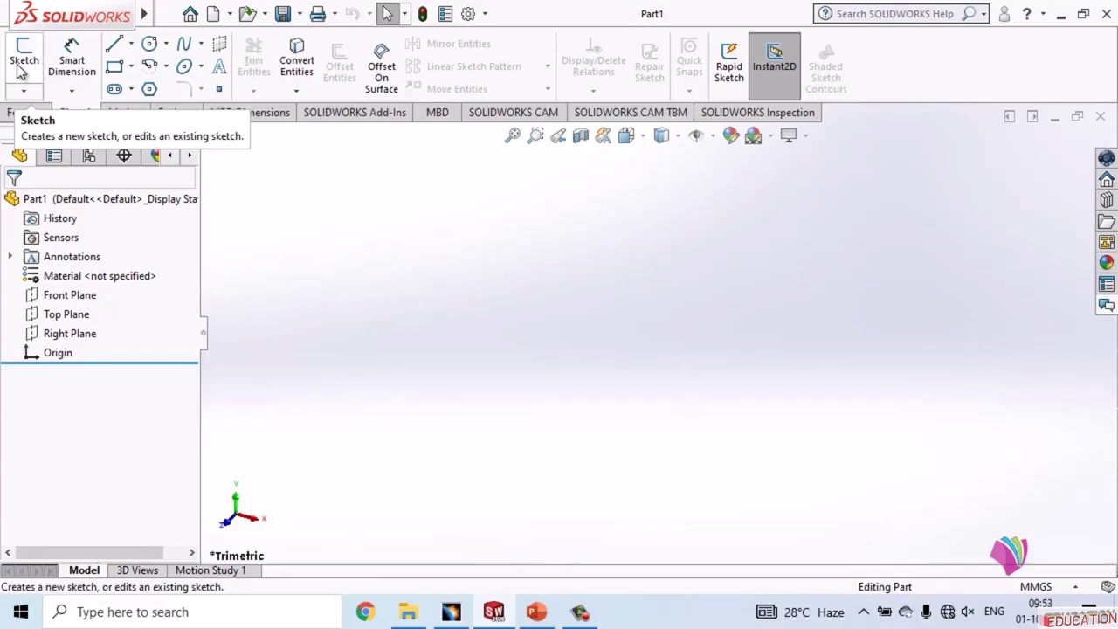
{"action": "left_click", "coordinate": [33, 59]}
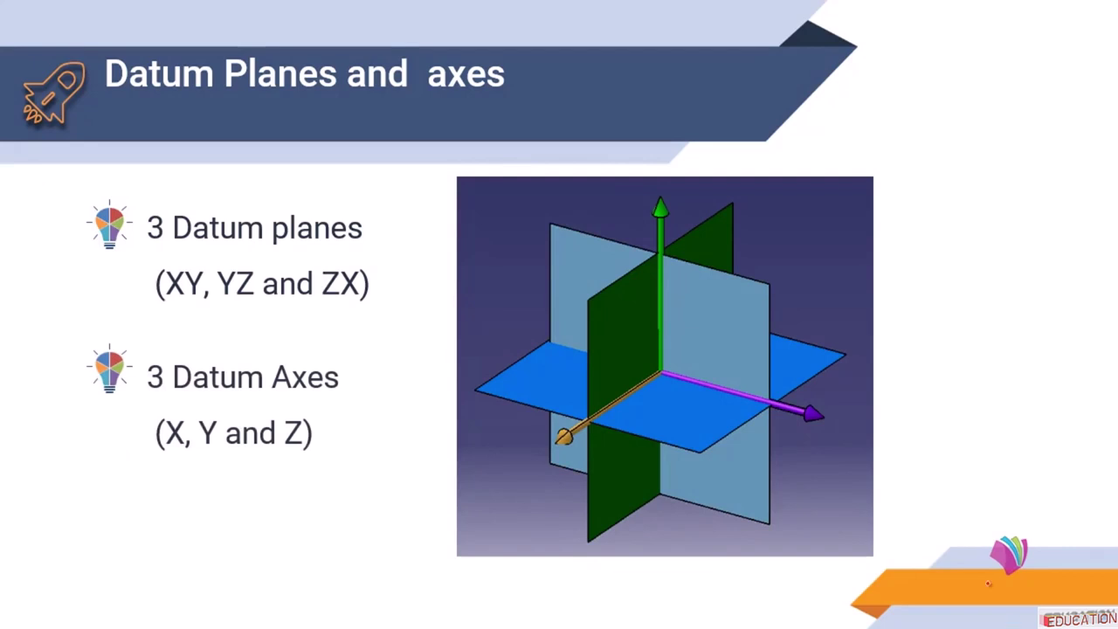
{"action": "left_click_drag", "start_coordinate": [735, 298], "coordinate": [772, 288]}
{"action": "left_click_drag", "start_coordinate": [708, 237], "coordinate": [741, 219]}
{"action": "left_click_drag", "start_coordinate": [807, 373], "coordinate": [852, 349]}
{"action": "left_click_drag", "start_coordinate": [803, 411], "coordinate": [846, 391]}
{"action": "left_click_drag", "start_coordinate": [657, 214], "coordinate": [673, 210]}
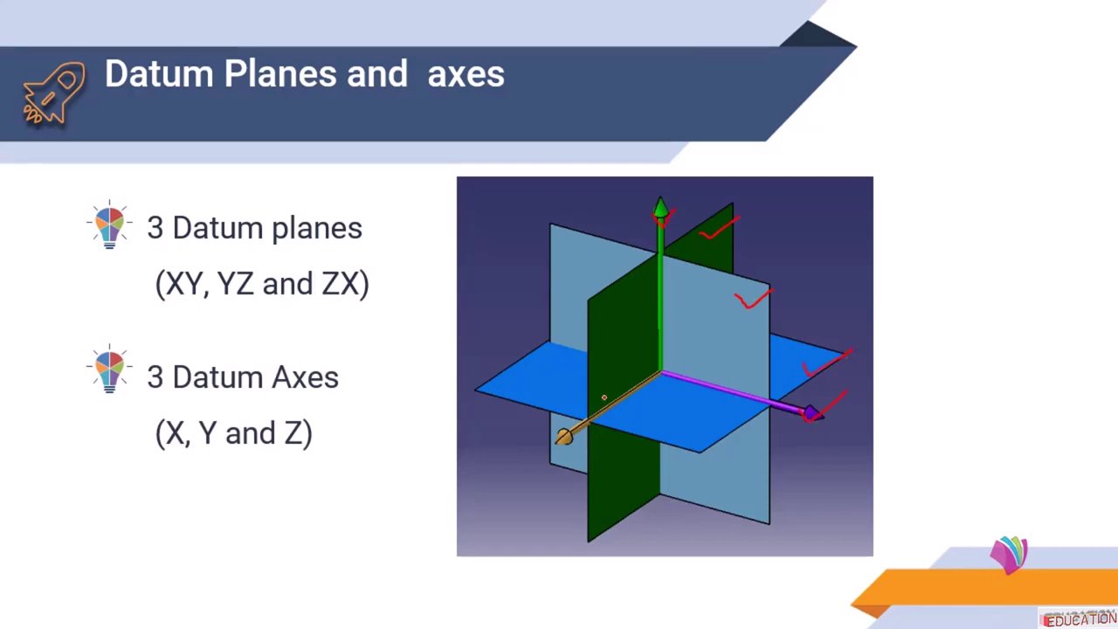
{"action": "left_click_drag", "start_coordinate": [585, 426], "coordinate": [590, 425]}
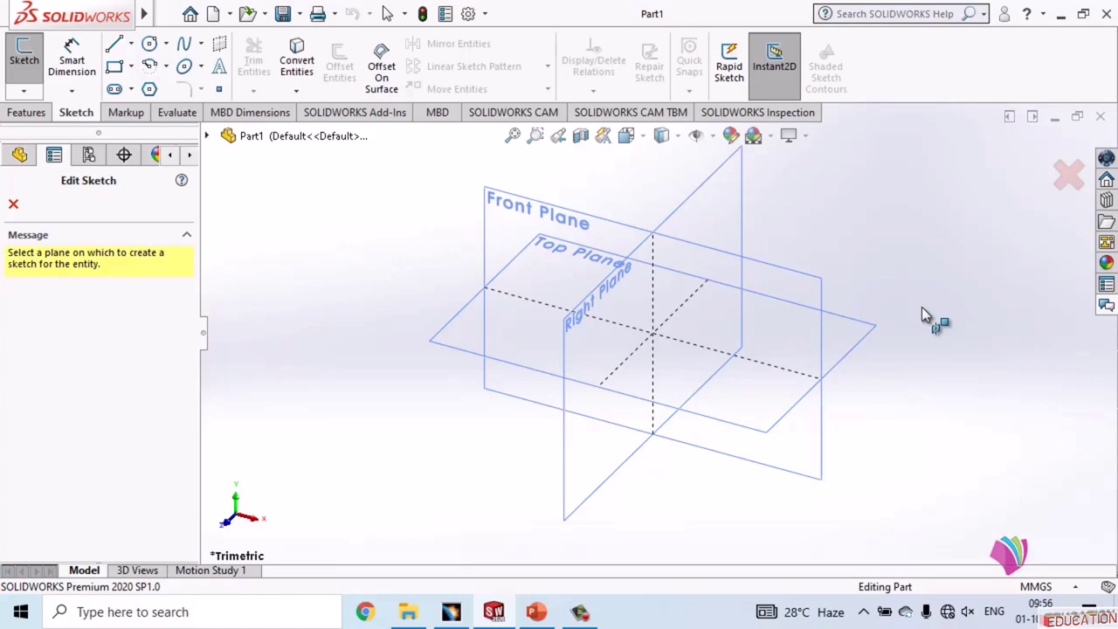
Select the Front Plane as the plane for the new SOLIDWORKS sketch
{"action": "left_click", "coordinate": [806, 282]}
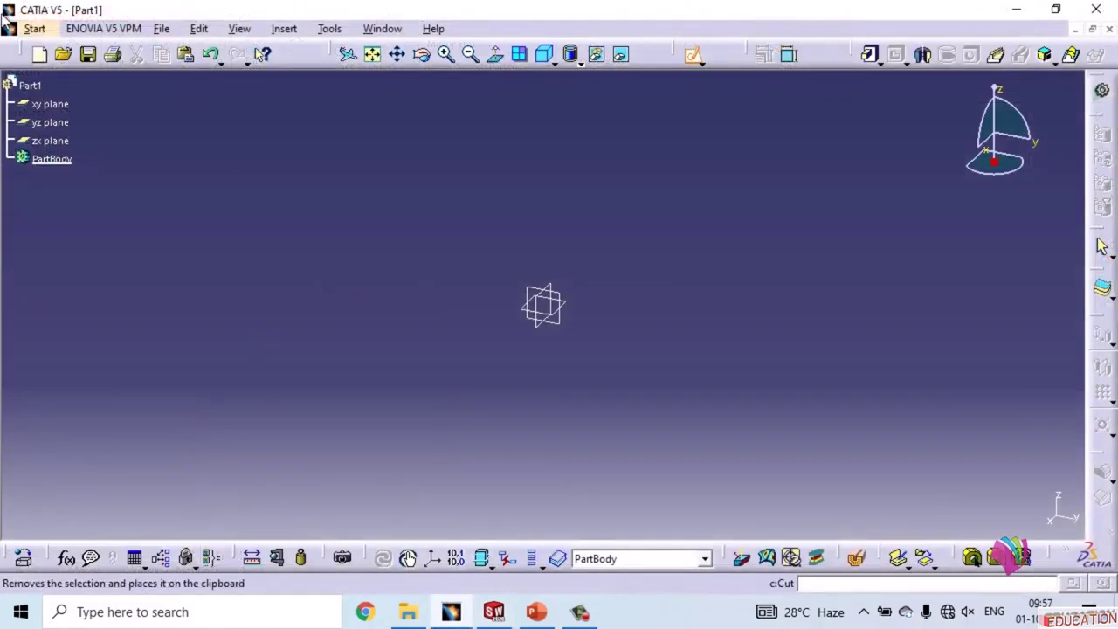
In CATIA V5, enter the Sketcher workbench from the Mechanical Design category and start a sketch on the yz plane
{"action": "left_click", "coordinate": [35, 28]}
{"action": "mouse_move", "coordinate": [87, 69]}
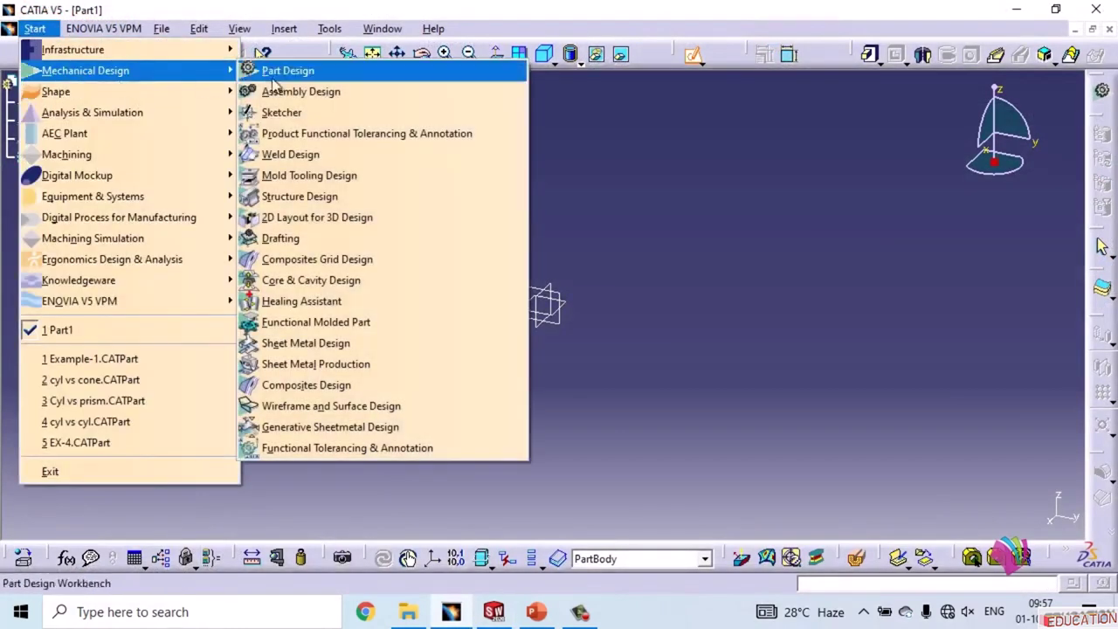
{"action": "left_click", "coordinate": [291, 114]}
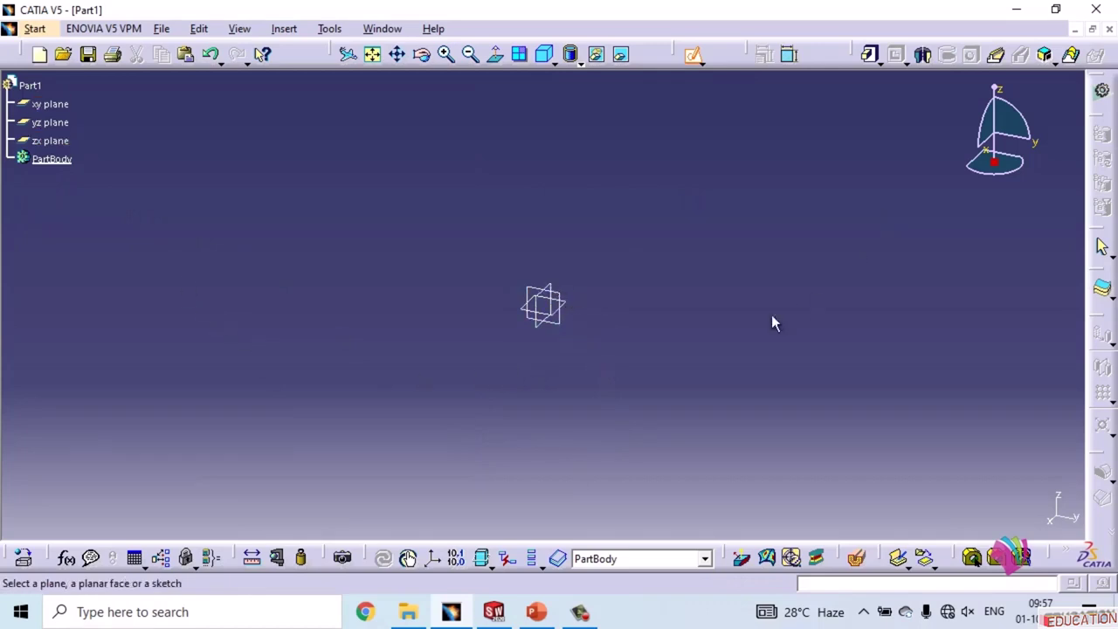
{"action": "left_click", "coordinate": [567, 324]}
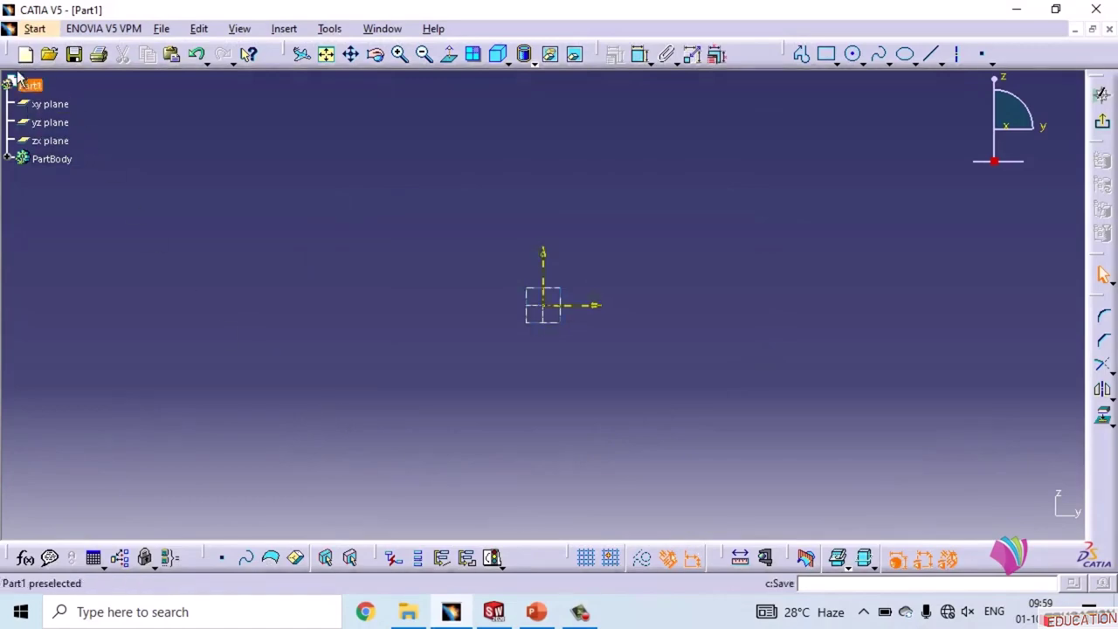
Examine the Sketcher's constraint, profile and operation commands, including the predefined profile, circle and line variants
{"action": "left_click", "coordinate": [34, 31]}
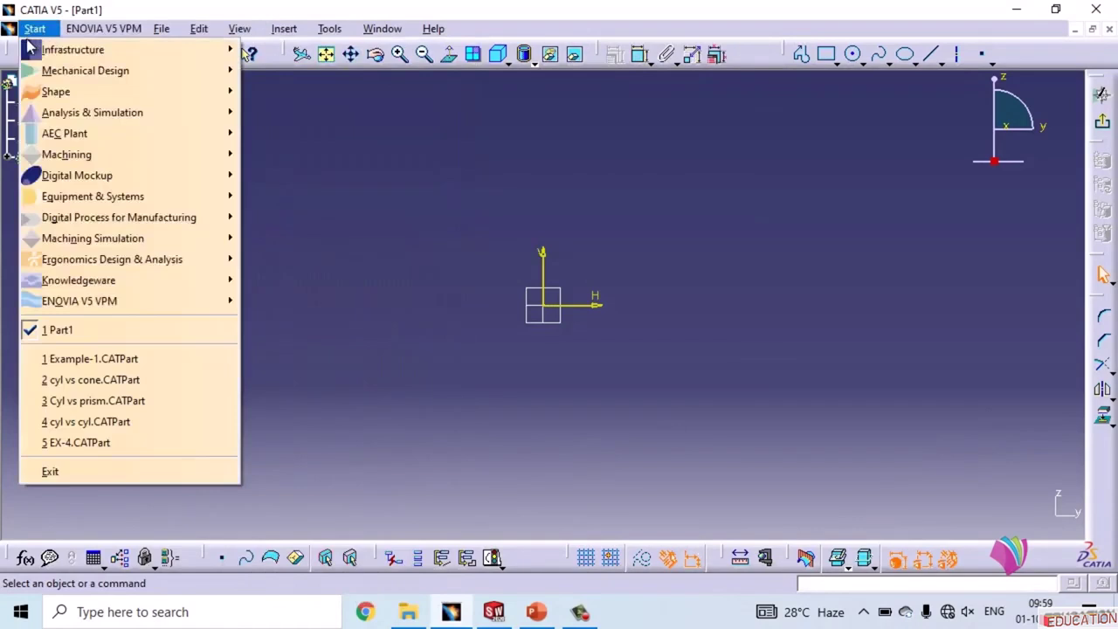
{"action": "mouse_move", "coordinate": [199, 31]}
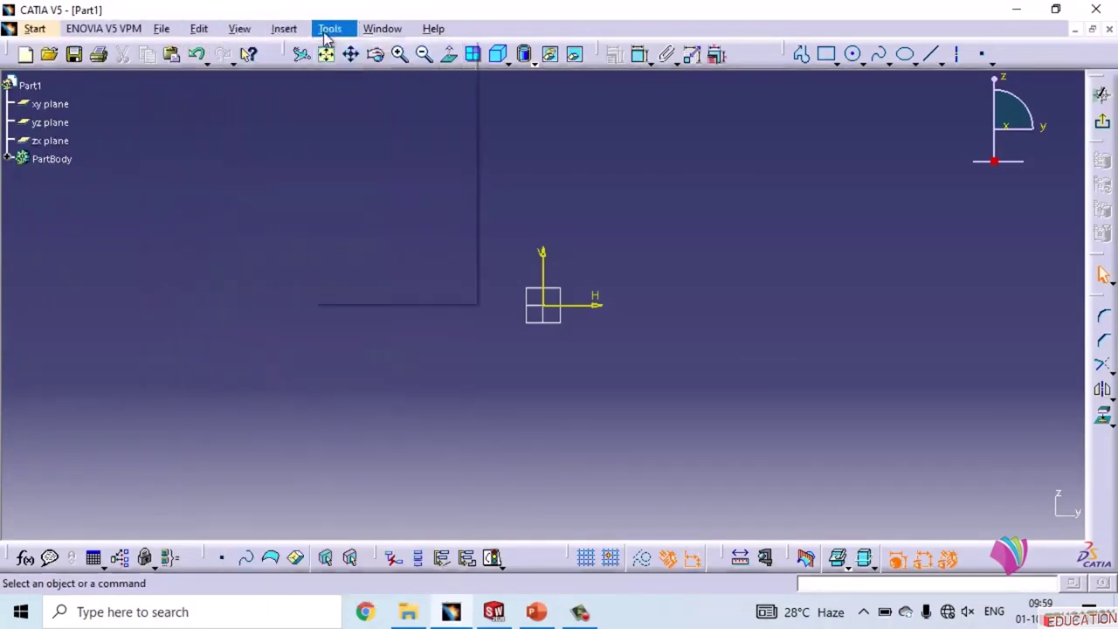
{"action": "mouse_move", "coordinate": [305, 38]}
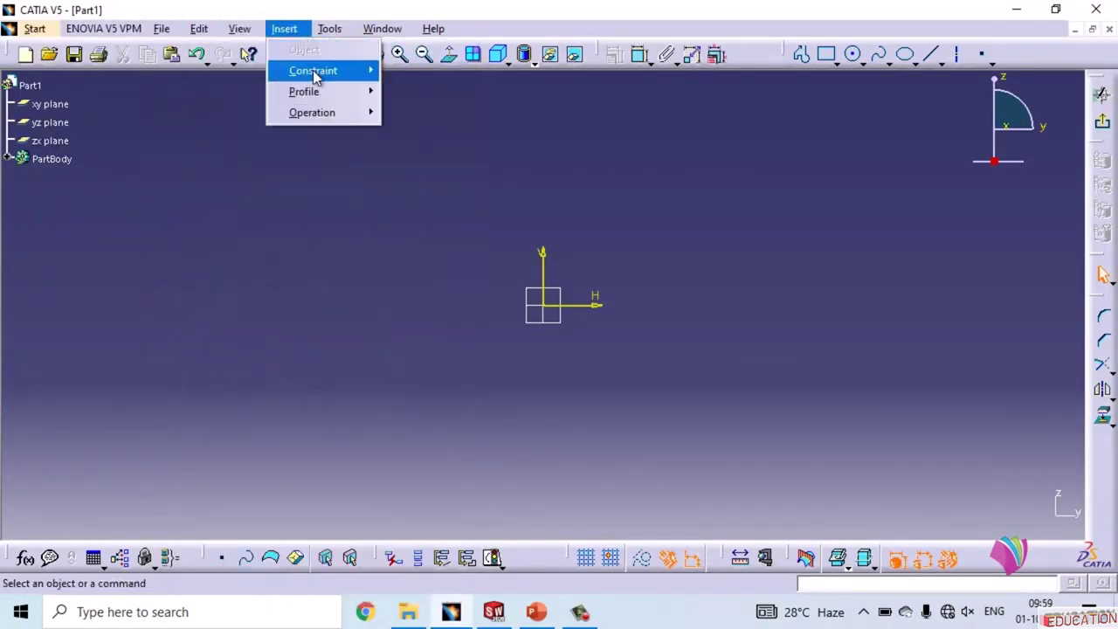
{"action": "mouse_move", "coordinate": [316, 91]}
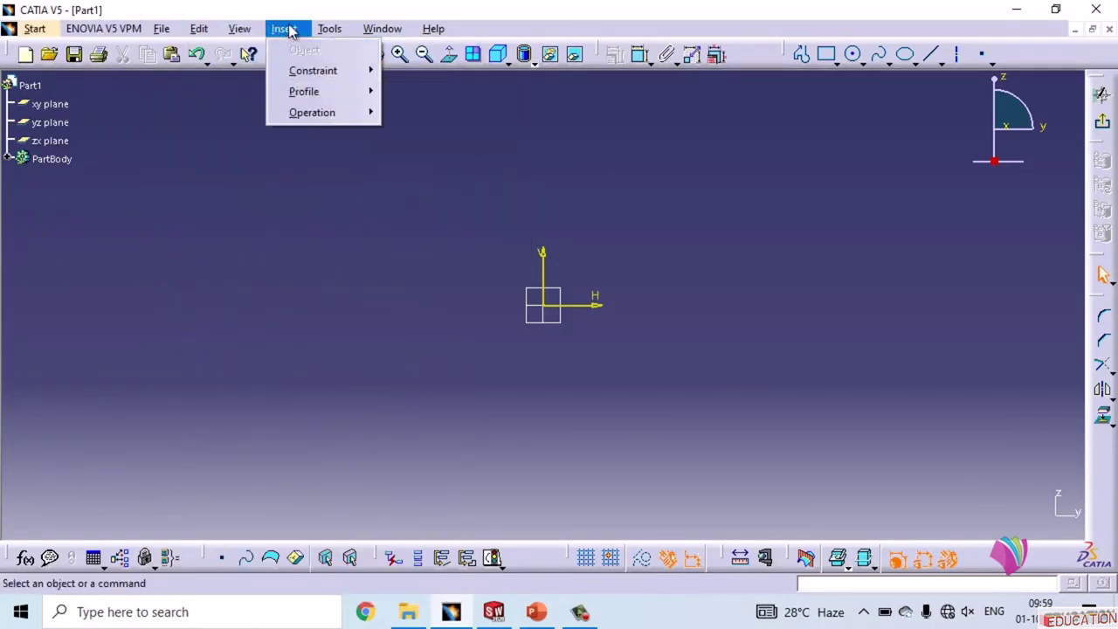
{"action": "mouse_move", "coordinate": [302, 73]}
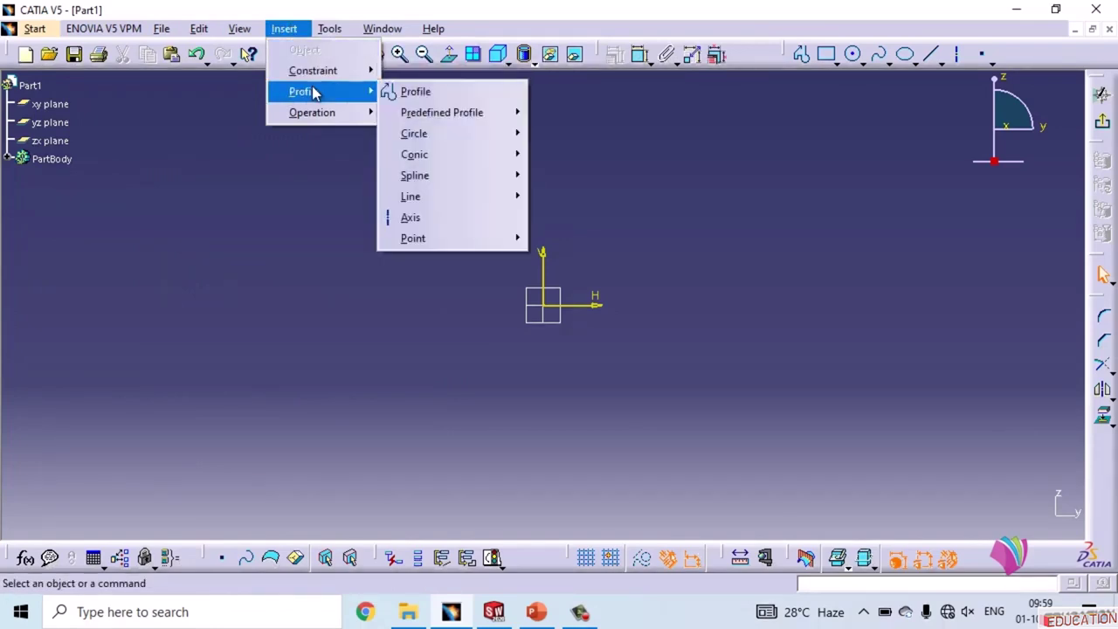
{"action": "mouse_move", "coordinate": [426, 116]}
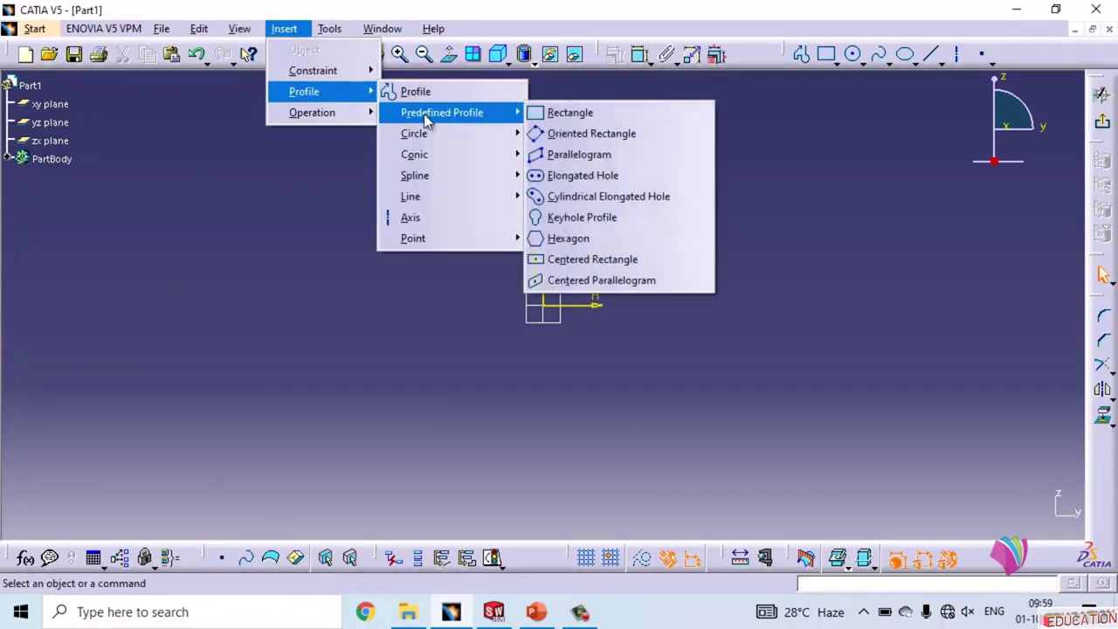
{"action": "mouse_move", "coordinate": [429, 136]}
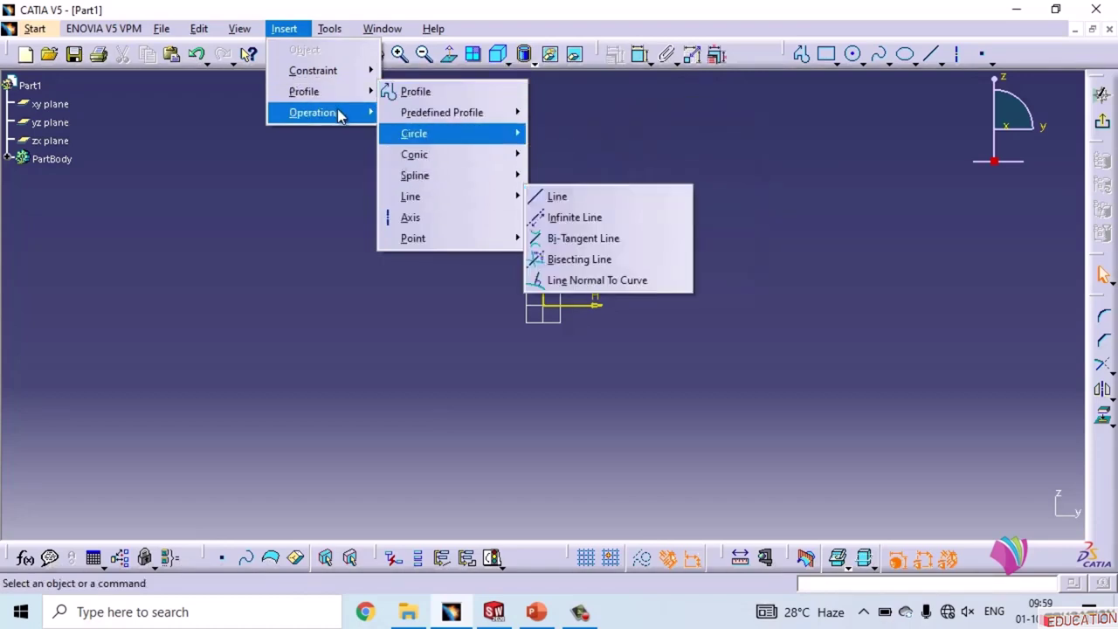
{"action": "mouse_move", "coordinate": [339, 115]}
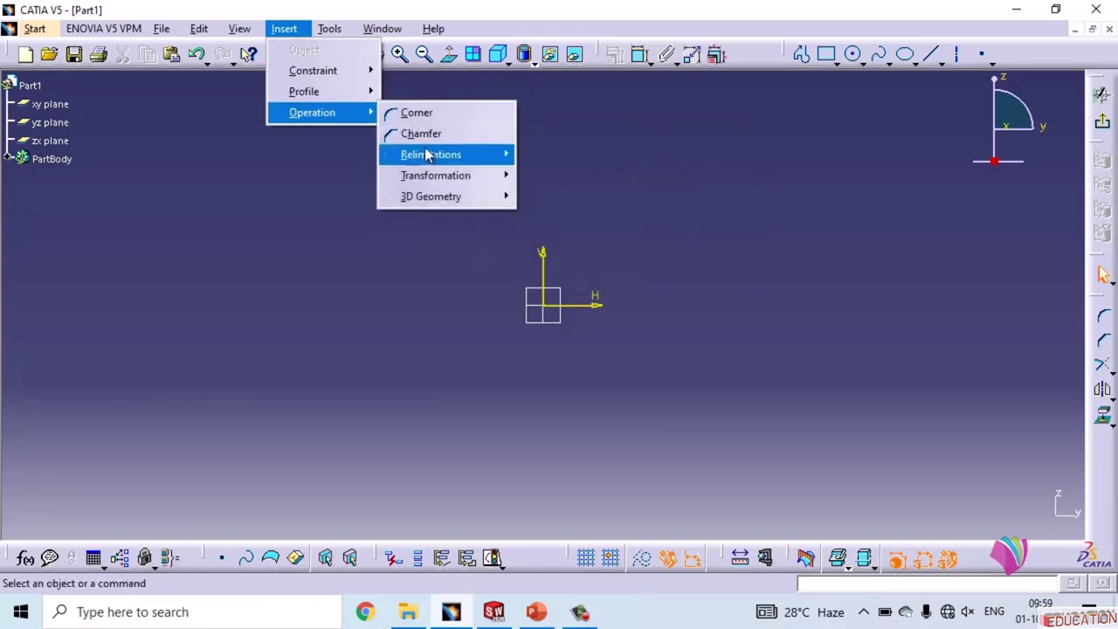
{"action": "left_click", "coordinate": [461, 81]}
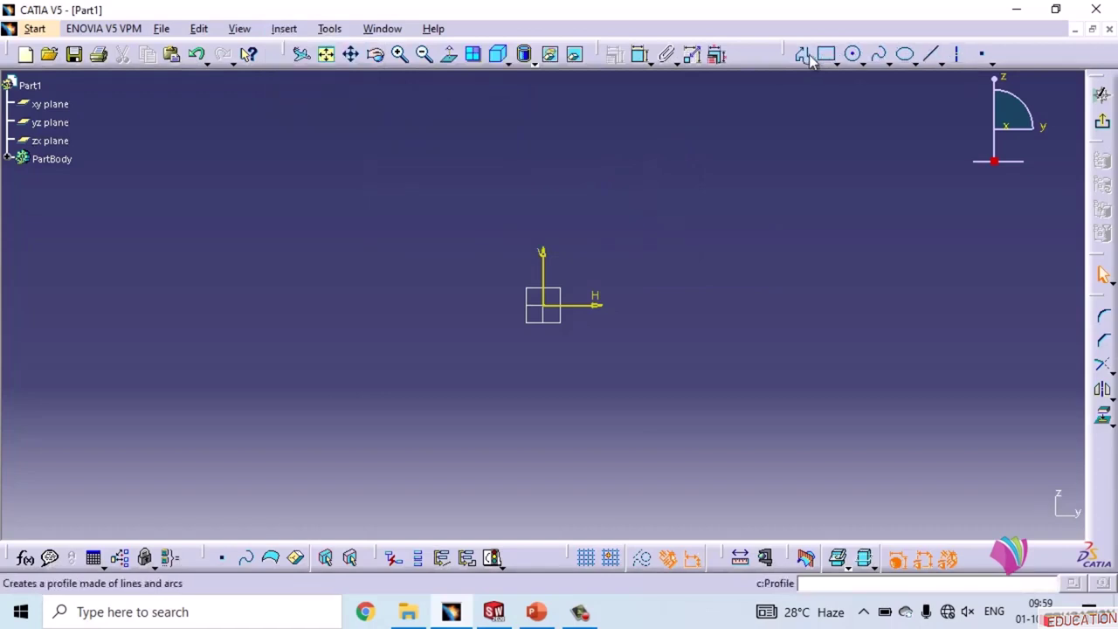
Review the general tools, the predefined profile shapes and the Corner and Chamfer operations available for sketching
{"action": "left_click", "coordinate": [330, 29]}
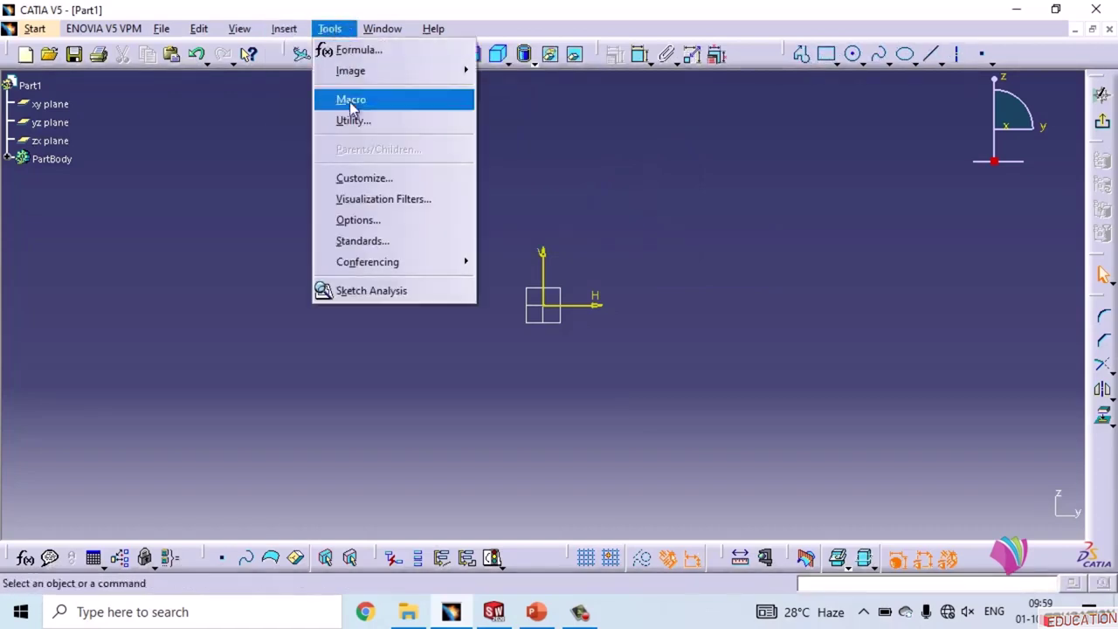
{"action": "mouse_move", "coordinate": [294, 22]}
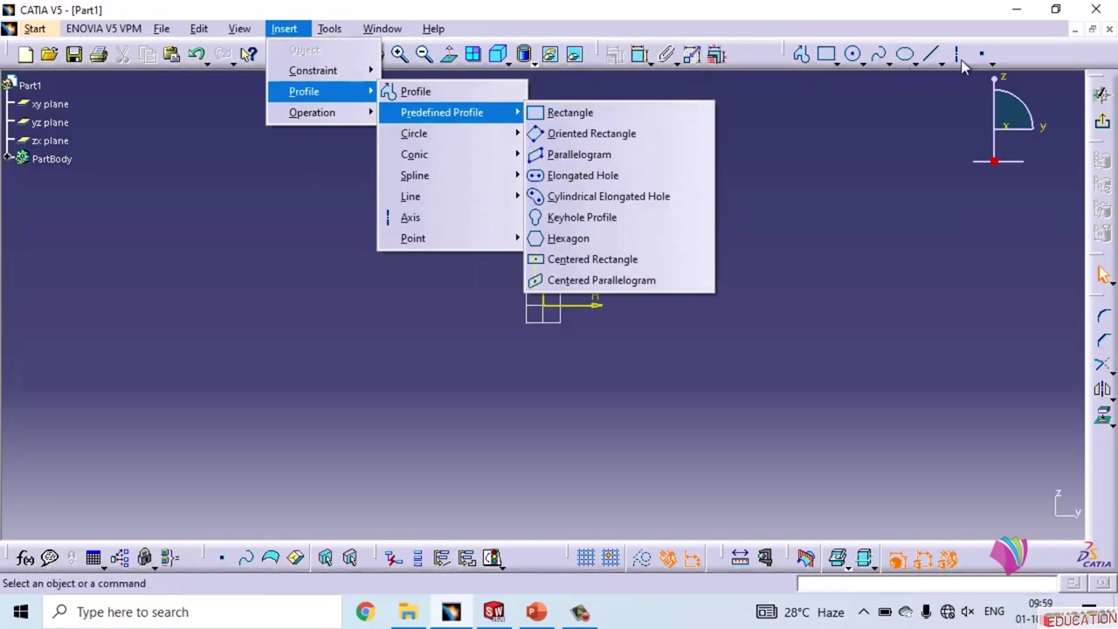
{"action": "left_click", "coordinate": [837, 127]}
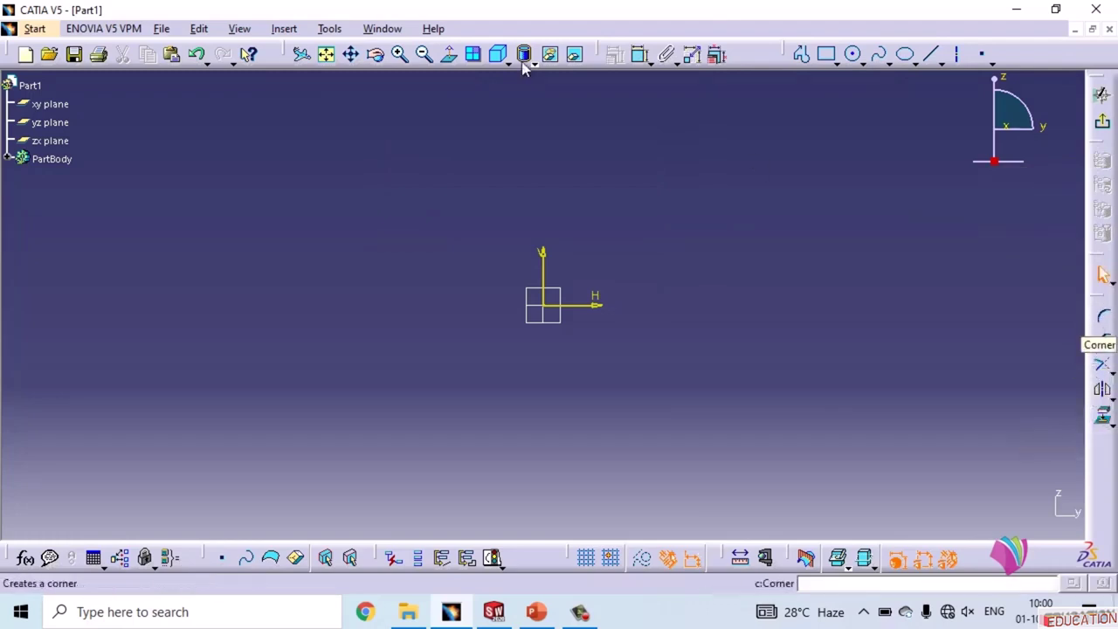
{"action": "left_click", "coordinate": [282, 29]}
{"action": "left_click", "coordinate": [293, 31]}
{"action": "left_click", "coordinate": [292, 31]}
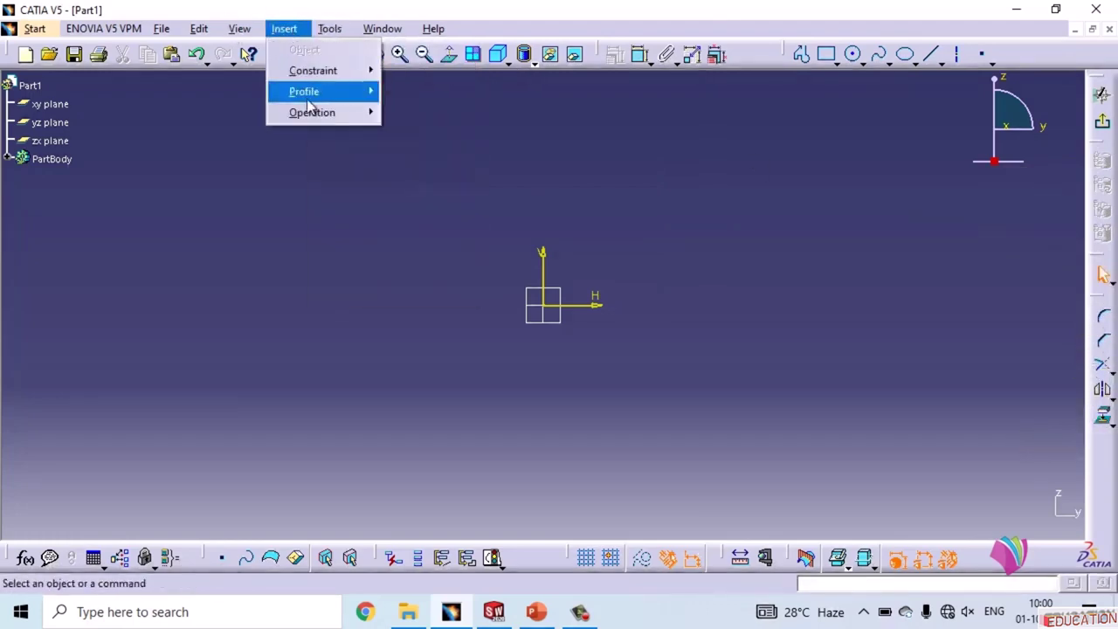
{"action": "mouse_move", "coordinate": [311, 115]}
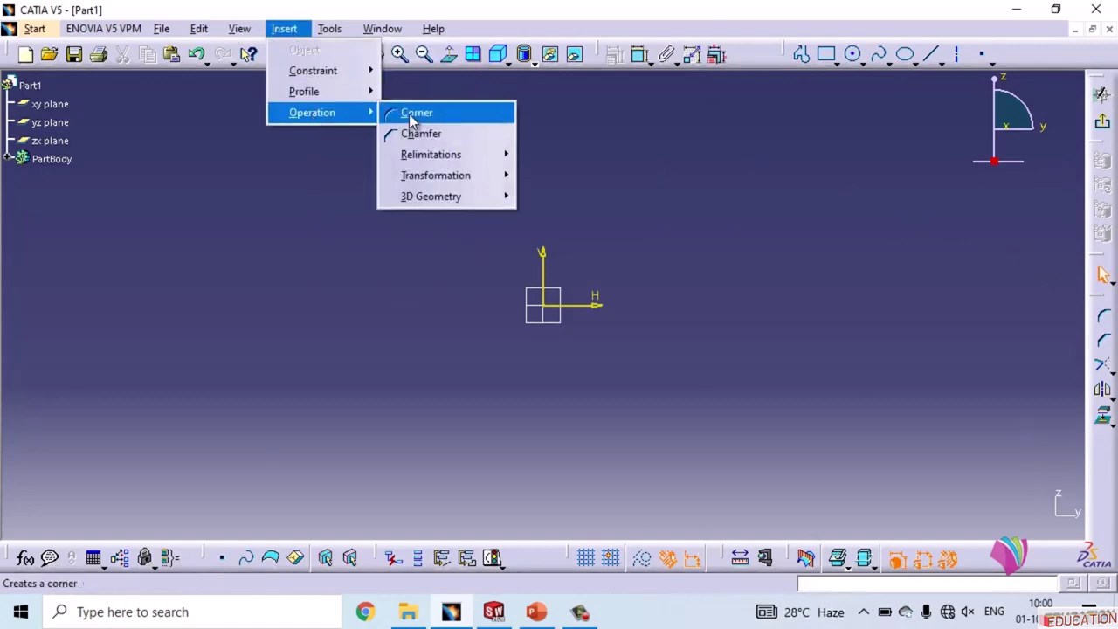
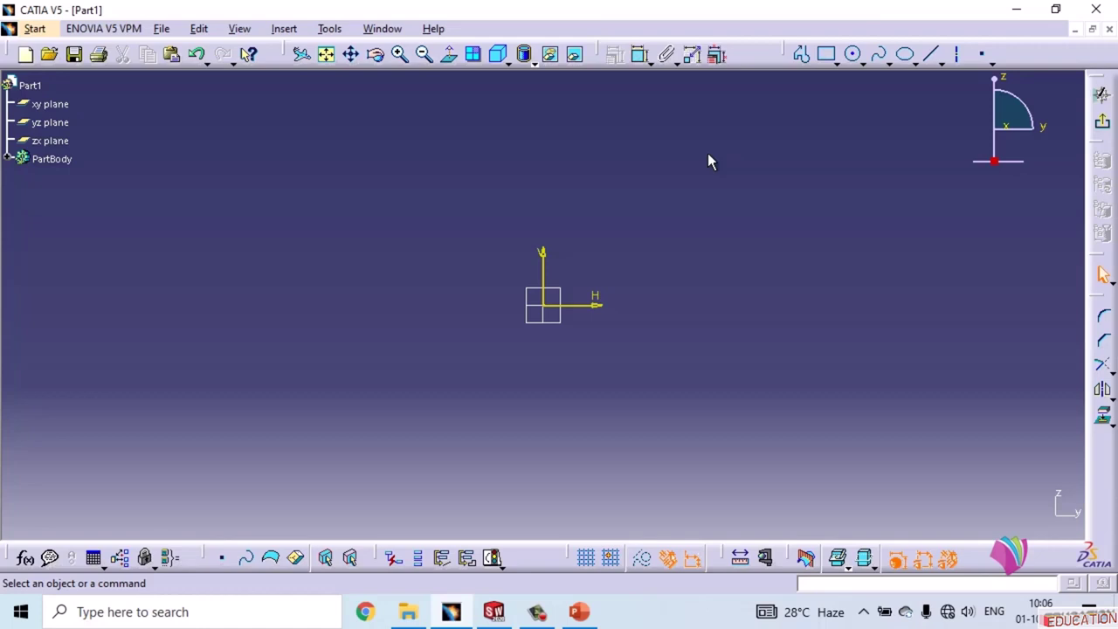
Draw a rising two-point line above the sketch origin, ending at about H 84.7 mm, V 78.9 mm
{"action": "left_click", "coordinate": [930, 54]}
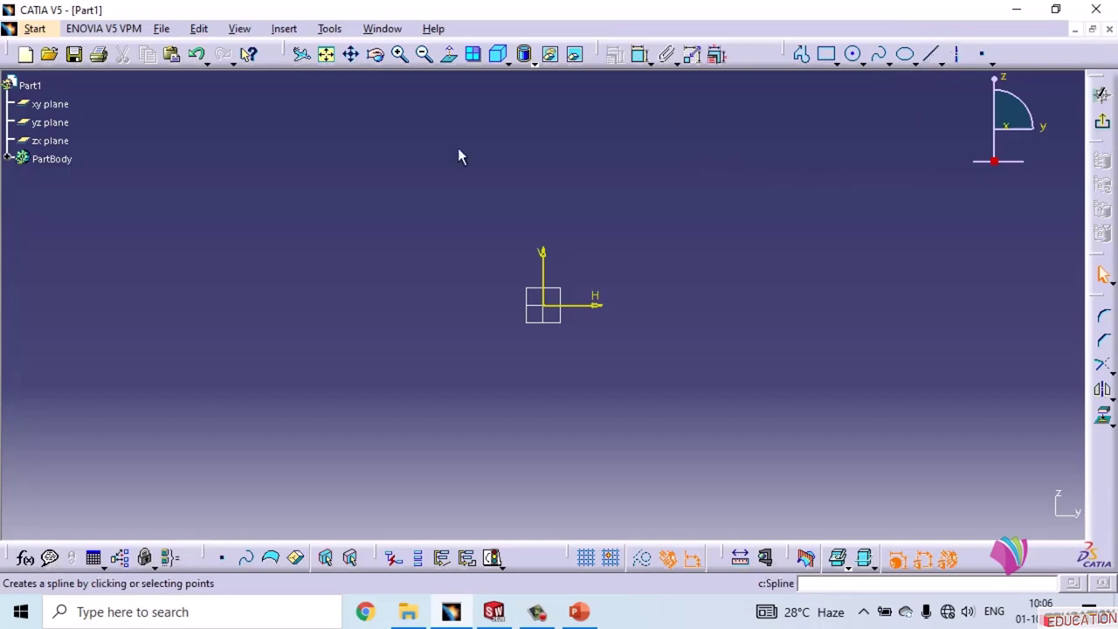
{"action": "left_click", "coordinate": [287, 29]}
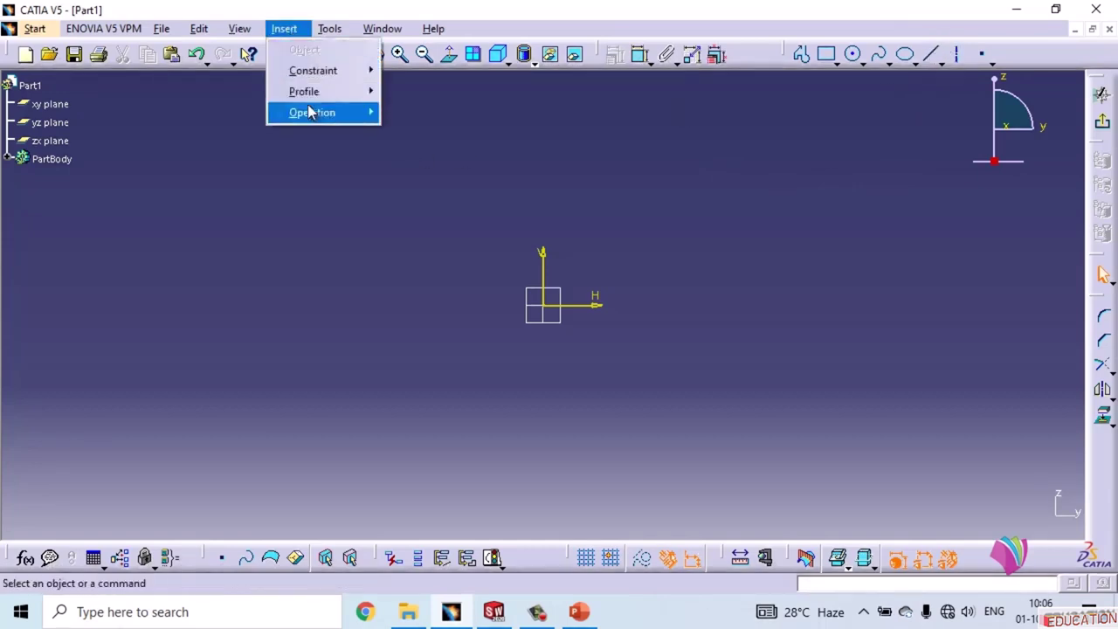
{"action": "mouse_move", "coordinate": [320, 101]}
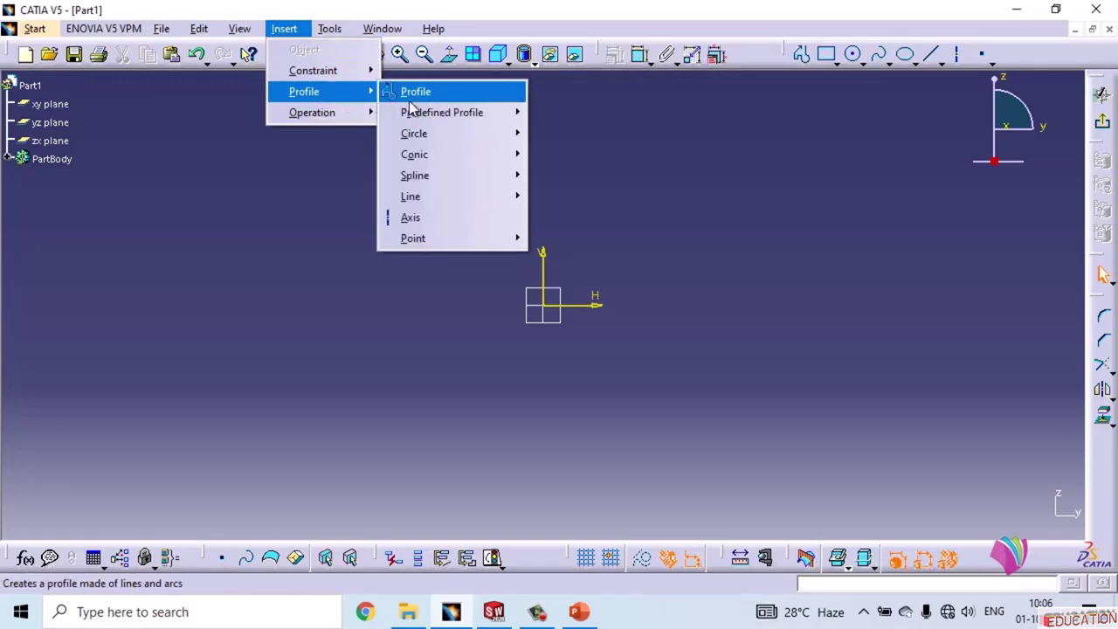
{"action": "mouse_move", "coordinate": [421, 113]}
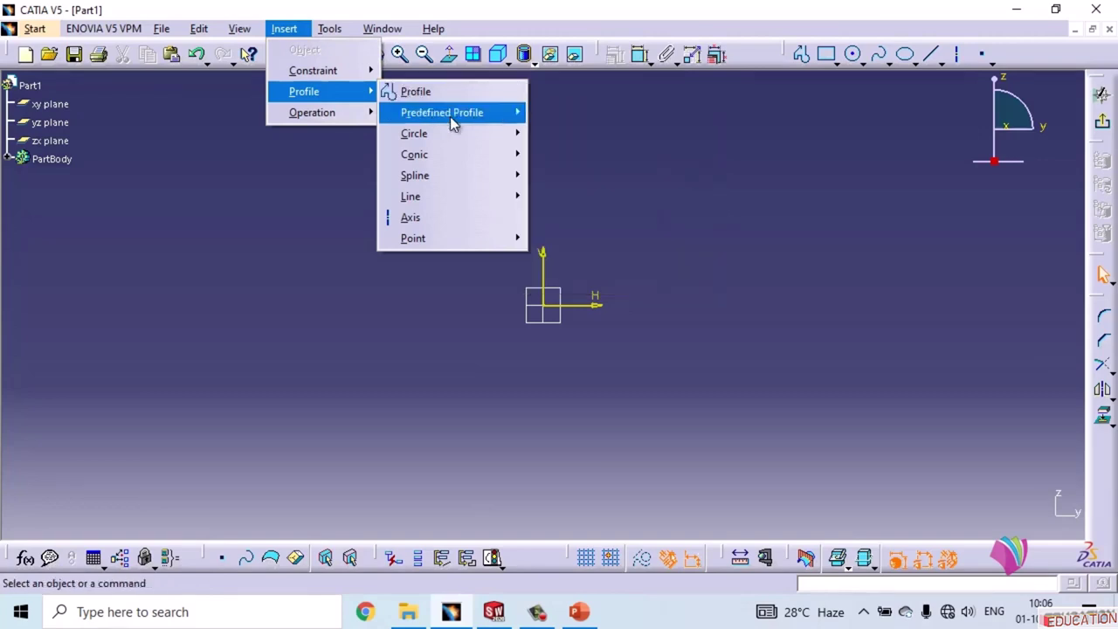
{"action": "mouse_move", "coordinate": [431, 197]}
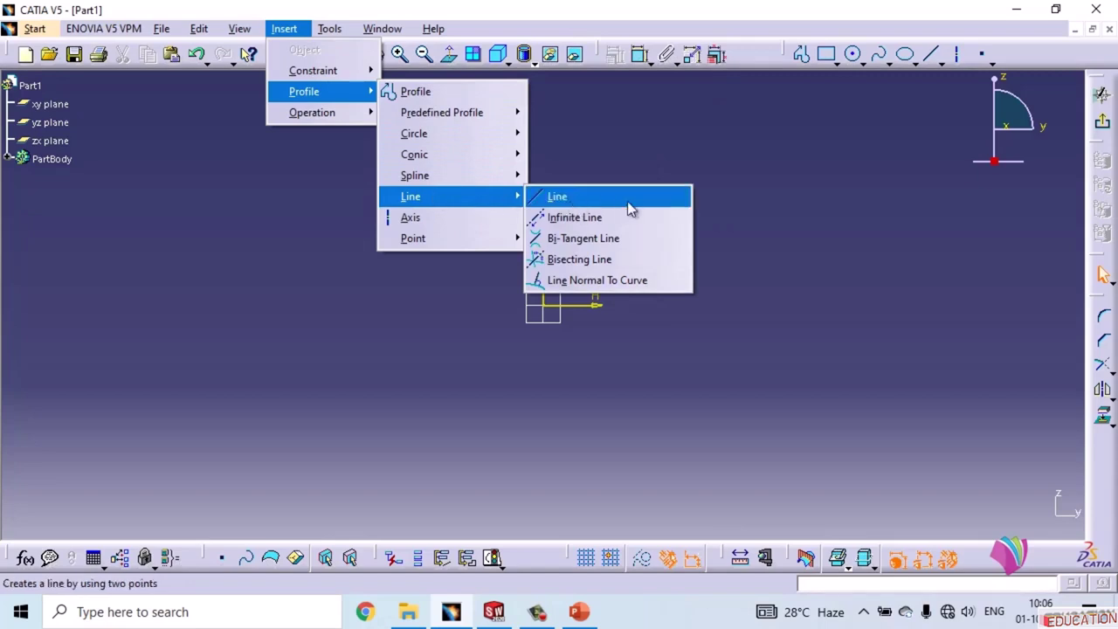
{"action": "left_click", "coordinate": [572, 201]}
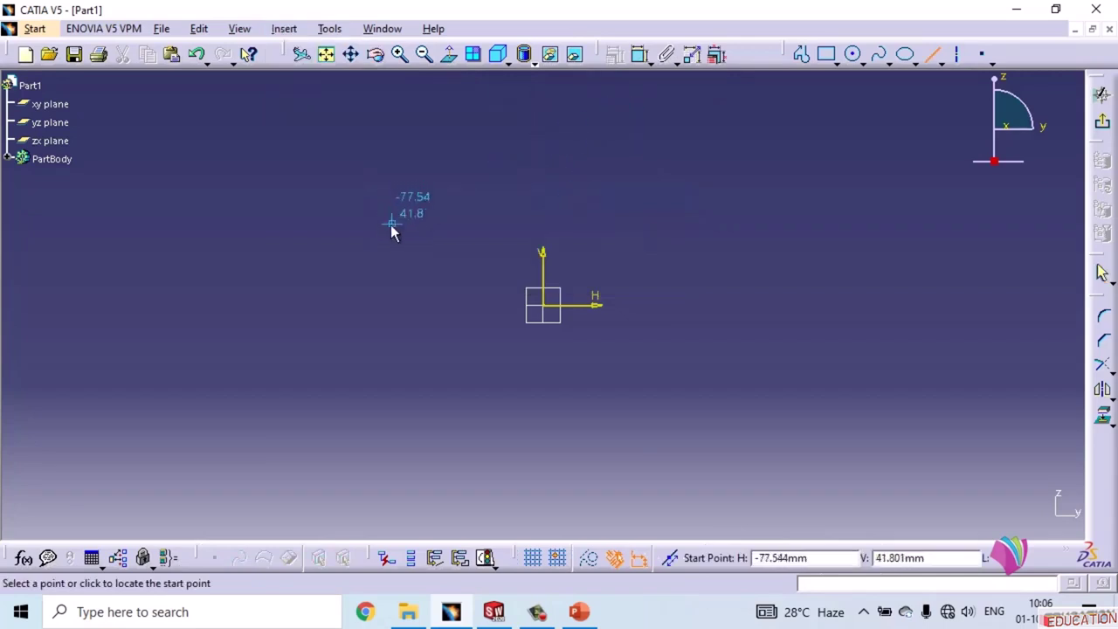
{"action": "left_click", "coordinate": [341, 256]}
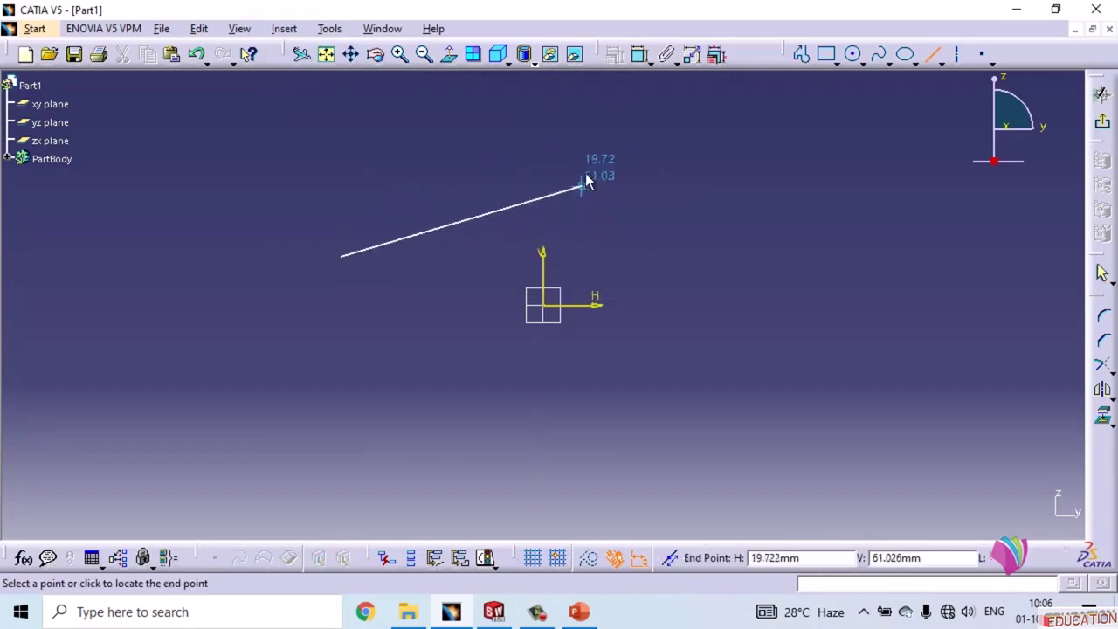
{"action": "left_click", "coordinate": [707, 151]}
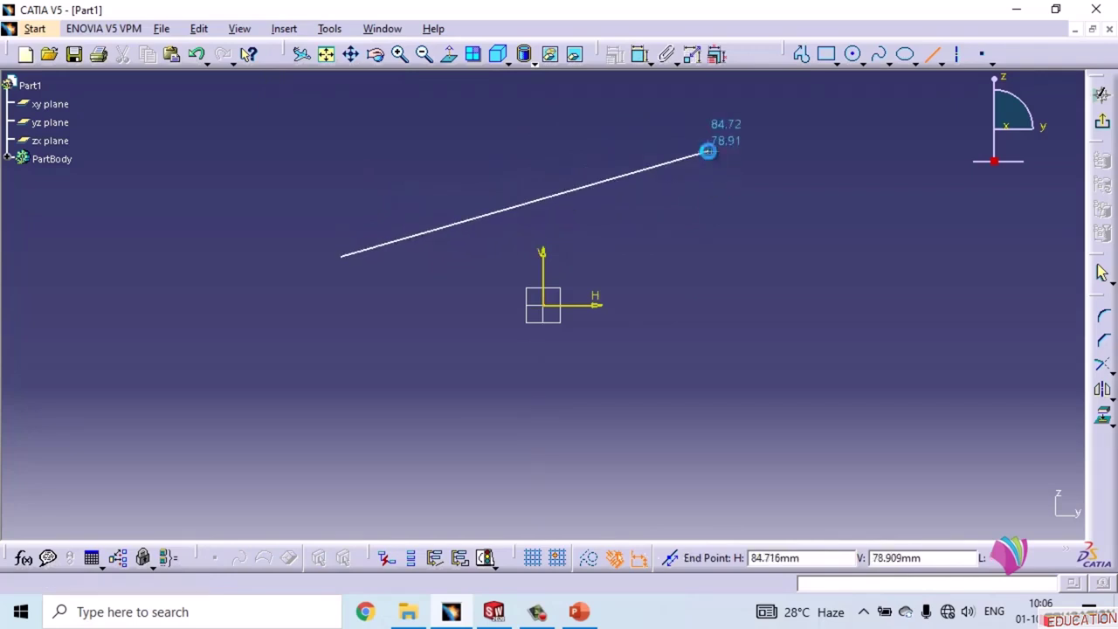
{"action": "left_click", "coordinate": [857, 255]}
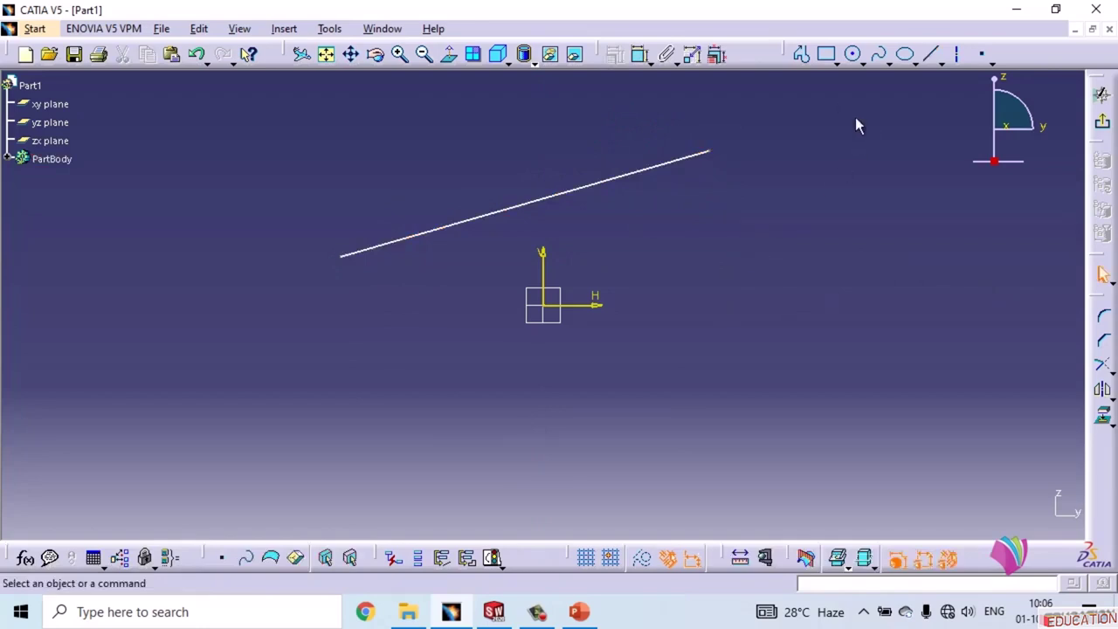
Draw a second, separate line sloping gently downward to the right of the sketch origin
{"action": "left_click", "coordinate": [932, 56]}
{"action": "left_click", "coordinate": [747, 283]}
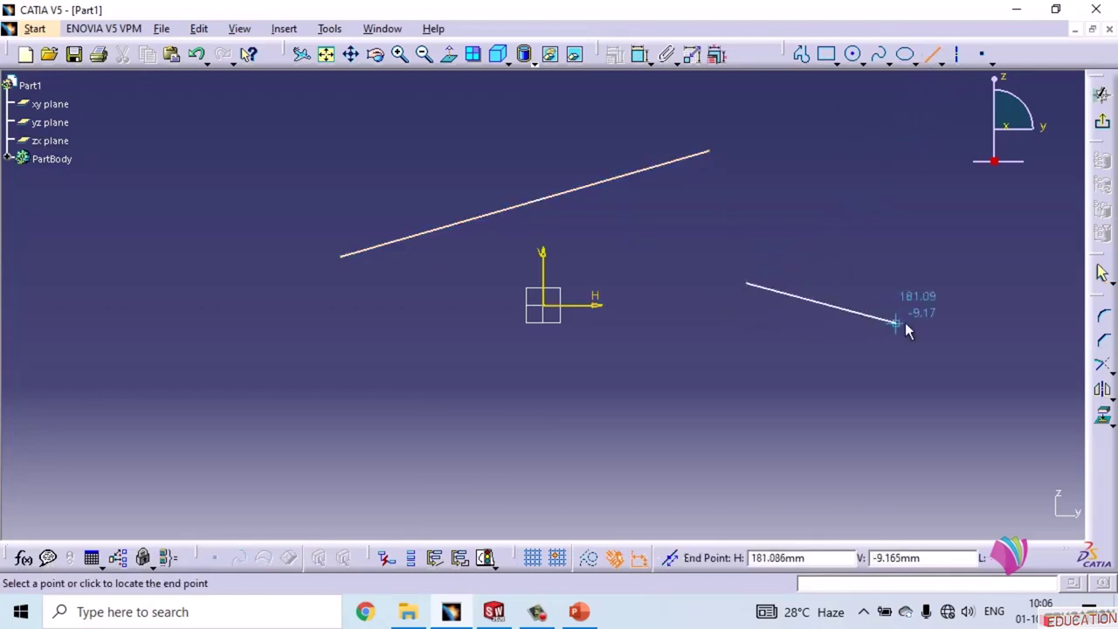
{"action": "left_click", "coordinate": [951, 328]}
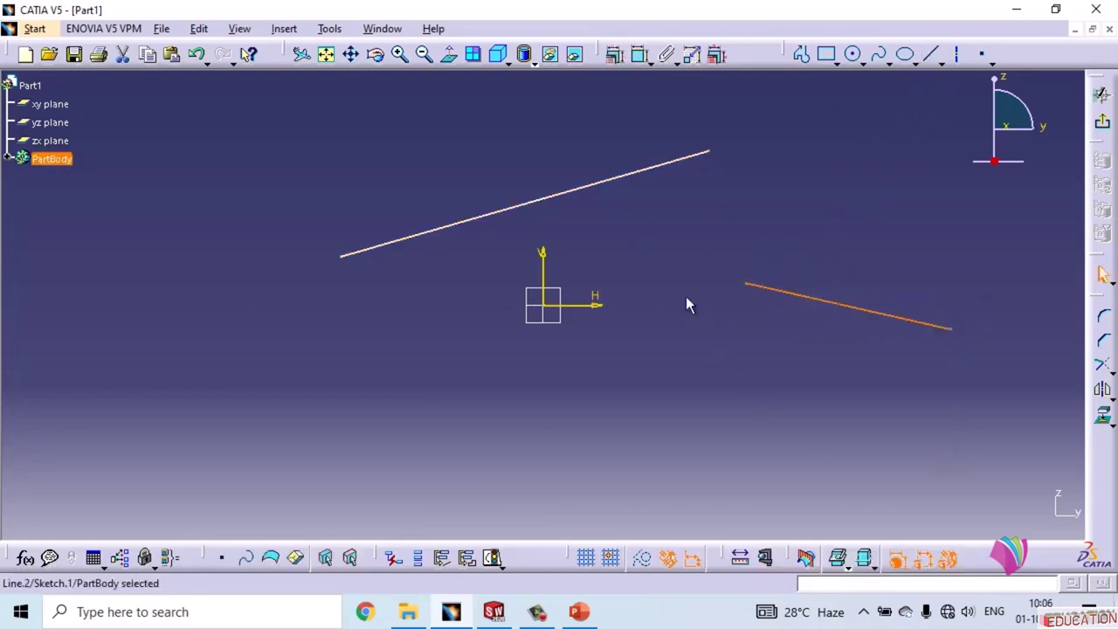
{"action": "left_click", "coordinate": [667, 322]}
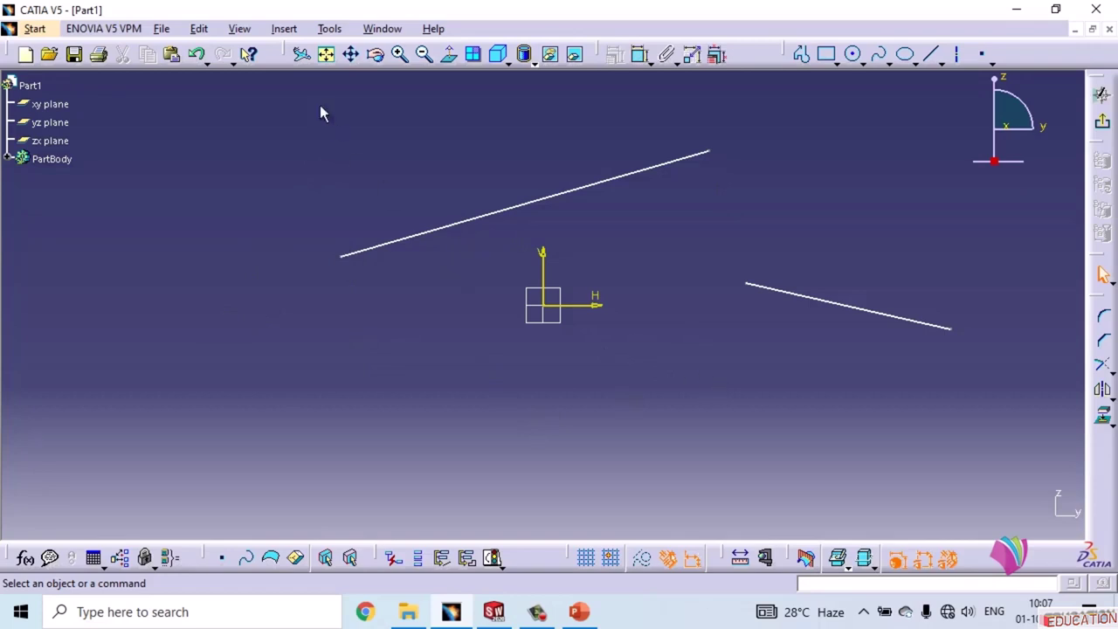
Use the Profile command to draw an open zigzag of five connected line segments, running from left of the origin to below the second line
{"action": "left_click", "coordinate": [287, 29]}
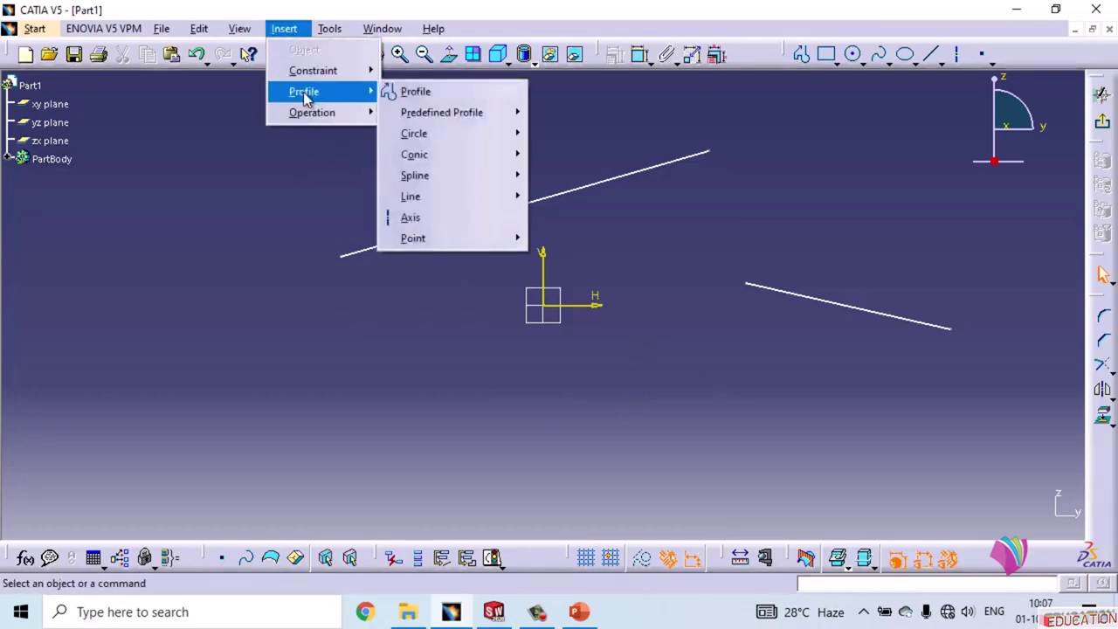
{"action": "left_click", "coordinate": [415, 92]}
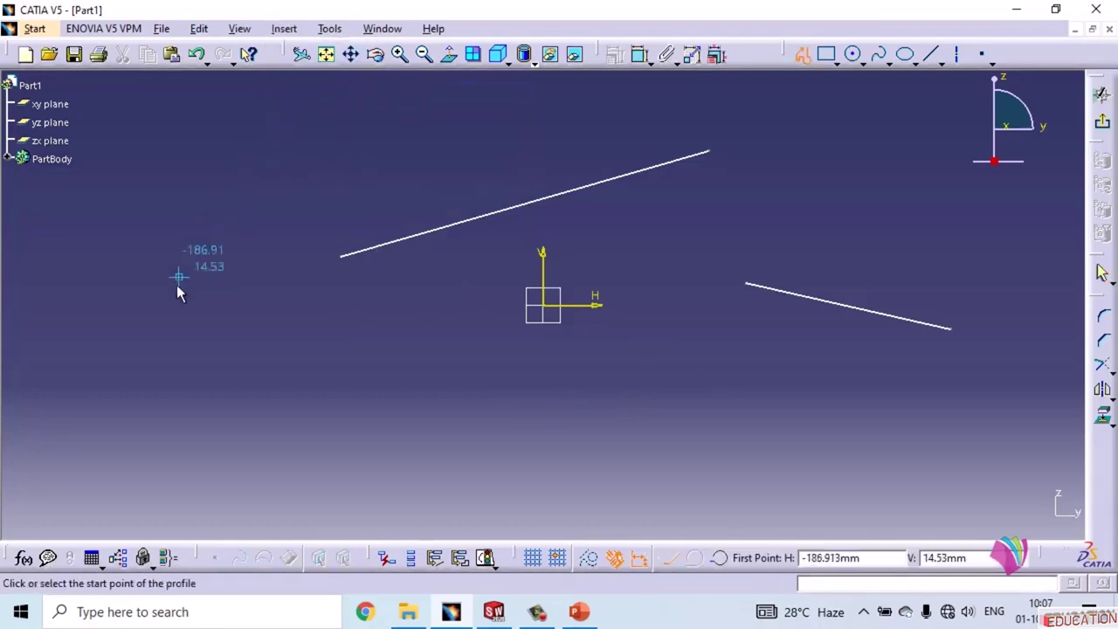
{"action": "left_click", "coordinate": [111, 369]}
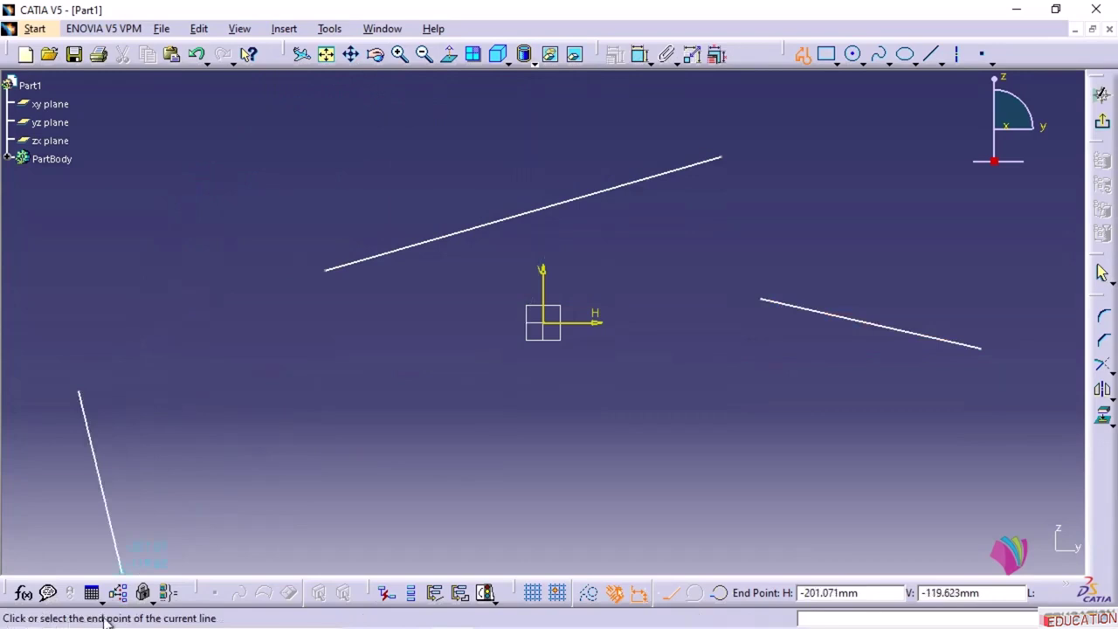
{"action": "left_click", "coordinate": [196, 263]}
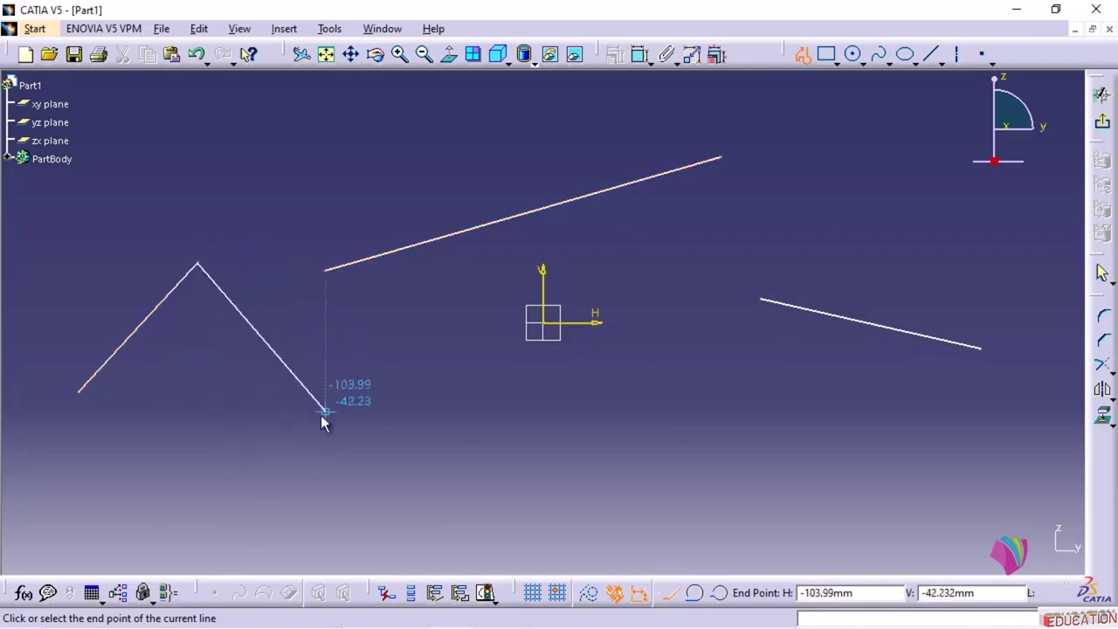
{"action": "left_click", "coordinate": [272, 441]}
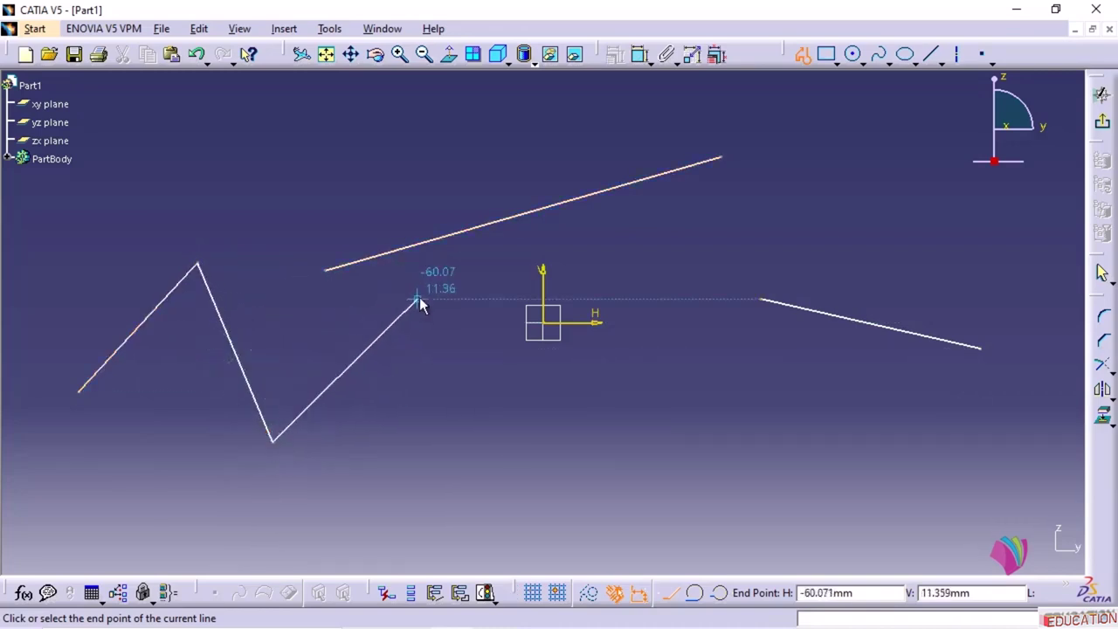
{"action": "left_click", "coordinate": [400, 322]}
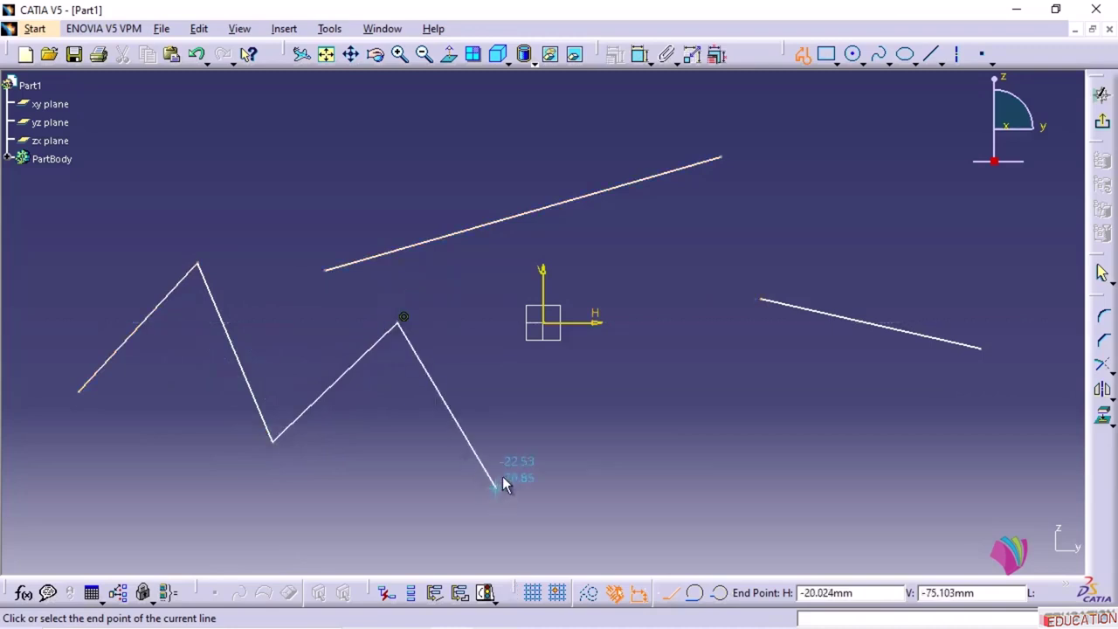
{"action": "left_click", "coordinate": [502, 476]}
{"action": "left_click", "coordinate": [677, 375]}
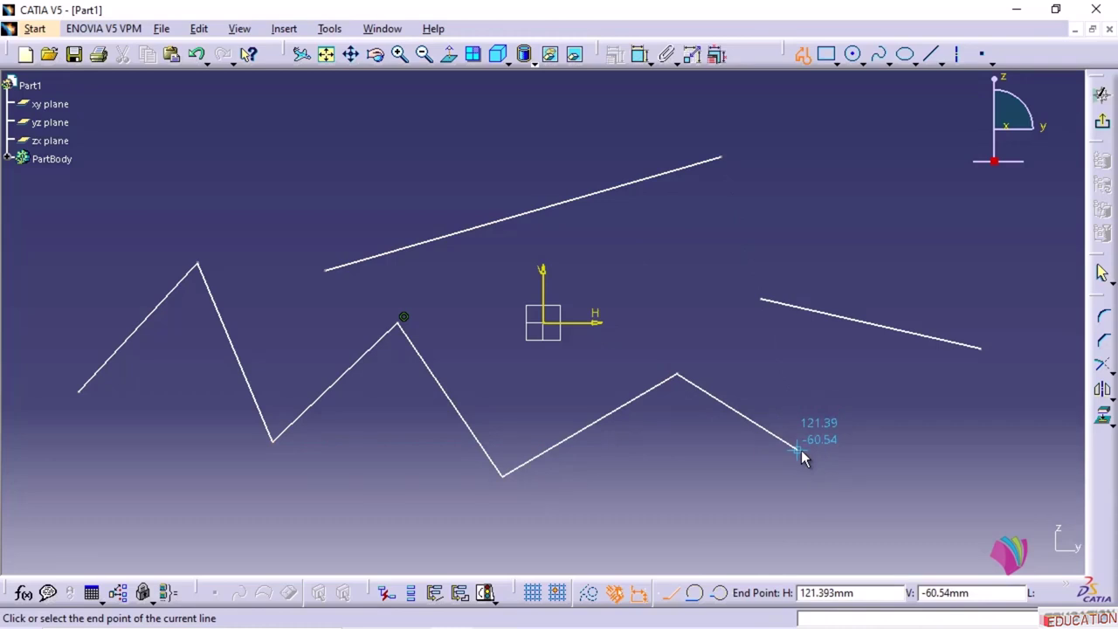
{"action": "key", "text": "Escape"}
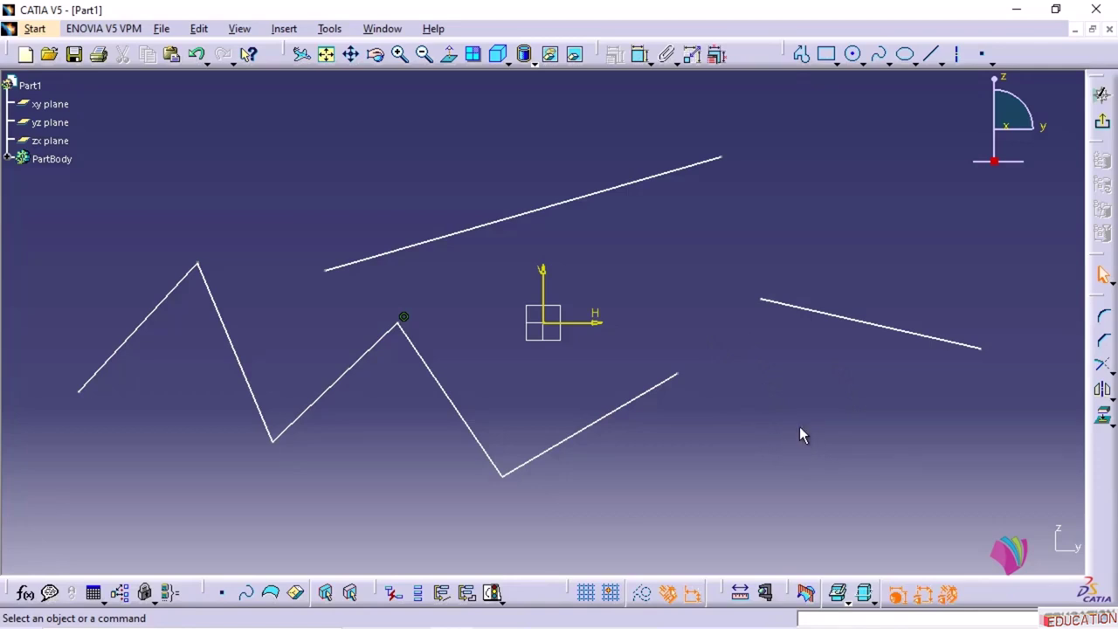
Use the Profile command to draw a small closed five-pointed star with crossing lines above the line that slopes gently downward
{"action": "left_click", "coordinate": [802, 54]}
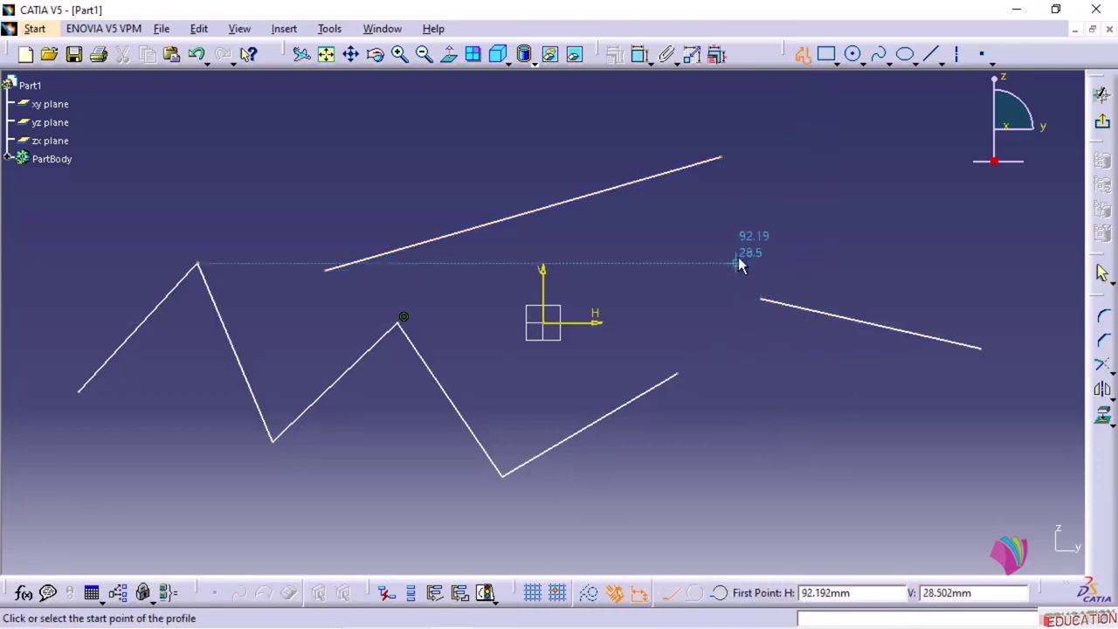
{"action": "left_click", "coordinate": [789, 270]}
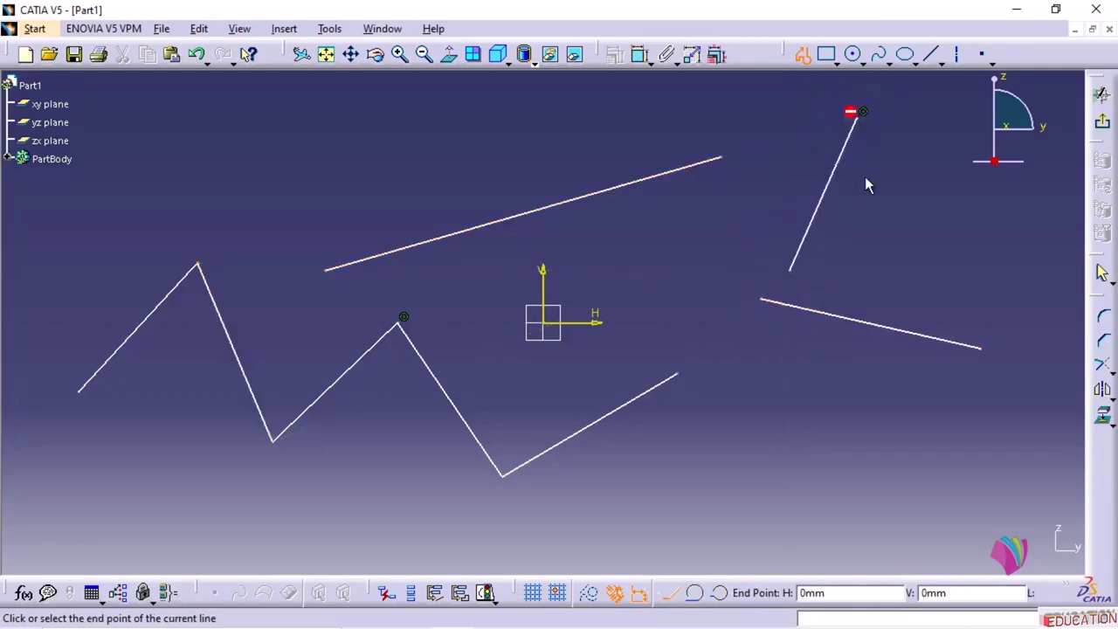
{"action": "left_click", "coordinate": [856, 118]}
{"action": "left_click", "coordinate": [885, 249]}
{"action": "left_click", "coordinate": [774, 182]}
{"action": "left_click", "coordinate": [931, 148]}
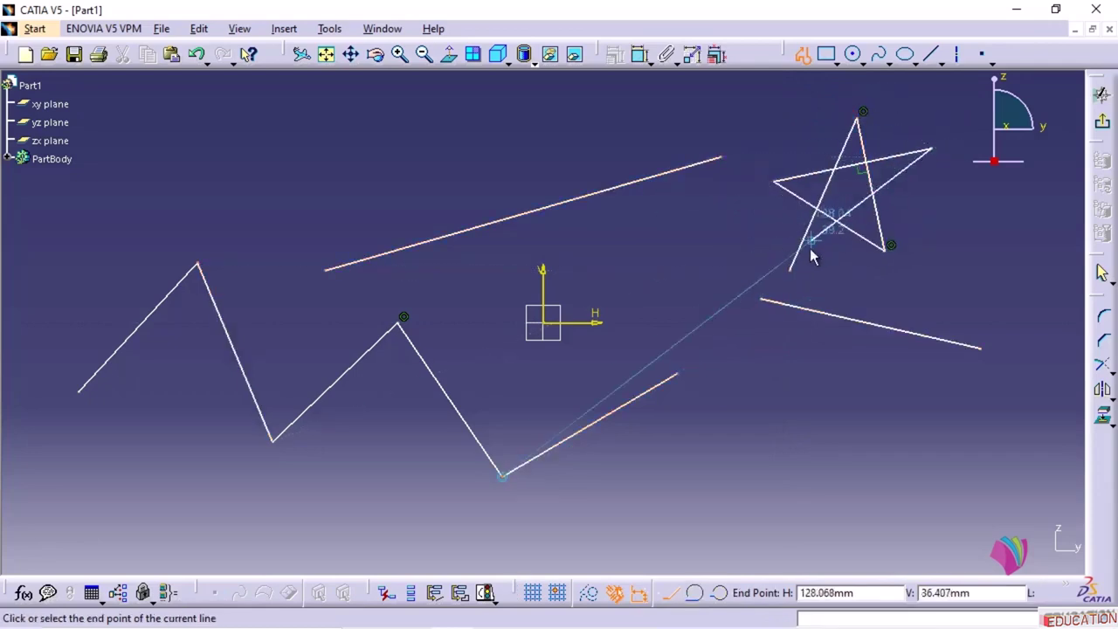
{"action": "left_click", "coordinate": [788, 270]}
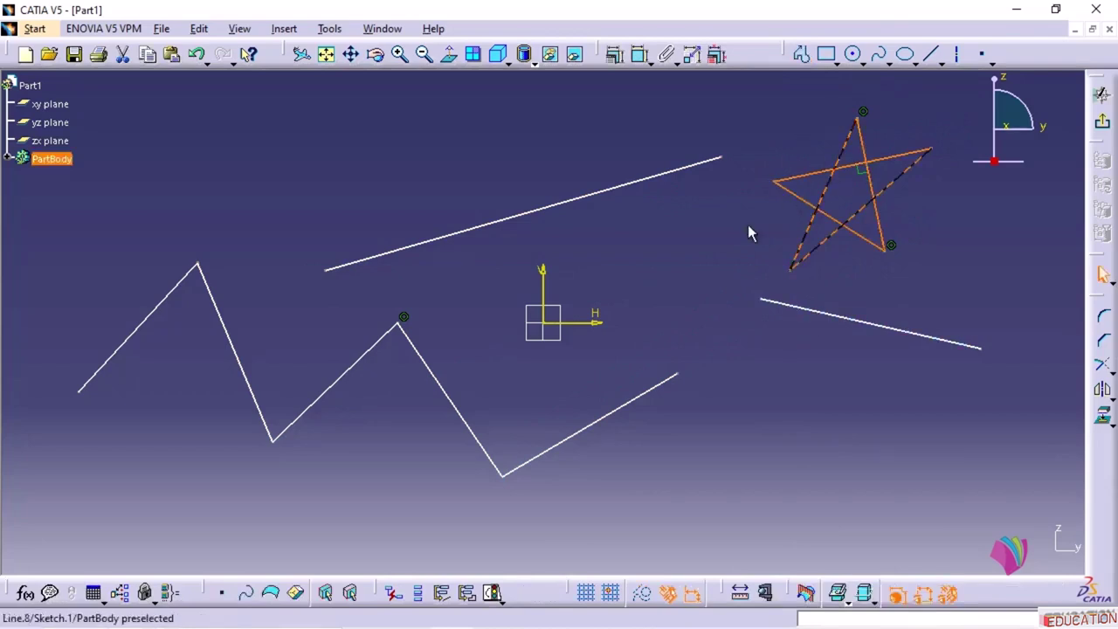
{"action": "left_click", "coordinate": [725, 252]}
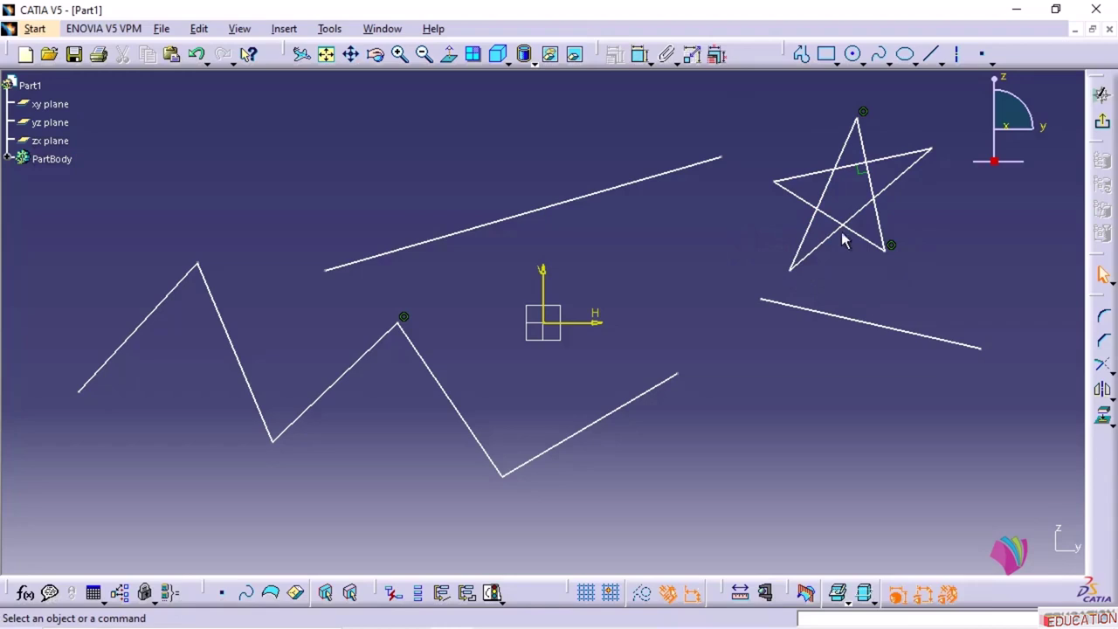
Use Quick Trim to remove the middle portion of the star's line running between its left and lower-right tips
{"action": "left_click", "coordinate": [285, 31]}
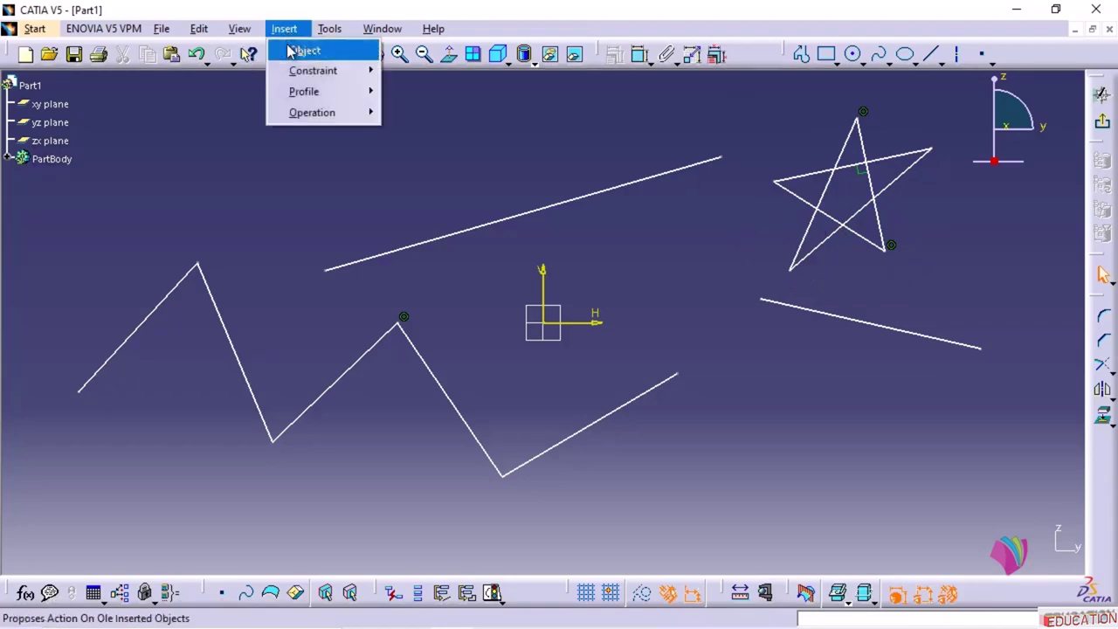
{"action": "mouse_move", "coordinate": [292, 72]}
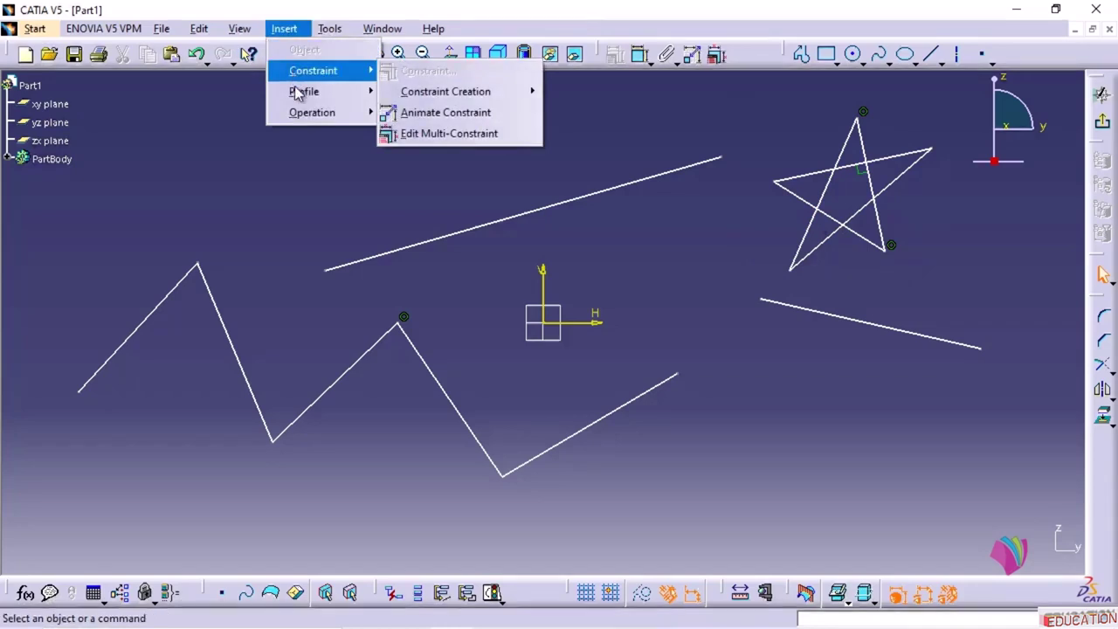
{"action": "mouse_move", "coordinate": [299, 92]}
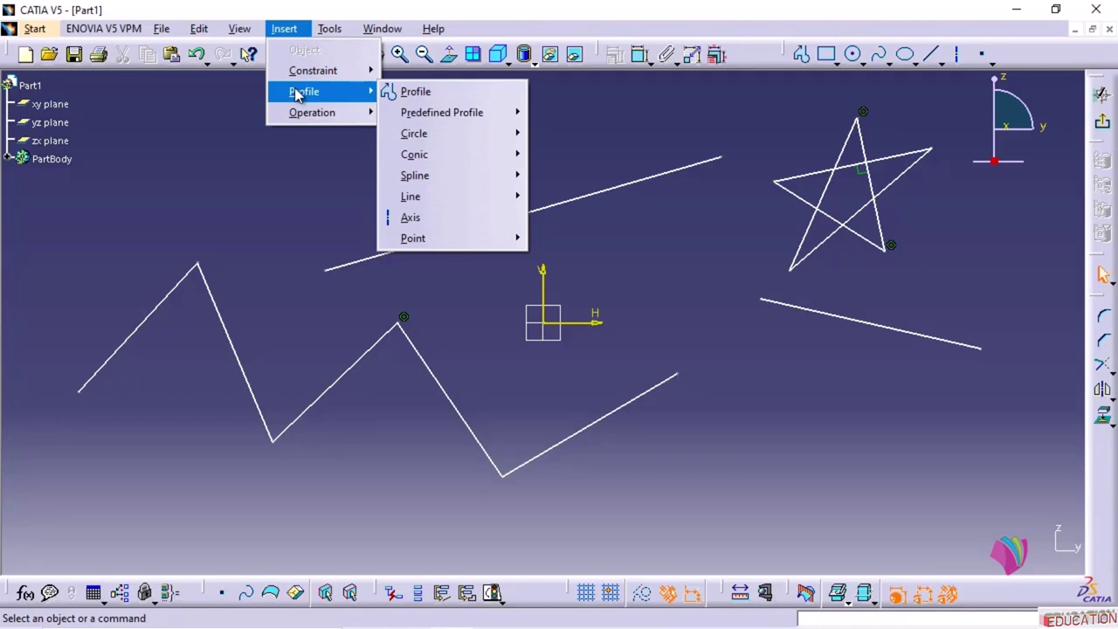
{"action": "mouse_move", "coordinate": [307, 117]}
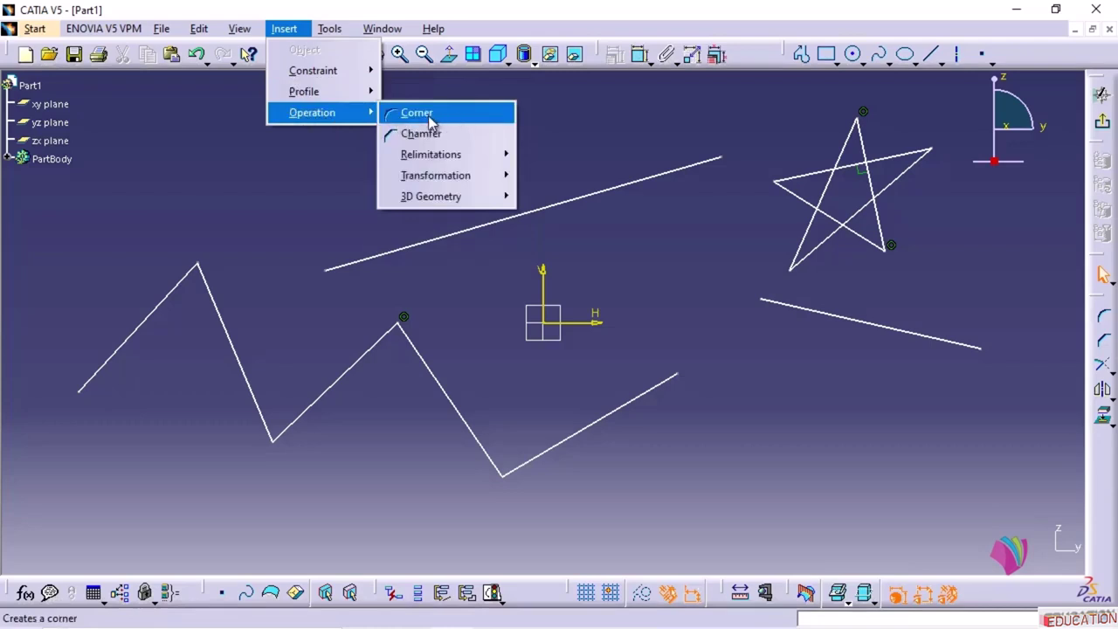
{"action": "mouse_move", "coordinate": [451, 153]}
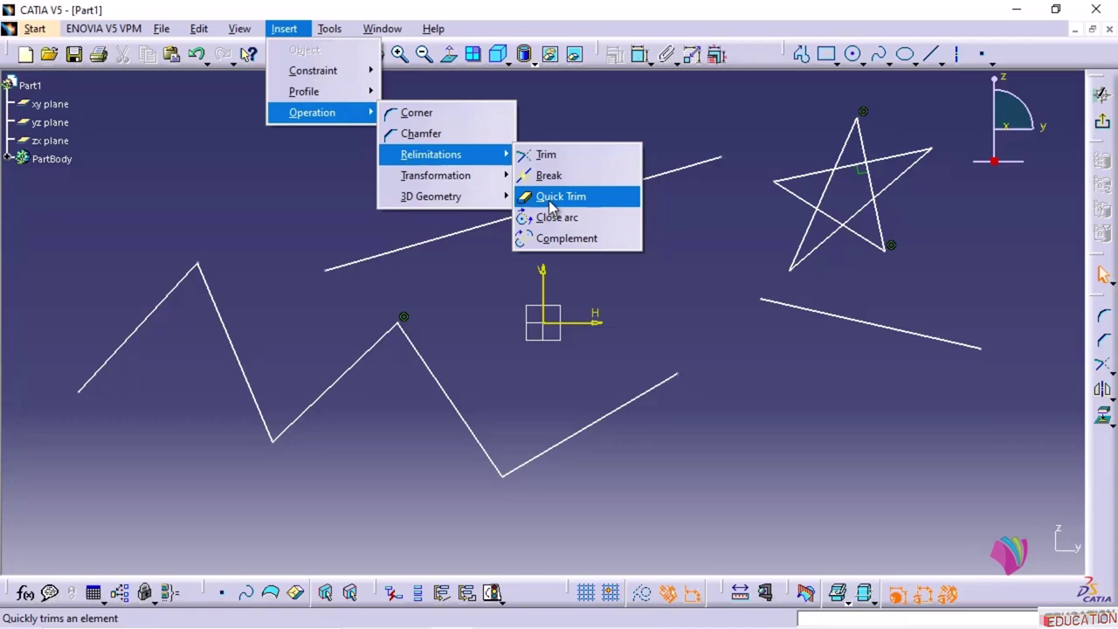
{"action": "left_click", "coordinate": [551, 199]}
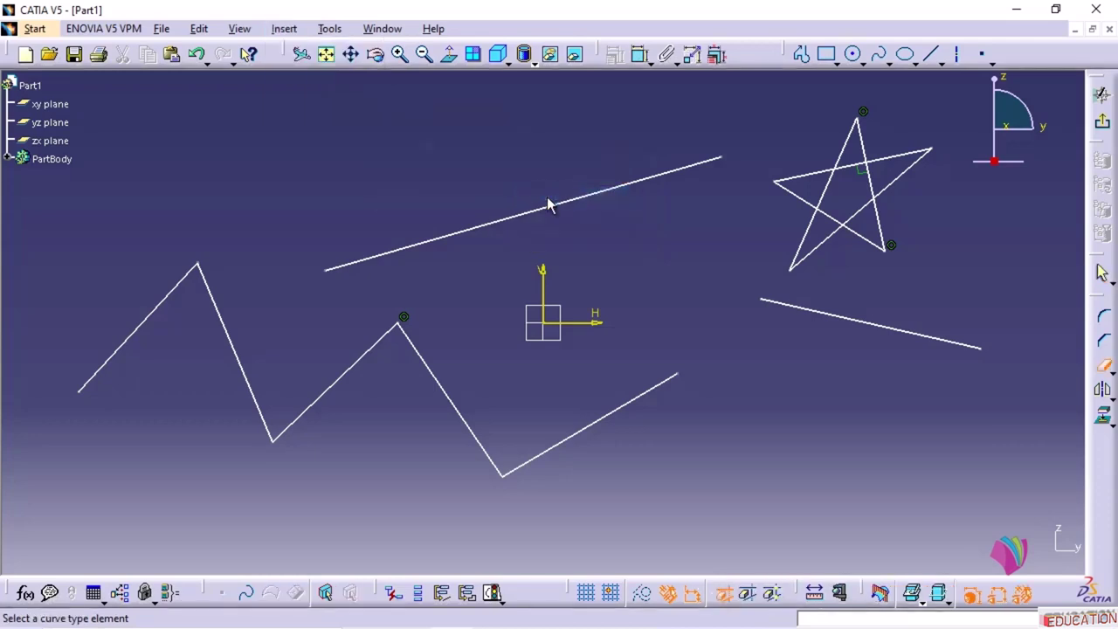
{"action": "left_click", "coordinate": [837, 226]}
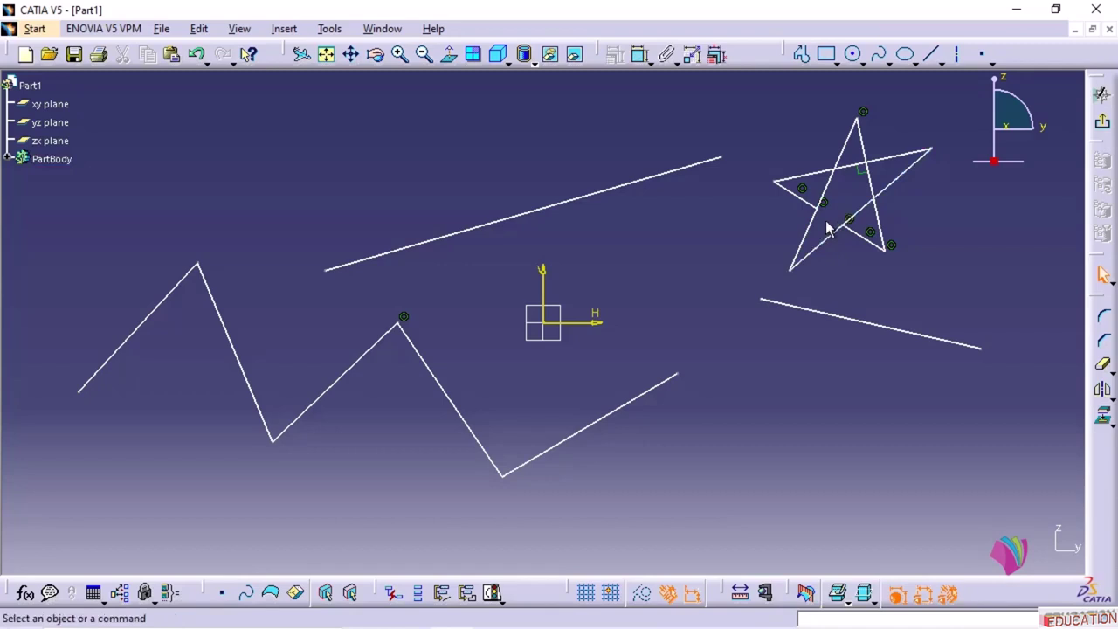
Delete the rising line above the origin and the zigzag's last segment
{"action": "left_click", "coordinate": [563, 210]}
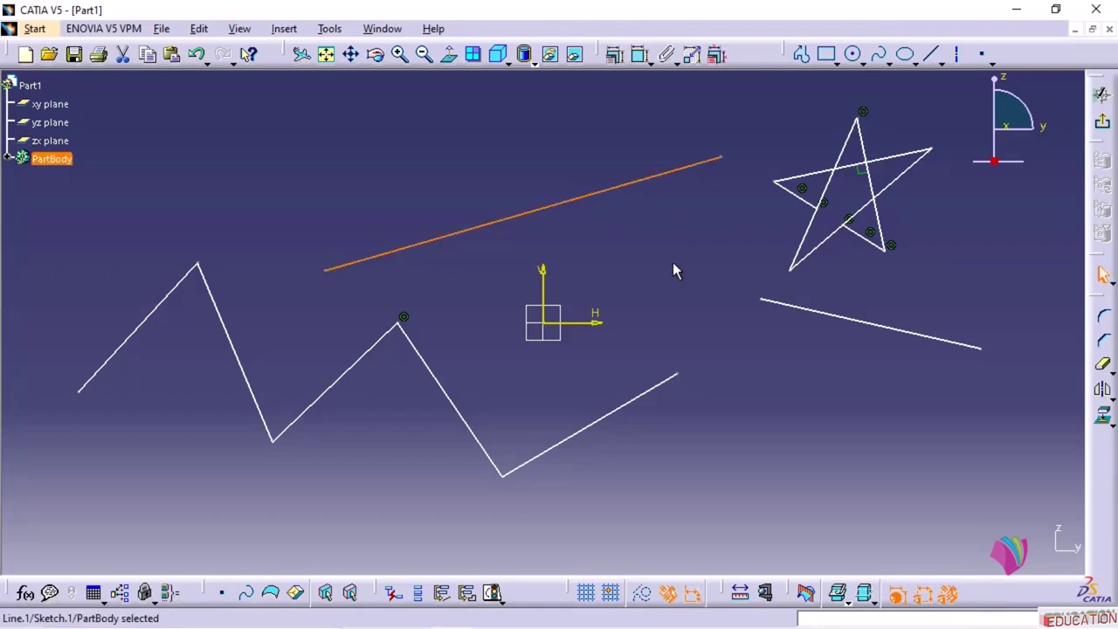
{"action": "key", "text": "Delete"}
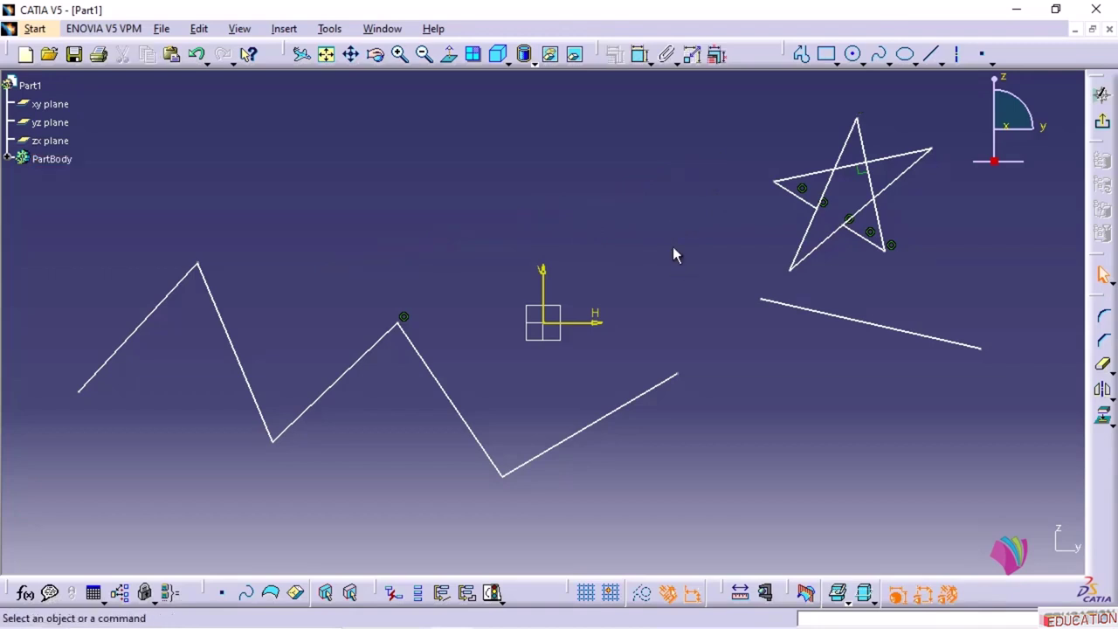
{"action": "left_click", "coordinate": [594, 424]}
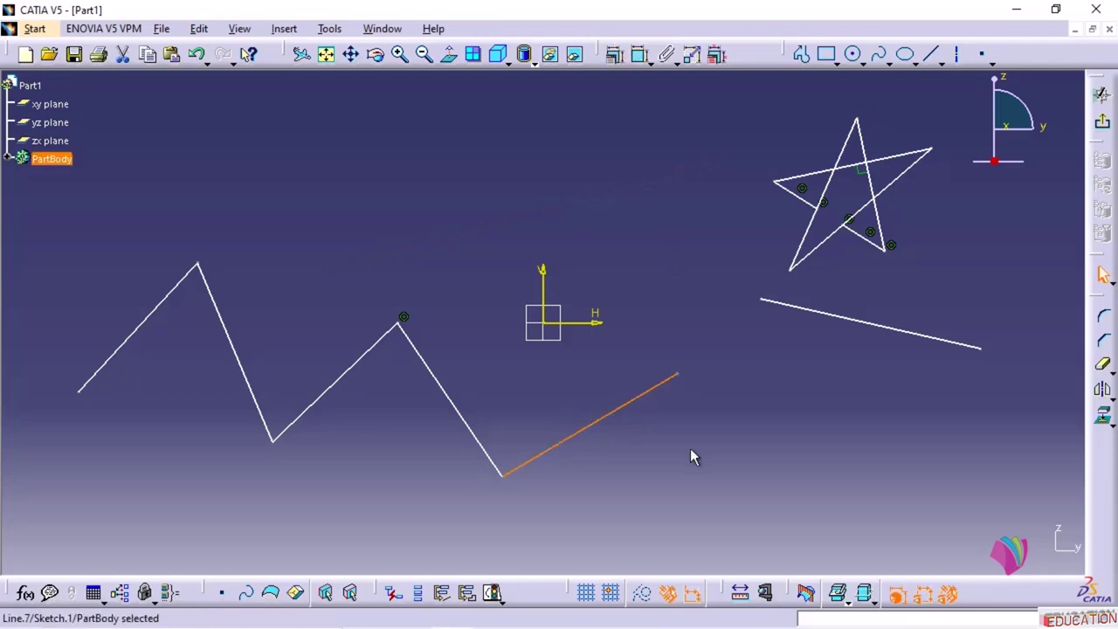
{"action": "key", "text": "Delete"}
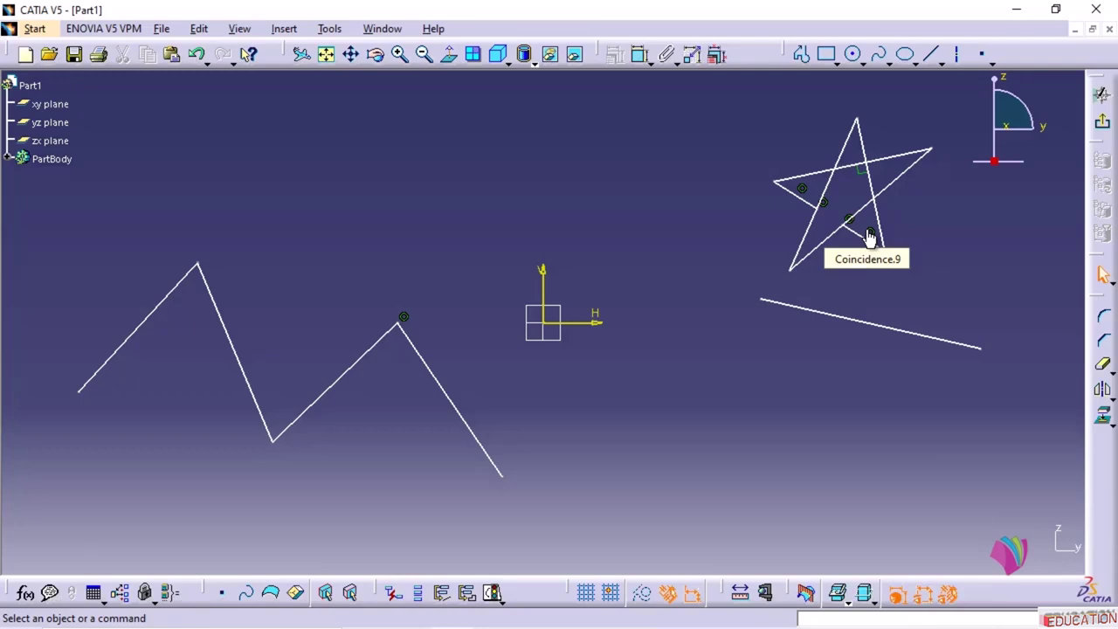
{"action": "left_click", "coordinate": [458, 414]}
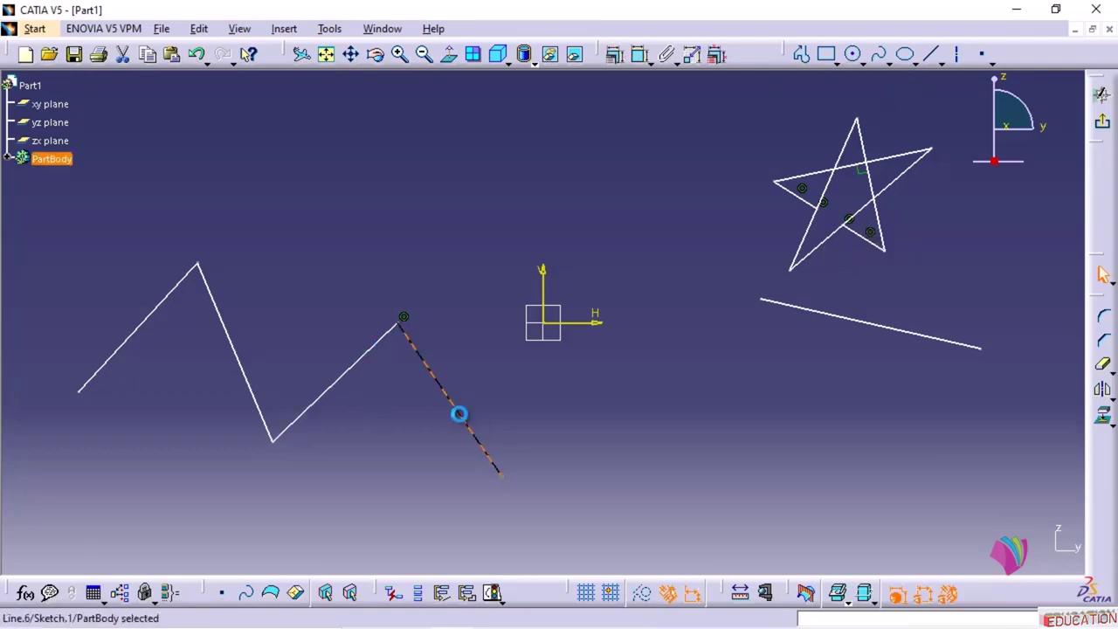
{"action": "left_click", "coordinate": [262, 301]}
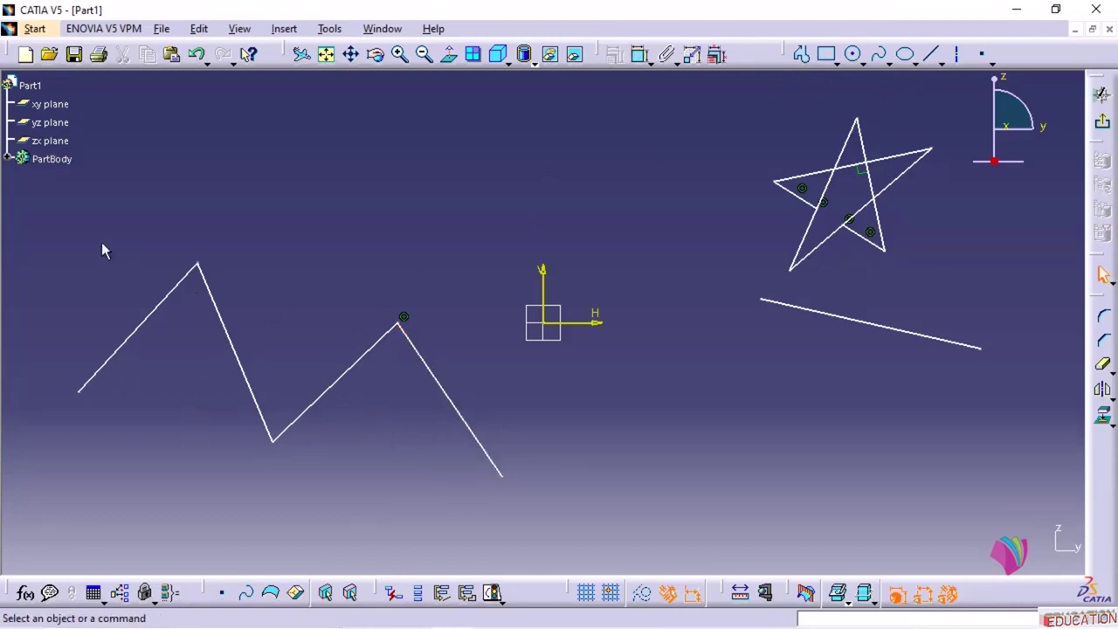
Clear the sketch by deleting the rest of the zigzag, the small star and the sloping line
{"action": "mouse_move", "coordinate": [32, 197]}
{"action": "left_mouse_down"}
{"action": "mouse_move", "coordinate": [45, 252]}
{"action": "mouse_move", "coordinate": [344, 509]}
{"action": "mouse_move", "coordinate": [516, 537]}
{"action": "mouse_move", "coordinate": [518, 521]}
{"action": "left_mouse_up"}
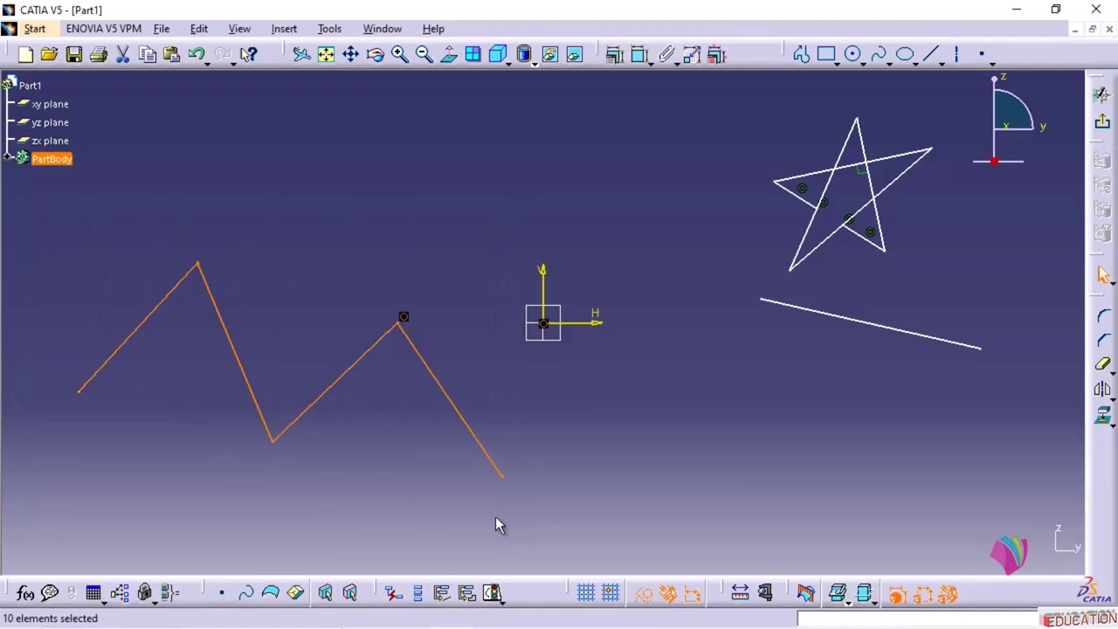
{"action": "left_click", "coordinate": [230, 486]}
{"action": "mouse_move", "coordinate": [37, 222]}
{"action": "left_mouse_down"}
{"action": "mouse_move", "coordinate": [109, 330]}
{"action": "mouse_move", "coordinate": [303, 439]}
{"action": "mouse_move", "coordinate": [487, 525]}
{"action": "mouse_move", "coordinate": [514, 522]}
{"action": "left_mouse_up"}
{"action": "key", "text": "Delete"}
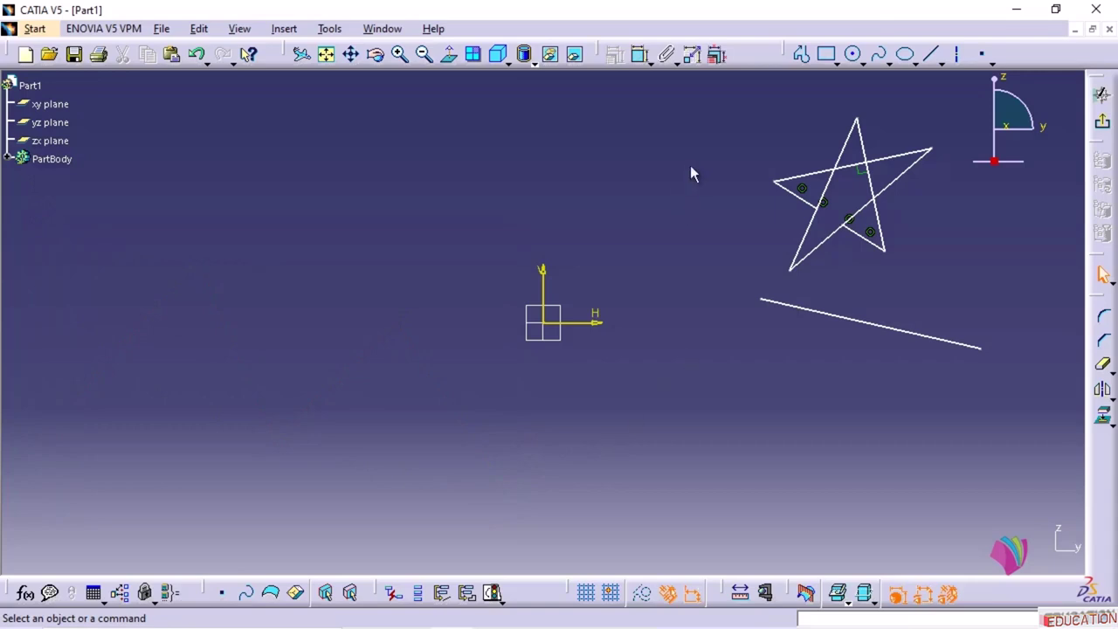
{"action": "left_click_drag", "start_coordinate": [712, 100], "coordinate": [1038, 416]}
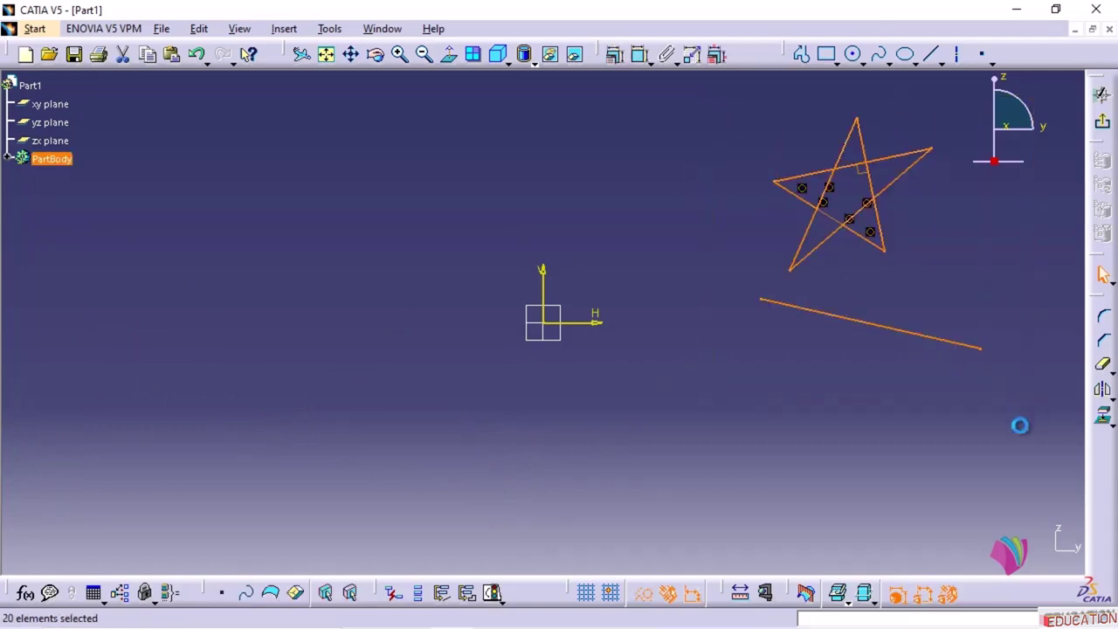
{"action": "key", "text": "Delete"}
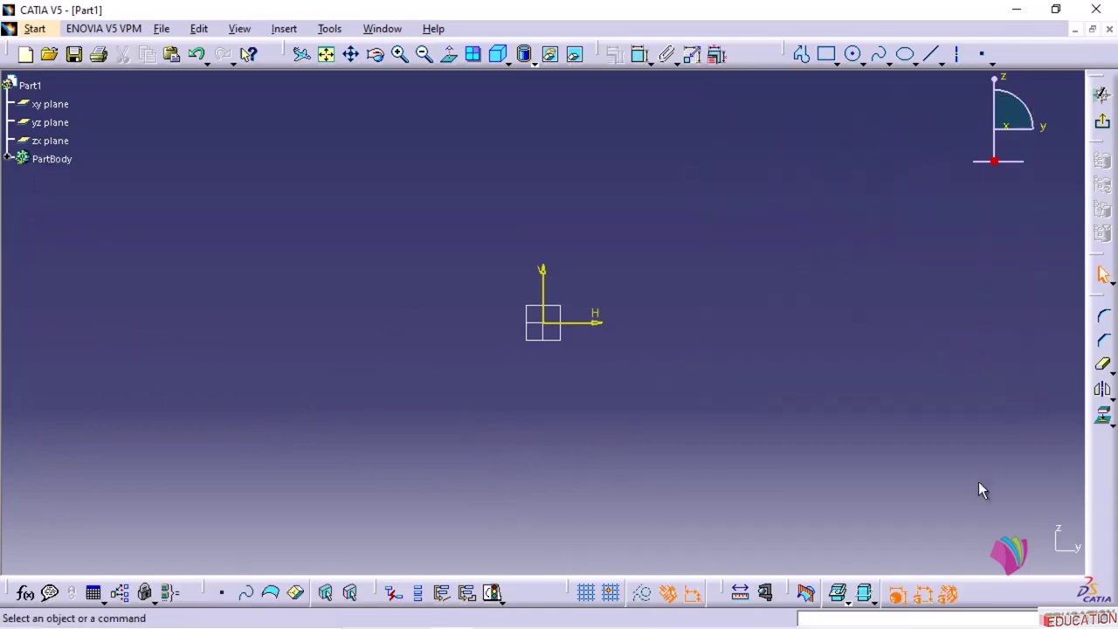
Use the Profile command to draw a large closed five-pointed star with crossing lines, mostly to the left of the origin
{"action": "left_click", "coordinate": [802, 56]}
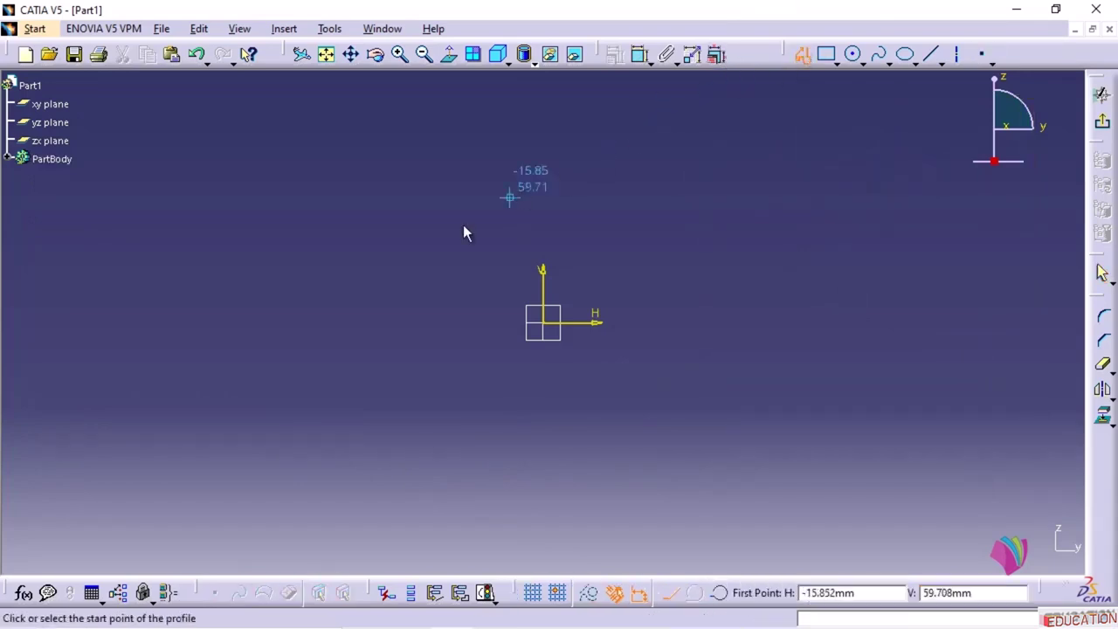
{"action": "left_click", "coordinate": [234, 374]}
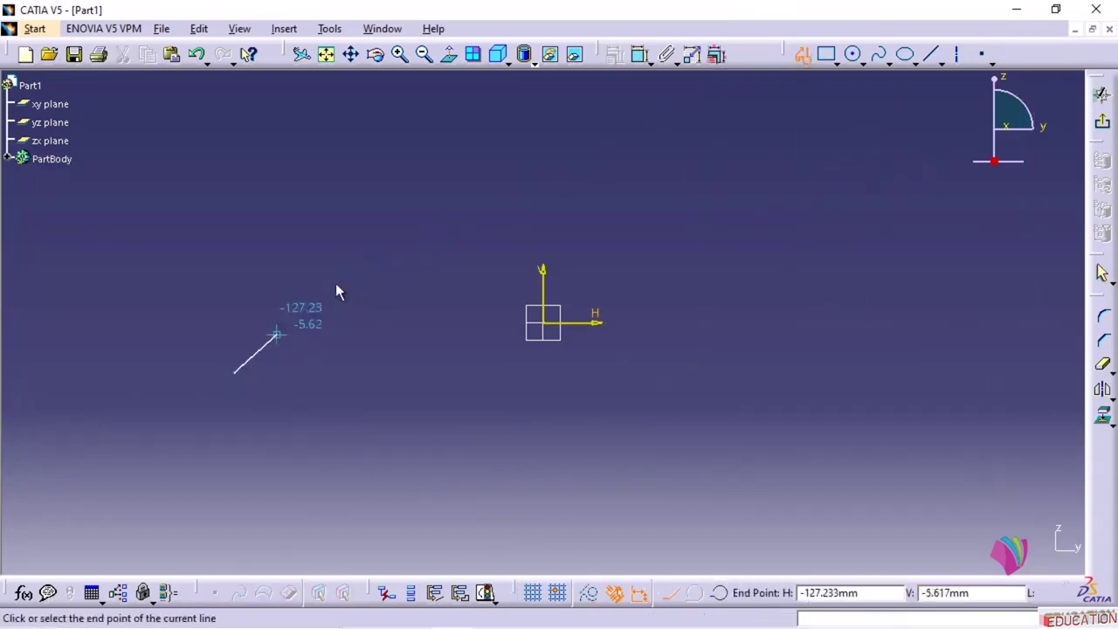
{"action": "left_click", "coordinate": [443, 145]}
{"action": "left_click", "coordinate": [663, 470]}
{"action": "left_click", "coordinate": [241, 207]}
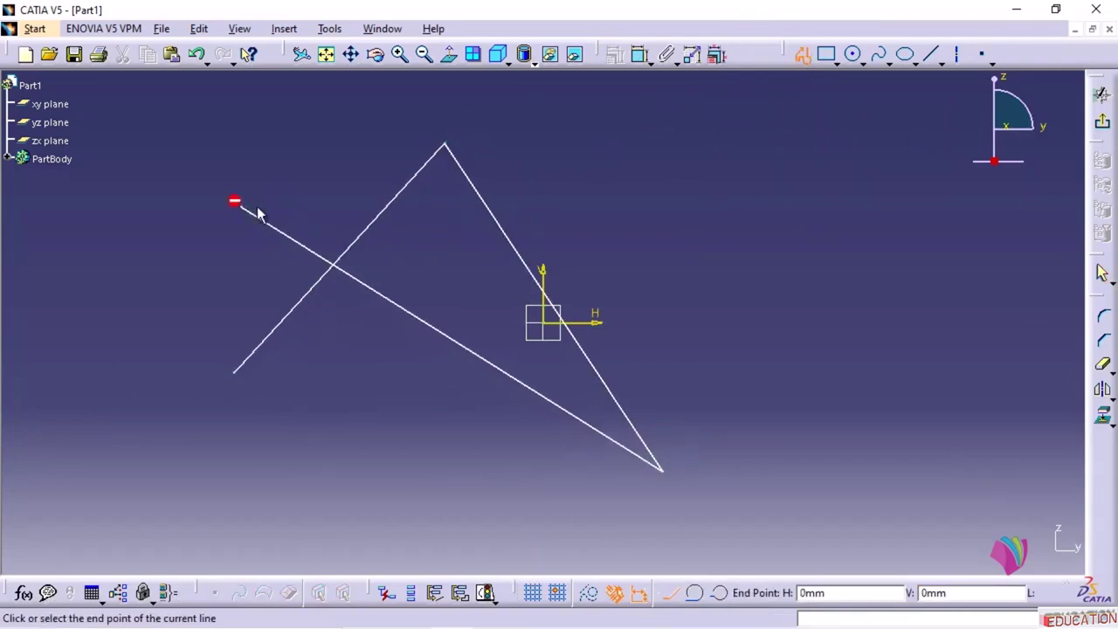
{"action": "left_click", "coordinate": [745, 168]}
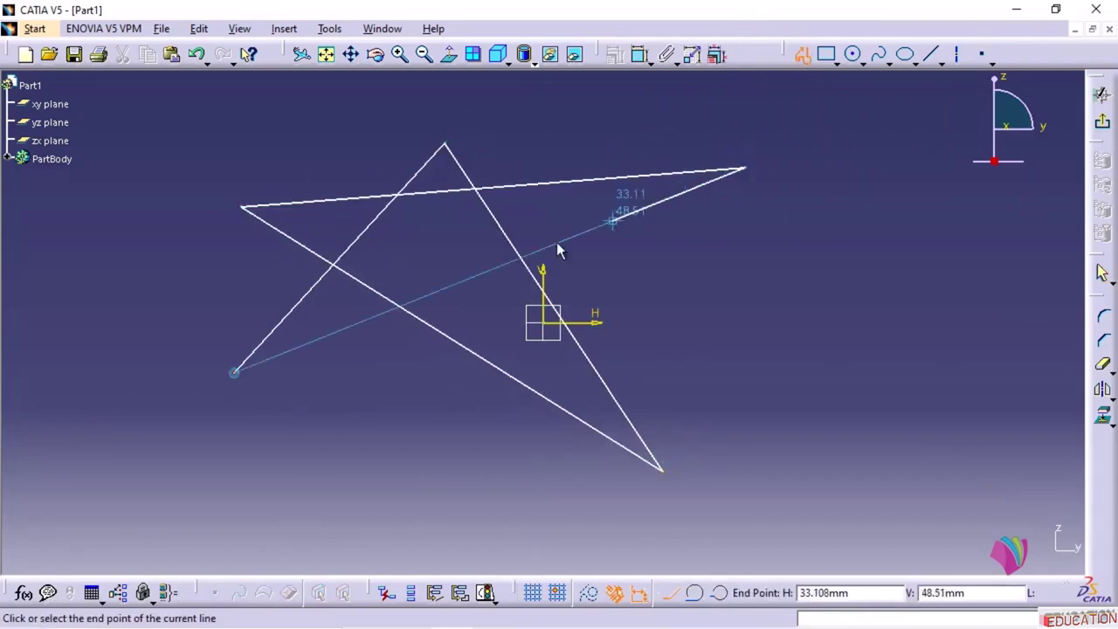
{"action": "left_click", "coordinate": [234, 374]}
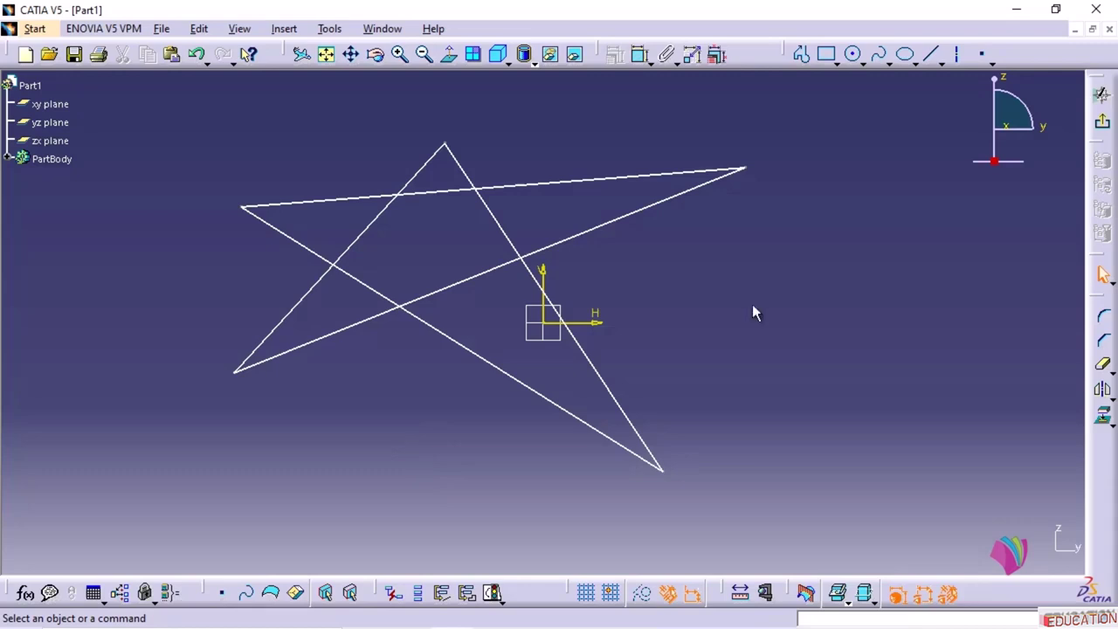
Browse the sketch operations to view the available Relimitations commands
{"action": "left_click", "coordinate": [284, 28]}
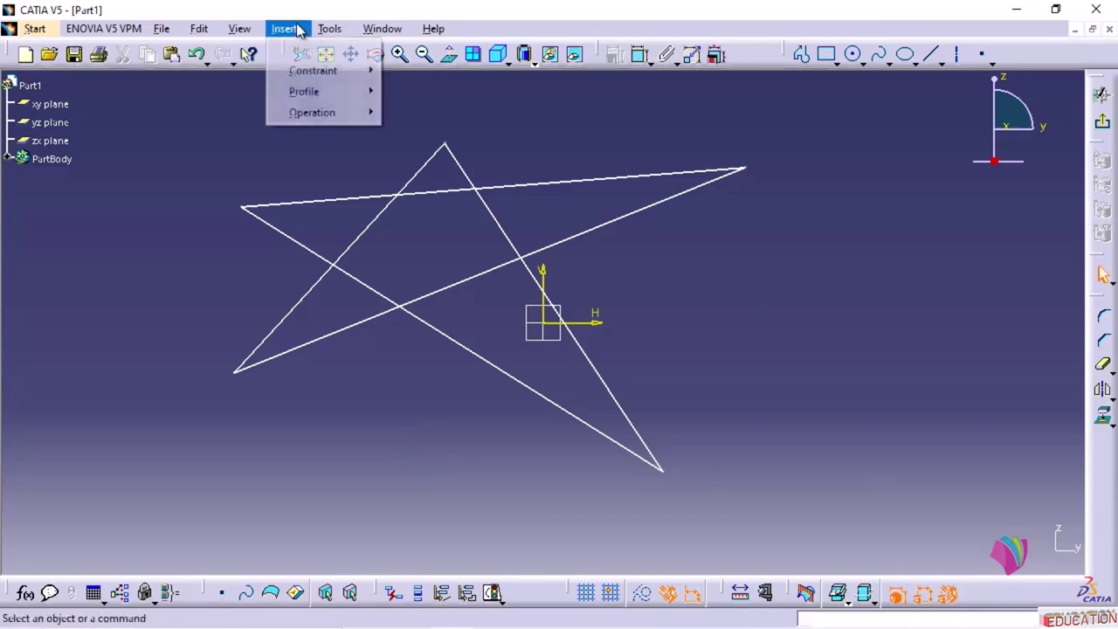
{"action": "left_click", "coordinate": [714, 112]}
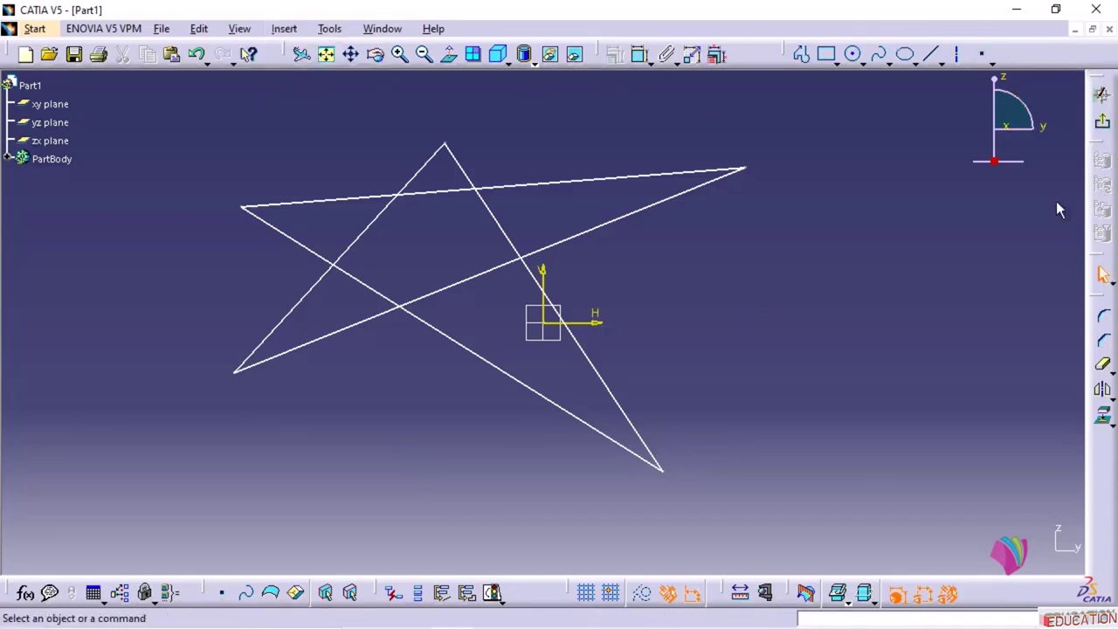
{"action": "left_click", "coordinate": [239, 29]}
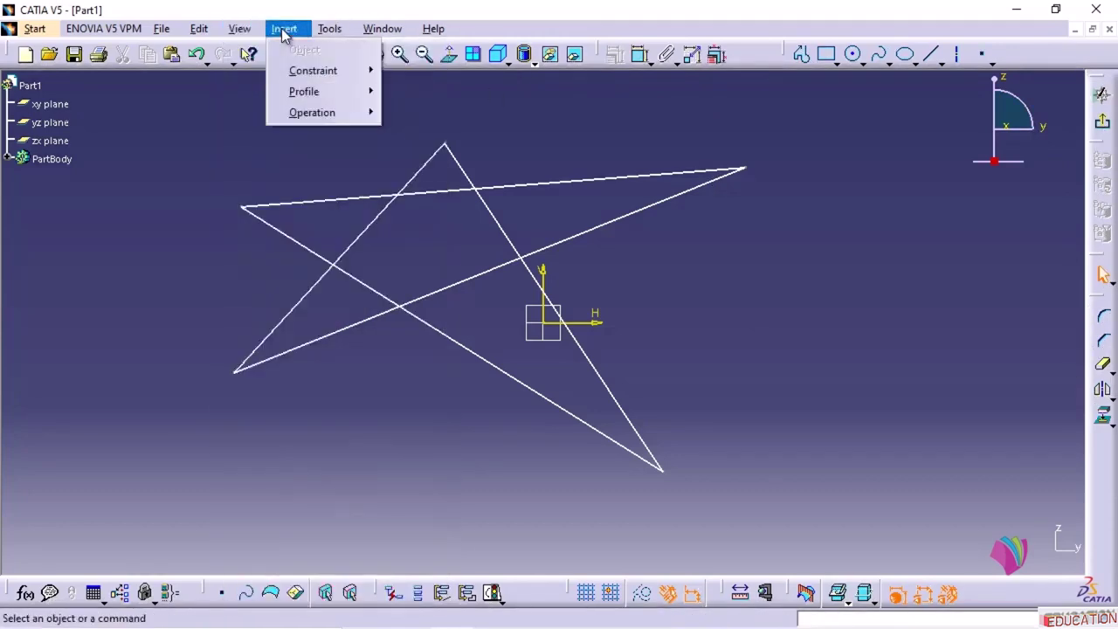
{"action": "mouse_move", "coordinate": [366, 123]}
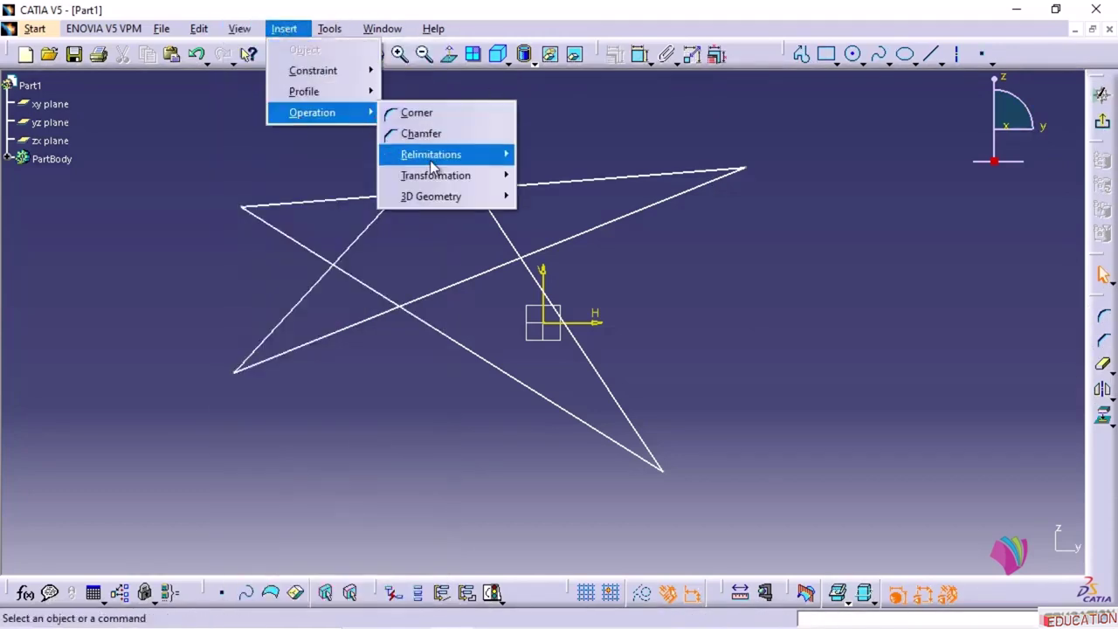
{"action": "mouse_move", "coordinate": [454, 155]}
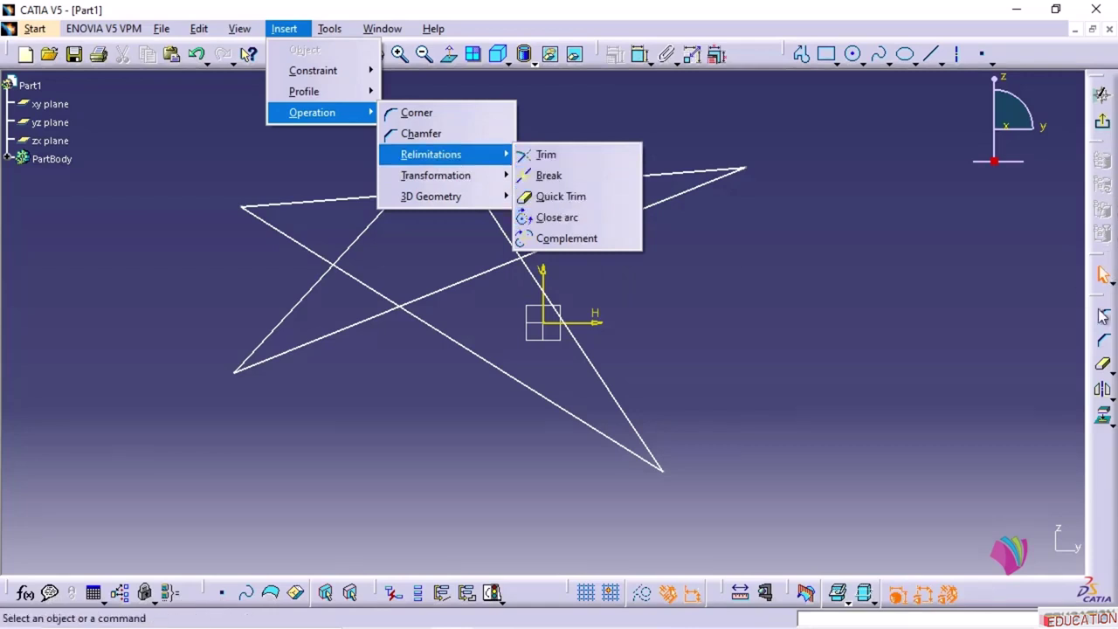
Use Quick Trim to remove the middle and lower portions of the star's line between its top and lower-right tips
{"action": "left_click", "coordinate": [1104, 369]}
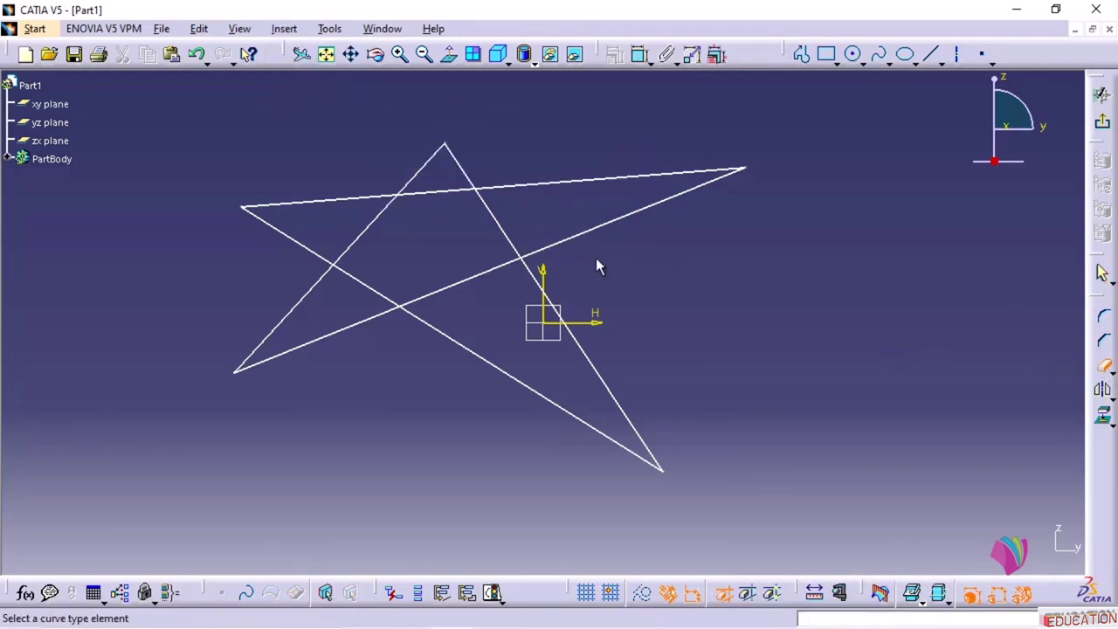
{"action": "left_click", "coordinate": [506, 231]}
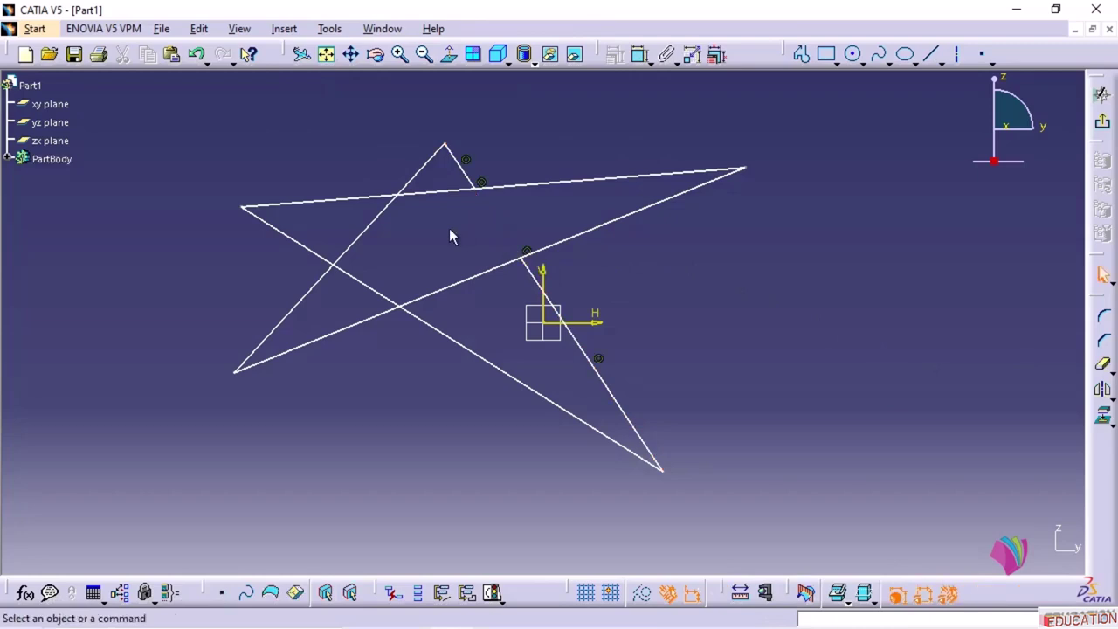
{"action": "left_click", "coordinate": [1102, 365]}
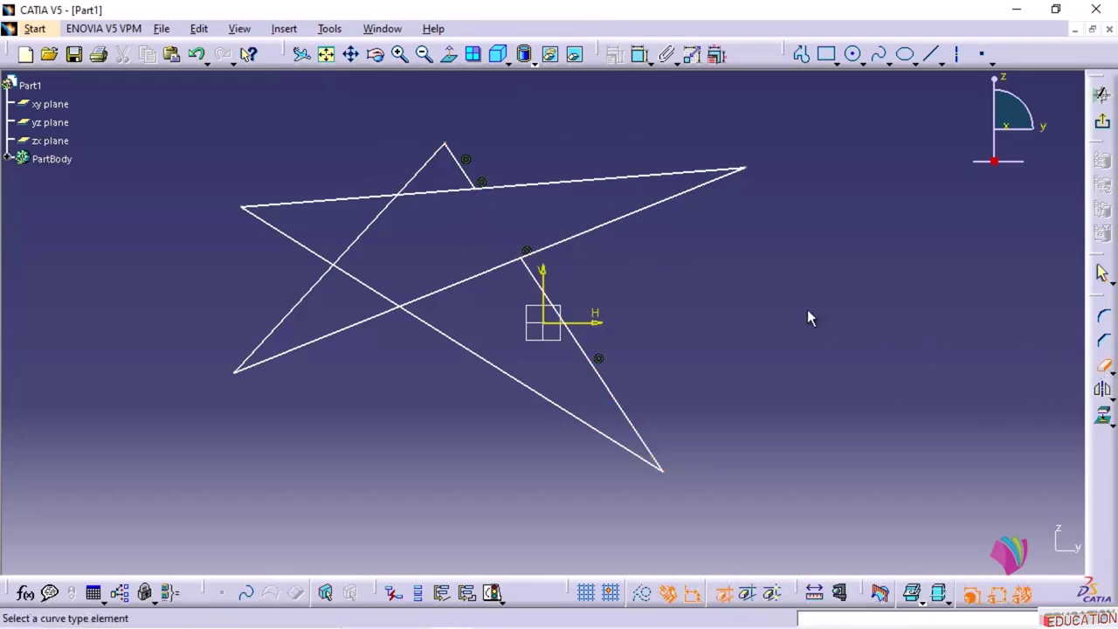
{"action": "left_click", "coordinate": [610, 389]}
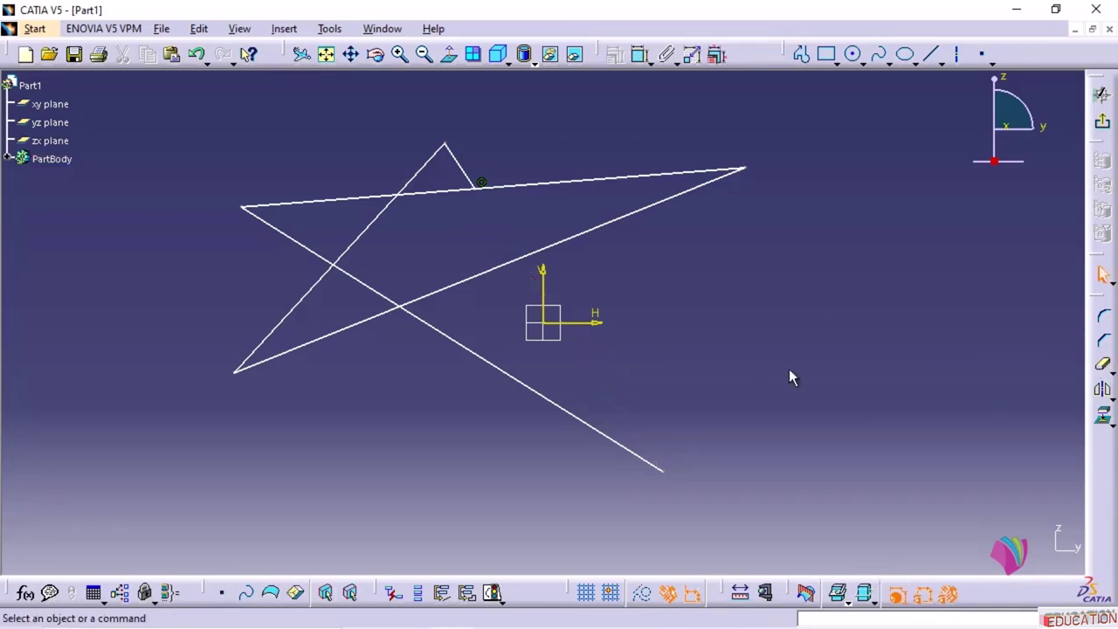
Quick Trim the star's steep line at the lower-left tip, the line end at the lower-right tip and the upper line's outer part on the right
{"action": "left_click", "coordinate": [1102, 365]}
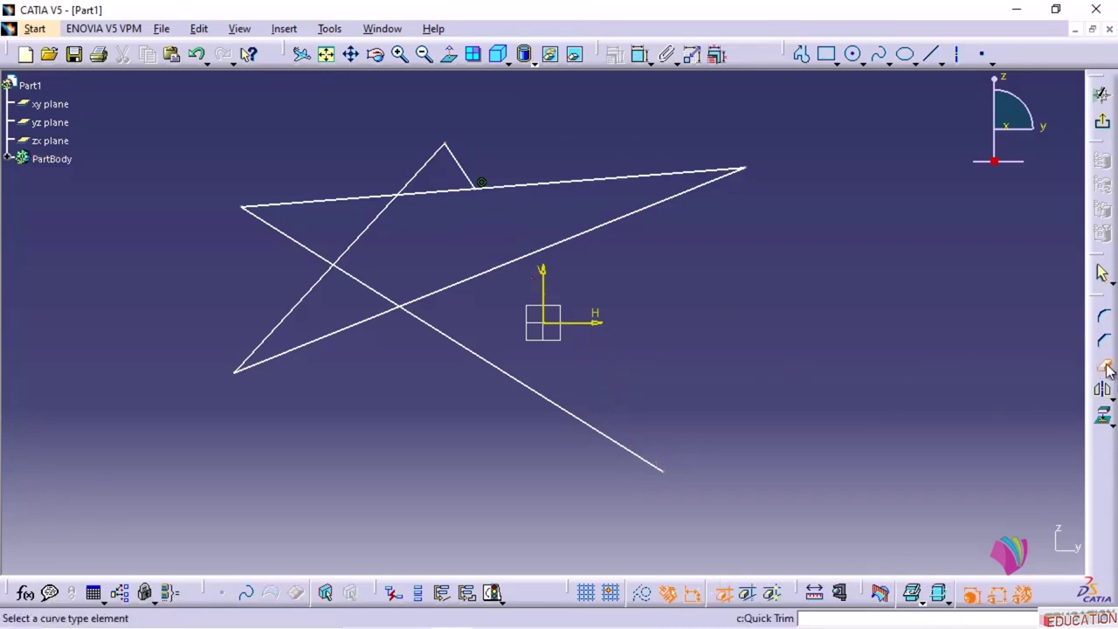
{"action": "left_click", "coordinate": [314, 298]}
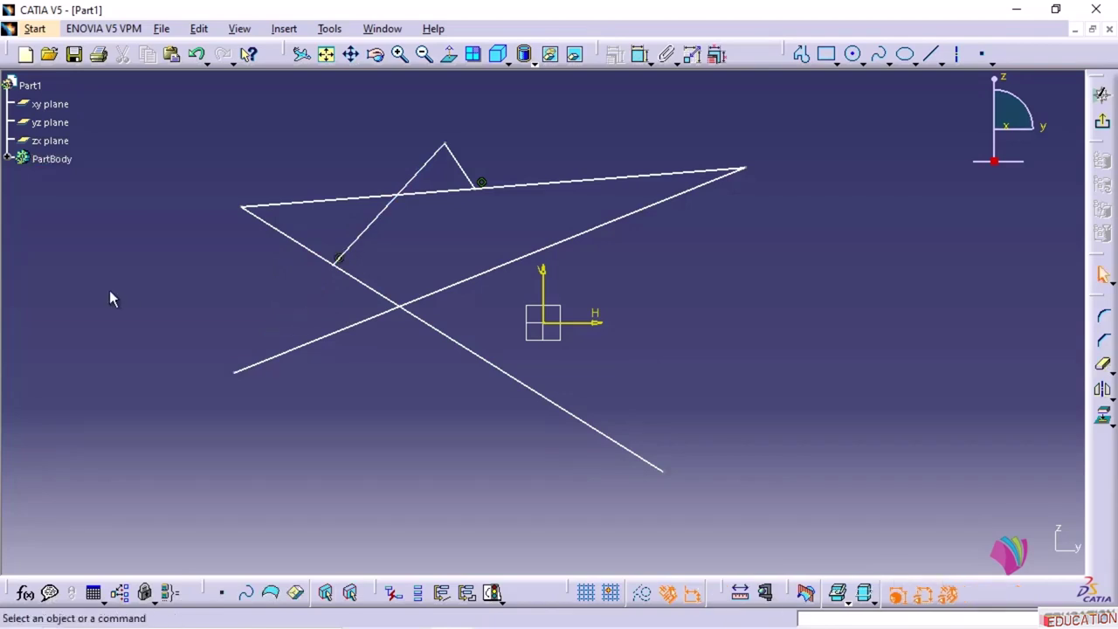
{"action": "left_click", "coordinate": [1102, 364]}
{"action": "left_click", "coordinate": [517, 378]}
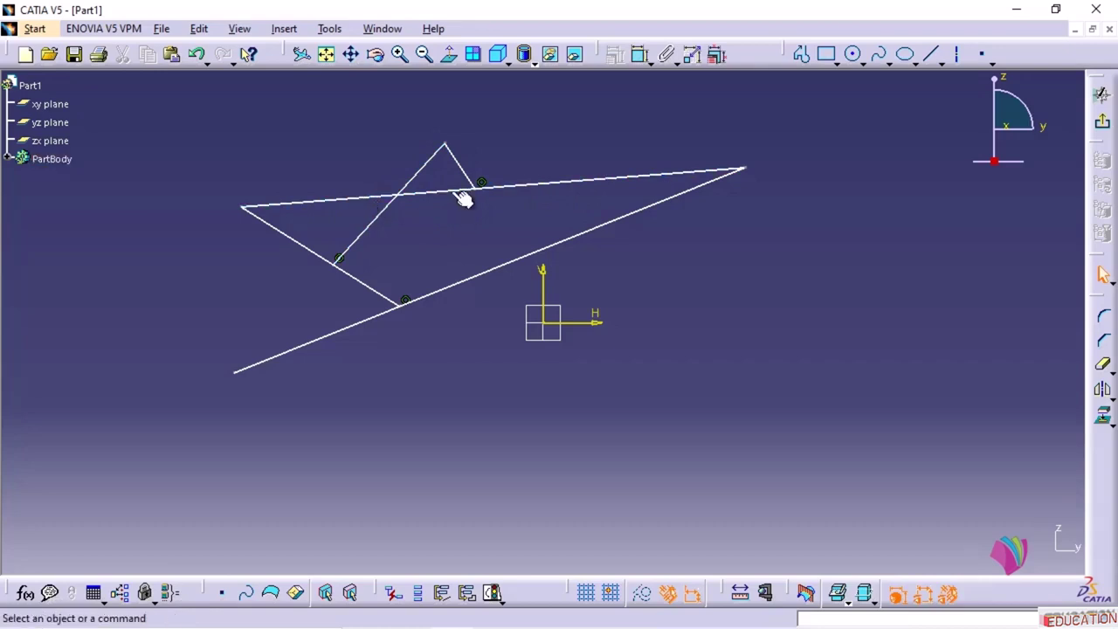
{"action": "left_click", "coordinate": [1102, 365]}
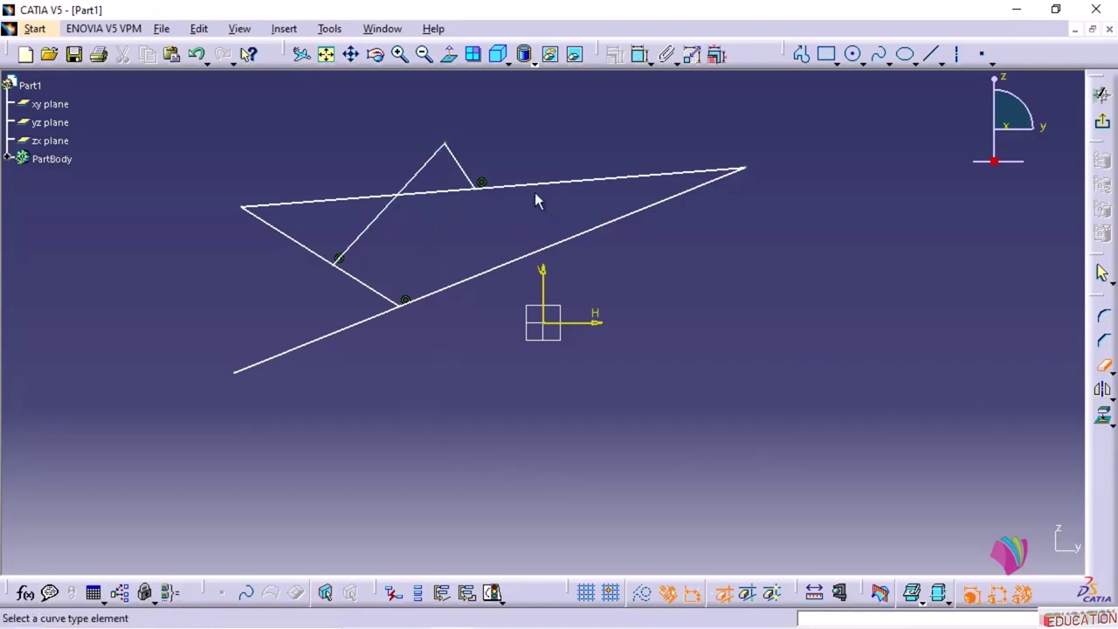
{"action": "left_click", "coordinate": [566, 183]}
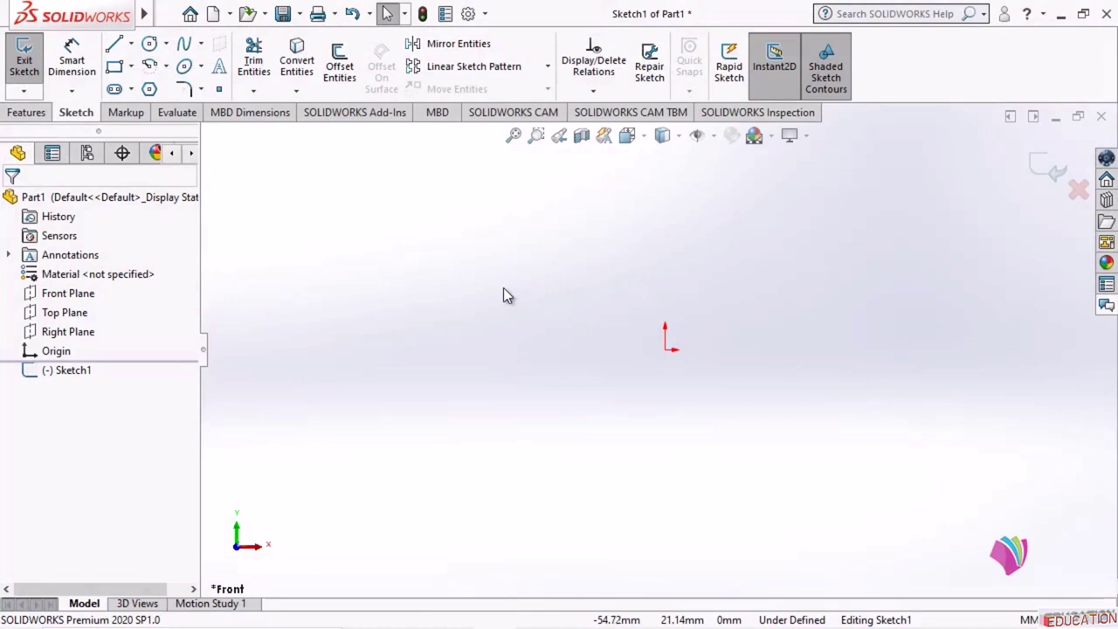
Use the Line tool to draw an open zigzag of seven connected lines running across the sketch past the origin
{"action": "left_click", "coordinate": [130, 45]}
{"action": "left_click", "coordinate": [121, 51]}
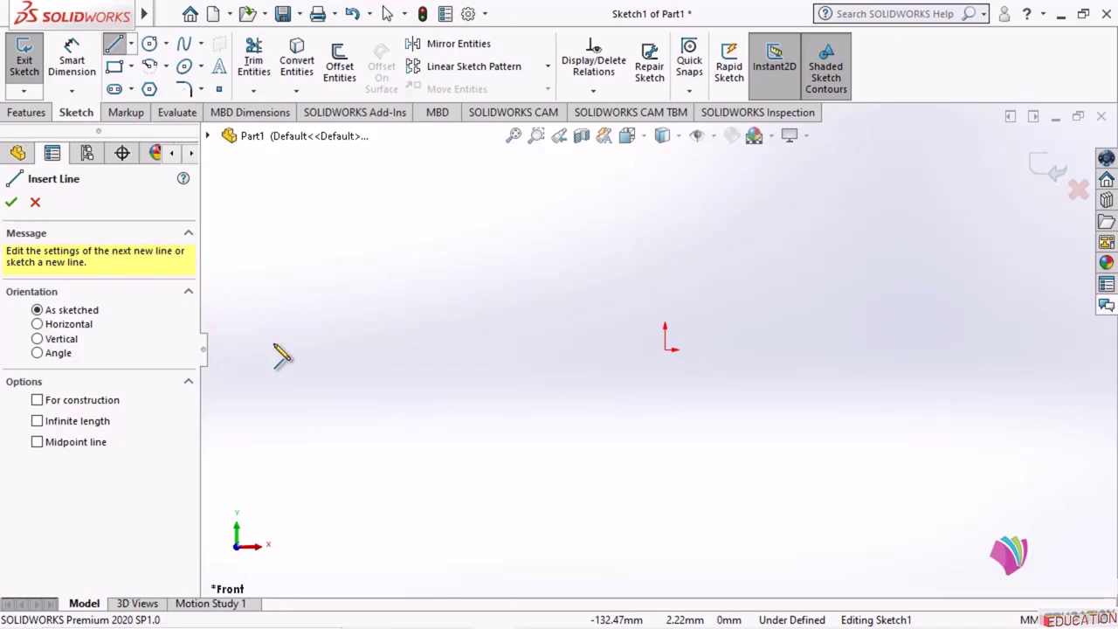
{"action": "left_click", "coordinate": [282, 393]}
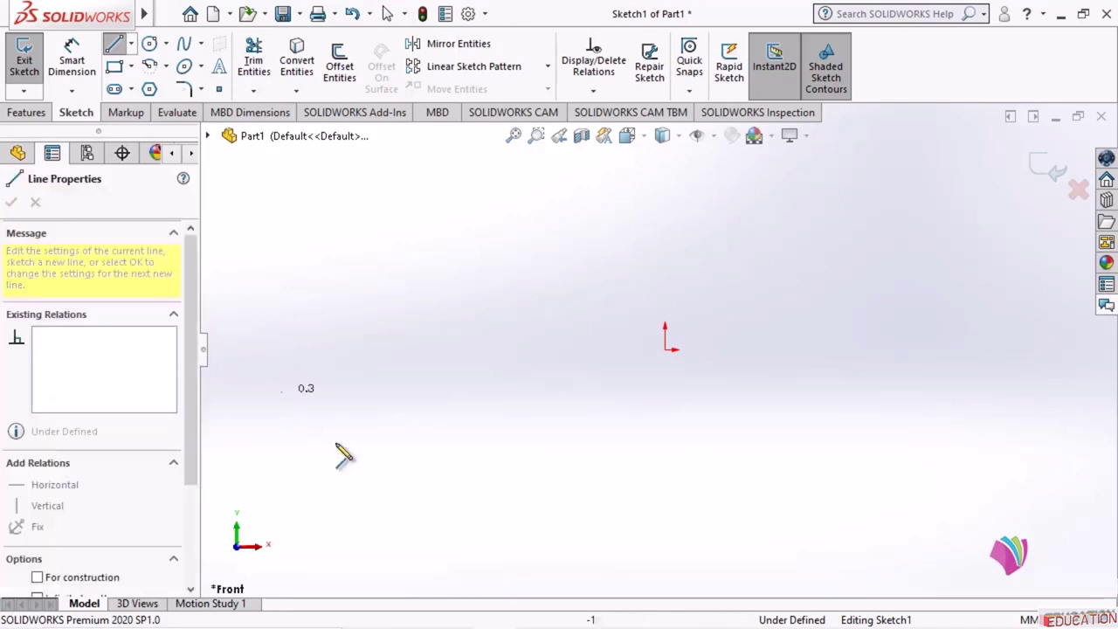
{"action": "left_click", "coordinate": [383, 228]}
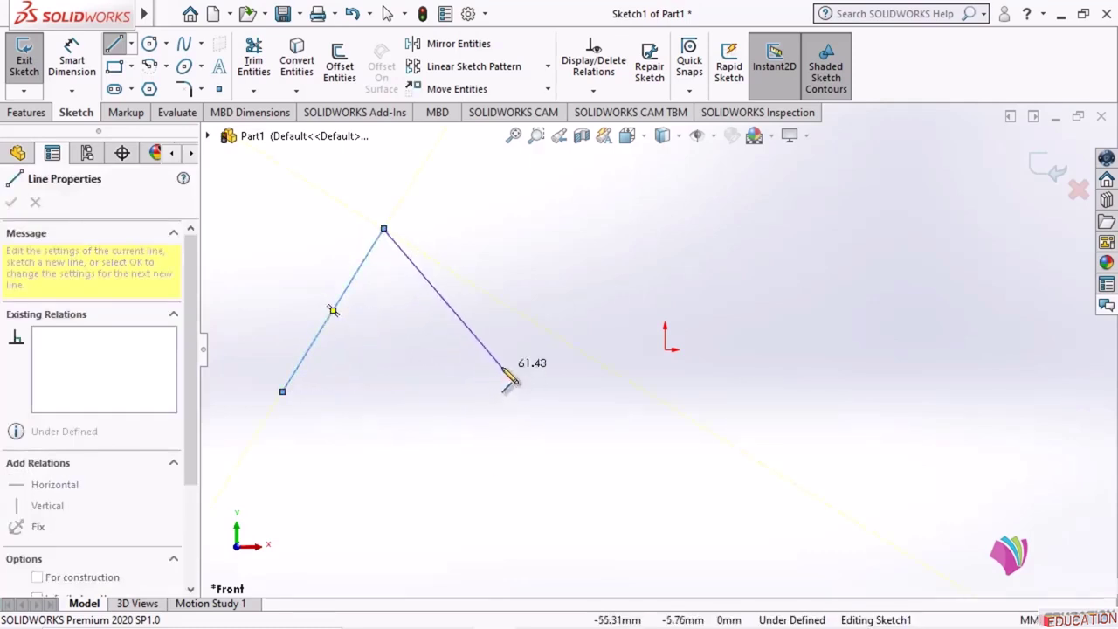
{"action": "left_click", "coordinate": [461, 434]}
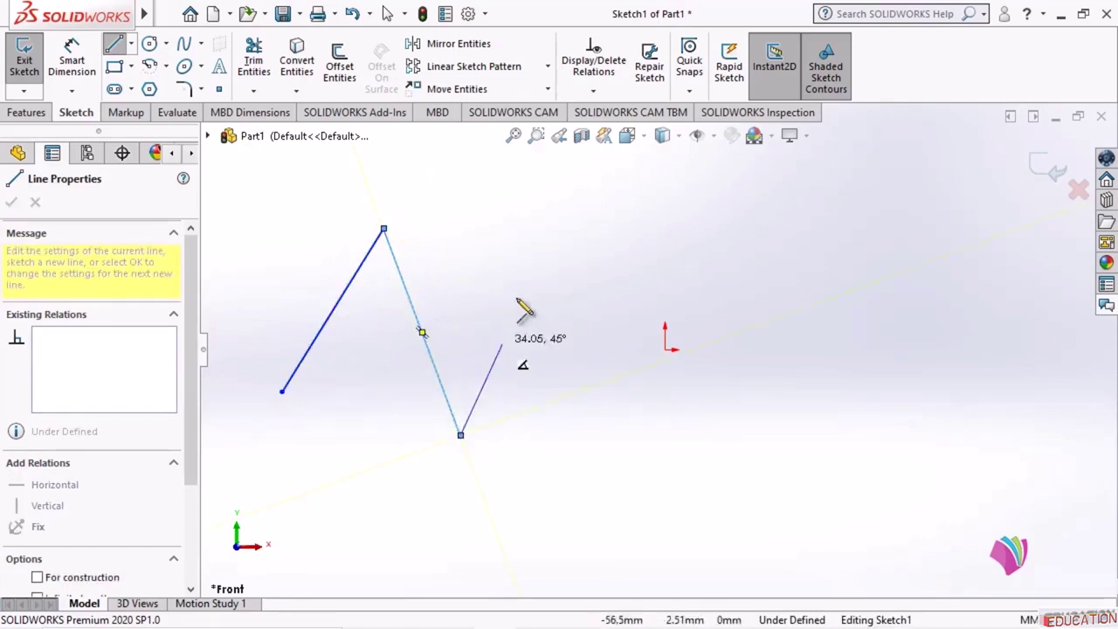
{"action": "left_click", "coordinate": [566, 216]}
{"action": "left_click", "coordinate": [678, 447]}
{"action": "left_click", "coordinate": [759, 217]}
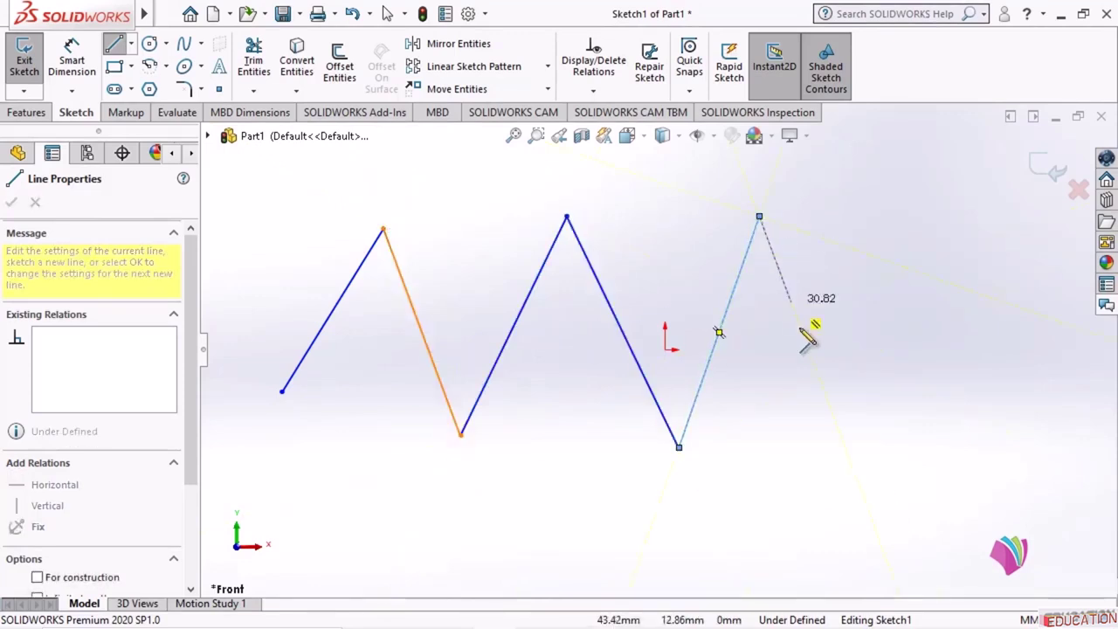
{"action": "left_click", "coordinate": [814, 365]}
{"action": "left_click", "coordinate": [878, 236]}
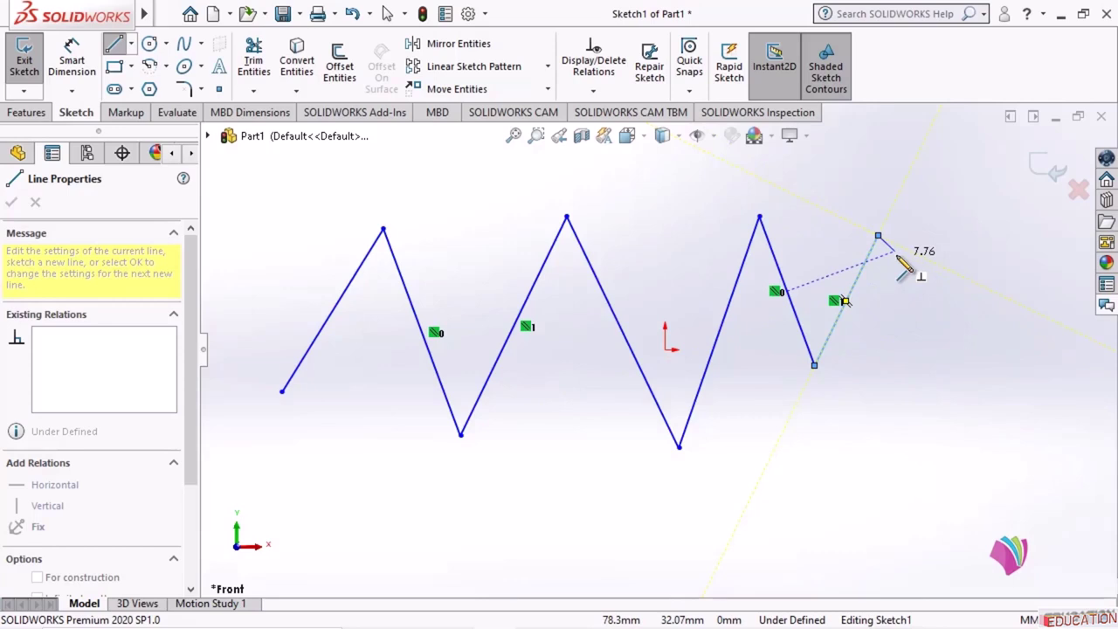
{"action": "key", "text": "Escape"}
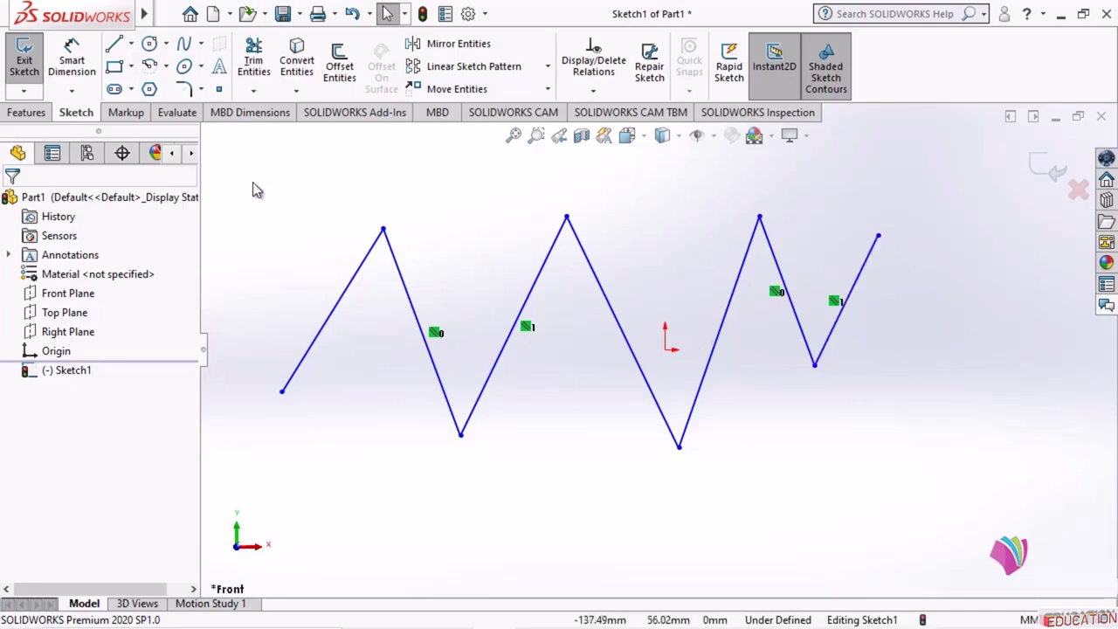
Delete the zigzag's first line and all of its remaining segments
{"action": "mouse_move", "coordinate": [247, 182]}
{"action": "left_mouse_down"}
{"action": "mouse_move", "coordinate": [396, 394]}
{"action": "mouse_move", "coordinate": [786, 476]}
{"action": "mouse_move", "coordinate": [936, 482]}
{"action": "mouse_move", "coordinate": [346, 279]}
{"action": "mouse_move", "coordinate": [303, 279]}
{"action": "left_mouse_up"}
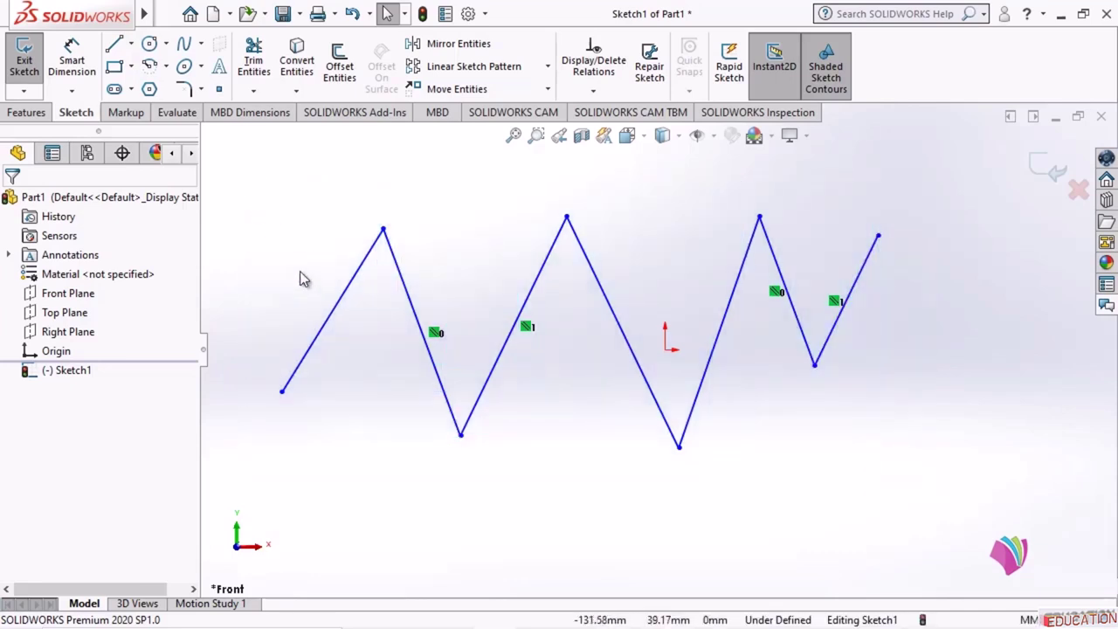
{"action": "left_click", "coordinate": [322, 319]}
{"action": "key", "text": "Delete"}
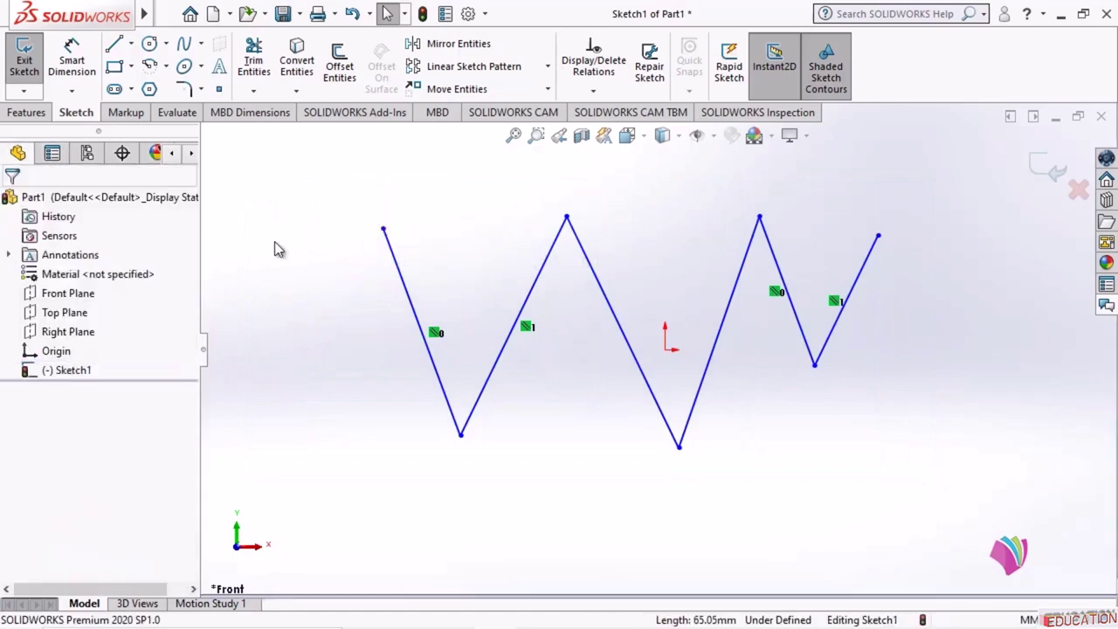
{"action": "mouse_move", "coordinate": [326, 160]}
{"action": "left_mouse_down"}
{"action": "mouse_move", "coordinate": [404, 233]}
{"action": "mouse_move", "coordinate": [742, 451]}
{"action": "mouse_move", "coordinate": [954, 522]}
{"action": "mouse_move", "coordinate": [979, 498]}
{"action": "left_mouse_up"}
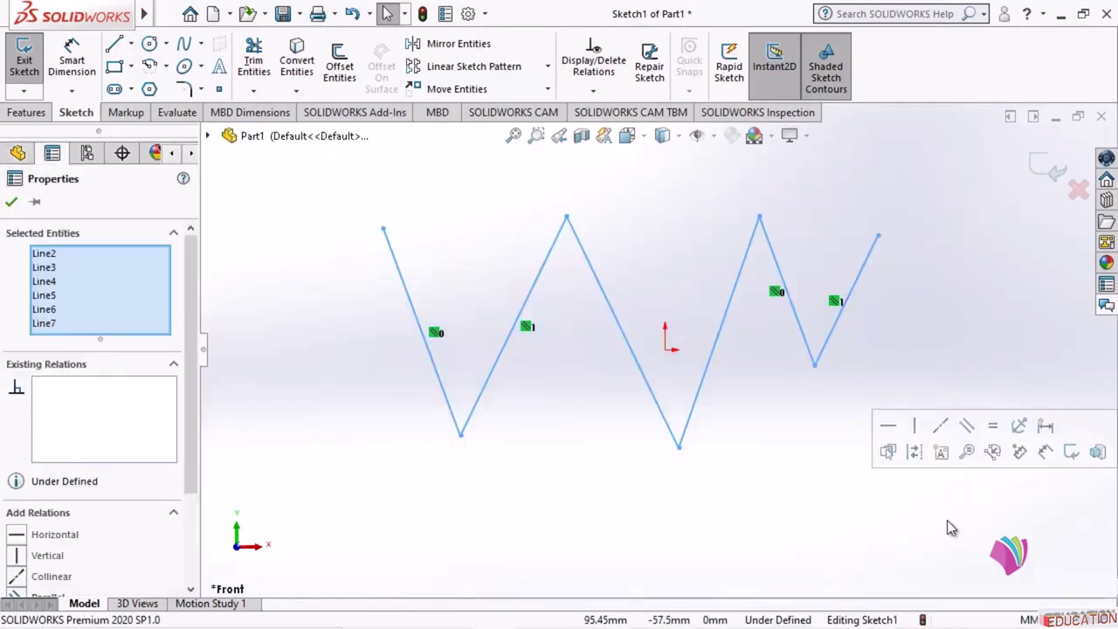
{"action": "key", "text": "Delete"}
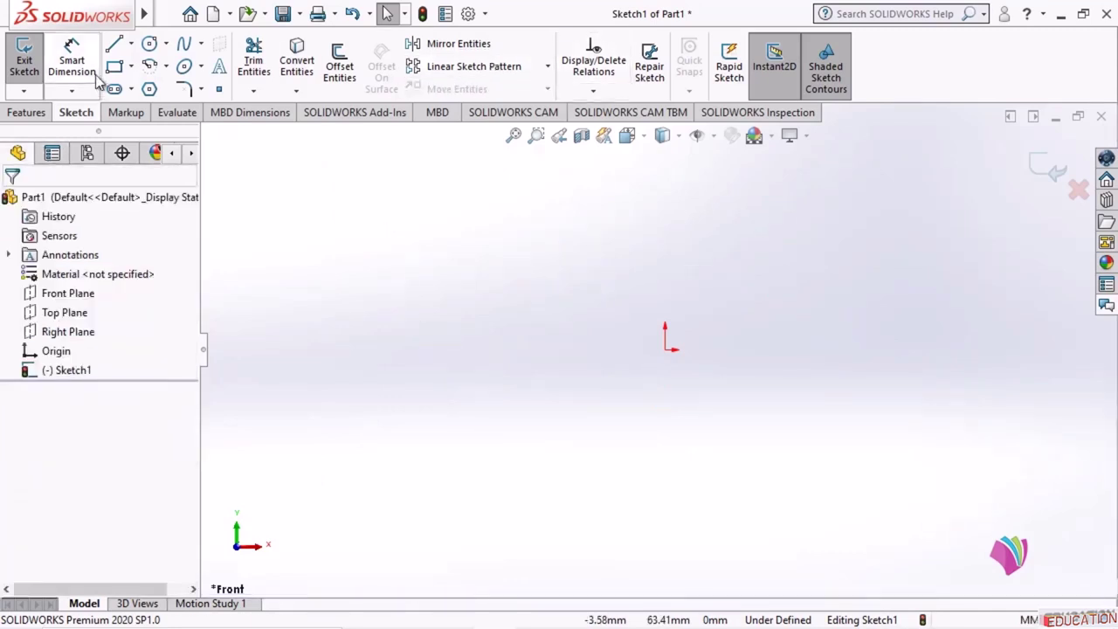
Use the Line tool to draw a closed five-pointed star with crossing lines around the origin
{"action": "left_click", "coordinate": [113, 48]}
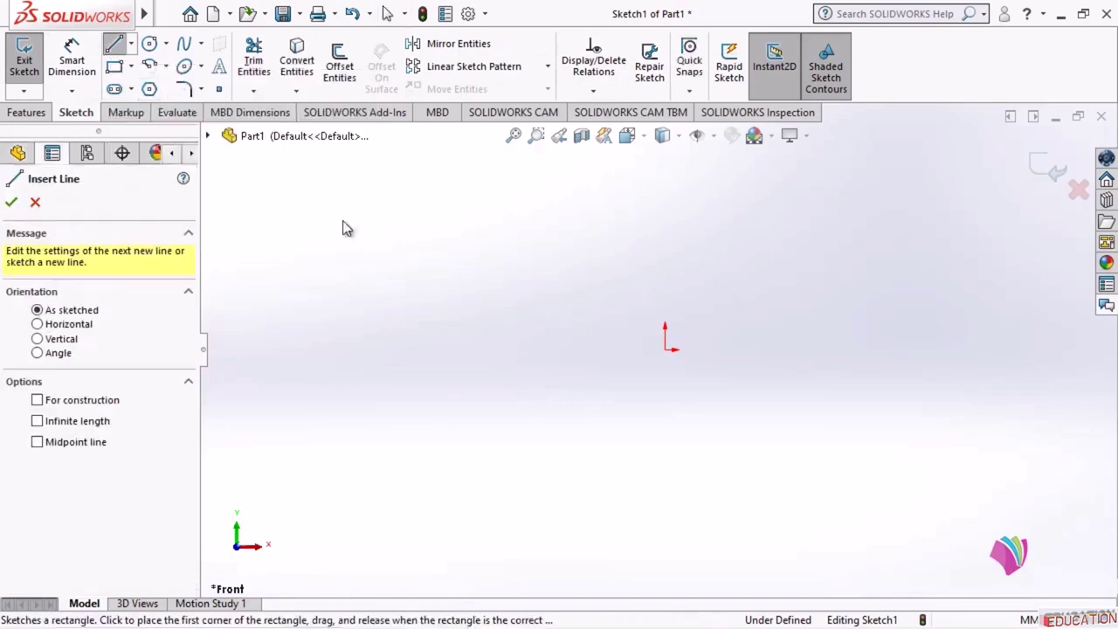
{"action": "left_click", "coordinate": [489, 455]}
{"action": "left_click", "coordinate": [652, 184]}
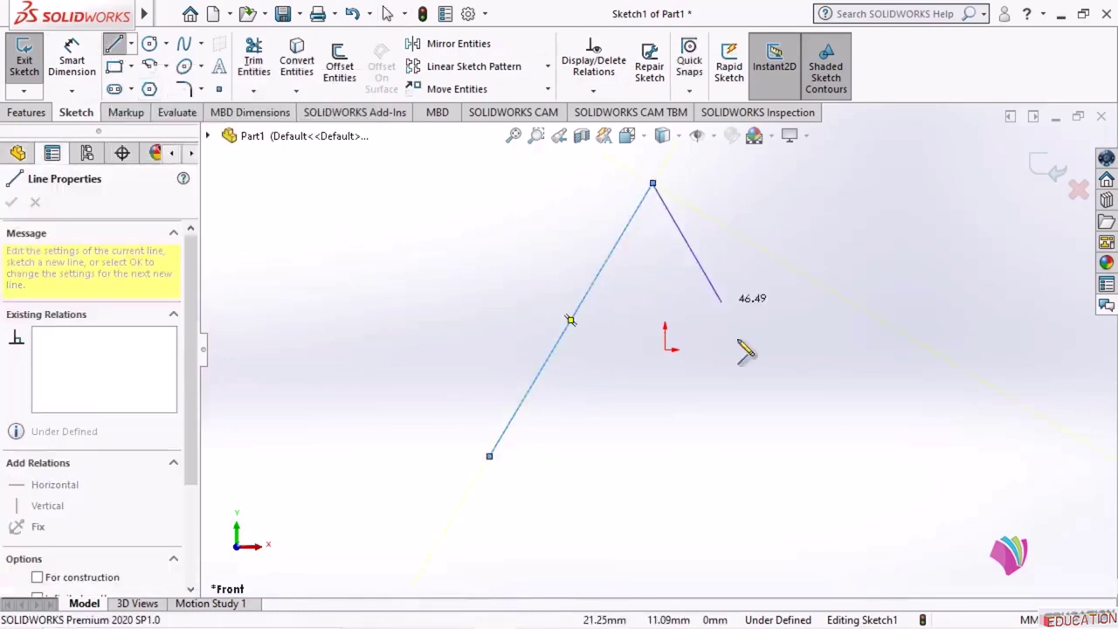
{"action": "left_click", "coordinate": [765, 434]}
{"action": "left_click", "coordinate": [489, 309]}
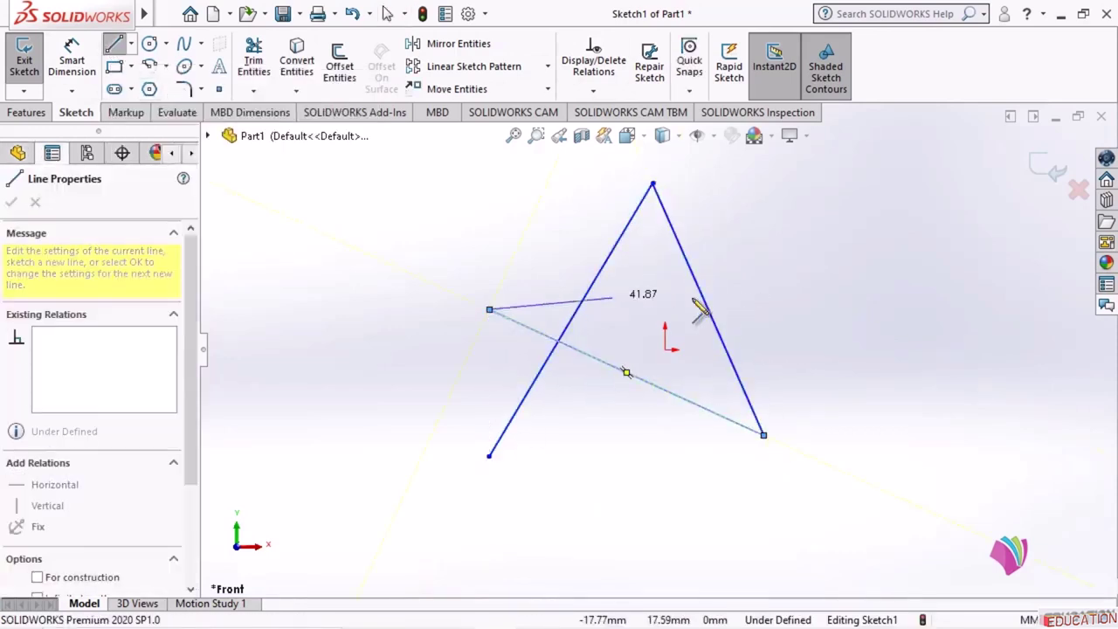
{"action": "left_click", "coordinate": [884, 267]}
{"action": "left_click", "coordinate": [489, 455]}
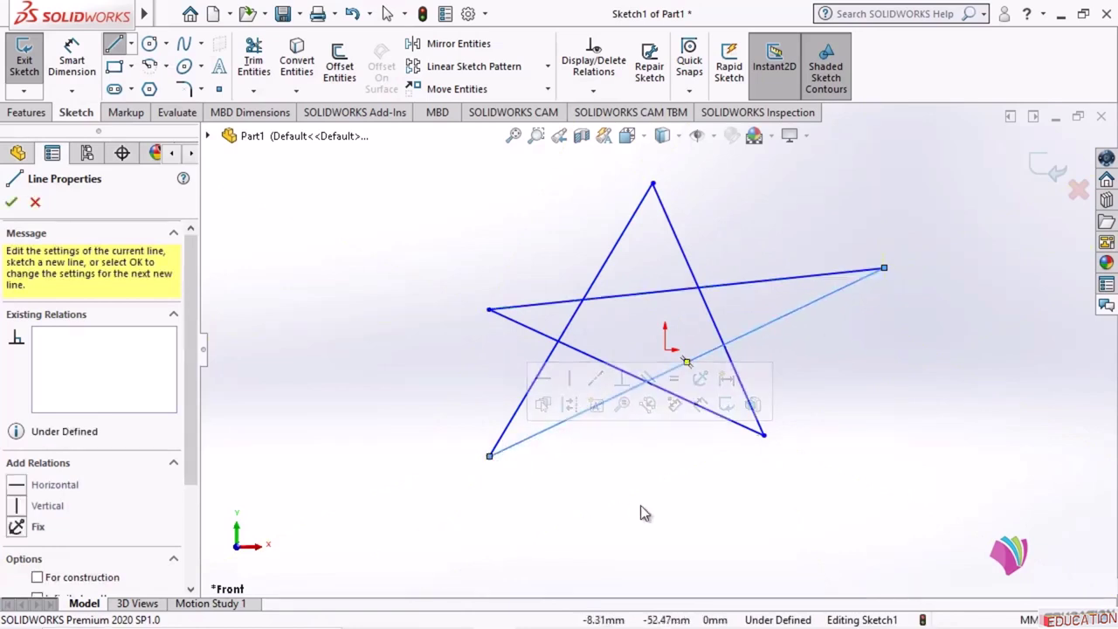
{"action": "key", "text": "Escape"}
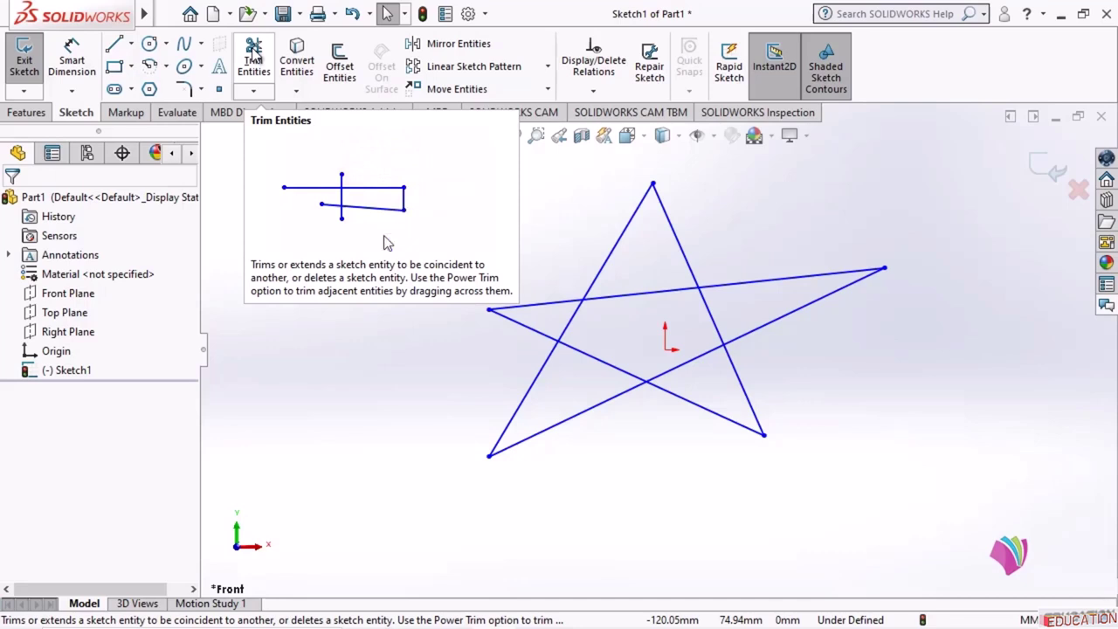
Use Power trim to remove the star's left lower edge, both edges of its lower-right tip and the middle of its upper crossing line
{"action": "left_click", "coordinate": [255, 55]}
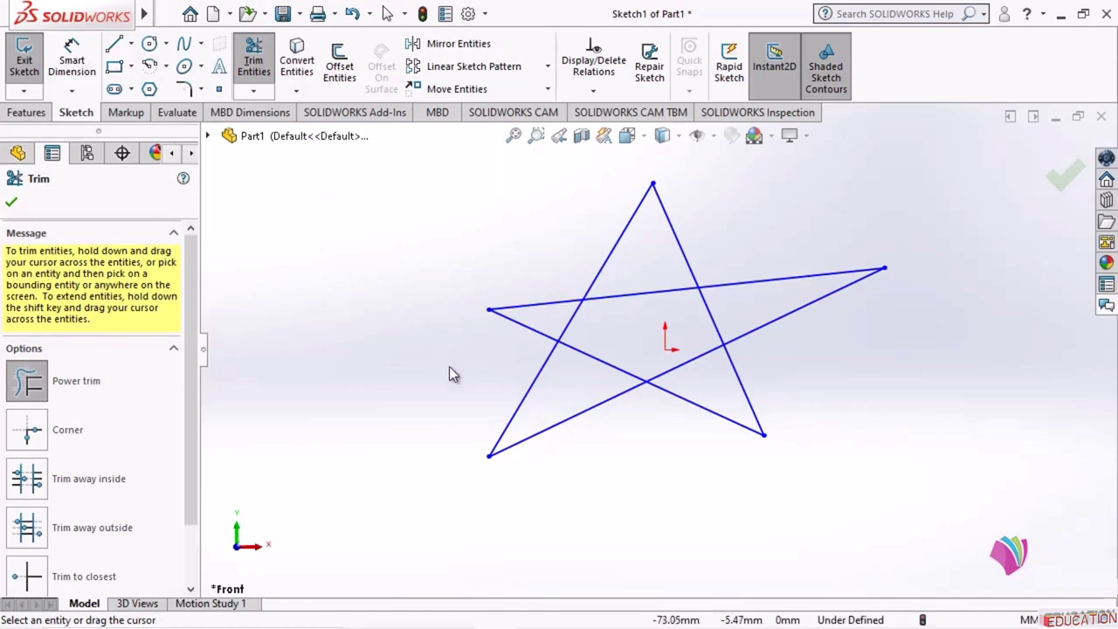
{"action": "left_click_drag", "start_coordinate": [470, 376], "coordinate": [535, 319]}
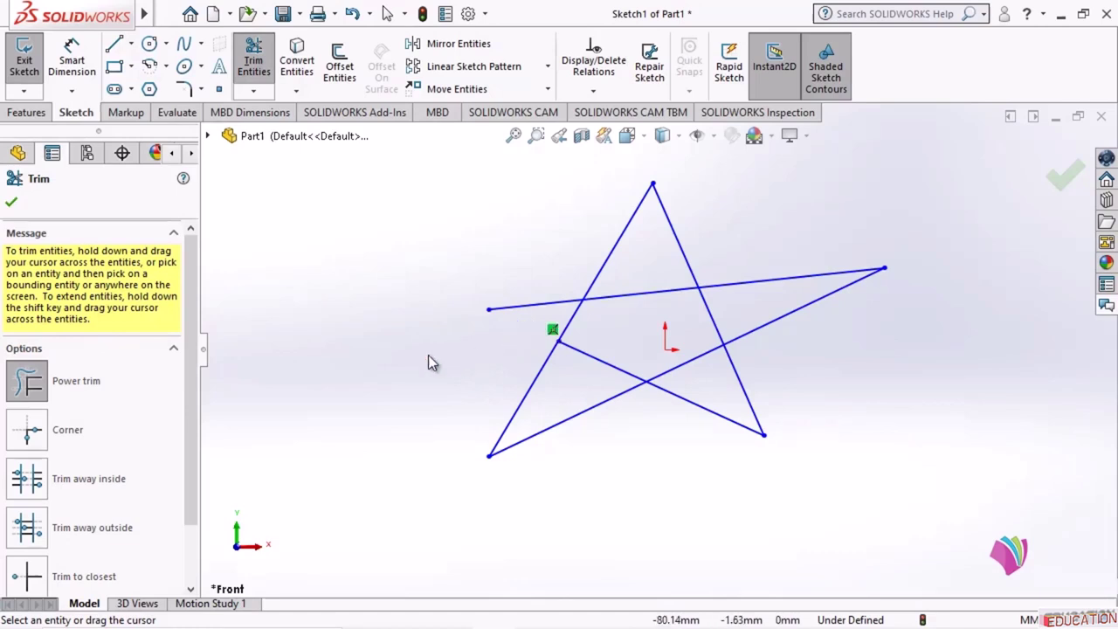
{"action": "left_click_drag", "start_coordinate": [836, 386], "coordinate": [739, 387]}
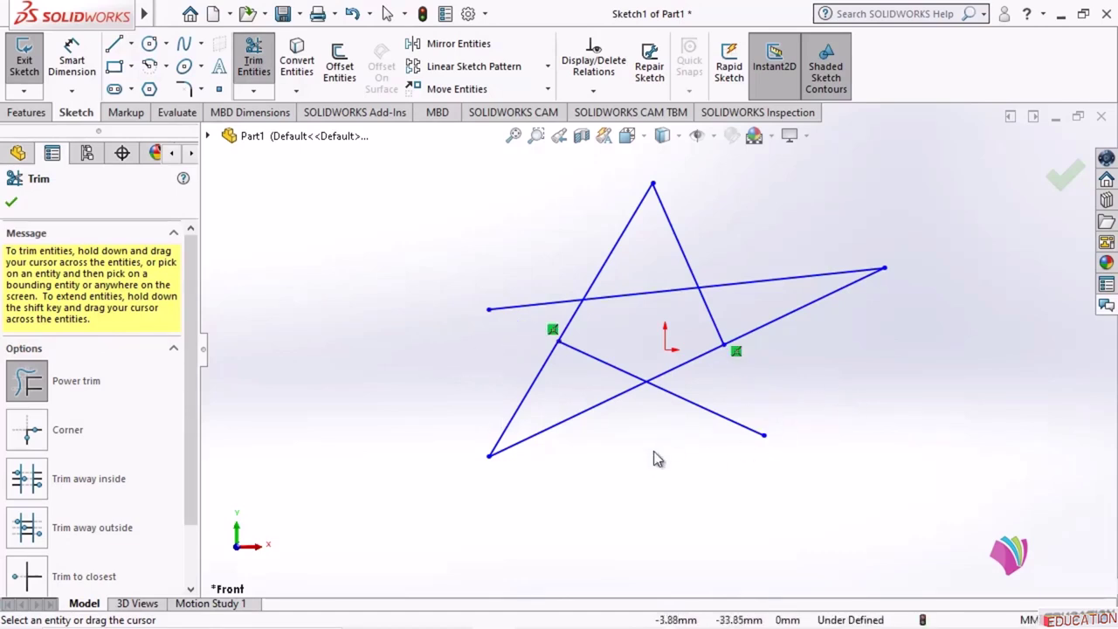
{"action": "left_click_drag", "start_coordinate": [654, 452], "coordinate": [705, 399]}
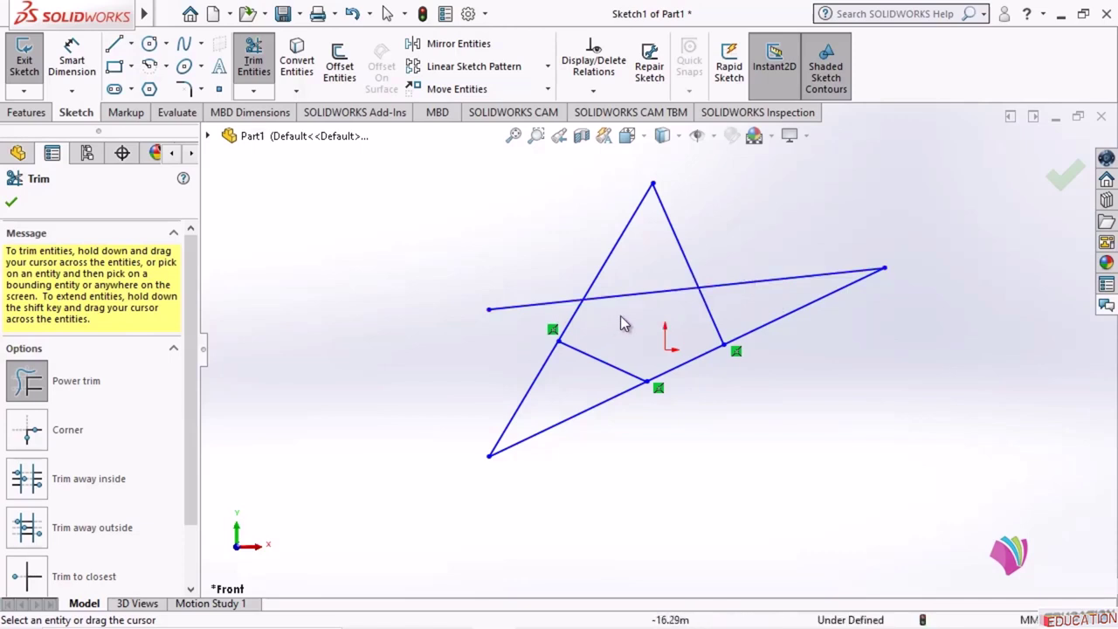
{"action": "left_click_drag", "start_coordinate": [624, 321], "coordinate": [634, 282]}
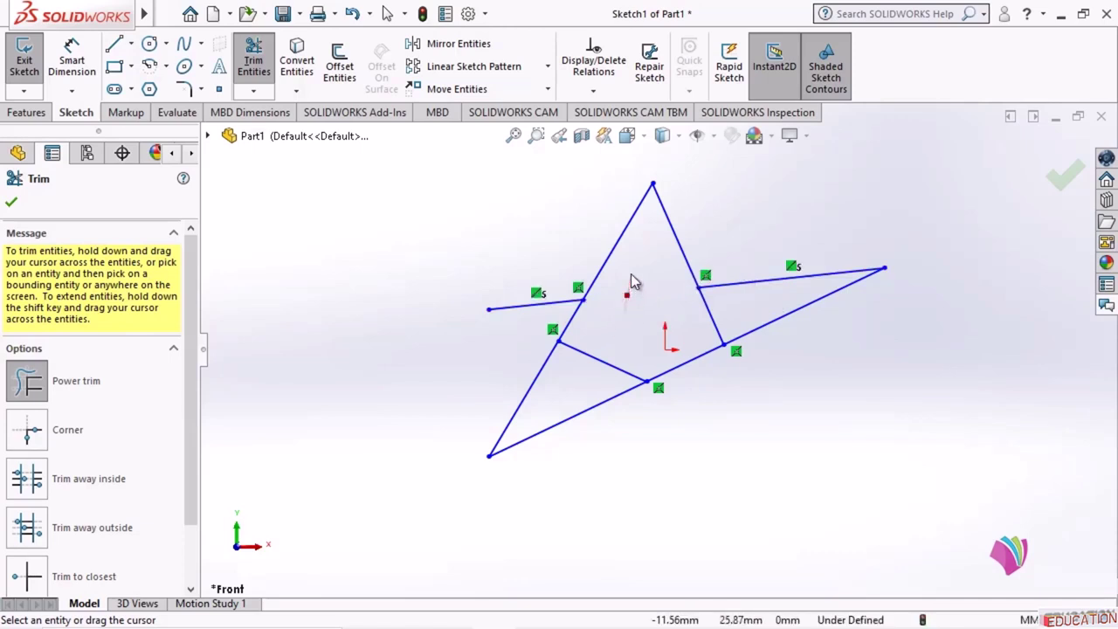
Power trim the star's upper and lower right arms, the short lower edge below the origin and both sides of its top tip
{"action": "left_click_drag", "start_coordinate": [766, 296], "coordinate": [756, 262]}
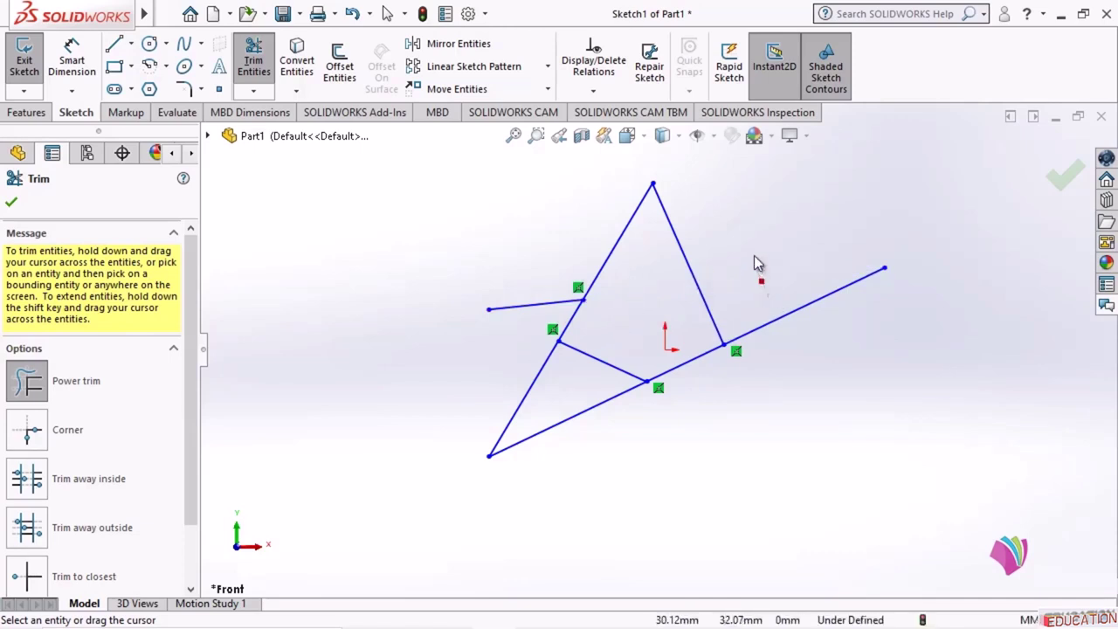
{"action": "left_click_drag", "start_coordinate": [821, 350], "coordinate": [775, 286]}
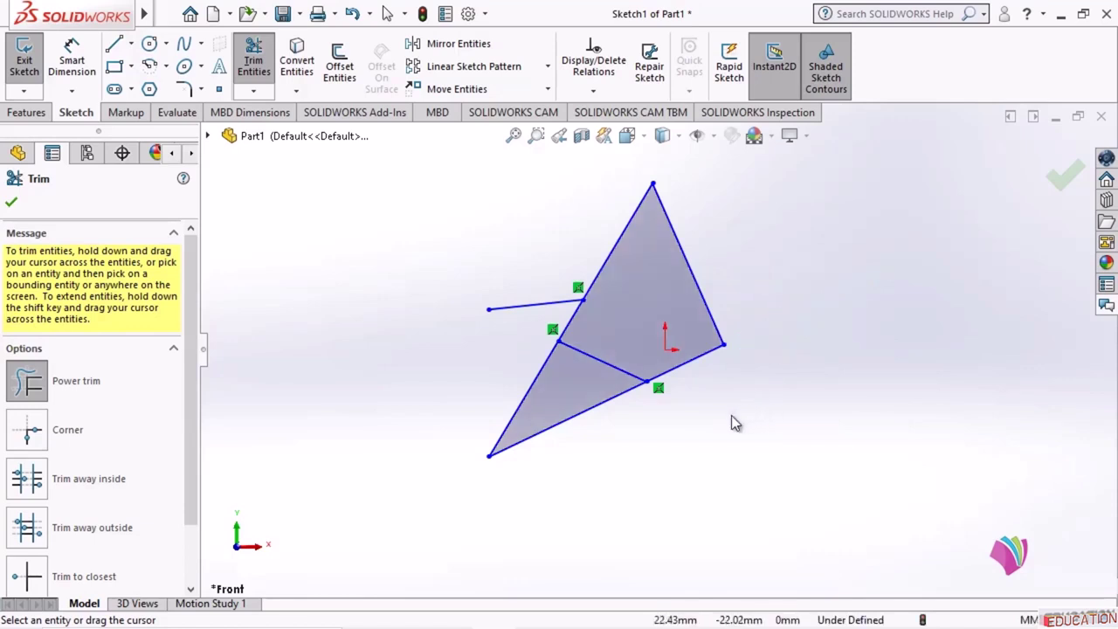
{"action": "mouse_move", "coordinate": [731, 415]}
{"action": "left_mouse_down"}
{"action": "mouse_move", "coordinate": [667, 369]}
{"action": "mouse_move", "coordinate": [806, 392]}
{"action": "mouse_move", "coordinate": [732, 321]}
{"action": "mouse_move", "coordinate": [707, 317]}
{"action": "left_mouse_up"}
{"action": "mouse_move", "coordinate": [664, 205]}
{"action": "left_mouse_down"}
{"action": "mouse_move", "coordinate": [632, 219]}
{"action": "mouse_move", "coordinate": [830, 349]}
{"action": "left_mouse_up"}
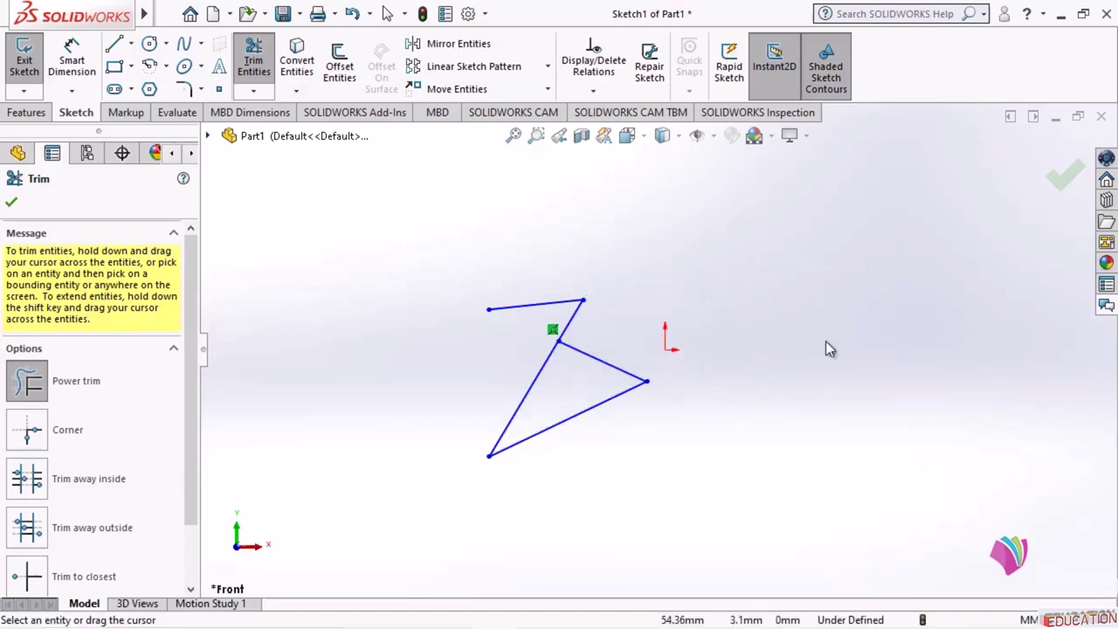
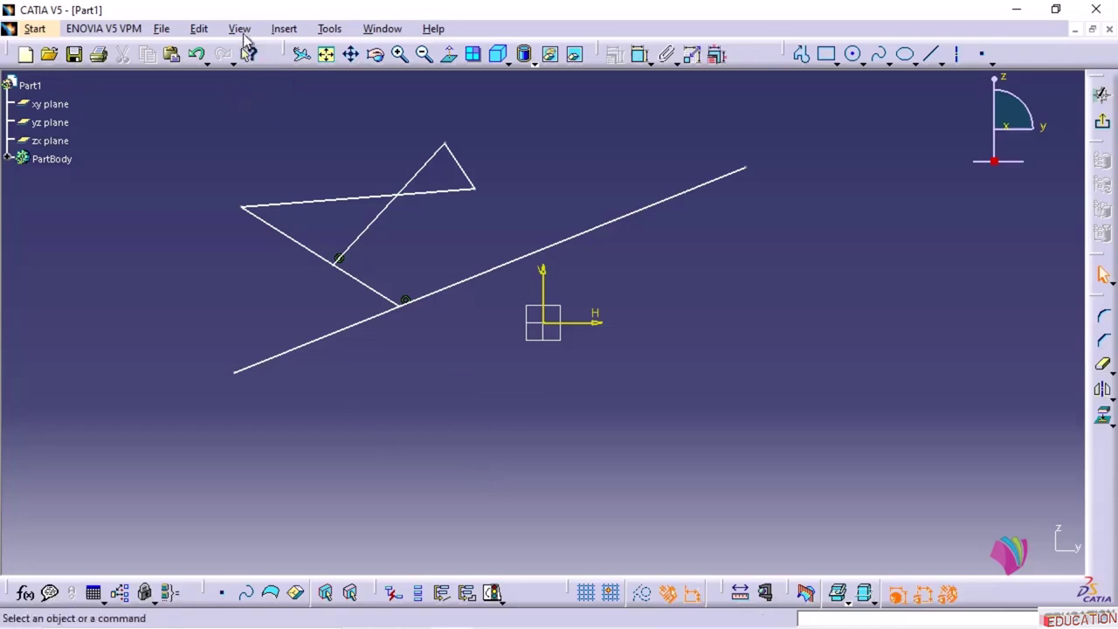
Switch to CATIA V5, look through its view commands and use Pan to shift the view of the sketch slightly
{"action": "left_click", "coordinate": [241, 29]}
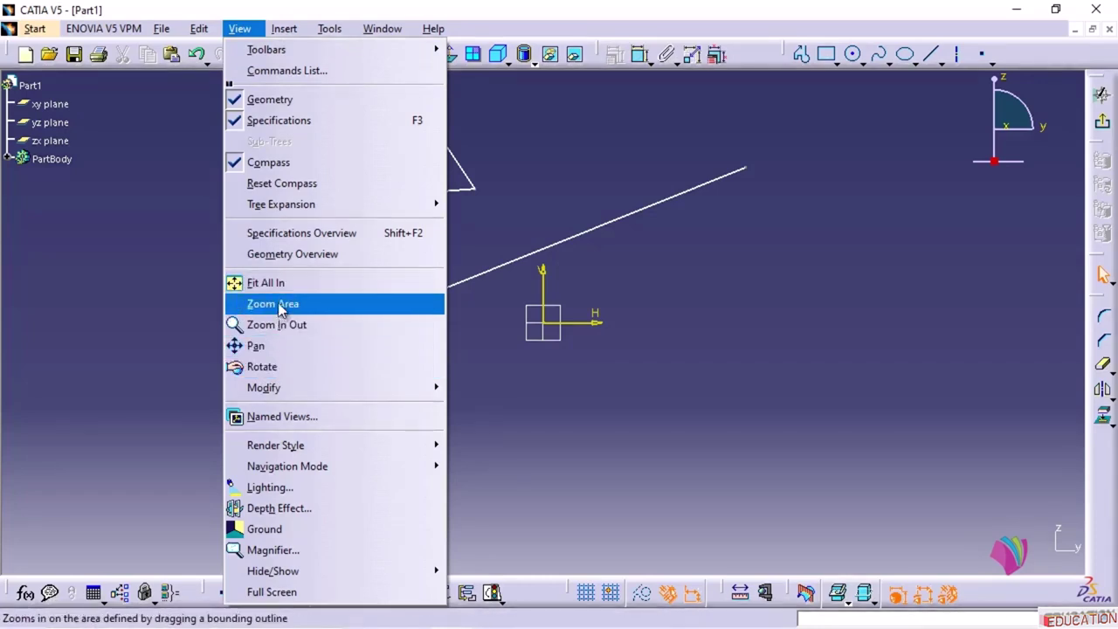
{"action": "left_click", "coordinate": [245, 349]}
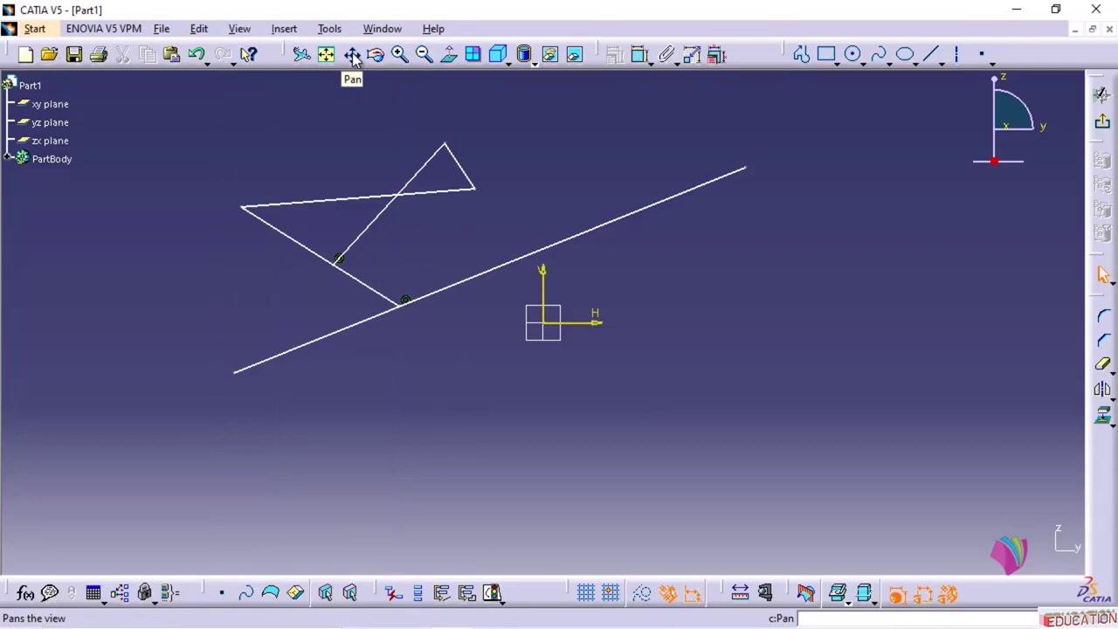
{"action": "left_click", "coordinate": [353, 56]}
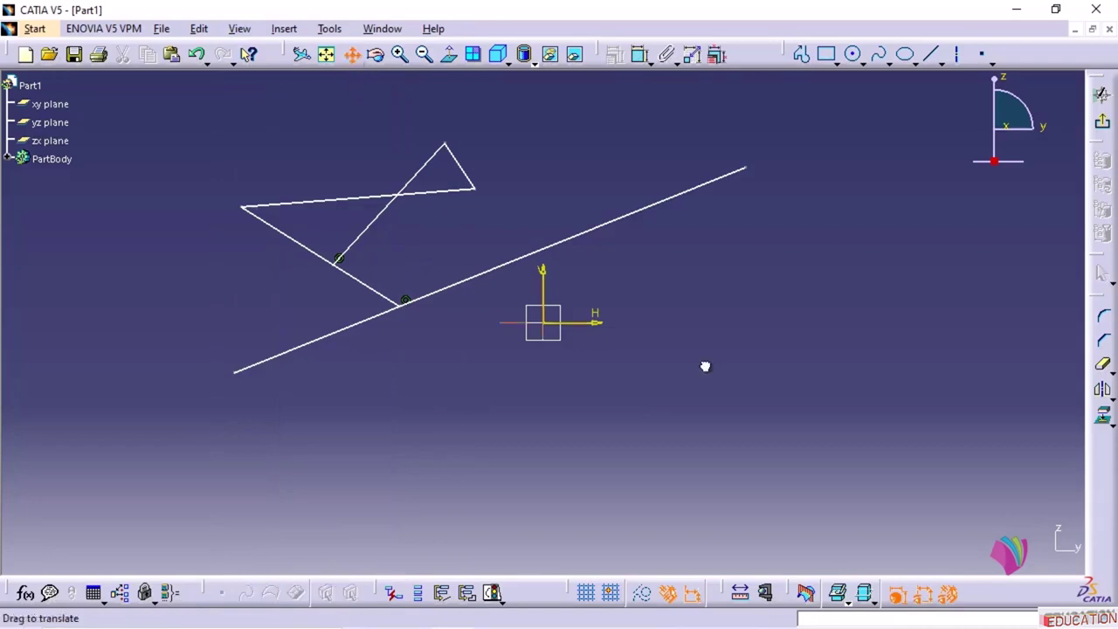
{"action": "mouse_move", "coordinate": [706, 366]}
{"action": "left_mouse_down"}
{"action": "mouse_move", "coordinate": [627, 354]}
{"action": "mouse_move", "coordinate": [649, 312]}
{"action": "mouse_move", "coordinate": [742, 327]}
{"action": "mouse_move", "coordinate": [794, 394]}
{"action": "mouse_move", "coordinate": [754, 484]}
{"action": "mouse_move", "coordinate": [614, 489]}
{"action": "mouse_move", "coordinate": [551, 402]}
{"action": "mouse_move", "coordinate": [698, 334]}
{"action": "mouse_move", "coordinate": [774, 406]}
{"action": "mouse_move", "coordinate": [602, 417]}
{"action": "mouse_move", "coordinate": [716, 345]}
{"action": "mouse_move", "coordinate": [885, 475]}
{"action": "mouse_move", "coordinate": [678, 524]}
{"action": "mouse_move", "coordinate": [611, 393]}
{"action": "mouse_move", "coordinate": [744, 363]}
{"action": "mouse_move", "coordinate": [672, 472]}
{"action": "mouse_move", "coordinate": [562, 357]}
{"action": "mouse_move", "coordinate": [731, 394]}
{"action": "mouse_move", "coordinate": [599, 433]}
{"action": "mouse_move", "coordinate": [686, 334]}
{"action": "mouse_move", "coordinate": [619, 424]}
{"action": "mouse_move", "coordinate": [716, 354]}
{"action": "left_mouse_up"}
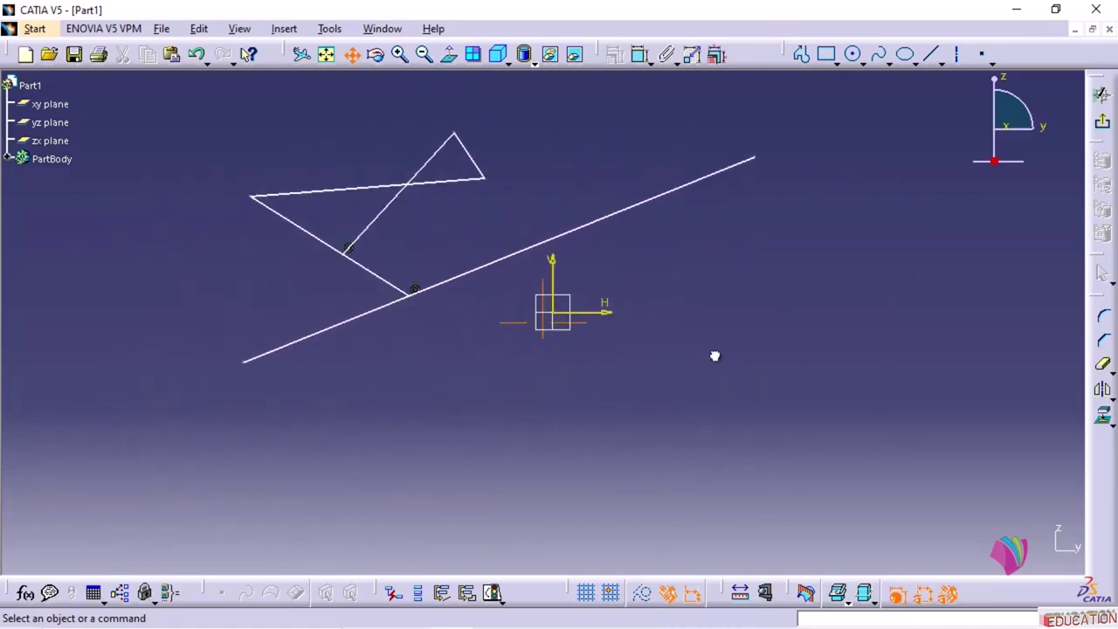
{"action": "key", "text": "Escape"}
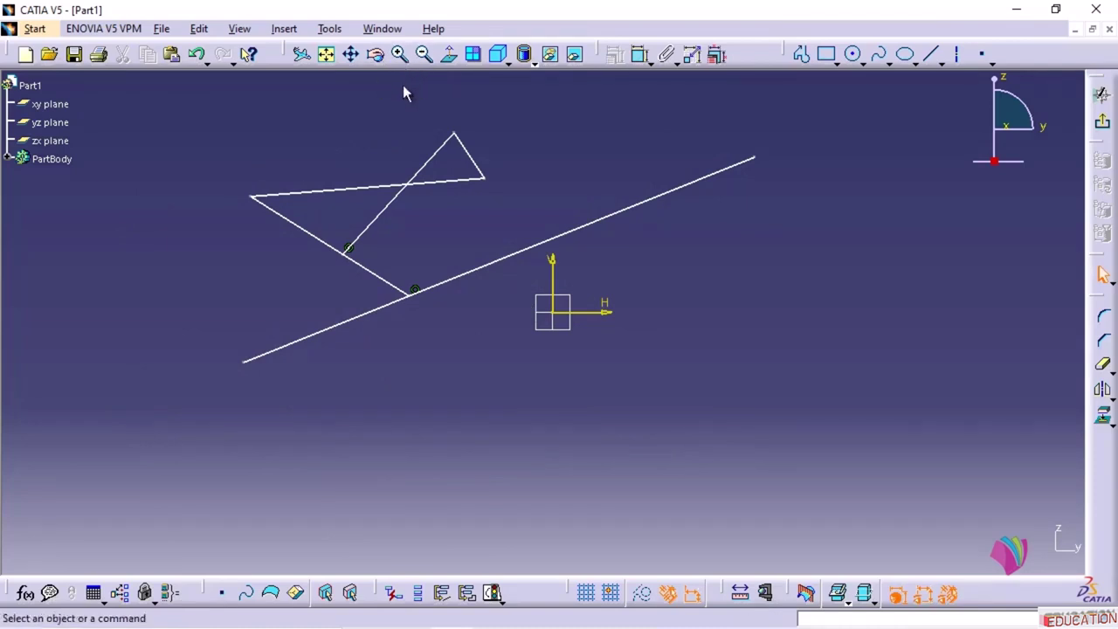
Zoom the sketch view in and back out with Zoom In and Zoom Out, and pan and zoom it freehand
{"action": "left_click", "coordinate": [400, 54]}
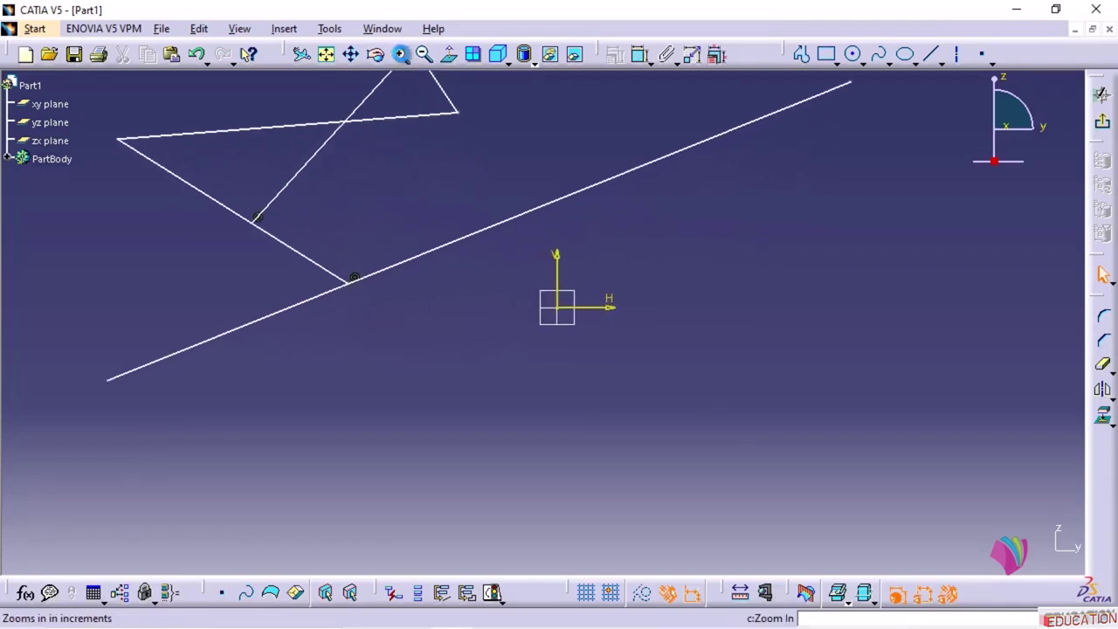
{"action": "left_click", "coordinate": [425, 54]}
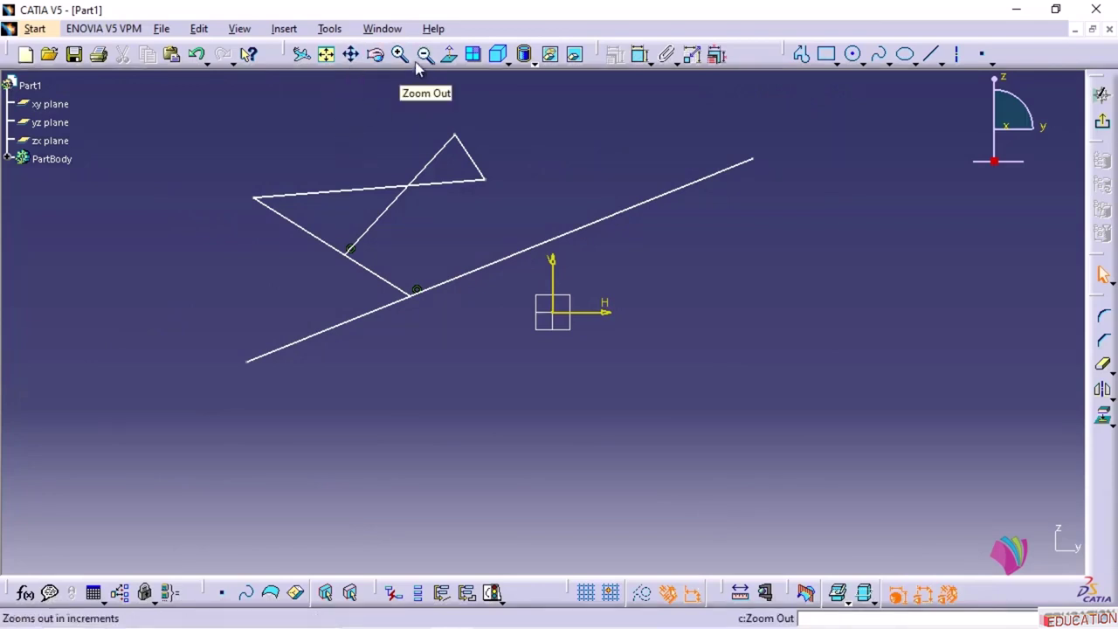
{"action": "mouse_move", "coordinate": [501, 219]}
{"action": "middle_mouse_down"}
{"action": "mouse_move", "coordinate": [467, 238]}
{"action": "mouse_move", "coordinate": [451, 217]}
{"action": "mouse_move", "coordinate": [414, 253]}
{"action": "mouse_move", "coordinate": [422, 222]}
{"action": "mouse_move", "coordinate": [489, 207]}
{"action": "mouse_move", "coordinate": [480, 249]}
{"action": "mouse_move", "coordinate": [424, 217]}
{"action": "mouse_move", "coordinate": [568, 192]}
{"action": "mouse_move", "coordinate": [567, 302]}
{"action": "mouse_move", "coordinate": [466, 315]}
{"action": "mouse_move", "coordinate": [451, 267]}
{"action": "mouse_move", "coordinate": [551, 242]}
{"action": "mouse_move", "coordinate": [454, 309]}
{"action": "mouse_move", "coordinate": [437, 216]}
{"action": "mouse_move", "coordinate": [620, 237]}
{"action": "mouse_move", "coordinate": [544, 317]}
{"action": "mouse_move", "coordinate": [529, 200]}
{"action": "mouse_move", "coordinate": [475, 253]}
{"action": "mouse_move", "coordinate": [462, 236]}
{"action": "middle_mouse_up"}
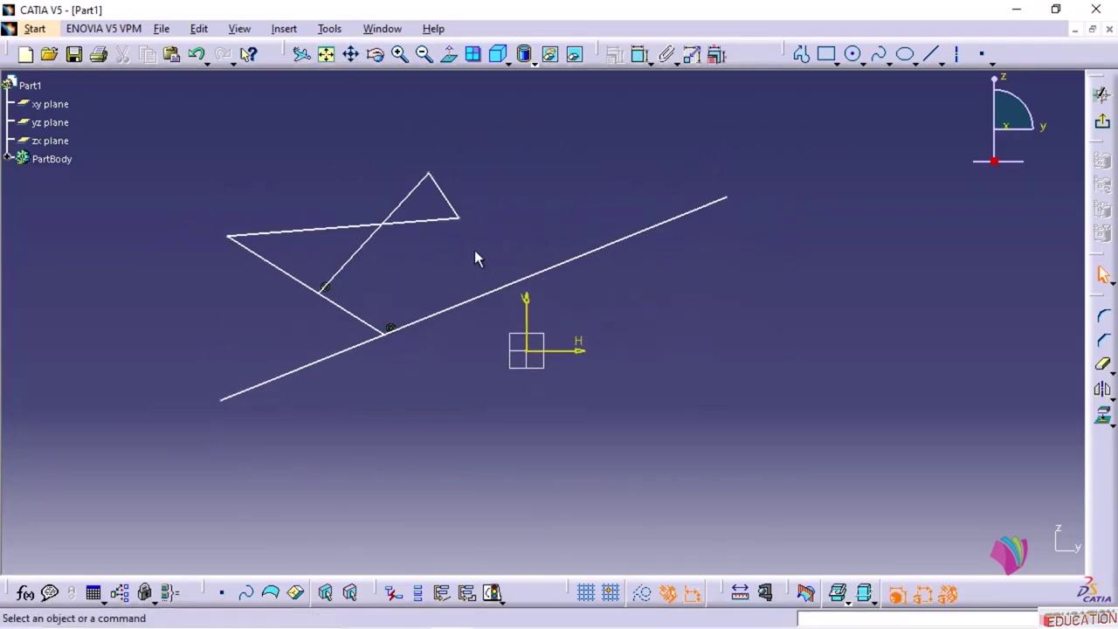
{"action": "mouse_move", "coordinate": [475, 251]}
{"action": "middle_mouse_down"}
{"action": "mouse_move", "coordinate": [479, 294]}
{"action": "mouse_move", "coordinate": [406, 272]}
{"action": "mouse_move", "coordinate": [532, 212]}
{"action": "mouse_move", "coordinate": [505, 310]}
{"action": "mouse_move", "coordinate": [421, 237]}
{"action": "mouse_move", "coordinate": [583, 254]}
{"action": "mouse_move", "coordinate": [460, 327]}
{"action": "mouse_move", "coordinate": [462, 256]}
{"action": "mouse_move", "coordinate": [434, 270]}
{"action": "mouse_move", "coordinate": [449, 230]}
{"action": "mouse_move", "coordinate": [411, 289]}
{"action": "mouse_move", "coordinate": [406, 268]}
{"action": "mouse_move", "coordinate": [429, 257]}
{"action": "mouse_move", "coordinate": [454, 277]}
{"action": "mouse_move", "coordinate": [434, 304]}
{"action": "middle_mouse_up"}
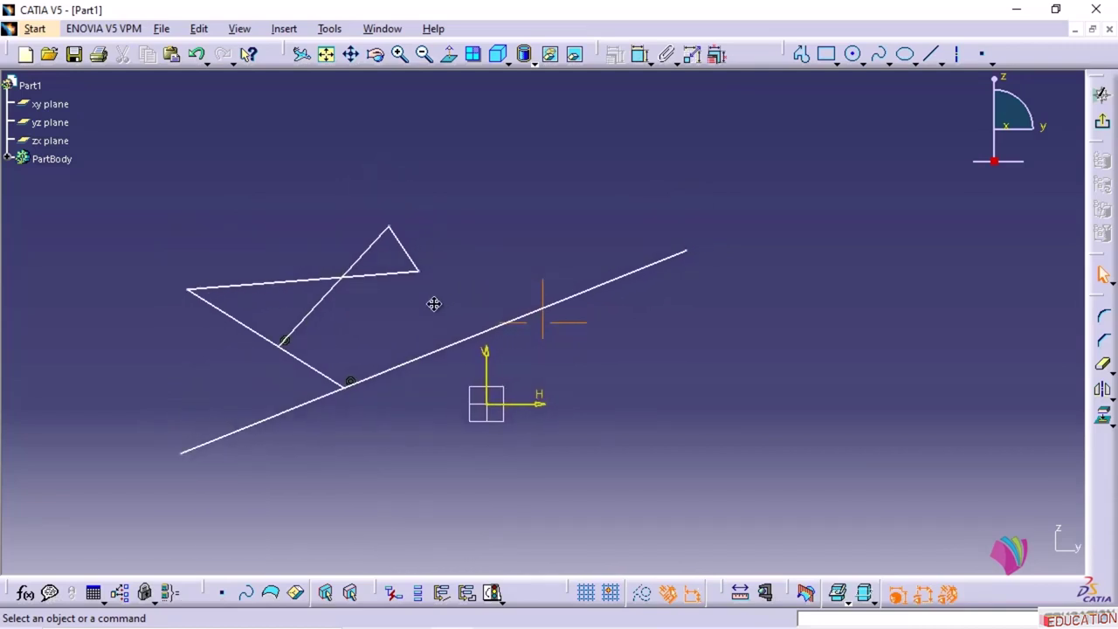
{"action": "mouse_move", "coordinate": [434, 304]}
{"action": "middle_mouse_down"}
{"action": "mouse_move", "coordinate": [427, 320]}
{"action": "mouse_move", "coordinate": [434, 239]}
{"action": "mouse_move", "coordinate": [418, 345]}
{"action": "mouse_move", "coordinate": [414, 314]}
{"action": "mouse_move", "coordinate": [445, 239]}
{"action": "mouse_move", "coordinate": [433, 324]}
{"action": "mouse_move", "coordinate": [429, 282]}
{"action": "mouse_move", "coordinate": [444, 266]}
{"action": "middle_mouse_up"}
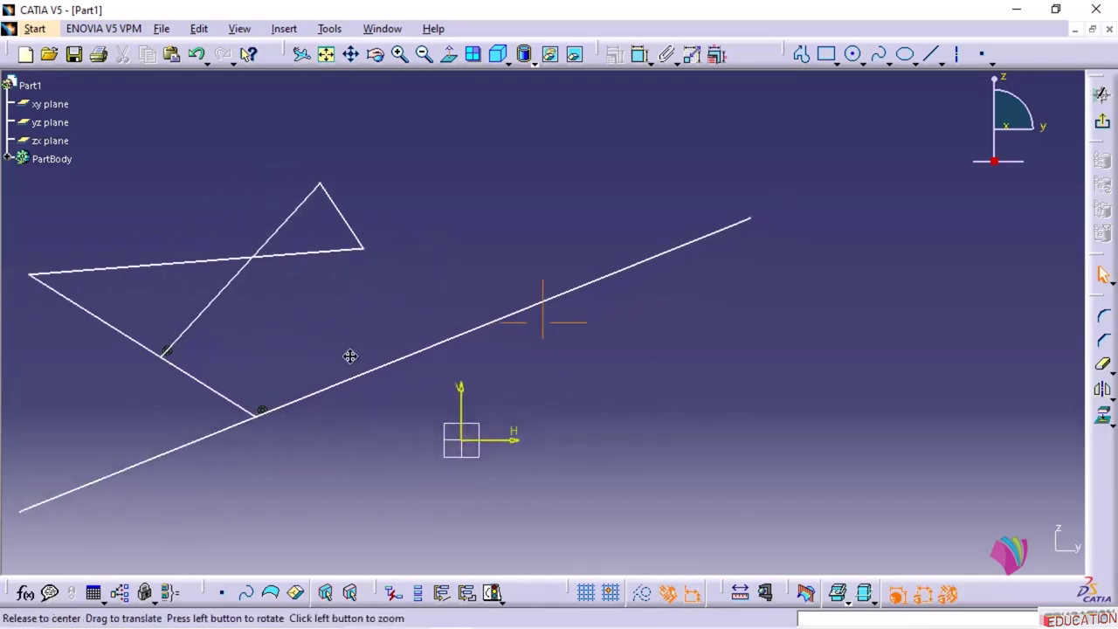
{"action": "mouse_move", "coordinate": [349, 354]}
{"action": "middle_mouse_down"}
{"action": "mouse_move", "coordinate": [484, 381]}
{"action": "mouse_move", "coordinate": [475, 305]}
{"action": "mouse_move", "coordinate": [454, 285]}
{"action": "mouse_move", "coordinate": [439, 337]}
{"action": "mouse_move", "coordinate": [442, 323]}
{"action": "middle_mouse_up"}
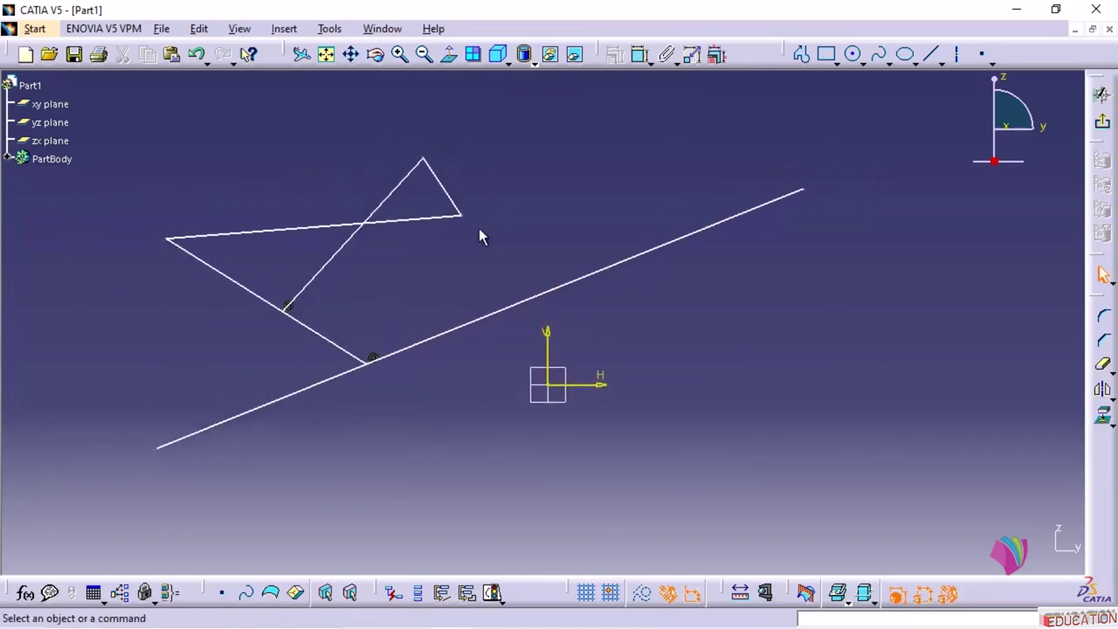
Rotate the view with the Rotate tool and freehand to see the sketch from several oblique angles
{"action": "left_click", "coordinate": [376, 56]}
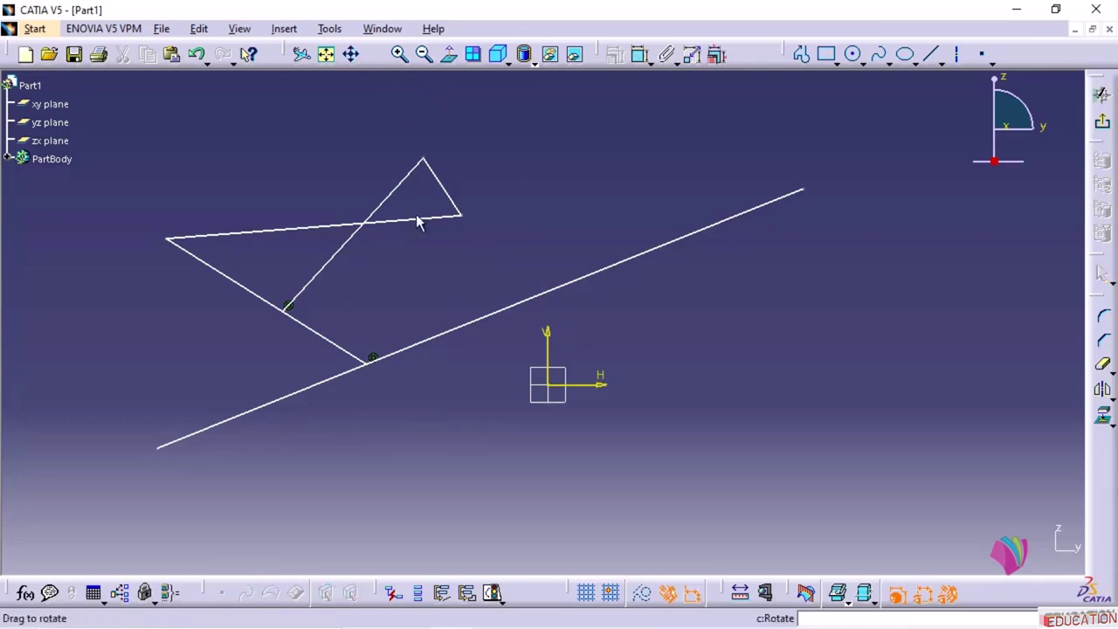
{"action": "mouse_move", "coordinate": [460, 447]}
{"action": "left_mouse_down"}
{"action": "mouse_move", "coordinate": [455, 399]}
{"action": "mouse_move", "coordinate": [632, 242]}
{"action": "mouse_move", "coordinate": [472, 310]}
{"action": "mouse_move", "coordinate": [509, 312]}
{"action": "mouse_move", "coordinate": [512, 262]}
{"action": "mouse_move", "coordinate": [459, 292]}
{"action": "mouse_move", "coordinate": [450, 236]}
{"action": "mouse_move", "coordinate": [529, 347]}
{"action": "mouse_move", "coordinate": [661, 326]}
{"action": "mouse_move", "coordinate": [647, 219]}
{"action": "mouse_move", "coordinate": [503, 368]}
{"action": "mouse_move", "coordinate": [352, 314]}
{"action": "mouse_move", "coordinate": [501, 324]}
{"action": "mouse_move", "coordinate": [481, 407]}
{"action": "mouse_move", "coordinate": [509, 347]}
{"action": "left_mouse_up"}
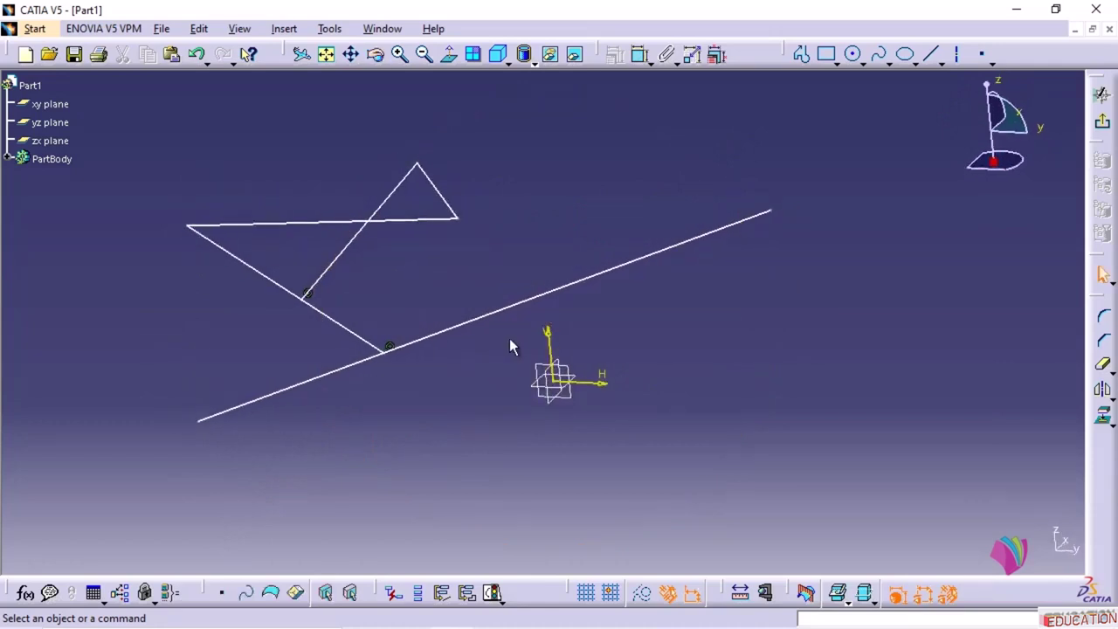
{"action": "middle_click", "coordinate": [470, 357]}
{"action": "mouse_move", "coordinate": [471, 364]}
{"action": "middle_mouse_down"}
{"action": "mouse_move", "coordinate": [439, 414]}
{"action": "mouse_move", "coordinate": [474, 307]}
{"action": "mouse_move", "coordinate": [449, 445]}
{"action": "mouse_move", "coordinate": [479, 459]}
{"action": "mouse_move", "coordinate": [511, 417]}
{"action": "mouse_move", "coordinate": [449, 379]}
{"action": "mouse_move", "coordinate": [508, 314]}
{"action": "mouse_move", "coordinate": [519, 469]}
{"action": "mouse_move", "coordinate": [532, 358]}
{"action": "mouse_move", "coordinate": [783, 362]}
{"action": "mouse_move", "coordinate": [565, 250]}
{"action": "mouse_move", "coordinate": [439, 362]}
{"action": "mouse_move", "coordinate": [469, 249]}
{"action": "mouse_move", "coordinate": [497, 309]}
{"action": "mouse_move", "coordinate": [481, 277]}
{"action": "mouse_move", "coordinate": [369, 259]}
{"action": "mouse_move", "coordinate": [505, 260]}
{"action": "mouse_move", "coordinate": [407, 270]}
{"action": "mouse_move", "coordinate": [446, 244]}
{"action": "mouse_move", "coordinate": [467, 254]}
{"action": "mouse_move", "coordinate": [431, 241]}
{"action": "mouse_move", "coordinate": [444, 238]}
{"action": "middle_mouse_up"}
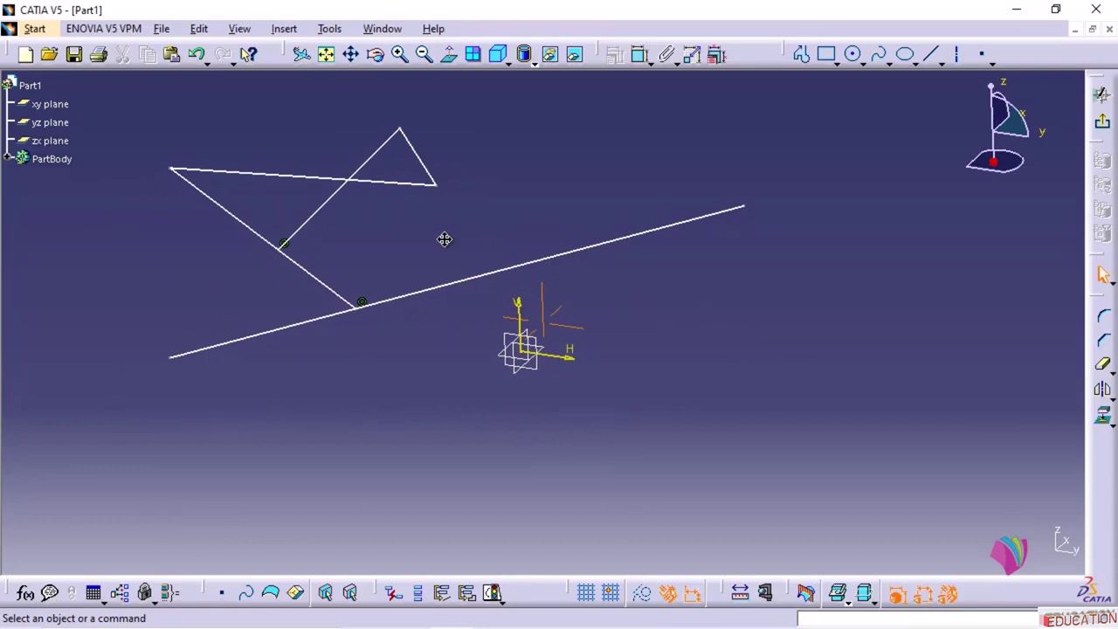
{"action": "mouse_move", "coordinate": [445, 240]}
{"action": "middle_mouse_down"}
{"action": "mouse_move", "coordinate": [444, 294]}
{"action": "mouse_move", "coordinate": [438, 265]}
{"action": "middle_mouse_up"}
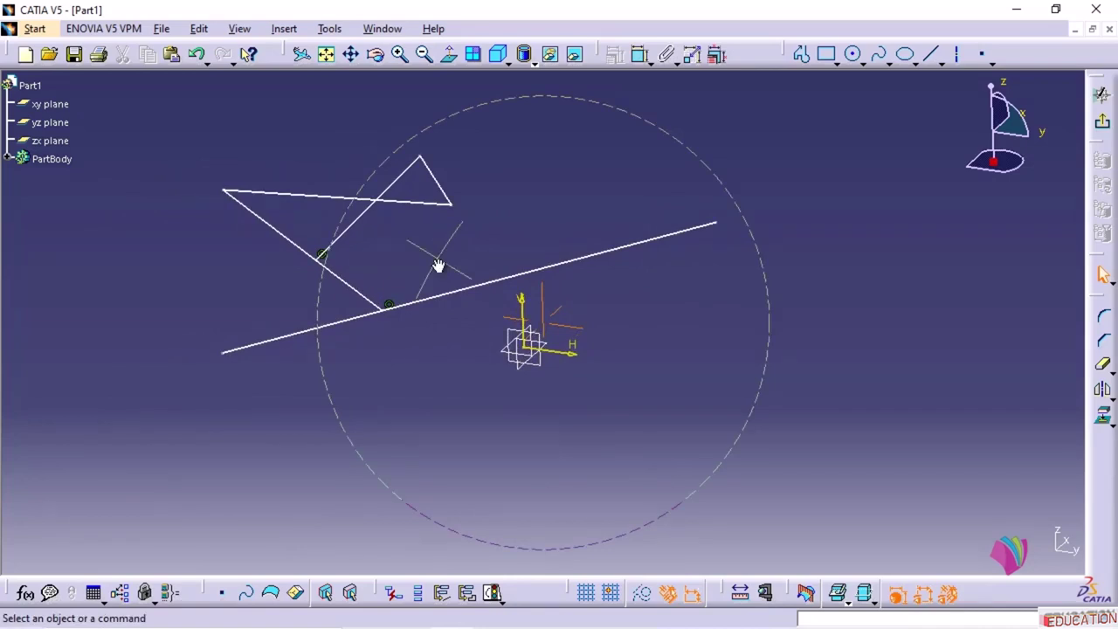
{"action": "mouse_move", "coordinate": [440, 265]}
{"action": "middle_mouse_down"}
{"action": "mouse_move", "coordinate": [461, 277]}
{"action": "mouse_move", "coordinate": [459, 313]}
{"action": "mouse_move", "coordinate": [436, 298]}
{"action": "mouse_move", "coordinate": [507, 232]}
{"action": "mouse_move", "coordinate": [604, 335]}
{"action": "mouse_move", "coordinate": [487, 365]}
{"action": "mouse_move", "coordinate": [459, 277]}
{"action": "mouse_move", "coordinate": [619, 331]}
{"action": "mouse_move", "coordinate": [656, 217]}
{"action": "mouse_move", "coordinate": [472, 192]}
{"action": "mouse_move", "coordinate": [365, 315]}
{"action": "mouse_move", "coordinate": [519, 247]}
{"action": "mouse_move", "coordinate": [469, 392]}
{"action": "mouse_move", "coordinate": [451, 264]}
{"action": "mouse_move", "coordinate": [448, 294]}
{"action": "mouse_move", "coordinate": [699, 374]}
{"action": "mouse_move", "coordinate": [524, 195]}
{"action": "mouse_move", "coordinate": [419, 279]}
{"action": "mouse_move", "coordinate": [439, 170]}
{"action": "mouse_move", "coordinate": [429, 250]}
{"action": "mouse_move", "coordinate": [413, 233]}
{"action": "middle_mouse_up"}
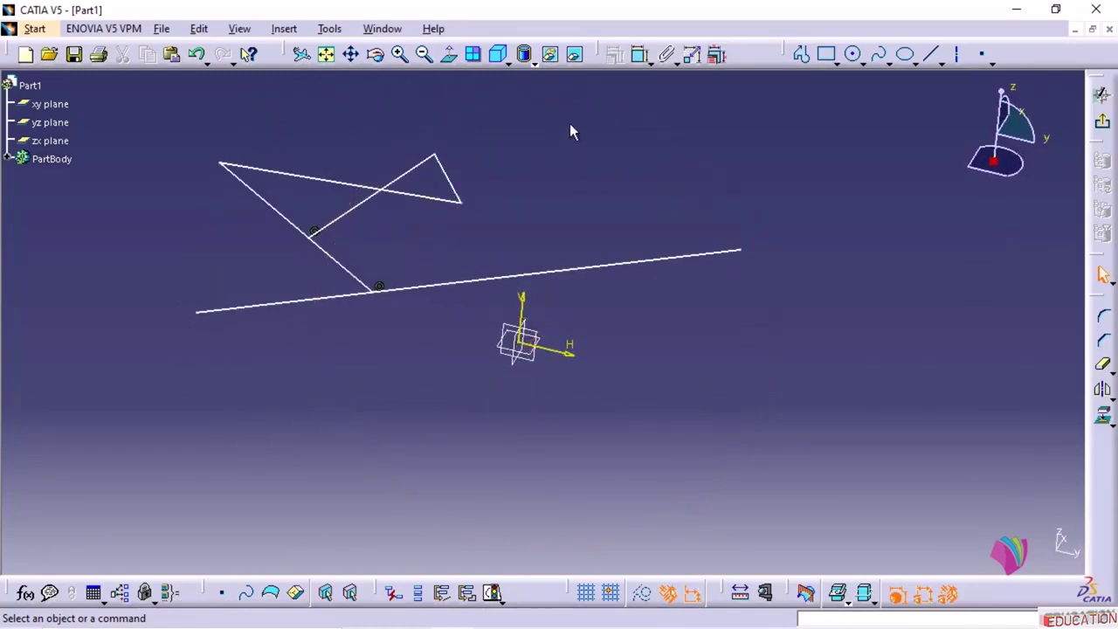
{"action": "mouse_move", "coordinate": [481, 246]}
{"action": "middle_mouse_down"}
{"action": "mouse_move", "coordinate": [506, 214]}
{"action": "mouse_move", "coordinate": [532, 250]}
{"action": "mouse_move", "coordinate": [611, 288]}
{"action": "mouse_move", "coordinate": [626, 369]}
{"action": "mouse_move", "coordinate": [693, 327]}
{"action": "mouse_move", "coordinate": [689, 279]}
{"action": "mouse_move", "coordinate": [606, 274]}
{"action": "mouse_move", "coordinate": [567, 299]}
{"action": "mouse_move", "coordinate": [562, 342]}
{"action": "mouse_move", "coordinate": [581, 356]}
{"action": "mouse_move", "coordinate": [616, 358]}
{"action": "mouse_move", "coordinate": [599, 354]}
{"action": "mouse_move", "coordinate": [591, 337]}
{"action": "mouse_move", "coordinate": [615, 337]}
{"action": "mouse_move", "coordinate": [585, 306]}
{"action": "middle_mouse_up"}
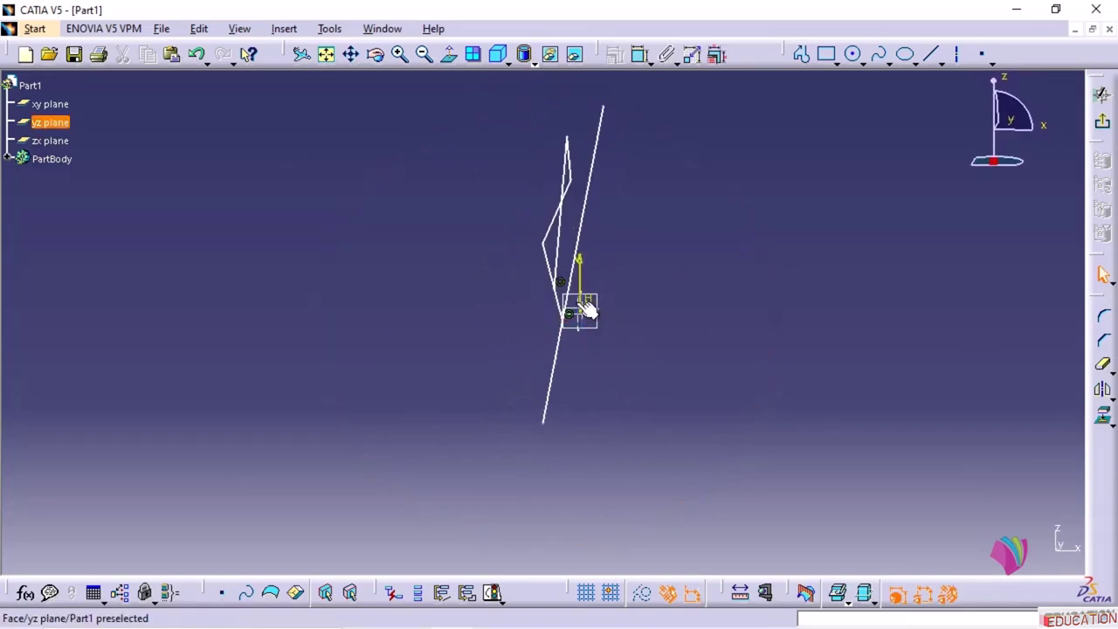
{"action": "mouse_move", "coordinate": [649, 364]}
{"action": "middle_mouse_down"}
{"action": "mouse_move", "coordinate": [497, 404]}
{"action": "mouse_move", "coordinate": [537, 410]}
{"action": "mouse_move", "coordinate": [629, 341]}
{"action": "mouse_move", "coordinate": [509, 358]}
{"action": "mouse_move", "coordinate": [588, 283]}
{"action": "middle_mouse_up"}
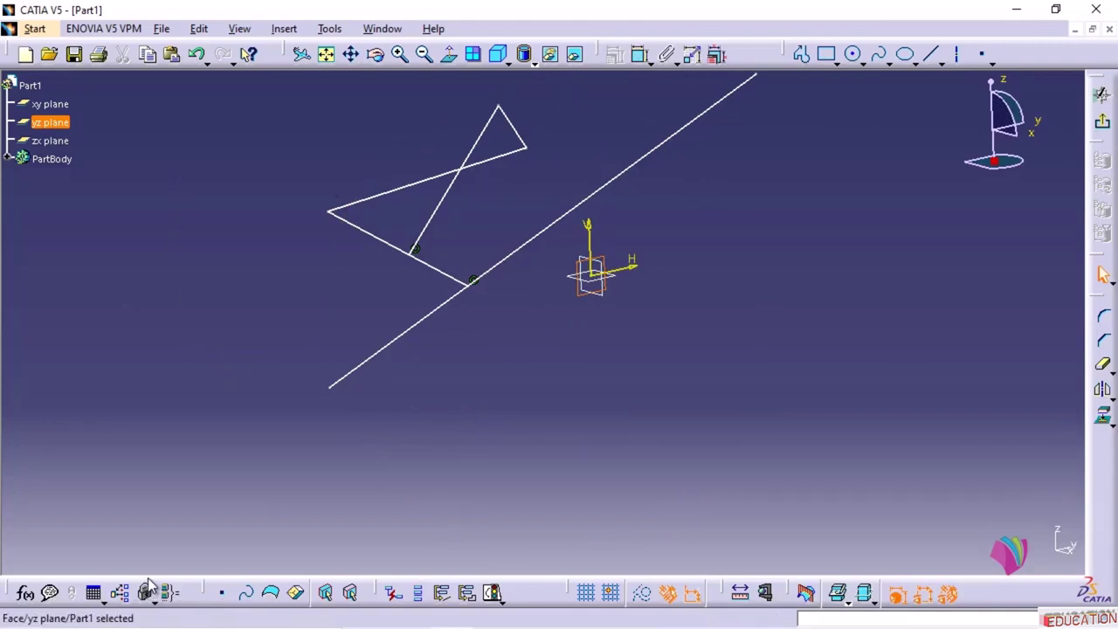
Restore the view normal to the sketch plane, rotate it away freehand and realign it with Normal View
{"action": "left_click", "coordinate": [451, 61]}
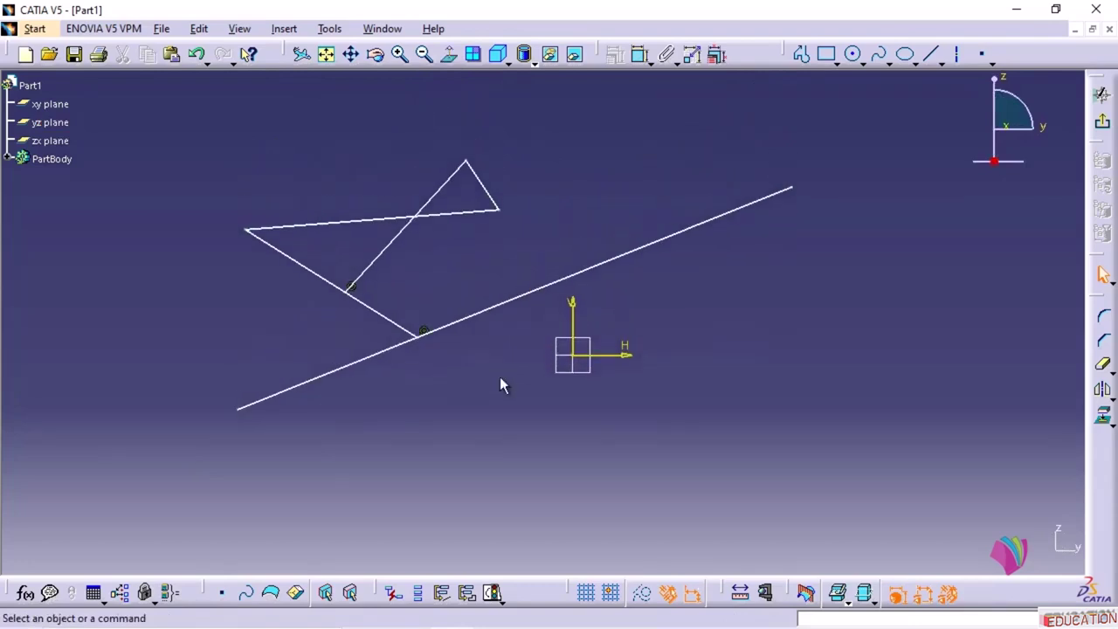
{"action": "mouse_move", "coordinate": [501, 382]}
{"action": "middle_mouse_down"}
{"action": "mouse_move", "coordinate": [466, 364]}
{"action": "mouse_move", "coordinate": [729, 252]}
{"action": "mouse_move", "coordinate": [471, 527]}
{"action": "mouse_move", "coordinate": [582, 429]}
{"action": "mouse_move", "coordinate": [686, 492]}
{"action": "mouse_move", "coordinate": [517, 440]}
{"action": "mouse_move", "coordinate": [390, 454]}
{"action": "mouse_move", "coordinate": [710, 482]}
{"action": "middle_mouse_up"}
{"action": "middle_click_drag", "start_coordinate": [584, 514], "coordinate": [642, 472], "text": "ctrl"}
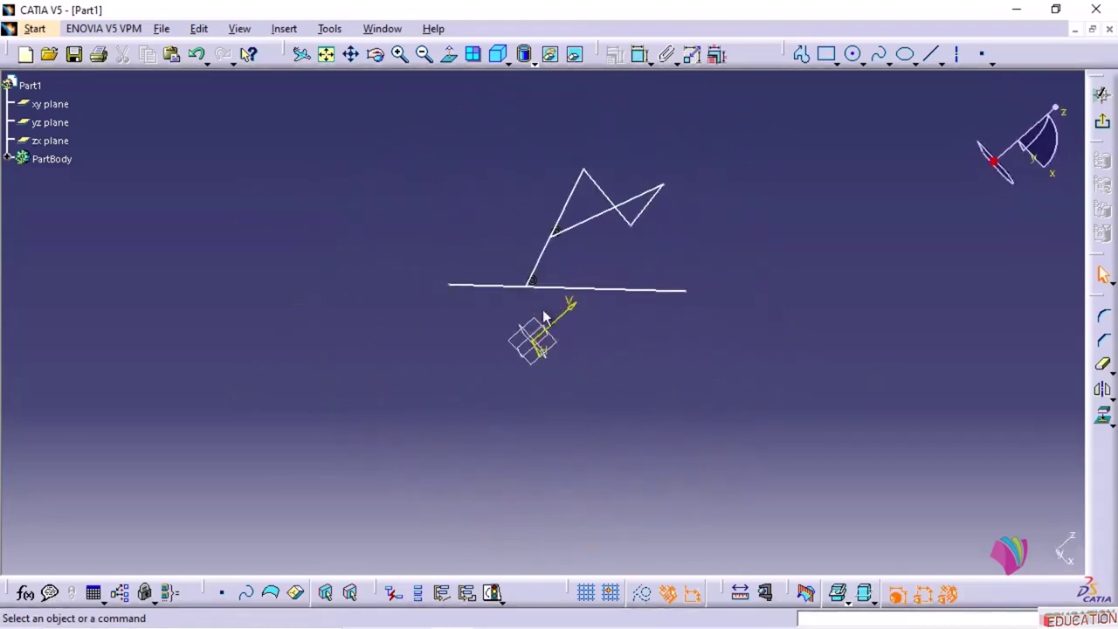
{"action": "left_click", "coordinate": [449, 58]}
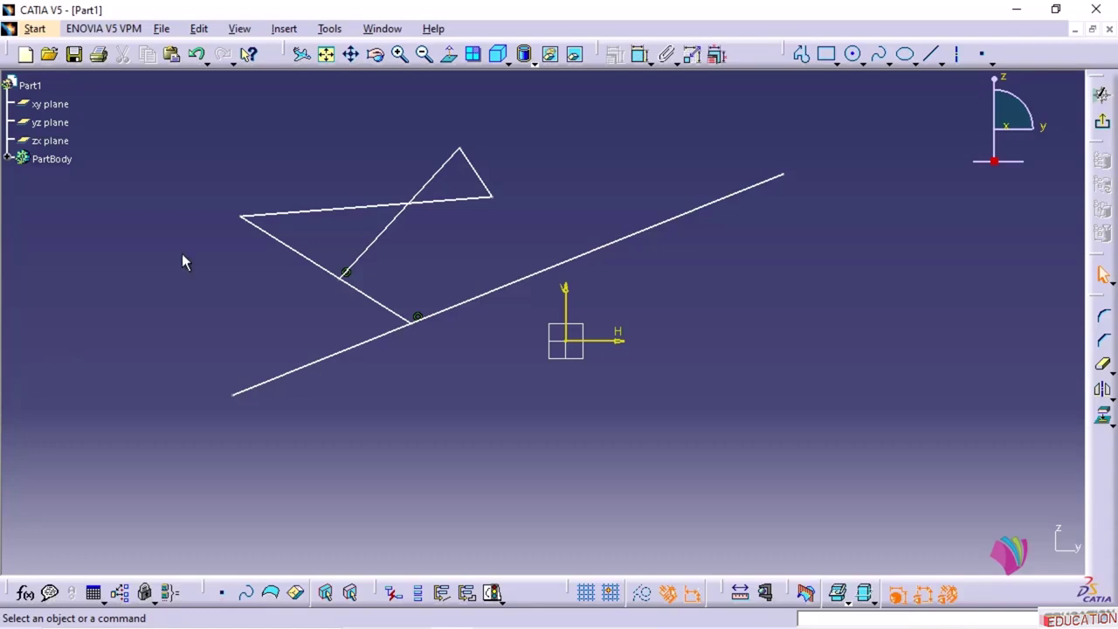
Show the sketch in the standard front, back and right views, one after another
{"action": "left_click", "coordinate": [508, 63]}
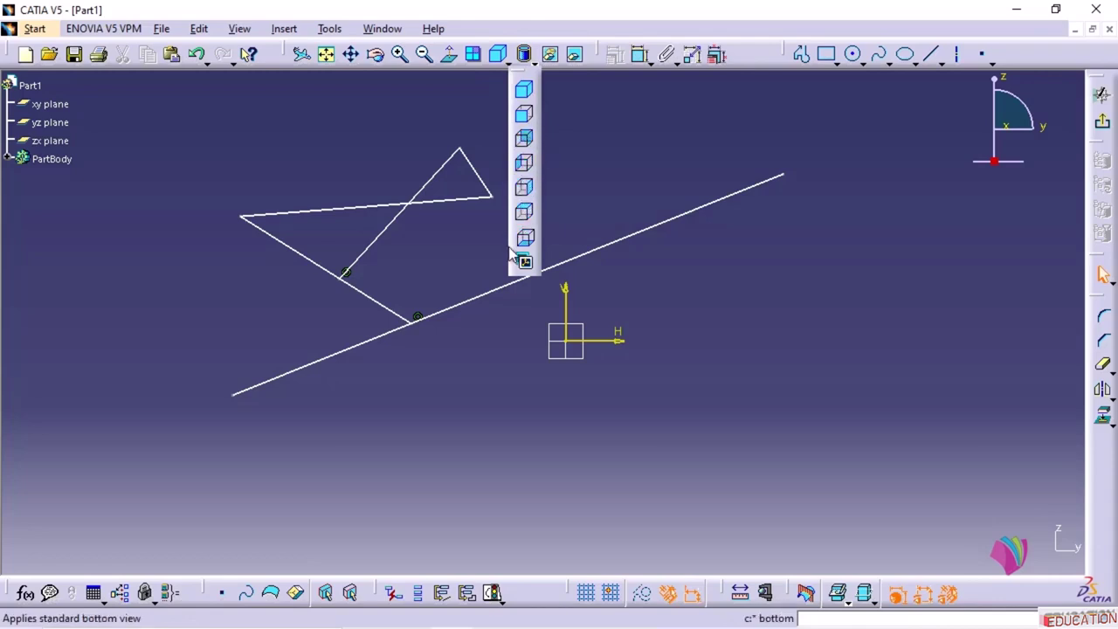
{"action": "left_click", "coordinate": [524, 117]}
{"action": "left_click", "coordinate": [508, 63]}
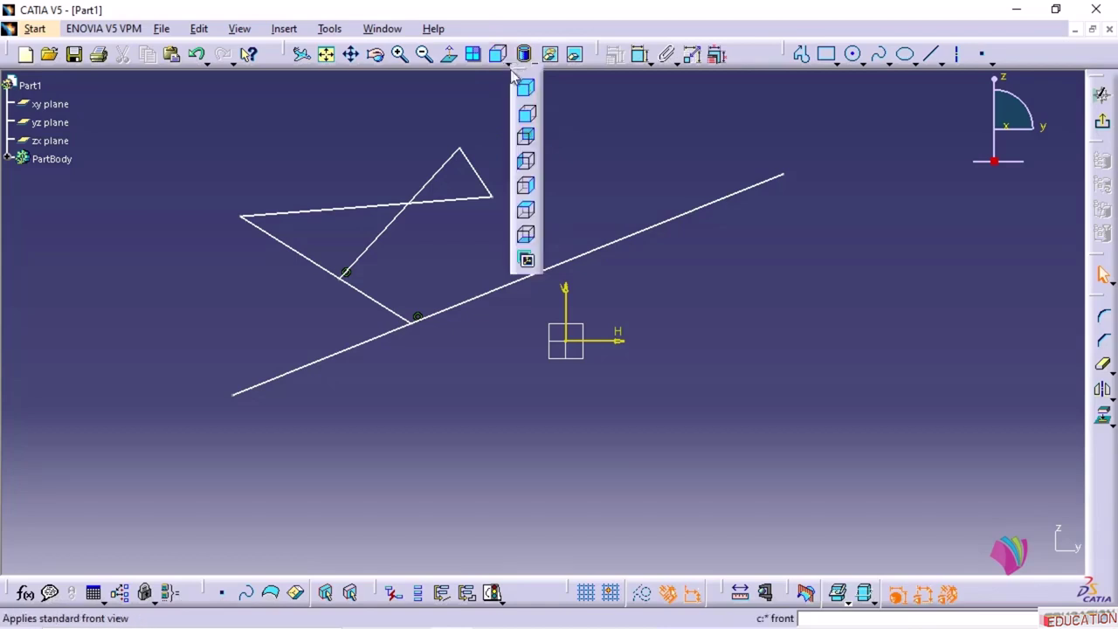
{"action": "left_click", "coordinate": [524, 142]}
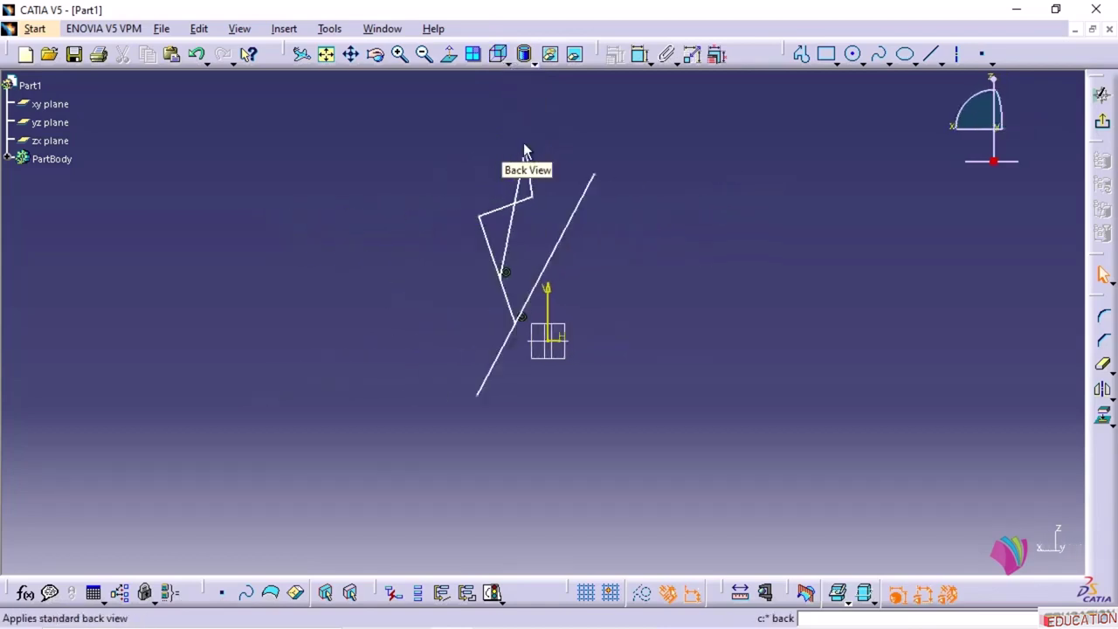
{"action": "left_click", "coordinate": [506, 61]}
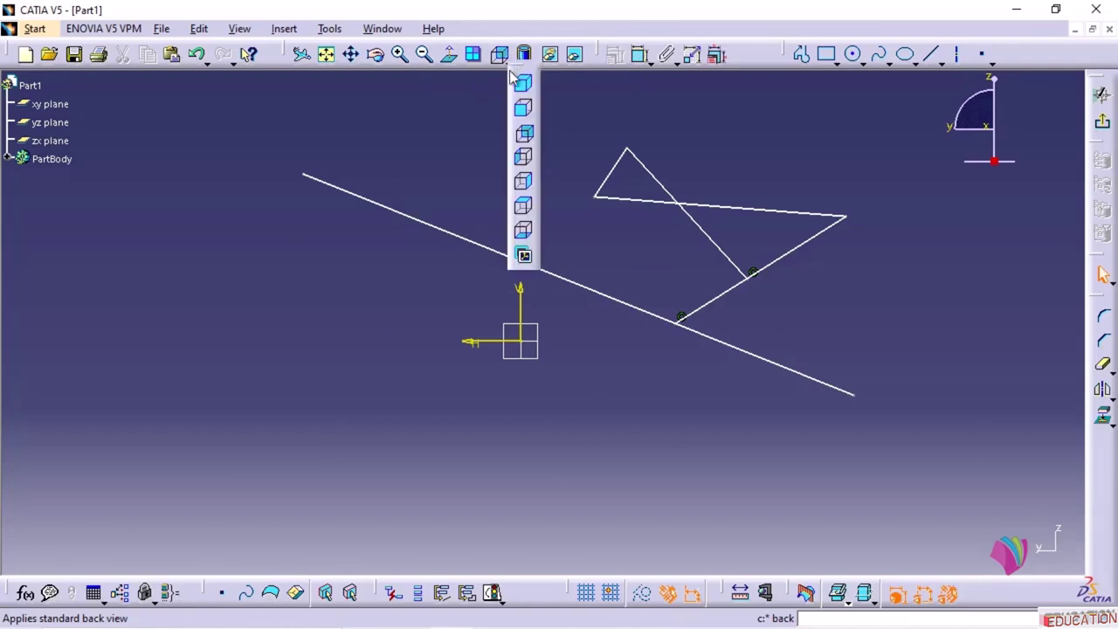
{"action": "left_click", "coordinate": [523, 183]}
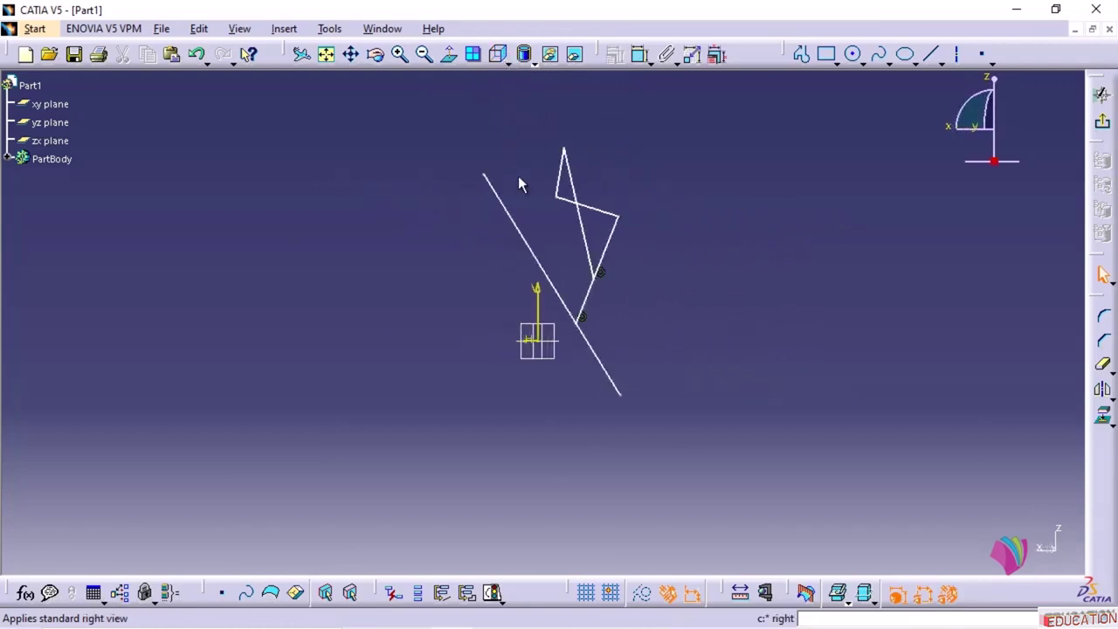
Show the sketch in the standard top and isometric views, and return to the front view
{"action": "left_click", "coordinate": [521, 59]}
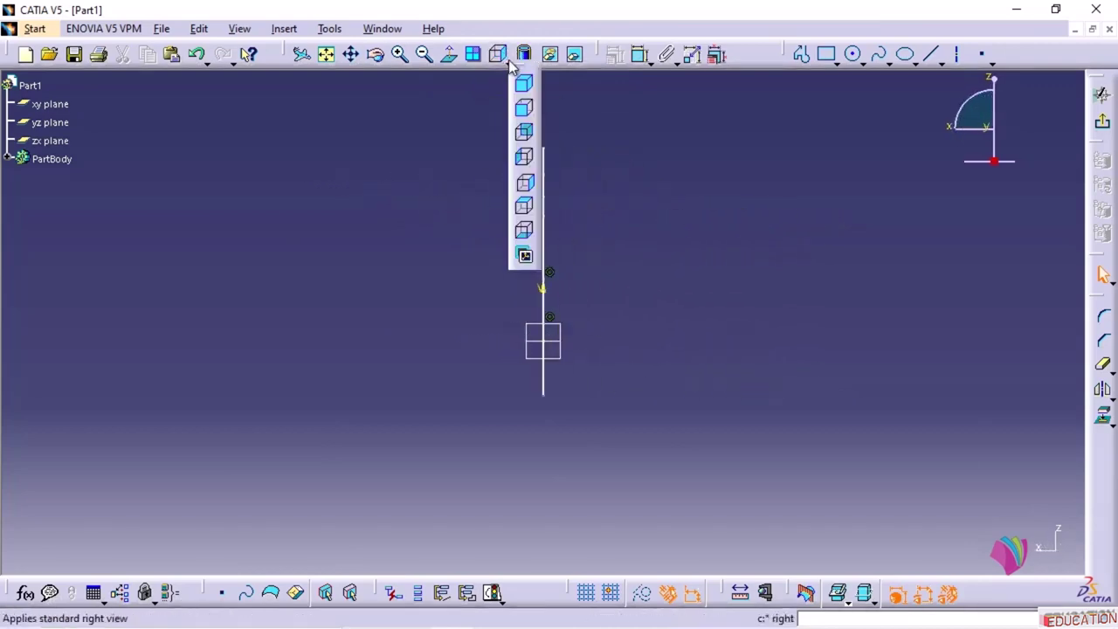
{"action": "left_click", "coordinate": [522, 210]}
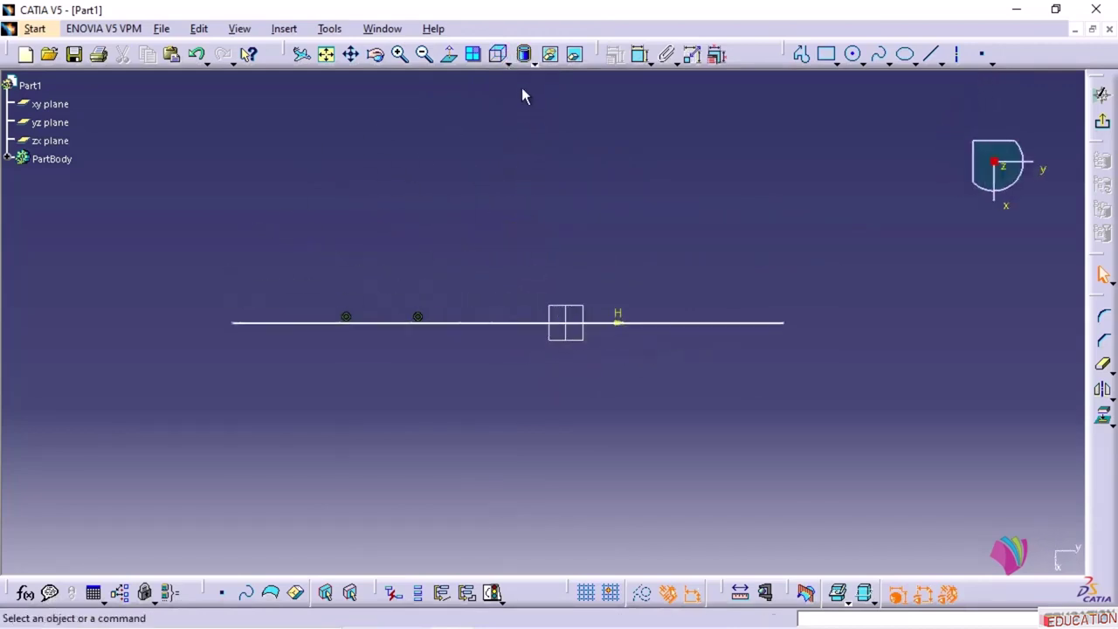
{"action": "left_click", "coordinate": [520, 60]}
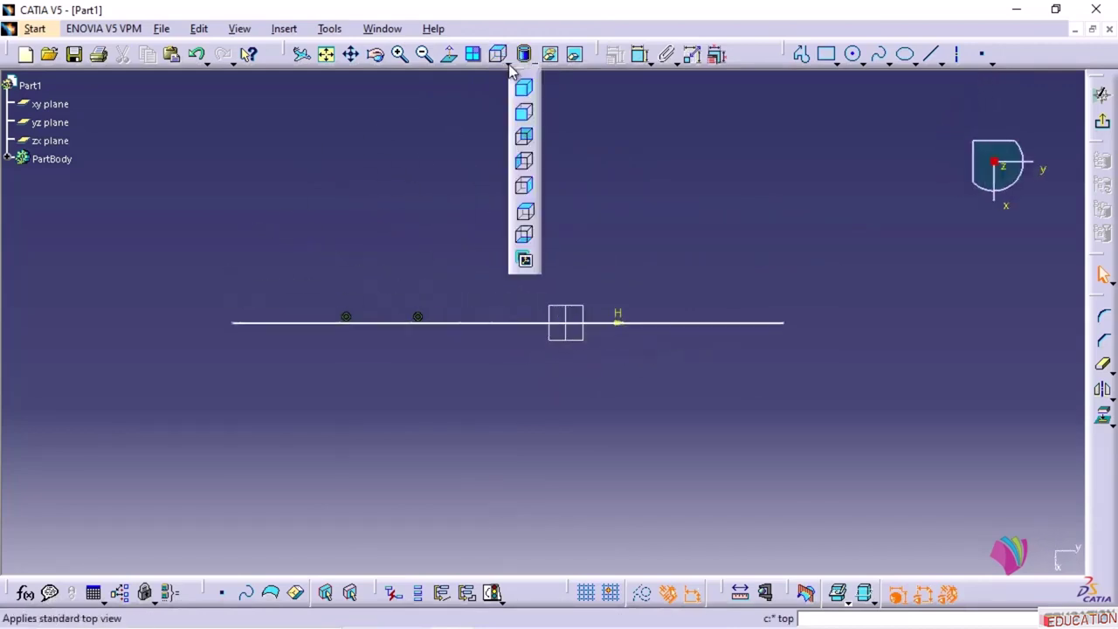
{"action": "left_click", "coordinate": [534, 144]}
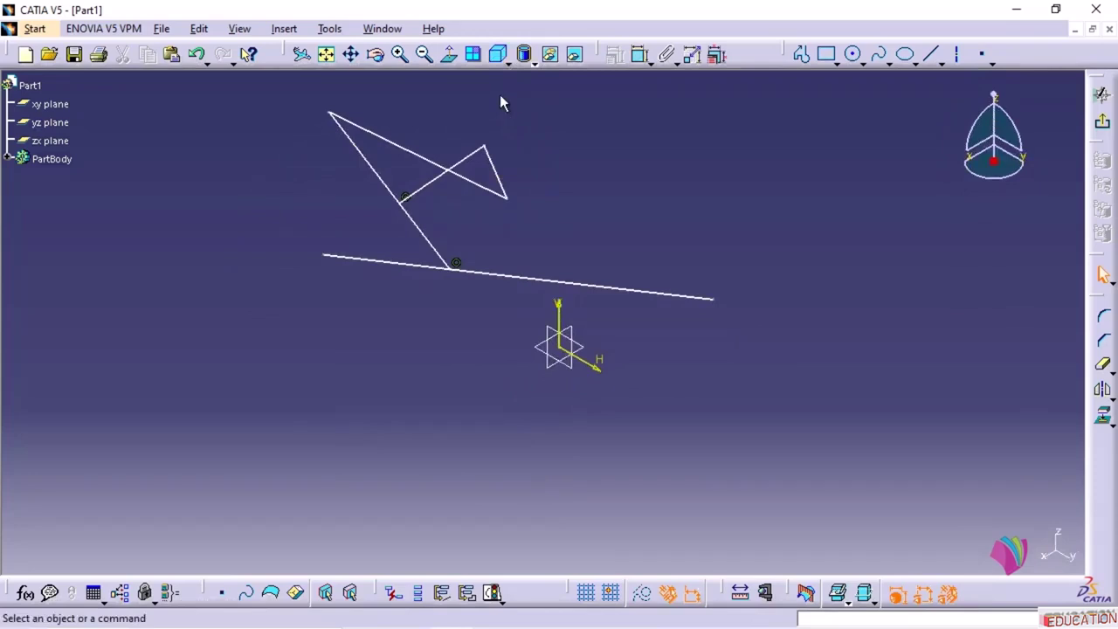
{"action": "left_click", "coordinate": [525, 58]}
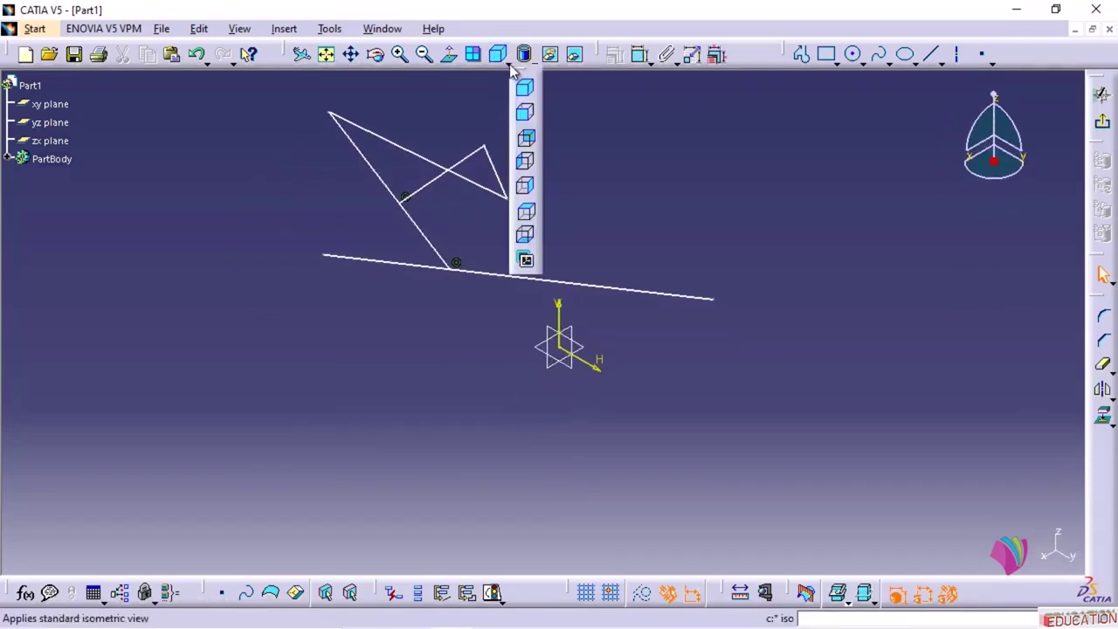
{"action": "left_click", "coordinate": [524, 113]}
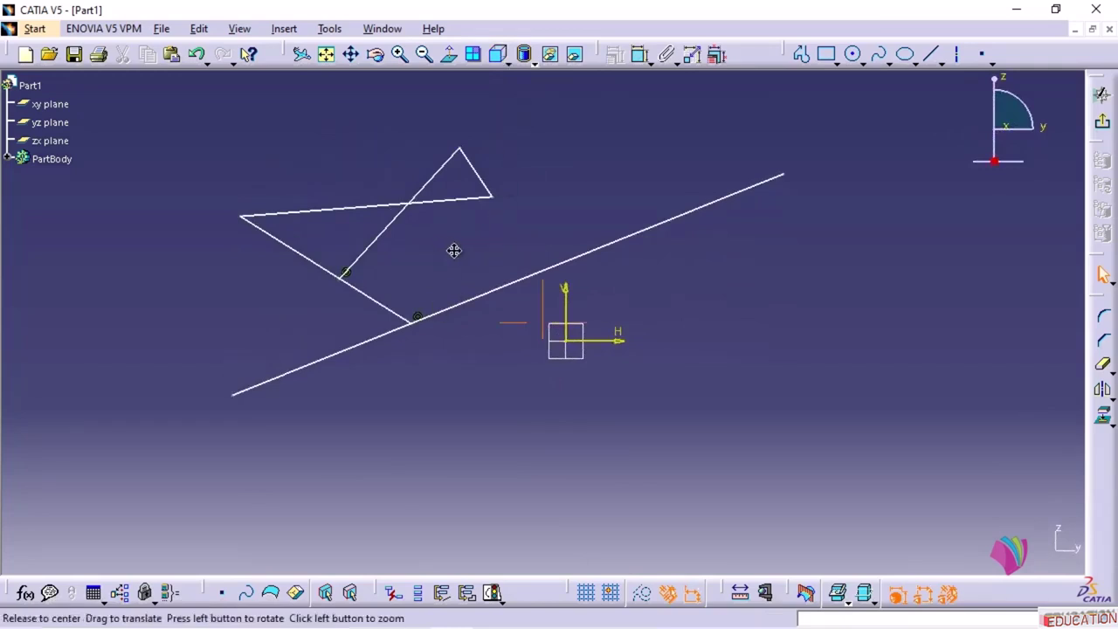
{"action": "middle_click_drag", "start_coordinate": [451, 254], "coordinate": [480, 305]}
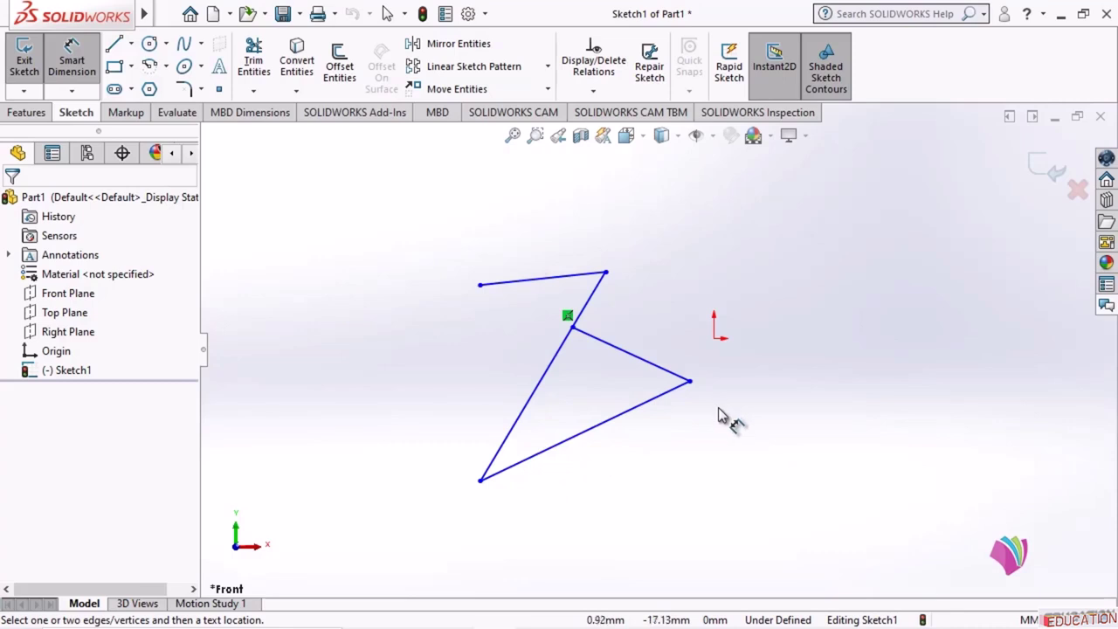
Switch to SOLIDWORKS, pan the view of the sketch, and zoom it in and out repeatedly
{"action": "middle_click_drag", "start_coordinate": [717, 409], "coordinate": [716, 400], "text": "ctrl"}
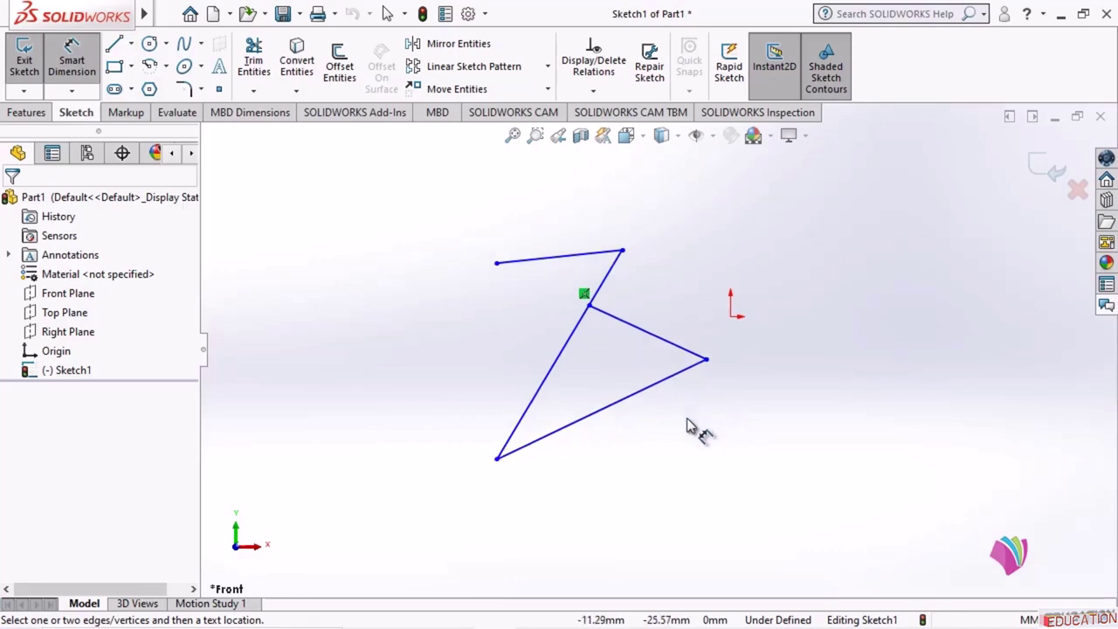
{"action": "mouse_move", "coordinate": [688, 426]}
{"action": "middle_mouse_down", "text": "ctrl"}
{"action": "mouse_move", "coordinate": [666, 437]}
{"action": "mouse_move", "coordinate": [594, 414]}
{"action": "mouse_move", "coordinate": [617, 379]}
{"action": "mouse_move", "coordinate": [703, 454]}
{"action": "mouse_move", "coordinate": [631, 355]}
{"action": "mouse_move", "coordinate": [690, 467]}
{"action": "mouse_move", "coordinate": [598, 404]}
{"action": "middle_mouse_up", "text": "ctrl"}
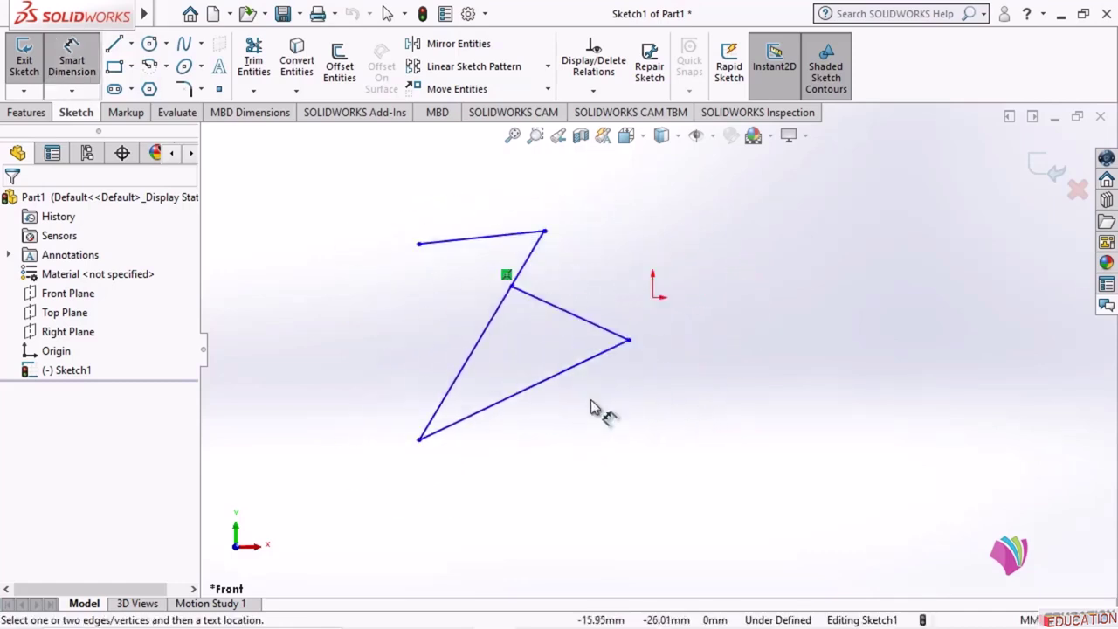
{"action": "scroll", "coordinate": [590, 393], "scroll_direction": "up", "scroll_amount": 4}
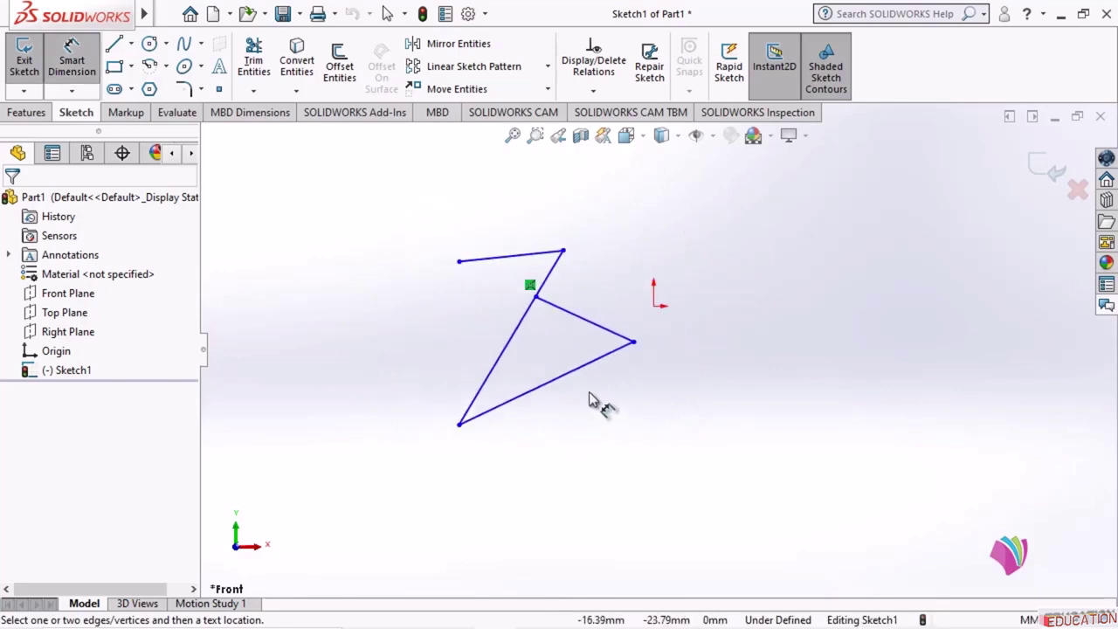
{"action": "scroll", "coordinate": [531, 324], "scroll_direction": "down", "scroll_amount": 4}
{"action": "scroll", "coordinate": [664, 346], "scroll_direction": "up", "scroll_amount": 4}
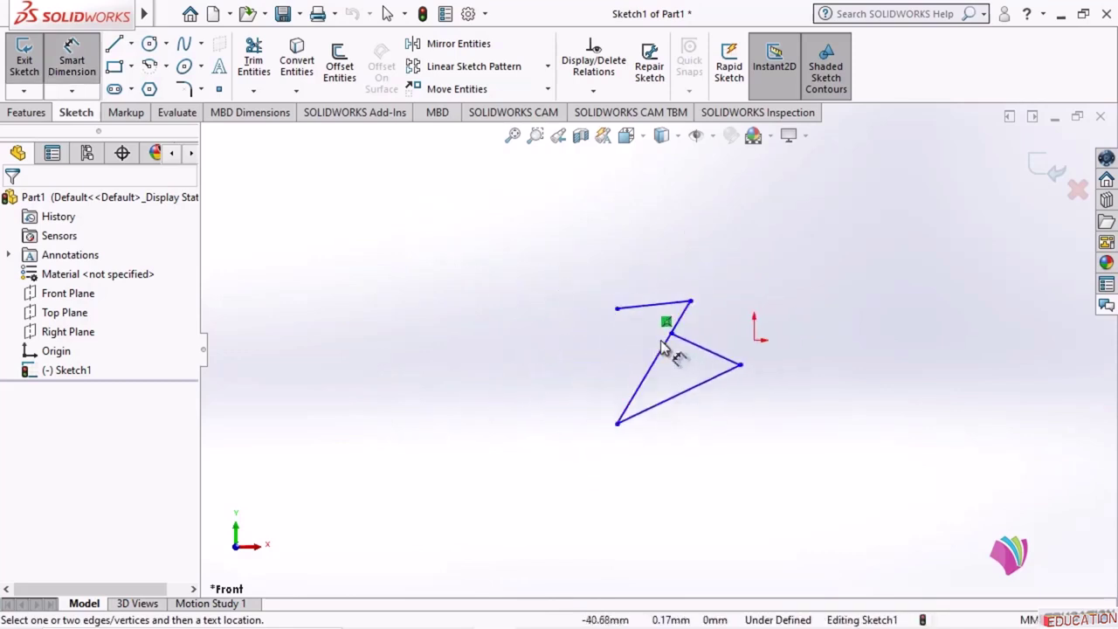
{"action": "scroll", "coordinate": [772, 366], "scroll_direction": "down", "scroll_amount": 4}
{"action": "scroll", "coordinate": [476, 353], "scroll_direction": "up", "scroll_amount": 4}
{"action": "scroll", "coordinate": [624, 358], "scroll_direction": "down", "scroll_amount": 3}
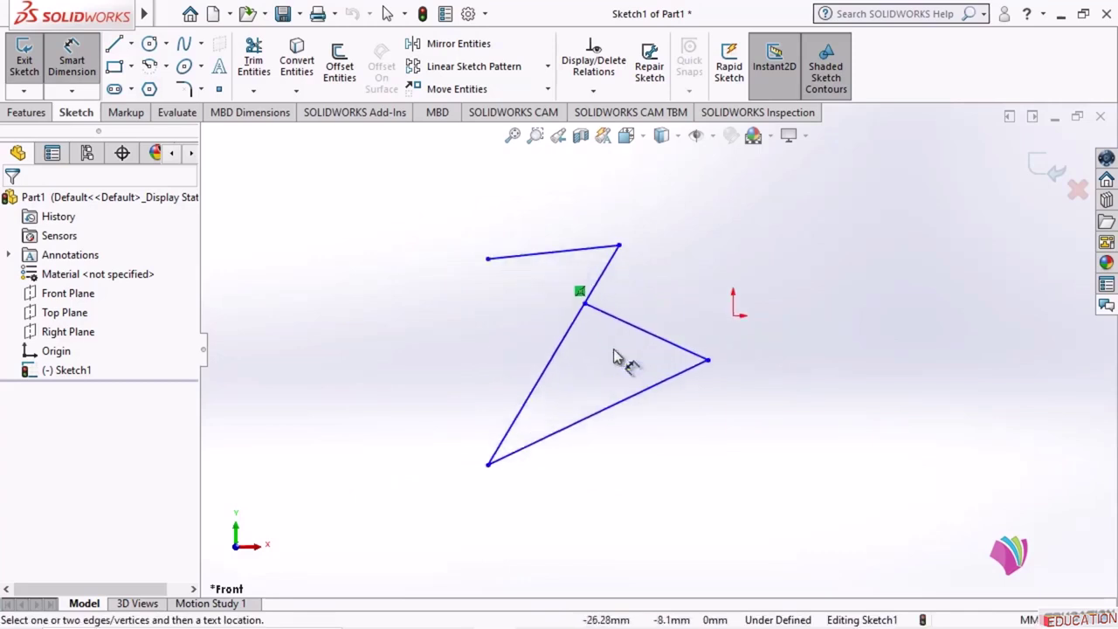
{"action": "scroll", "coordinate": [581, 342], "scroll_direction": "up", "scroll_amount": 4}
{"action": "scroll", "coordinate": [609, 352], "scroll_direction": "down", "scroll_amount": 4}
{"action": "scroll", "coordinate": [585, 353], "scroll_direction": "up", "scroll_amount": 3}
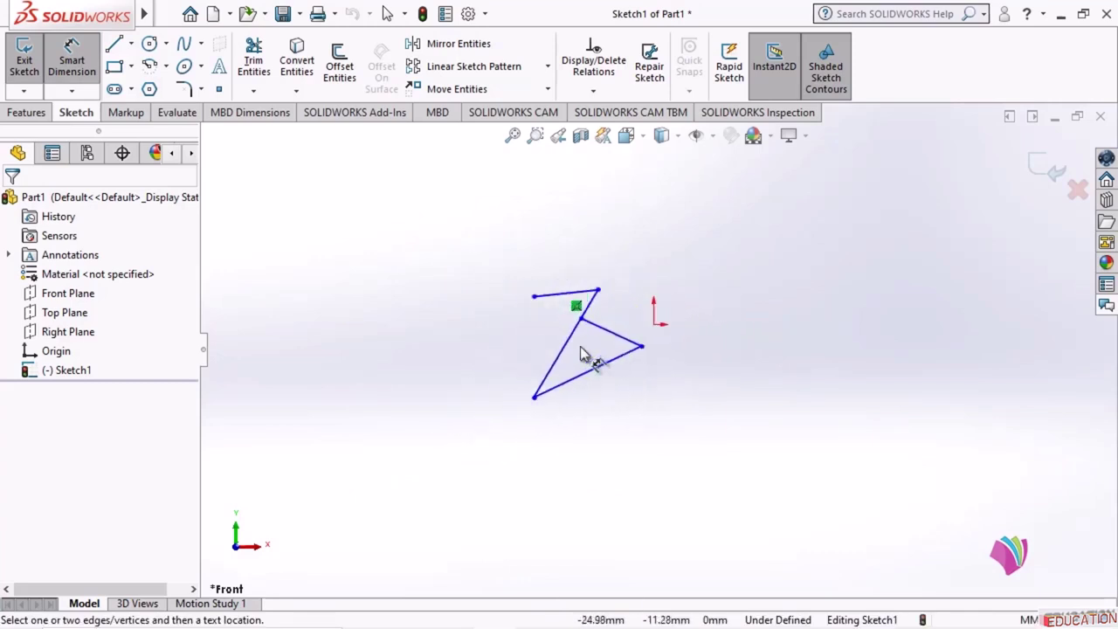
{"action": "scroll", "coordinate": [590, 351], "scroll_direction": "down", "scroll_amount": 3}
{"action": "scroll", "coordinate": [598, 349], "scroll_direction": "up", "scroll_amount": 3}
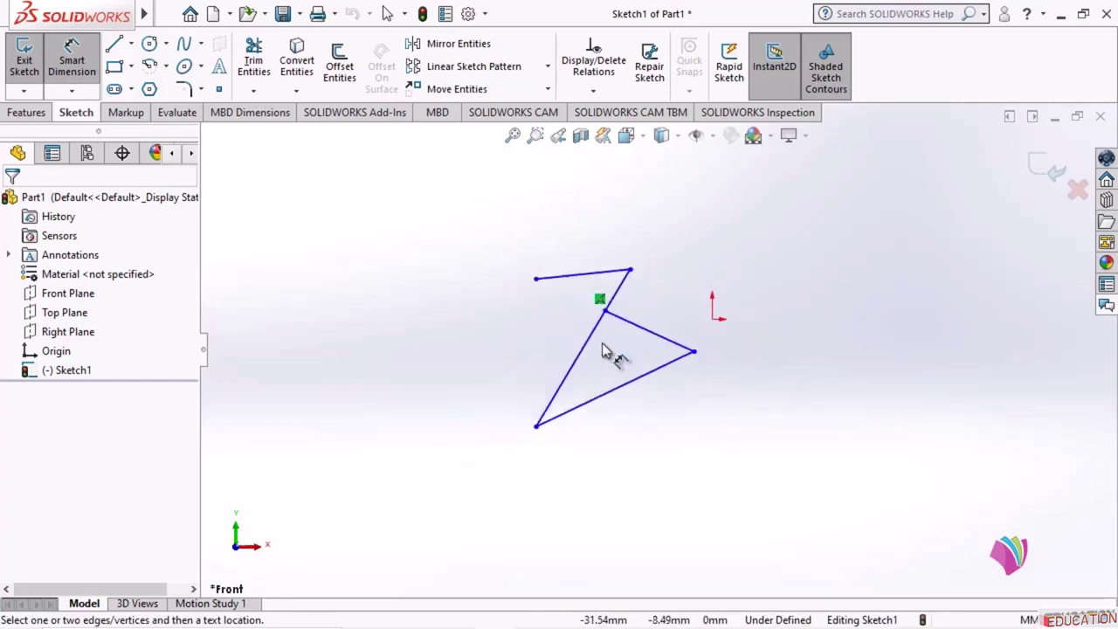
Zoom in closely on the junction where one sketch line meets the long slanted line, and zoom back out to the whole sketch
{"action": "left_click", "coordinate": [614, 318]}
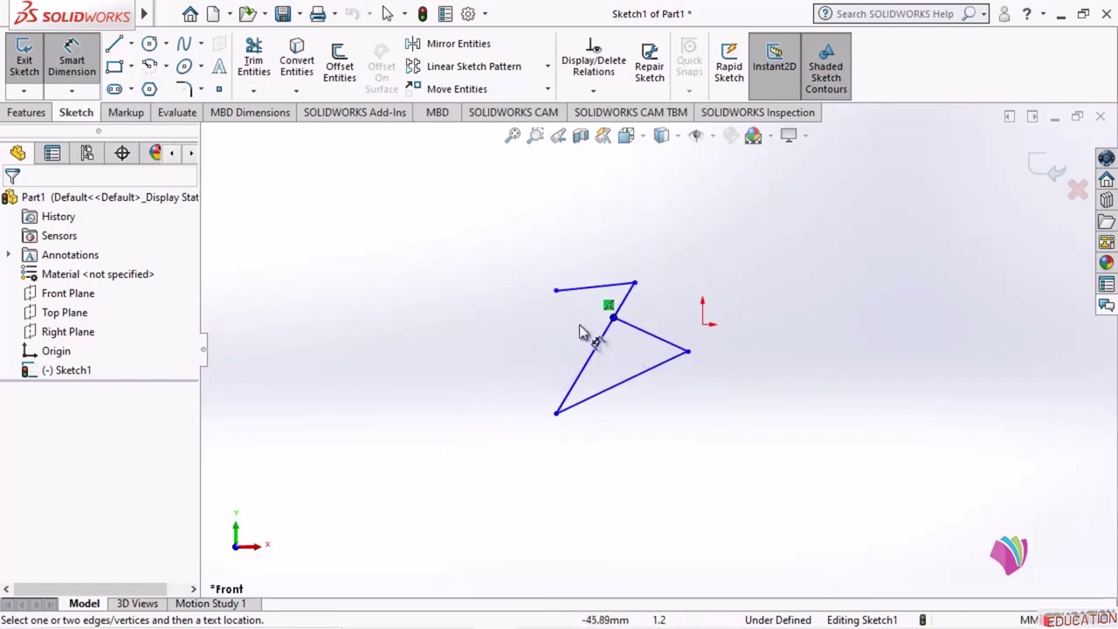
{"action": "scroll", "coordinate": [363, 237], "scroll_direction": "down", "scroll_amount": 2}
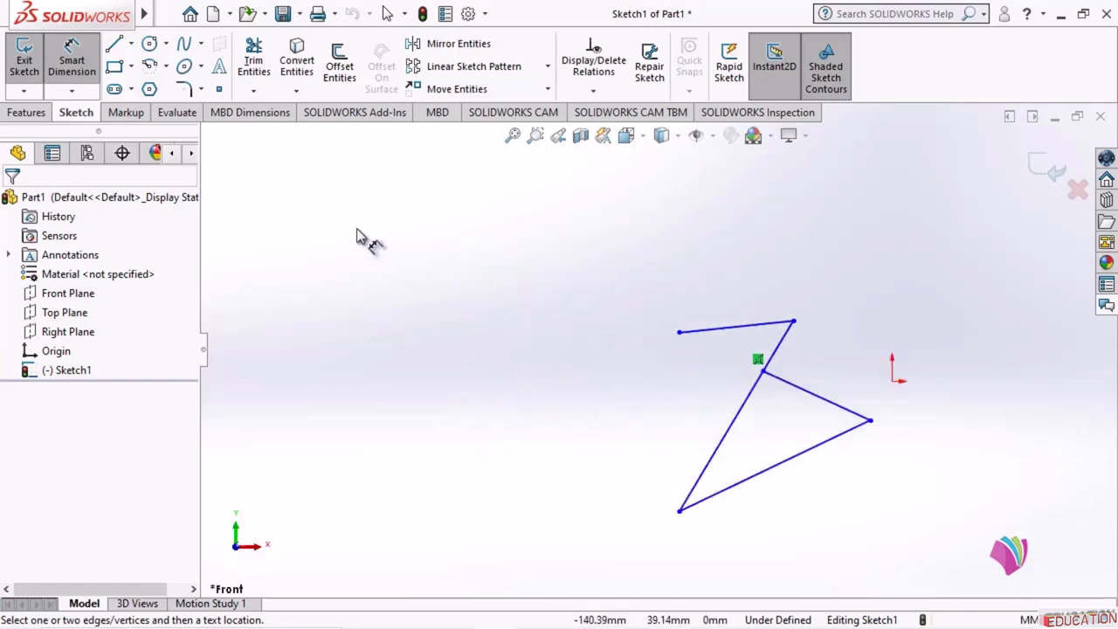
{"action": "scroll", "coordinate": [360, 237], "scroll_direction": "up", "scroll_amount": 4}
{"action": "scroll", "coordinate": [364, 241], "scroll_direction": "down", "scroll_amount": 1}
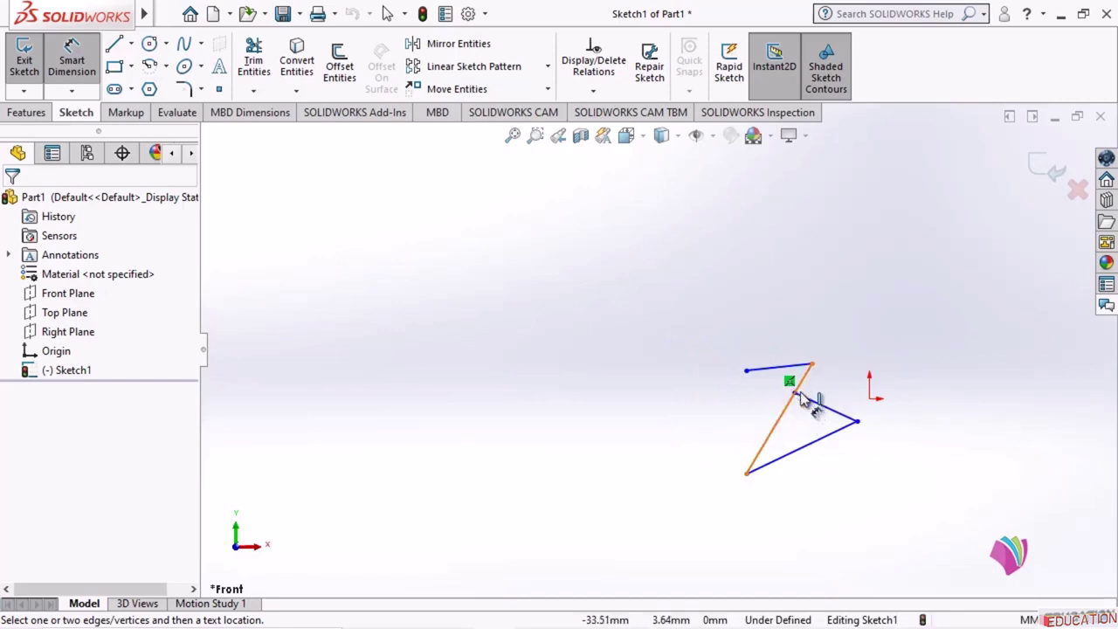
{"action": "key", "text": "z"}
{"action": "key", "text": "z"}
{"action": "scroll", "coordinate": [768, 388], "scroll_direction": "down", "scroll_amount": 8}
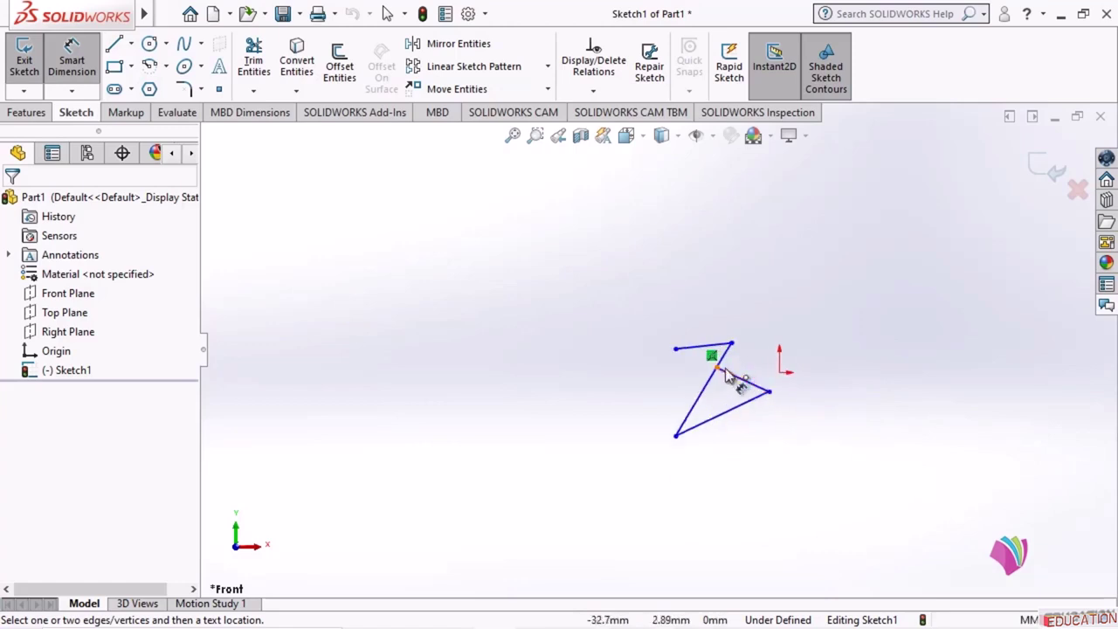
{"action": "scroll", "coordinate": [685, 366], "scroll_direction": "down", "scroll_amount": 5}
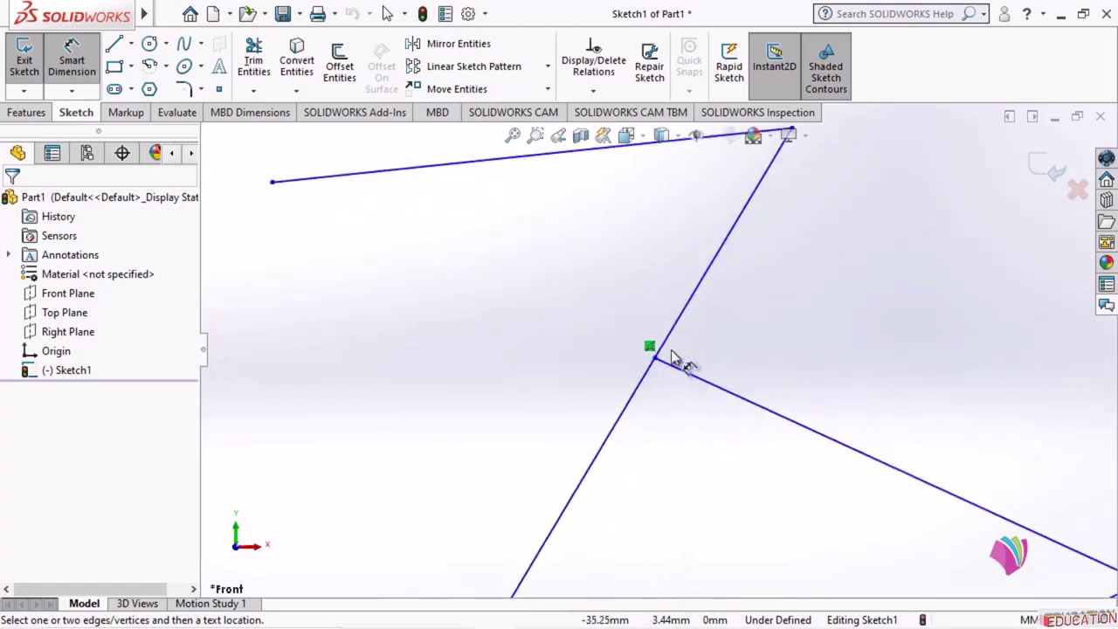
{"action": "scroll", "coordinate": [672, 358], "scroll_direction": "up", "scroll_amount": 6}
{"action": "scroll", "coordinate": [677, 356], "scroll_direction": "up", "scroll_amount": 4}
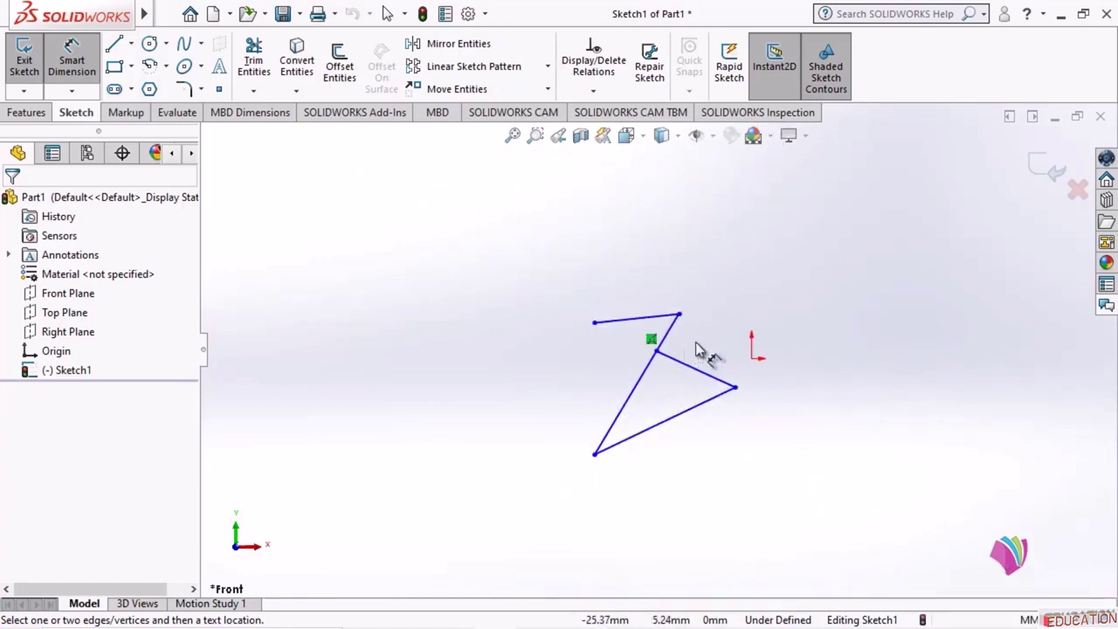
{"action": "scroll", "coordinate": [685, 362], "scroll_direction": "down", "scroll_amount": 2}
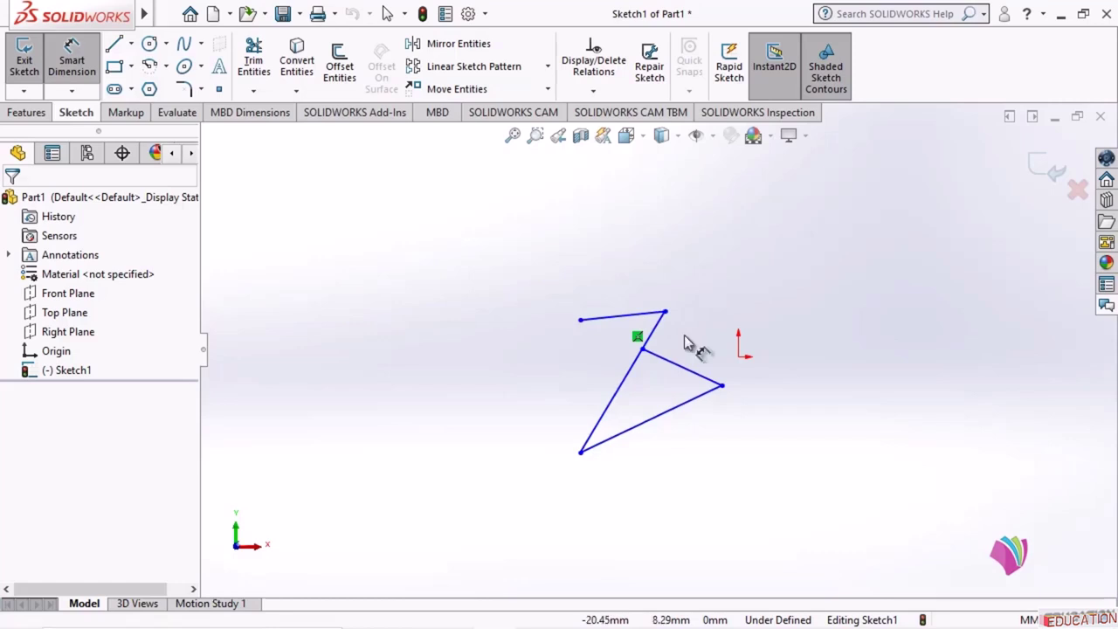
Rotate the sketch view to an oblique angle, examine the view orientation options, and realign it with Normal To
{"action": "mouse_move", "coordinate": [698, 349]}
{"action": "middle_mouse_down"}
{"action": "mouse_move", "coordinate": [679, 352]}
{"action": "mouse_move", "coordinate": [659, 379]}
{"action": "mouse_move", "coordinate": [607, 358]}
{"action": "mouse_move", "coordinate": [617, 279]}
{"action": "mouse_move", "coordinate": [689, 229]}
{"action": "mouse_move", "coordinate": [806, 282]}
{"action": "mouse_move", "coordinate": [731, 386]}
{"action": "mouse_move", "coordinate": [609, 317]}
{"action": "mouse_move", "coordinate": [676, 252]}
{"action": "mouse_move", "coordinate": [838, 227]}
{"action": "mouse_move", "coordinate": [649, 355]}
{"action": "mouse_move", "coordinate": [621, 292]}
{"action": "mouse_move", "coordinate": [661, 375]}
{"action": "mouse_move", "coordinate": [641, 307]}
{"action": "mouse_move", "coordinate": [719, 269]}
{"action": "mouse_move", "coordinate": [606, 239]}
{"action": "mouse_move", "coordinate": [673, 354]}
{"action": "mouse_move", "coordinate": [657, 331]}
{"action": "middle_mouse_up"}
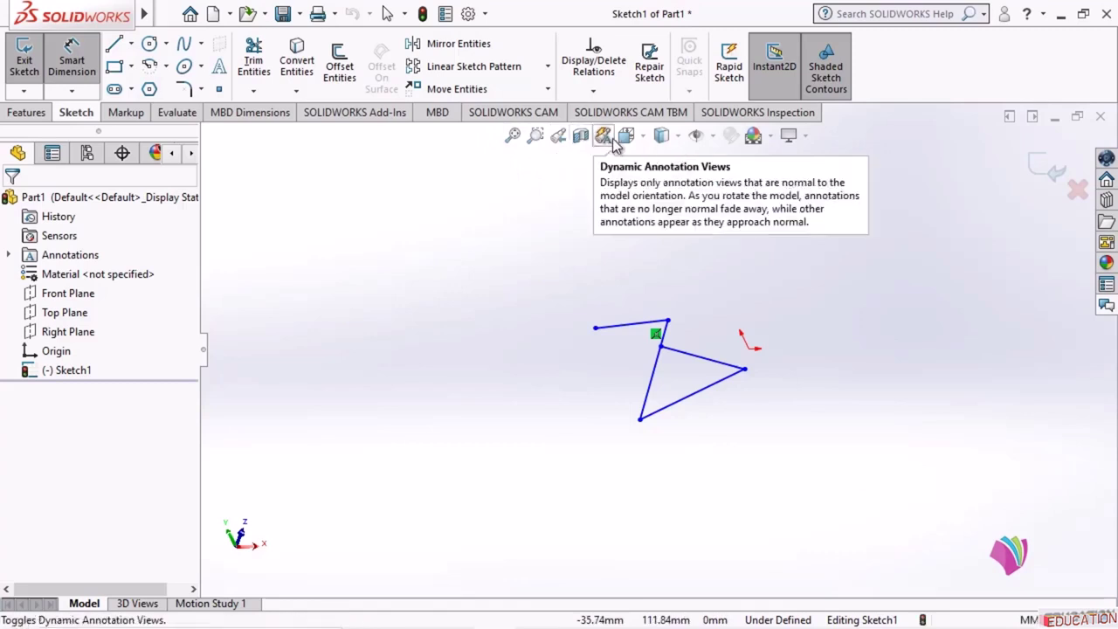
{"action": "left_click", "coordinate": [646, 140]}
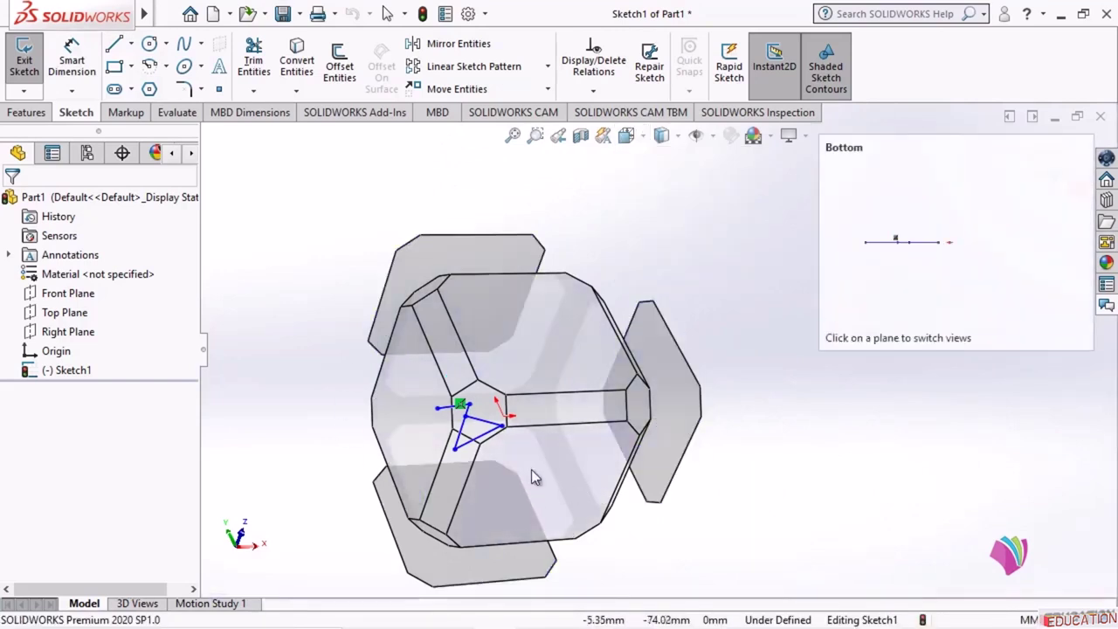
{"action": "left_click", "coordinate": [645, 136]}
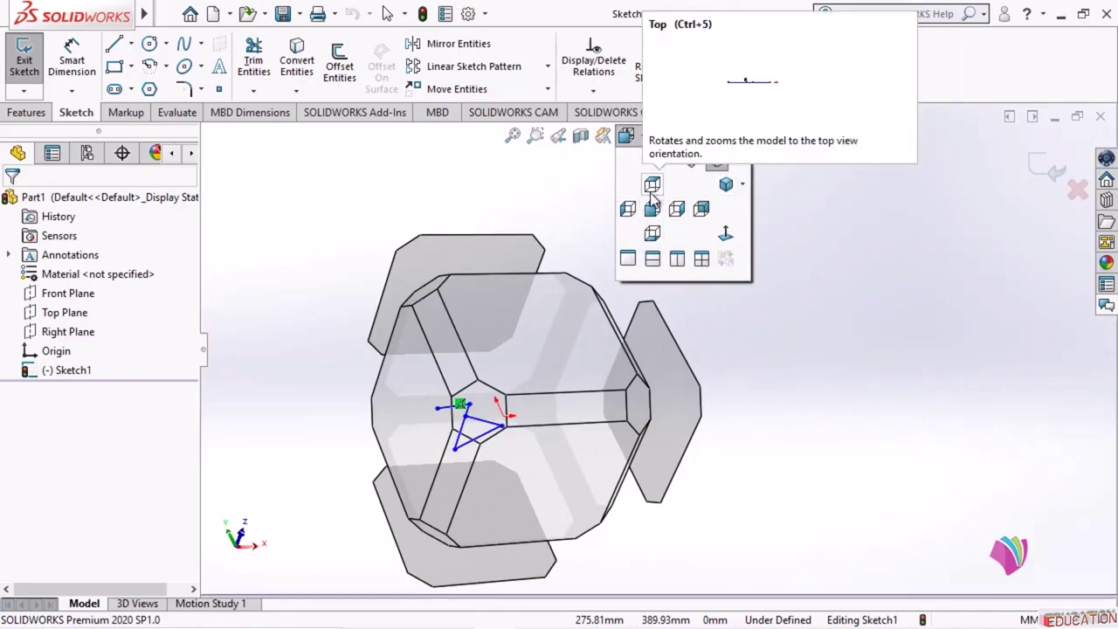
{"action": "left_click", "coordinate": [743, 186]}
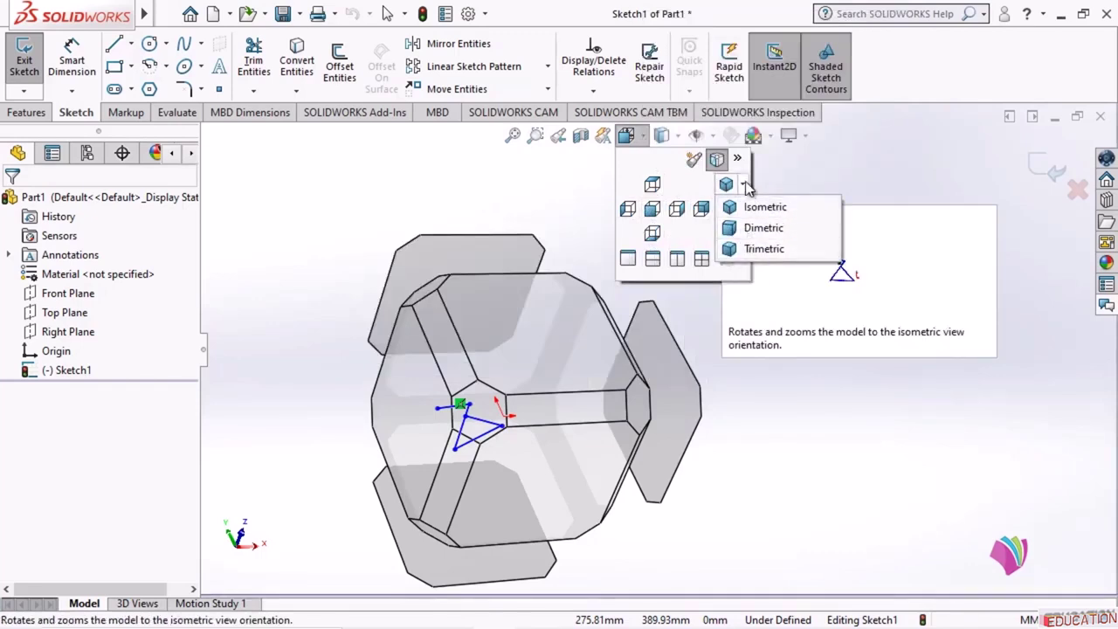
{"action": "left_click", "coordinate": [701, 180]}
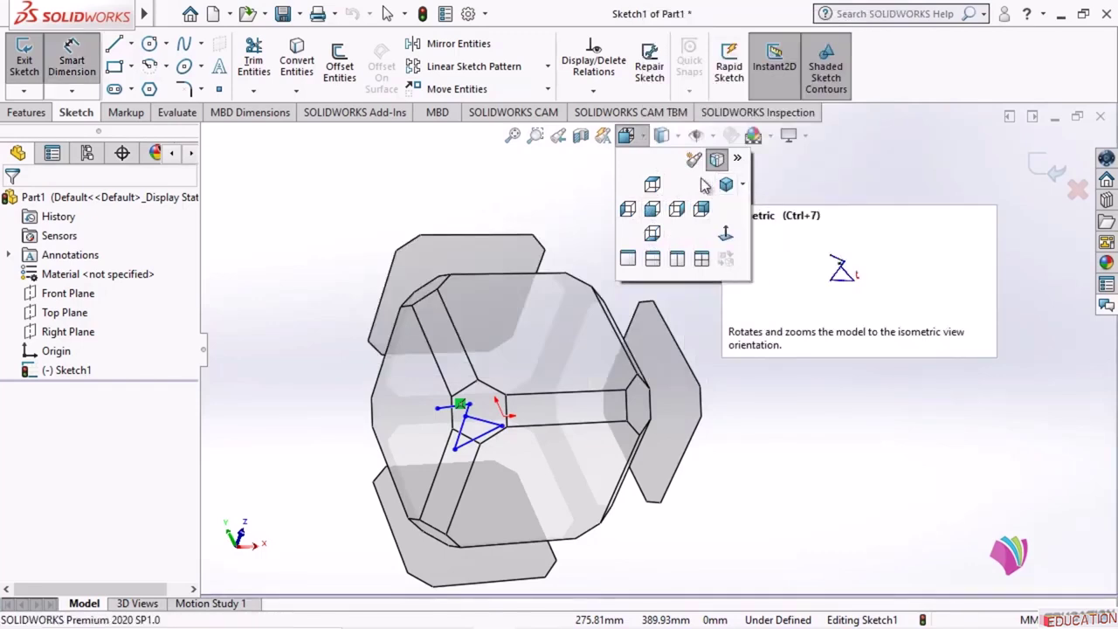
{"action": "left_click", "coordinate": [726, 234]}
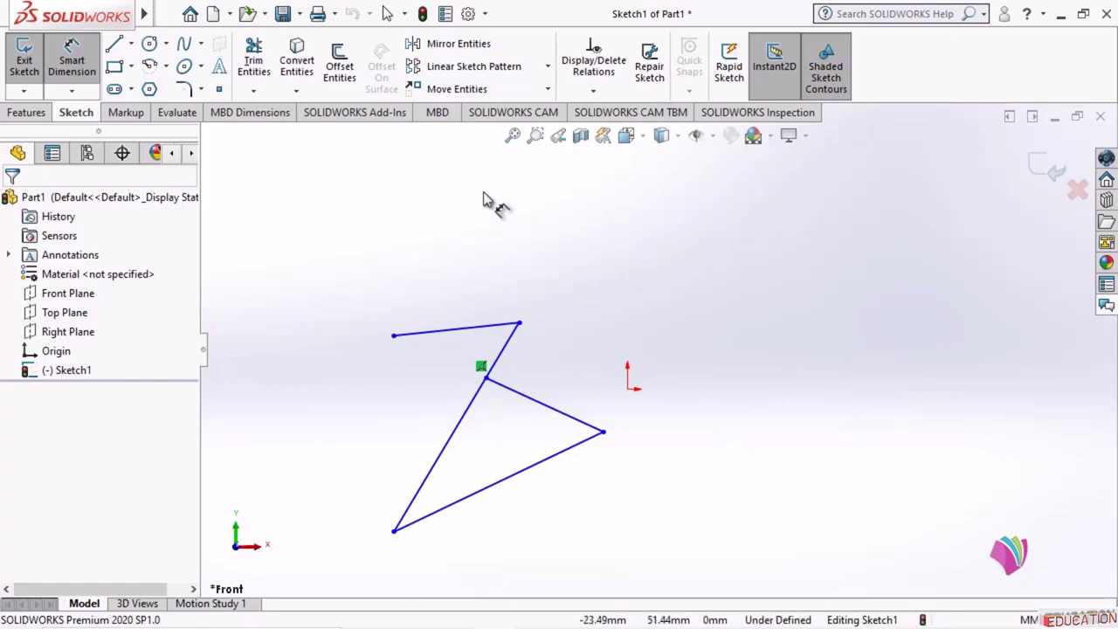
Show the sketch in the standard Top view and switch it to the Left view
{"action": "left_click", "coordinate": [638, 135]}
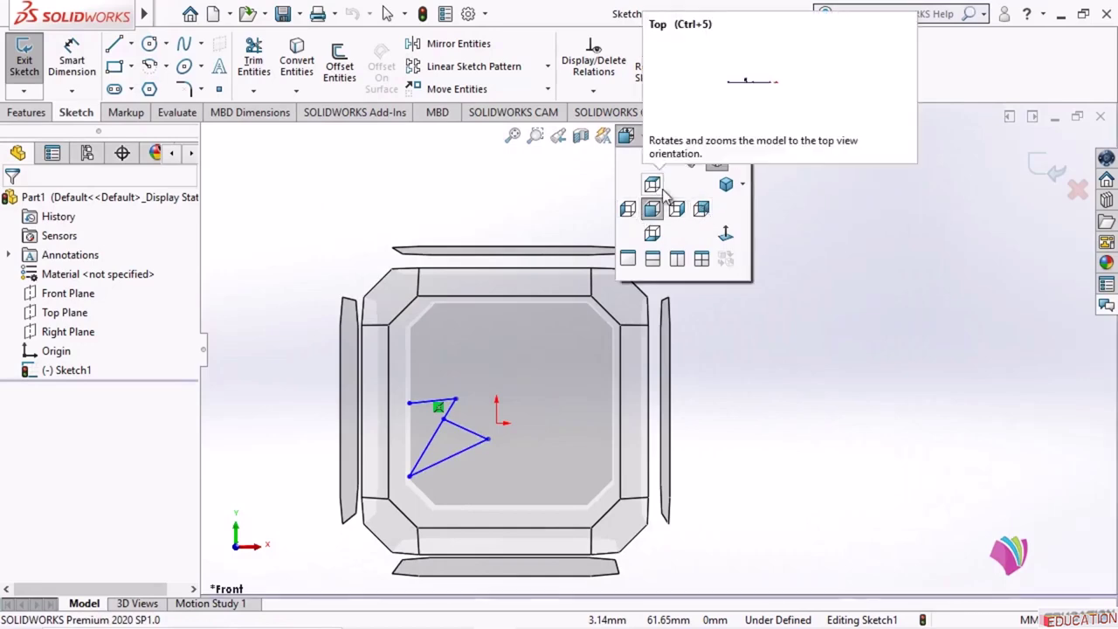
{"action": "left_click", "coordinate": [652, 186]}
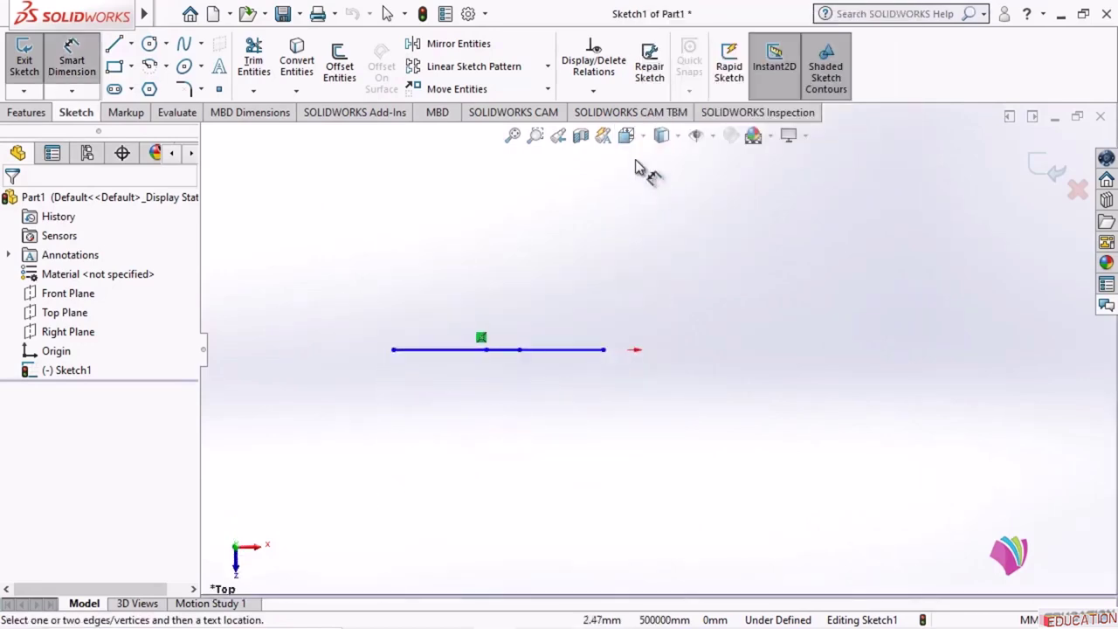
{"action": "left_click", "coordinate": [643, 136]}
{"action": "left_click", "coordinate": [627, 208]}
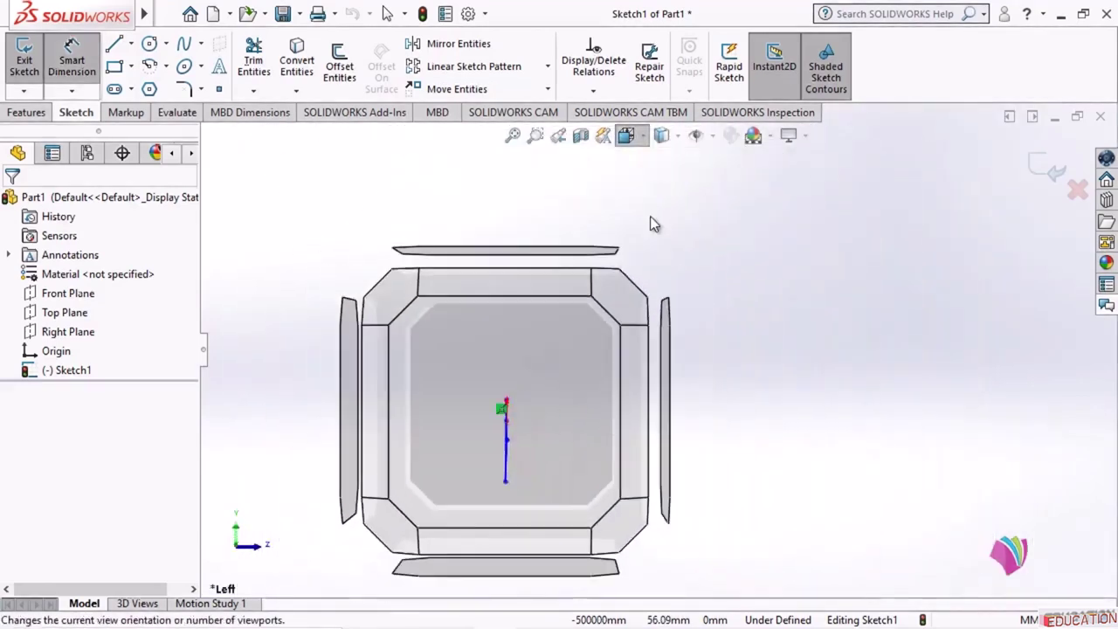
Show the sketch in the standard Right view and realign it with Normal To
{"action": "left_click", "coordinate": [647, 137]}
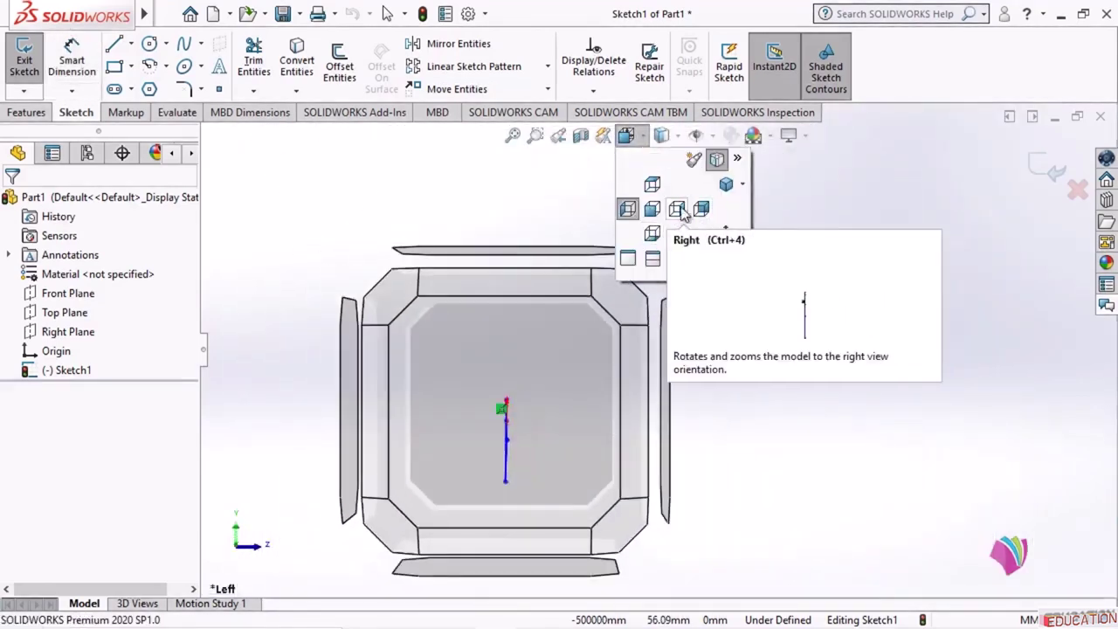
{"action": "left_click", "coordinate": [673, 208]}
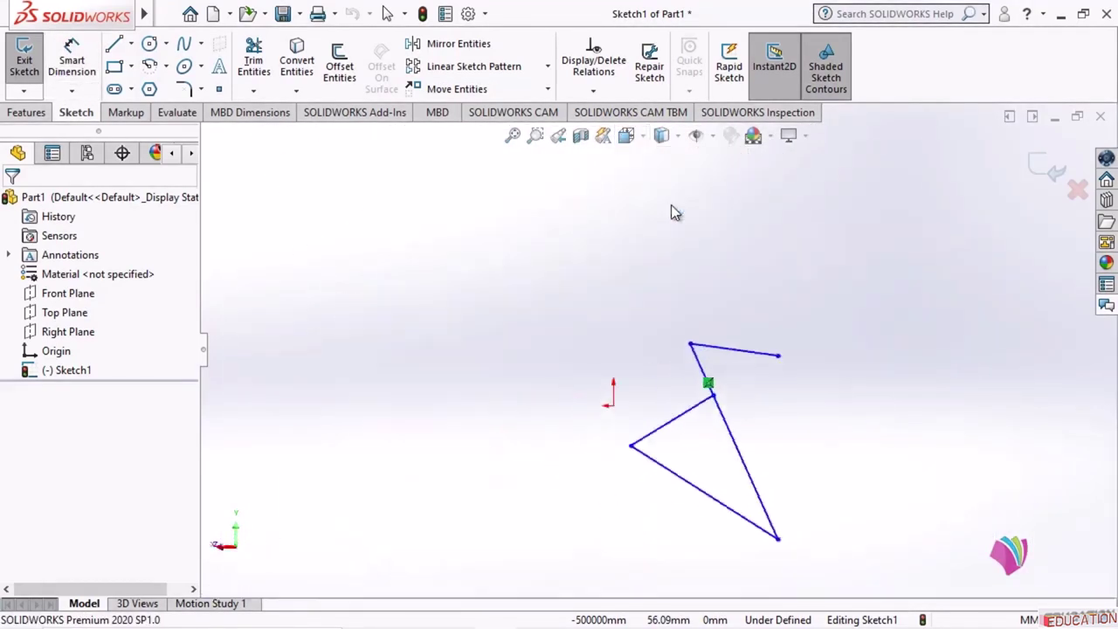
{"action": "left_click", "coordinate": [643, 138]}
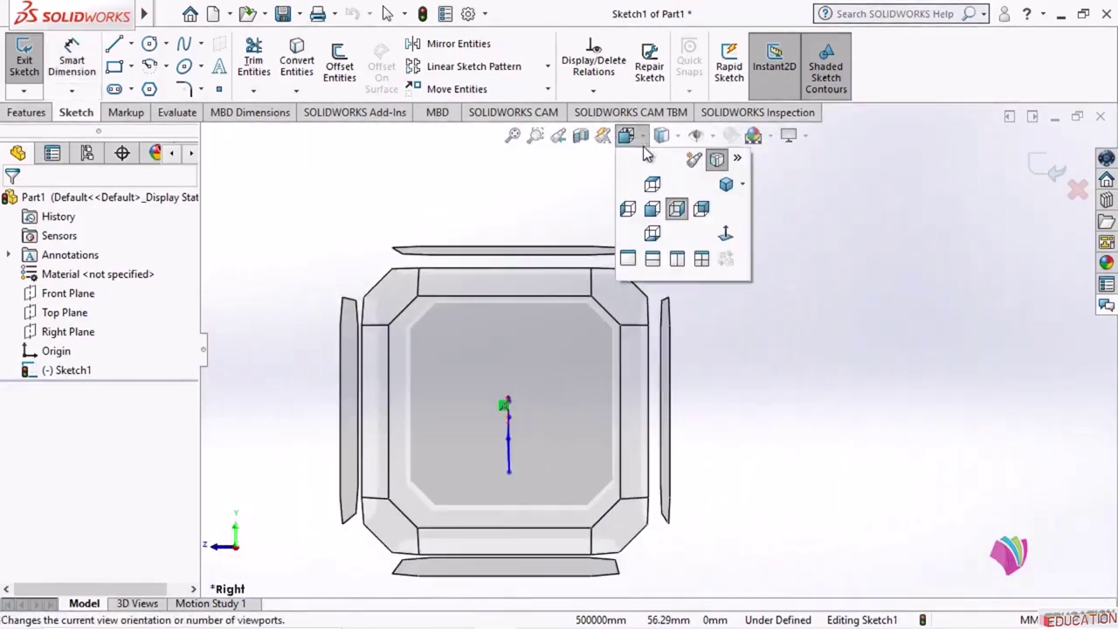
{"action": "left_click", "coordinate": [726, 233]}
{"action": "key", "text": "d"}
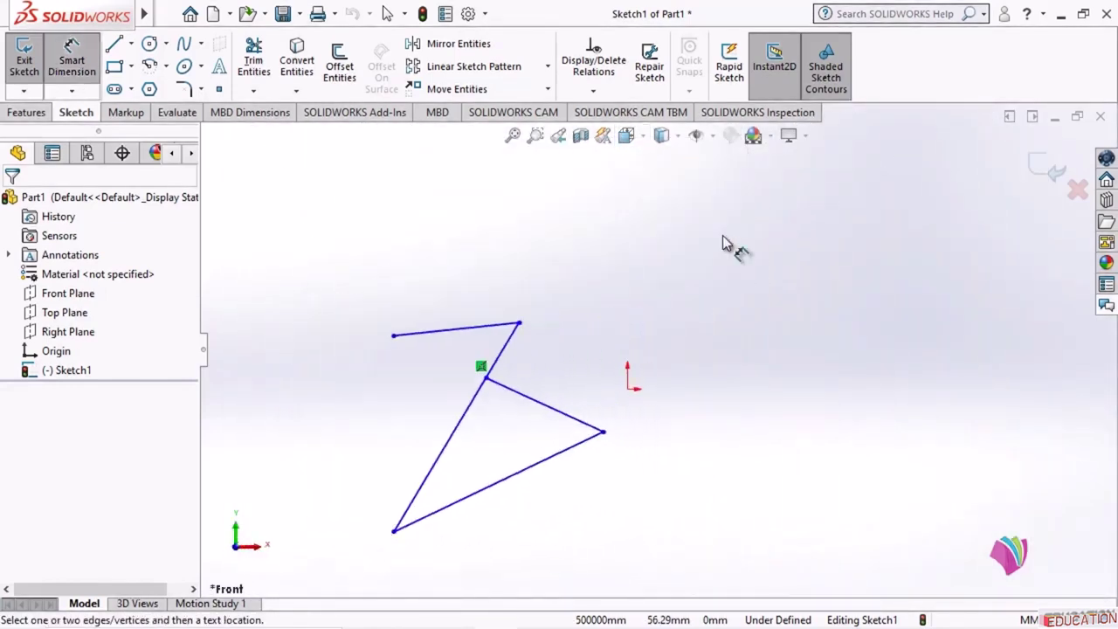
Rotate the View Selector cube and orient the sketch to its isometric corner face
{"action": "left_click", "coordinate": [643, 138]}
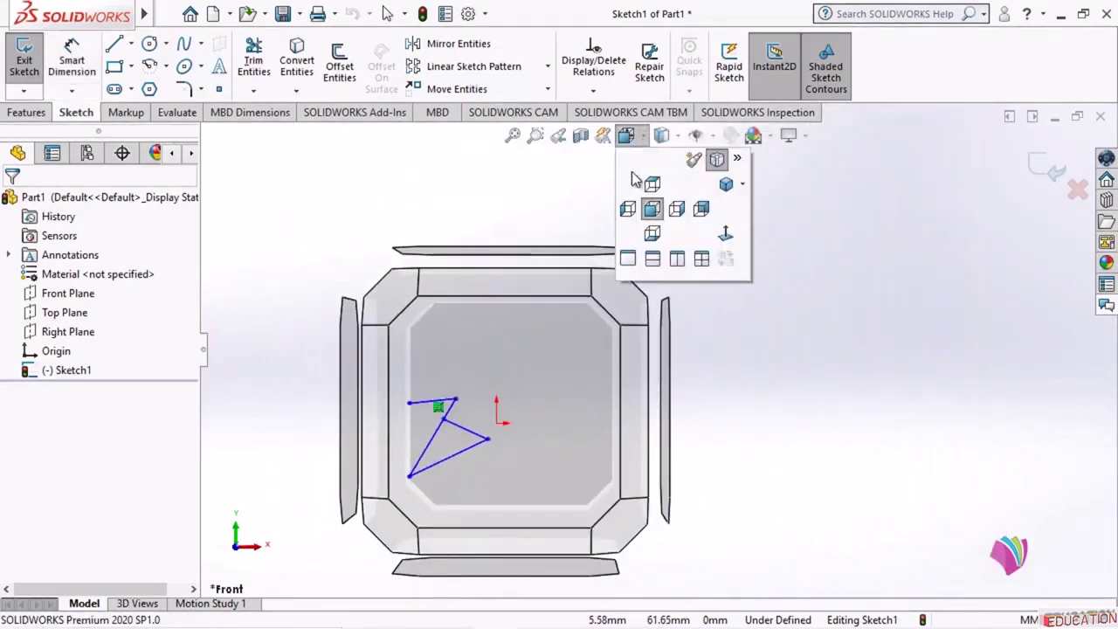
{"action": "mouse_move", "coordinate": [543, 409]}
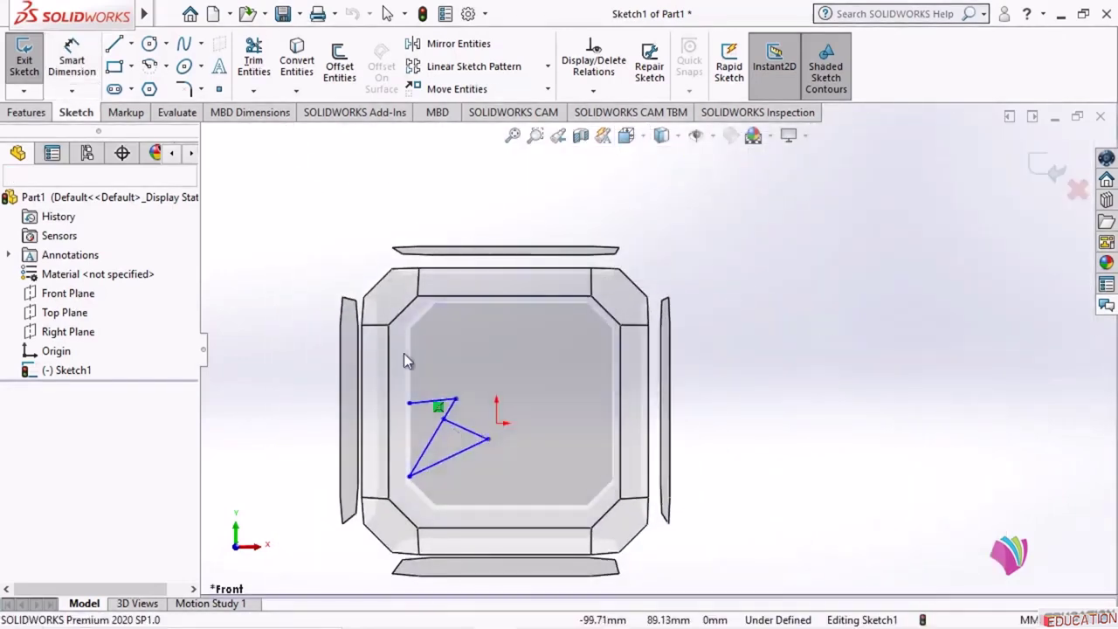
{"action": "middle_click_drag", "start_coordinate": [601, 208], "coordinate": [564, 245]}
{"action": "mouse_move", "coordinate": [498, 402]}
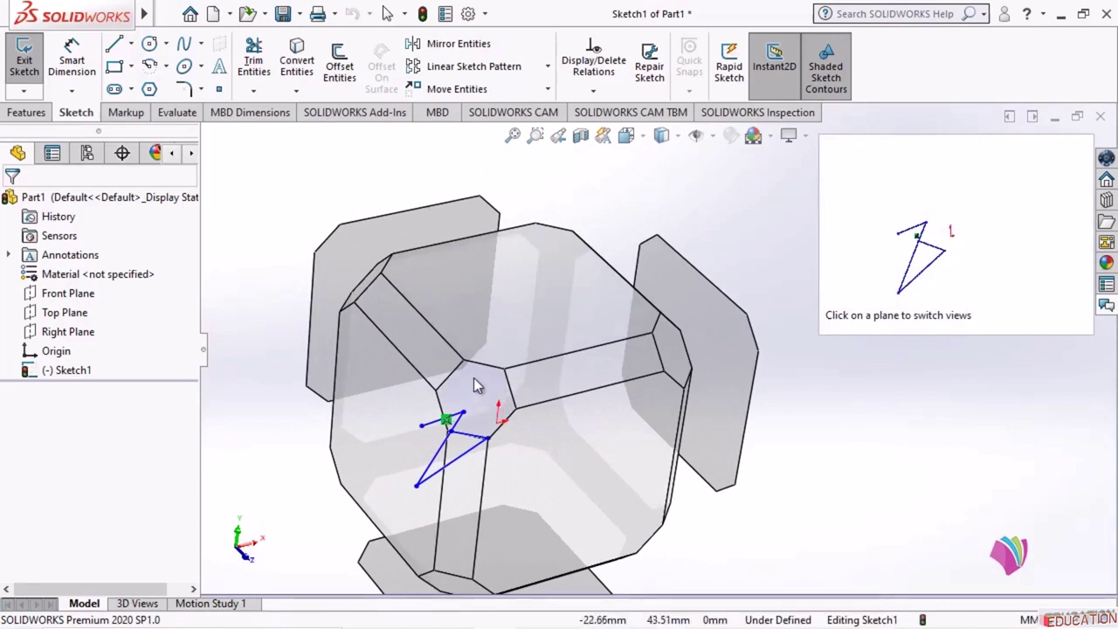
{"action": "left_click", "coordinate": [474, 378]}
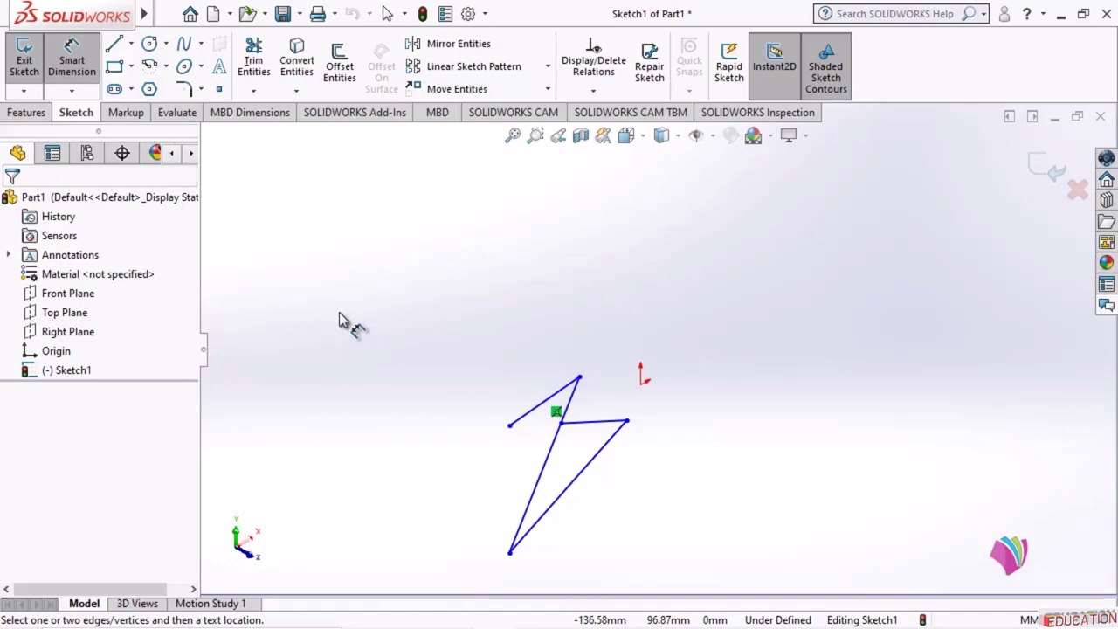
Return the sketch from the isometric orientation to a face-on view with Normal To
{"action": "left_click", "coordinate": [626, 135]}
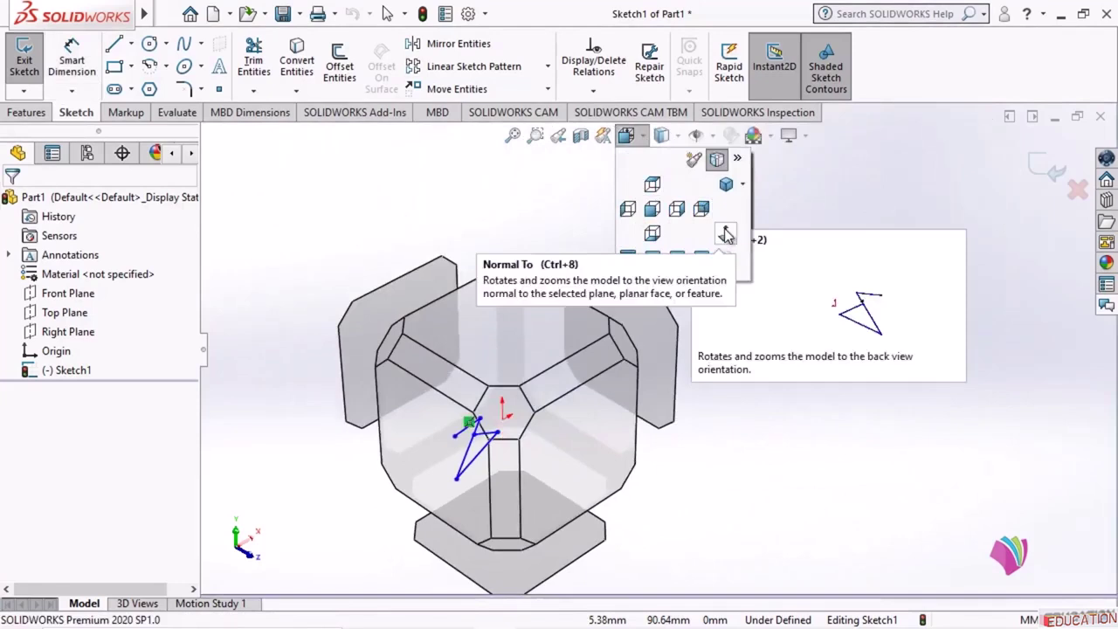
{"action": "left_click", "coordinate": [725, 234]}
{"action": "key", "text": "d"}
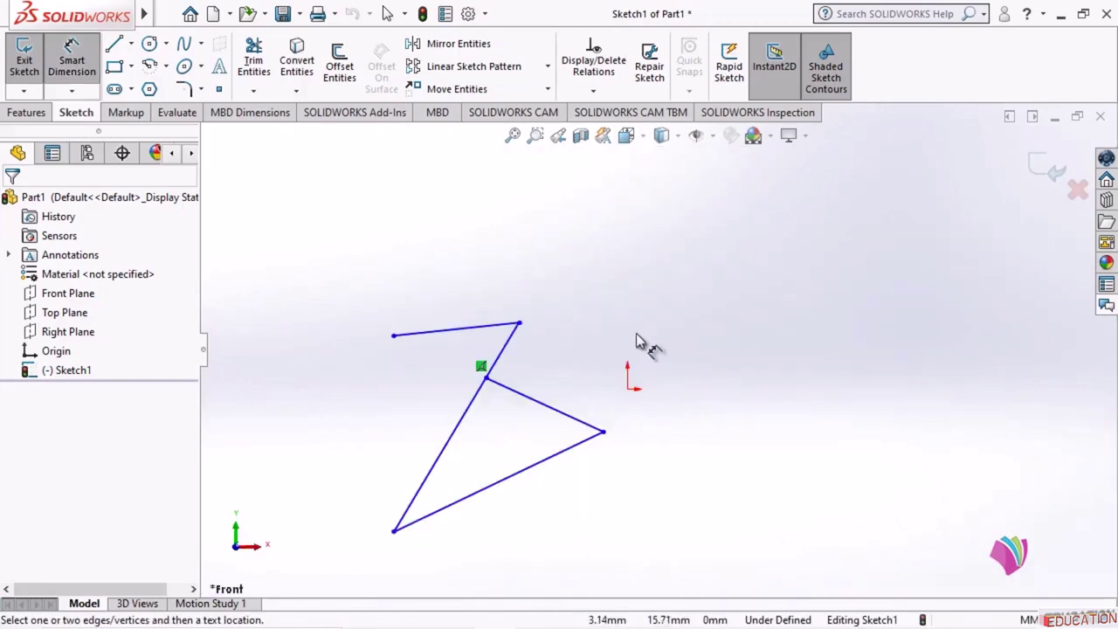
Switch to CATIA V5 with the open Part1 sketch
{"action": "mouse_move", "coordinate": [542, 627]}
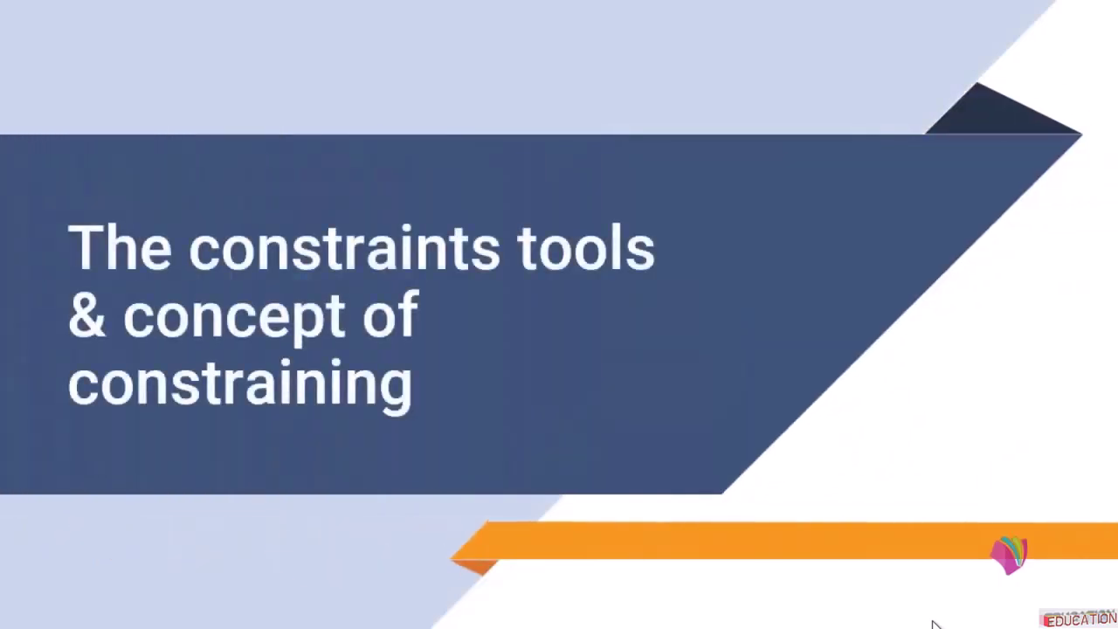
{"action": "left_click", "coordinate": [933, 622]}
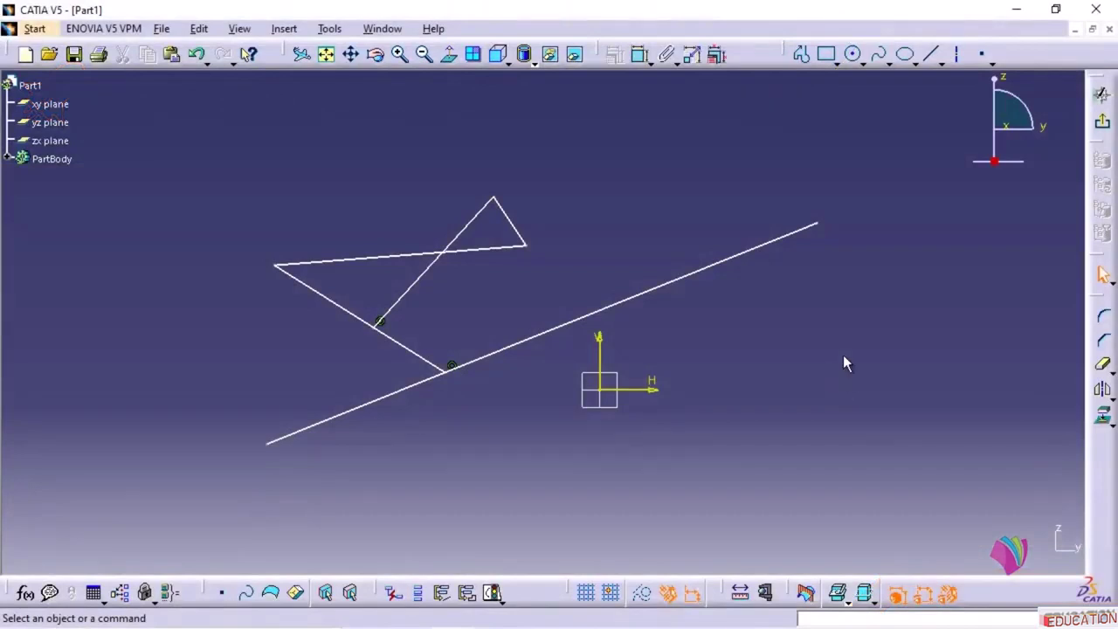
Move the long slanted line and the connected upper profile lines freely to reshape the unconstrained sketch
{"action": "mouse_move", "coordinate": [821, 226]}
{"action": "left_mouse_down"}
{"action": "mouse_move", "coordinate": [738, 175]}
{"action": "mouse_move", "coordinate": [879, 204]}
{"action": "mouse_move", "coordinate": [716, 190]}
{"action": "mouse_move", "coordinate": [841, 99]}
{"action": "mouse_move", "coordinate": [827, 232]}
{"action": "left_mouse_up"}
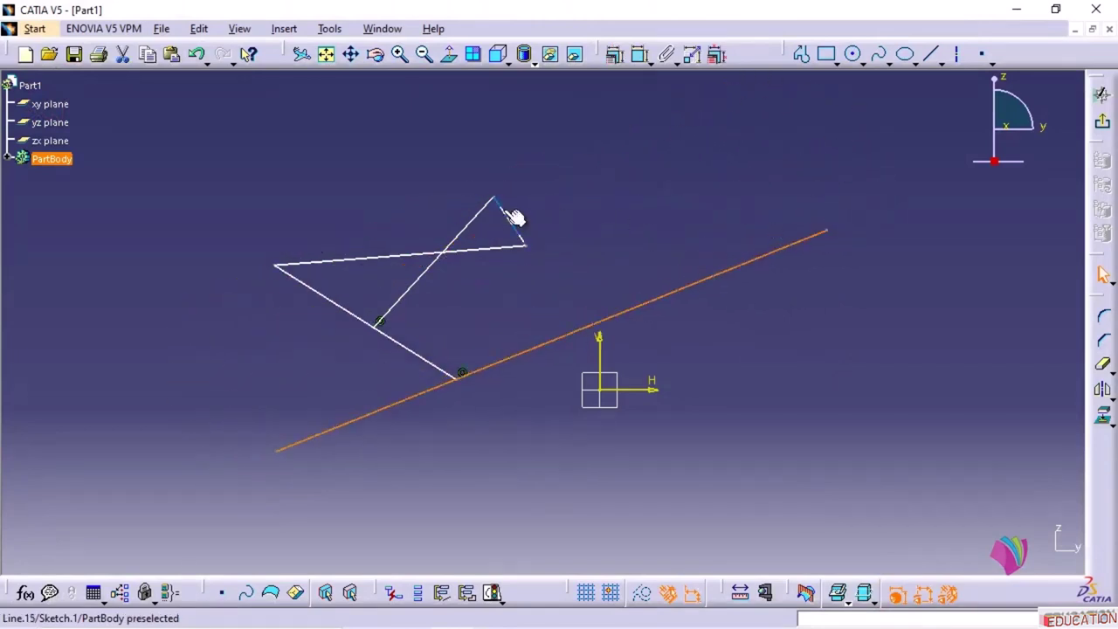
{"action": "left_click_drag", "start_coordinate": [516, 220], "coordinate": [576, 200]}
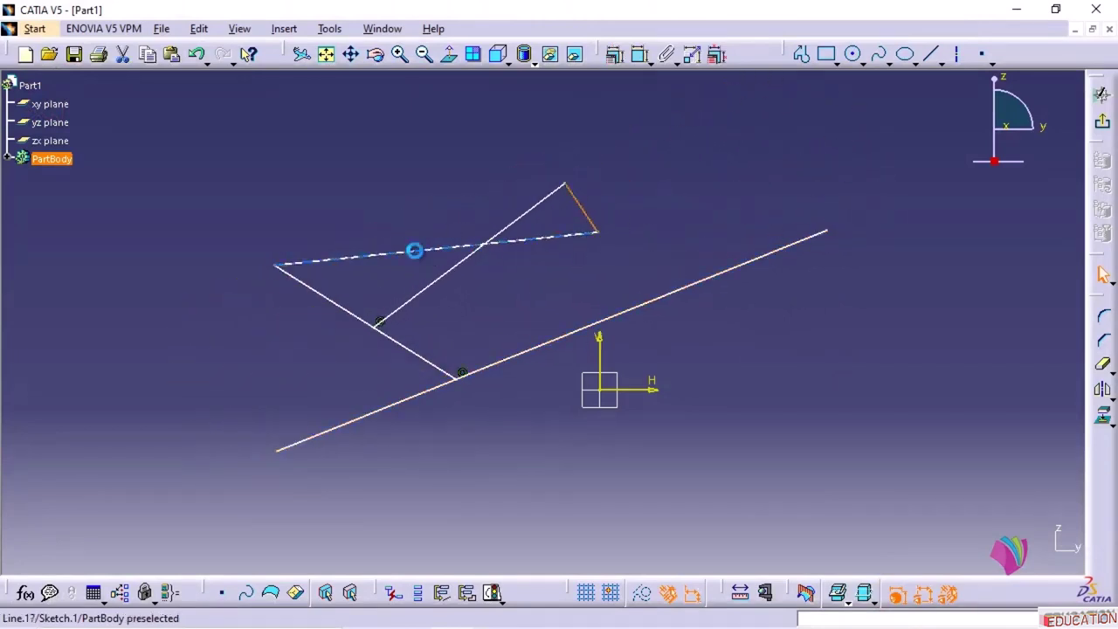
{"action": "left_click_drag", "start_coordinate": [414, 248], "coordinate": [455, 255]}
{"action": "mouse_move", "coordinate": [341, 324]}
{"action": "left_mouse_down"}
{"action": "mouse_move", "coordinate": [290, 342]}
{"action": "mouse_move", "coordinate": [357, 287]}
{"action": "left_mouse_up"}
{"action": "mouse_move", "coordinate": [582, 212]}
{"action": "left_mouse_down"}
{"action": "mouse_move", "coordinate": [589, 185]}
{"action": "mouse_move", "coordinate": [576, 180]}
{"action": "mouse_move", "coordinate": [574, 200]}
{"action": "mouse_move", "coordinate": [577, 172]}
{"action": "mouse_move", "coordinate": [564, 179]}
{"action": "mouse_move", "coordinate": [591, 154]}
{"action": "mouse_move", "coordinate": [562, 167]}
{"action": "mouse_move", "coordinate": [574, 194]}
{"action": "mouse_move", "coordinate": [583, 189]}
{"action": "mouse_move", "coordinate": [579, 130]}
{"action": "mouse_move", "coordinate": [513, 194]}
{"action": "mouse_move", "coordinate": [555, 155]}
{"action": "mouse_move", "coordinate": [547, 190]}
{"action": "left_mouse_up"}
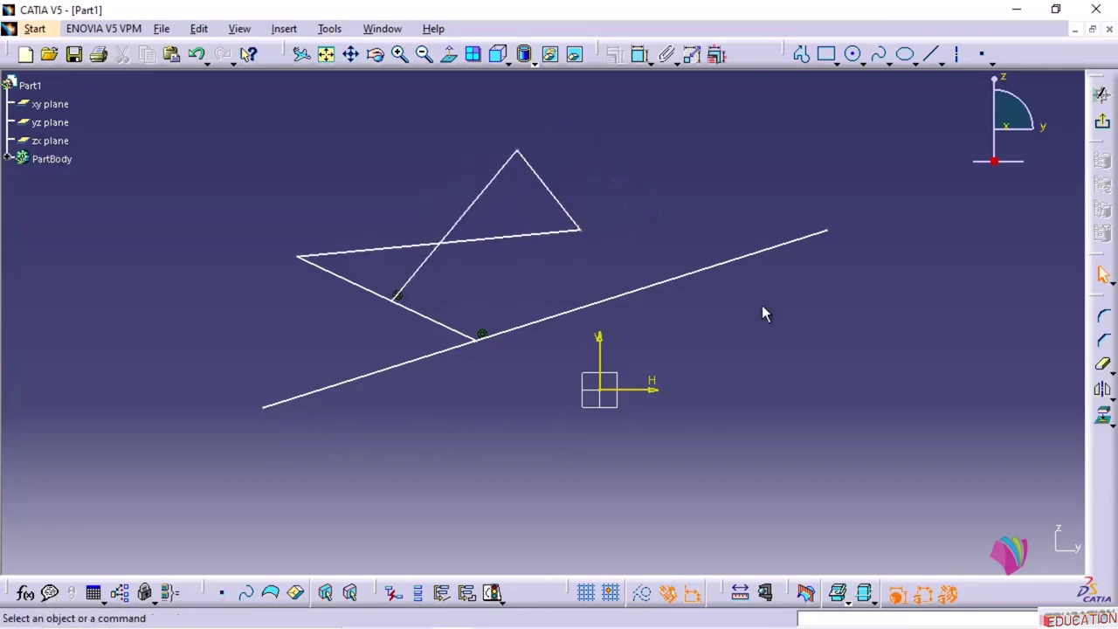
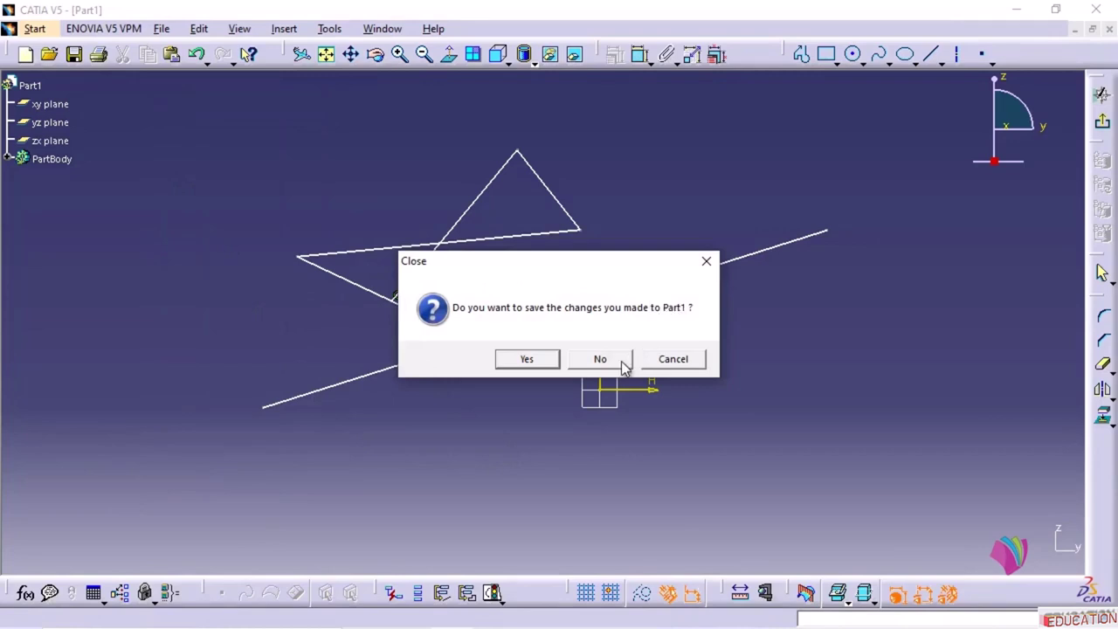
Close the current part without saving and create a new Part document named Part1 with hybrid design enabled
{"action": "left_click", "coordinate": [600, 359]}
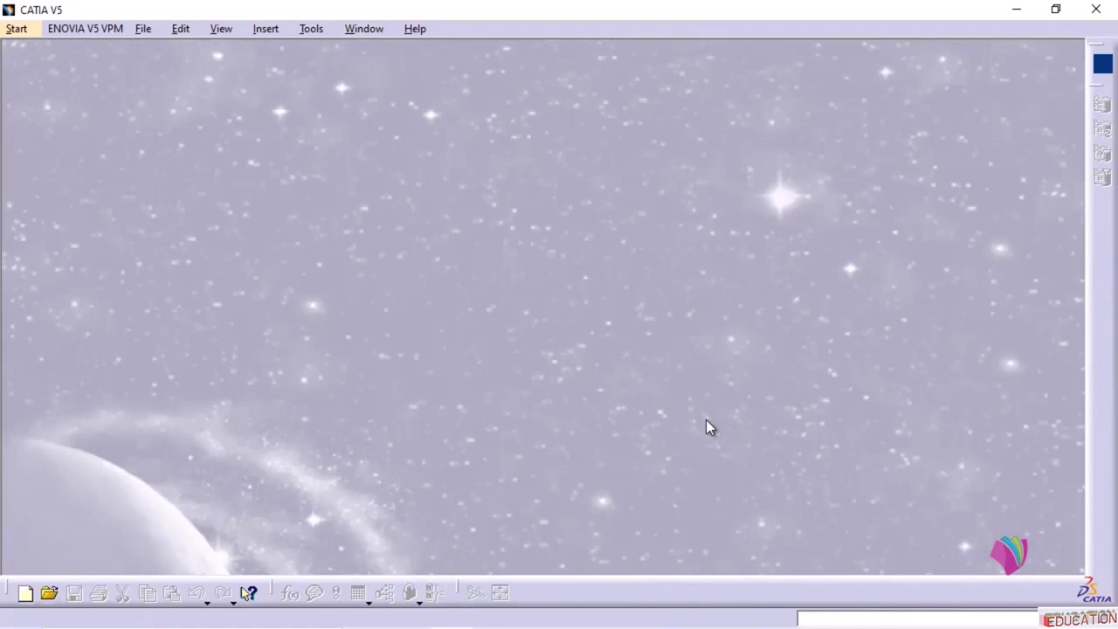
{"action": "left_click", "coordinate": [141, 27]}
{"action": "left_click", "coordinate": [162, 49]}
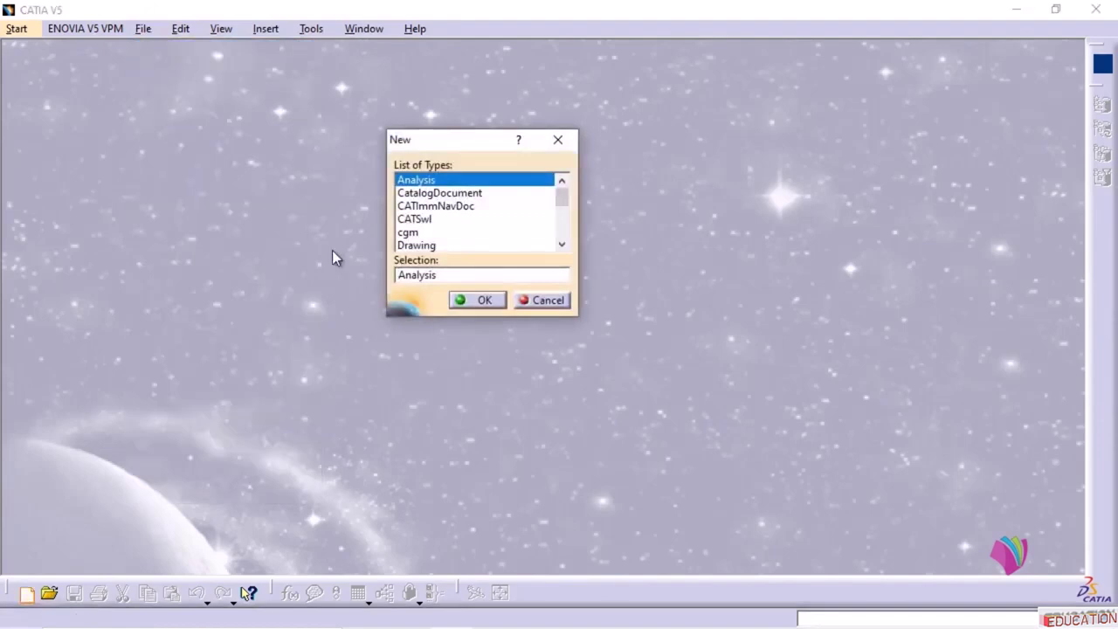
{"action": "left_click", "coordinate": [562, 245]}
{"action": "left_click", "coordinate": [561, 246]}
{"action": "left_click", "coordinate": [561, 245]}
{"action": "left_click_drag", "start_coordinate": [564, 214], "coordinate": [563, 223]}
{"action": "left_click", "coordinate": [414, 233]}
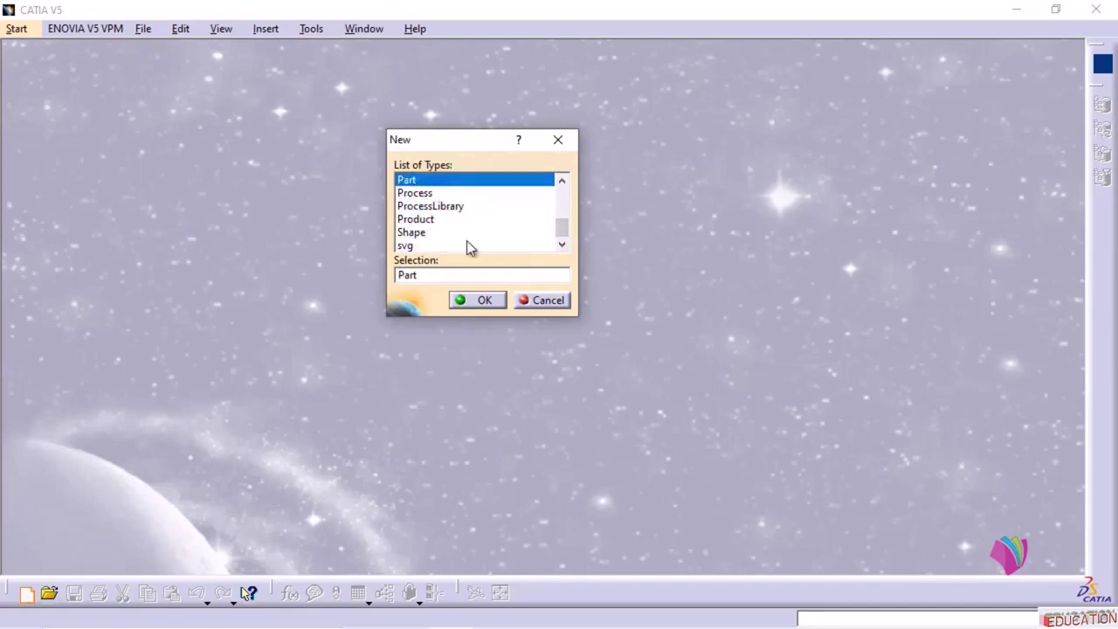
{"action": "left_click", "coordinate": [482, 300]}
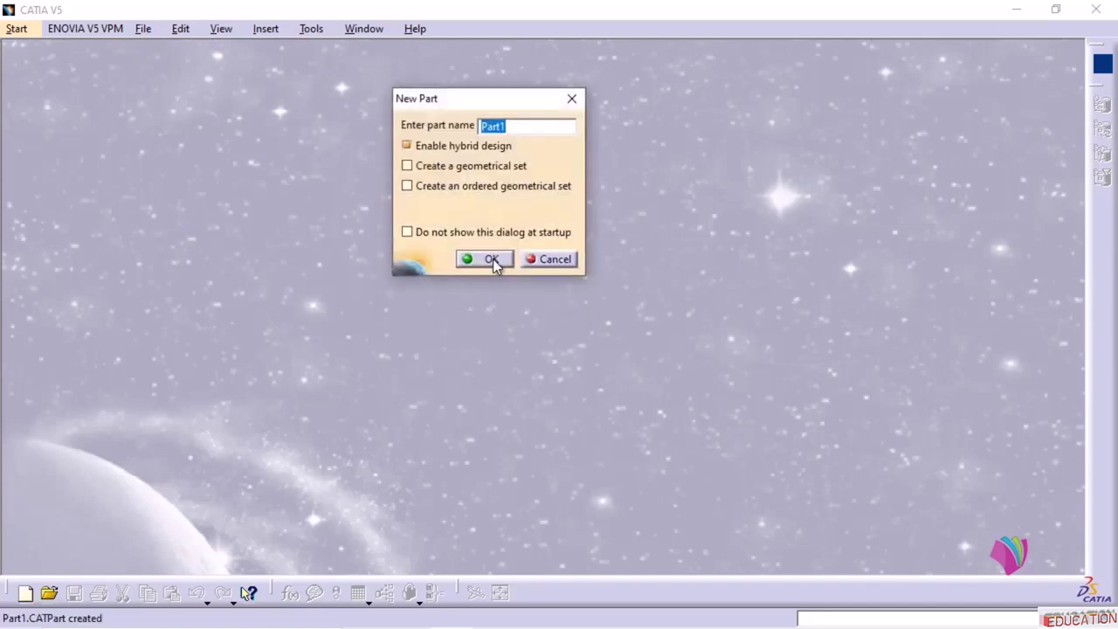
{"action": "left_click", "coordinate": [491, 260]}
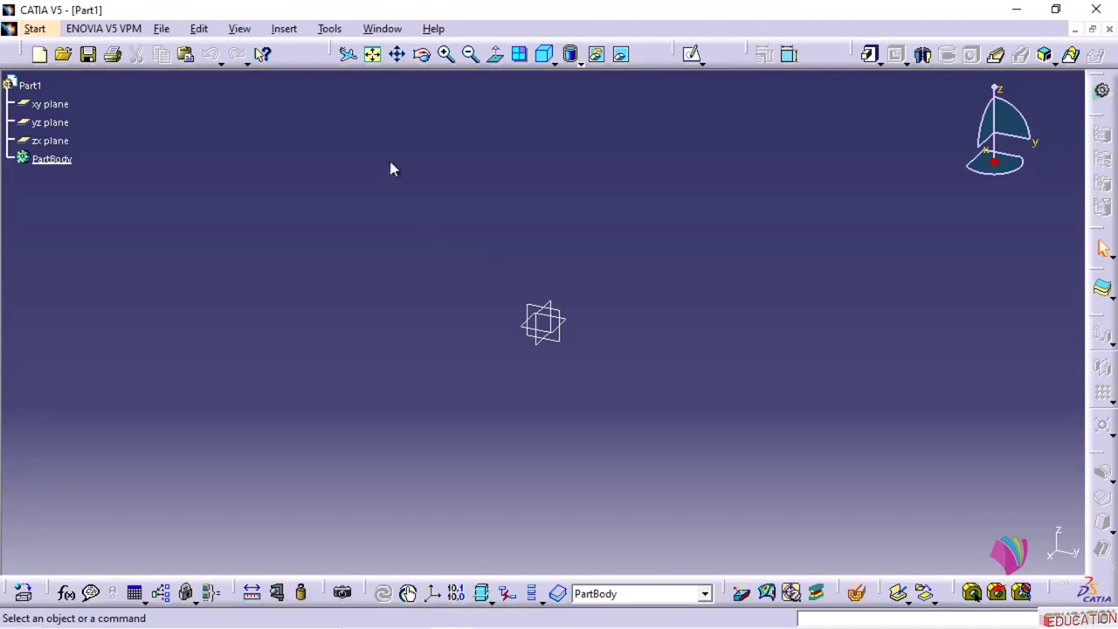
Start a new sketch on the xy plane
{"action": "left_click", "coordinate": [44, 31]}
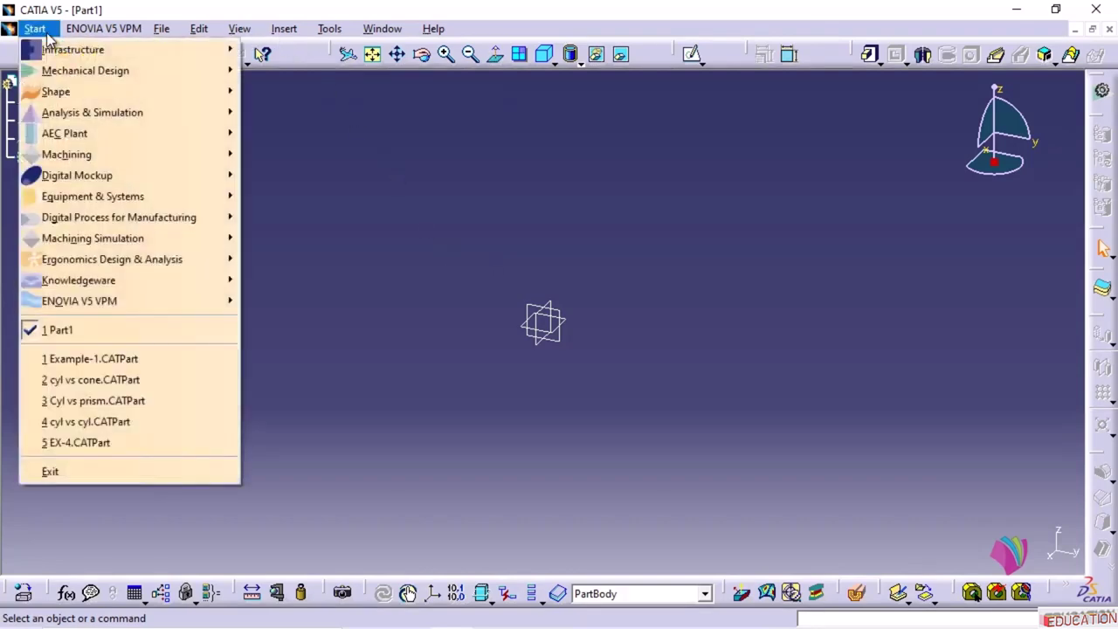
{"action": "mouse_move", "coordinate": [66, 68]}
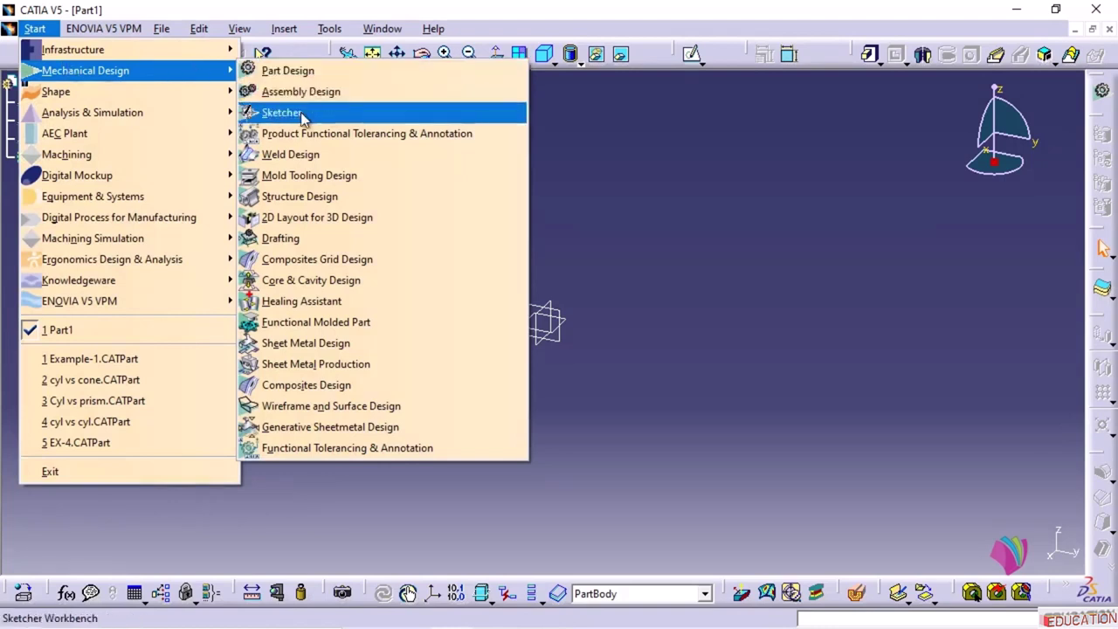
{"action": "left_click", "coordinate": [690, 63]}
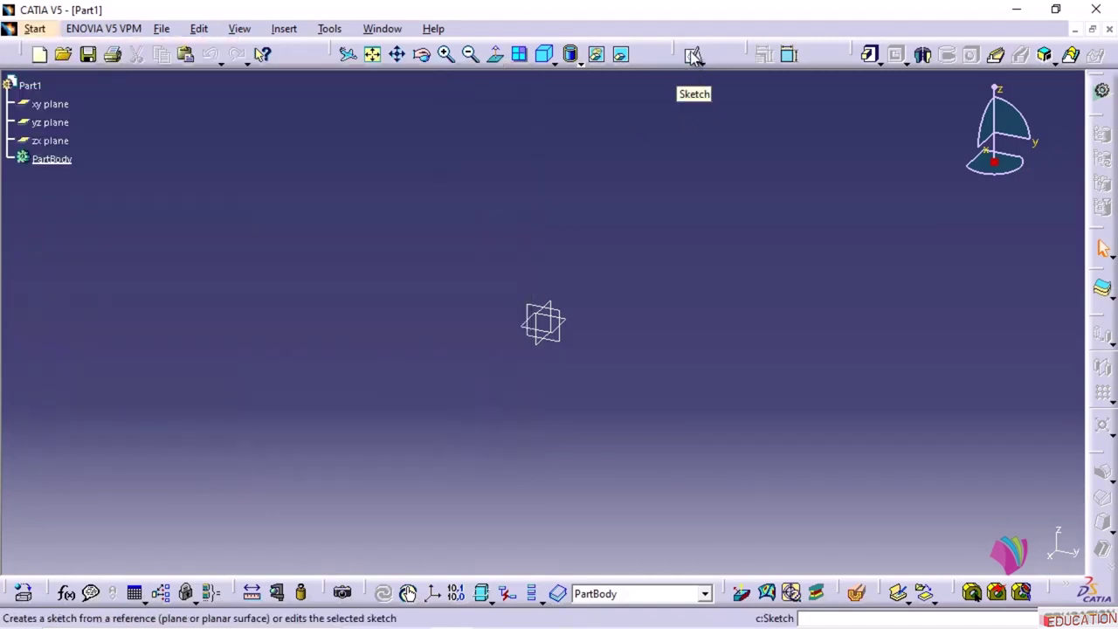
{"action": "left_click", "coordinate": [693, 56]}
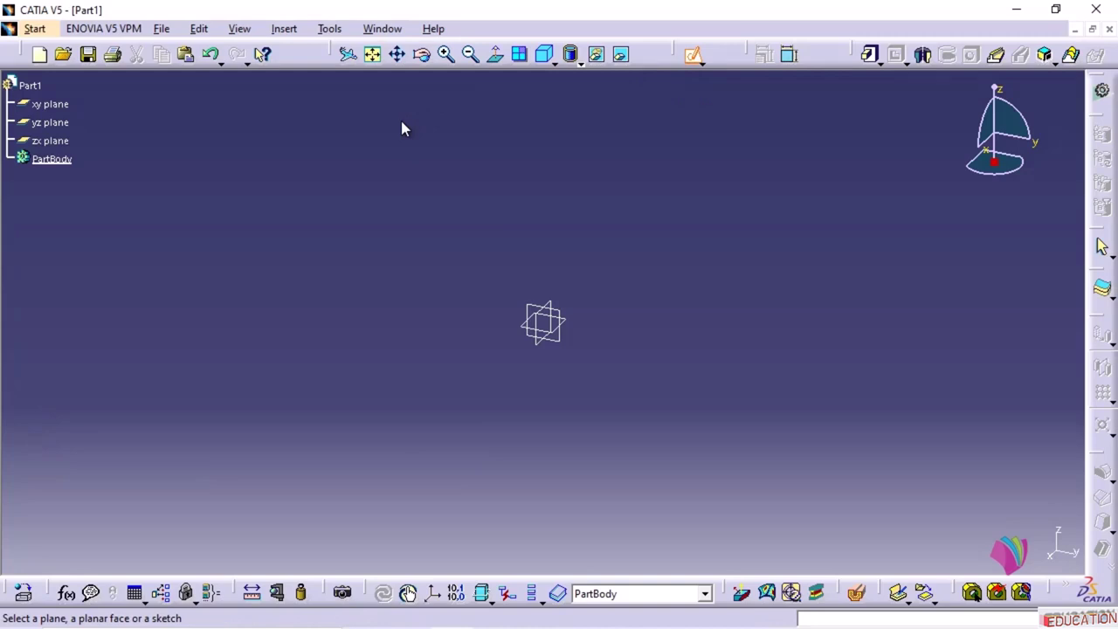
{"action": "left_click", "coordinate": [572, 323]}
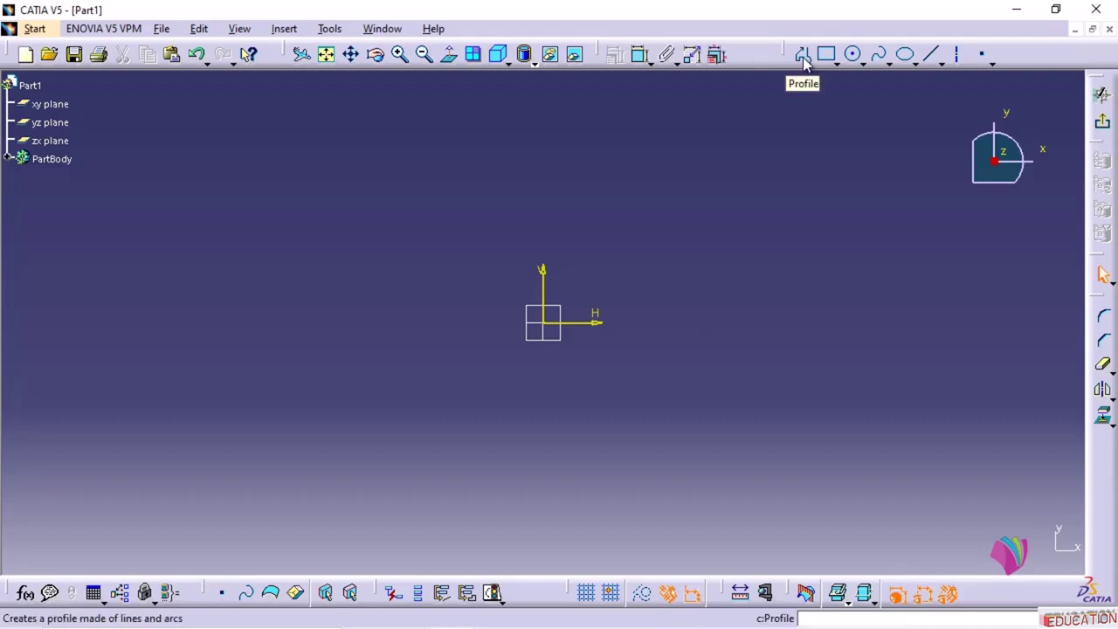
Sketch an open profile of four connected slanted lines beside the origin, leaving a gap between its two upper ends, and finish the Profile command
{"action": "left_click", "coordinate": [286, 30]}
{"action": "mouse_move", "coordinate": [299, 94]}
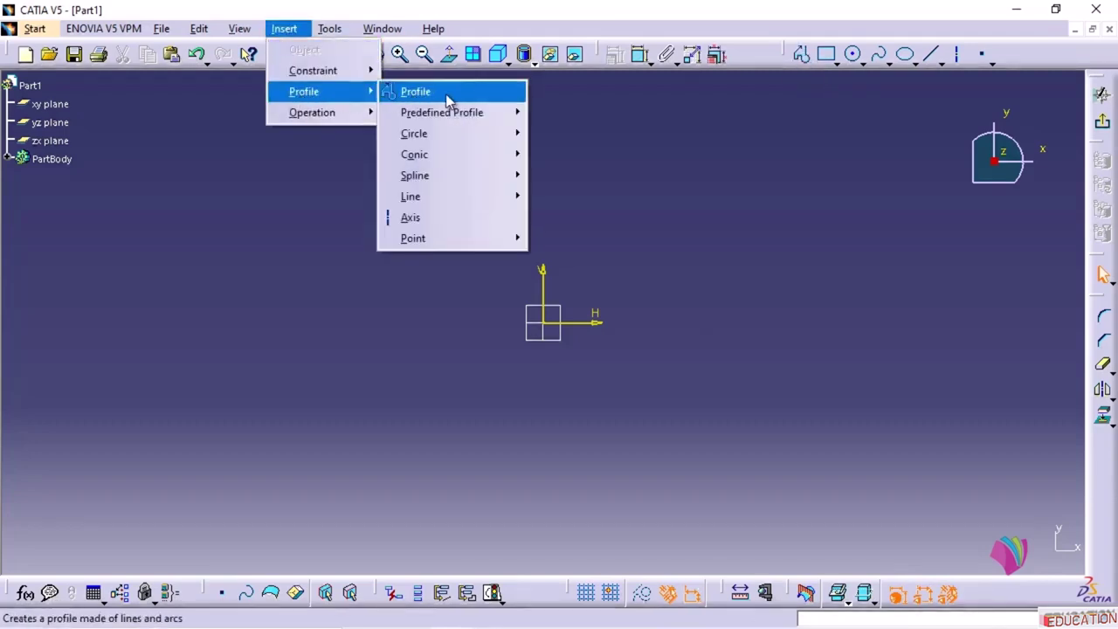
{"action": "left_click", "coordinate": [414, 92]}
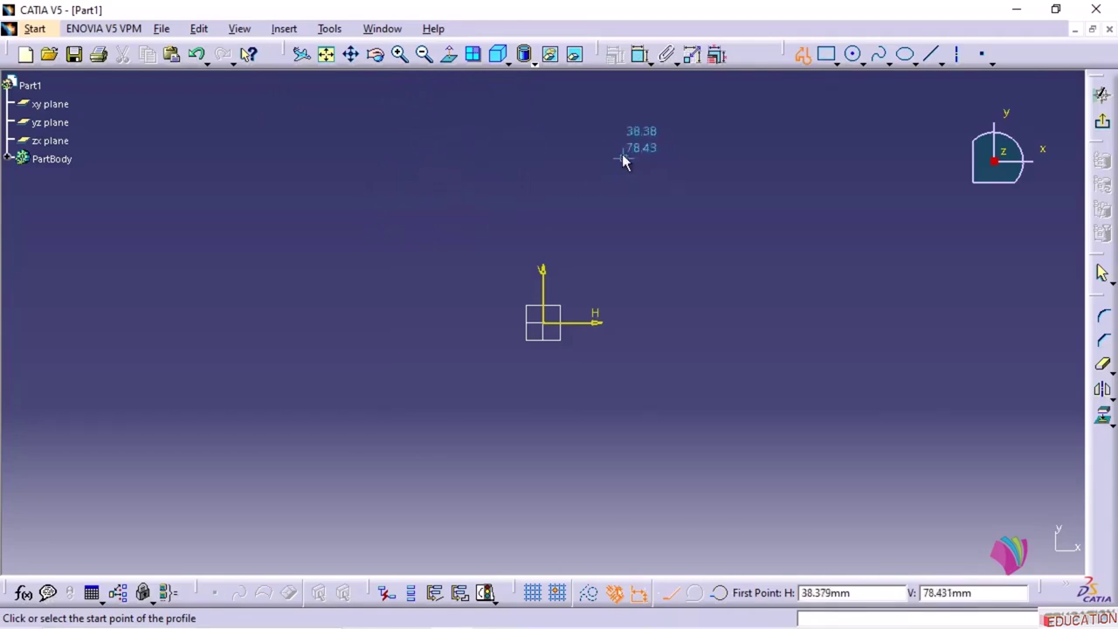
{"action": "left_click", "coordinate": [657, 140]}
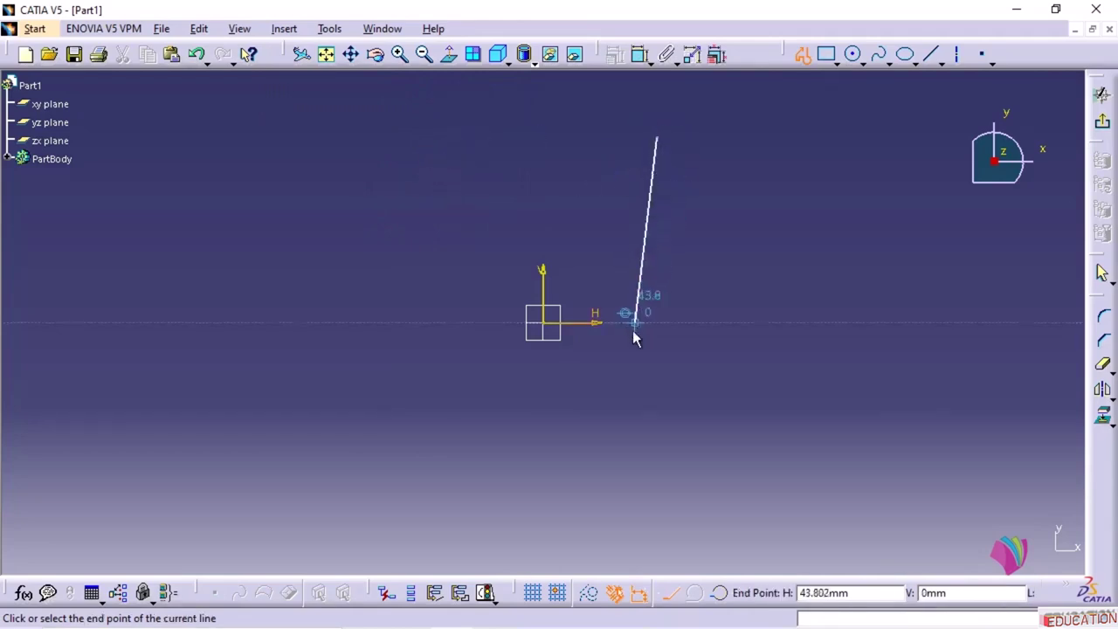
{"action": "left_click", "coordinate": [610, 357]}
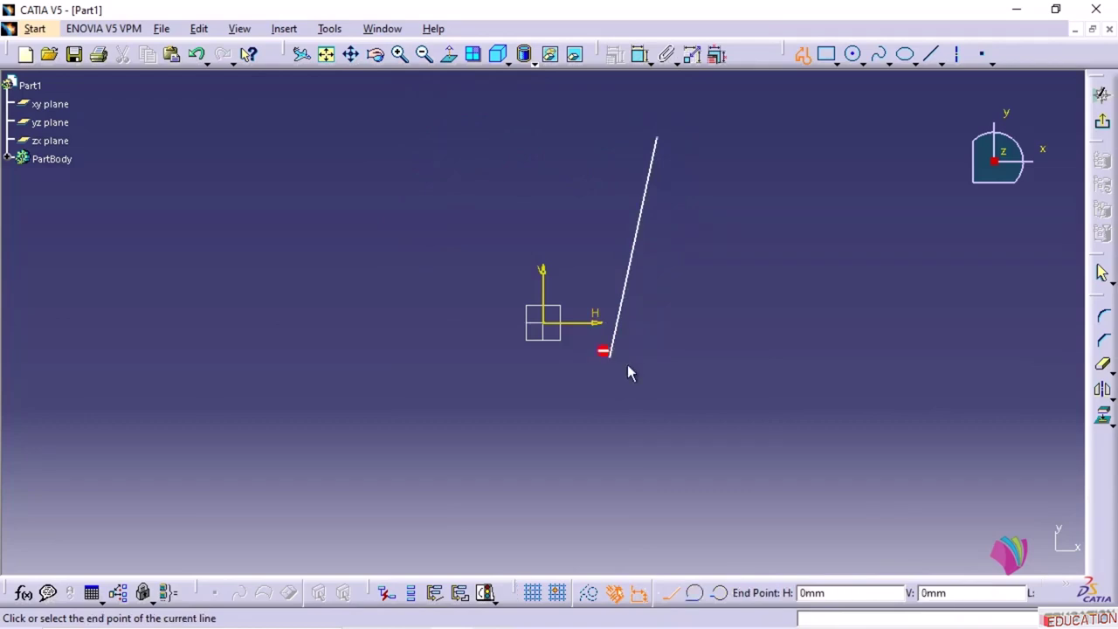
{"action": "left_click", "coordinate": [919, 382]}
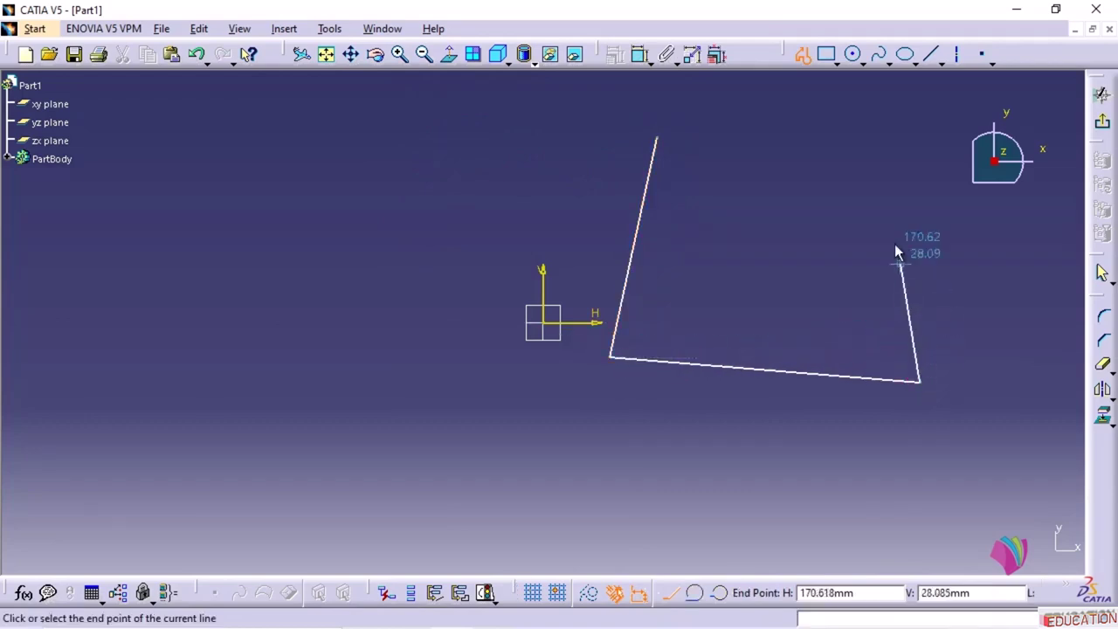
{"action": "left_click", "coordinate": [836, 182]}
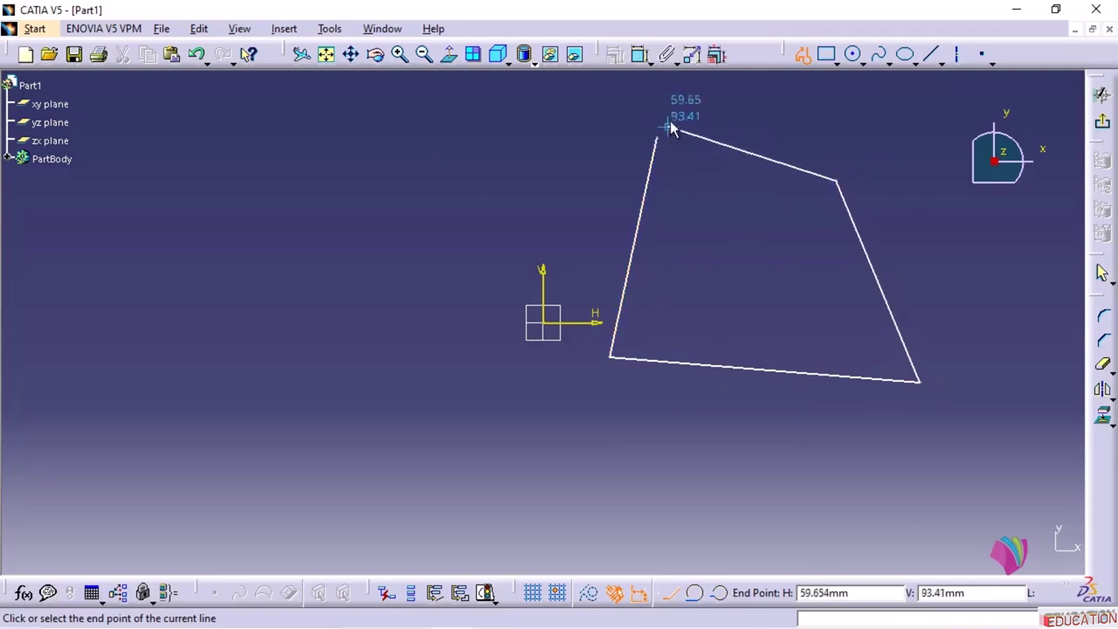
{"action": "left_click", "coordinate": [697, 113]}
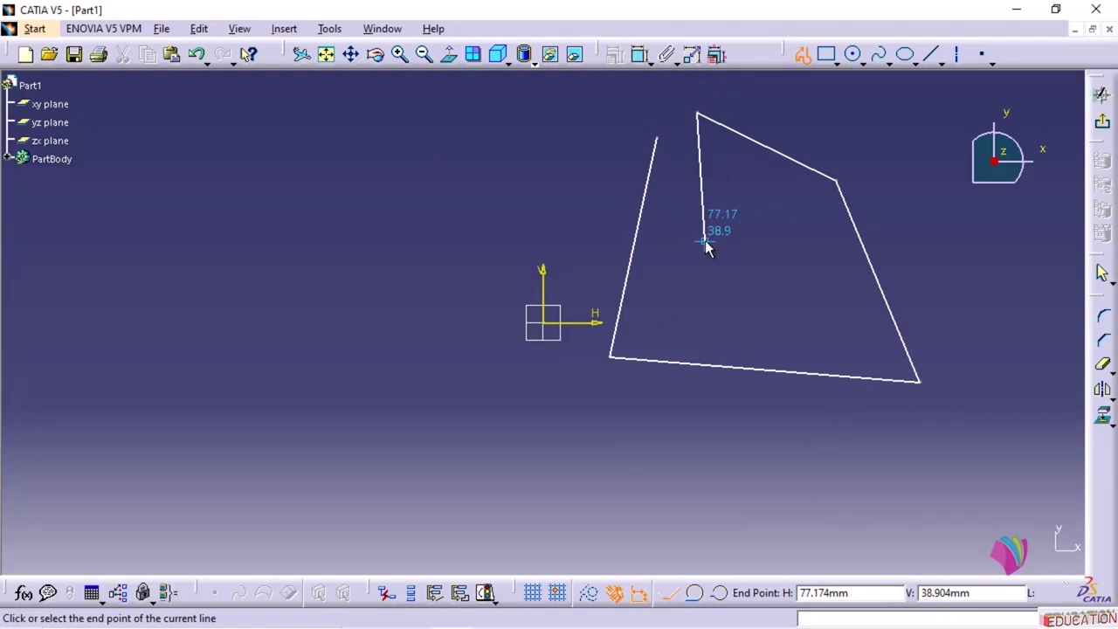
{"action": "key", "text": "Escape"}
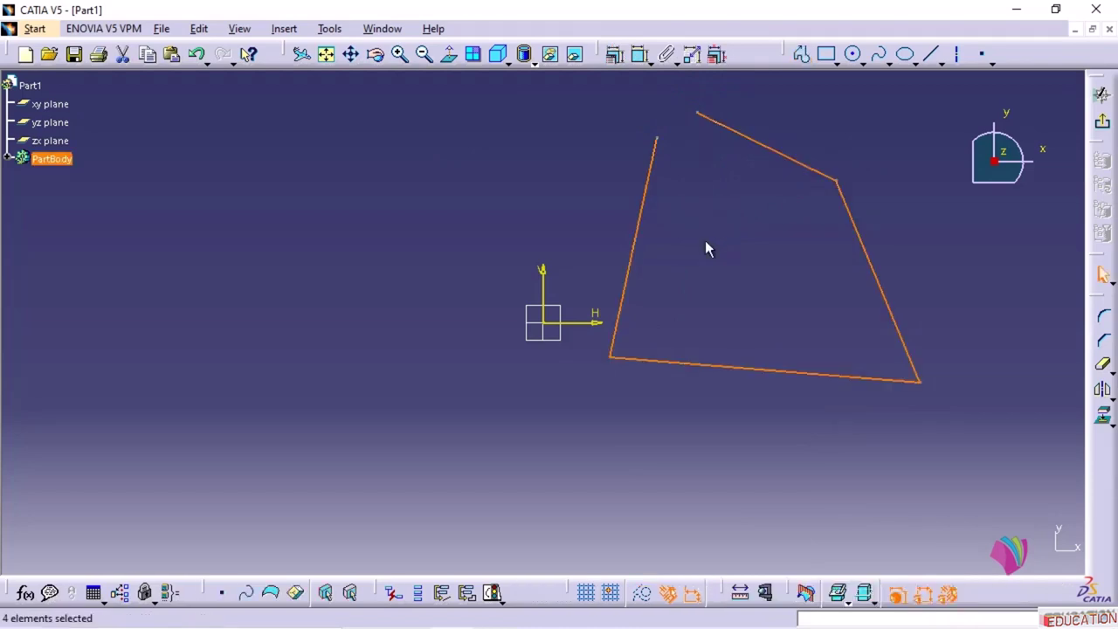
{"action": "key", "text": "Escape"}
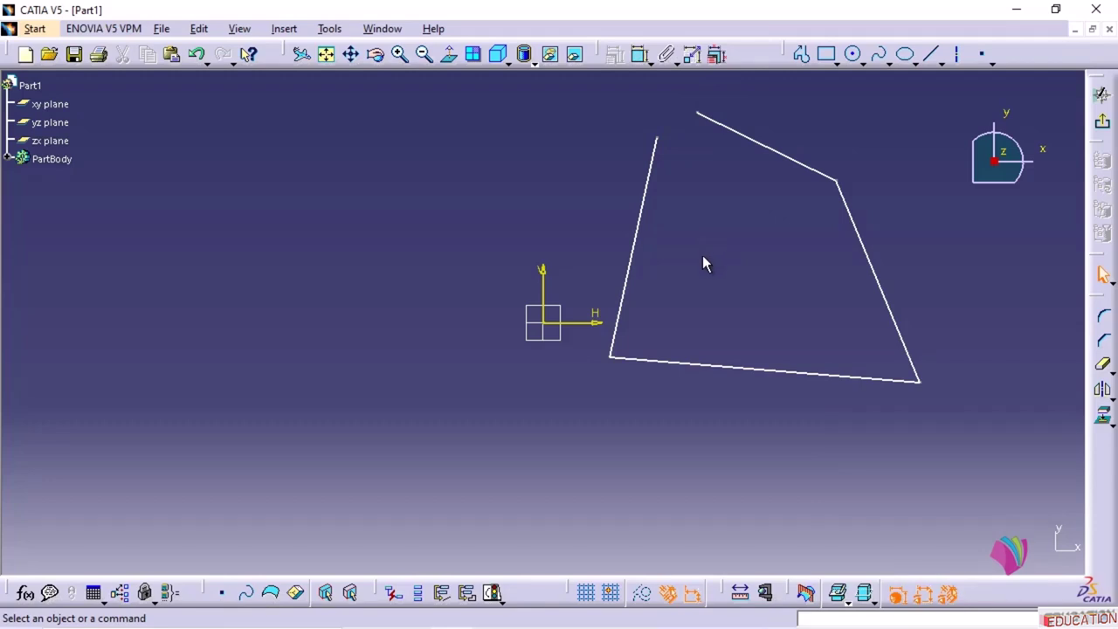
Move the profile's lower slanted line down slightly and then up, so the attached side lines stretch with it
{"action": "mouse_move", "coordinate": [702, 248]}
{"action": "middle_mouse_down"}
{"action": "mouse_move", "coordinate": [633, 288]}
{"action": "mouse_move", "coordinate": [467, 346]}
{"action": "mouse_move", "coordinate": [551, 282]}
{"action": "mouse_move", "coordinate": [487, 341]}
{"action": "mouse_move", "coordinate": [464, 343]}
{"action": "mouse_move", "coordinate": [454, 324]}
{"action": "mouse_move", "coordinate": [445, 346]}
{"action": "mouse_move", "coordinate": [442, 324]}
{"action": "mouse_move", "coordinate": [465, 319]}
{"action": "middle_mouse_up"}
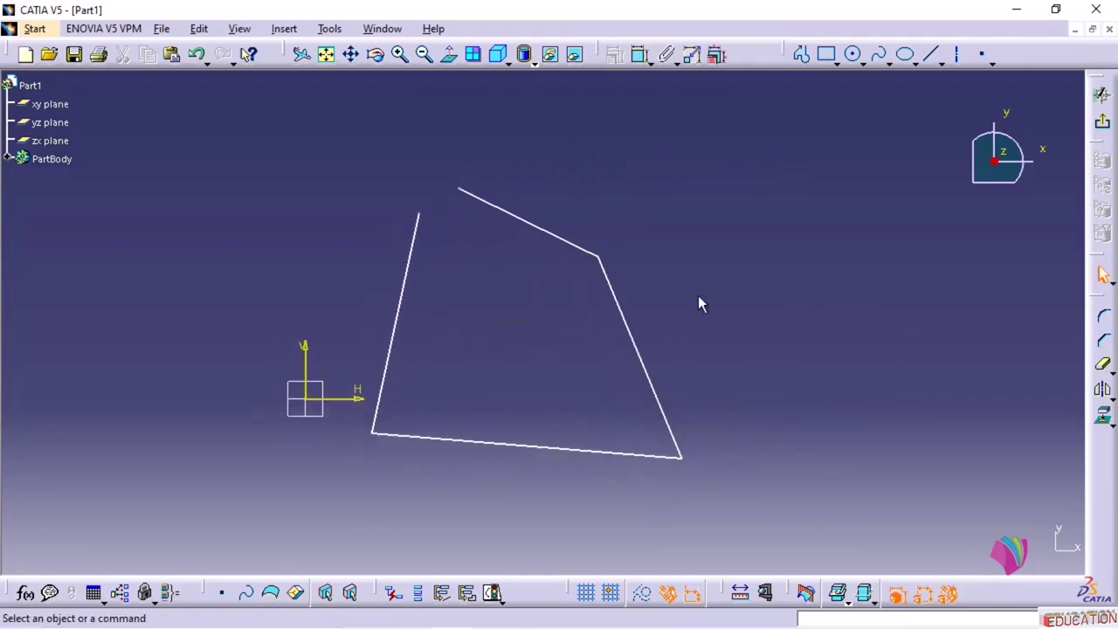
{"action": "left_click_drag", "start_coordinate": [483, 442], "coordinate": [481, 454]}
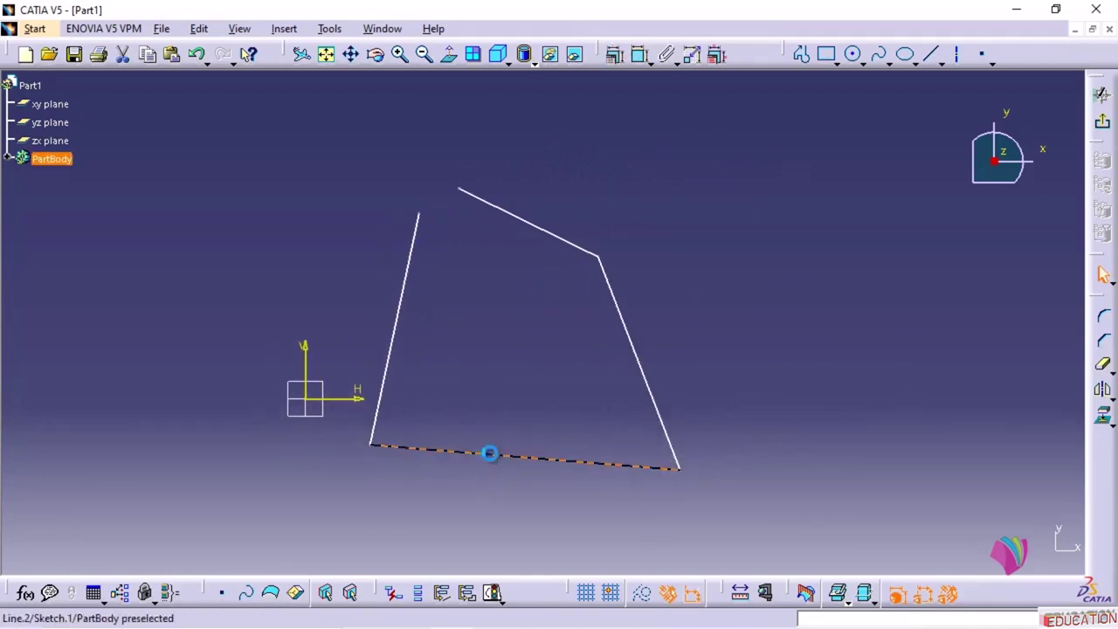
{"action": "mouse_move", "coordinate": [491, 455]}
{"action": "left_mouse_down"}
{"action": "mouse_move", "coordinate": [511, 433]}
{"action": "mouse_move", "coordinate": [529, 449]}
{"action": "mouse_move", "coordinate": [484, 439]}
{"action": "mouse_move", "coordinate": [481, 372]}
{"action": "mouse_move", "coordinate": [625, 399]}
{"action": "mouse_move", "coordinate": [564, 486]}
{"action": "mouse_move", "coordinate": [489, 344]}
{"action": "mouse_move", "coordinate": [421, 384]}
{"action": "mouse_move", "coordinate": [546, 472]}
{"action": "mouse_move", "coordinate": [509, 367]}
{"action": "mouse_move", "coordinate": [484, 377]}
{"action": "left_mouse_up"}
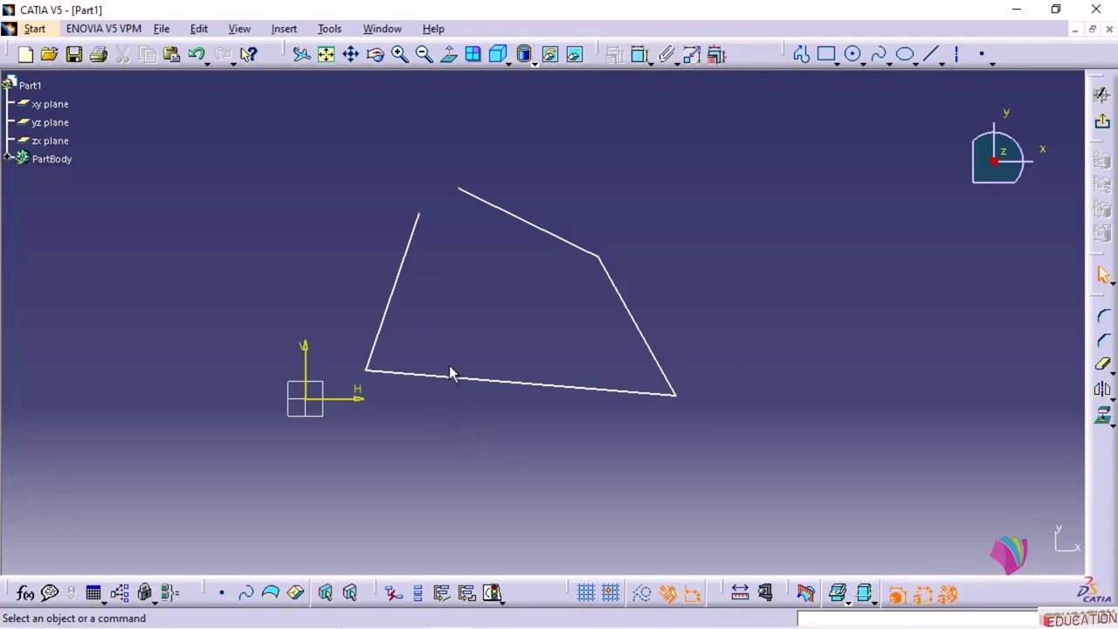
Close the gap in the profile with a Coincidence constraint between its two open upper endpoints
{"action": "left_click", "coordinate": [419, 213]}
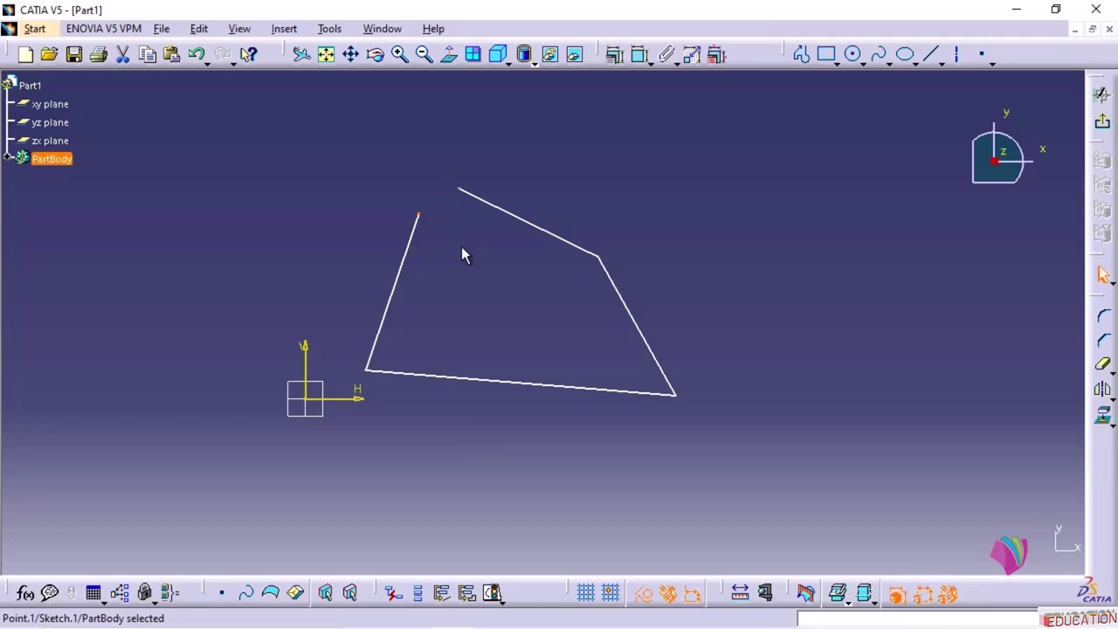
{"action": "left_click", "coordinate": [460, 189], "text": "ctrl"}
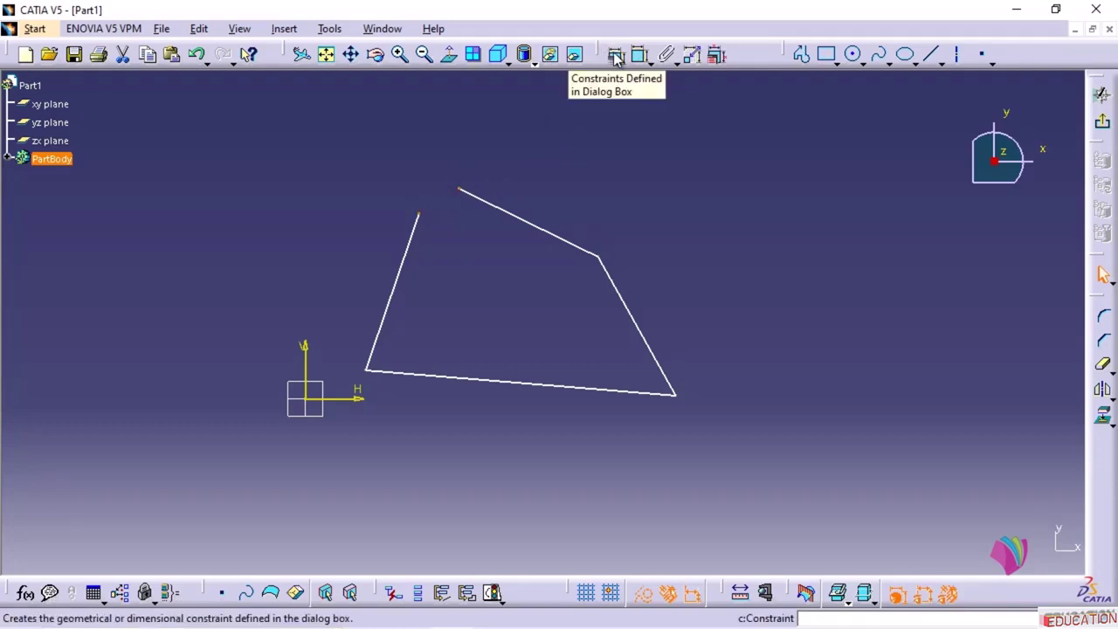
{"action": "left_click", "coordinate": [284, 28]}
{"action": "mouse_move", "coordinate": [324, 70]}
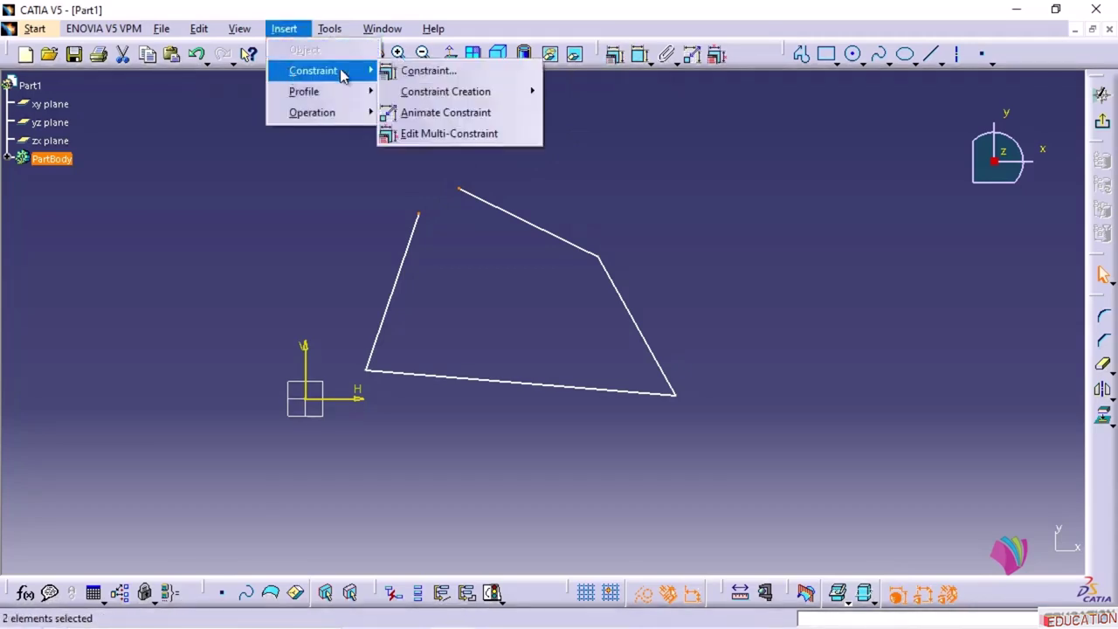
{"action": "left_click", "coordinate": [397, 71]}
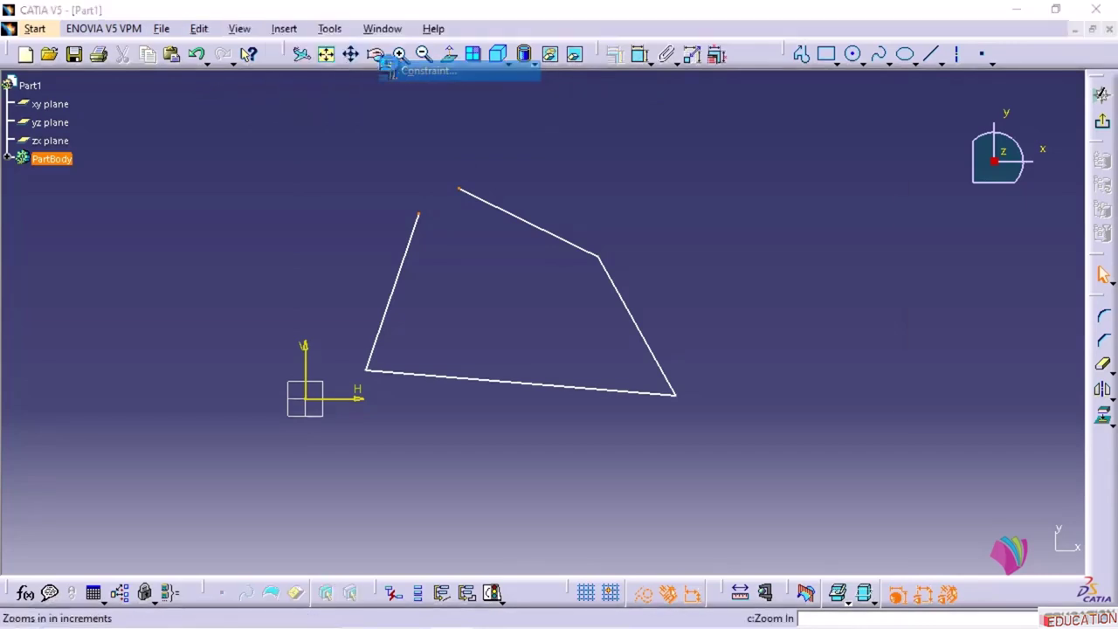
{"action": "left_click_drag", "start_coordinate": [993, 186], "coordinate": [768, 149]}
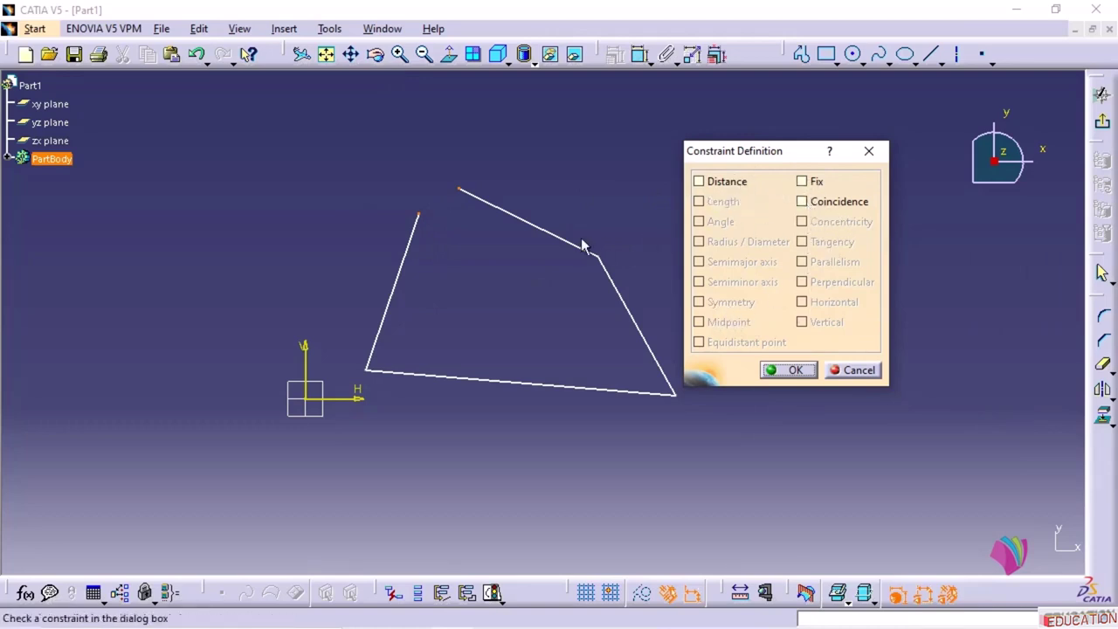
{"action": "left_click", "coordinate": [803, 201]}
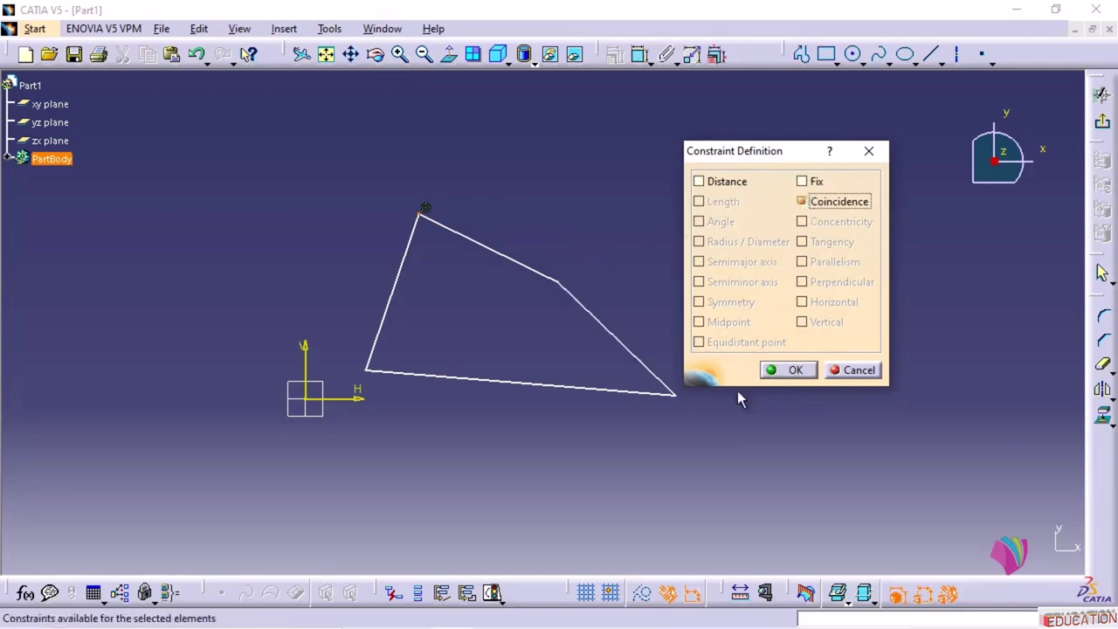
{"action": "left_click", "coordinate": [793, 370]}
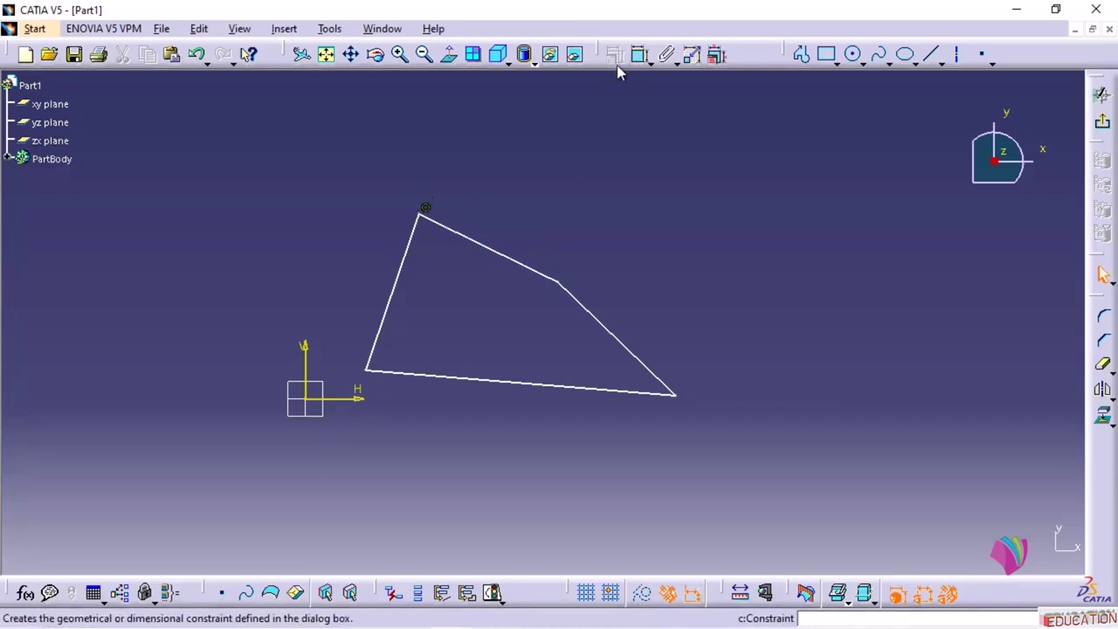
Apply a Horizontal constraint to the profile's slanted bottom line
{"action": "left_click", "coordinate": [536, 384]}
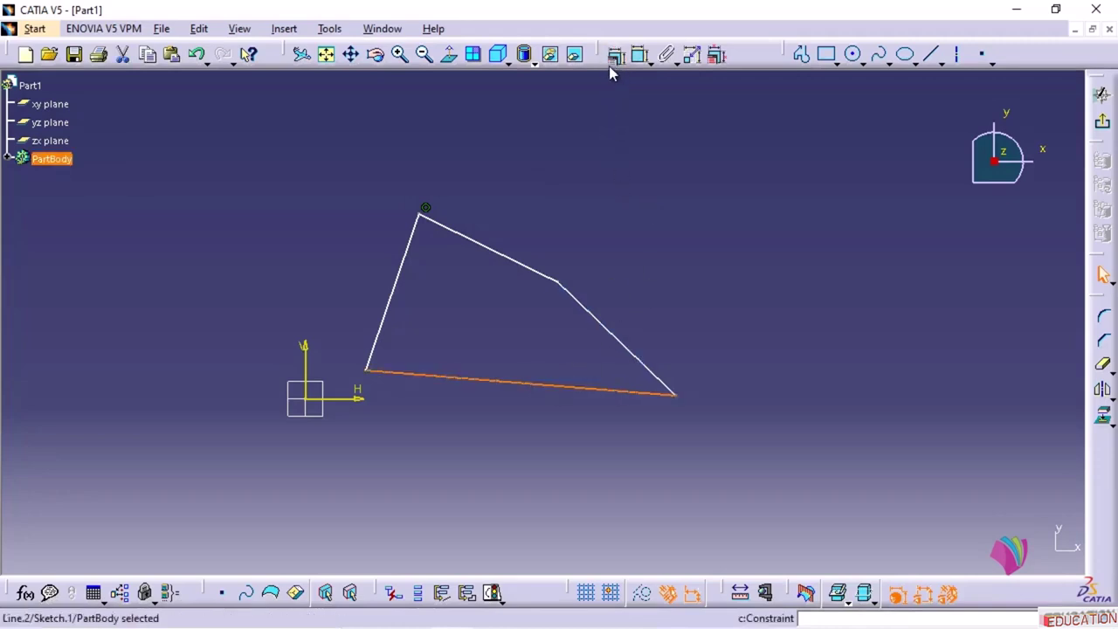
{"action": "left_click", "coordinate": [616, 58]}
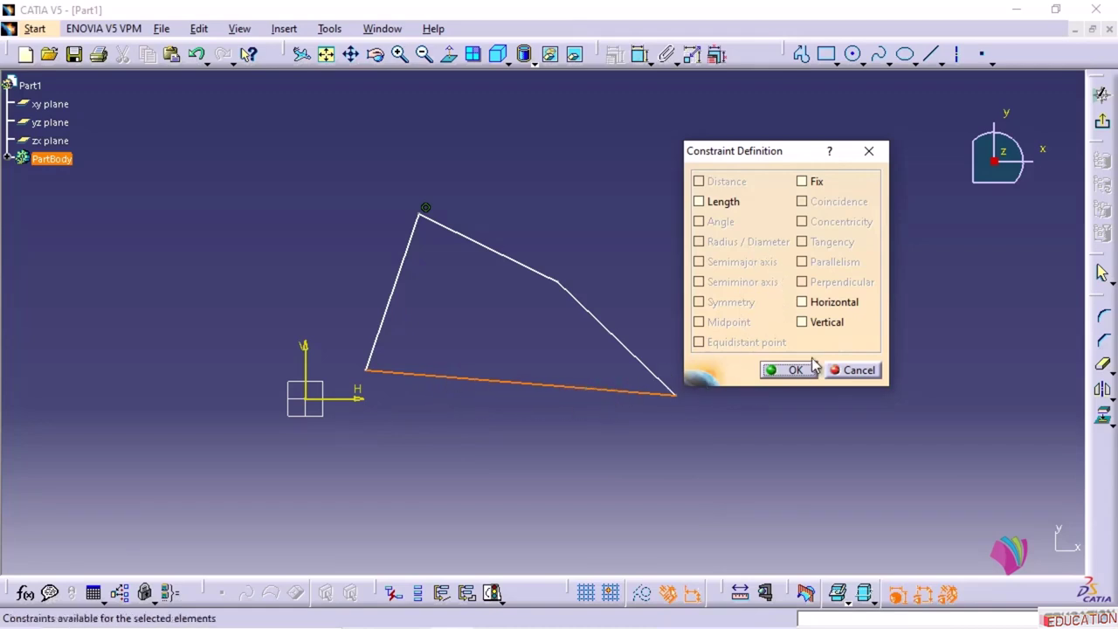
{"action": "left_click", "coordinate": [805, 301]}
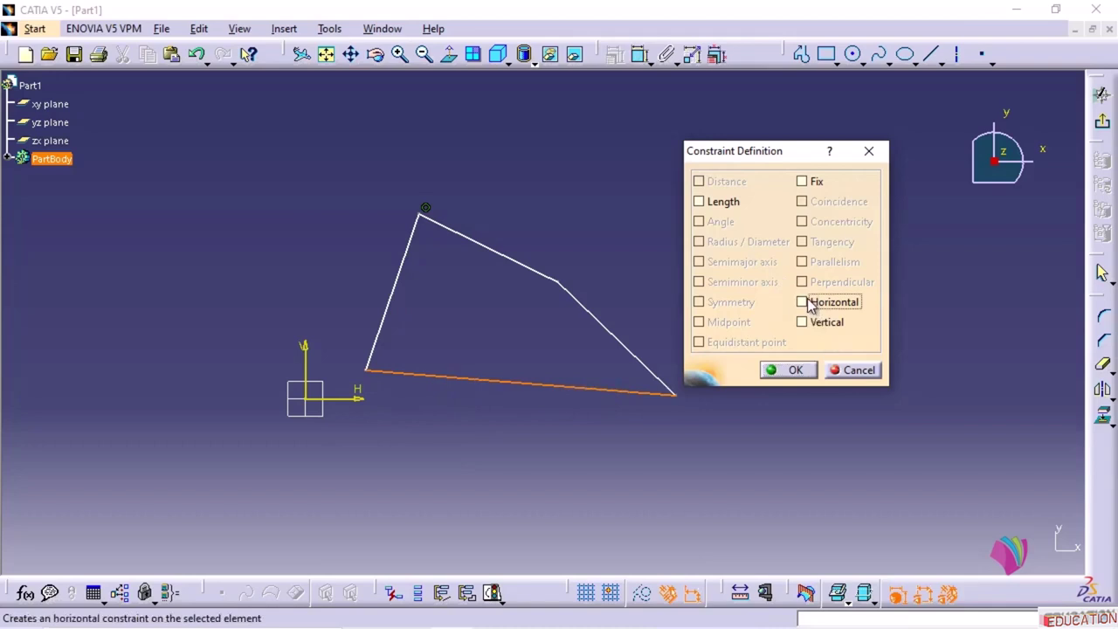
{"action": "left_click", "coordinate": [789, 372]}
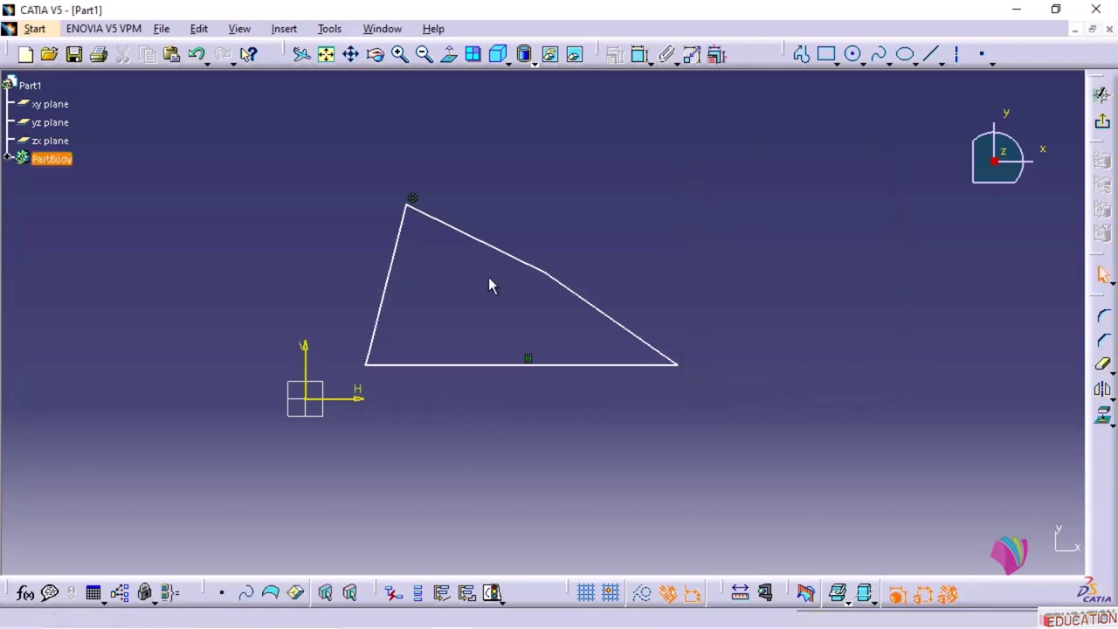
Apply a Vertical constraint to the slanted side line nearest the origin
{"action": "left_click", "coordinate": [390, 295]}
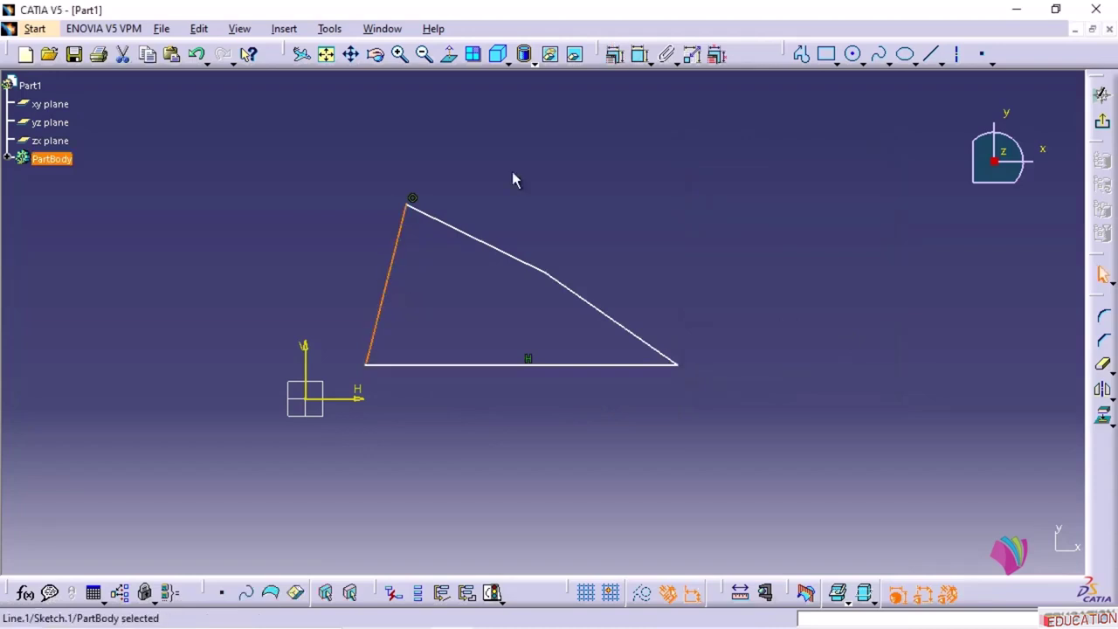
{"action": "left_click", "coordinate": [578, 58]}
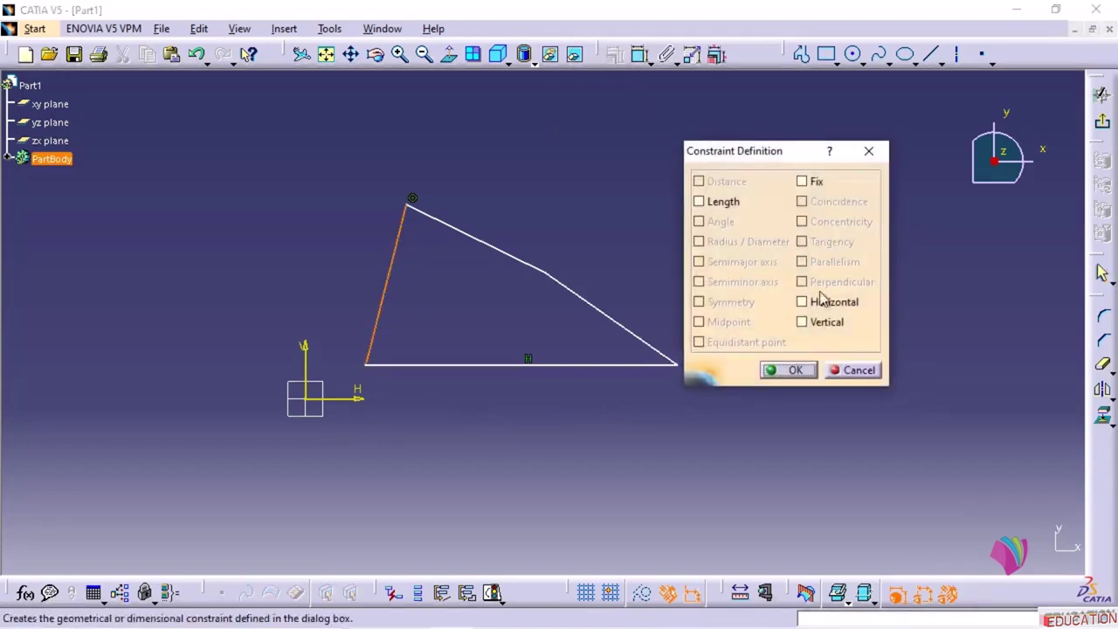
{"action": "left_click", "coordinate": [802, 321]}
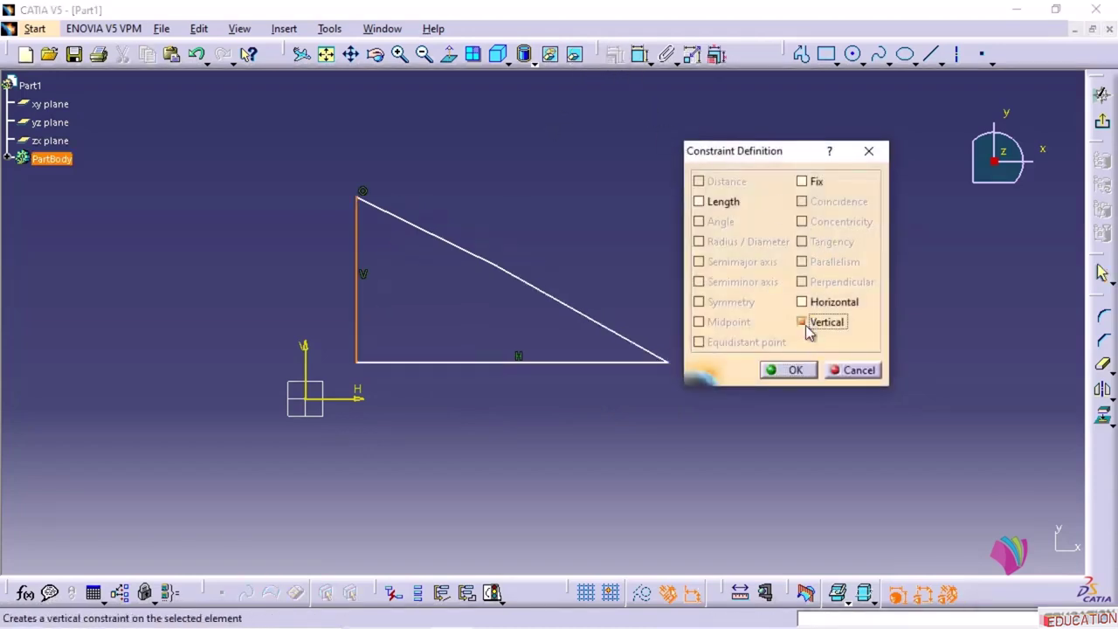
{"action": "left_click", "coordinate": [792, 370]}
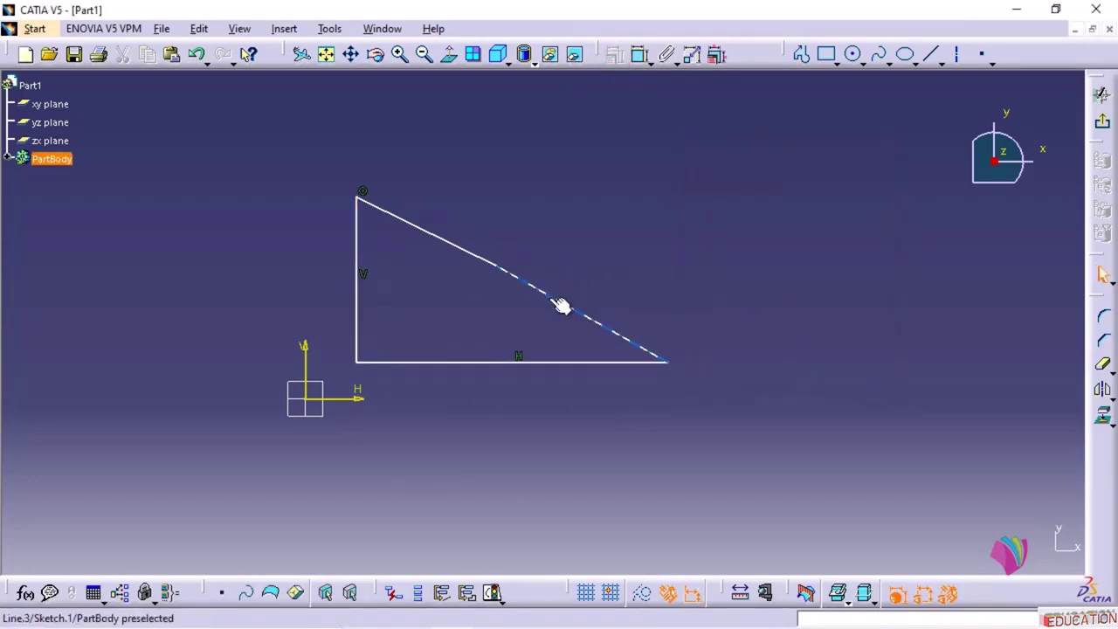
Constrain the lower slanted line on the far side Perpendicular to the horizontal bottom line, and move the bottom line up to shorten the shape
{"action": "left_click", "coordinate": [548, 298]}
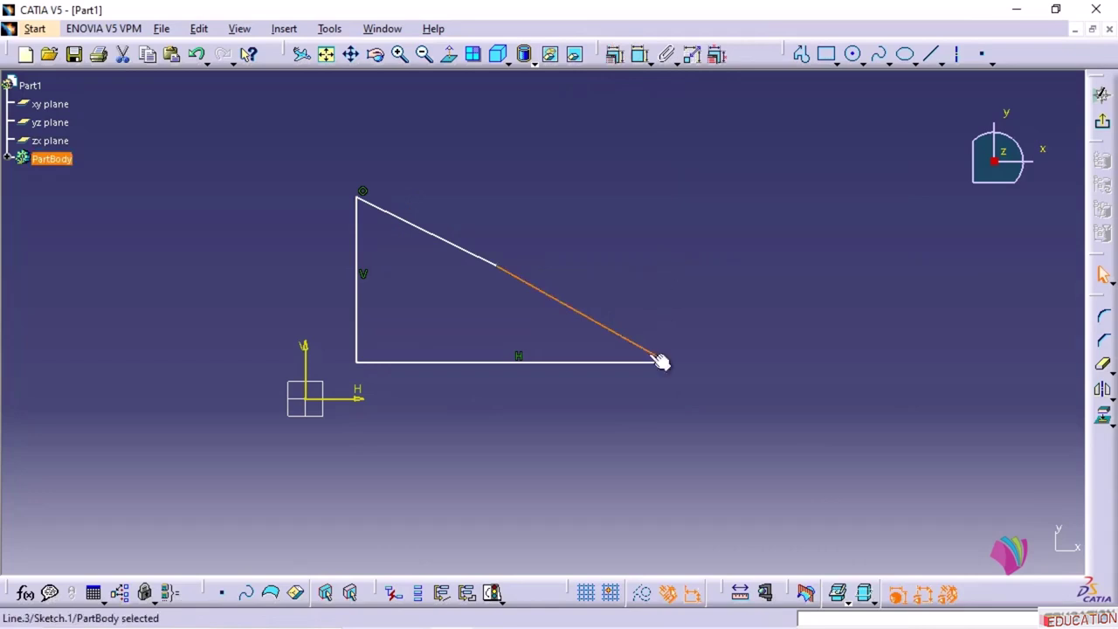
{"action": "left_click", "coordinate": [566, 361], "text": "ctrl"}
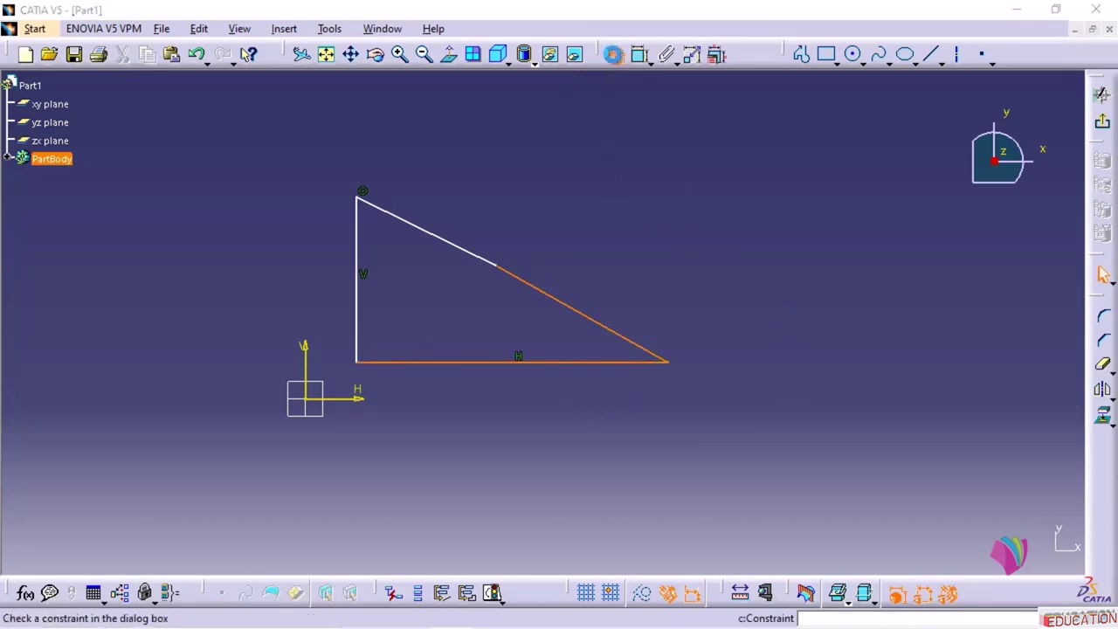
{"action": "left_click", "coordinate": [615, 55]}
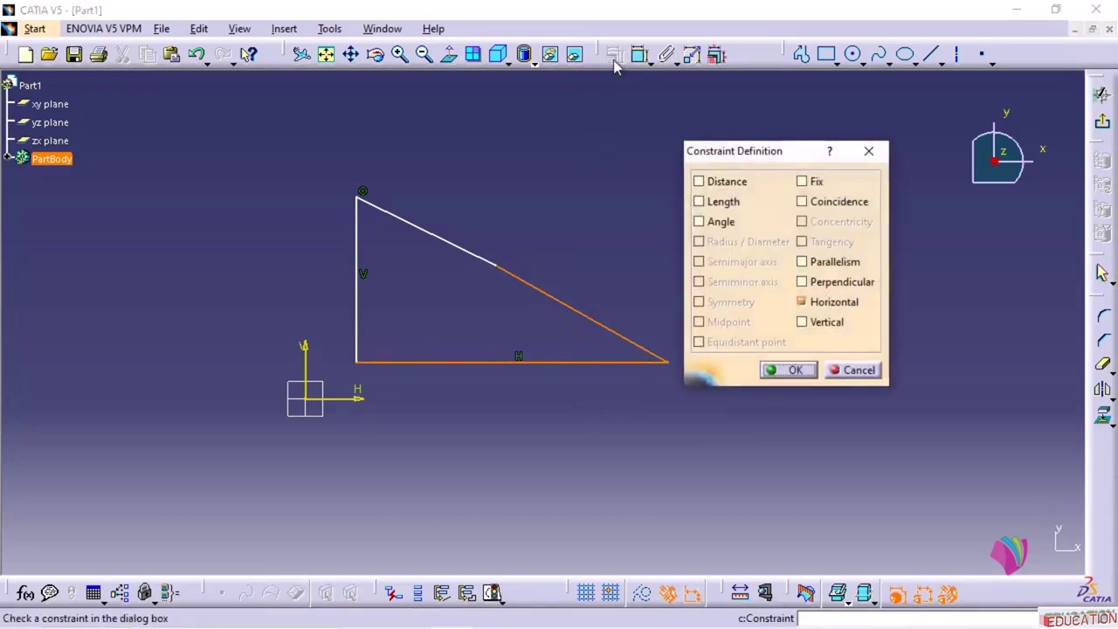
{"action": "left_click", "coordinate": [802, 283]}
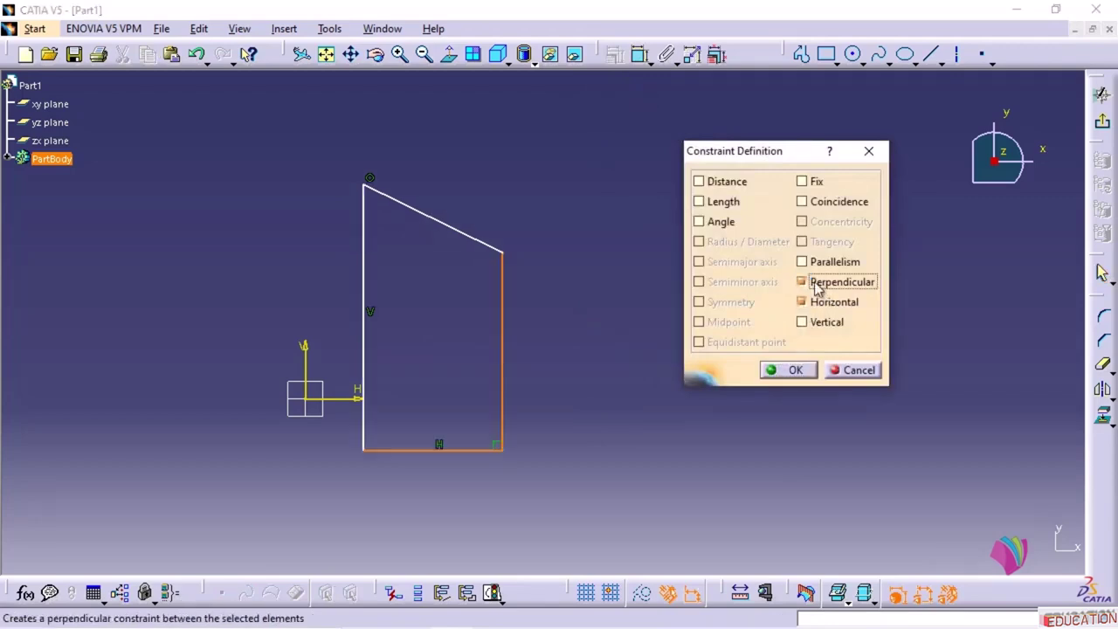
{"action": "left_click", "coordinate": [791, 371]}
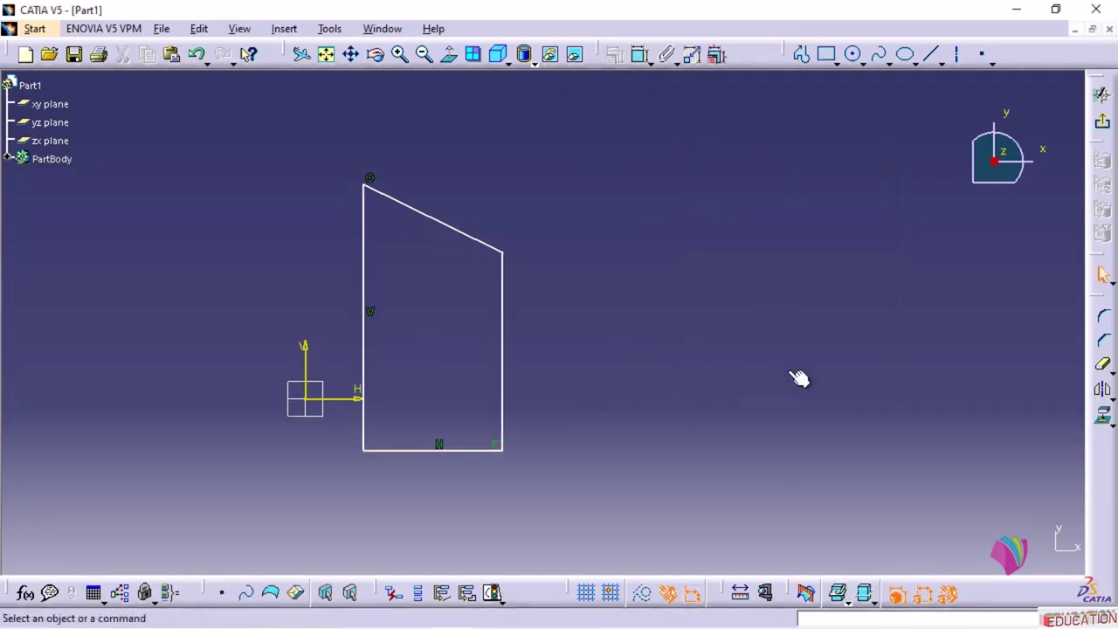
{"action": "mouse_move", "coordinate": [464, 450]}
{"action": "left_mouse_down"}
{"action": "mouse_move", "coordinate": [429, 313]}
{"action": "mouse_move", "coordinate": [443, 342]}
{"action": "left_mouse_up"}
{"action": "left_click", "coordinate": [555, 271]}
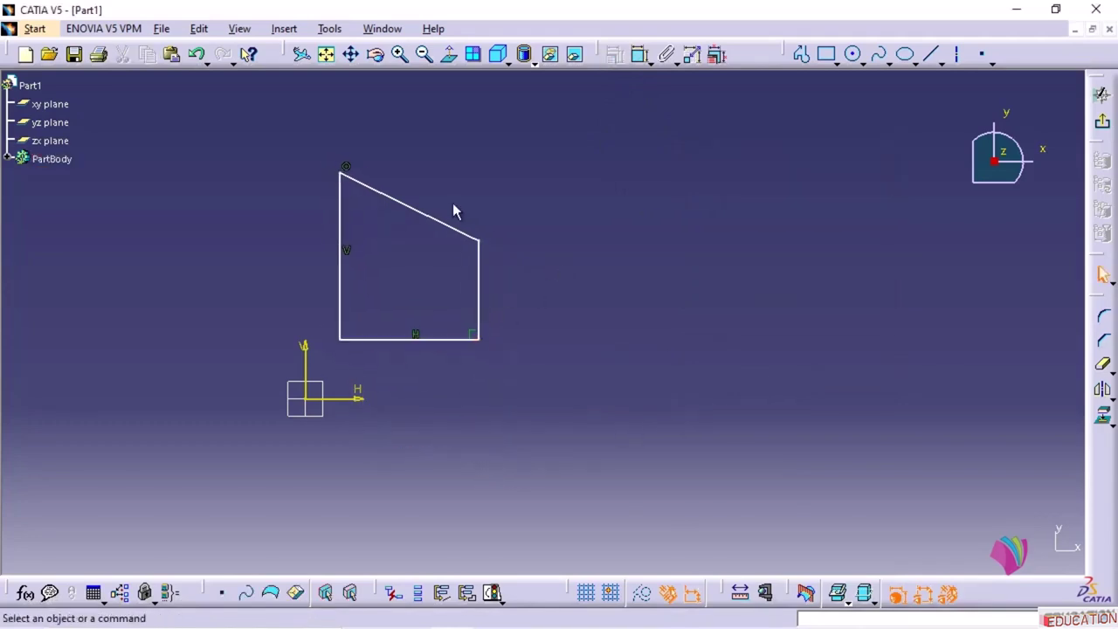
Constrain the slanted top line to Parallelism with the bottom line, and move the far vertical side outward to widen the rectangle
{"action": "left_click", "coordinate": [428, 215]}
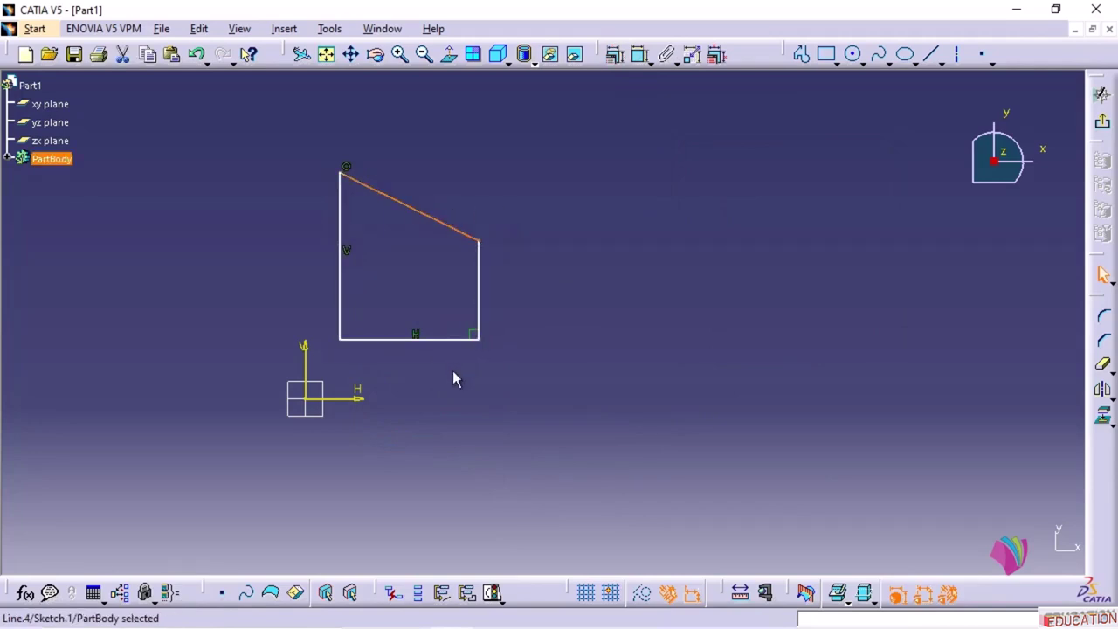
{"action": "left_click", "coordinate": [448, 339], "text": "ctrl"}
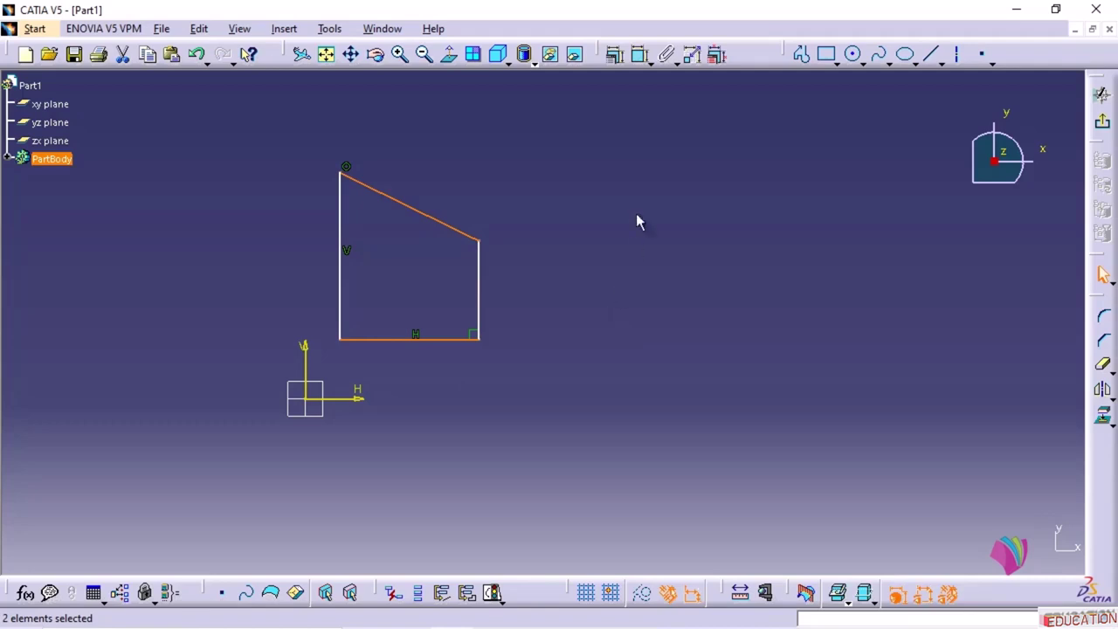
{"action": "left_click", "coordinate": [614, 55]}
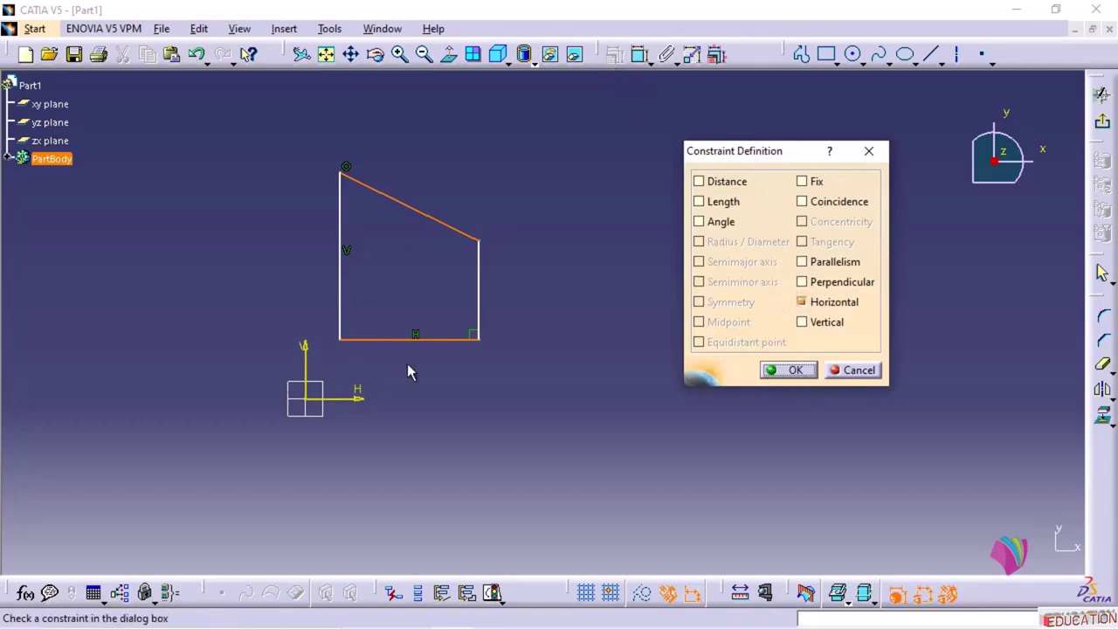
{"action": "left_click", "coordinate": [803, 262]}
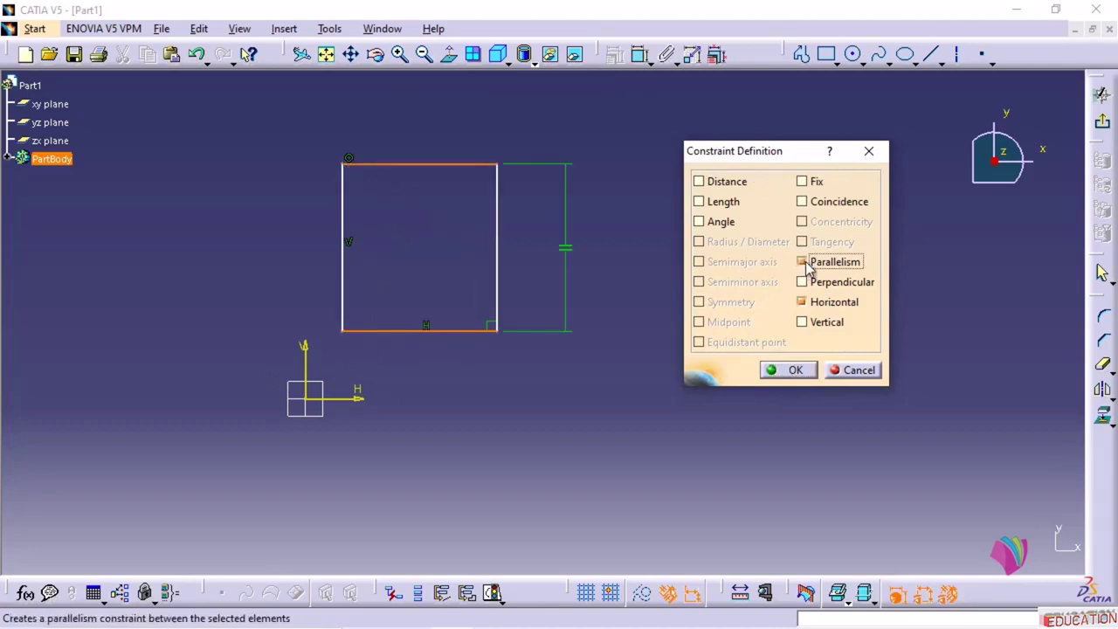
{"action": "left_click", "coordinate": [796, 370]}
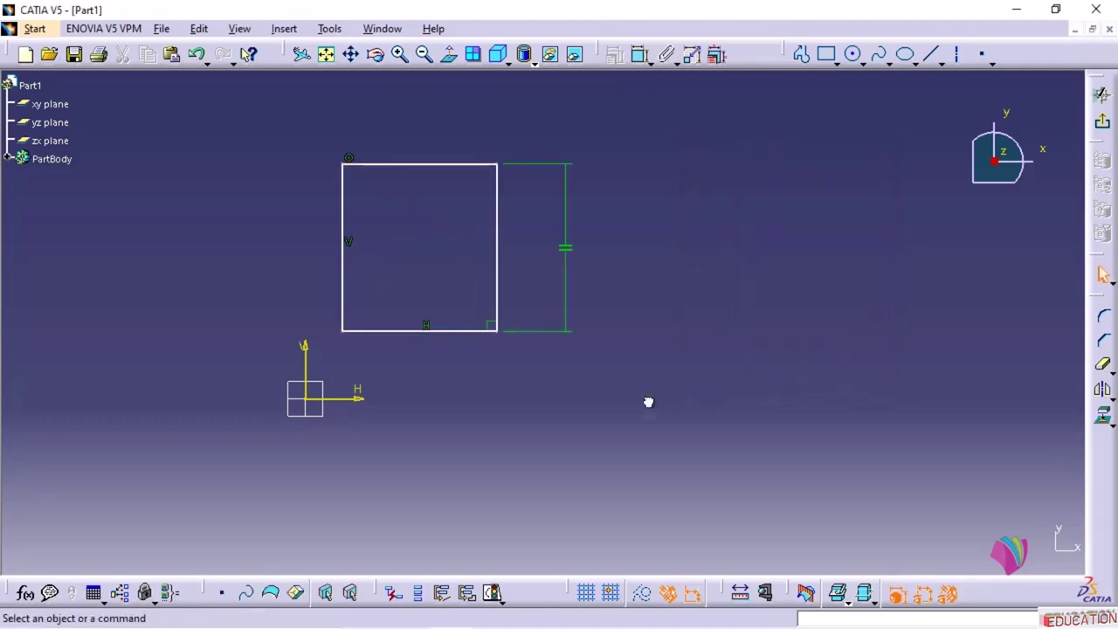
{"action": "left_click_drag", "start_coordinate": [500, 276], "coordinate": [717, 287]}
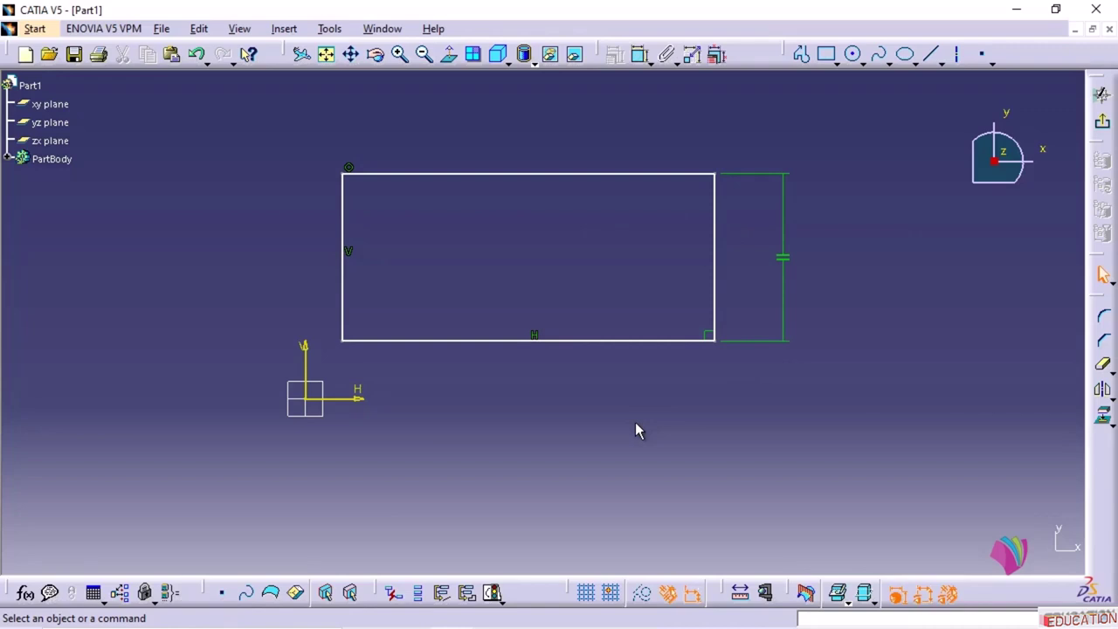
Delete the entire rectangle together with all its constraints
{"action": "mouse_move", "coordinate": [318, 139]}
{"action": "left_mouse_down"}
{"action": "mouse_move", "coordinate": [464, 309]}
{"action": "mouse_move", "coordinate": [831, 362]}
{"action": "left_mouse_up"}
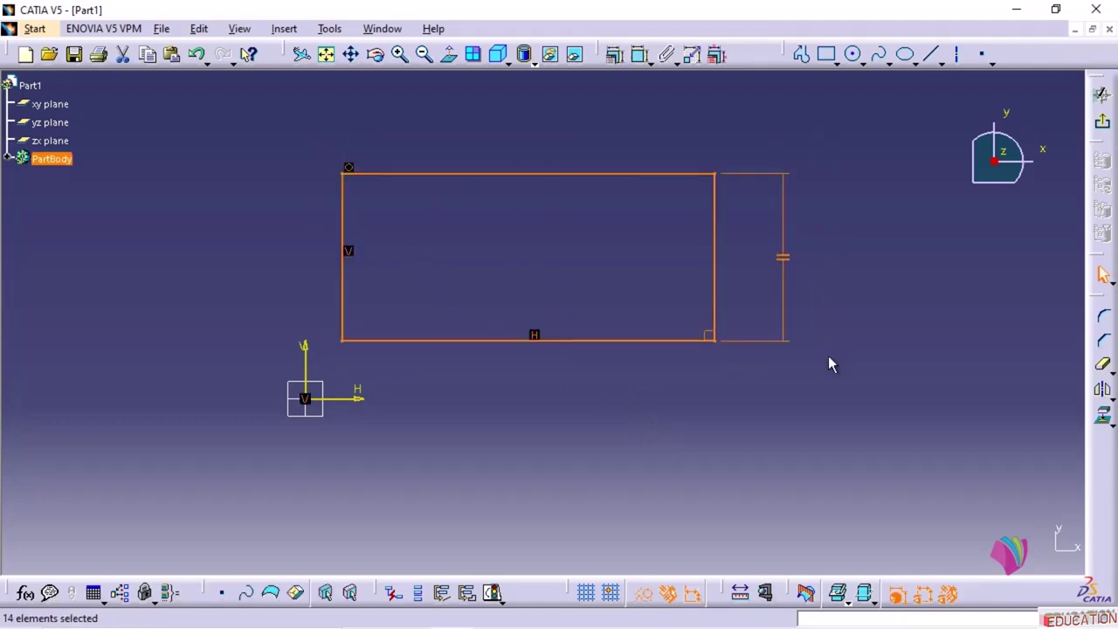
{"action": "key", "text": "Delete"}
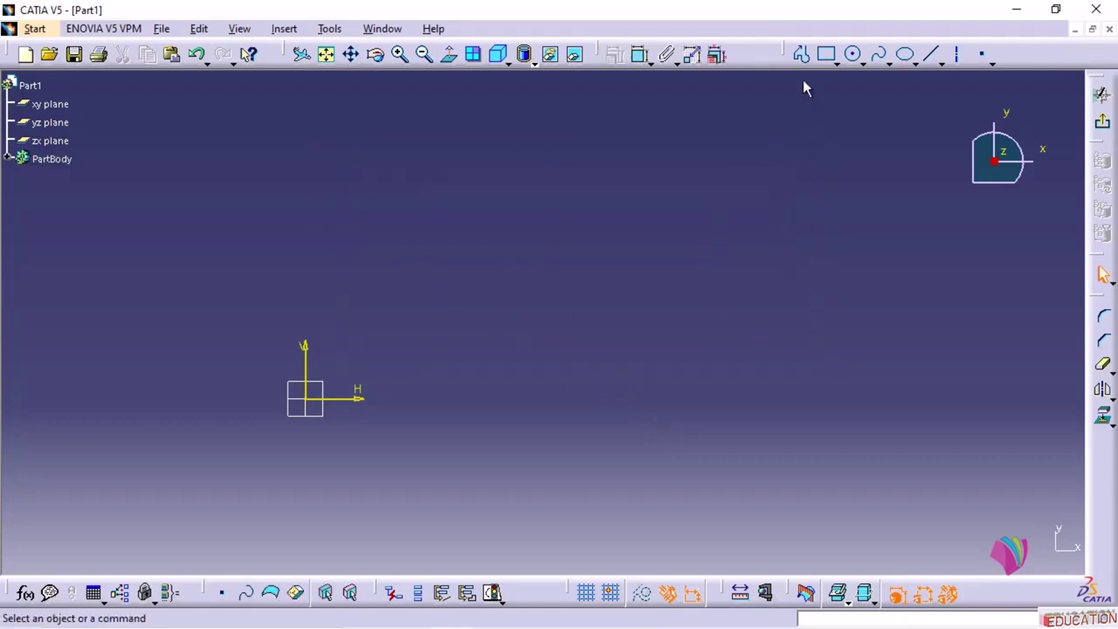
Sketch a closed rectangle about 140 by 72 mm with the Profile tool, above and to the right of the origin
{"action": "left_click", "coordinate": [800, 55]}
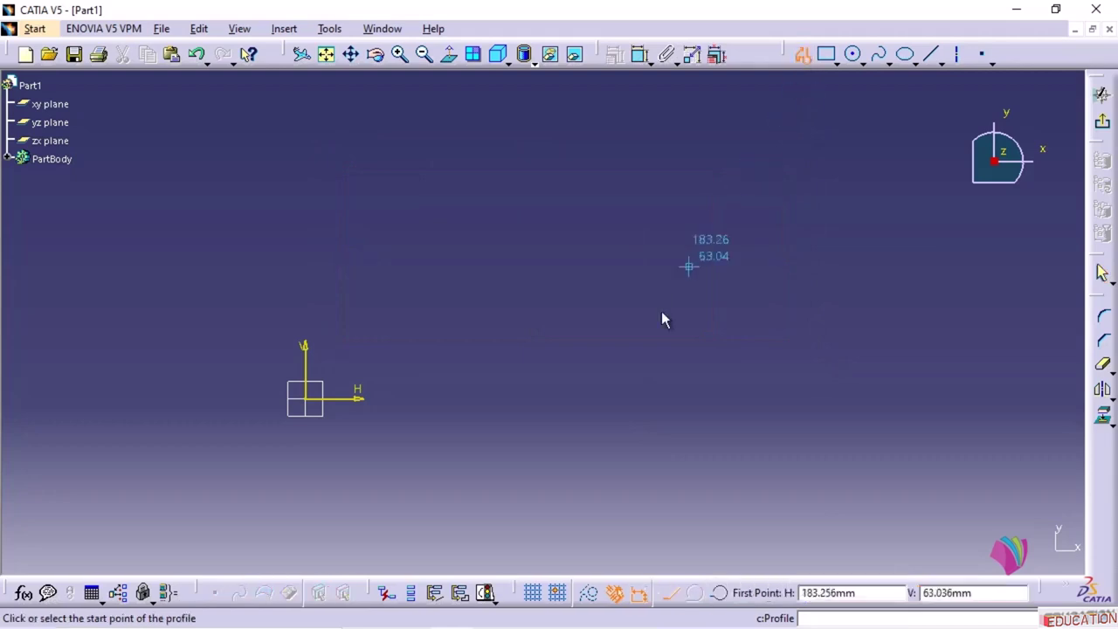
{"action": "left_click", "coordinate": [375, 296]}
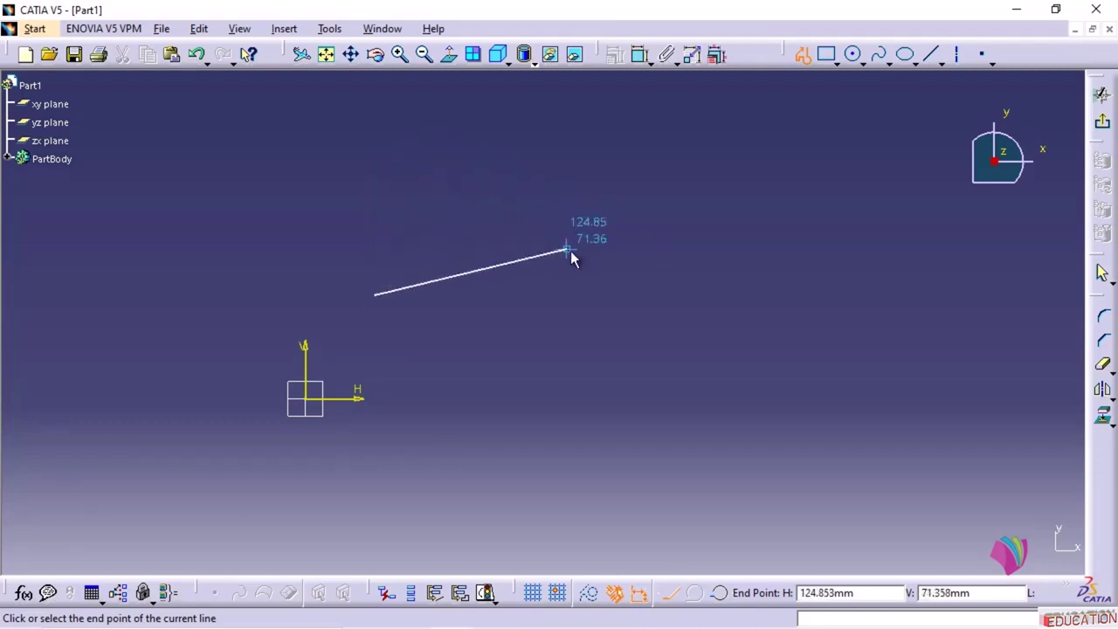
{"action": "left_click", "coordinate": [670, 296]}
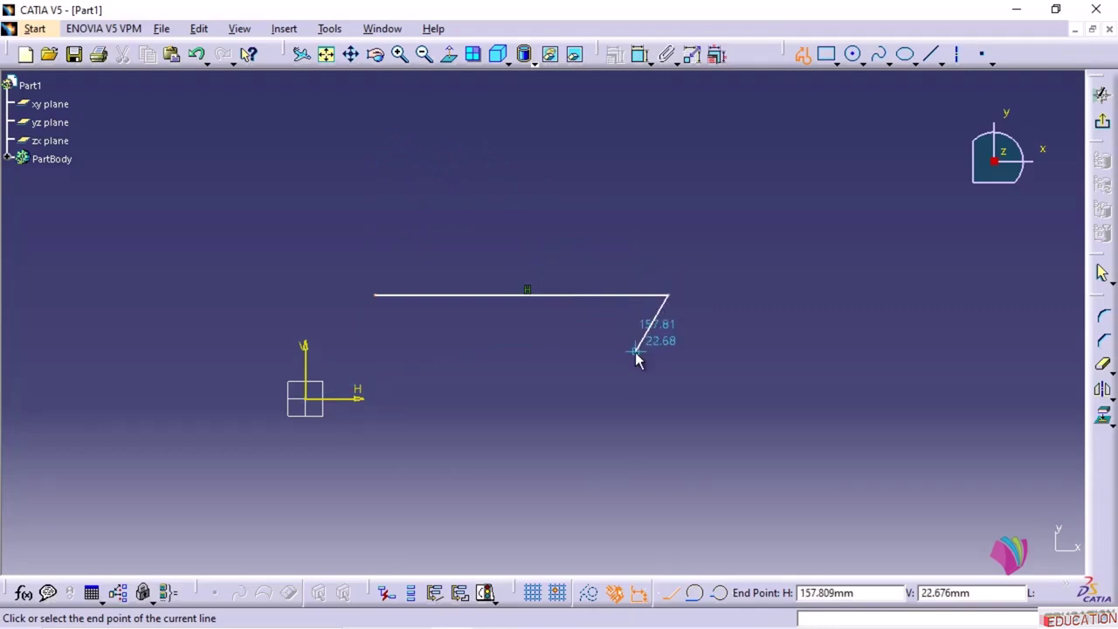
{"action": "left_click", "coordinate": [667, 145]}
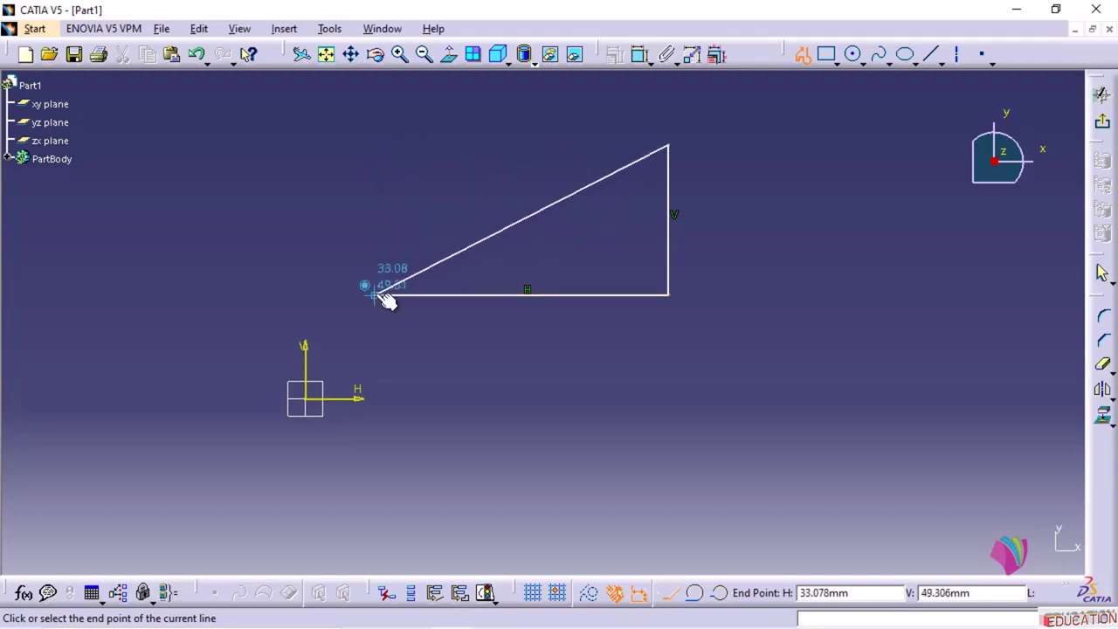
{"action": "left_click", "coordinate": [375, 145]}
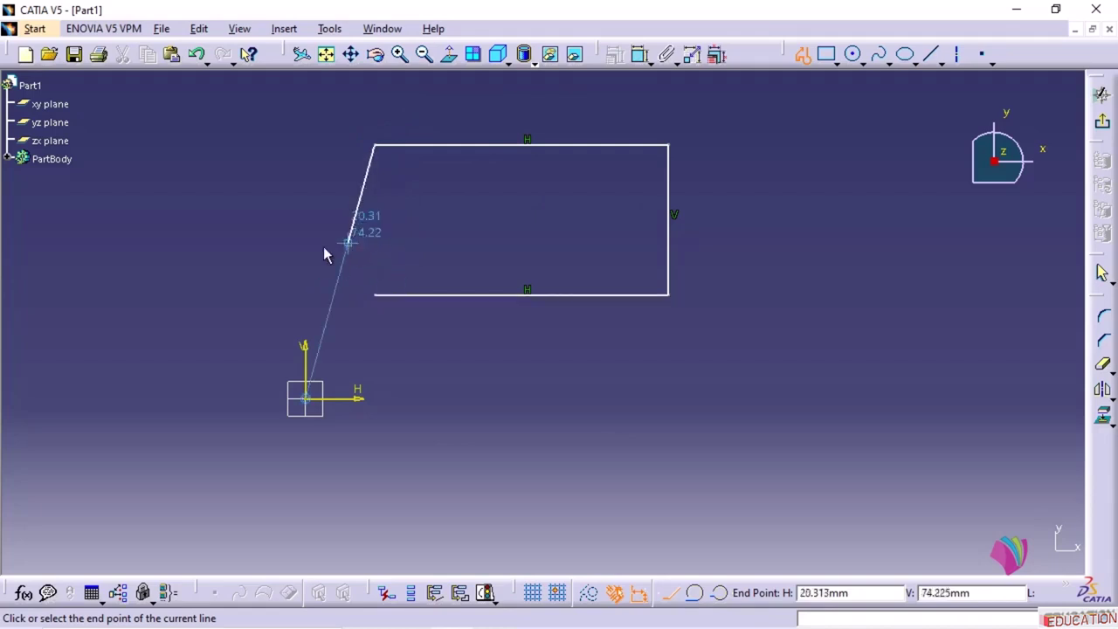
{"action": "left_click", "coordinate": [376, 296]}
{"action": "left_click", "coordinate": [452, 339]}
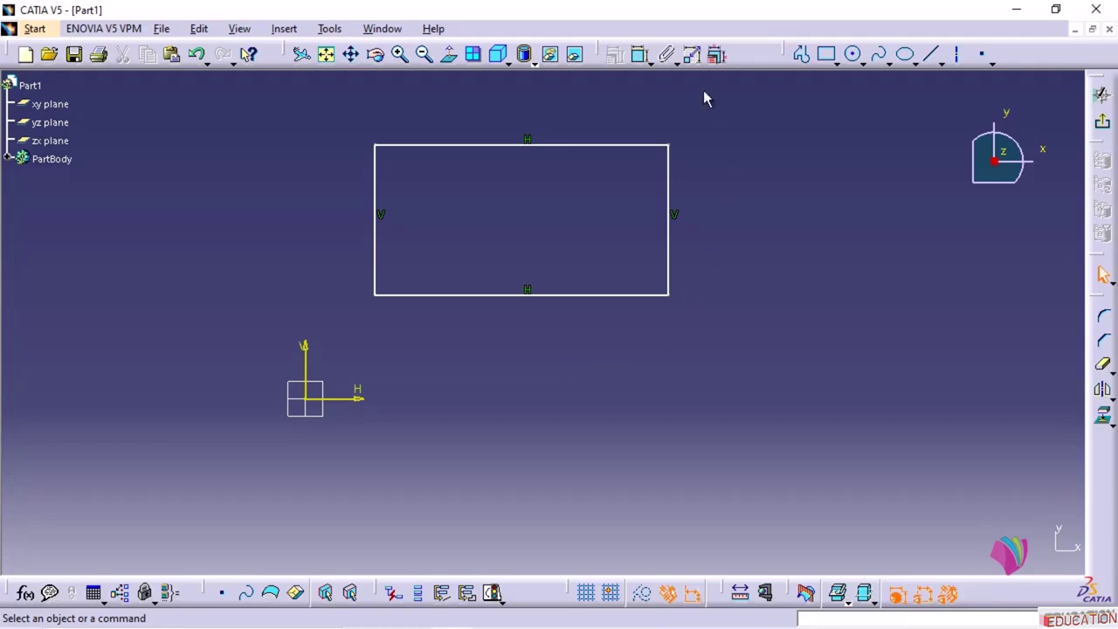
Dimension the rectangle's right vertical side and set its length to 50 mm
{"action": "left_click", "coordinate": [641, 56]}
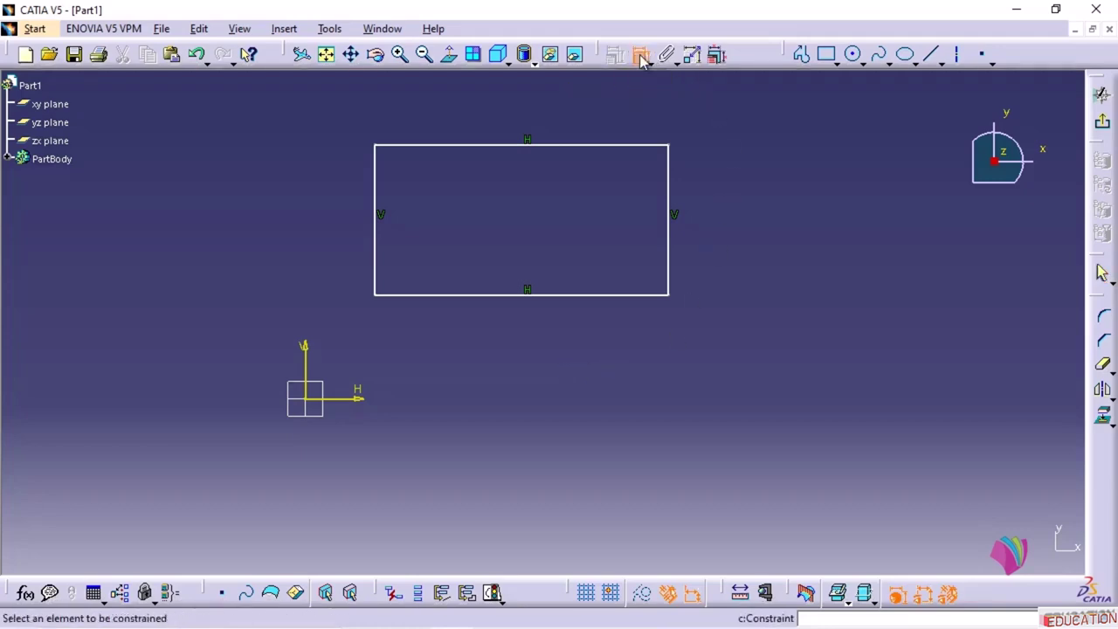
{"action": "left_click", "coordinate": [668, 188]}
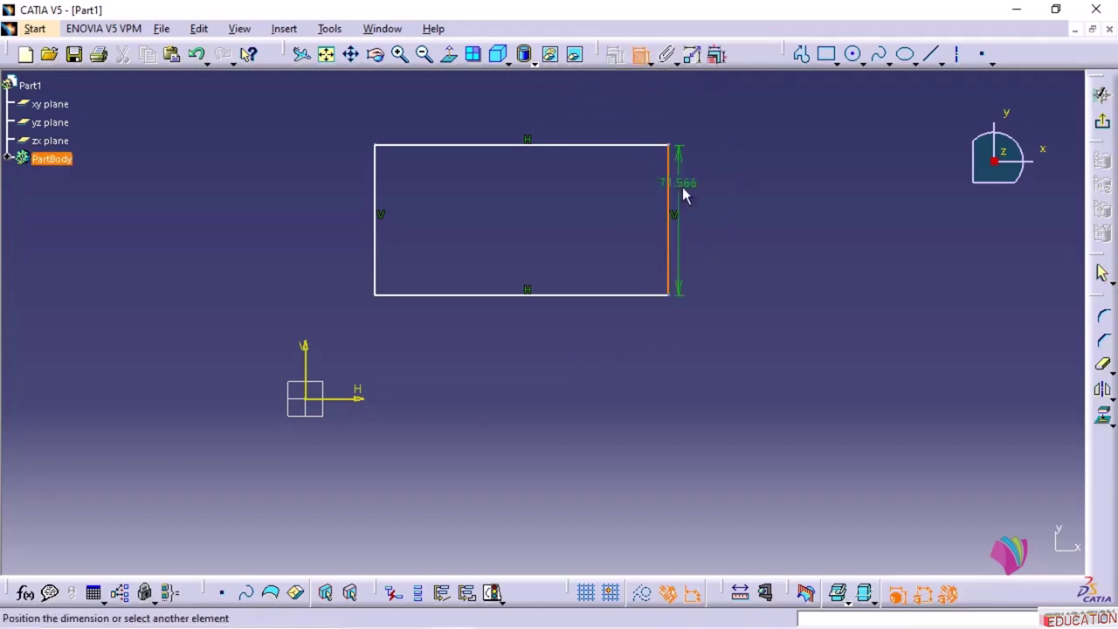
{"action": "left_click", "coordinate": [727, 186]}
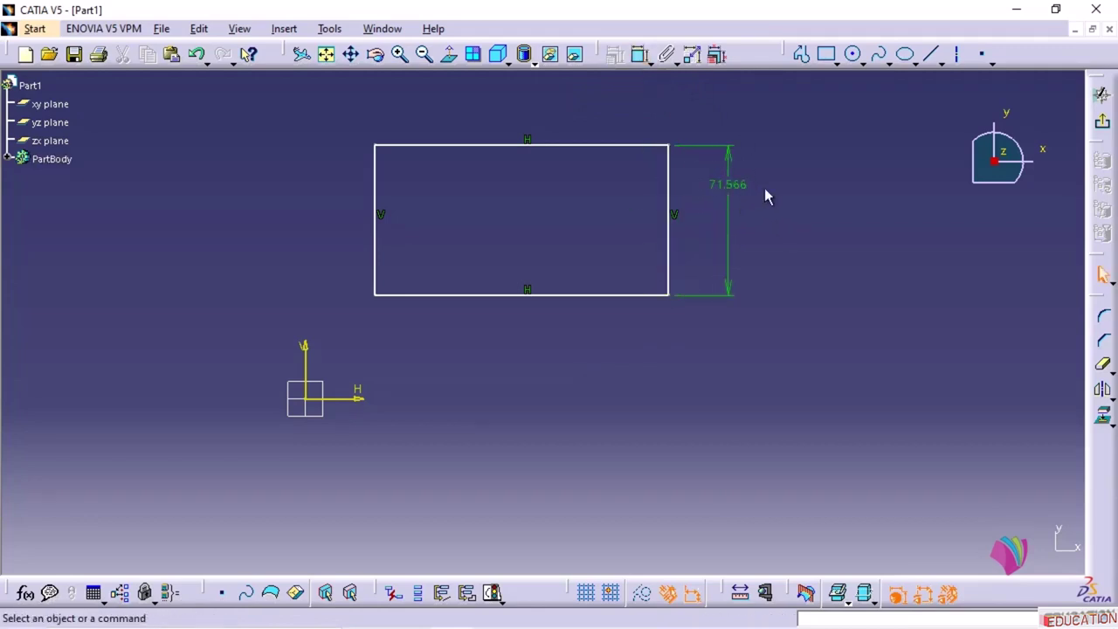
{"action": "left_click", "coordinate": [740, 183]}
{"action": "double_click", "coordinate": [739, 183]}
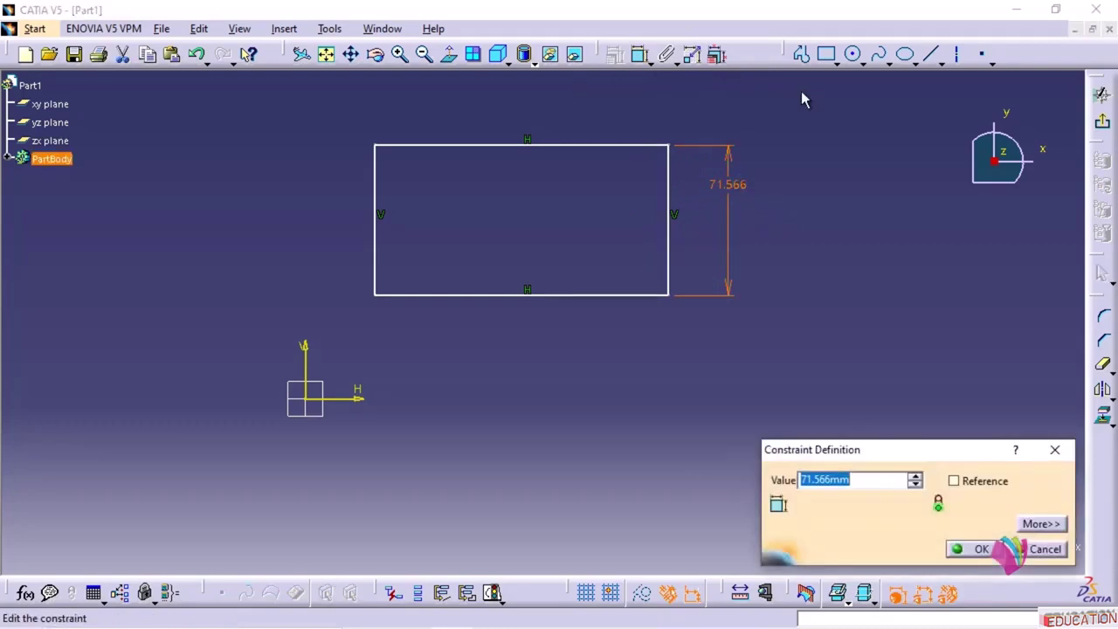
{"action": "type", "text": "50"}
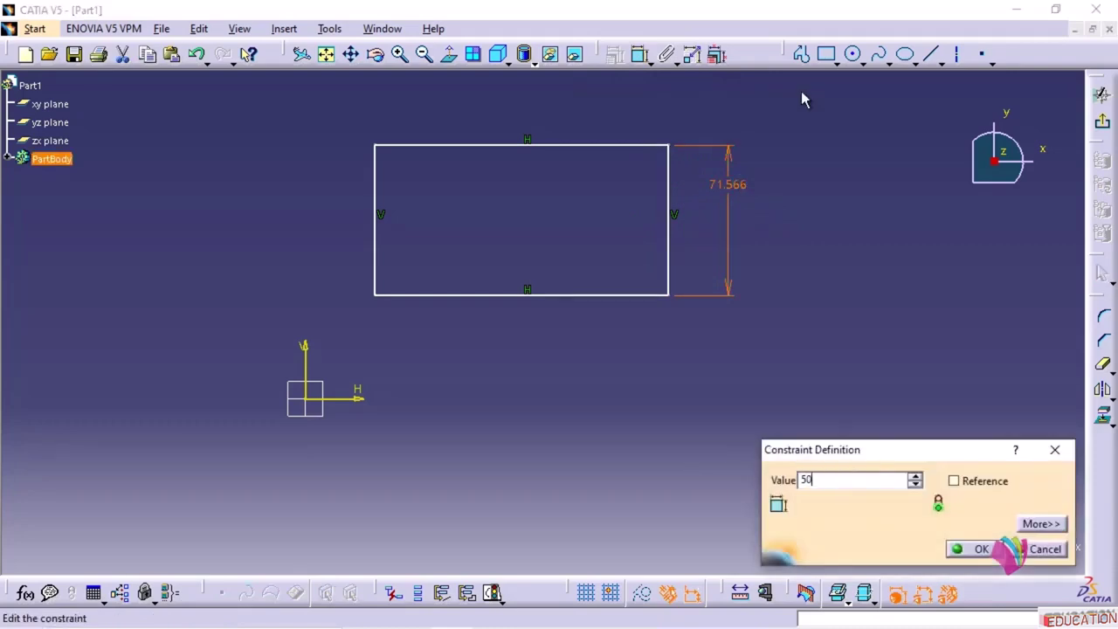
{"action": "key", "text": "Return"}
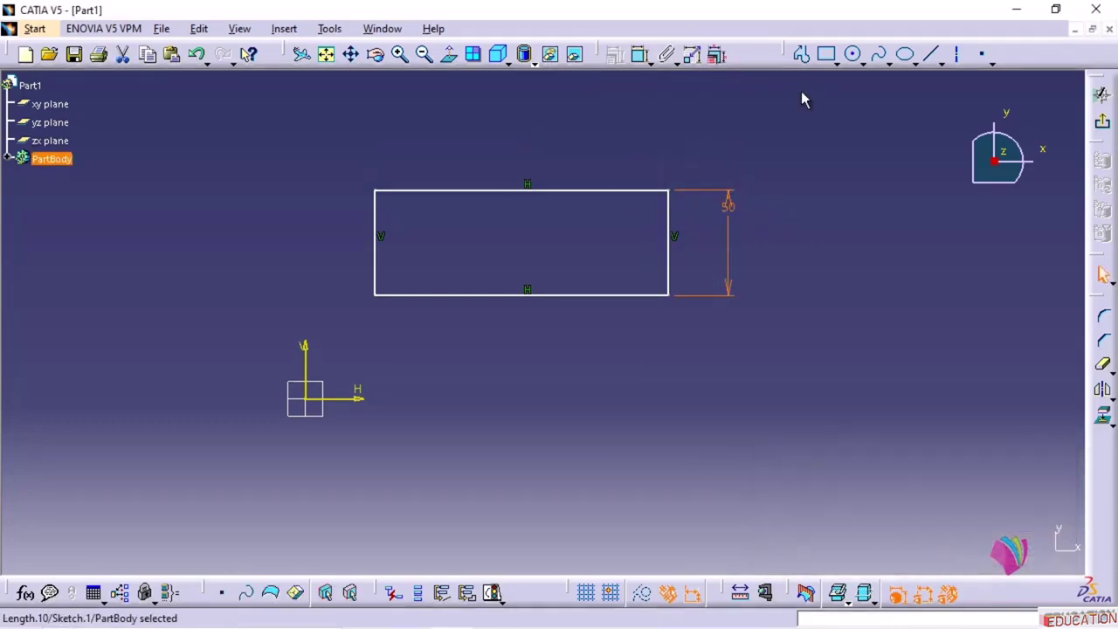
{"action": "left_click", "coordinate": [709, 140]}
Dimension the rectangle's bottom line and set its length to 100 mm
{"action": "left_click", "coordinate": [642, 55]}
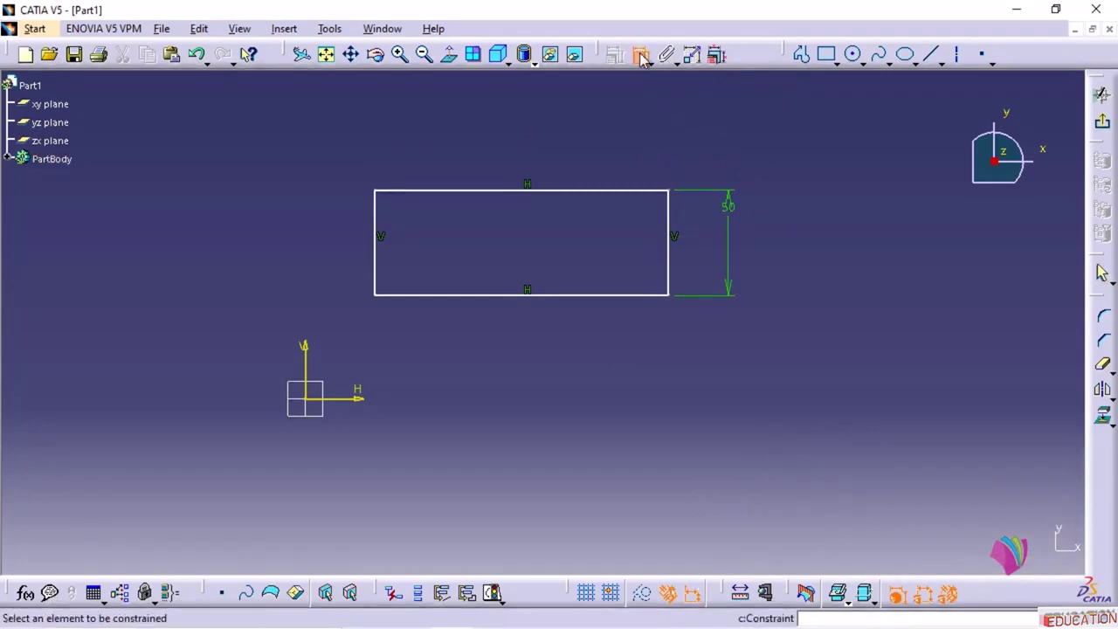
{"action": "left_click", "coordinate": [601, 296]}
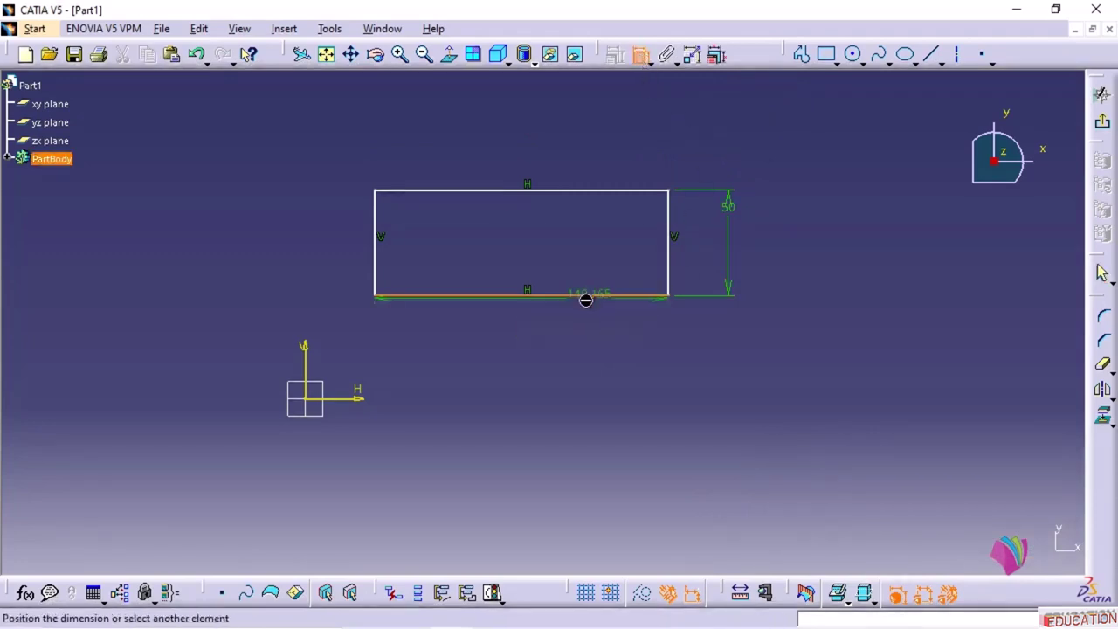
{"action": "left_click", "coordinate": [511, 339]}
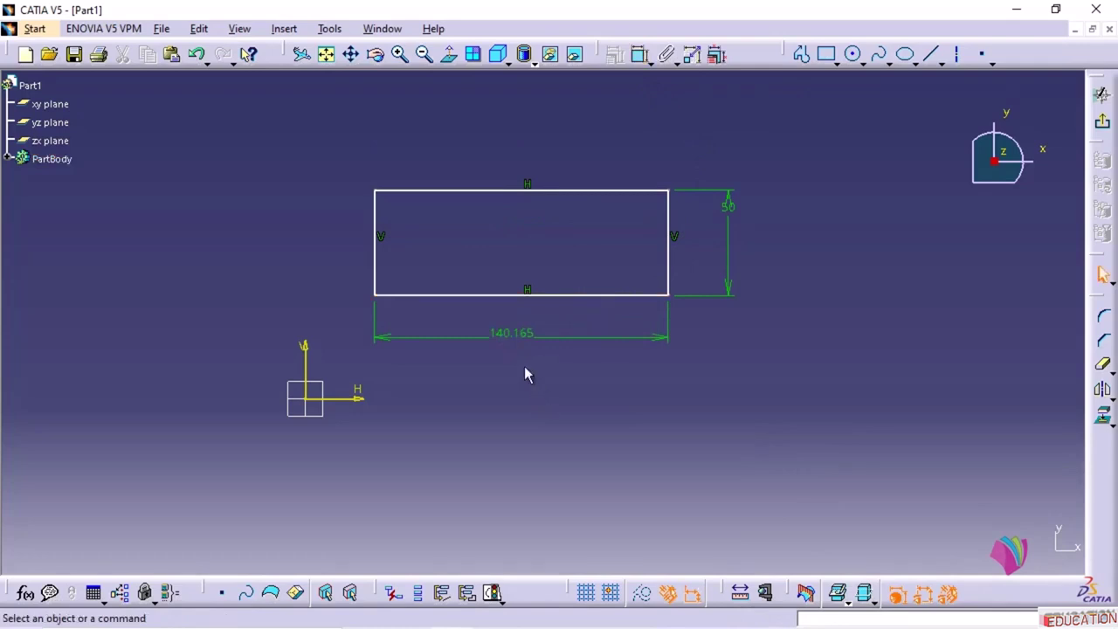
{"action": "double_click", "coordinate": [511, 332]}
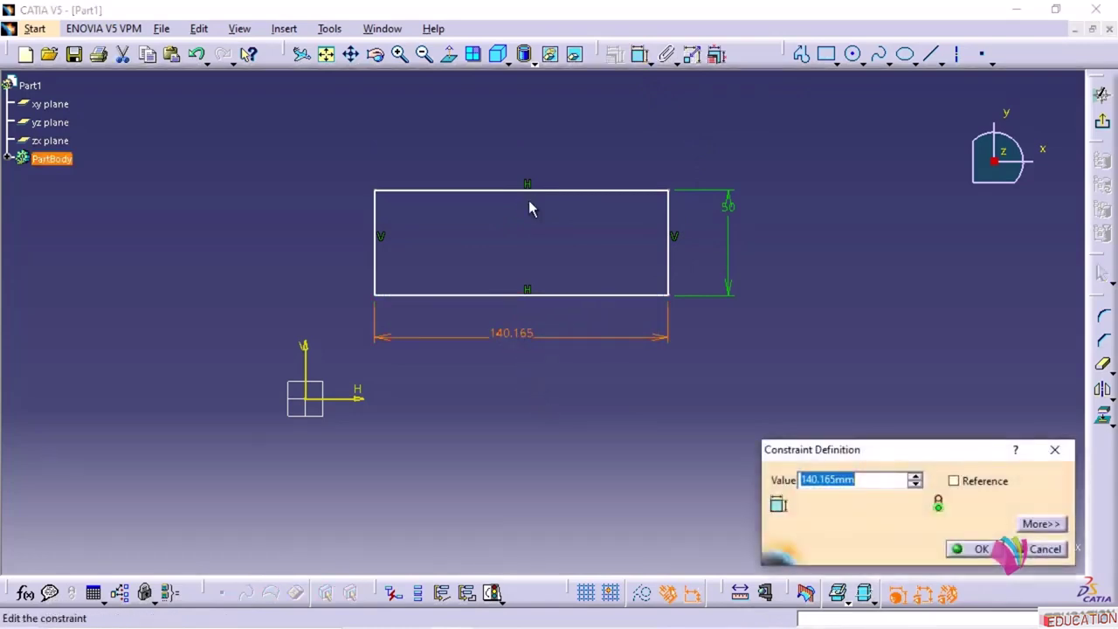
{"action": "type", "text": "100"}
{"action": "key", "text": "Return"}
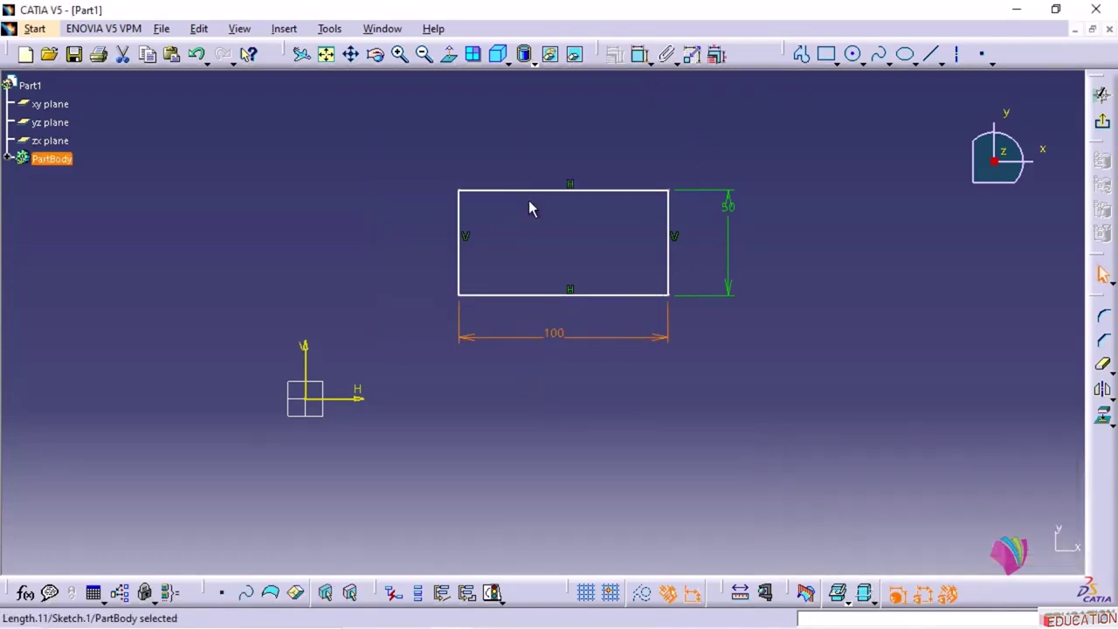
{"action": "left_click", "coordinate": [721, 370]}
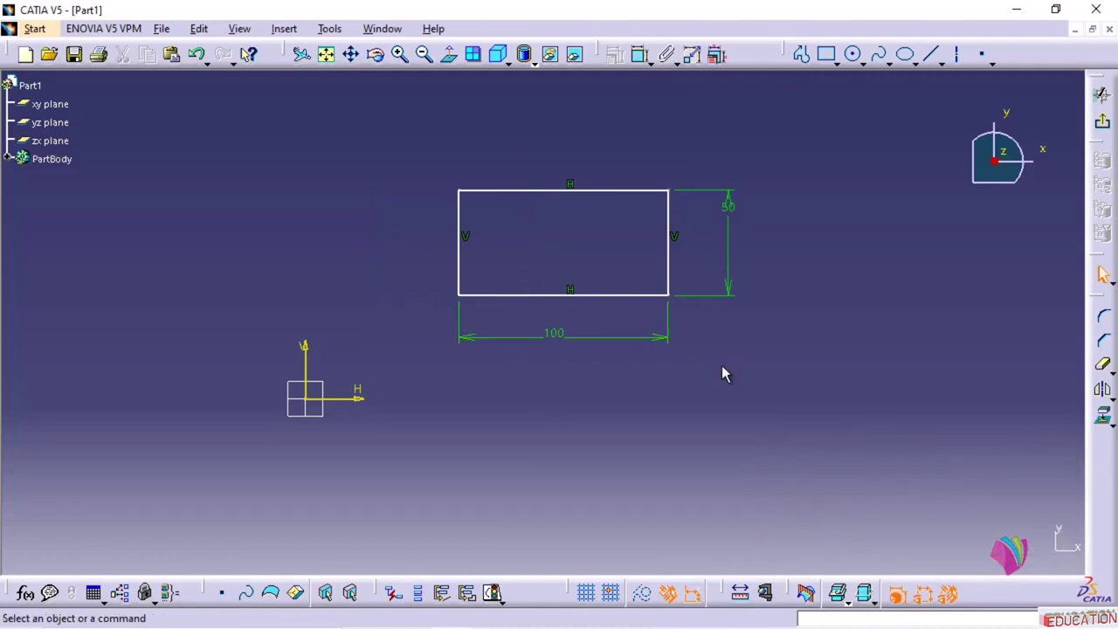
Move the dimensioned rectangle upward by its bottom line, farther from the horizontal axis
{"action": "left_click", "coordinate": [613, 295]}
{"action": "left_click_drag", "start_coordinate": [612, 297], "coordinate": [614, 249]}
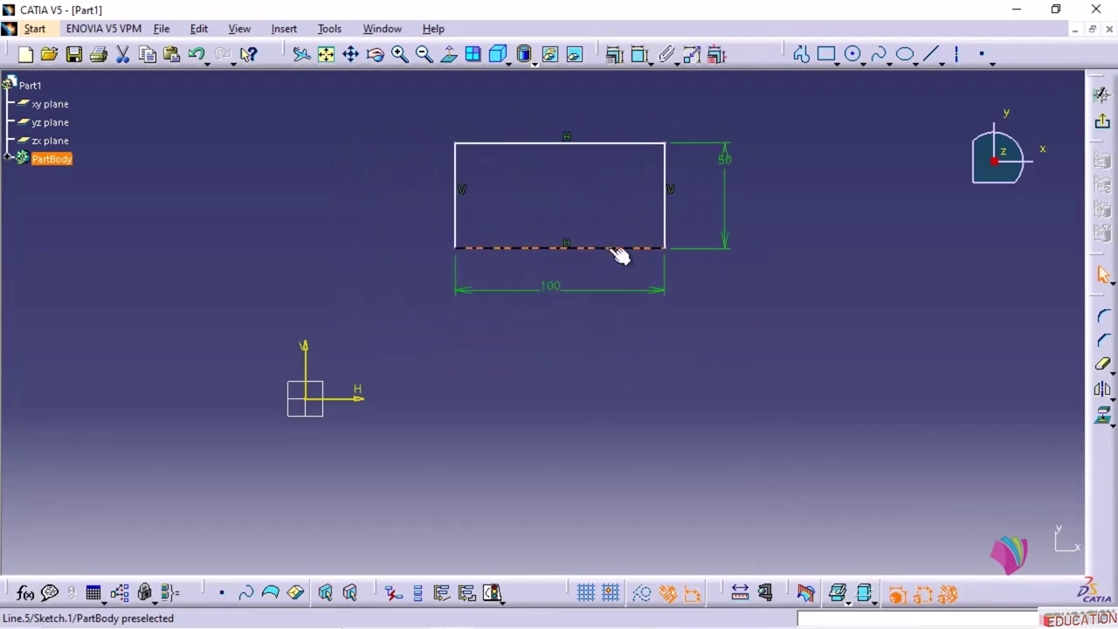
{"action": "left_click", "coordinate": [613, 407]}
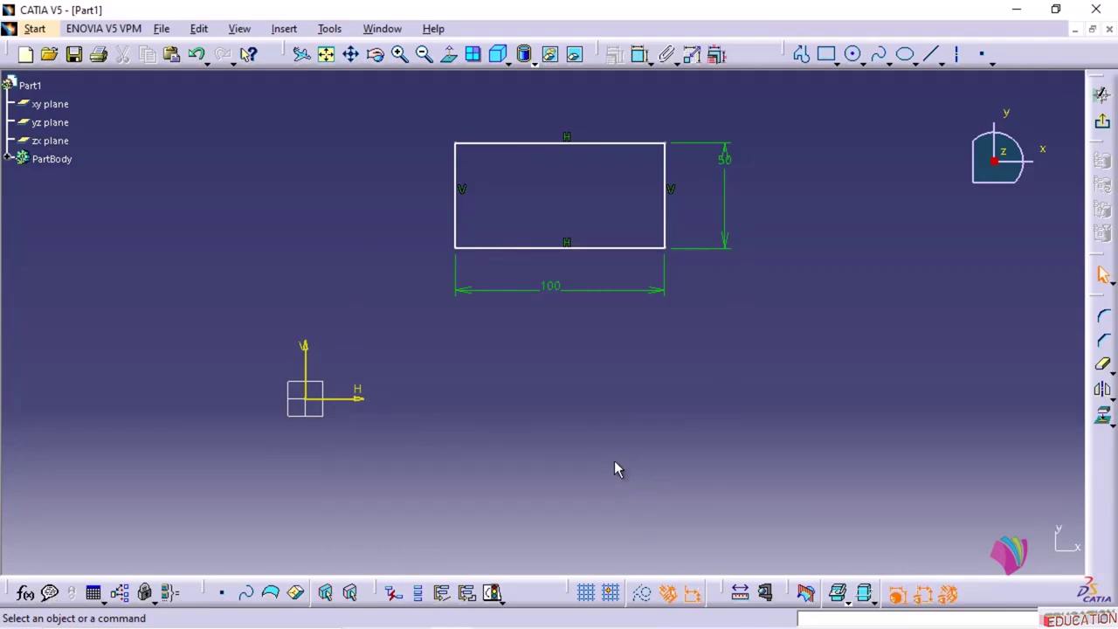
Apply a Coincidence constraint between the rectangle's bottom line and the horizontal axis
{"action": "left_click", "coordinate": [502, 247]}
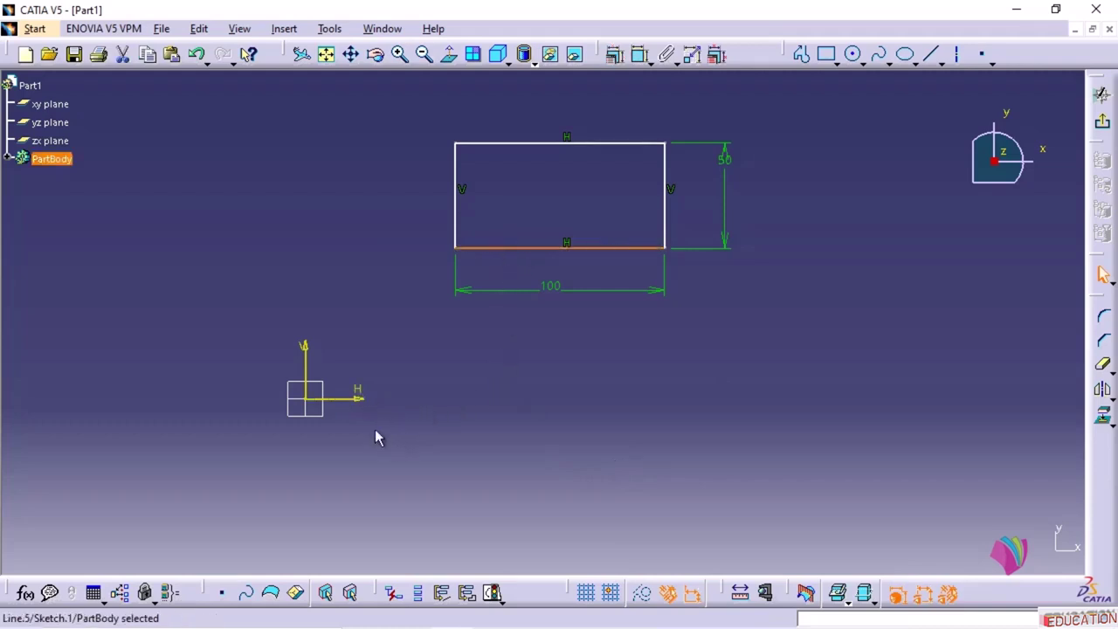
{"action": "left_click", "coordinate": [365, 399], "text": "ctrl"}
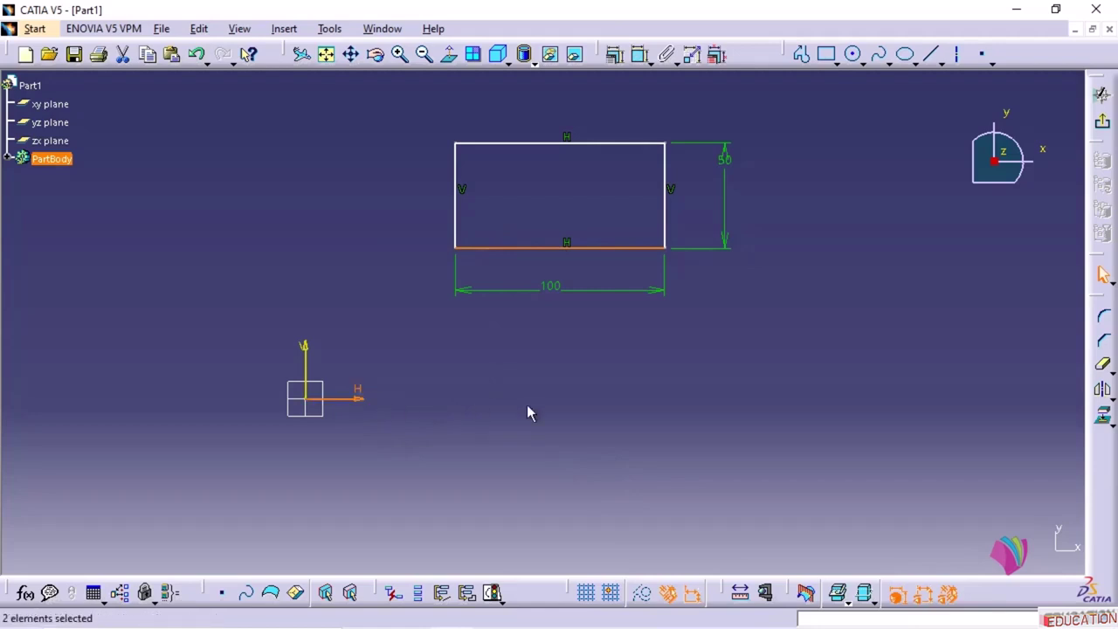
{"action": "left_click", "coordinate": [615, 56]}
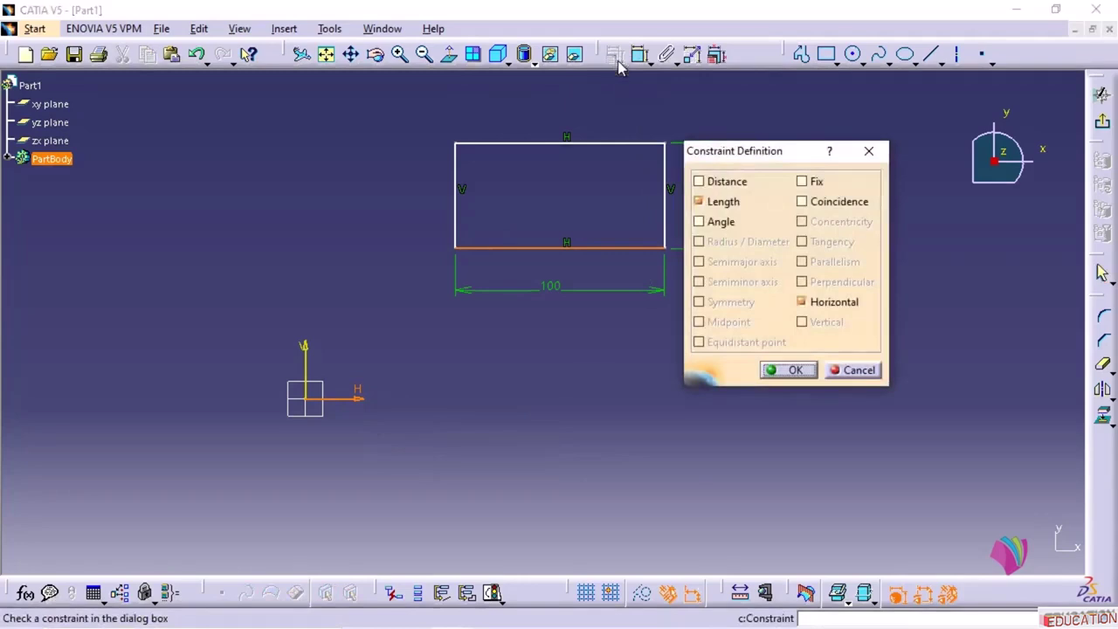
{"action": "left_click_drag", "start_coordinate": [727, 153], "coordinate": [839, 258]}
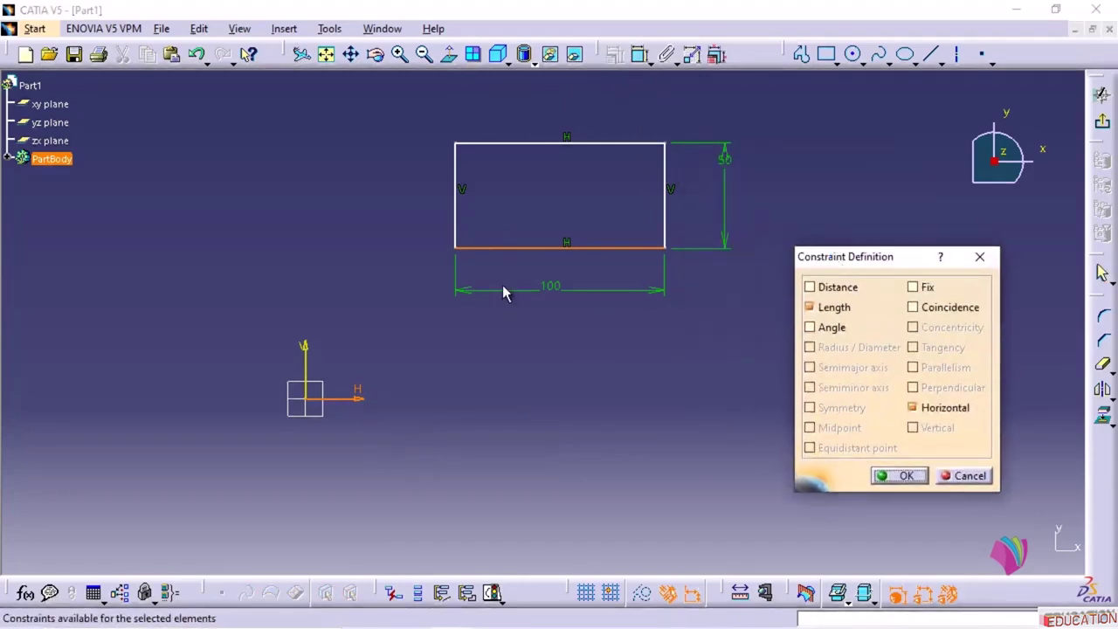
{"action": "left_click", "coordinate": [913, 307]}
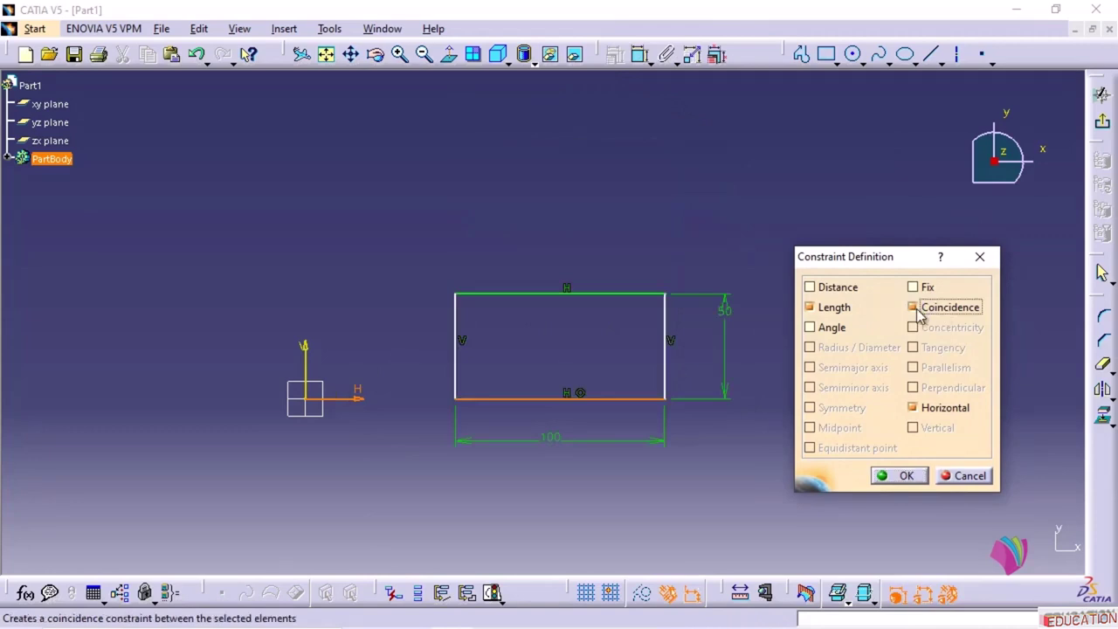
{"action": "left_click", "coordinate": [902, 475]}
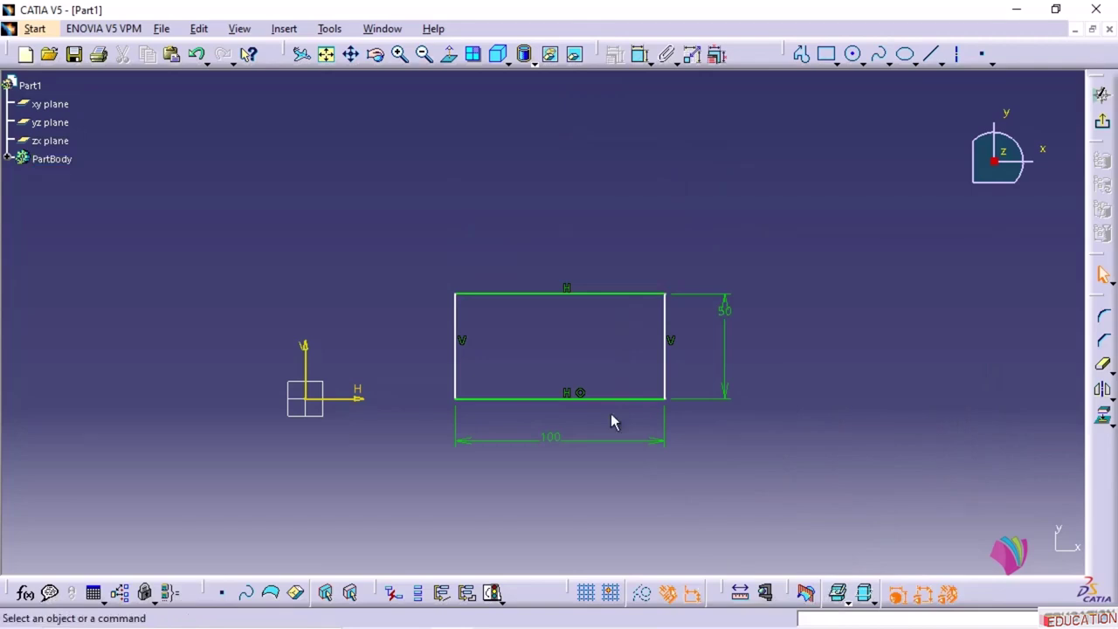
Slide the rectangle along the horizontal axis by its left side until it straddles the vertical axis
{"action": "left_click", "coordinate": [454, 369]}
{"action": "left_click_drag", "start_coordinate": [454, 368], "coordinate": [187, 447]}
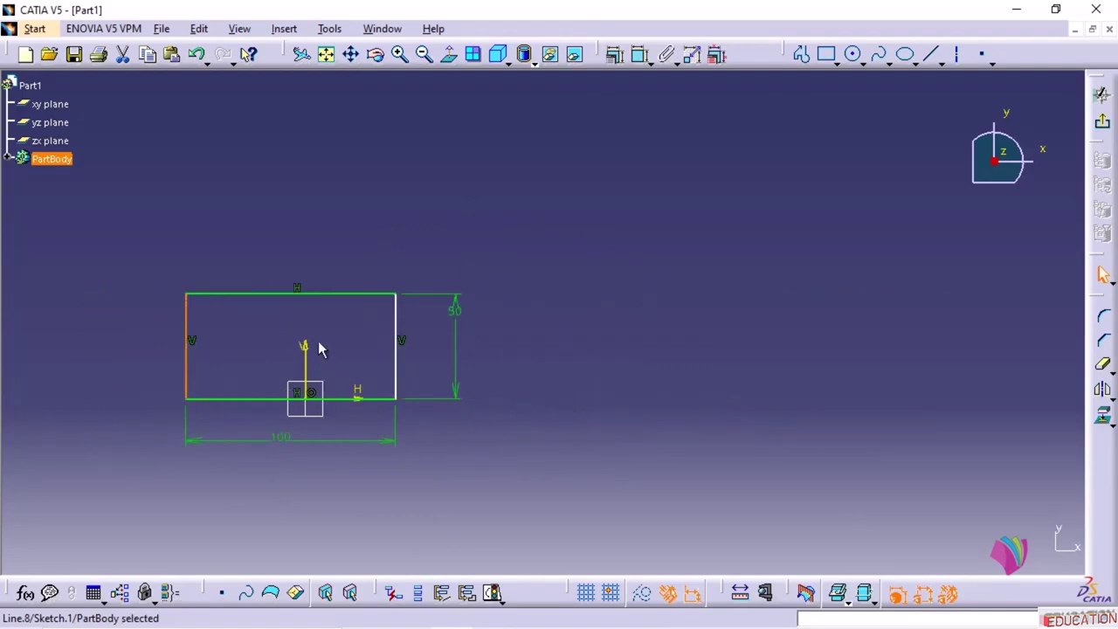
{"action": "left_click", "coordinate": [624, 204]}
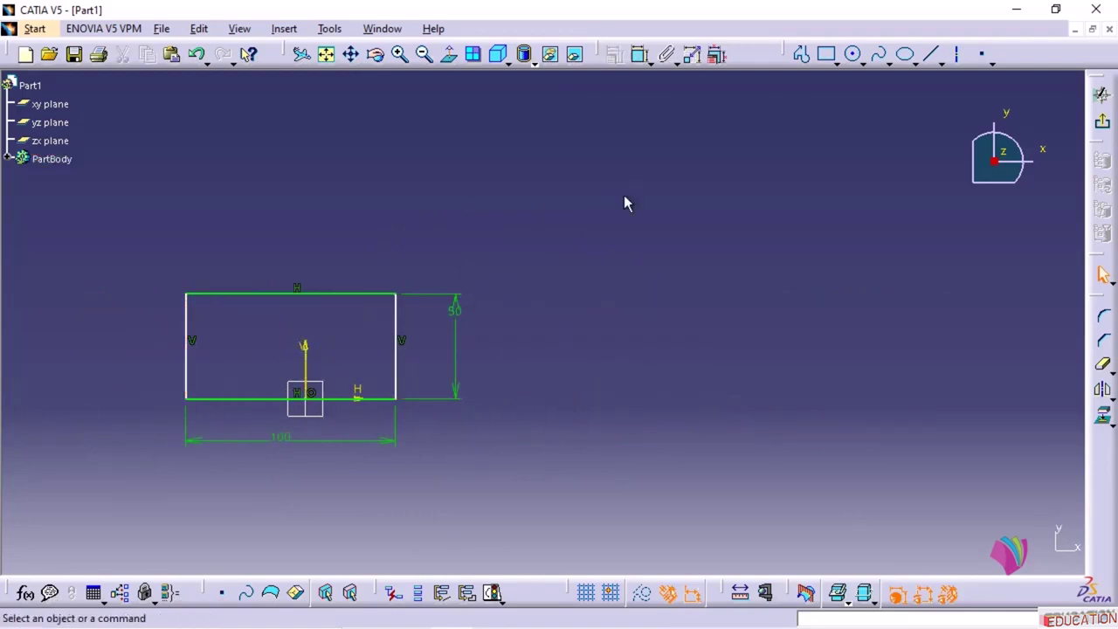
Dimension the distance from the vertical axis to the rectangle's right side and set it to 50 mm
{"action": "left_click", "coordinate": [640, 55]}
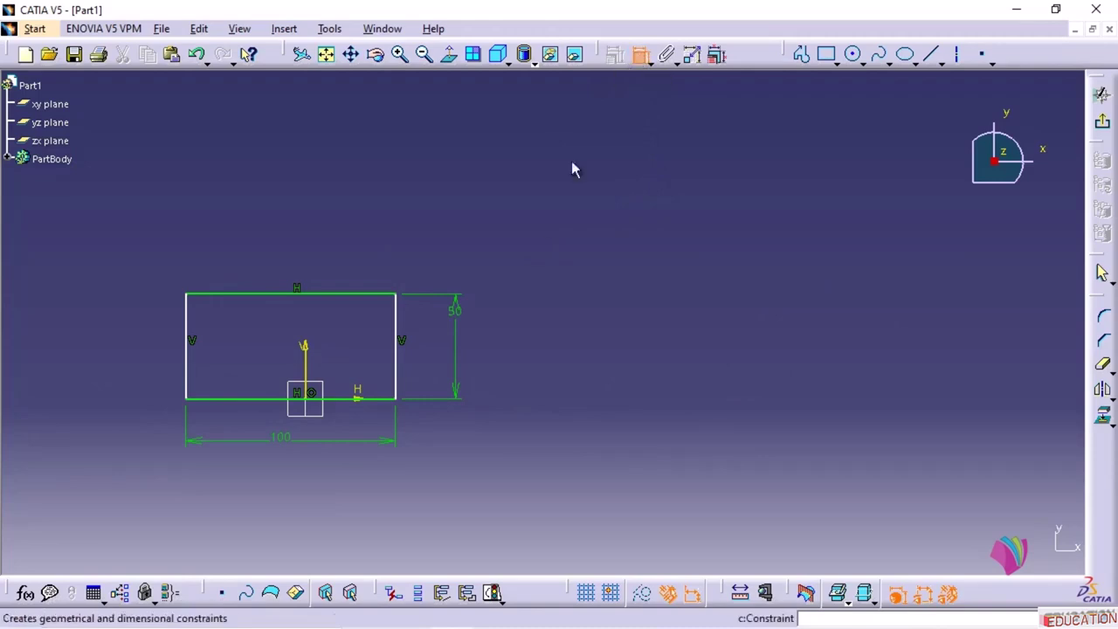
{"action": "left_click", "coordinate": [306, 349]}
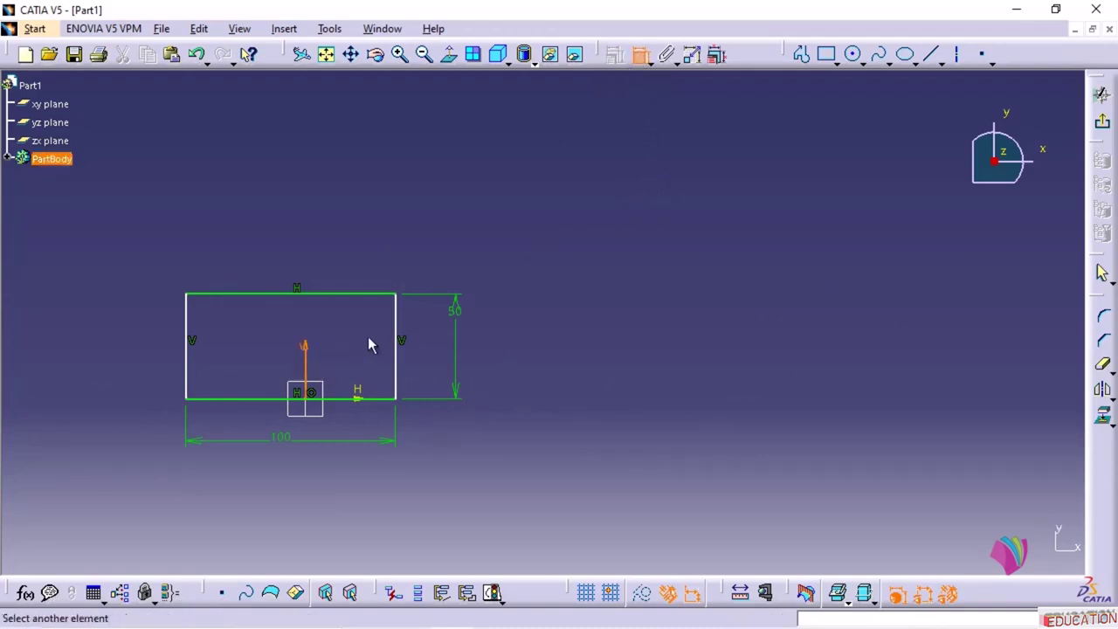
{"action": "left_click", "coordinate": [397, 360]}
{"action": "left_click", "coordinate": [377, 249]}
{"action": "double_click", "coordinate": [375, 248]}
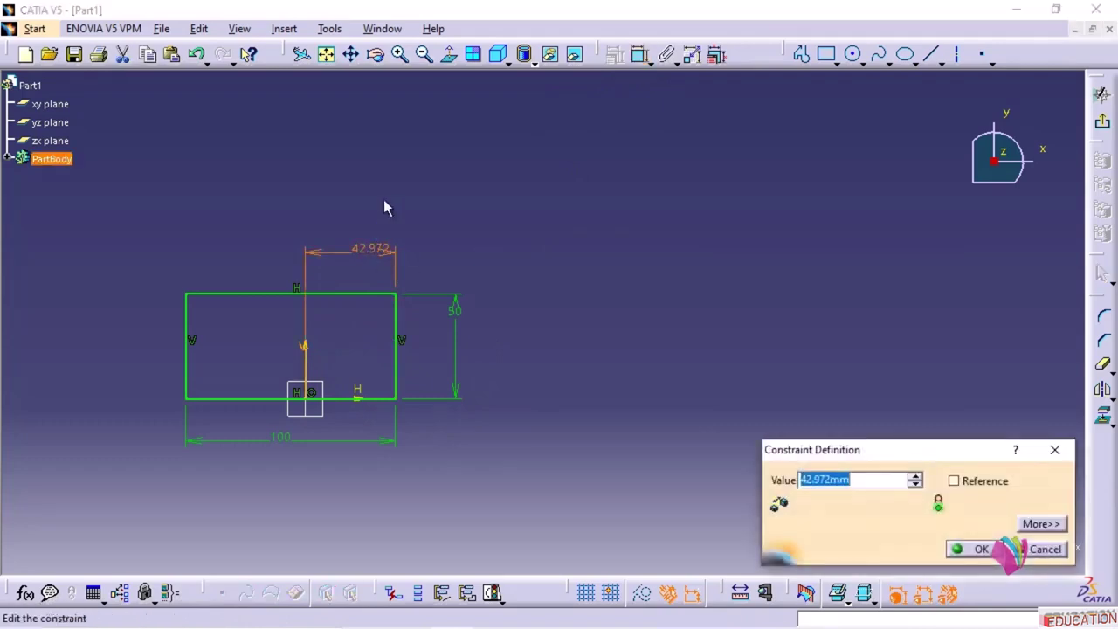
{"action": "type", "text": "50"}
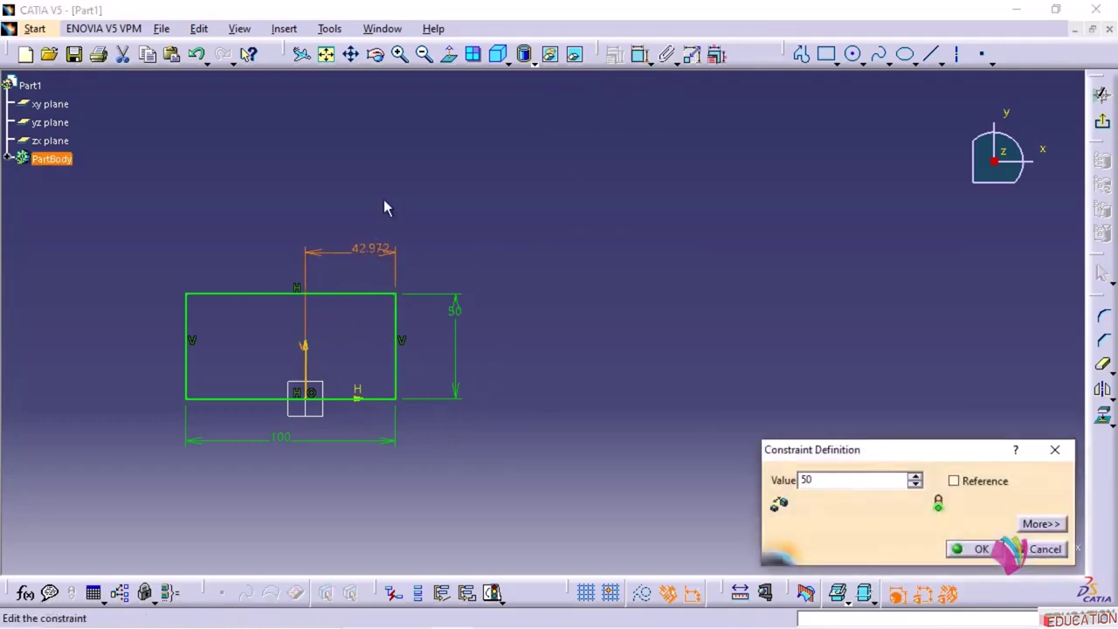
{"action": "key", "text": "Return"}
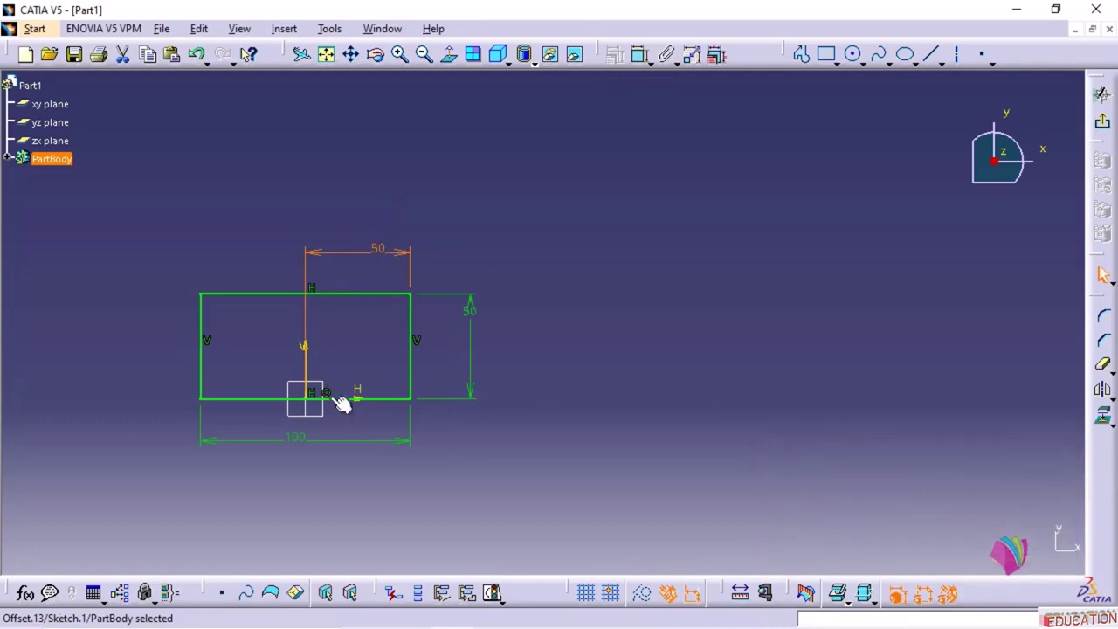
{"action": "mouse_move", "coordinate": [342, 362]}
{"action": "middle_mouse_down"}
{"action": "mouse_move", "coordinate": [379, 329]}
{"action": "mouse_move", "coordinate": [485, 299]}
{"action": "mouse_move", "coordinate": [543, 299]}
{"action": "mouse_move", "coordinate": [578, 333]}
{"action": "mouse_move", "coordinate": [567, 323]}
{"action": "middle_mouse_up"}
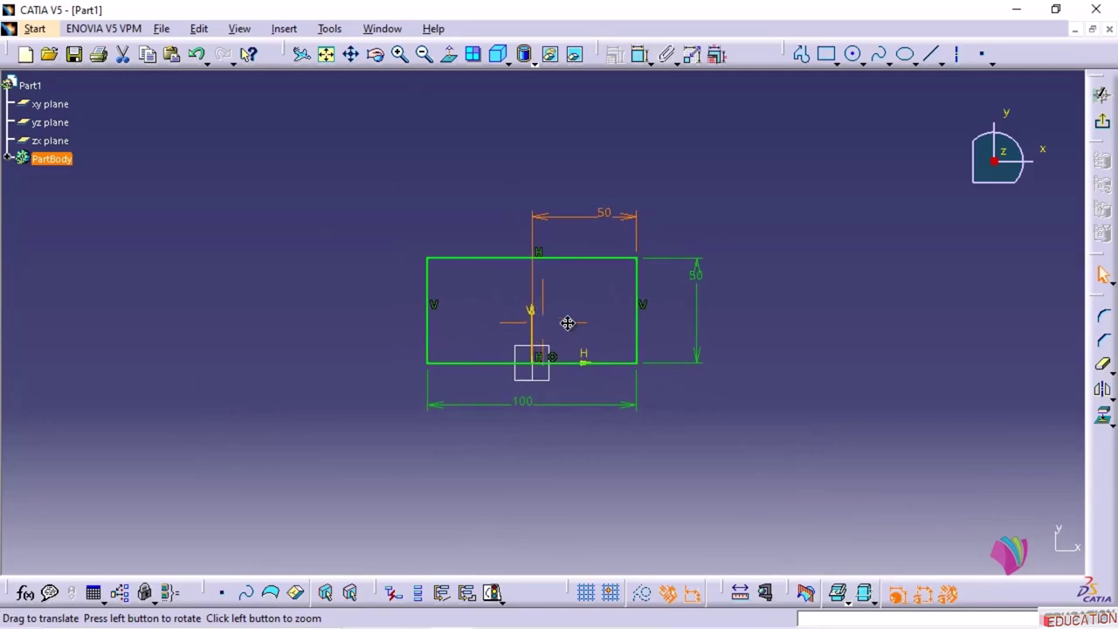
{"action": "middle_click_drag", "start_coordinate": [568, 323], "coordinate": [574, 320]}
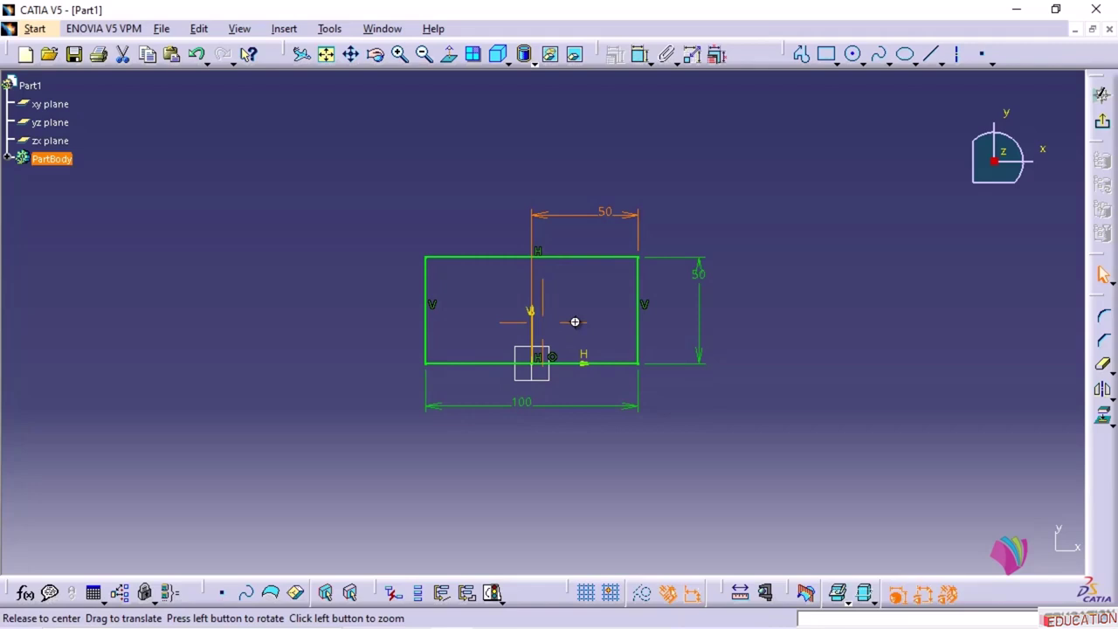
{"action": "left_click", "coordinate": [575, 321]}
{"action": "mouse_move", "coordinate": [575, 321]}
{"action": "middle_mouse_down"}
{"action": "mouse_move", "coordinate": [584, 229]}
{"action": "mouse_move", "coordinate": [584, 253]}
{"action": "middle_mouse_up"}
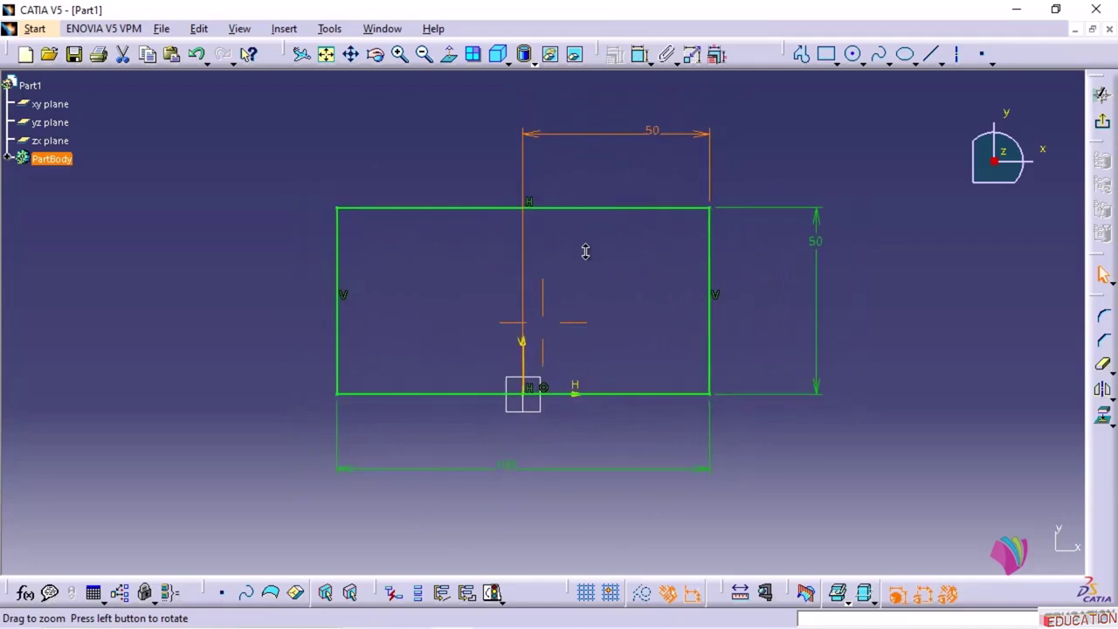
{"action": "left_click", "coordinate": [641, 305]}
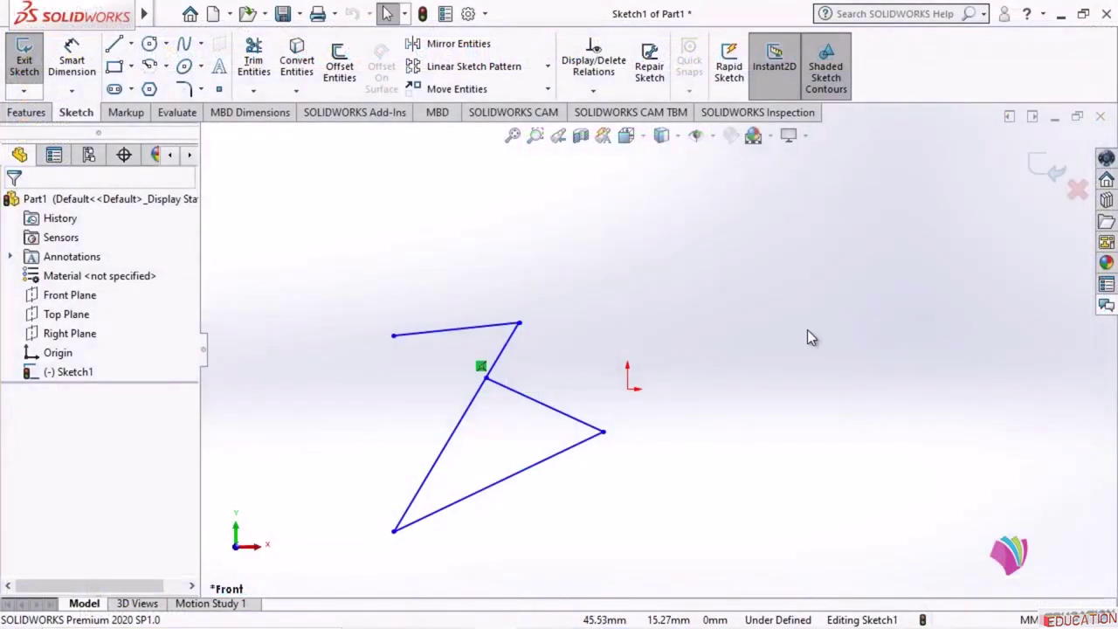
In SOLIDWORKS, close the open part without saving it and create a new Part document
{"action": "left_click", "coordinate": [1101, 117]}
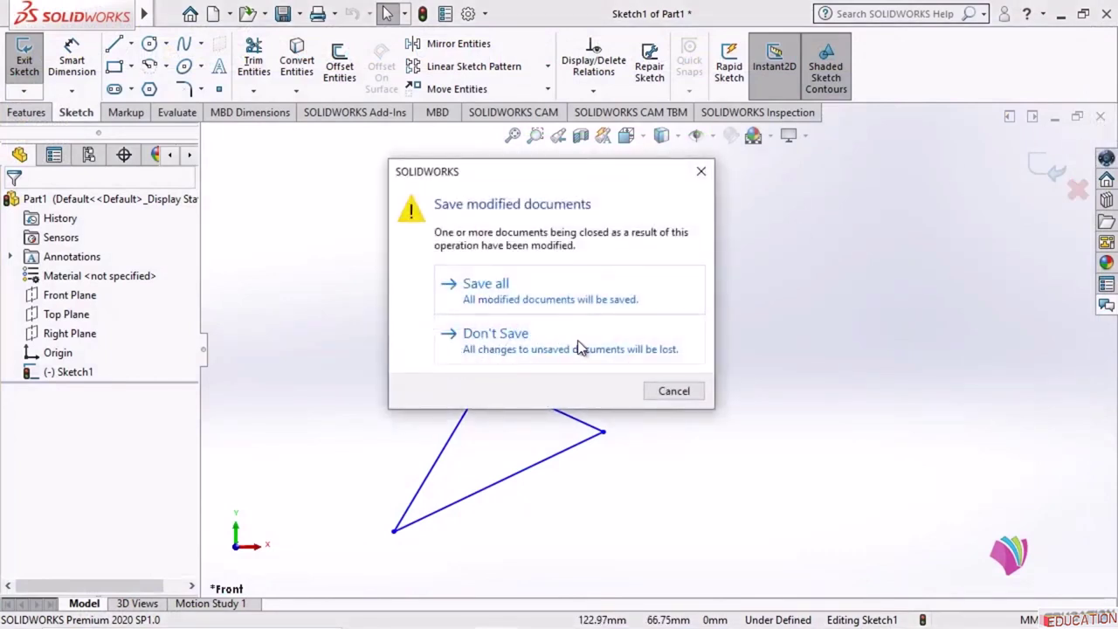
{"action": "left_click", "coordinate": [523, 340]}
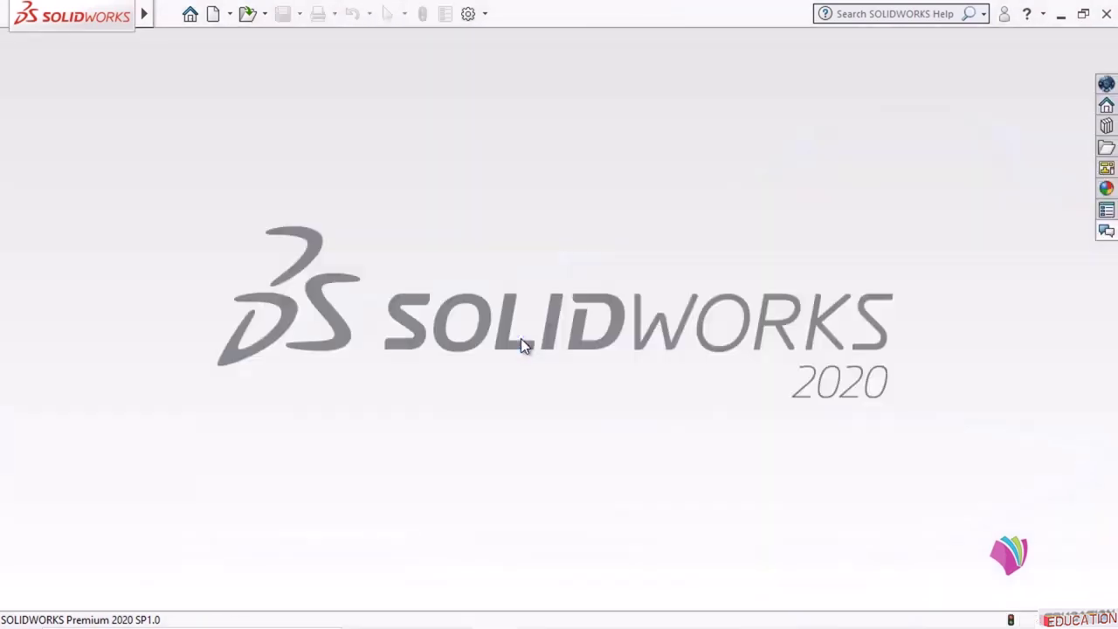
{"action": "left_click", "coordinate": [216, 16]}
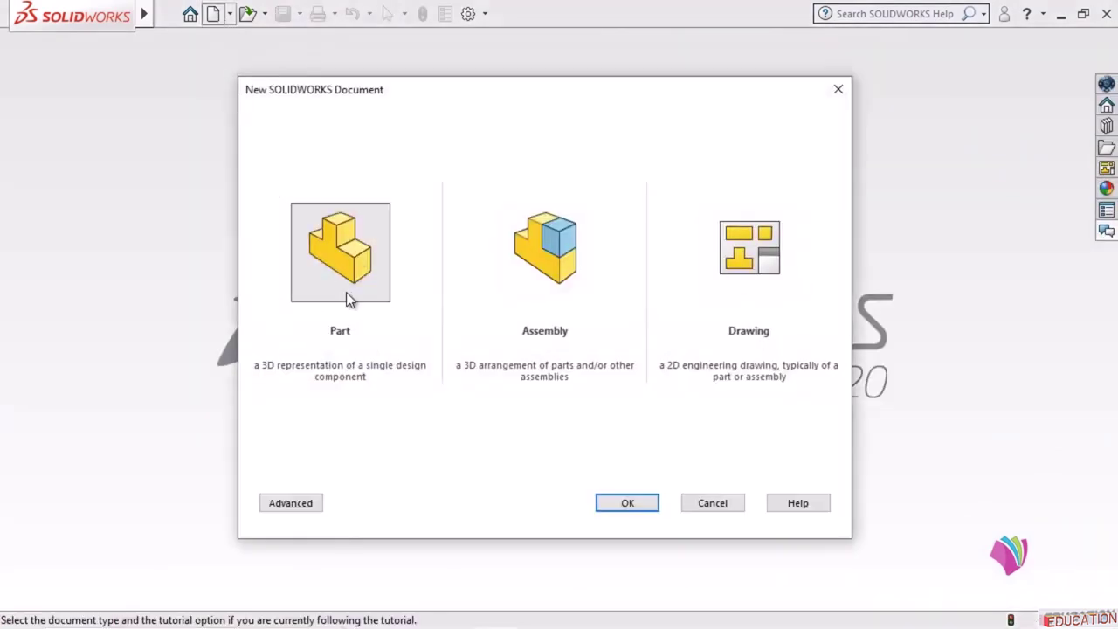
{"action": "left_click", "coordinate": [348, 293]}
{"action": "left_click", "coordinate": [645, 503]}
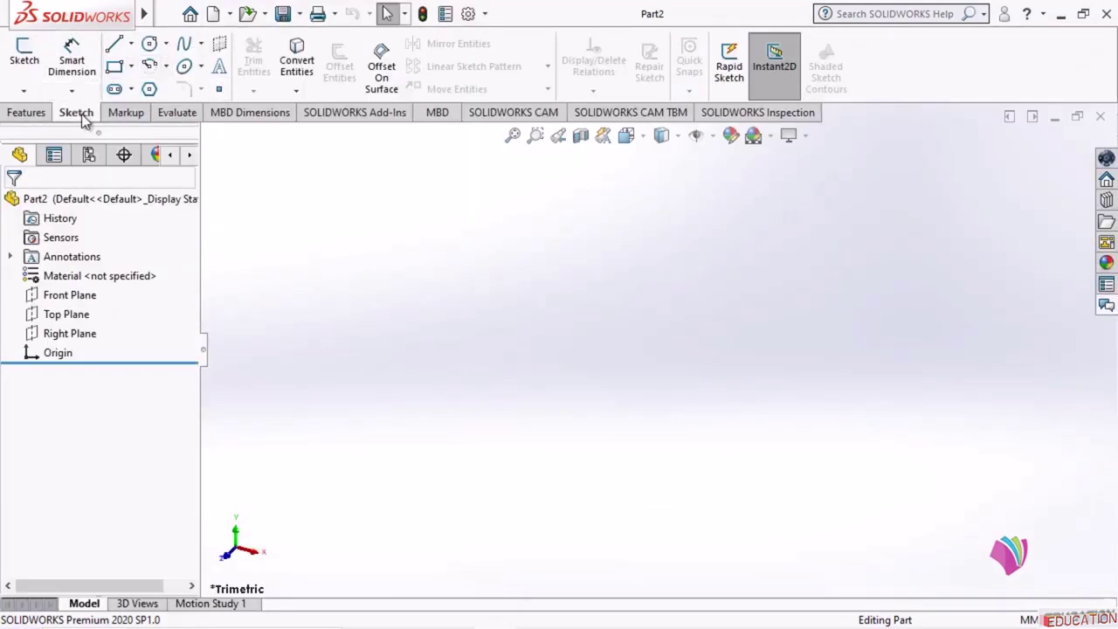
Start a sketch on the Top Plane and draw an open chain of four slanted lines around the origin, leaving a gap between its two ends
{"action": "left_click", "coordinate": [25, 54]}
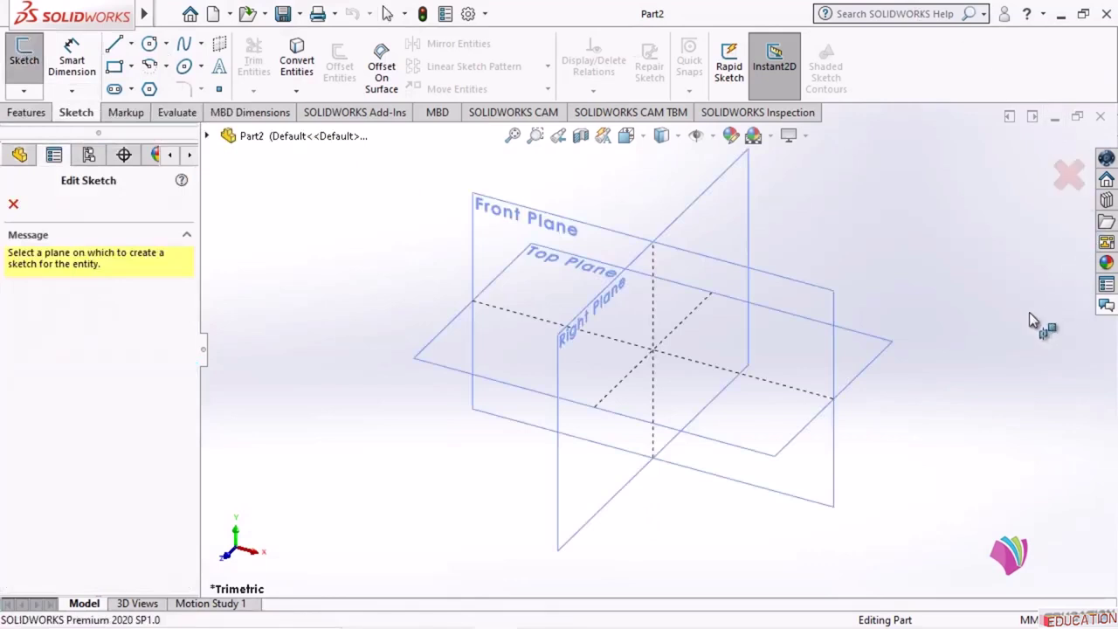
{"action": "left_click", "coordinate": [867, 347]}
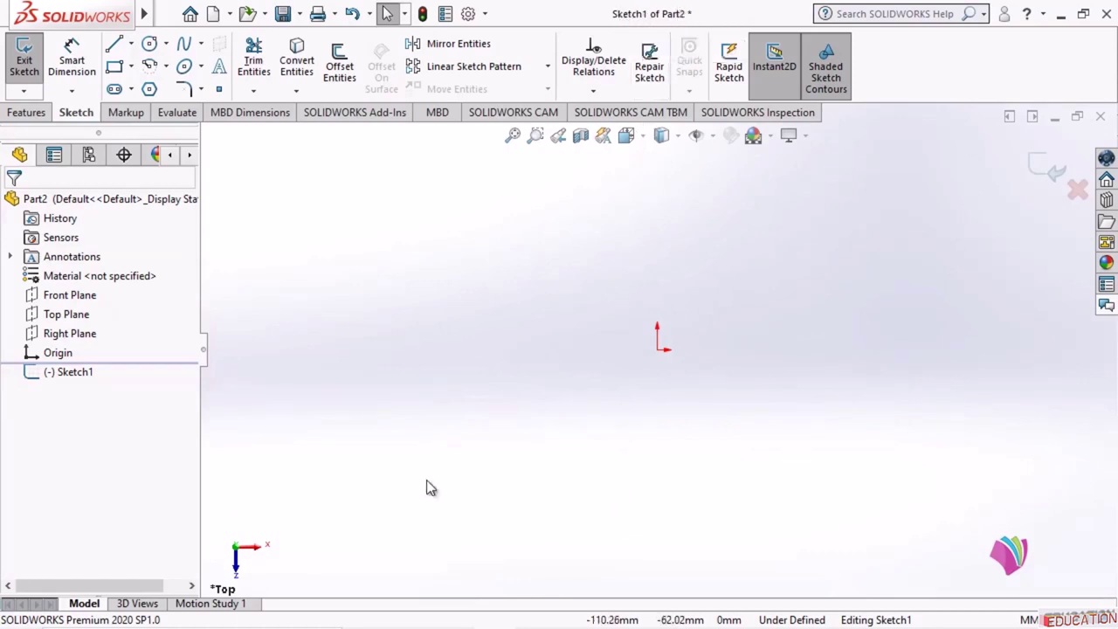
{"action": "left_click", "coordinate": [115, 45]}
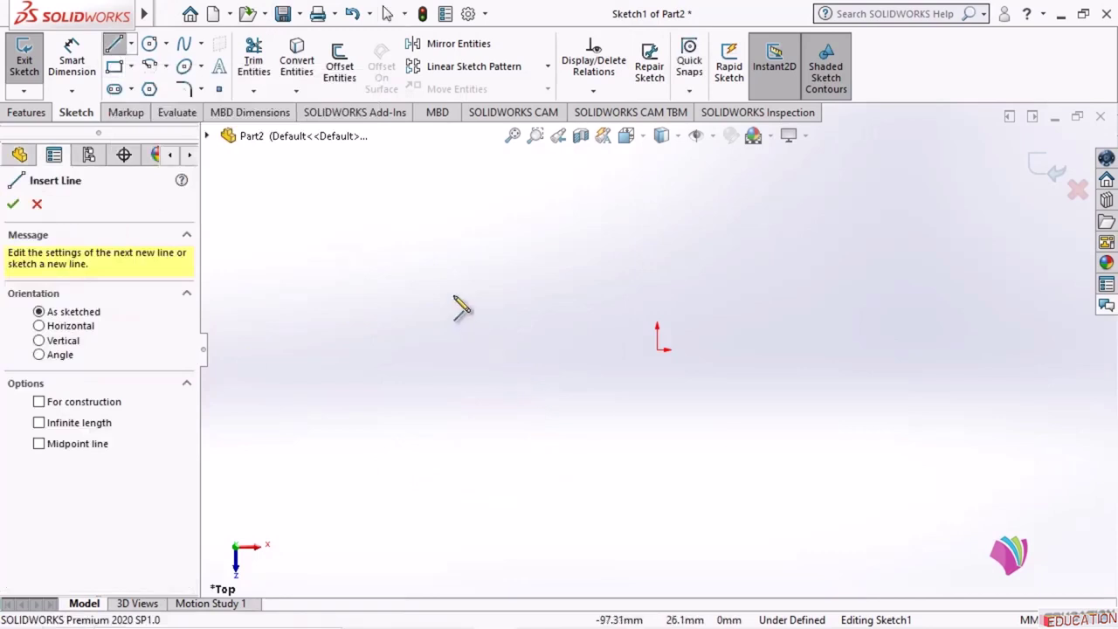
{"action": "left_click", "coordinate": [456, 265]}
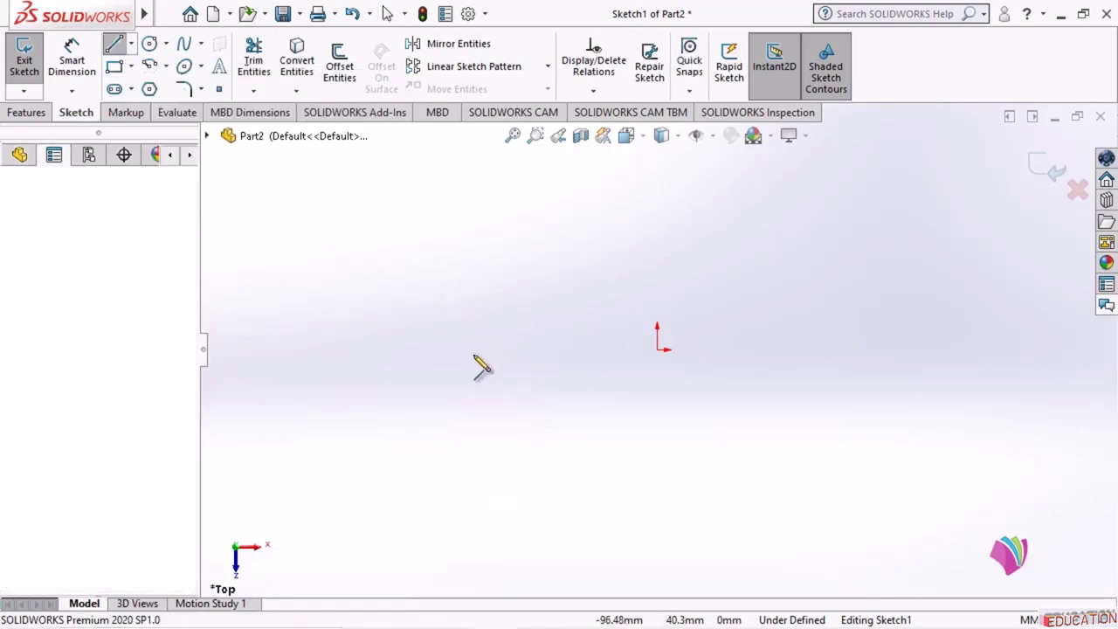
{"action": "left_click", "coordinate": [526, 434]}
{"action": "left_click", "coordinate": [882, 374]}
{"action": "left_click", "coordinate": [750, 211]}
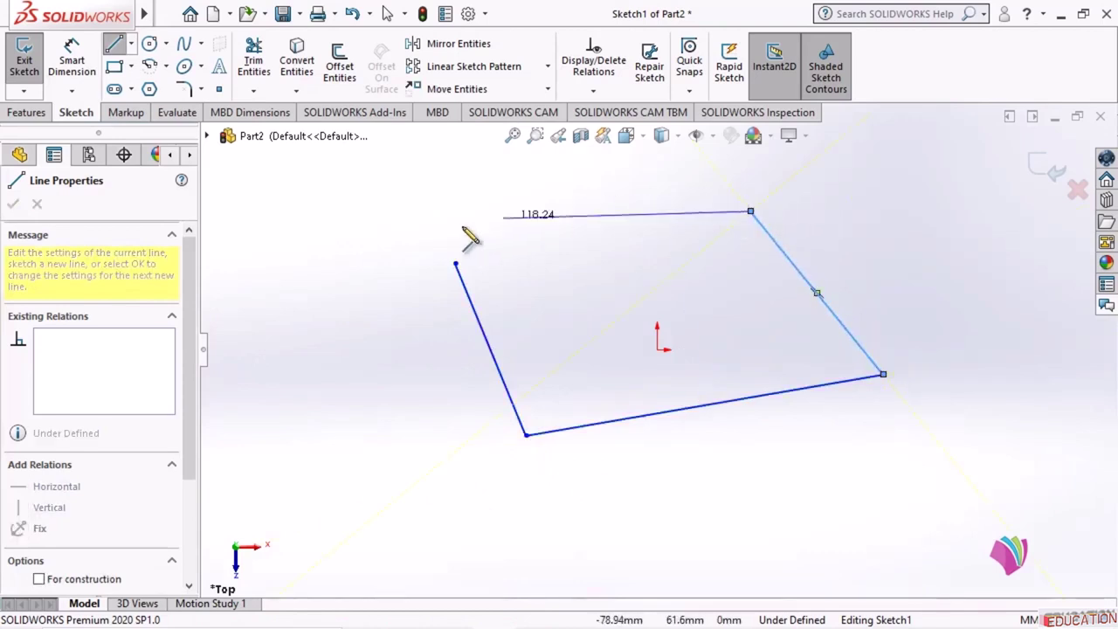
{"action": "left_click", "coordinate": [472, 193]}
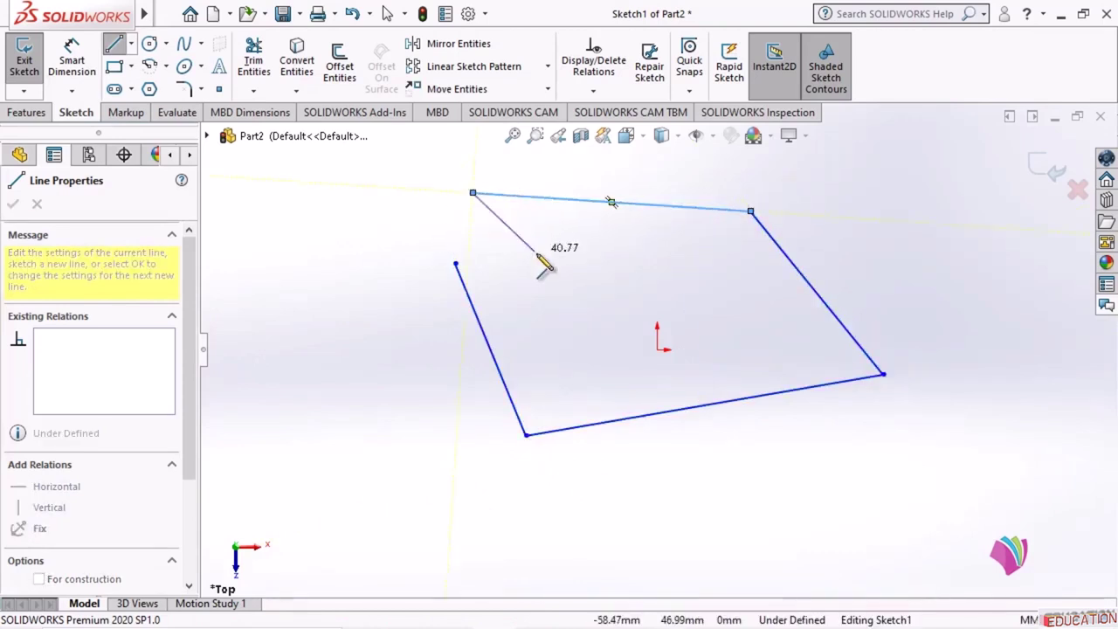
{"action": "key", "text": "Escape"}
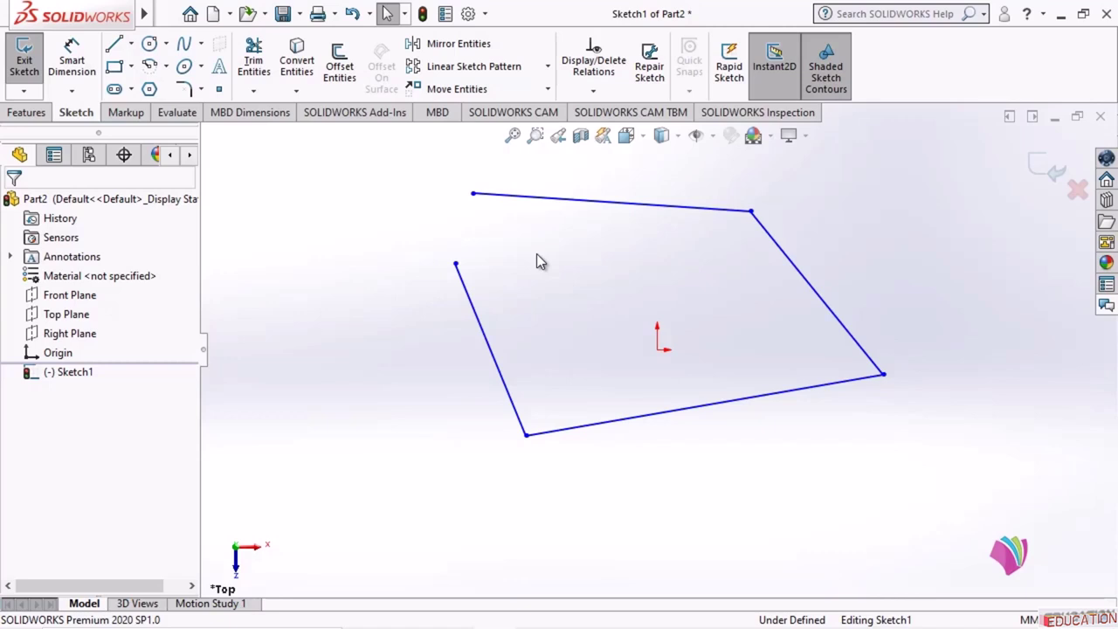
Select the free endpoint of the chain's upper line
{"action": "left_click", "coordinate": [455, 265]}
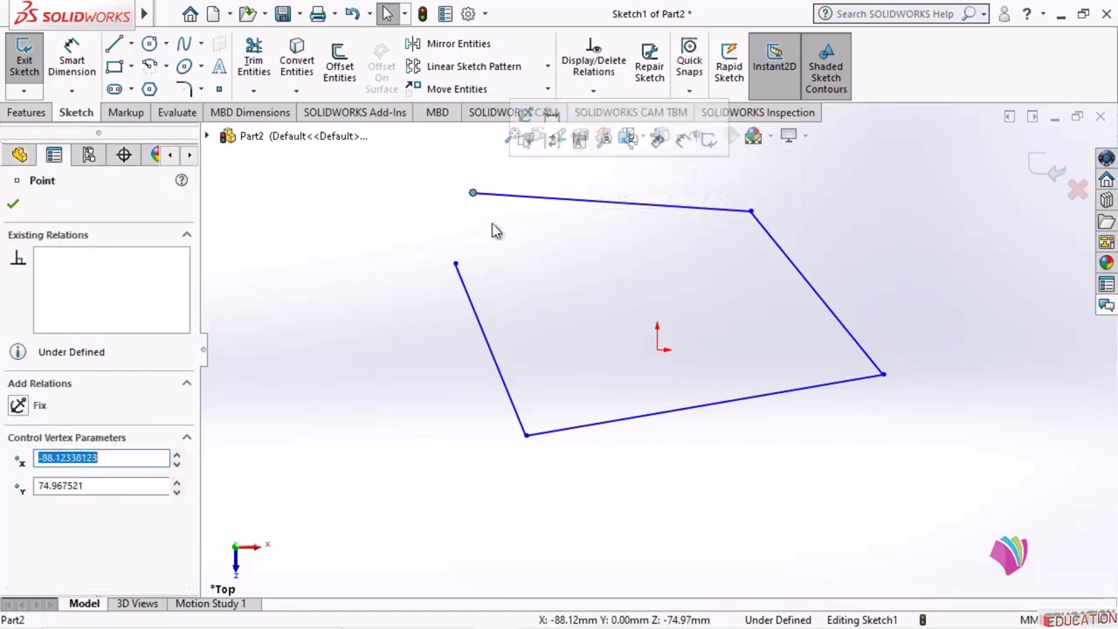
Merge the two open endpoints of the four-line sketch into a closed profile
{"action": "left_click", "coordinate": [455, 264]}
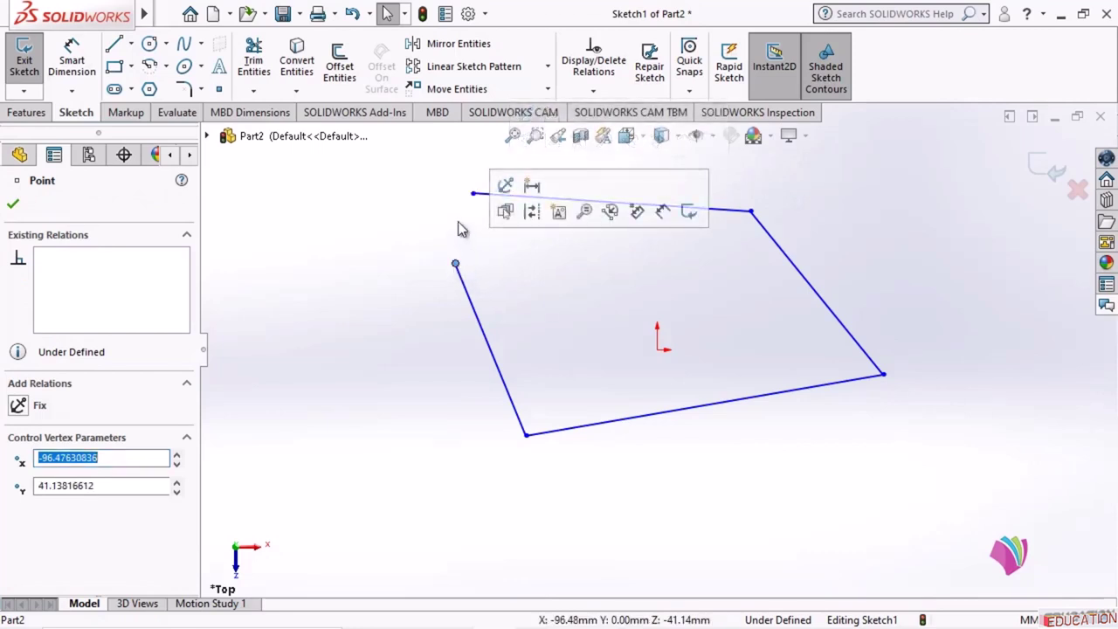
{"action": "left_click", "coordinate": [472, 193], "text": "ctrl"}
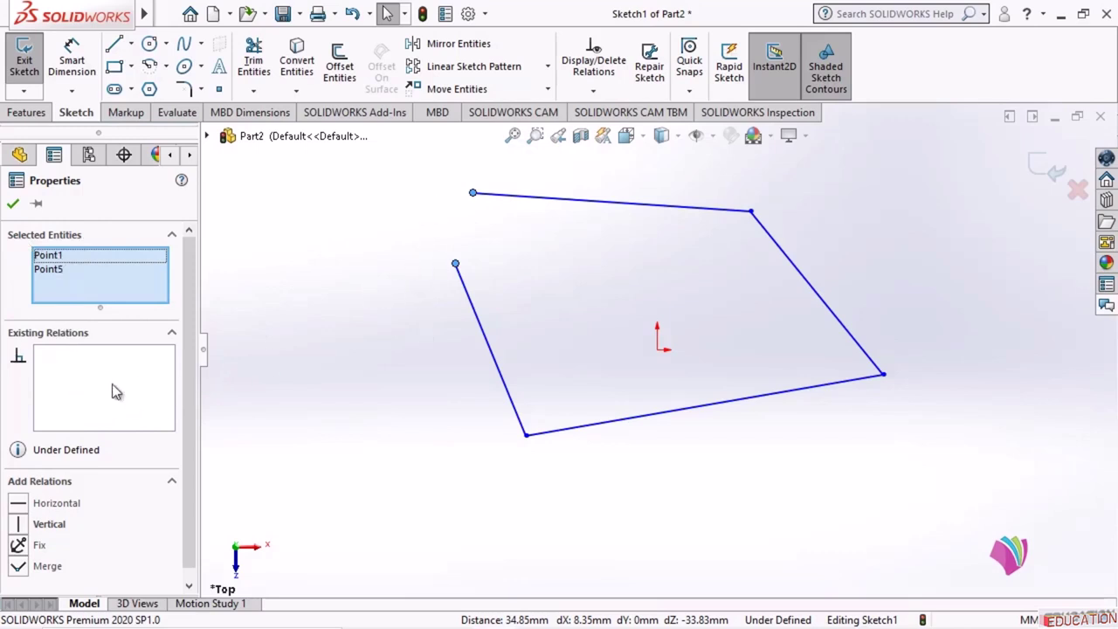
{"action": "scroll", "coordinate": [191, 459], "scroll_direction": "down", "scroll_amount": 1}
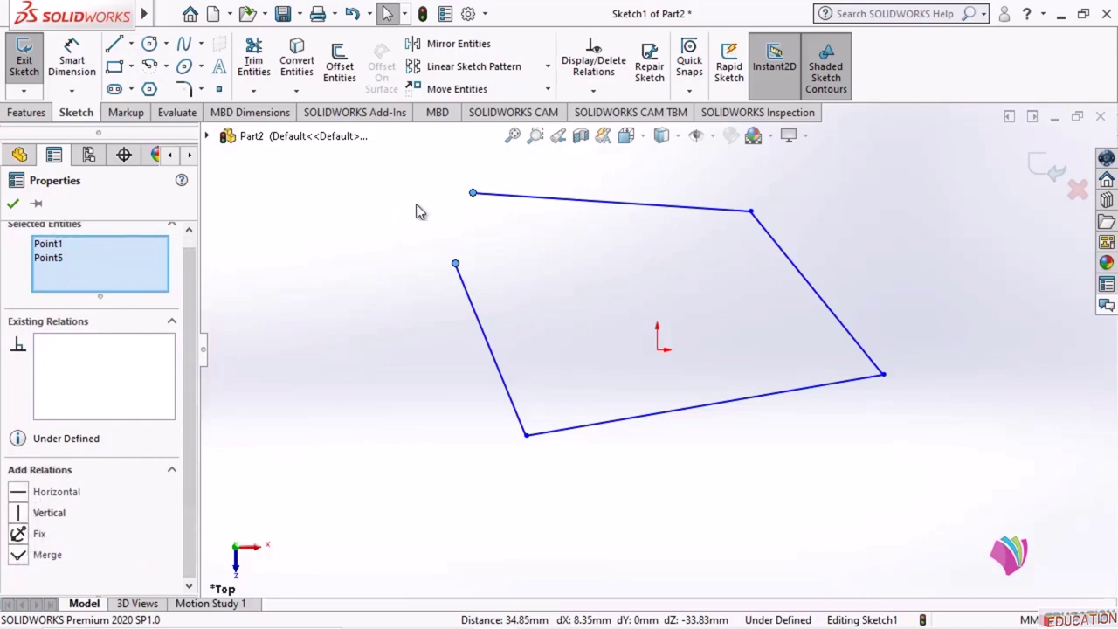
{"action": "left_click", "coordinate": [18, 555]}
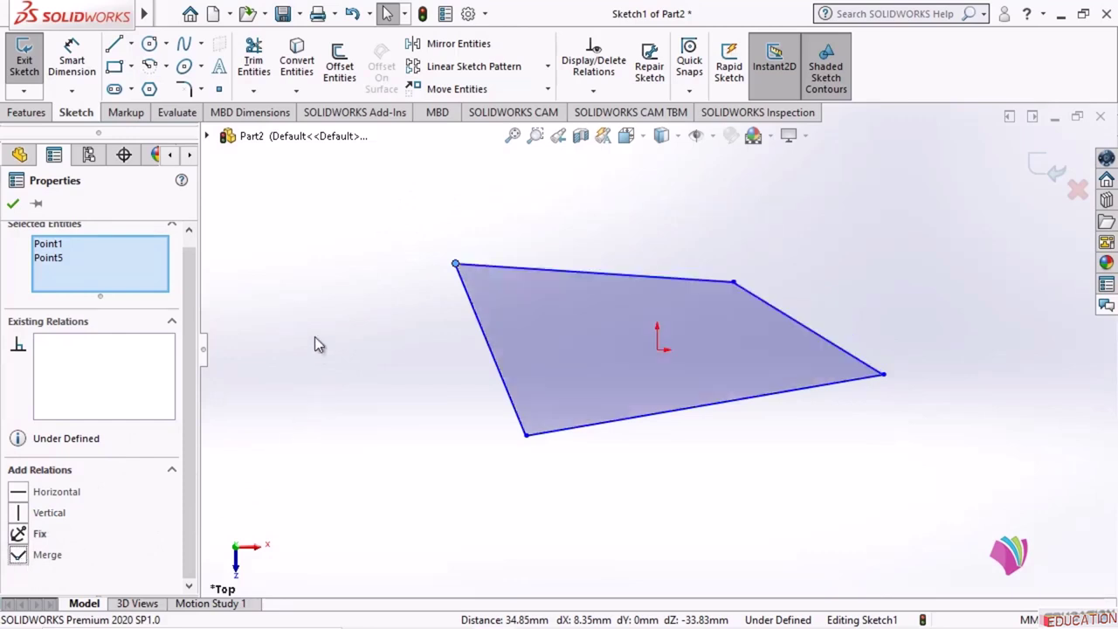
{"action": "left_click", "coordinate": [13, 205]}
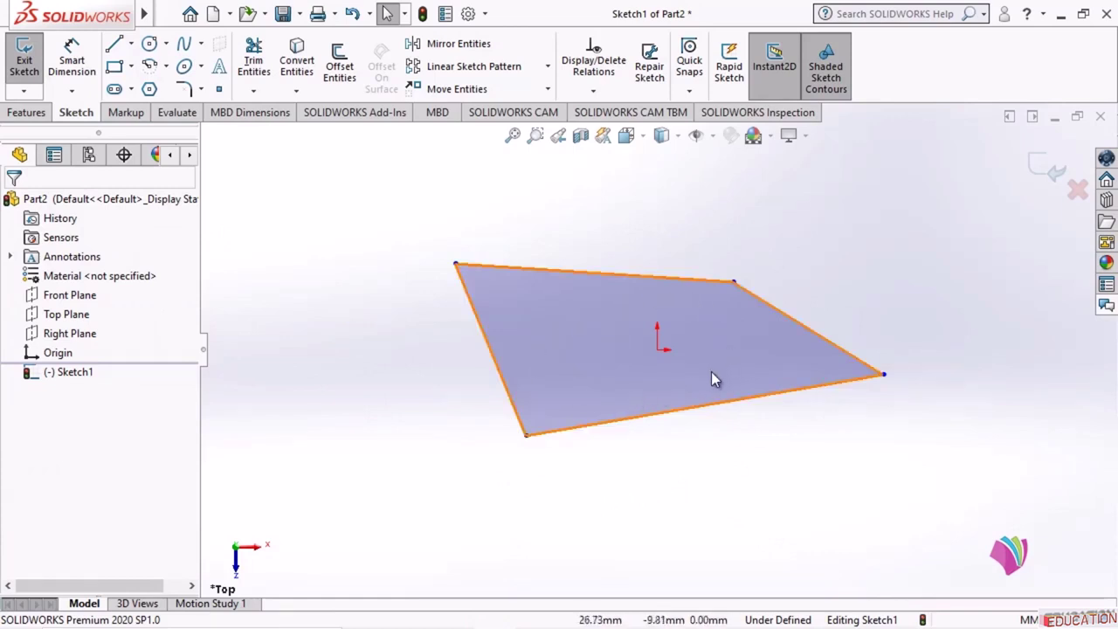
Add a Horizontal relation to the bottom line of the closed profile
{"action": "left_click", "coordinate": [601, 437]}
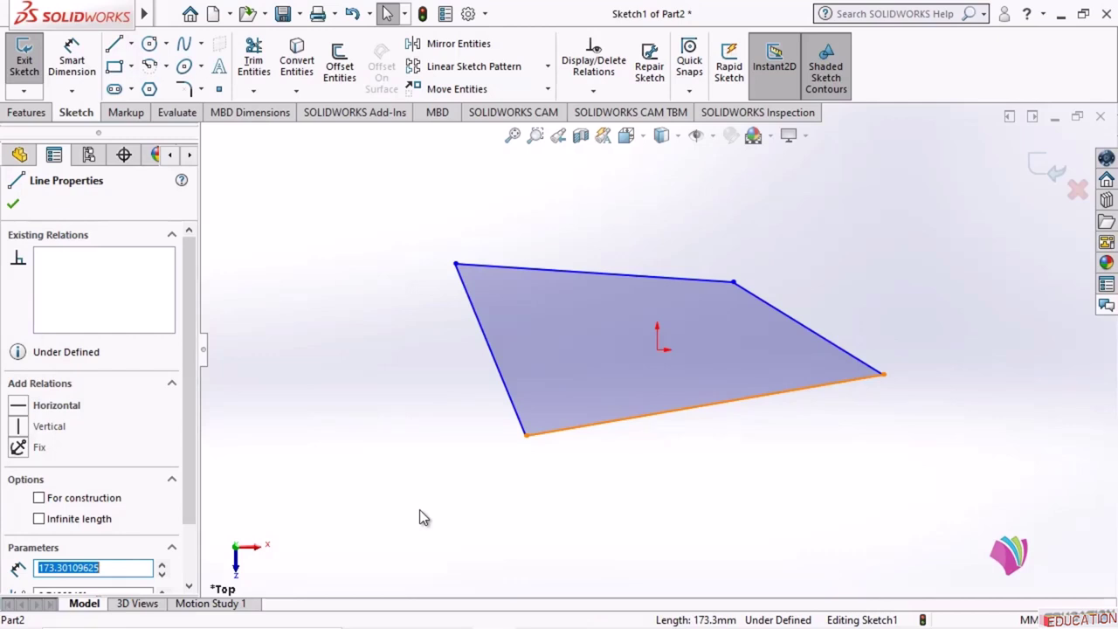
{"action": "left_click", "coordinate": [19, 407]}
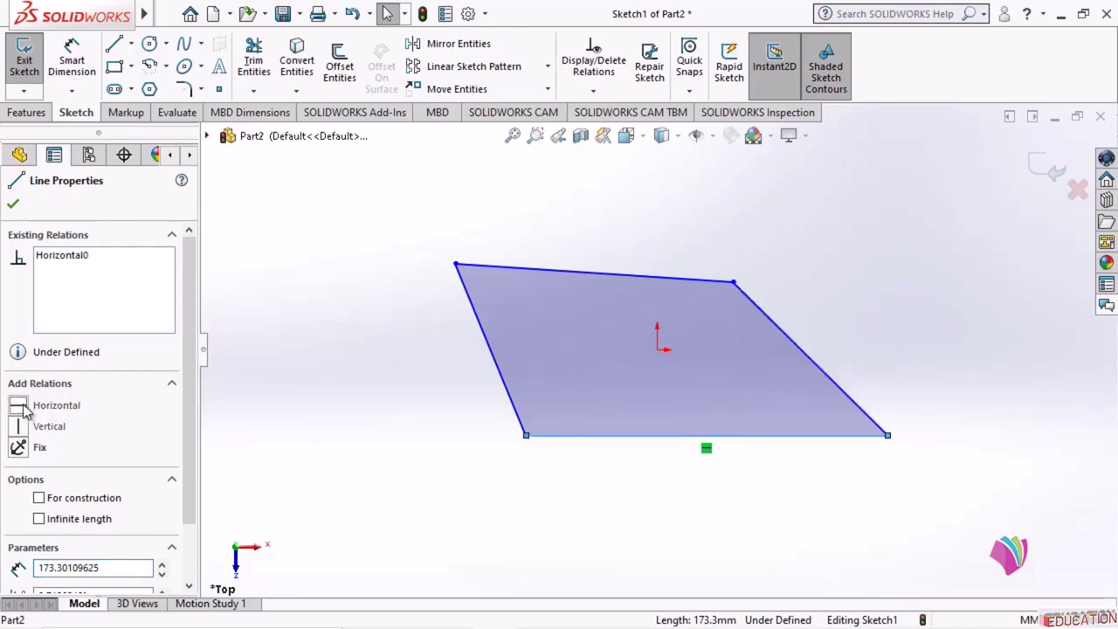
{"action": "left_click", "coordinate": [14, 203]}
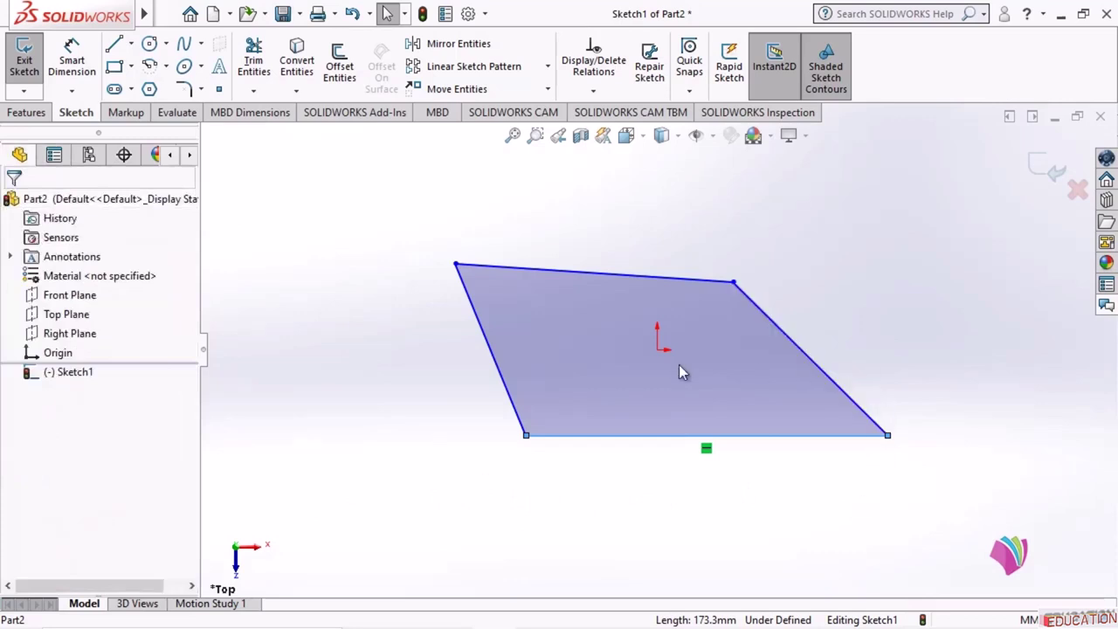
Add a Vertical relation to the left line of the profile
{"action": "left_click", "coordinate": [501, 378]}
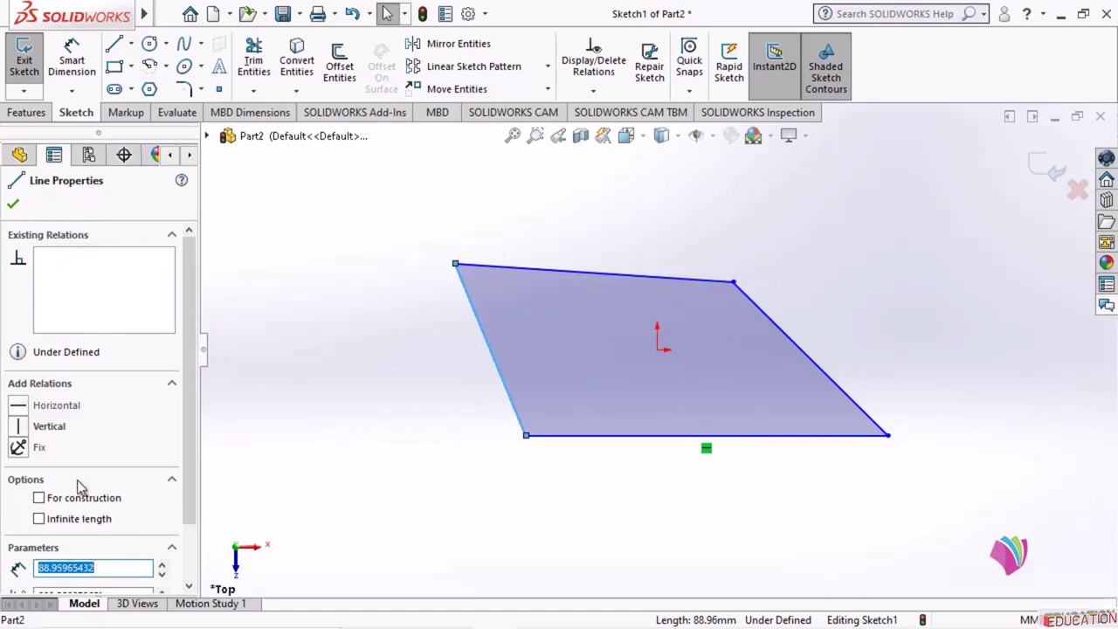
{"action": "scroll", "coordinate": [95, 504], "scroll_direction": "down", "scroll_amount": 3}
{"action": "scroll", "coordinate": [95, 505], "scroll_direction": "up", "scroll_amount": 3}
{"action": "left_click", "coordinate": [21, 426]}
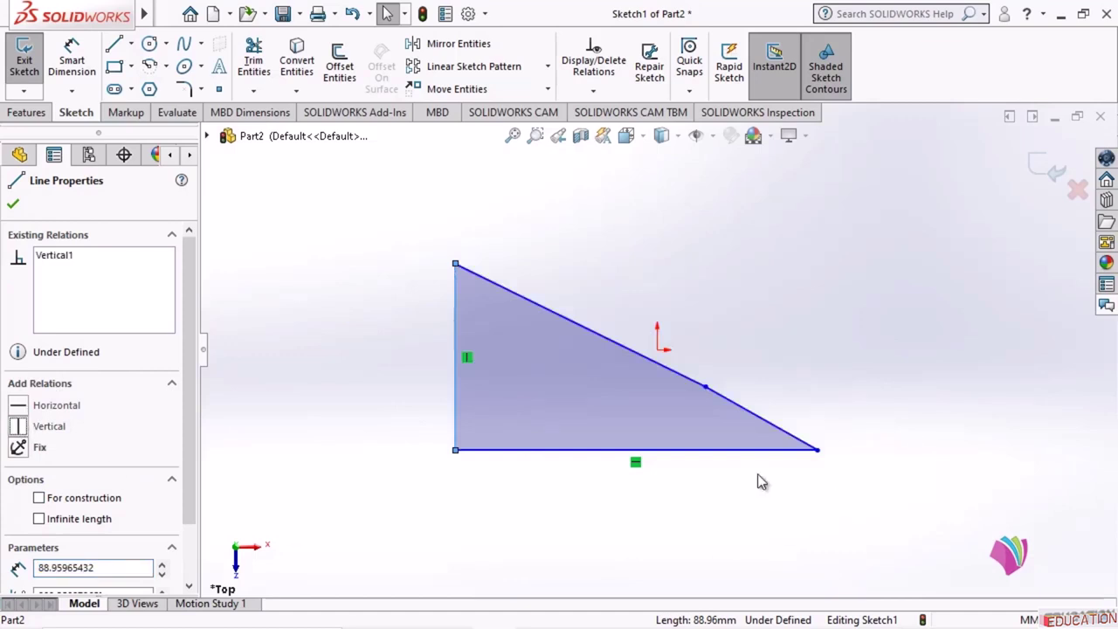
Add a Perpendicular relation between the profile's bottom line and its right line
{"action": "left_click", "coordinate": [721, 462]}
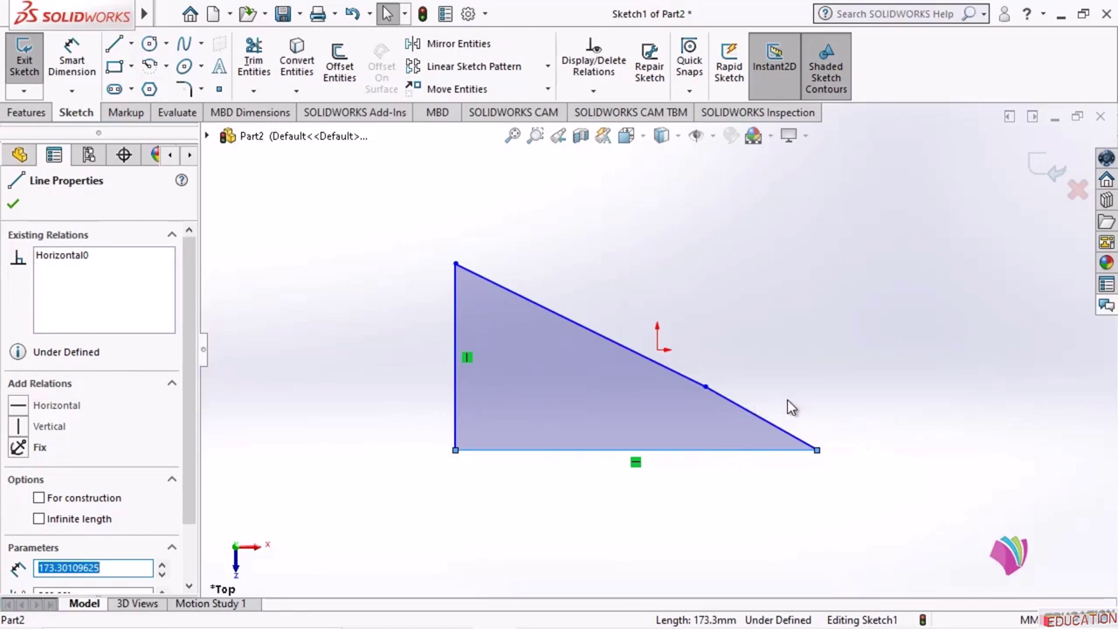
{"action": "left_click", "coordinate": [774, 427], "text": "ctrl"}
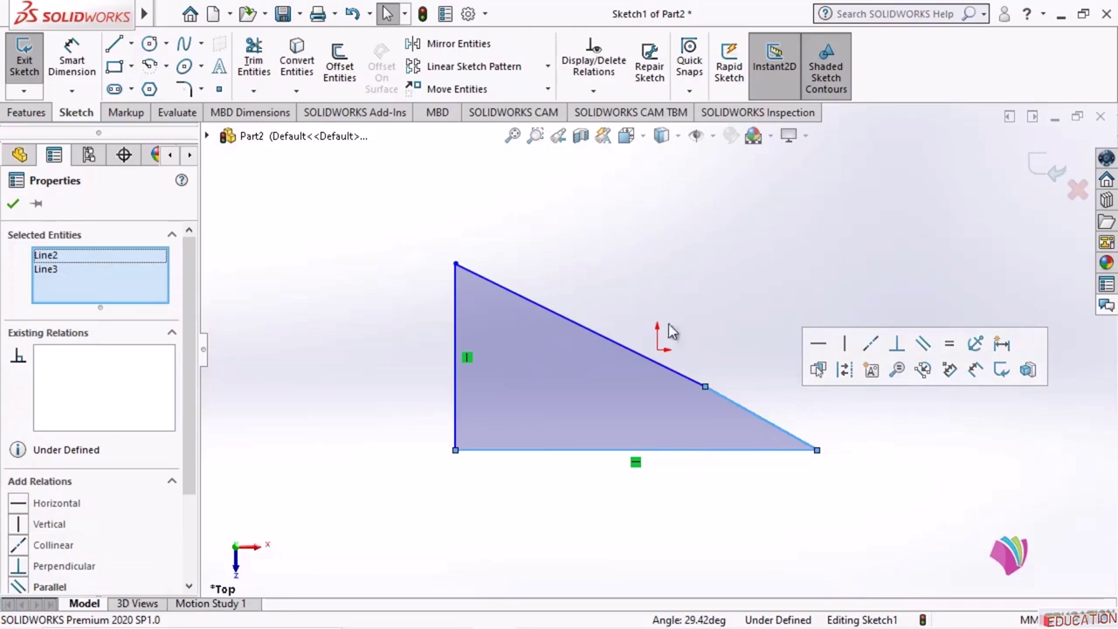
{"action": "scroll", "coordinate": [161, 487], "scroll_direction": "down", "scroll_amount": 3}
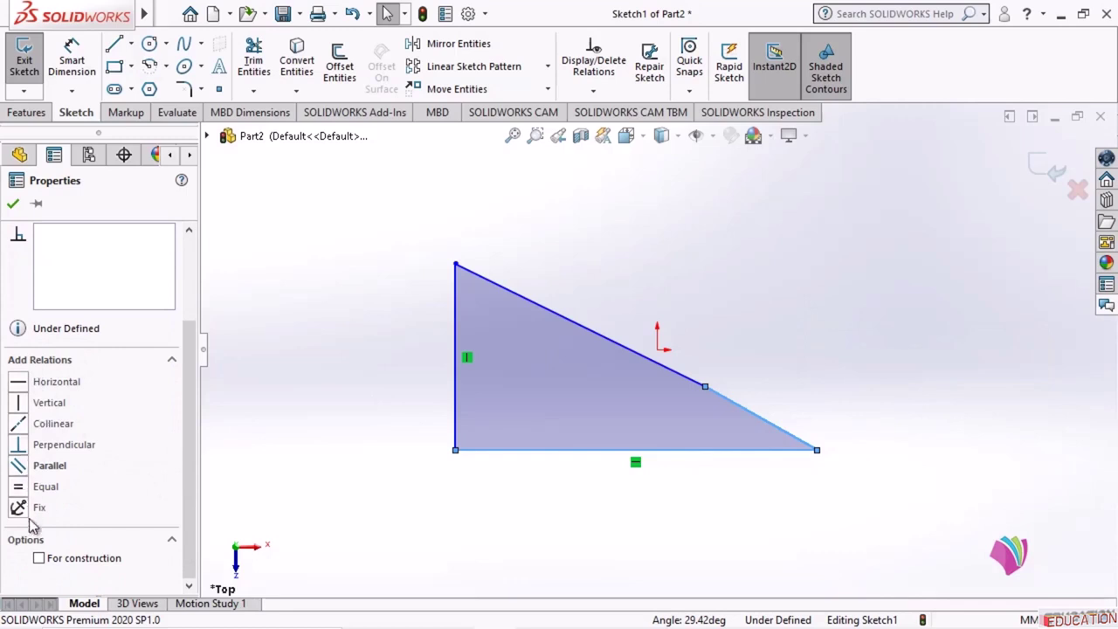
{"action": "left_click", "coordinate": [19, 444]}
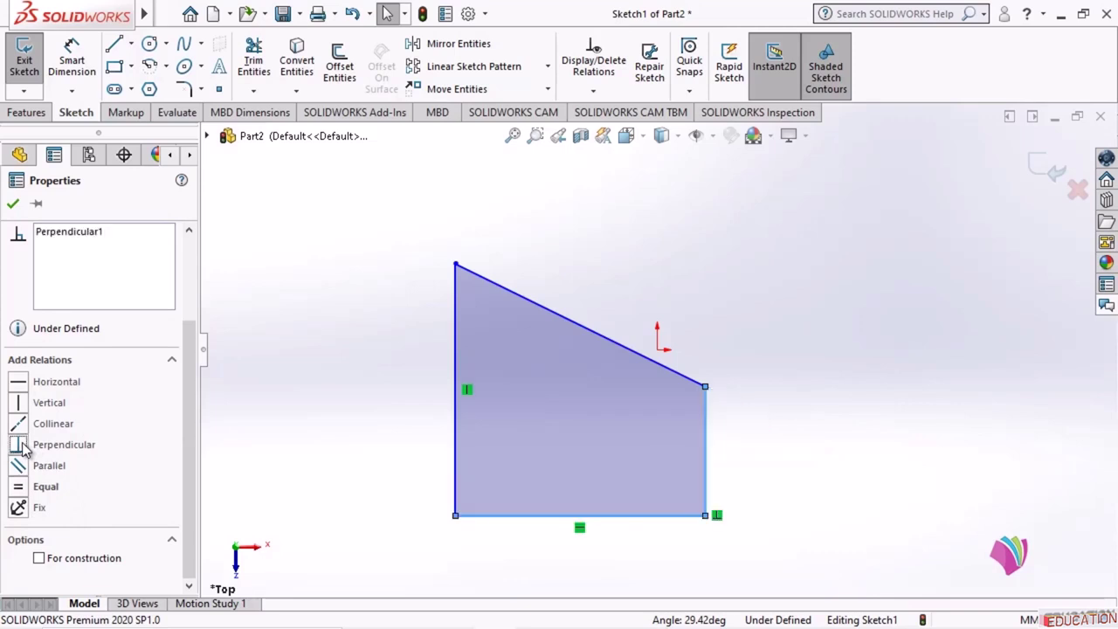
{"action": "left_click", "coordinate": [15, 206]}
Add a Parallel relation between the profile's sloped top line and its bottom line
{"action": "left_click", "coordinate": [616, 343]}
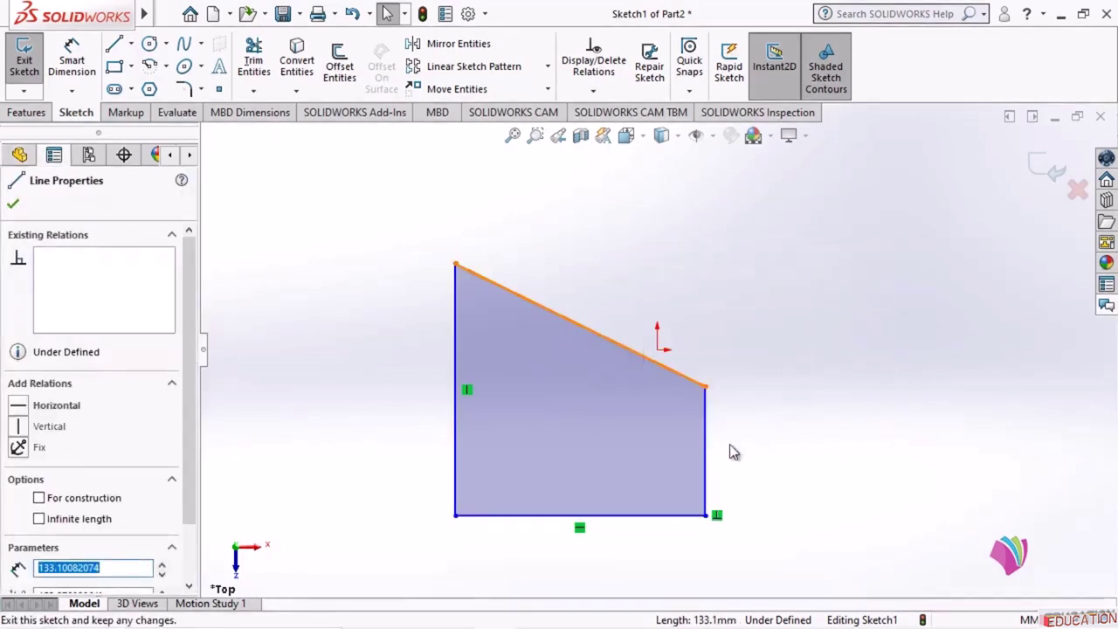
{"action": "left_click", "coordinate": [652, 516], "text": "ctrl"}
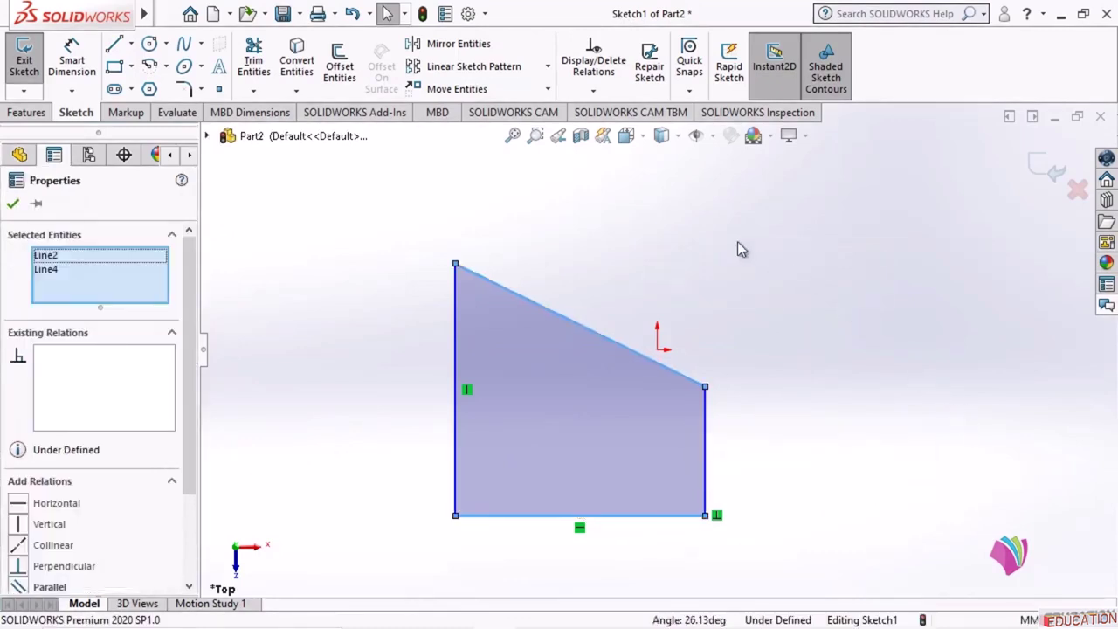
{"action": "scroll", "coordinate": [135, 445], "scroll_direction": "down", "scroll_amount": 3}
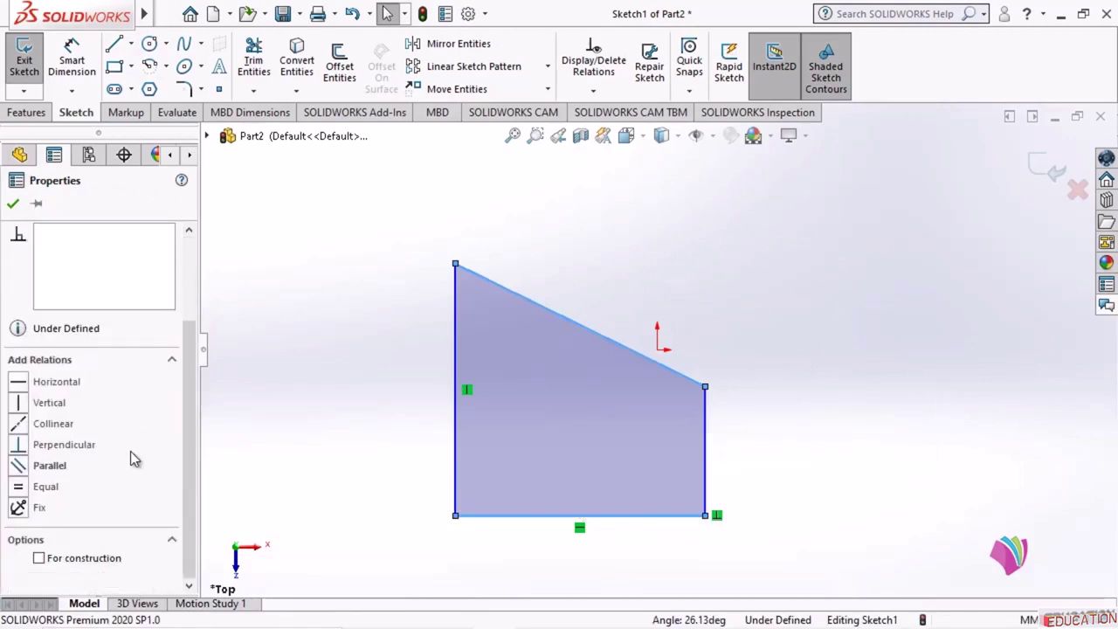
{"action": "left_click", "coordinate": [19, 466]}
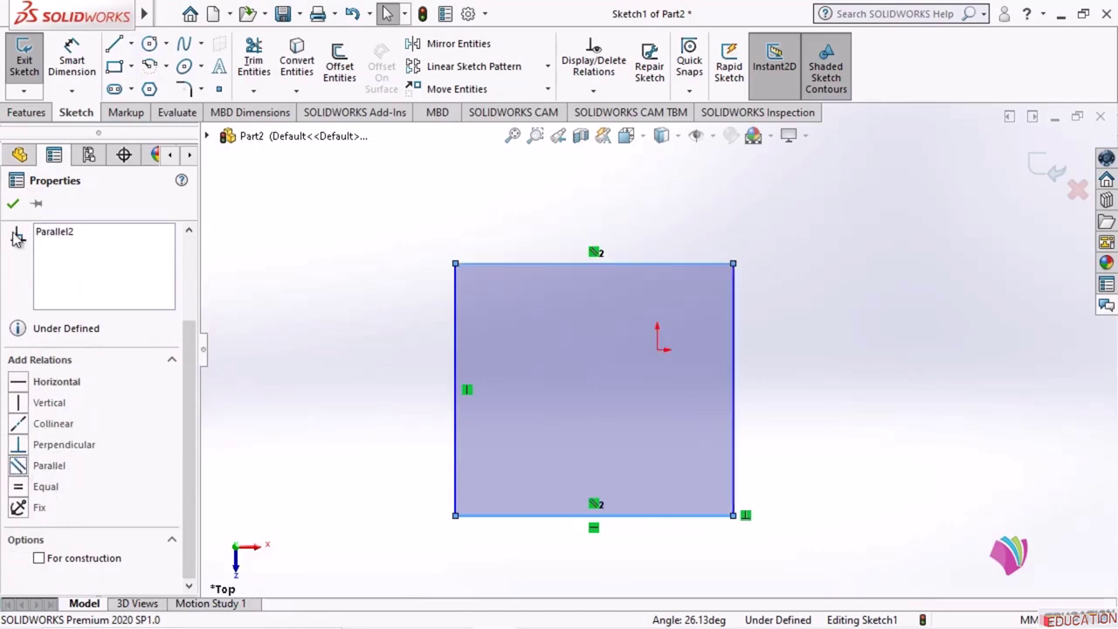
{"action": "left_click", "coordinate": [13, 203]}
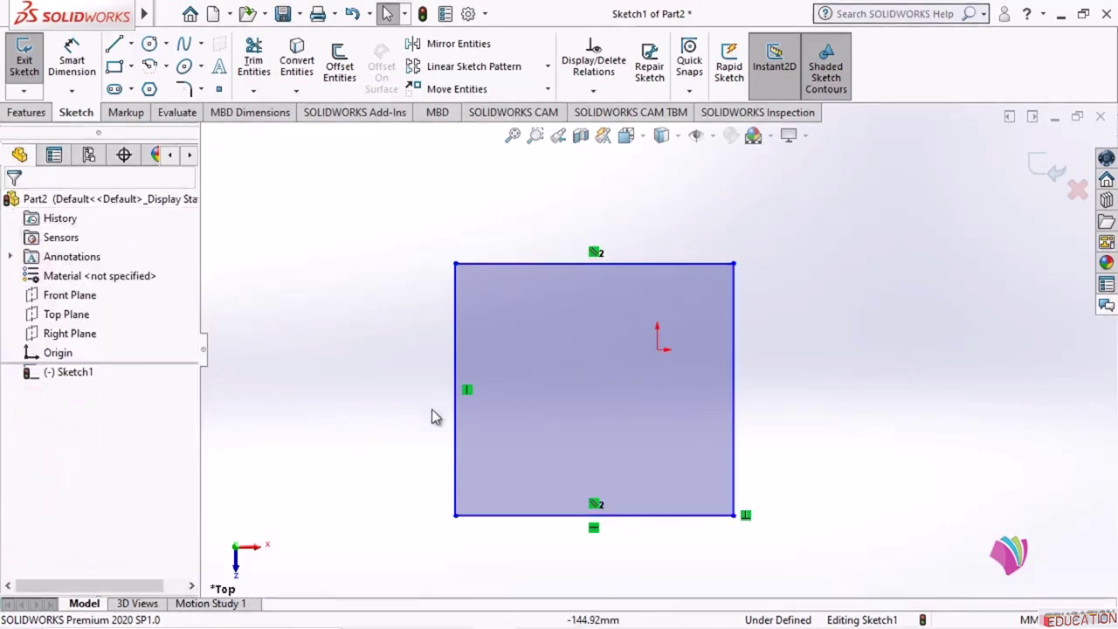
Move the sides of the constrained rectangle freely to test its relations, leaving it right of the origin
{"action": "scroll", "coordinate": [792, 355], "scroll_direction": "up", "scroll_amount": 1}
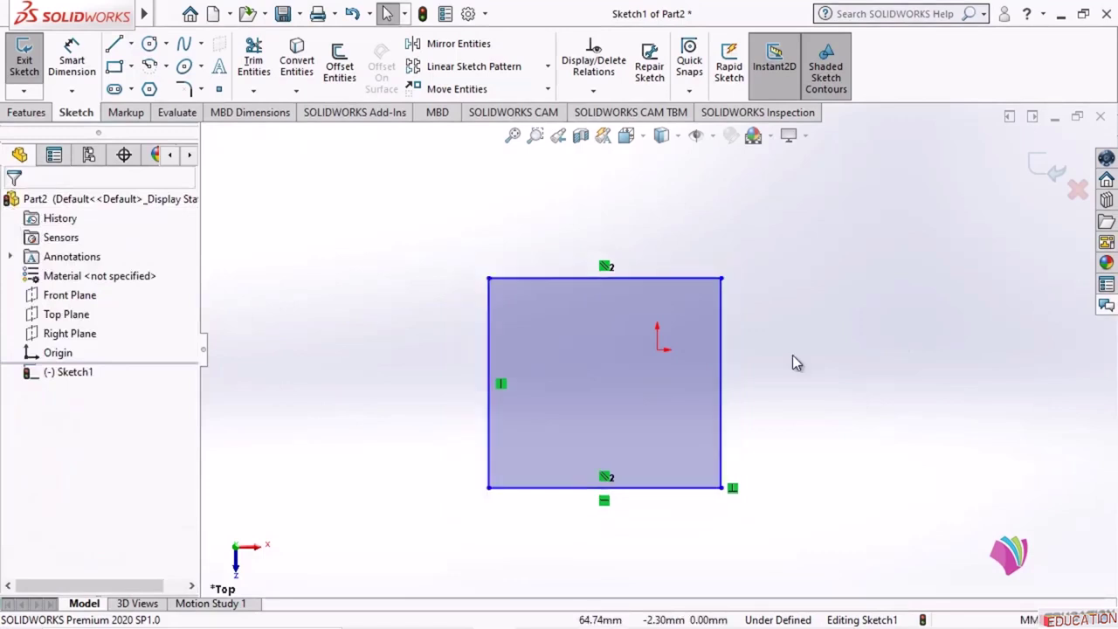
{"action": "scroll", "coordinate": [793, 364], "scroll_direction": "up", "scroll_amount": 1}
{"action": "scroll", "coordinate": [792, 363], "scroll_direction": "down", "scroll_amount": 2}
{"action": "left_click_drag", "start_coordinate": [636, 255], "coordinate": [795, 245]}
{"action": "left_click_drag", "start_coordinate": [658, 332], "coordinate": [882, 311]}
{"action": "left_click_drag", "start_coordinate": [584, 514], "coordinate": [437, 375]}
{"action": "left_click_drag", "start_coordinate": [378, 342], "coordinate": [672, 300]}
Select all four lines of the rectangle and delete them from the sketch
{"action": "left_click", "coordinate": [630, 435]}
{"action": "left_click_drag", "start_coordinate": [639, 178], "coordinate": [933, 441]}
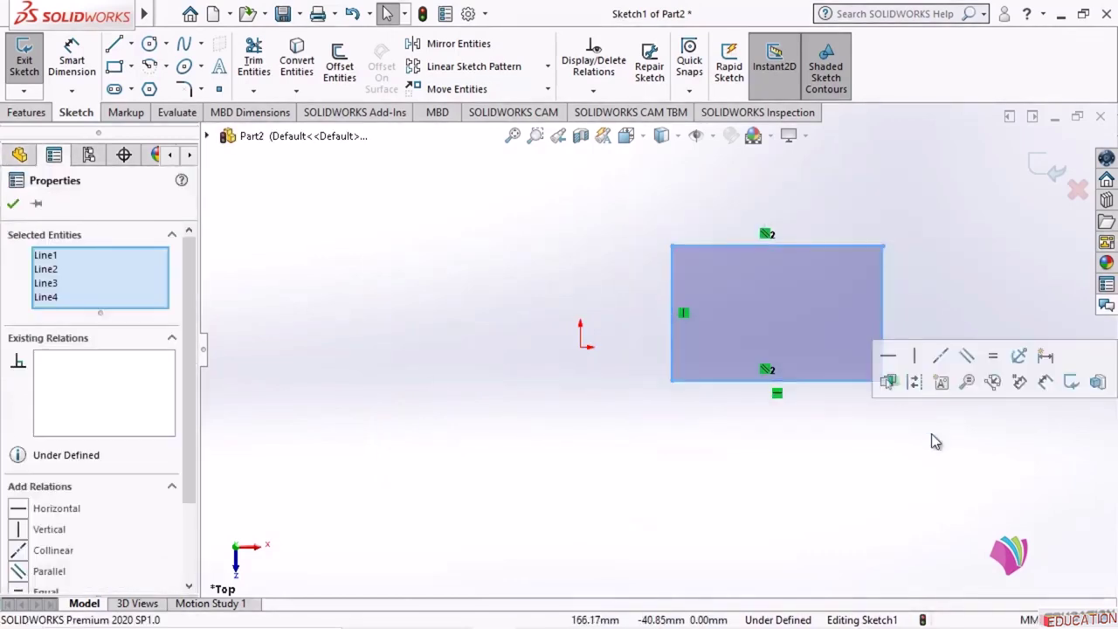
{"action": "key", "text": "Delete"}
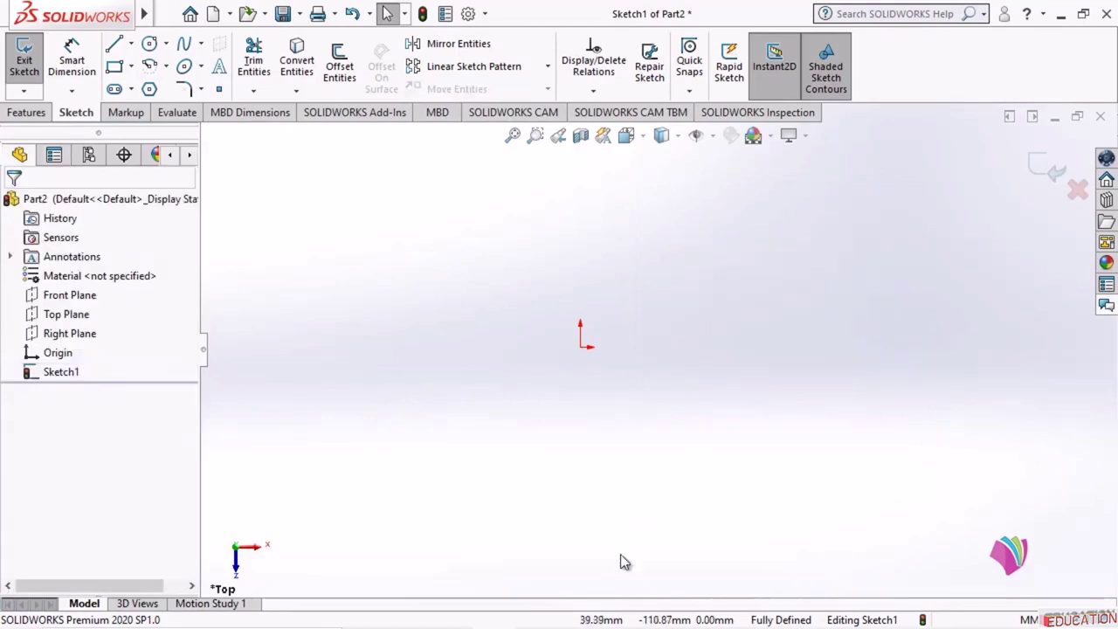
Sketch a closed rectangle about 68 mm high from four horizontal and vertical lines, above and right of the origin
{"action": "left_click", "coordinate": [115, 49]}
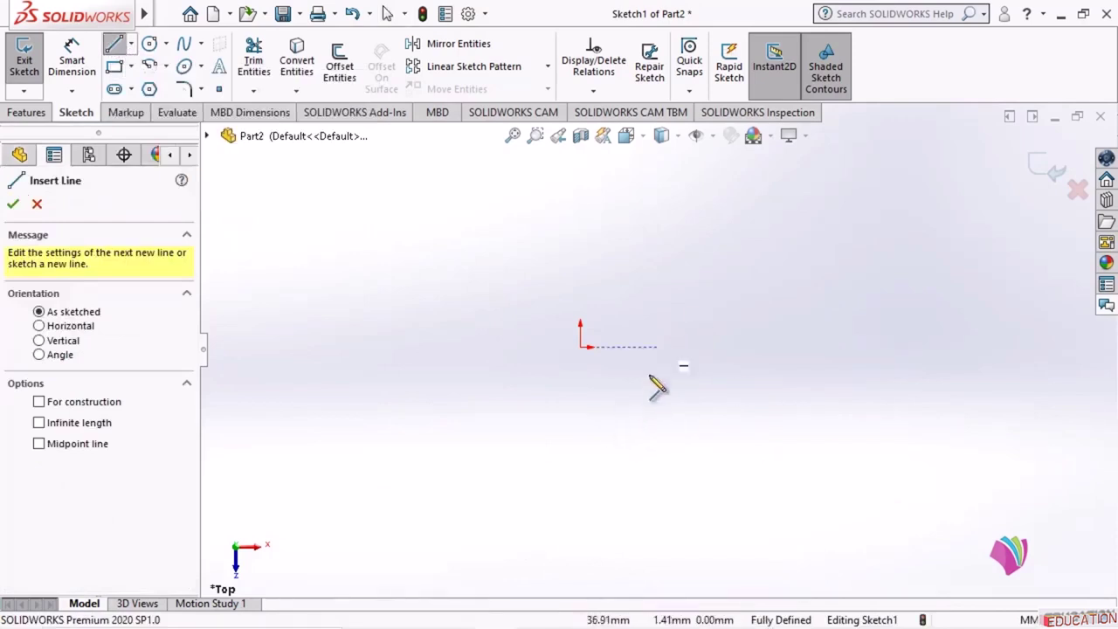
{"action": "left_click", "coordinate": [646, 313]}
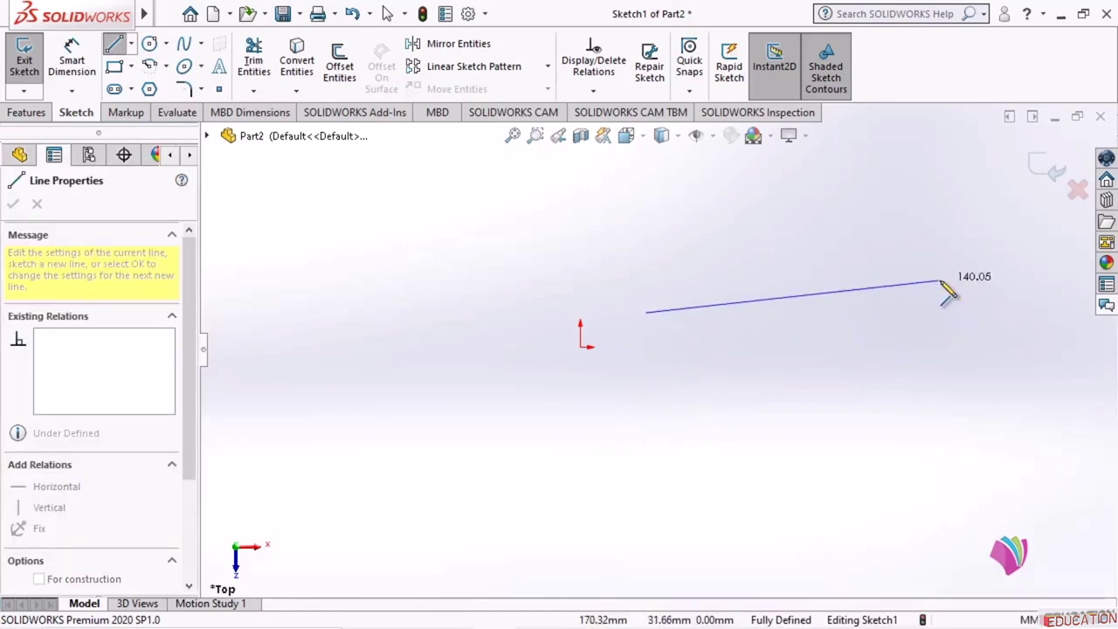
{"action": "left_click", "coordinate": [903, 313]}
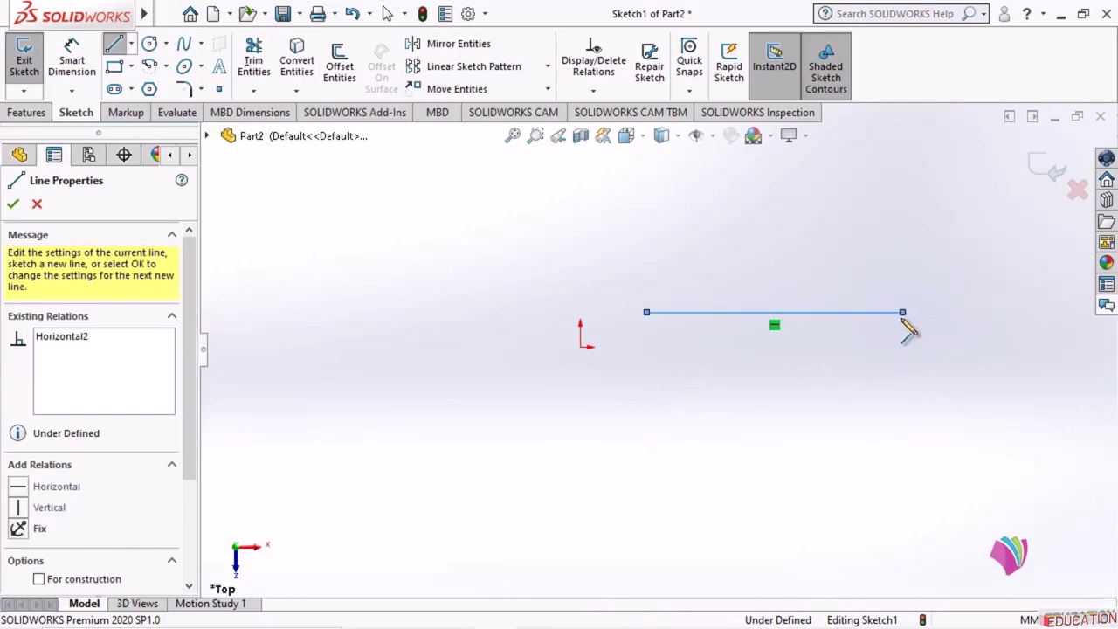
{"action": "left_click", "coordinate": [903, 168]}
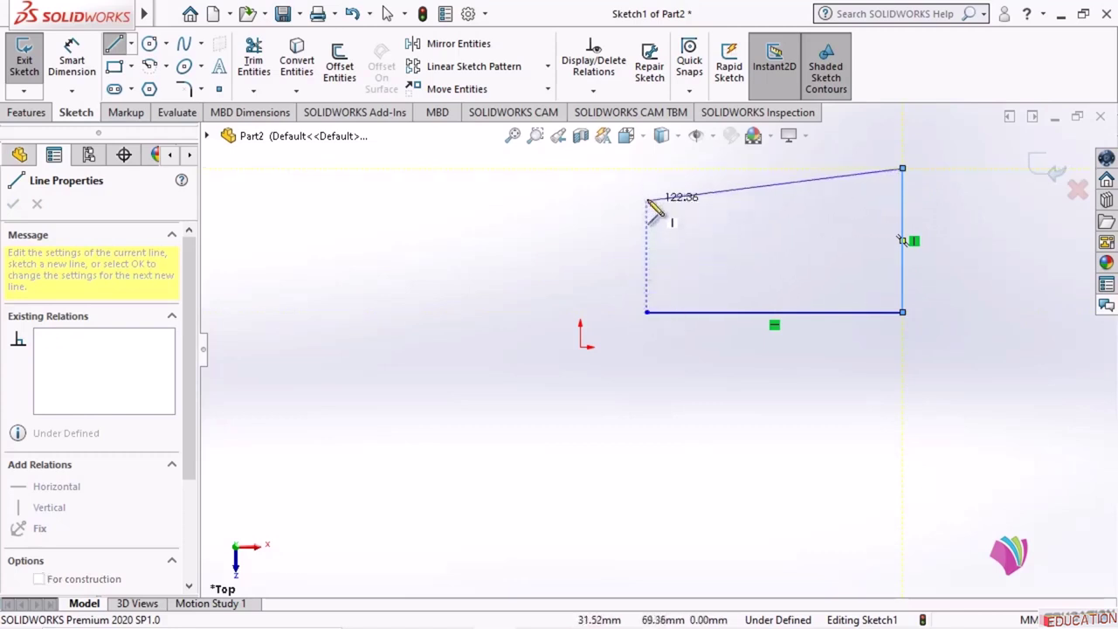
{"action": "left_click", "coordinate": [647, 169]}
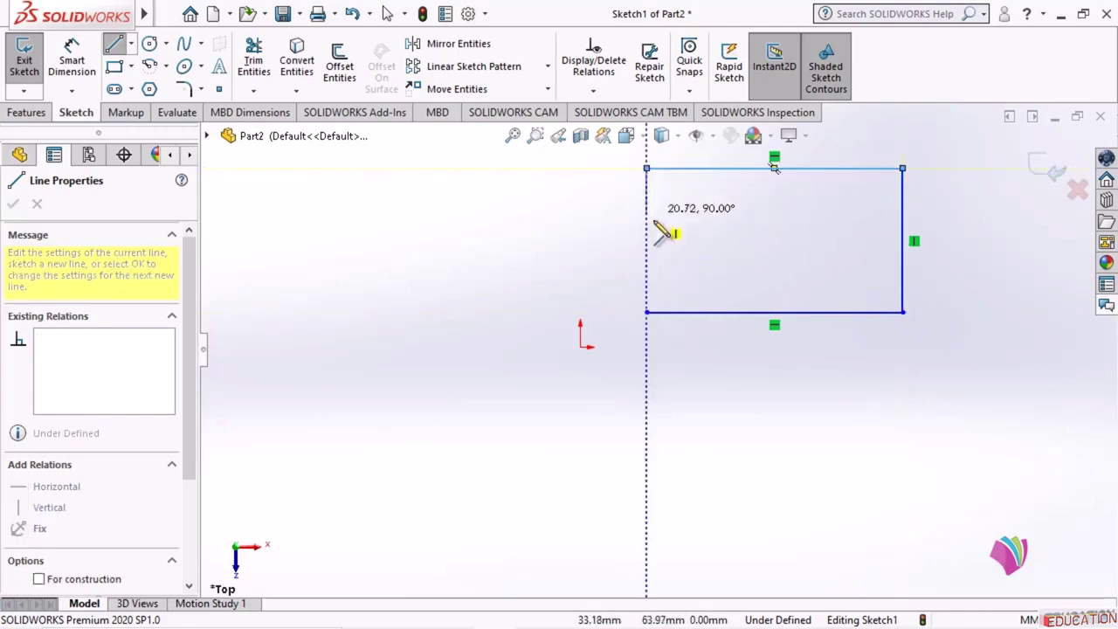
{"action": "left_click", "coordinate": [646, 312]}
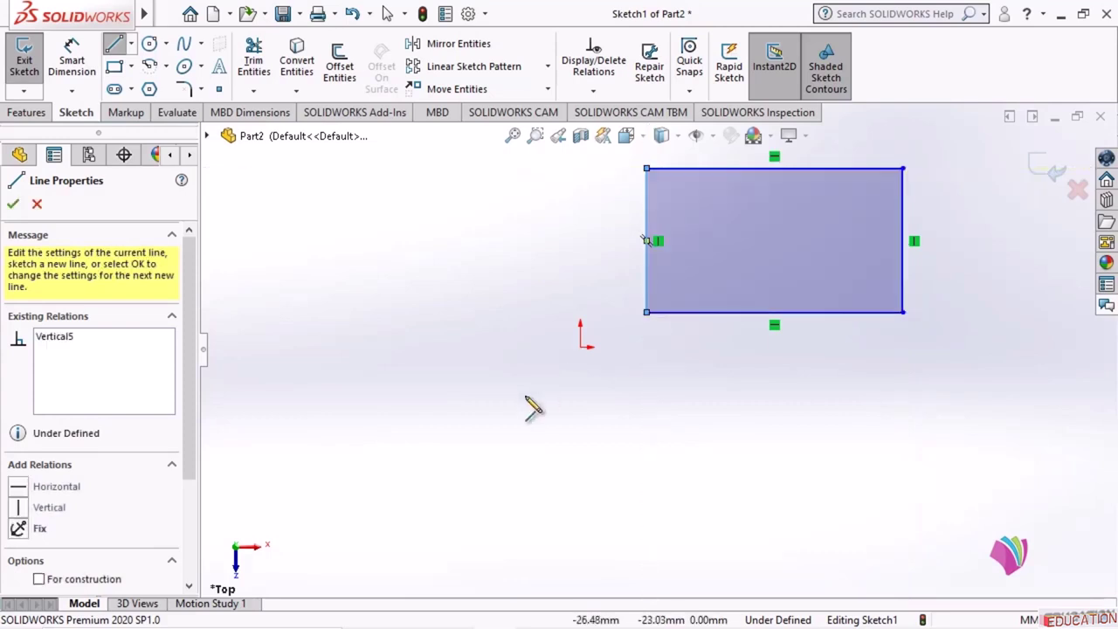
{"action": "key", "text": "Escape"}
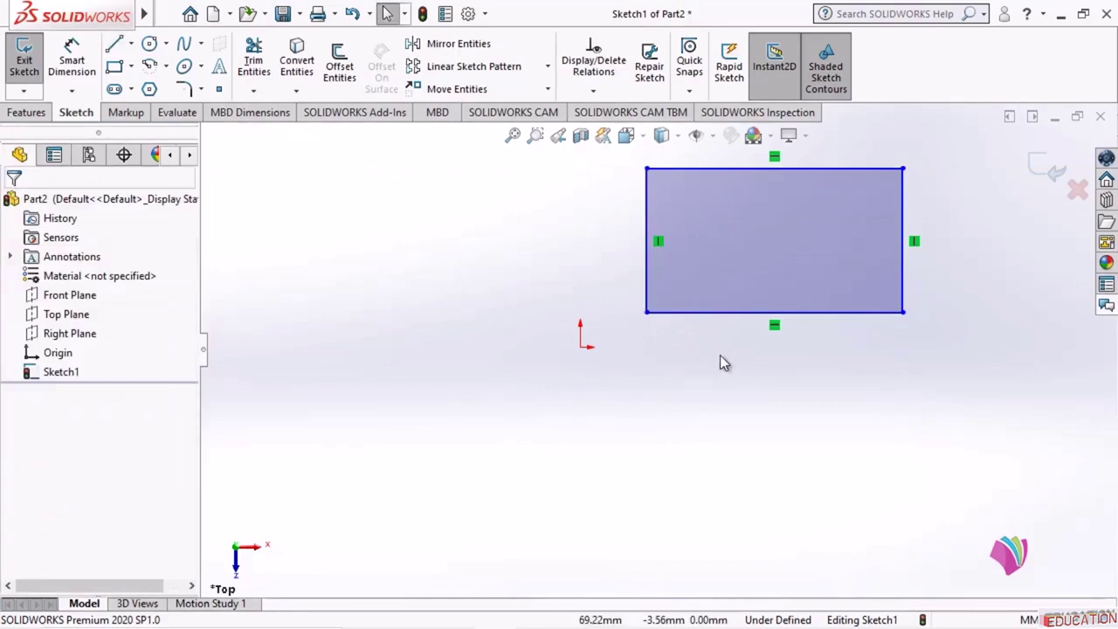
Dimension the rectangle's right side with Smart Dimension and set its height to 50 mm
{"action": "middle_click_drag", "start_coordinate": [729, 355], "coordinate": [756, 391], "text": "ctrl"}
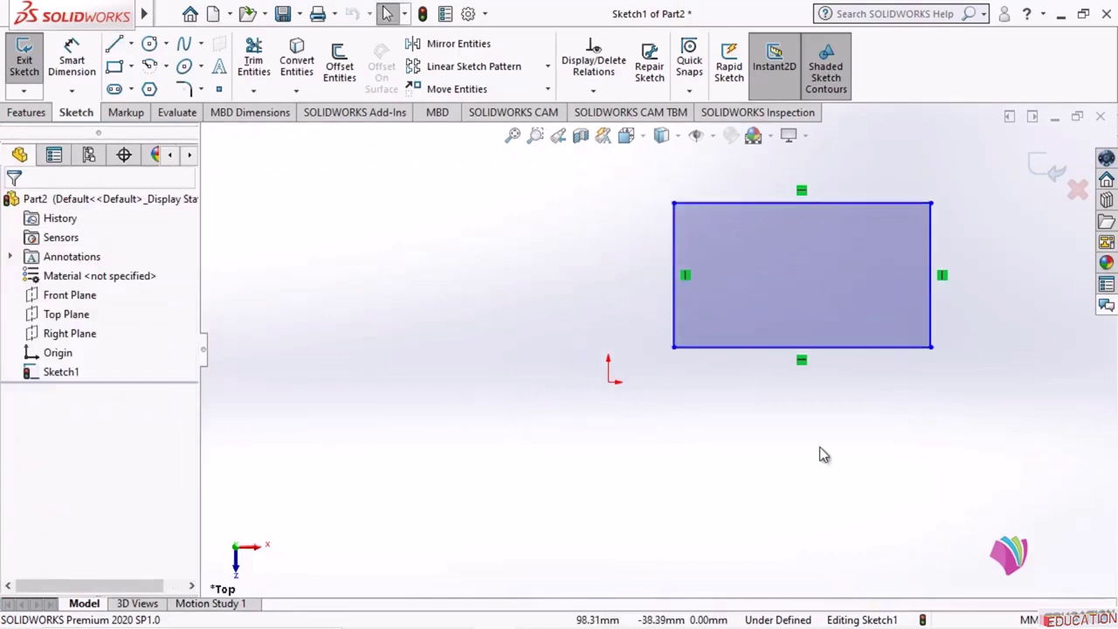
{"action": "mouse_move", "coordinate": [838, 402]}
{"action": "middle_mouse_down", "text": "ctrl"}
{"action": "mouse_move", "coordinate": [776, 439]}
{"action": "mouse_move", "coordinate": [669, 472]}
{"action": "middle_mouse_up", "text": "ctrl"}
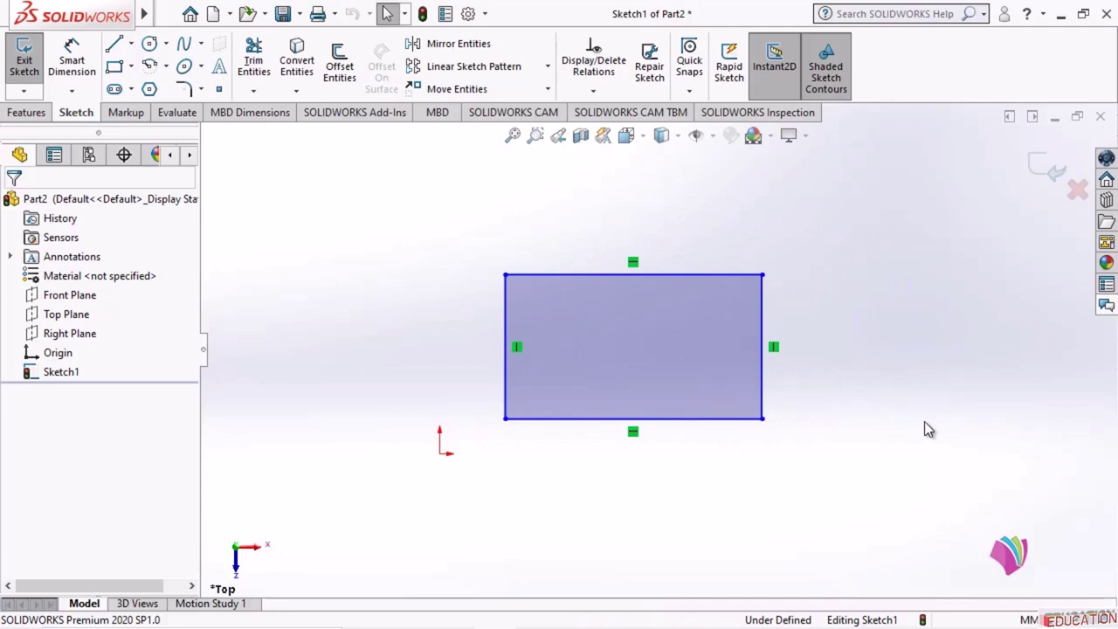
{"action": "left_click", "coordinate": [75, 91]}
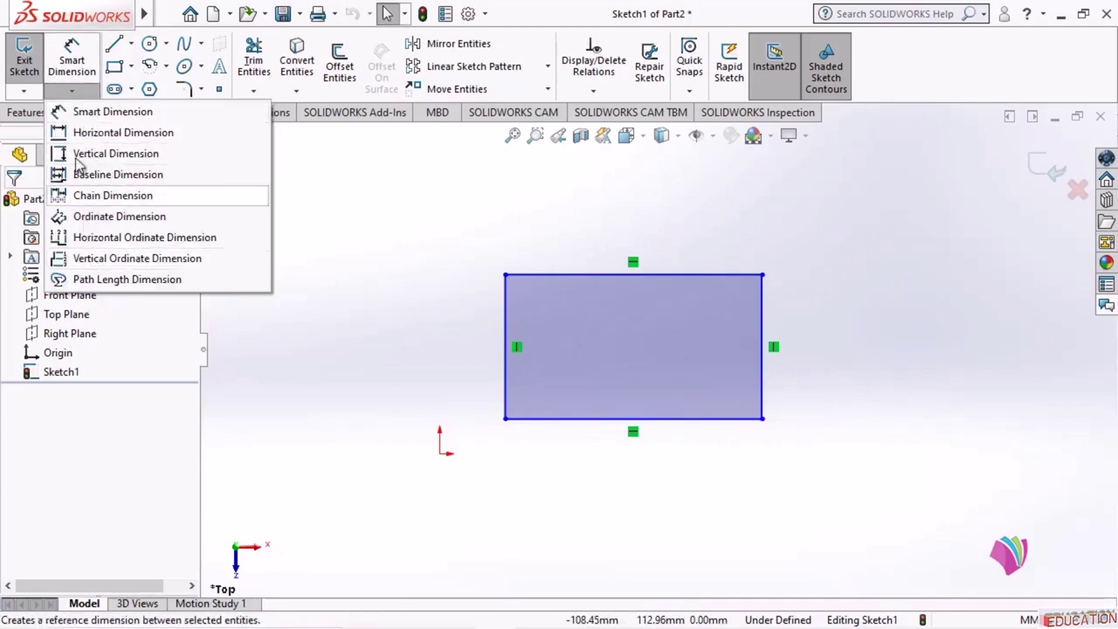
{"action": "left_click", "coordinate": [74, 56]}
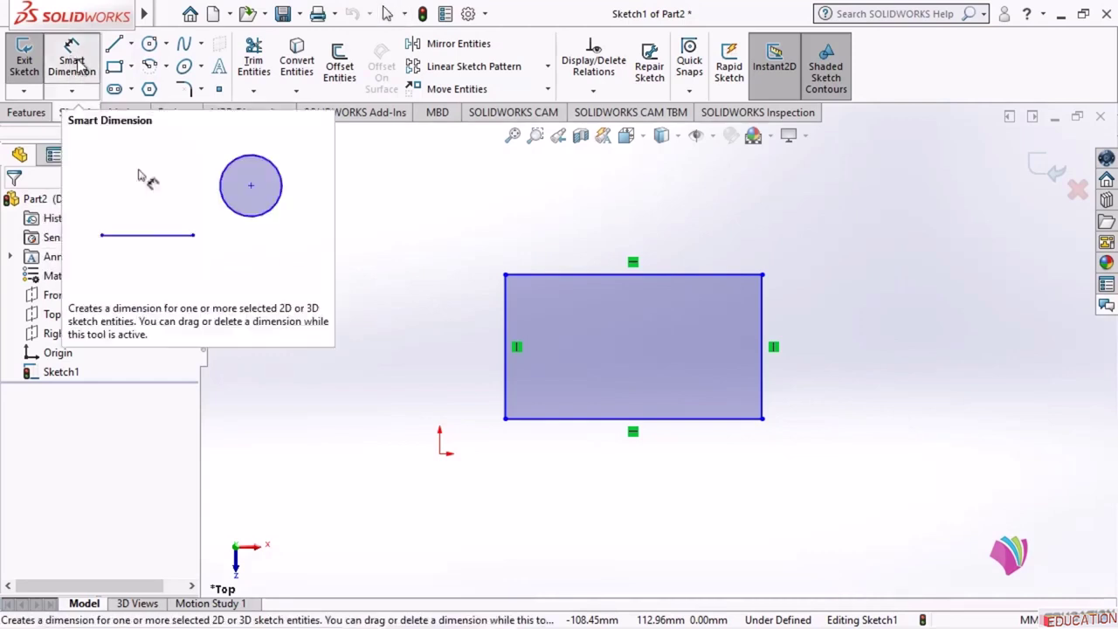
{"action": "left_click", "coordinate": [766, 325]}
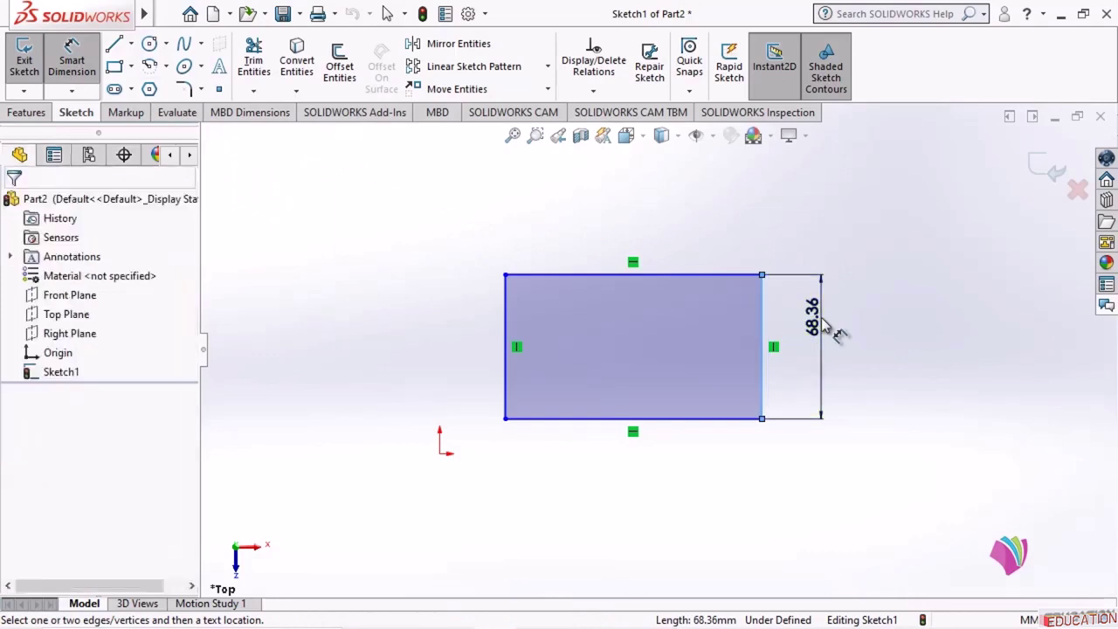
{"action": "left_click", "coordinate": [835, 345]}
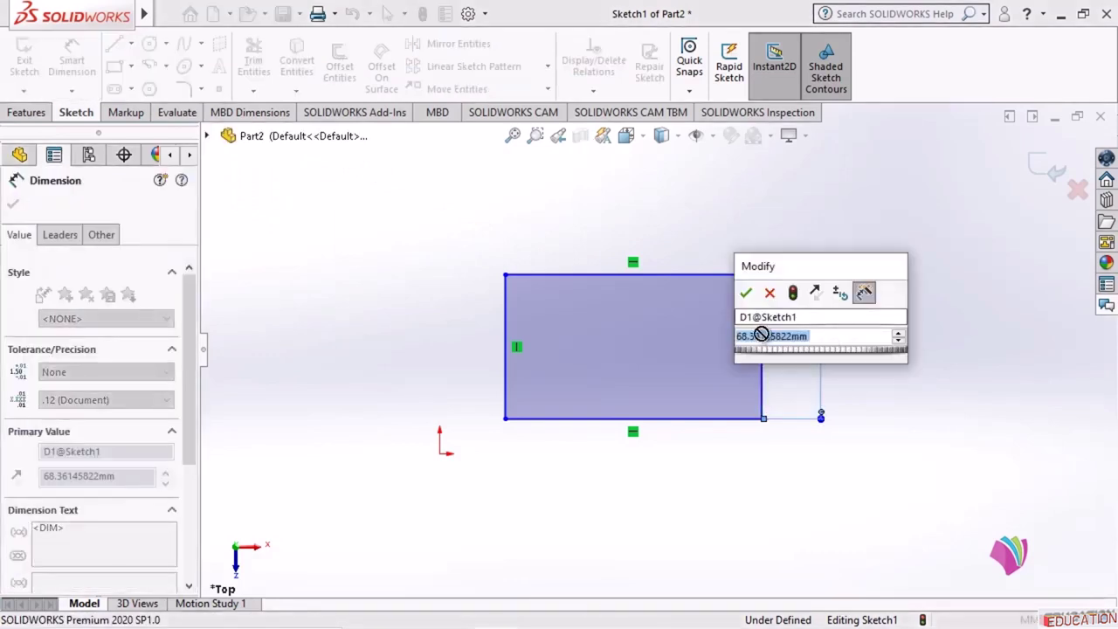
{"action": "type", "text": "50"}
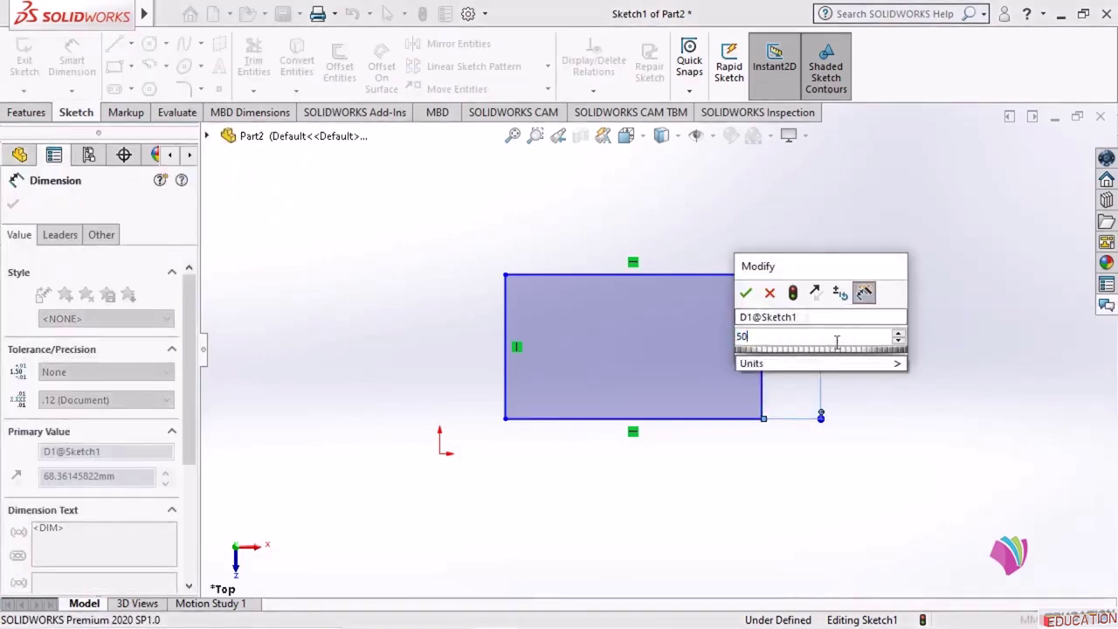
{"action": "key", "text": "Return"}
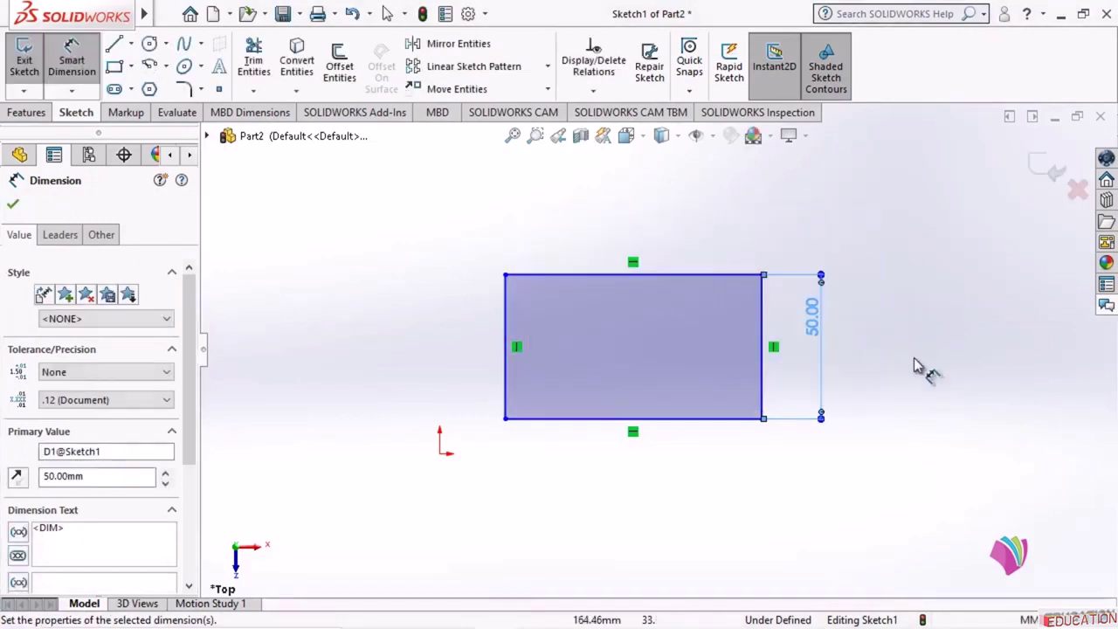
Dimension the rectangle's bottom line and set its length to 100 mm
{"action": "left_click", "coordinate": [716, 428]}
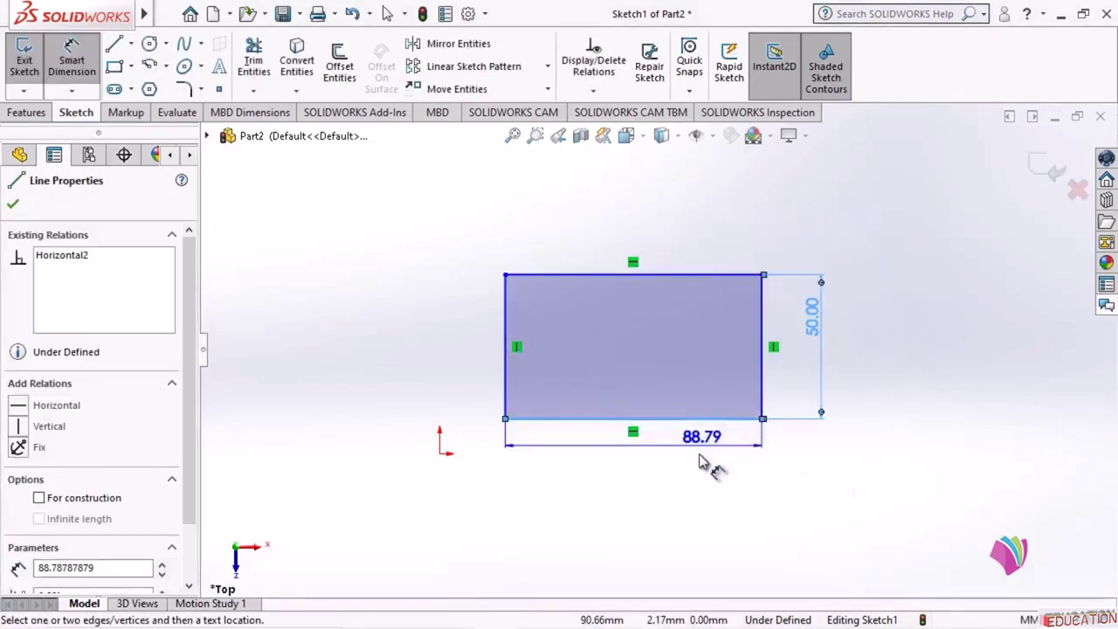
{"action": "left_click", "coordinate": [673, 485]}
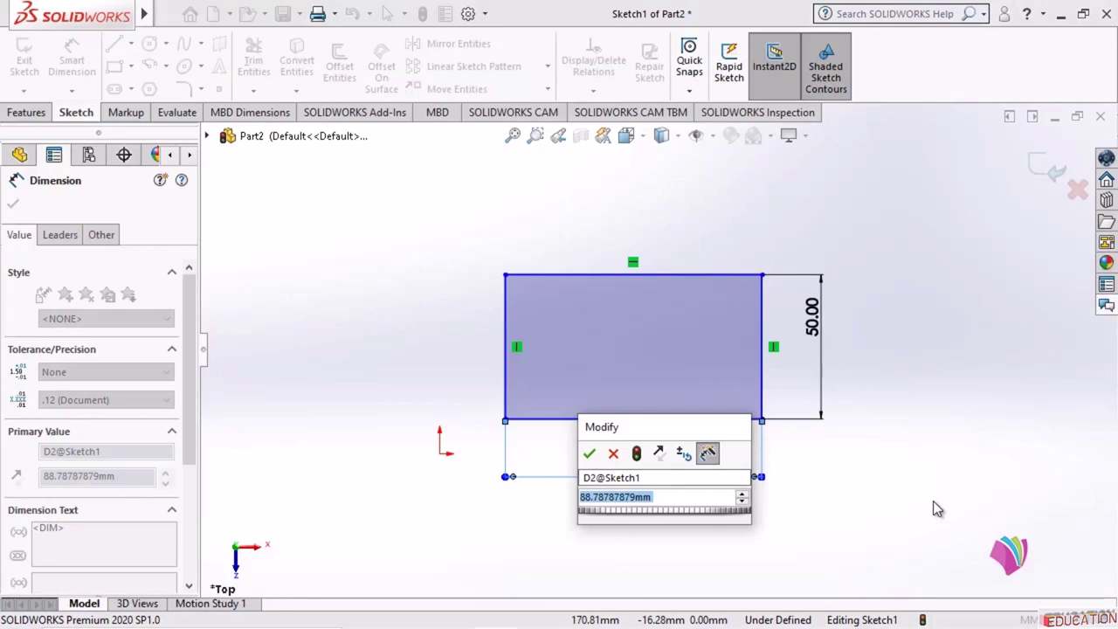
{"action": "type", "text": "100"}
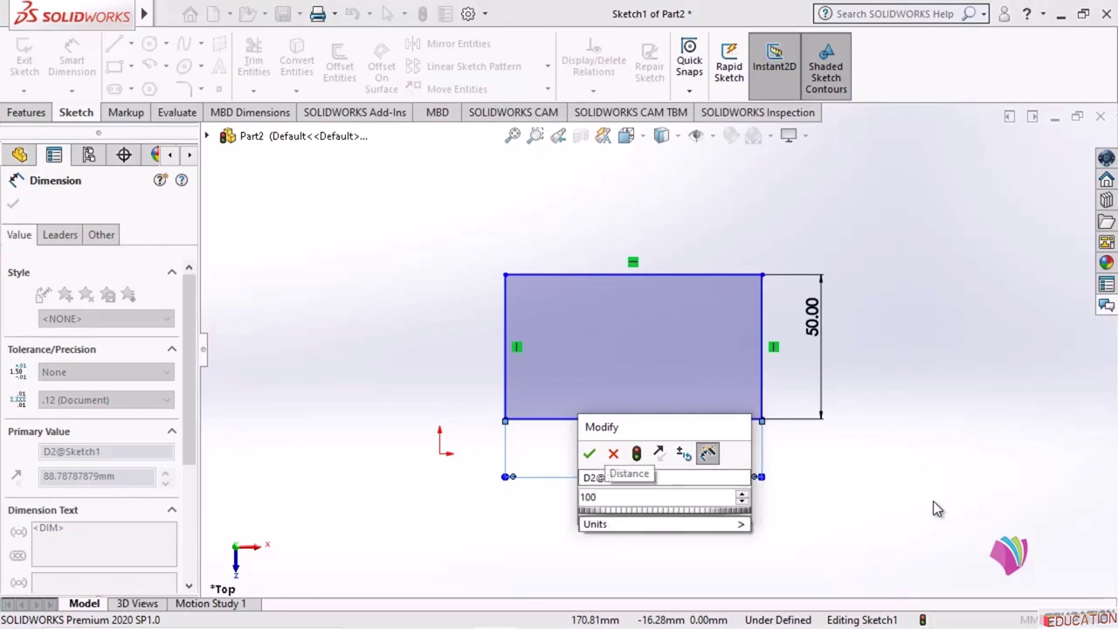
{"action": "key", "text": "Return"}
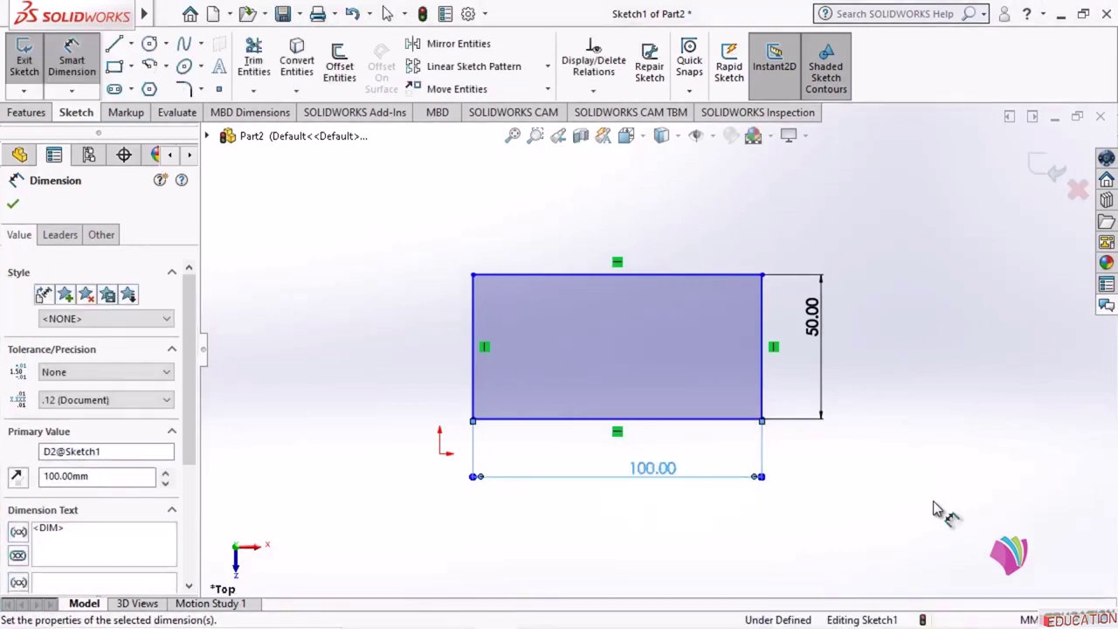
{"action": "left_click", "coordinate": [12, 203]}
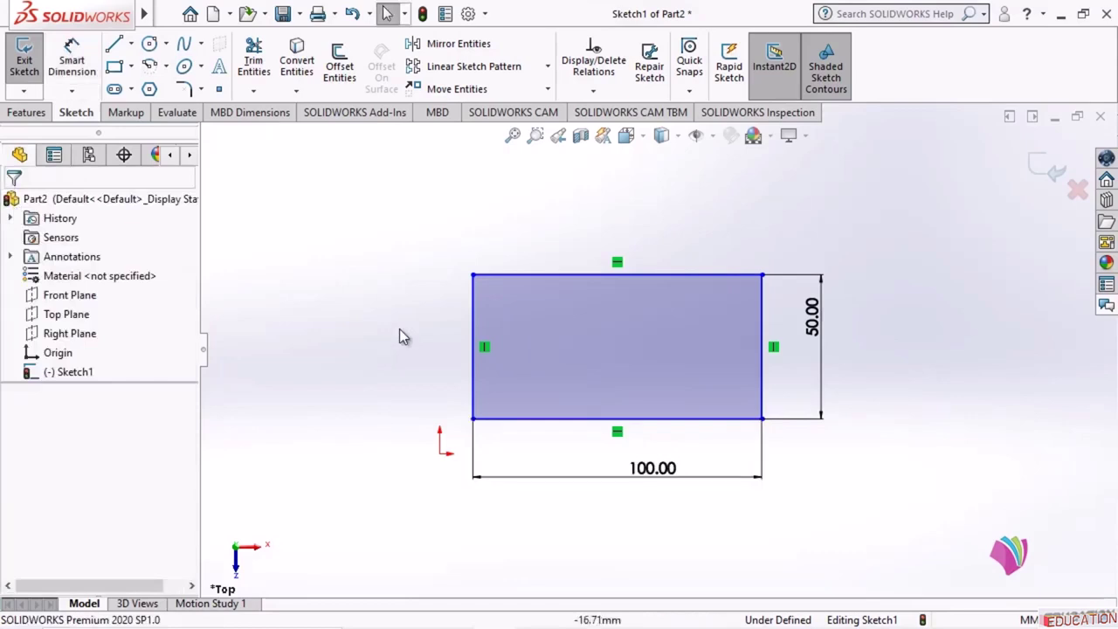
Move the dimensioned rectangle by its top and right lines to test its remaining freedom, leaving it above and right of the origin
{"action": "left_click", "coordinate": [685, 274]}
{"action": "left_click_drag", "start_coordinate": [686, 275], "coordinate": [845, 214]}
{"action": "left_click_drag", "start_coordinate": [765, 338], "coordinate": [778, 415]}
{"action": "left_click", "coordinate": [755, 481]}
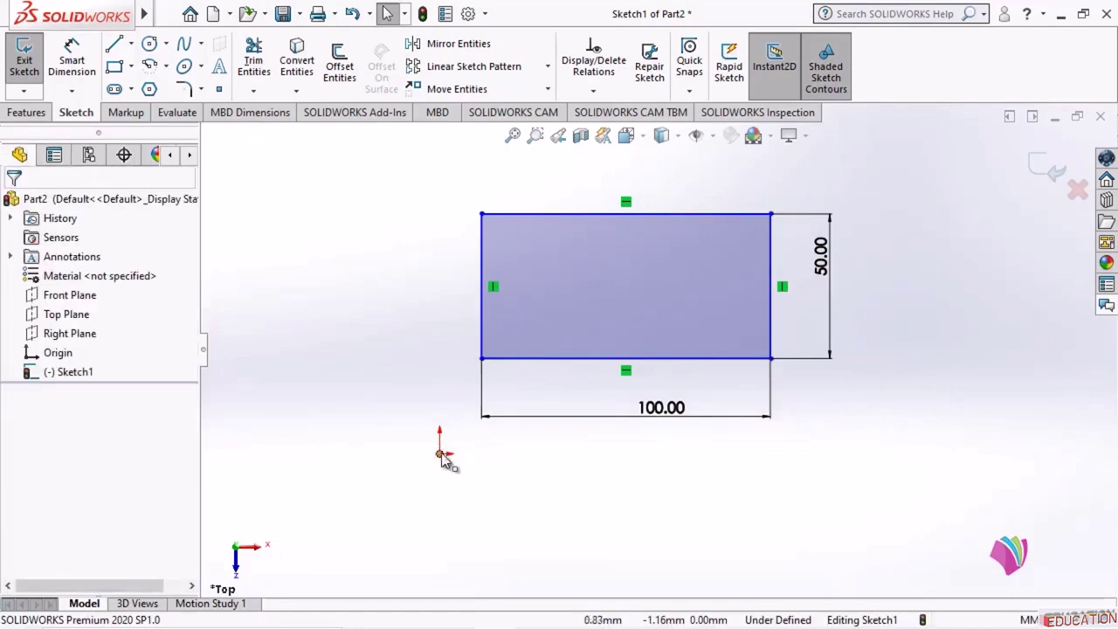
Show the Front, Top and Right planes together in the graphics area
{"action": "scroll", "coordinate": [408, 366], "scroll_direction": "down", "scroll_amount": 1}
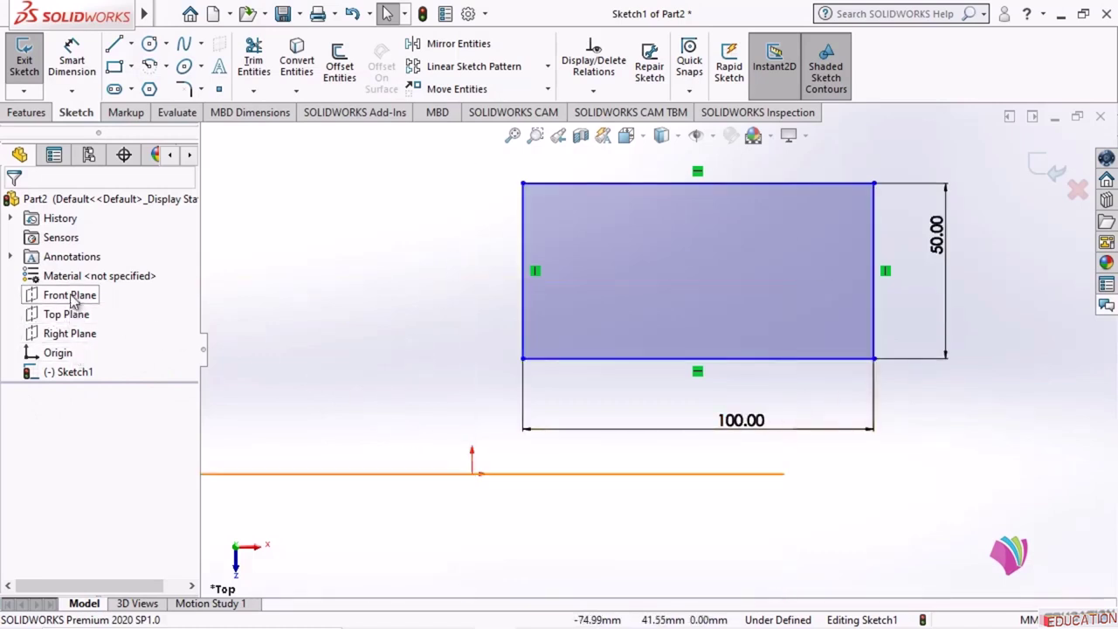
{"action": "scroll", "coordinate": [644, 365], "scroll_direction": "up", "scroll_amount": 3}
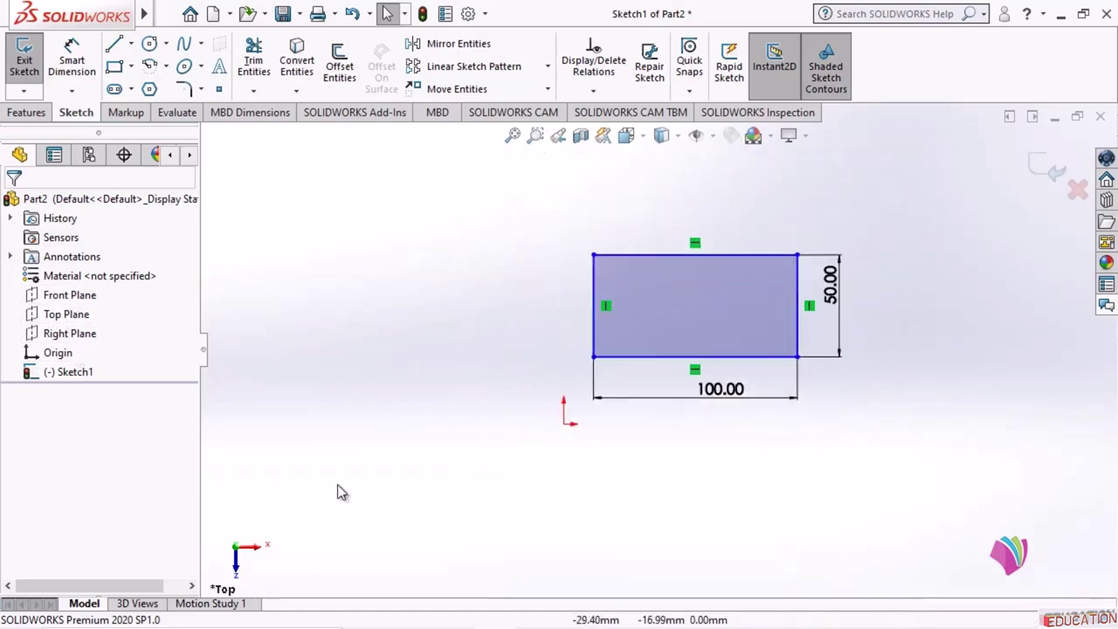
{"action": "left_click", "coordinate": [73, 297]}
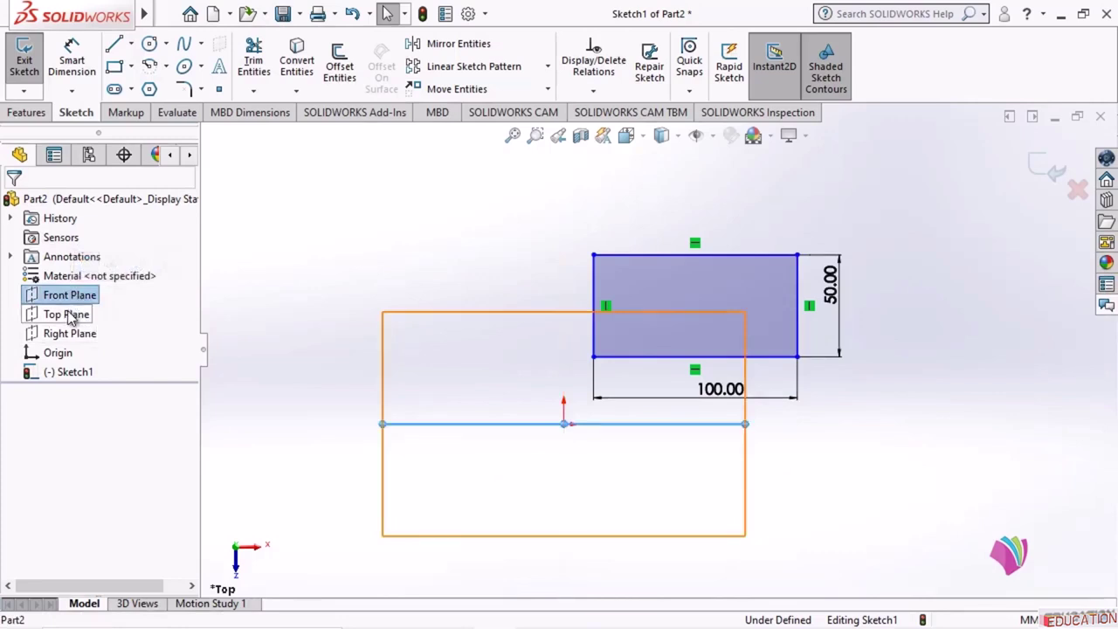
{"action": "left_click", "coordinate": [70, 316], "text": "ctrl"}
{"action": "left_click", "coordinate": [70, 333], "text": "ctrl"}
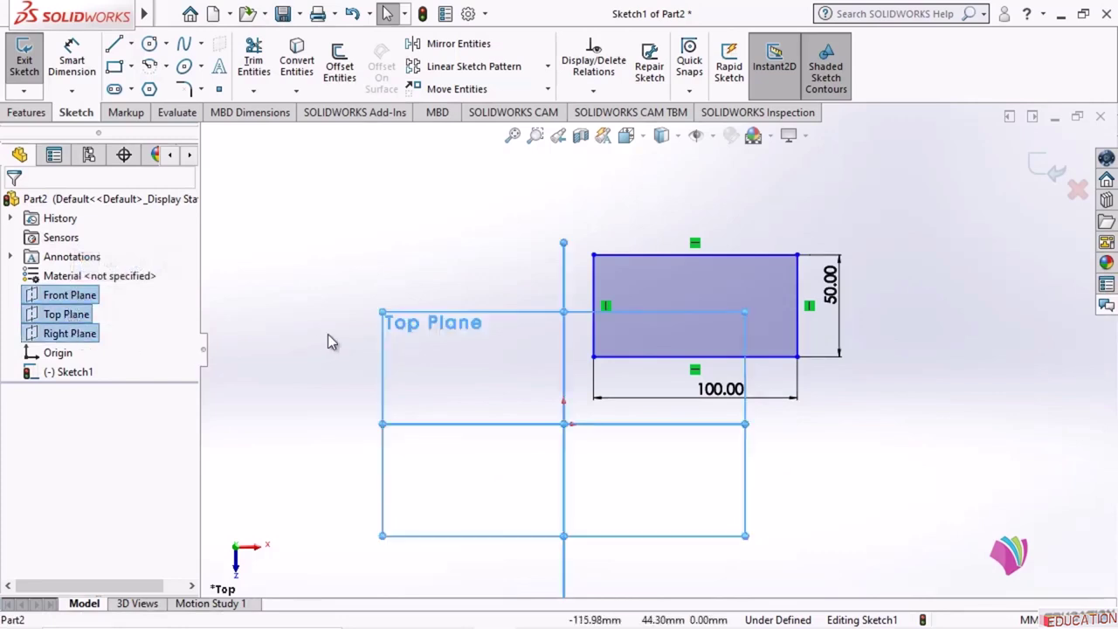
{"action": "right_click", "coordinate": [76, 301]}
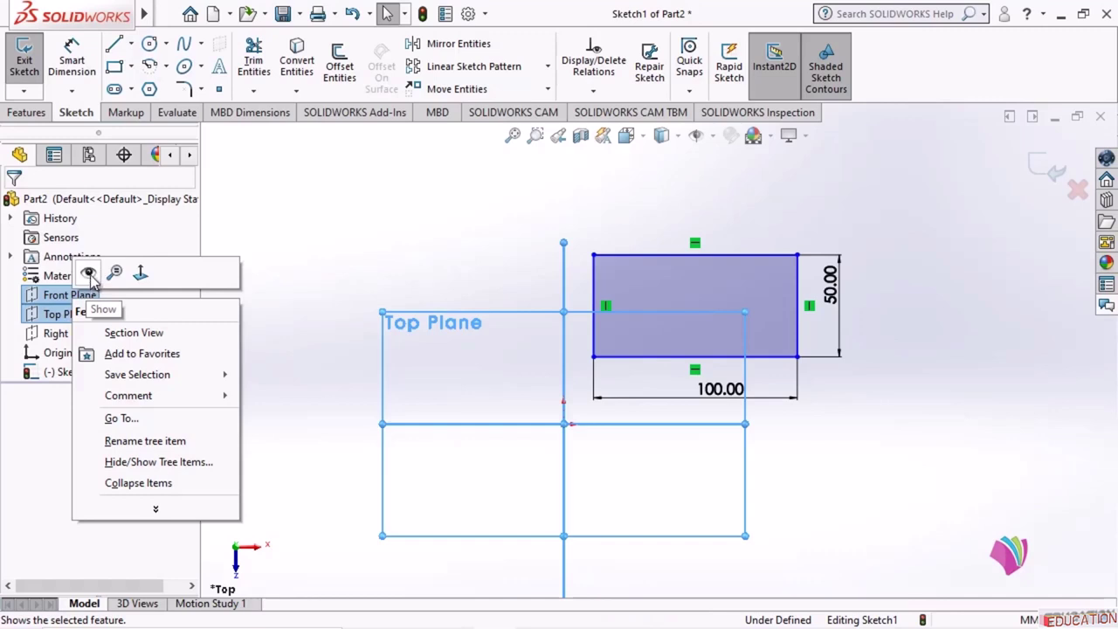
{"action": "left_click", "coordinate": [90, 276]}
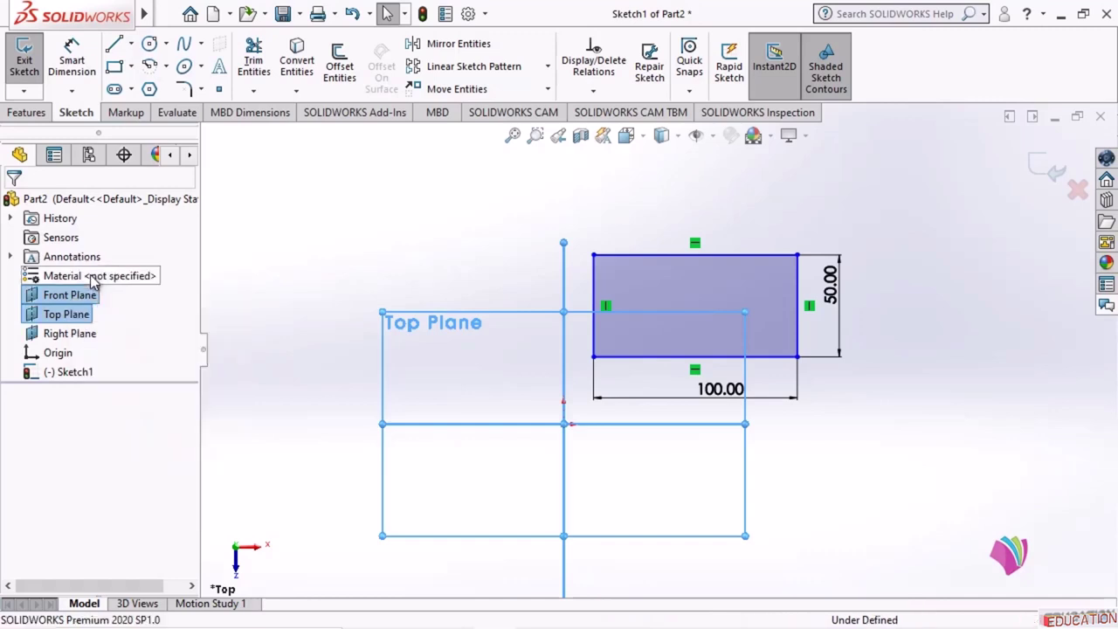
{"action": "left_click", "coordinate": [298, 260]}
Add a Collinear relation between the rectangle's bottom line and the Front Plane, viewing the sketch normal to its plane
{"action": "mouse_move", "coordinate": [762, 376]}
{"action": "middle_mouse_down"}
{"action": "mouse_move", "coordinate": [724, 387]}
{"action": "mouse_move", "coordinate": [729, 316]}
{"action": "mouse_move", "coordinate": [714, 305]}
{"action": "mouse_move", "coordinate": [664, 390]}
{"action": "mouse_move", "coordinate": [669, 359]}
{"action": "mouse_move", "coordinate": [716, 317]}
{"action": "mouse_move", "coordinate": [809, 373]}
{"action": "mouse_move", "coordinate": [802, 321]}
{"action": "mouse_move", "coordinate": [911, 289]}
{"action": "middle_mouse_up"}
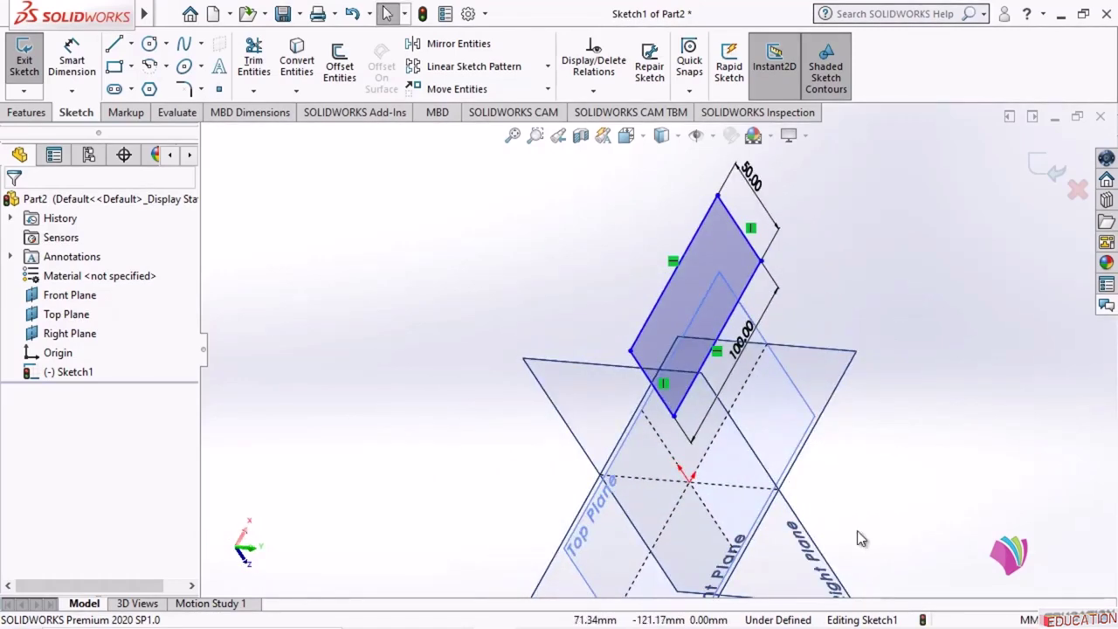
{"action": "left_click", "coordinate": [644, 136]}
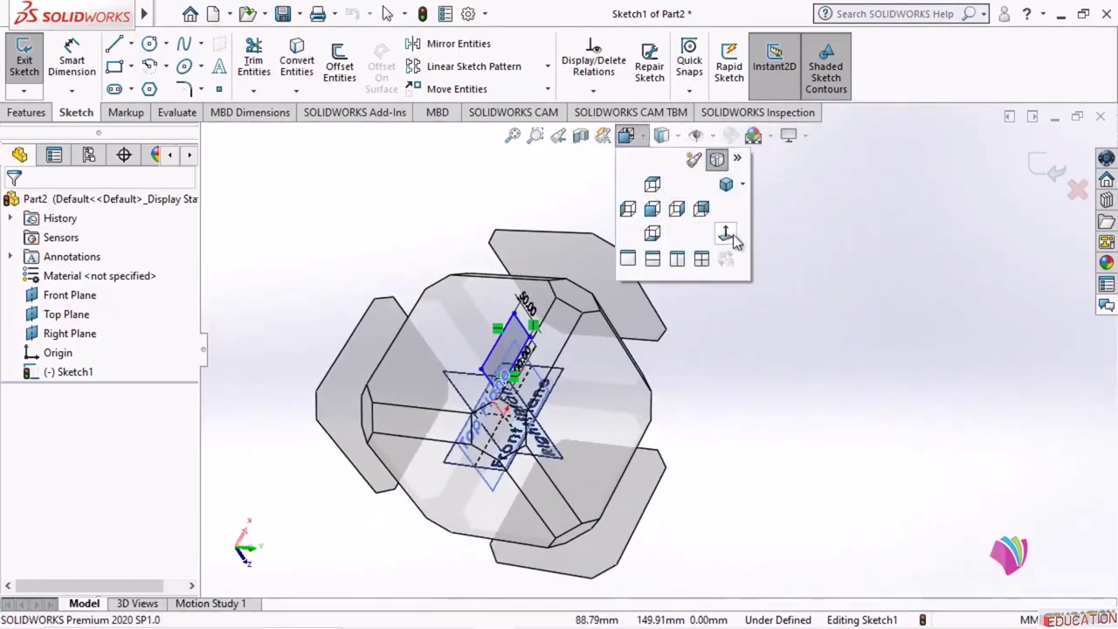
{"action": "left_click", "coordinate": [728, 234]}
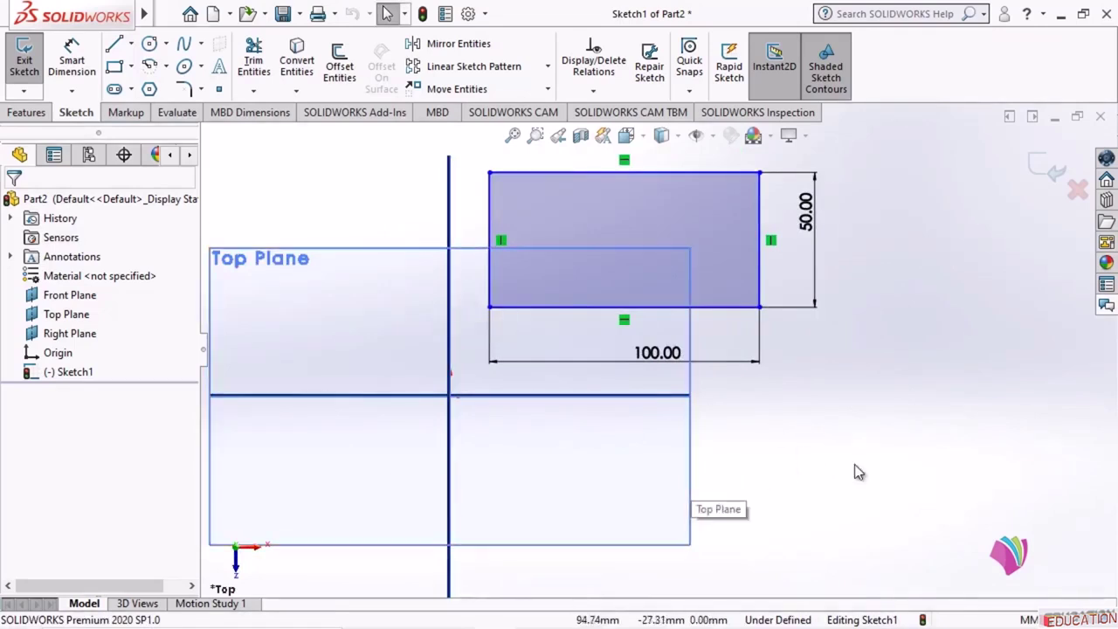
{"action": "left_click", "coordinate": [736, 307]}
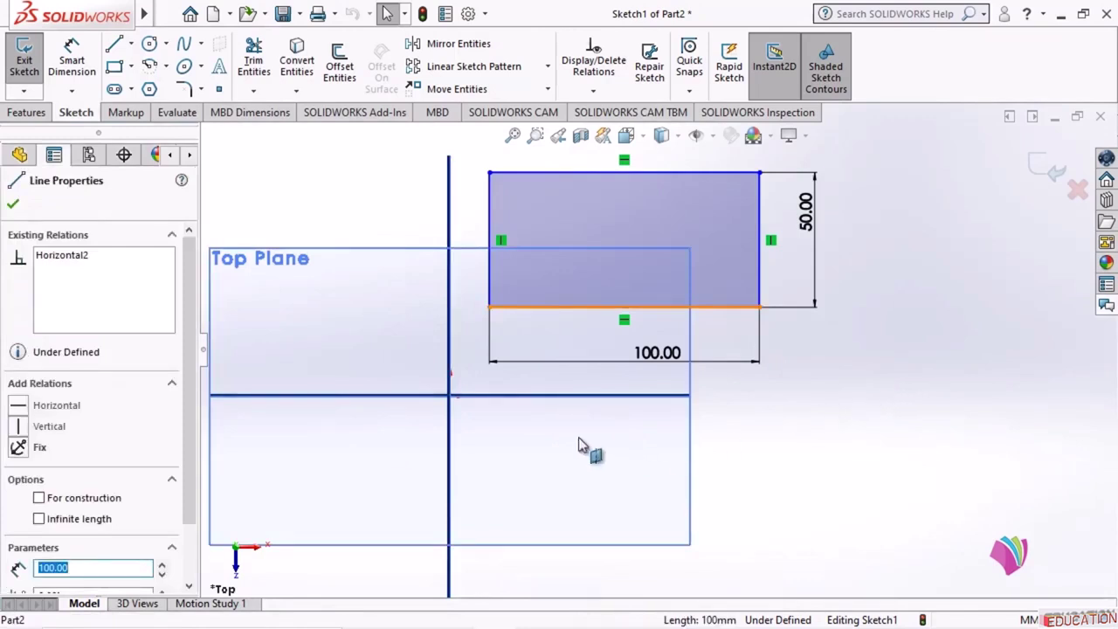
{"action": "left_click", "coordinate": [560, 395], "text": "ctrl"}
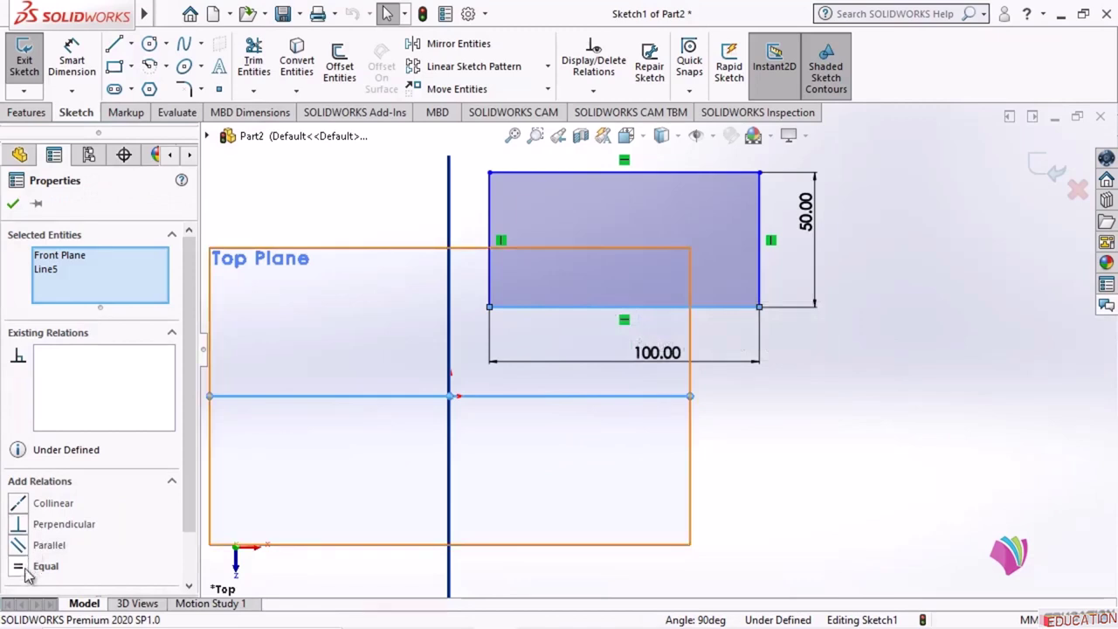
{"action": "left_click", "coordinate": [18, 507]}
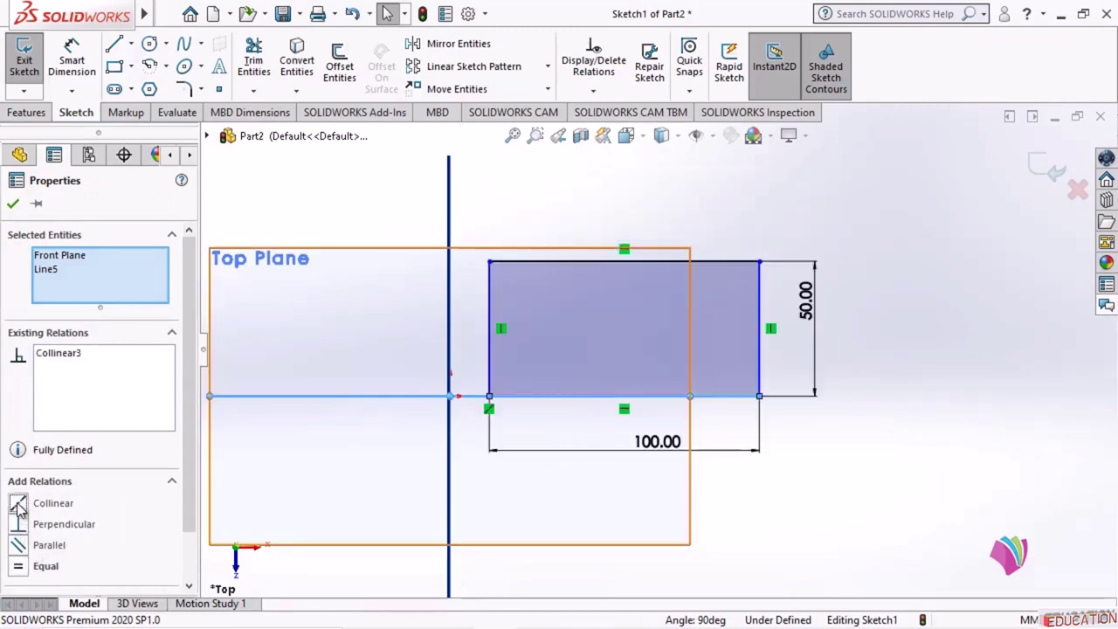
{"action": "key", "text": "Escape"}
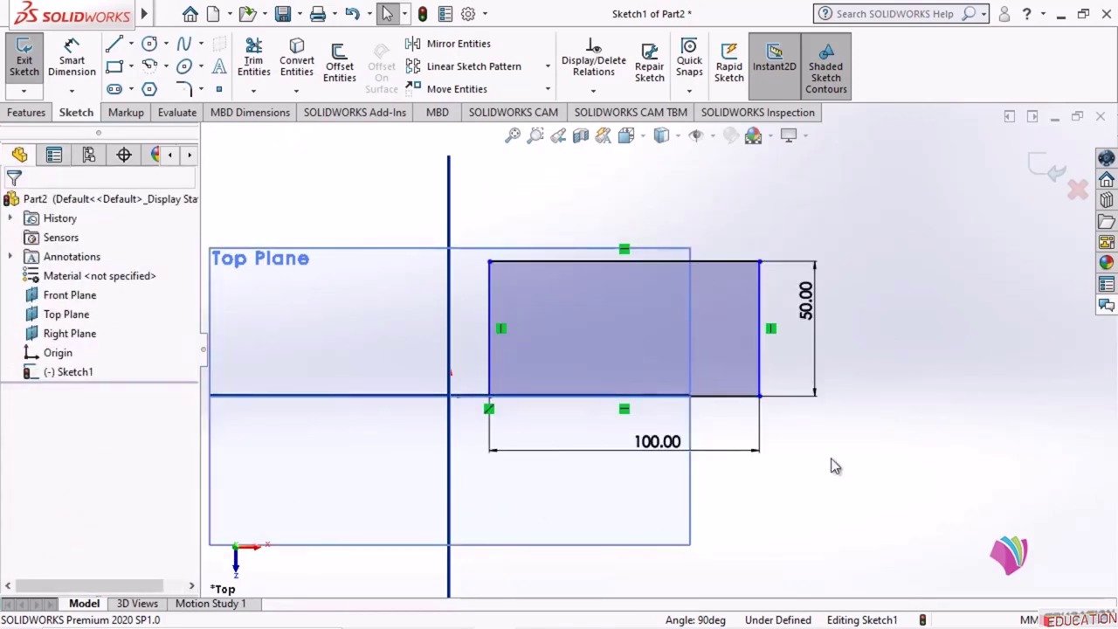
Move the rectangle sideways along the Front Plane to test the Collinear relation, leaving it straddling the Right Plane
{"action": "left_click_drag", "start_coordinate": [758, 308], "coordinate": [842, 395]}
{"action": "left_click_drag", "start_coordinate": [758, 415], "coordinate": [578, 428]}
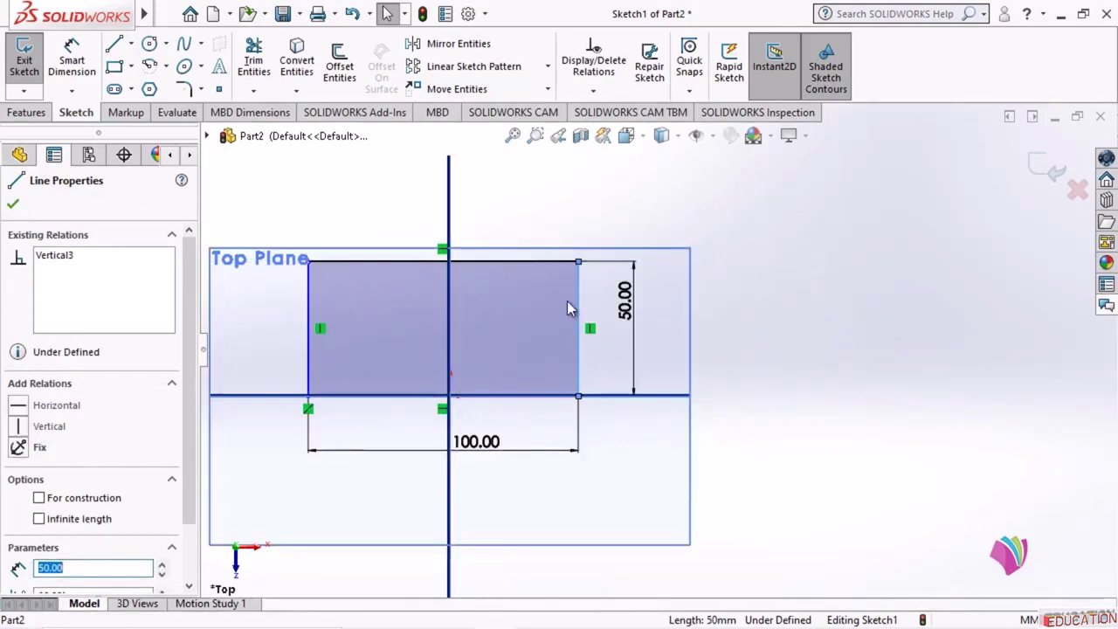
{"action": "left_click_drag", "start_coordinate": [576, 308], "coordinate": [1007, 325]}
{"action": "left_click", "coordinate": [846, 522]}
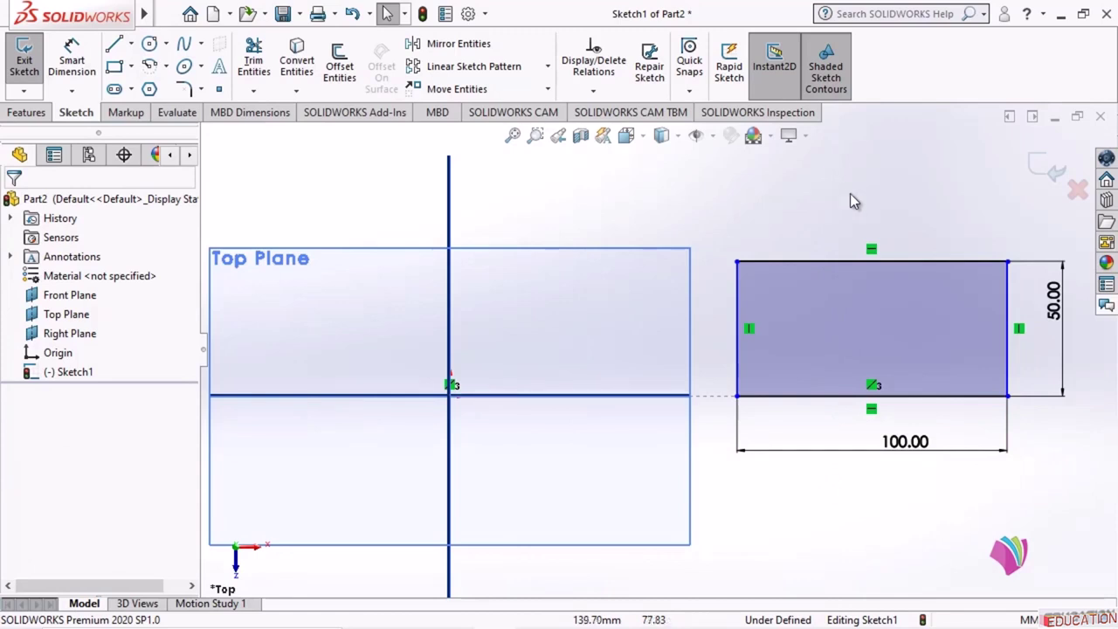
{"action": "left_click_drag", "start_coordinate": [1013, 365], "coordinate": [631, 423]}
{"action": "left_click", "coordinate": [773, 234]}
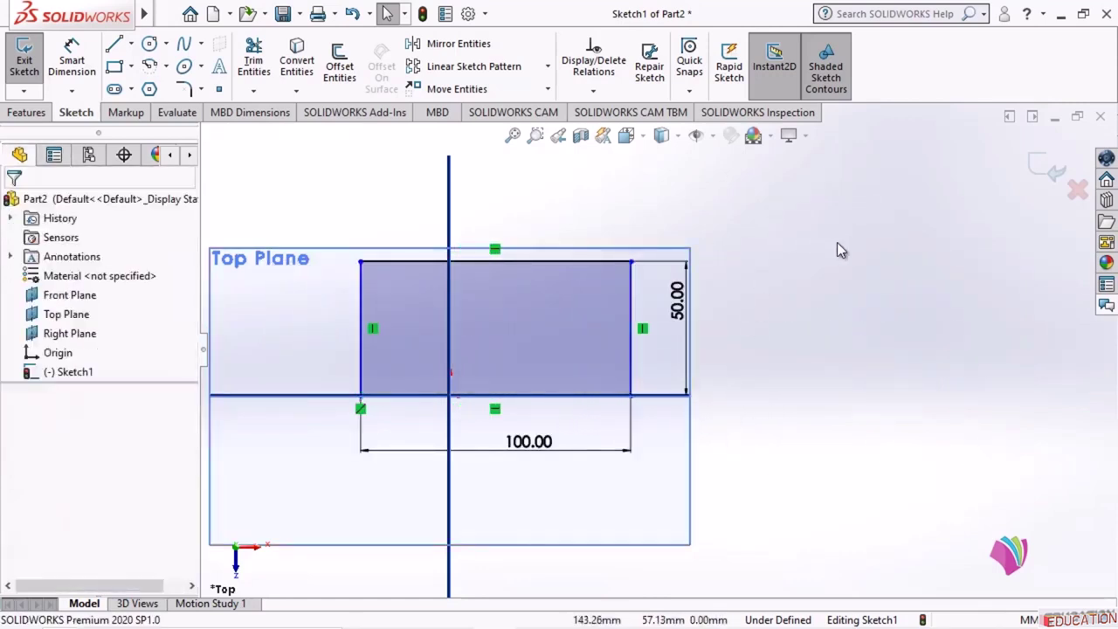
Dimension the distance from the Right Plane to the rectangle's right side and set it to 50 mm
{"action": "left_click", "coordinate": [73, 65]}
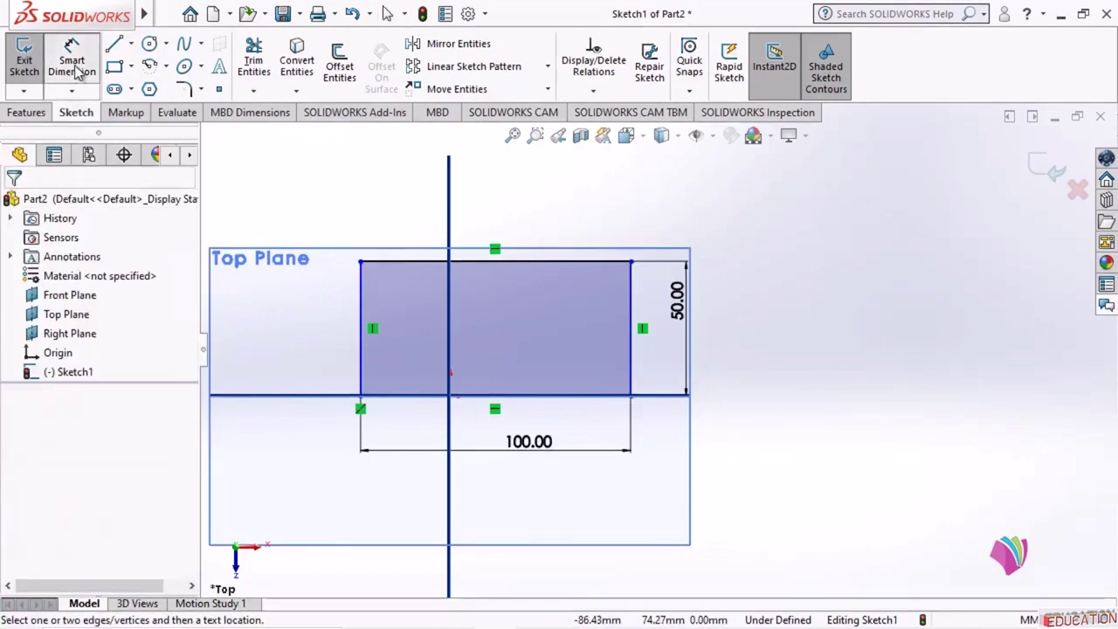
{"action": "left_click", "coordinate": [449, 219]}
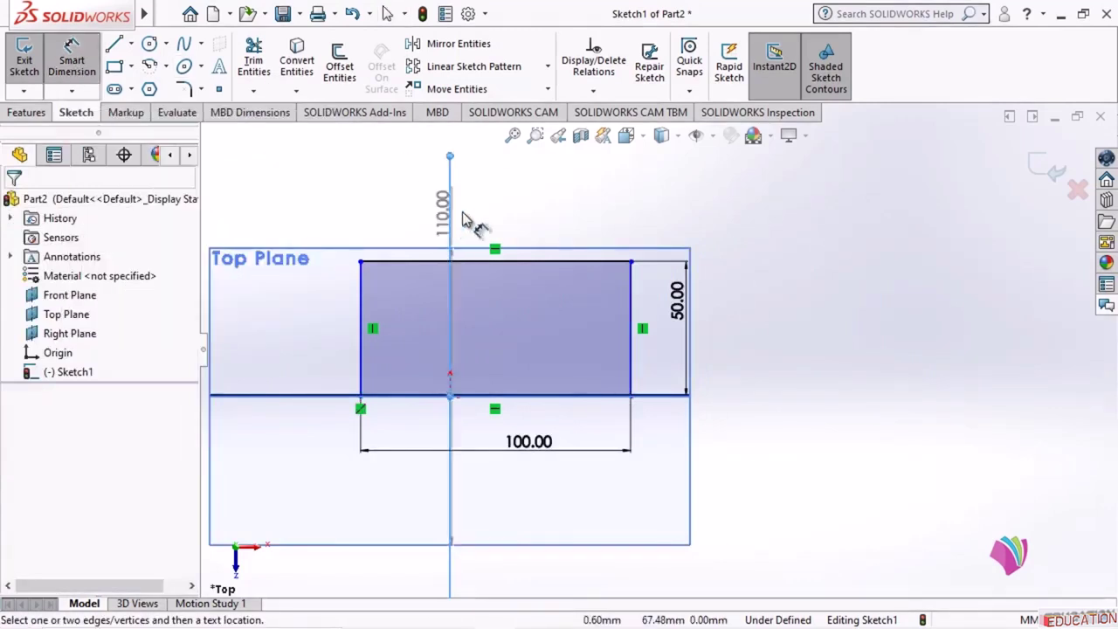
{"action": "left_click", "coordinate": [630, 303]}
{"action": "left_click", "coordinate": [549, 199]}
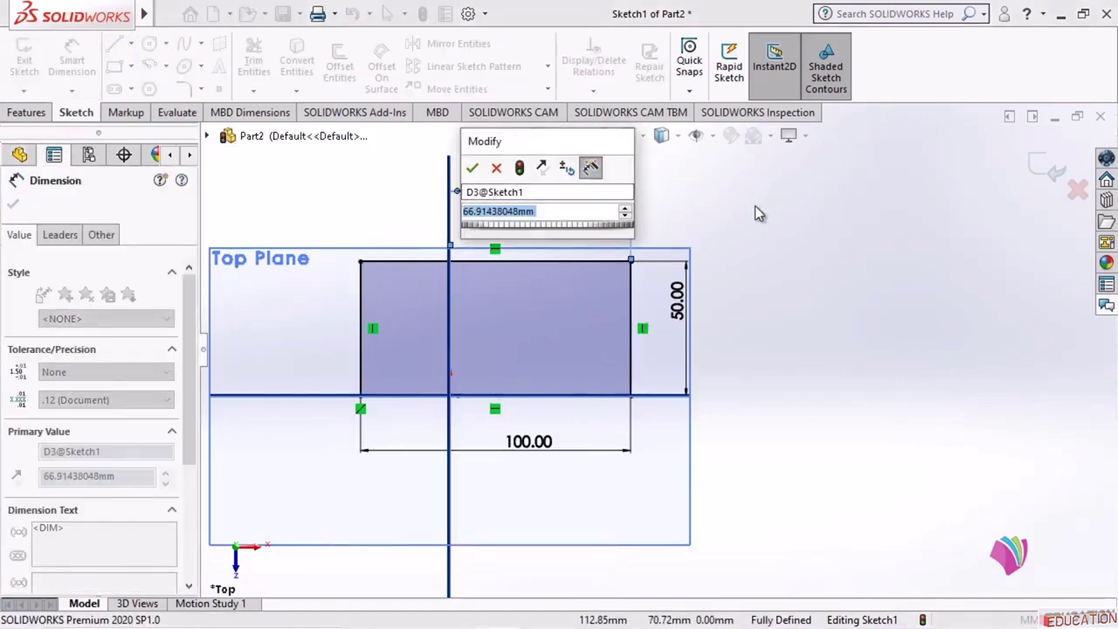
{"action": "type", "text": "50"}
{"action": "key", "text": "Return"}
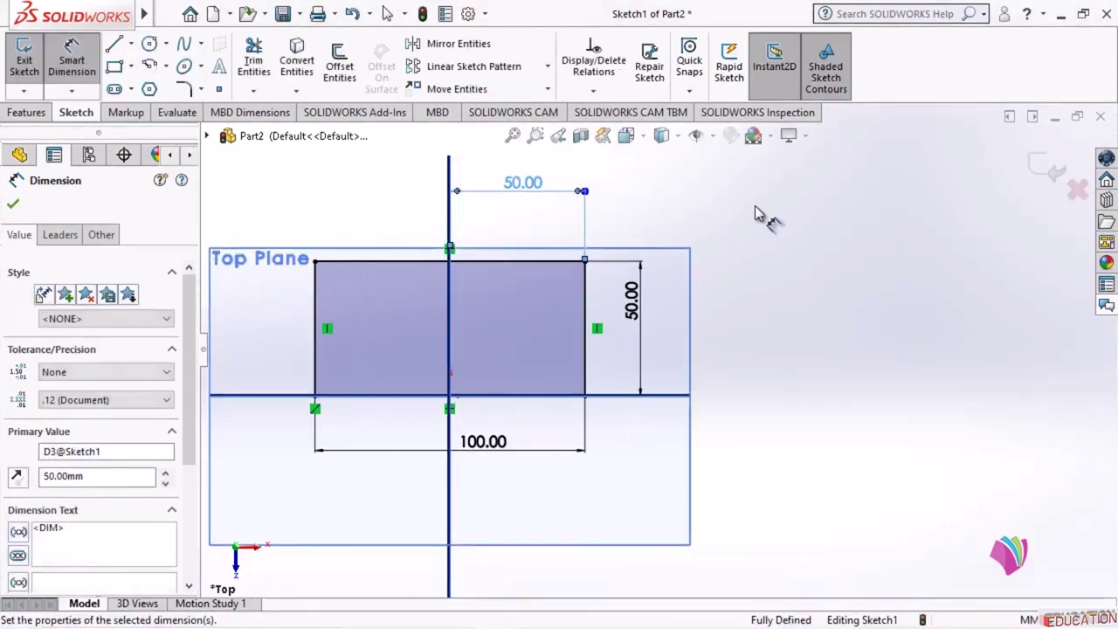
{"action": "key", "text": "Escape"}
{"action": "scroll", "coordinate": [755, 210], "scroll_direction": "up", "scroll_amount": 2}
{"action": "scroll", "coordinate": [428, 437], "scroll_direction": "down", "scroll_amount": 1}
{"action": "scroll", "coordinate": [490, 384], "scroll_direction": "up", "scroll_amount": 1}
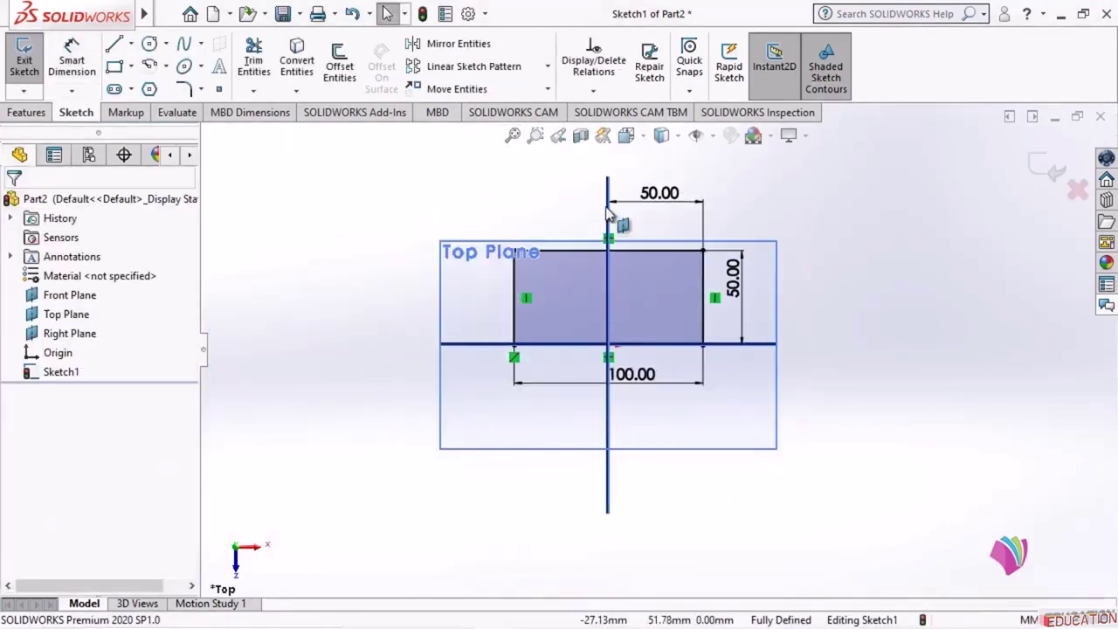
Hide the Front, Top and Right planes together and exit the sketch
{"action": "scroll", "coordinate": [704, 175], "scroll_direction": "down", "scroll_amount": 1}
{"action": "left_click", "coordinate": [68, 295]}
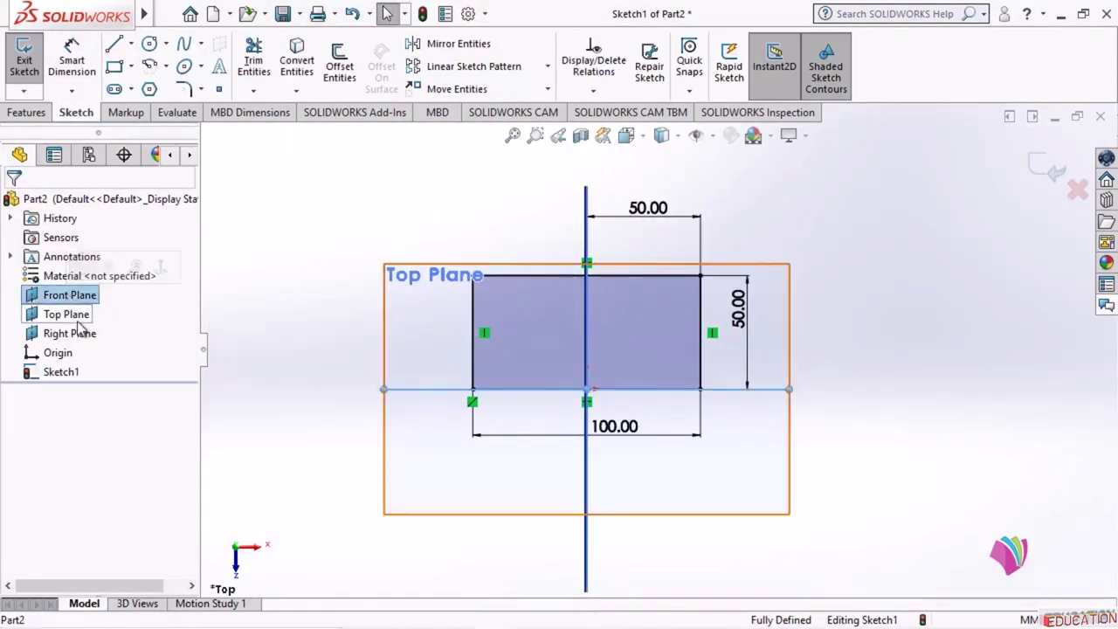
{"action": "left_click", "coordinate": [75, 322], "text": "ctrl"}
{"action": "left_click", "coordinate": [80, 334], "text": "ctrl"}
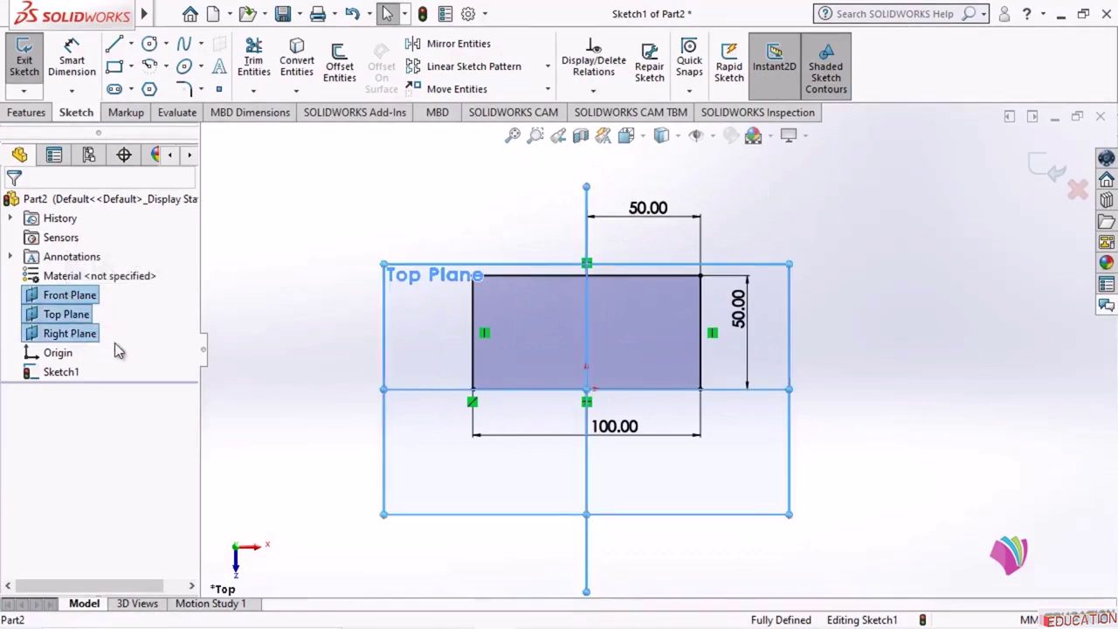
{"action": "right_click", "coordinate": [63, 317]}
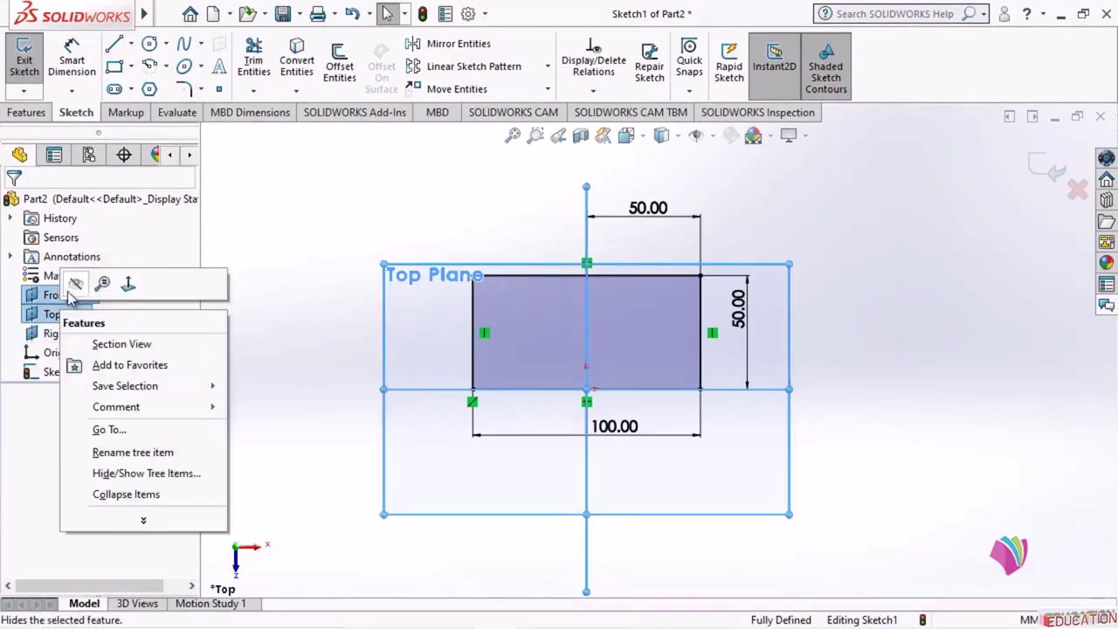
{"action": "left_click", "coordinate": [76, 285]}
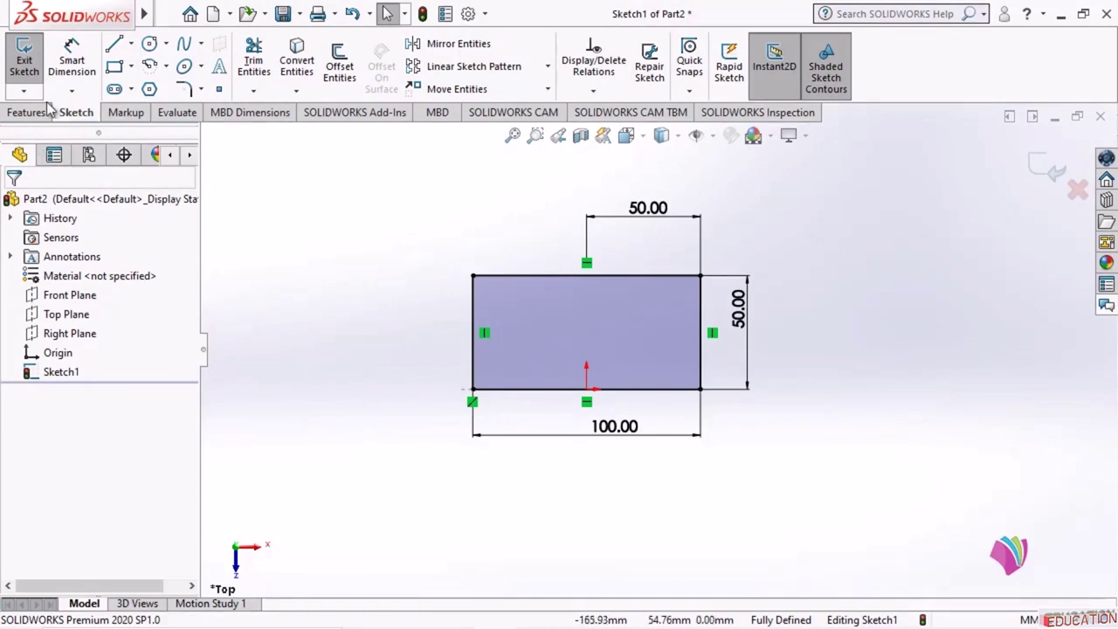
{"action": "left_click", "coordinate": [24, 61]}
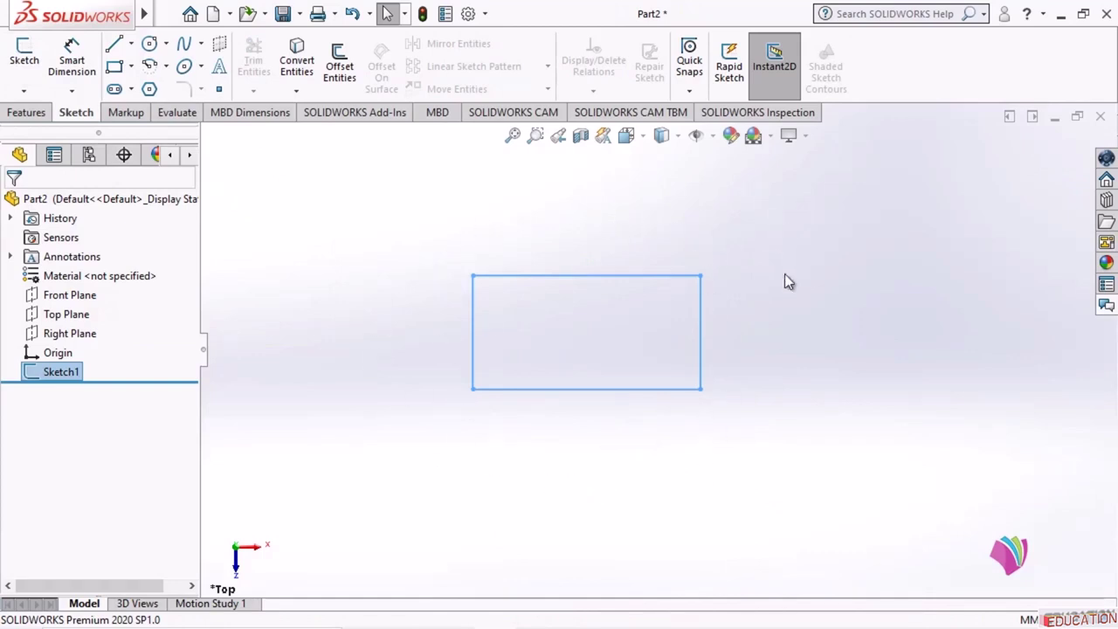
Switch to CATIA V5 and expand PartBody in the specification tree to locate Sketch.1
{"action": "left_click", "coordinate": [450, 611]}
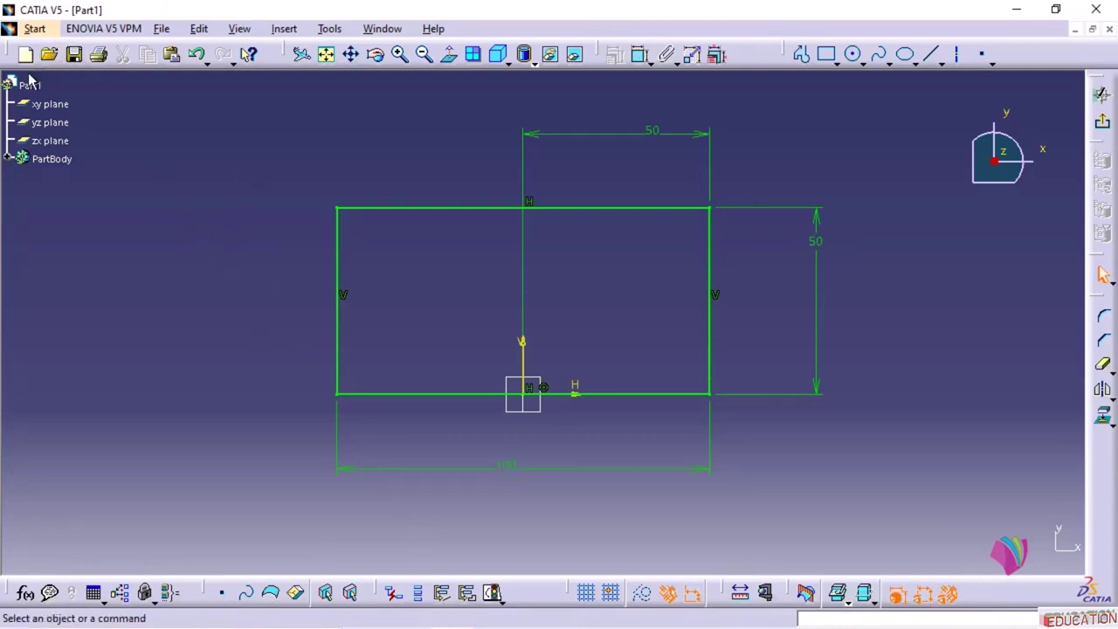
{"action": "left_click", "coordinate": [61, 107]}
{"action": "left_click", "coordinate": [7, 157]}
{"action": "left_click", "coordinate": [66, 177]}
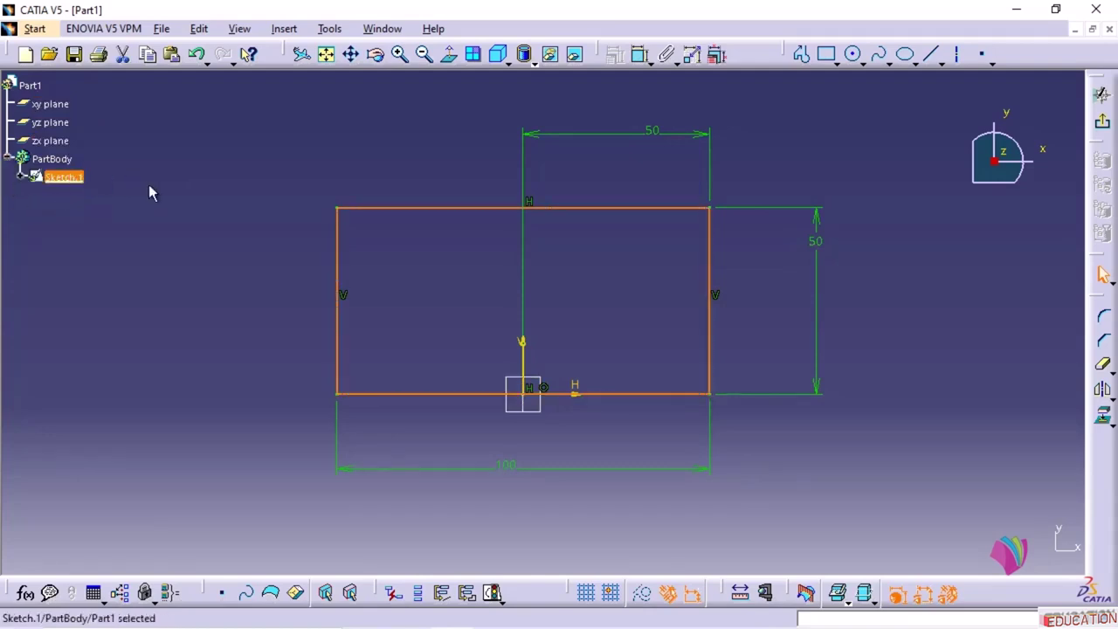
{"action": "left_click", "coordinate": [66, 161]}
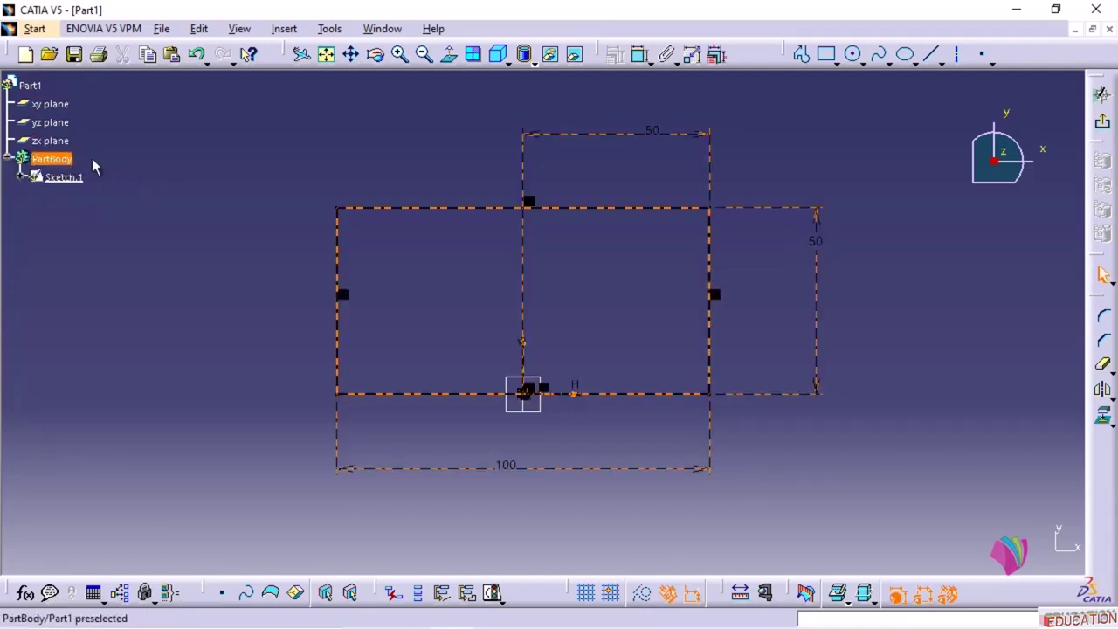
{"action": "left_click", "coordinate": [66, 162]}
{"action": "left_click", "coordinate": [210, 166]}
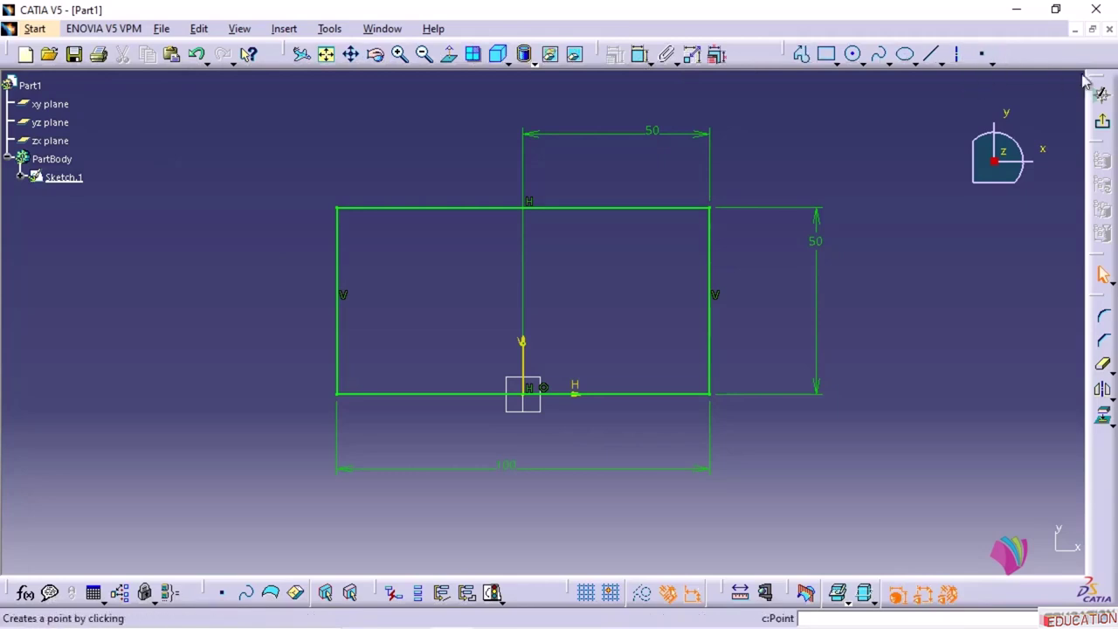
{"action": "left_click", "coordinate": [1104, 126]}
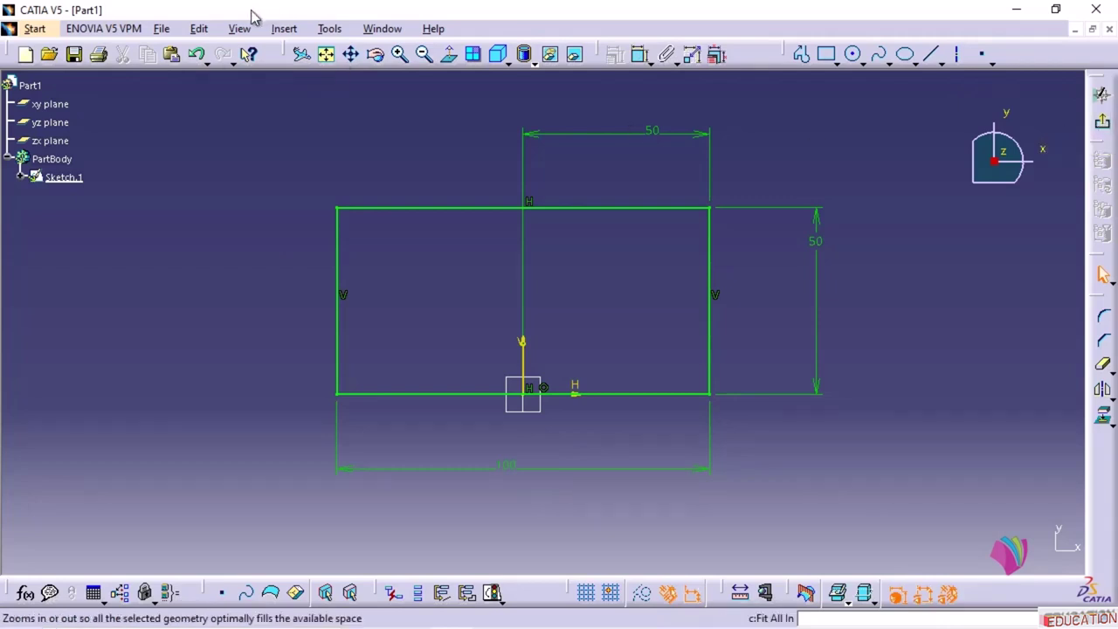
{"action": "left_click", "coordinate": [38, 32]}
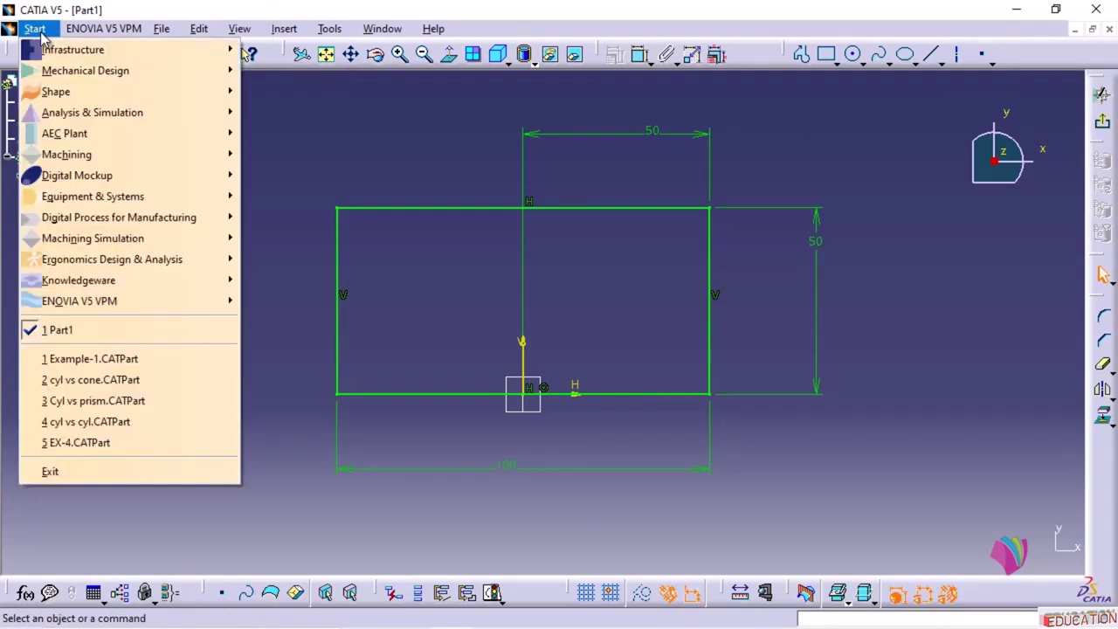
{"action": "mouse_move", "coordinate": [66, 74]}
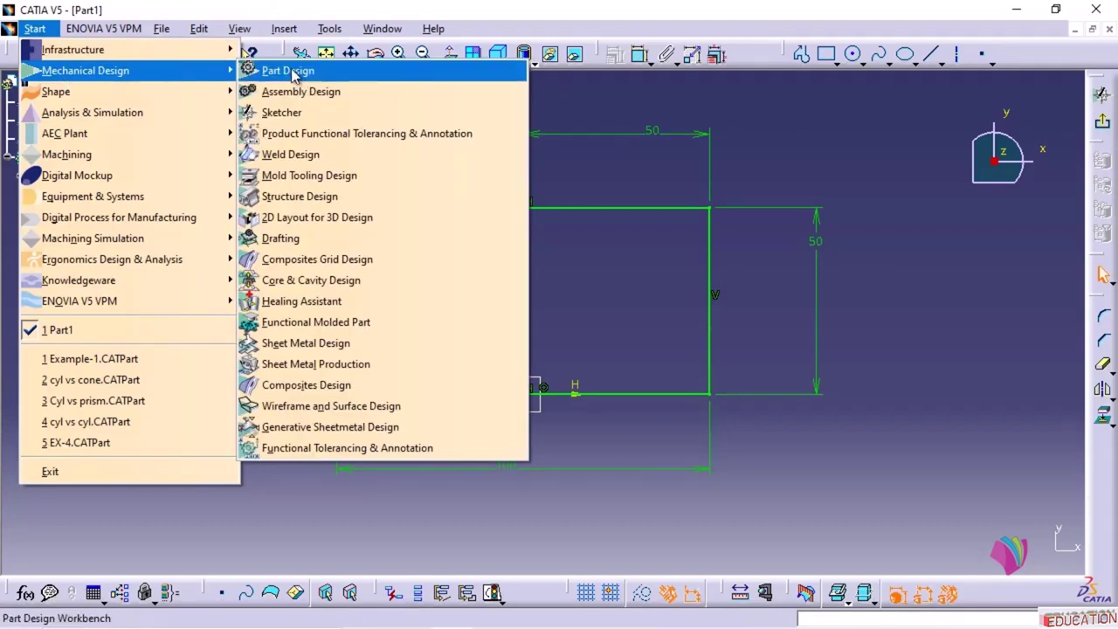
{"action": "left_click", "coordinate": [970, 115]}
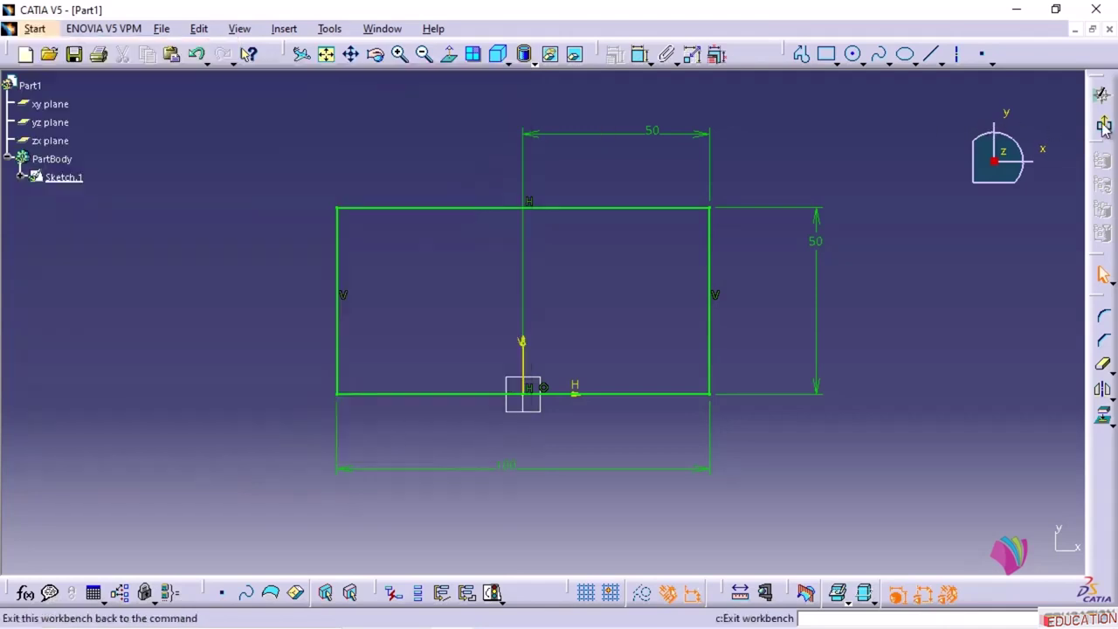
Exit the Sketcher workbench to return to Part Design and deselect the sketch
{"action": "left_click", "coordinate": [1104, 125]}
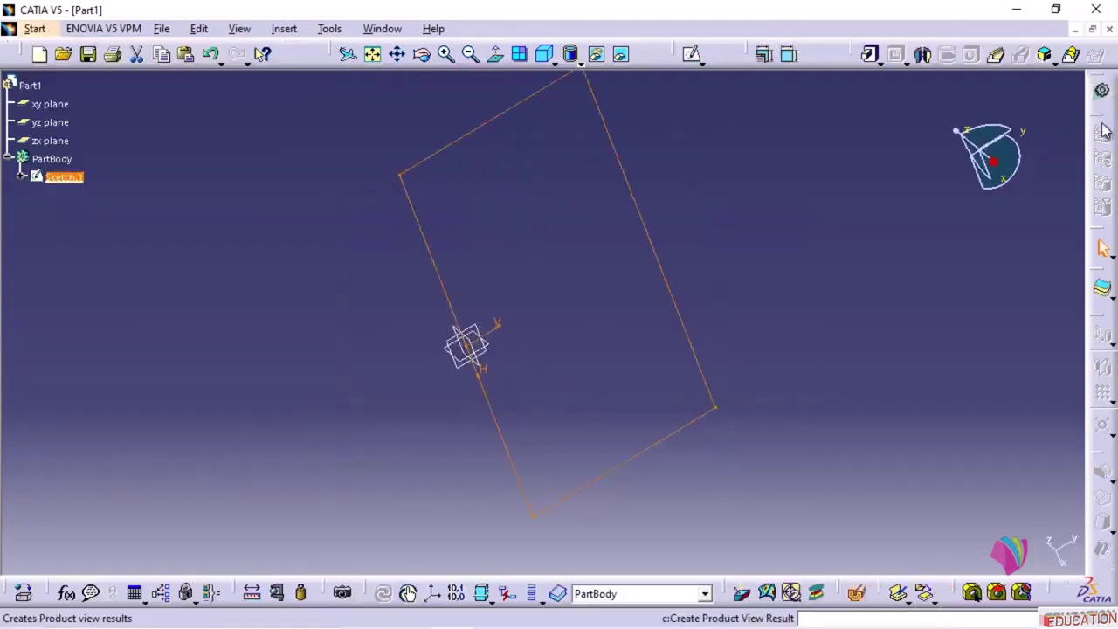
{"action": "left_click", "coordinate": [899, 240]}
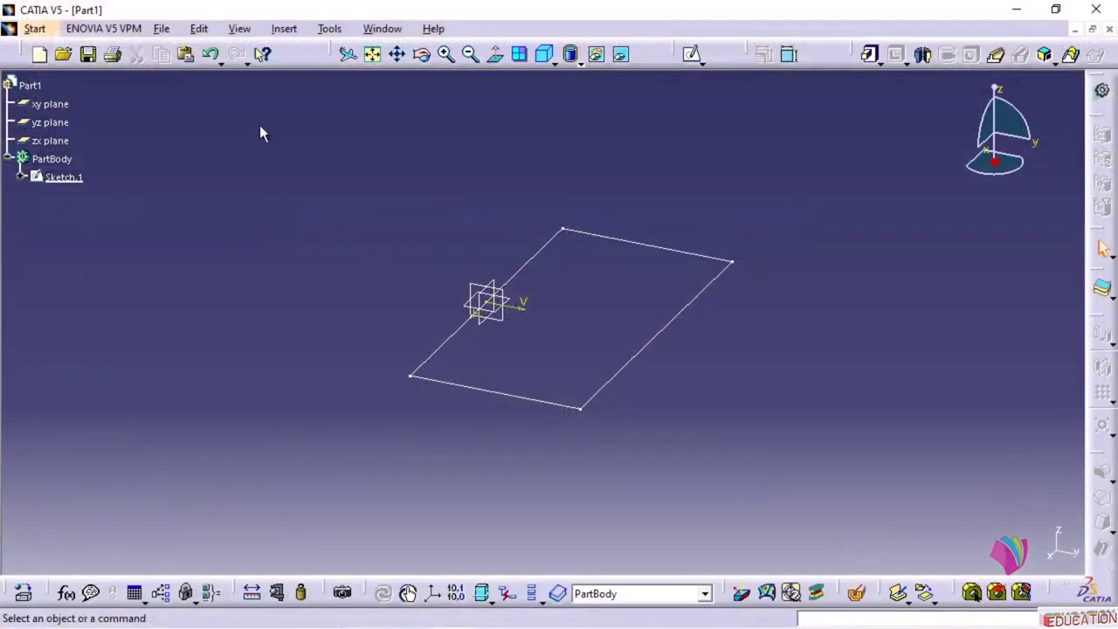
Save the part on the Desktop as a CATPart file named rectangle
{"action": "left_click", "coordinate": [161, 29]}
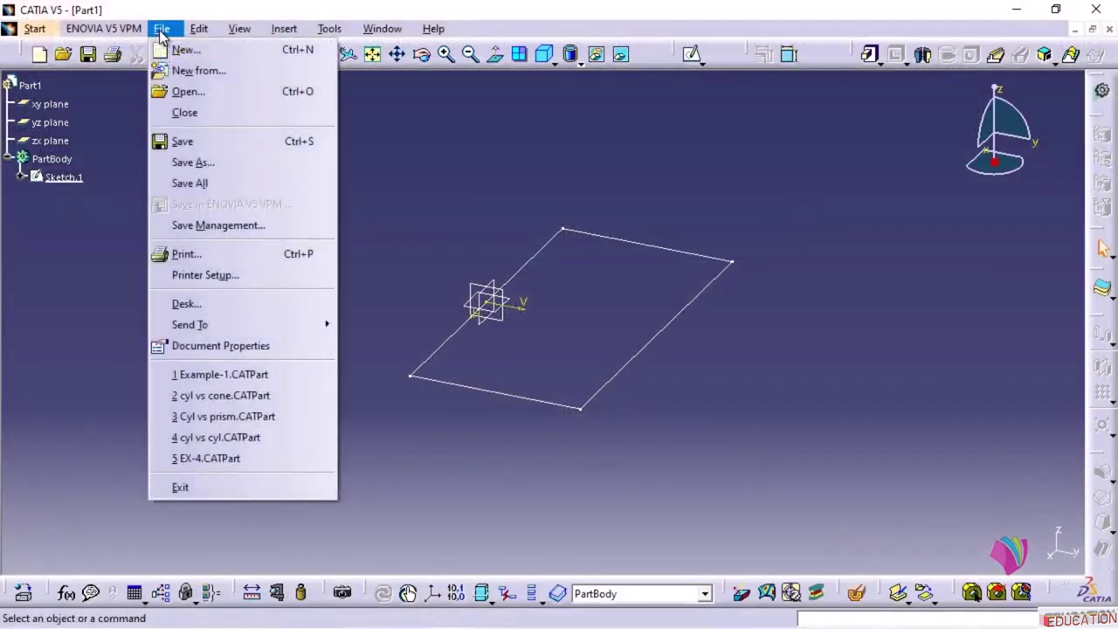
{"action": "left_click", "coordinate": [213, 161]}
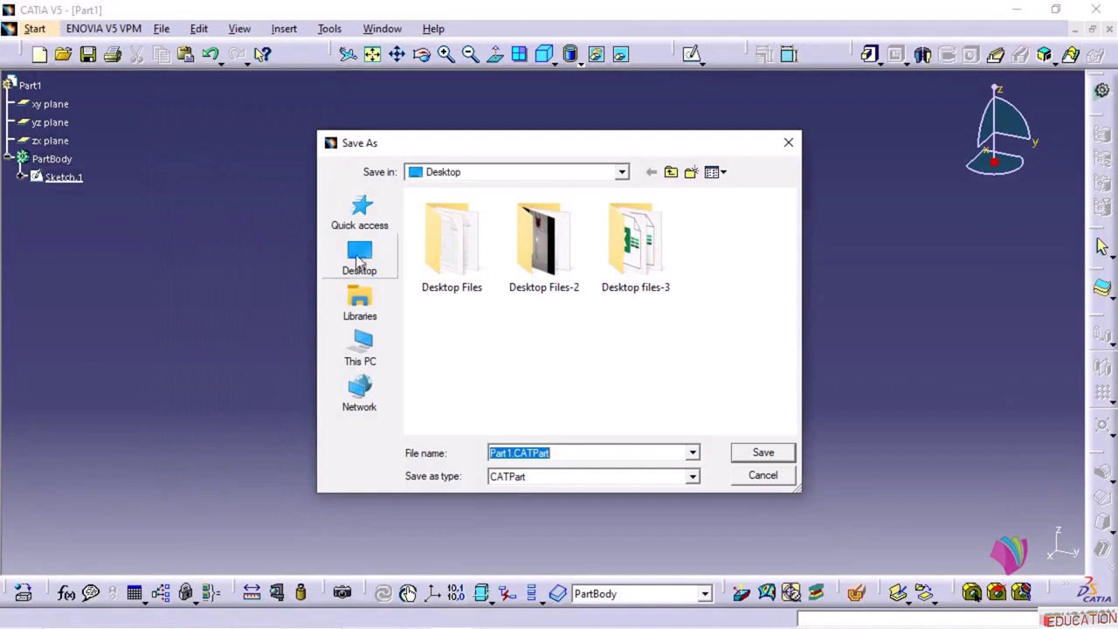
{"action": "left_click", "coordinate": [361, 260]}
{"action": "left_click", "coordinate": [579, 455]}
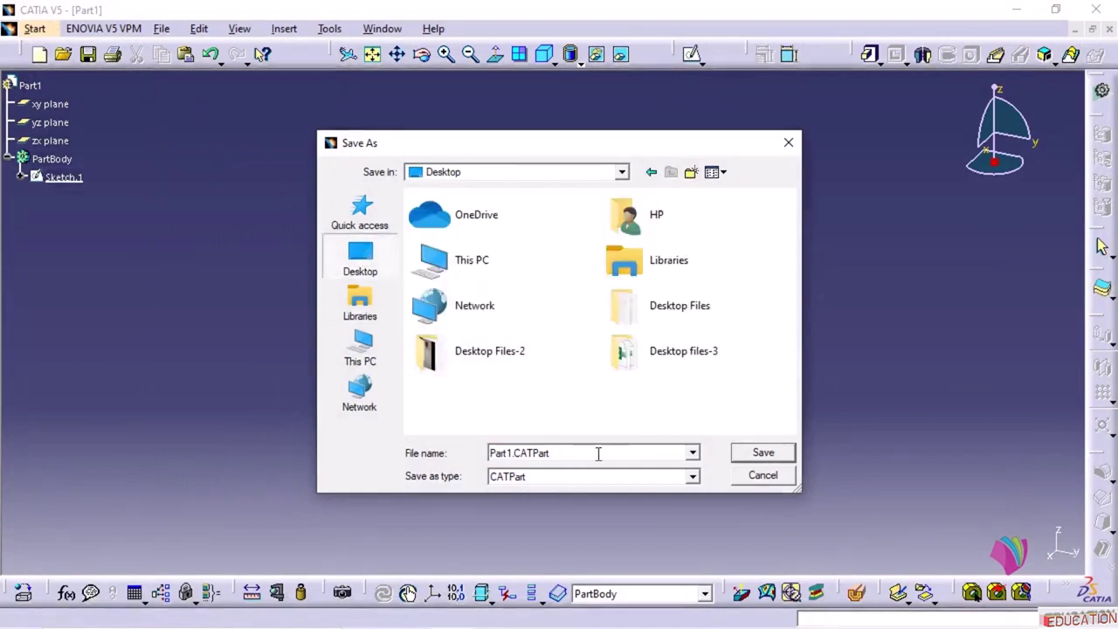
{"action": "key", "text": "ctrl+a"}
{"action": "type", "text": "rectangle"}
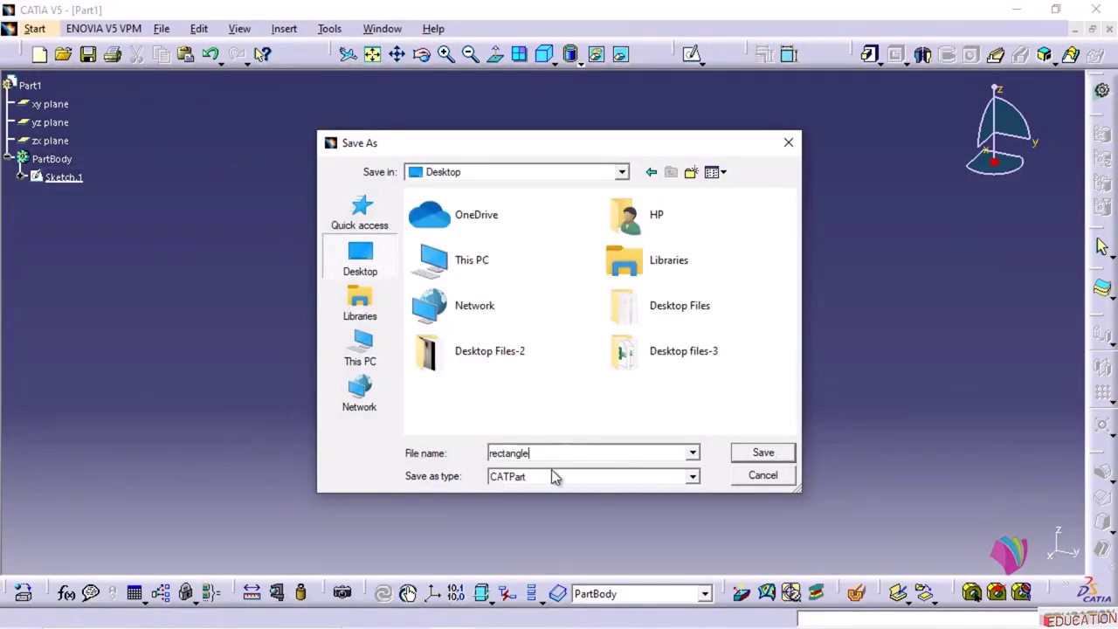
{"action": "left_click", "coordinate": [769, 451]}
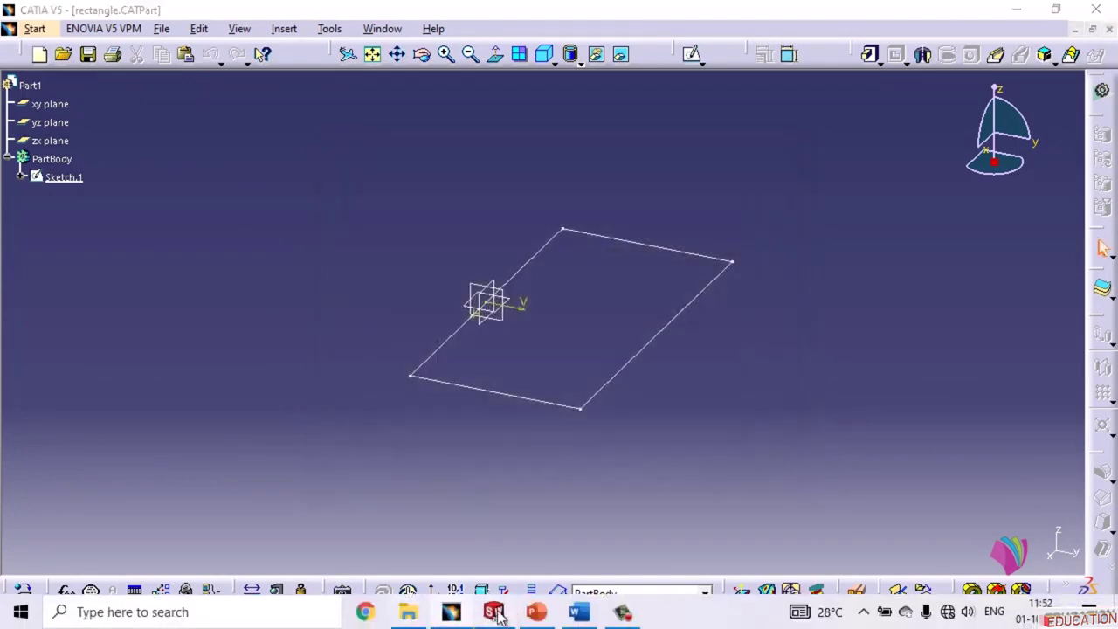
Switch to SOLIDWORKS and save the part on the Desktop as rectangle.SLDPRT
{"action": "left_click", "coordinate": [511, 614]}
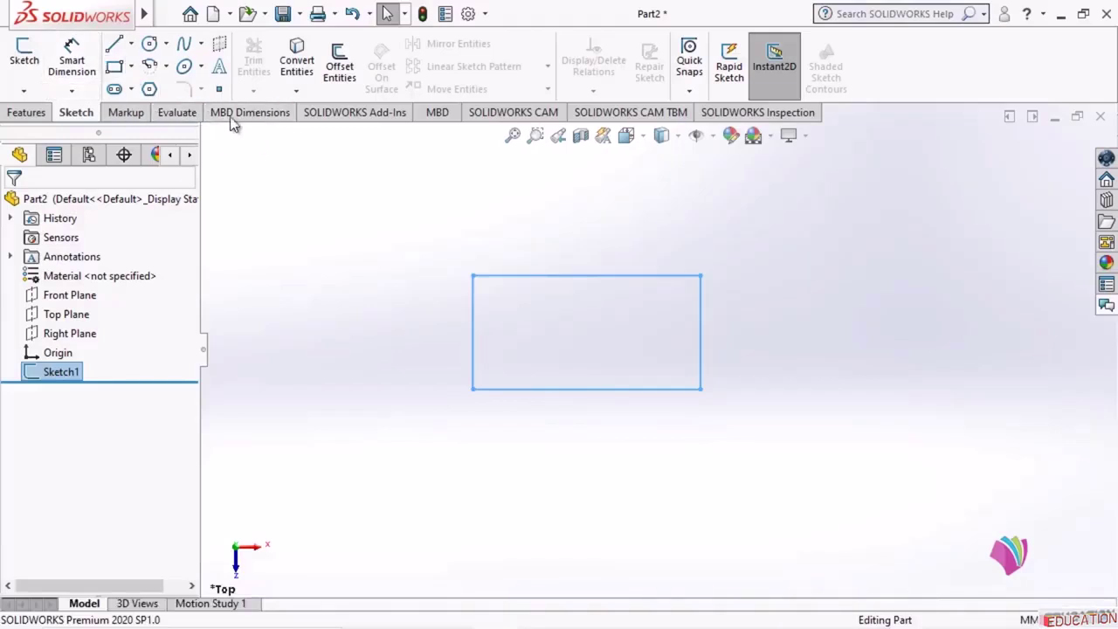
{"action": "left_click", "coordinate": [166, 15]}
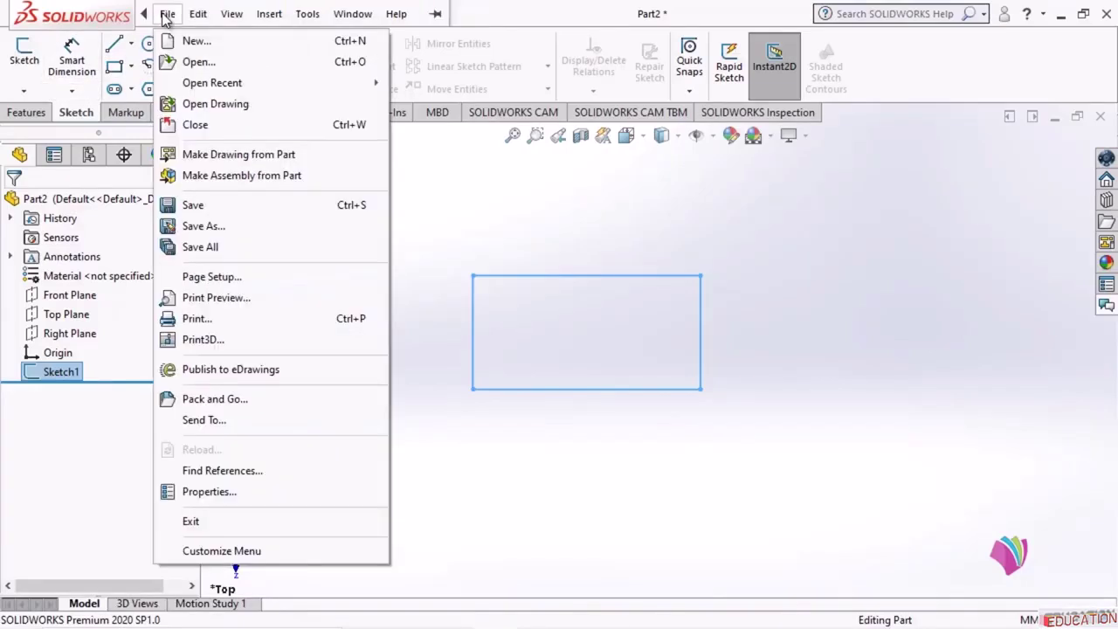
{"action": "left_click", "coordinate": [210, 227]}
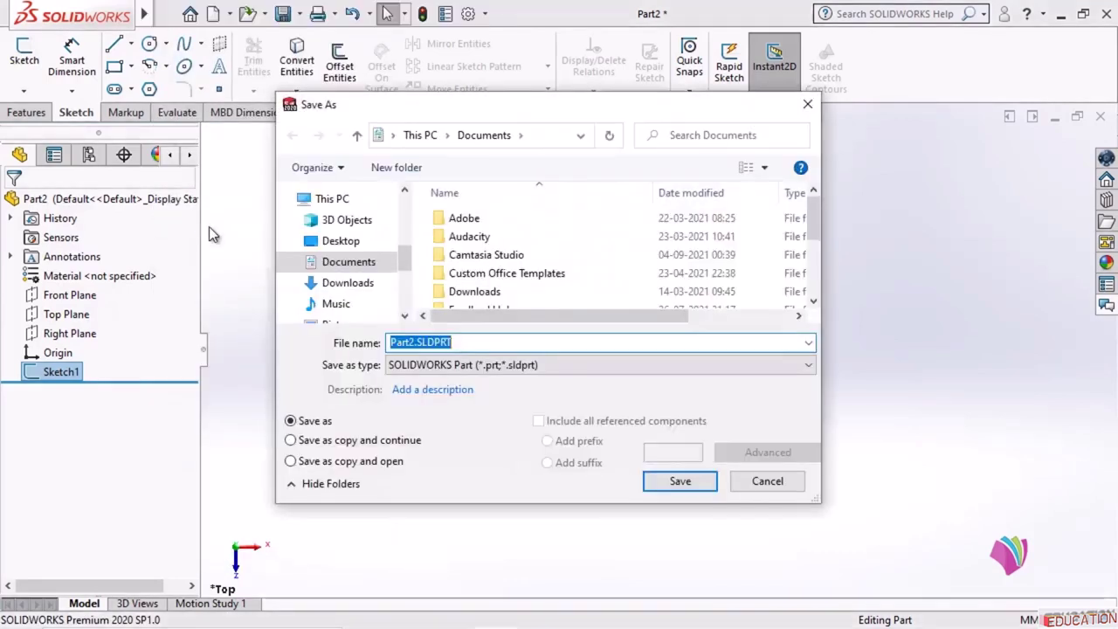
{"action": "left_click", "coordinate": [340, 241]}
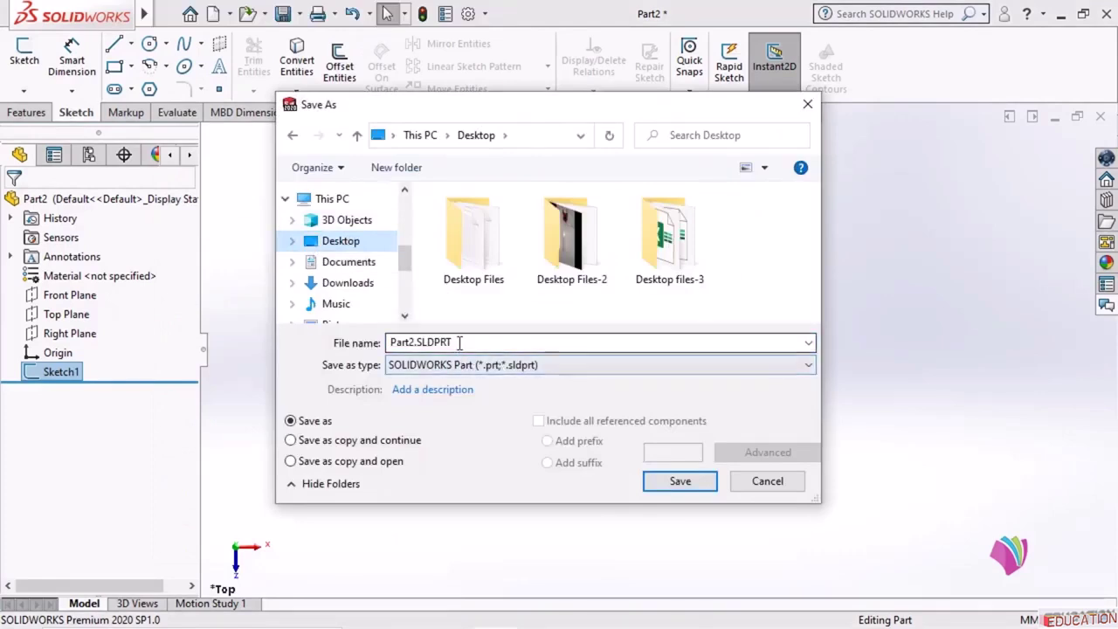
{"action": "double_click", "coordinate": [422, 343]}
{"action": "left_click", "coordinate": [417, 343]}
{"action": "left_click_drag", "start_coordinate": [417, 343], "coordinate": [341, 344]}
{"action": "type", "text": "rectangle"}
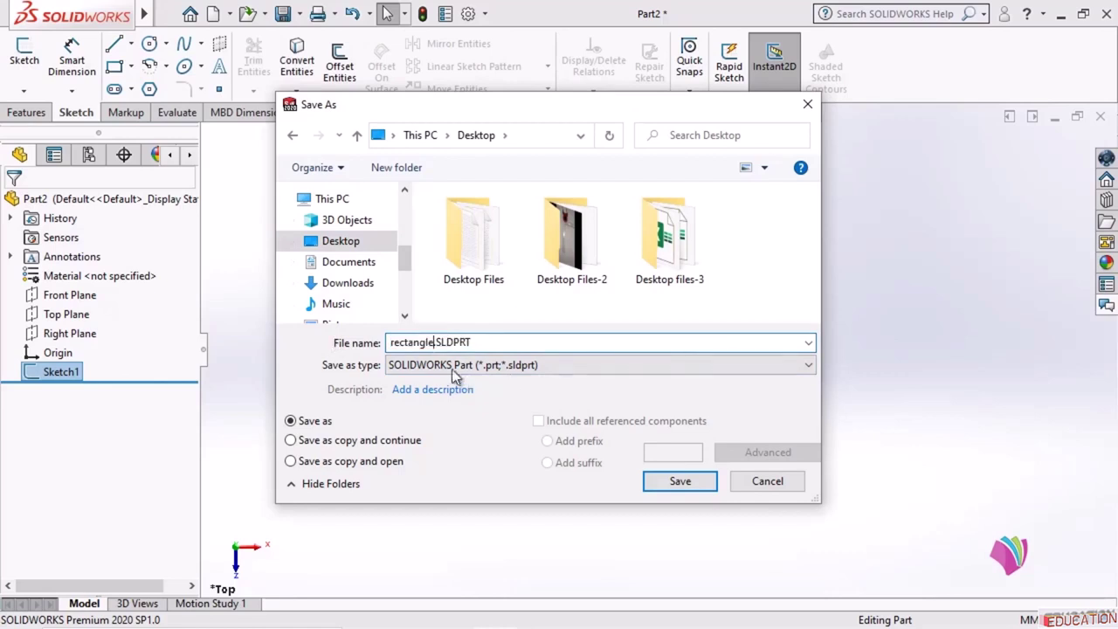
{"action": "left_click", "coordinate": [700, 487]}
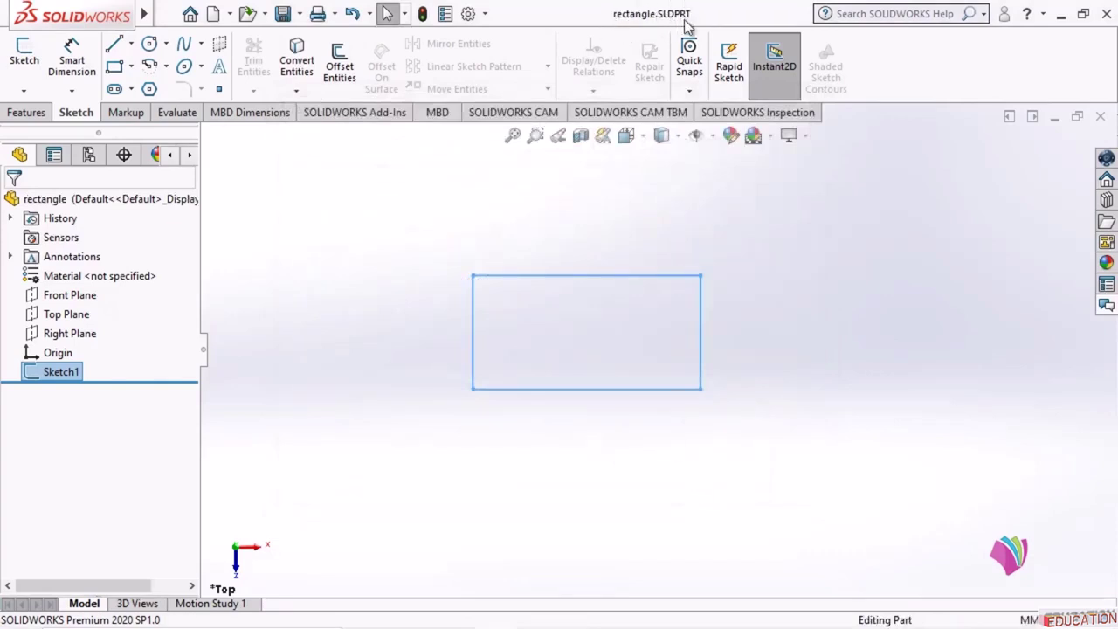
Close the rectangle part in SOLIDWORKS, switch to CATIA V5 and close rectangle.CATPart there as well
{"action": "left_click", "coordinate": [1100, 118]}
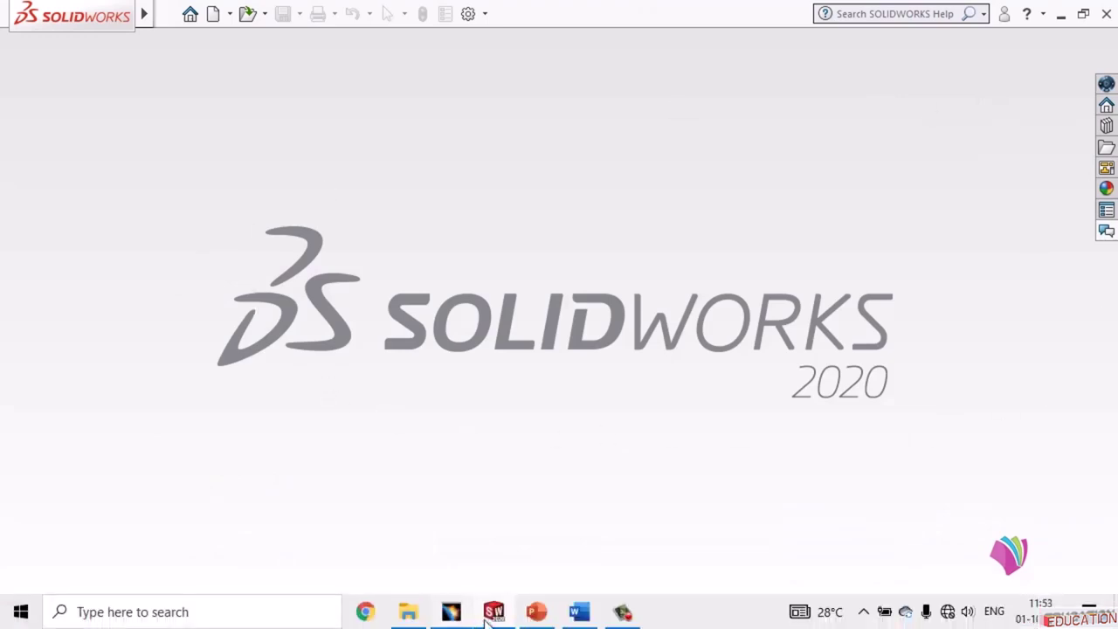
{"action": "left_click", "coordinate": [450, 612]}
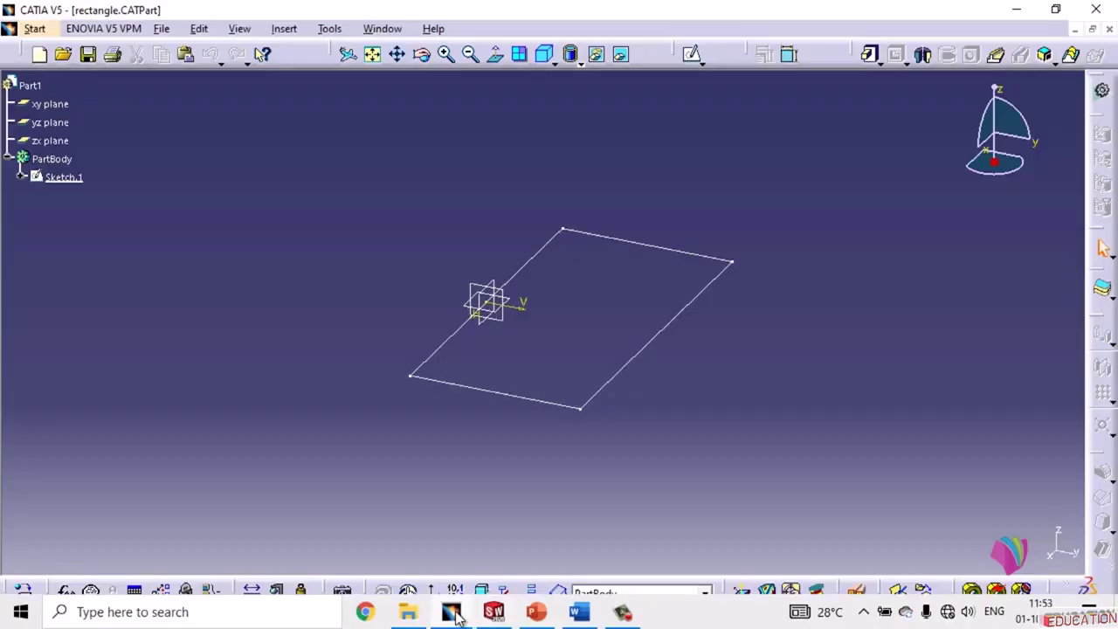
{"action": "left_click", "coordinate": [1109, 29]}
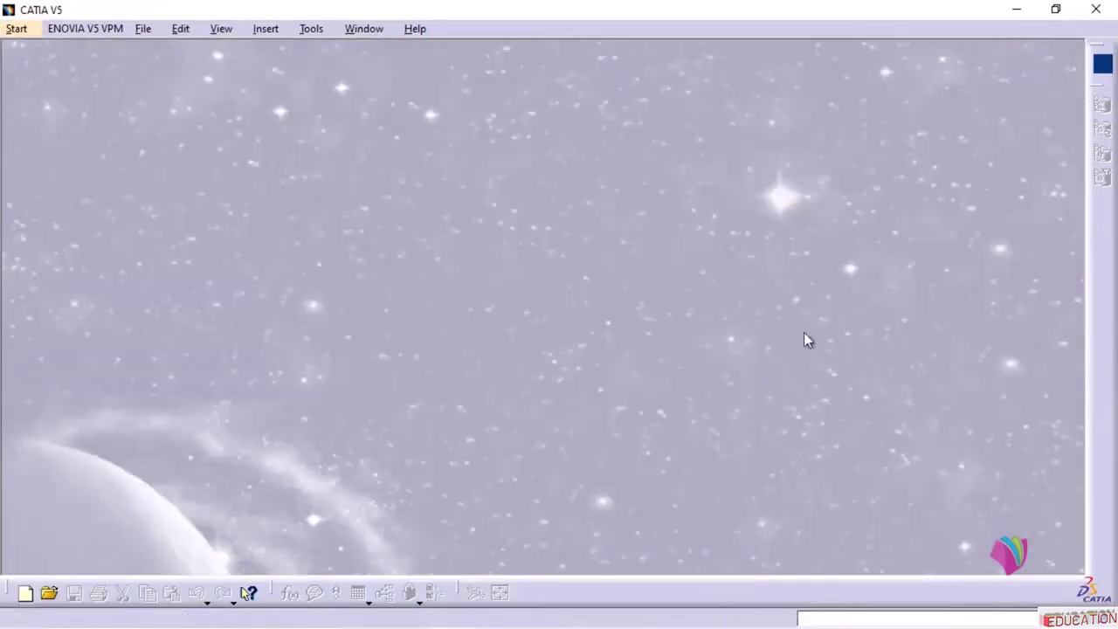
Open rectangle.CATPart from the Desktop
{"action": "left_click", "coordinate": [143, 29]}
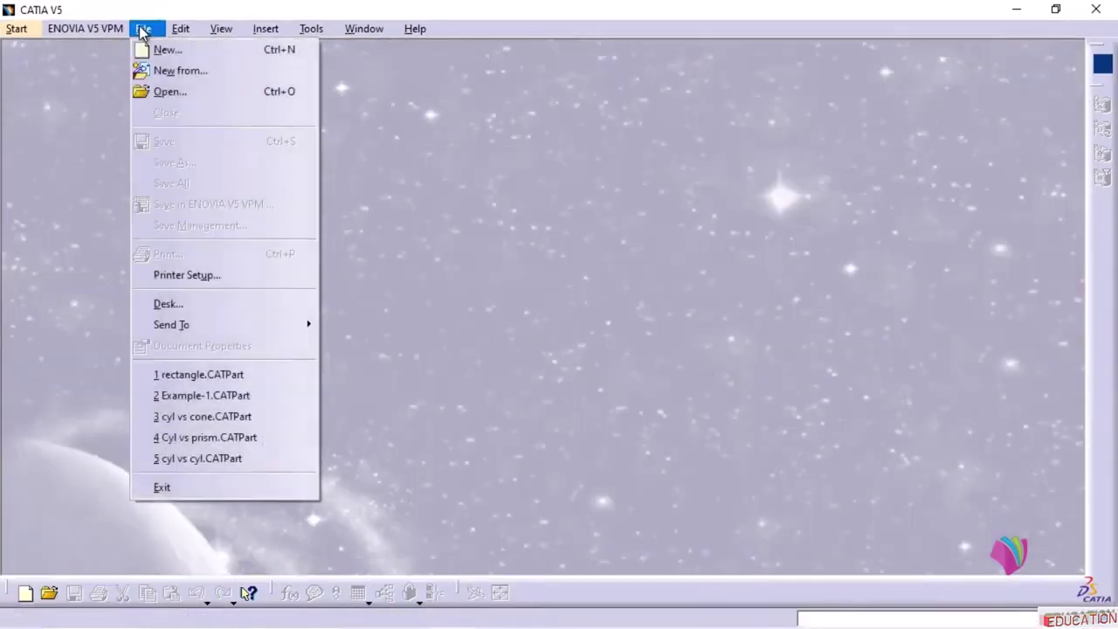
{"action": "left_click", "coordinate": [170, 94]}
{"action": "left_click", "coordinate": [374, 267]}
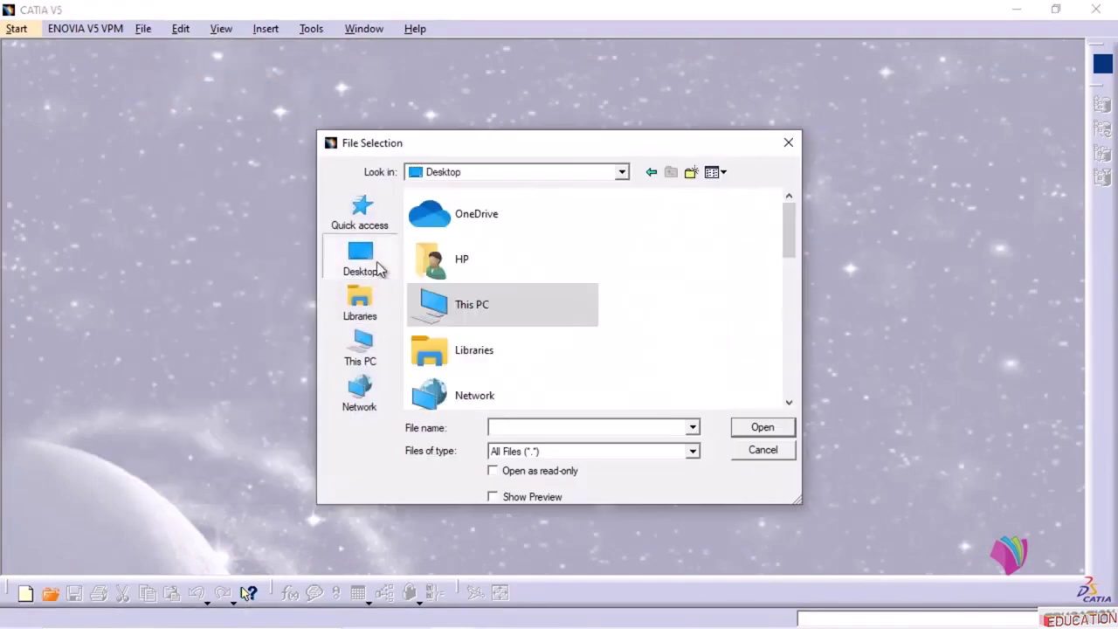
{"action": "scroll", "coordinate": [700, 339], "scroll_direction": "down", "scroll_amount": 10}
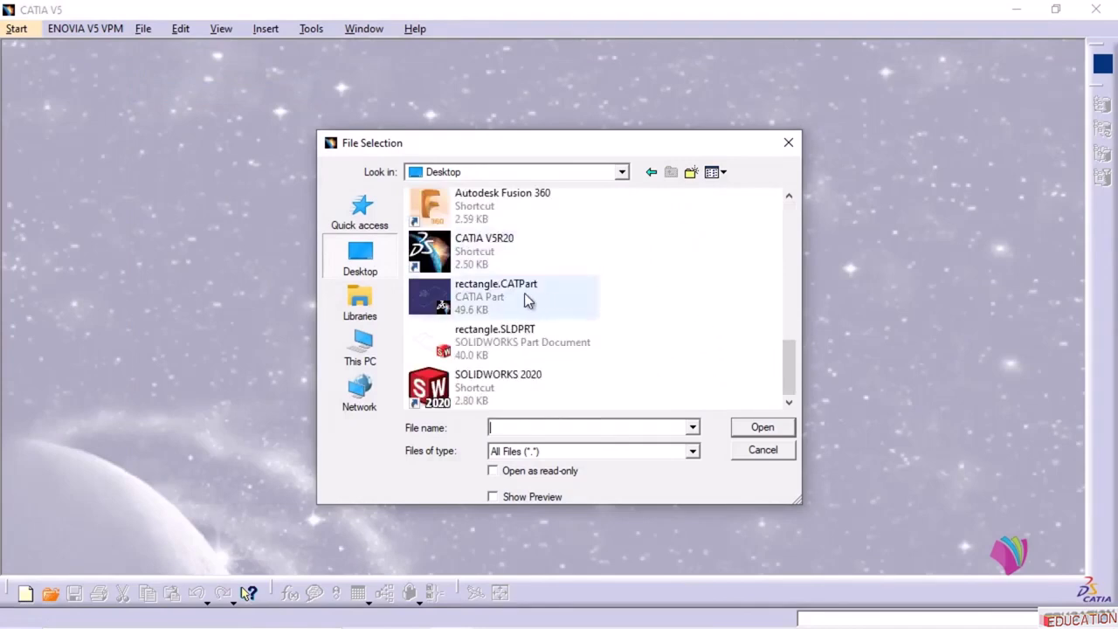
{"action": "left_click", "coordinate": [481, 301]}
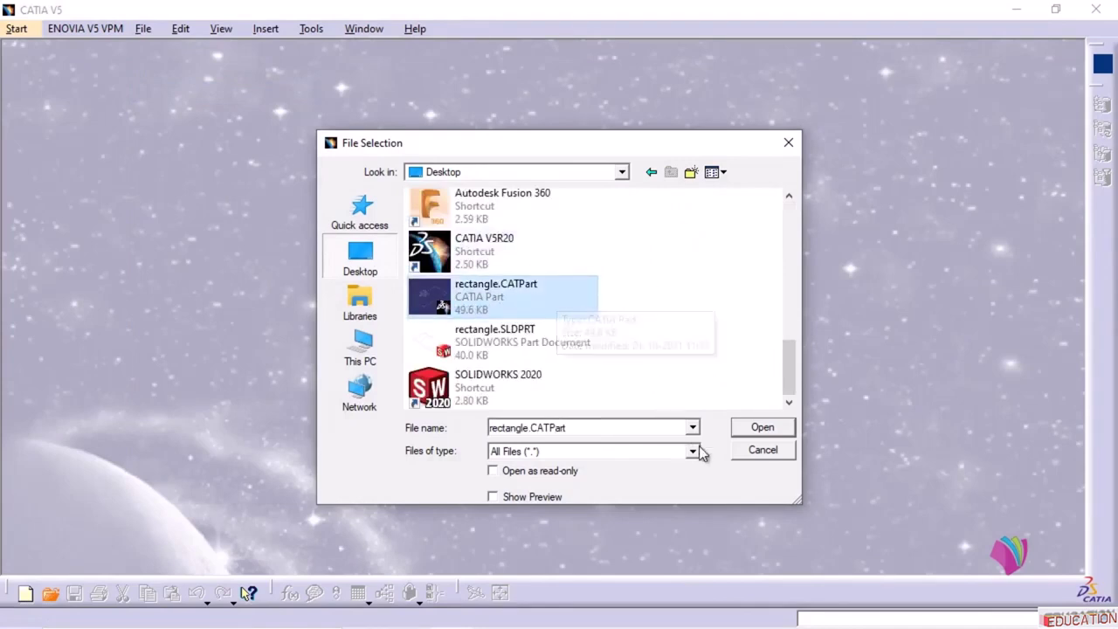
{"action": "left_click", "coordinate": [762, 427]}
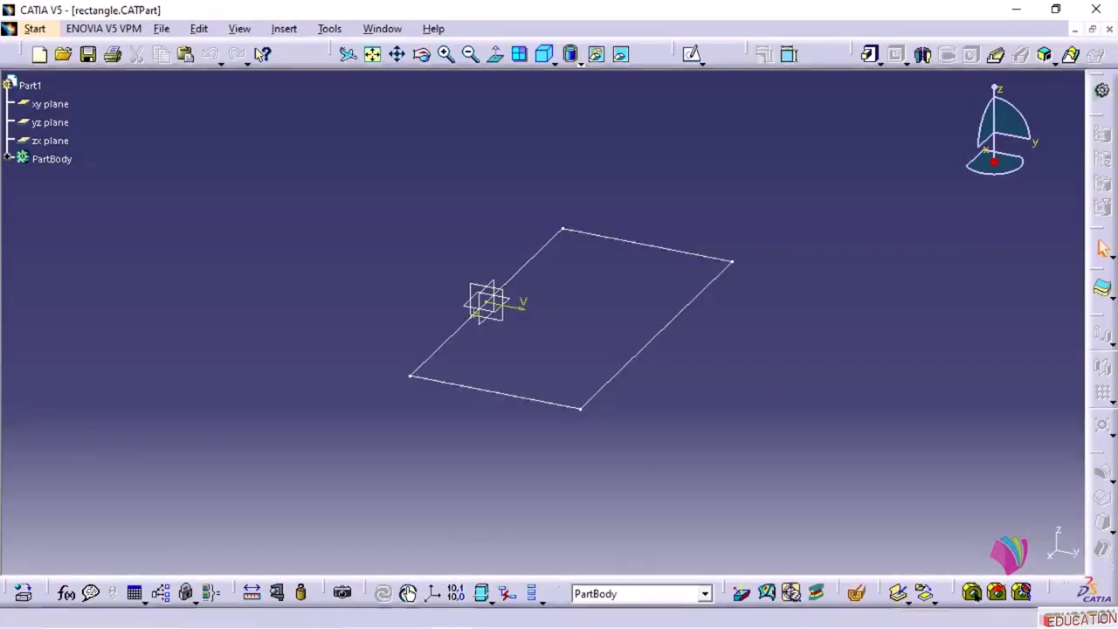
Switch to SOLIDWORKS and open rectangle.SLDPRT from the Desktop
{"action": "left_click", "coordinate": [494, 615]}
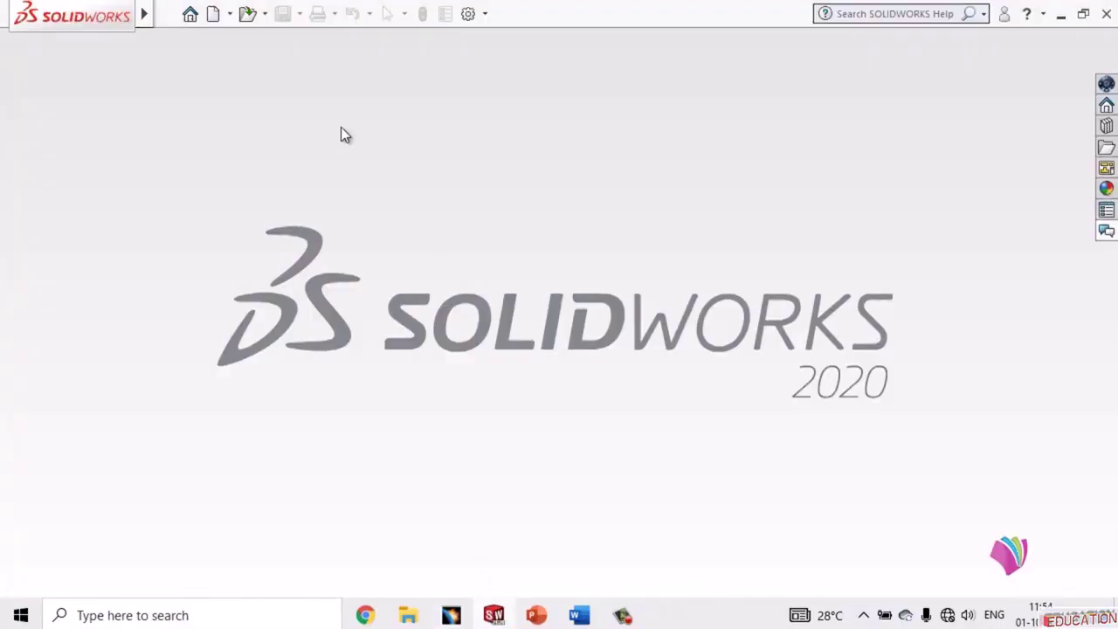
{"action": "left_click", "coordinate": [249, 16]}
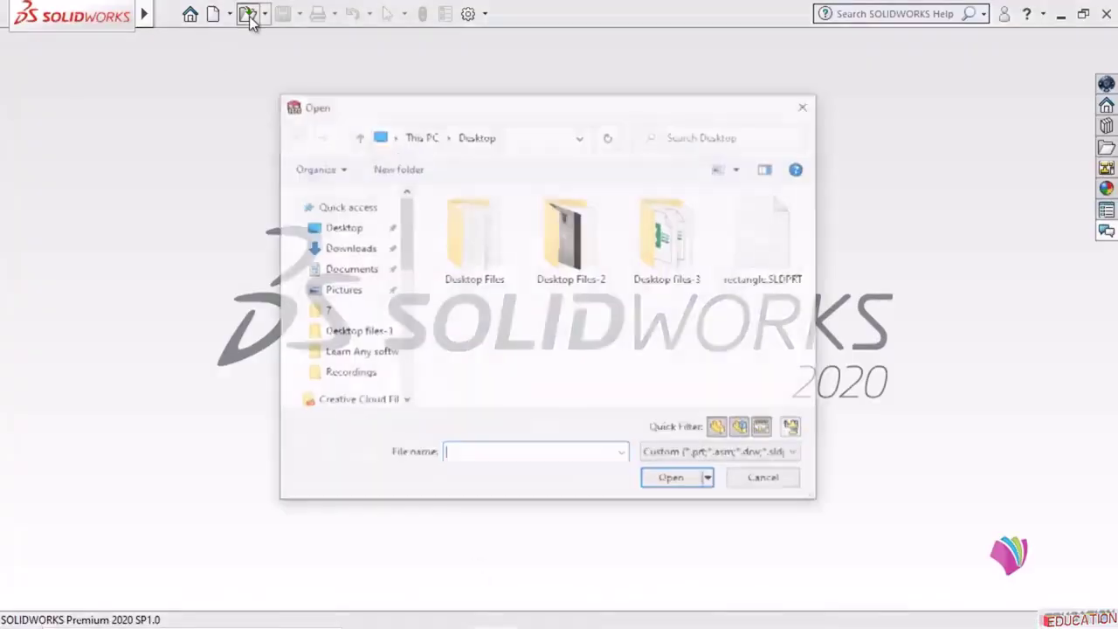
{"action": "left_click", "coordinate": [343, 228]}
{"action": "left_click", "coordinate": [767, 240]}
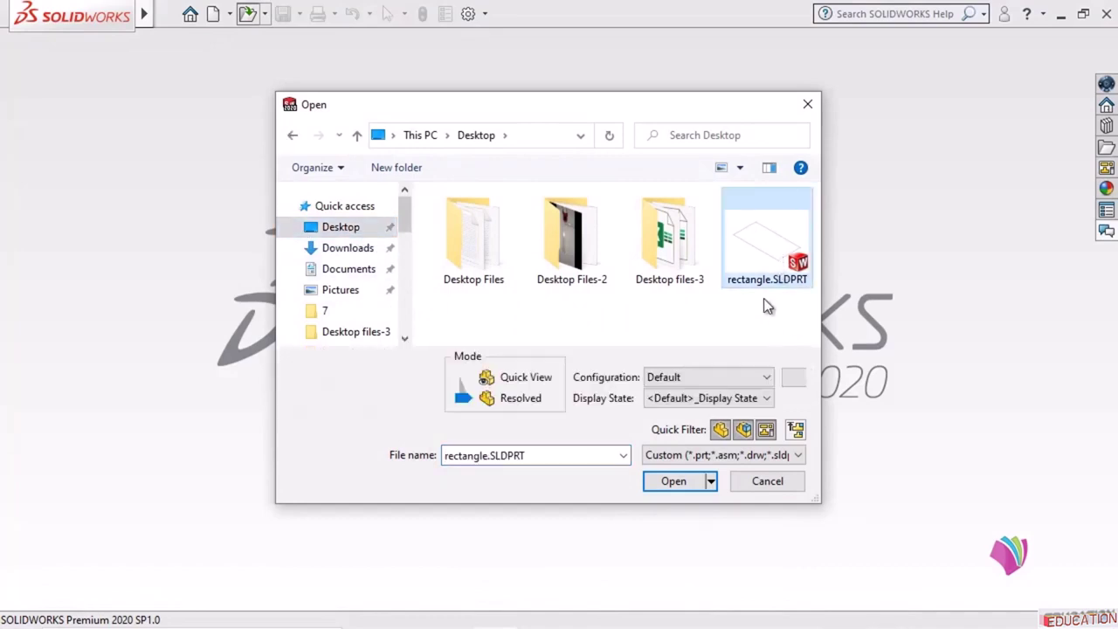
{"action": "left_click", "coordinate": [674, 481]}
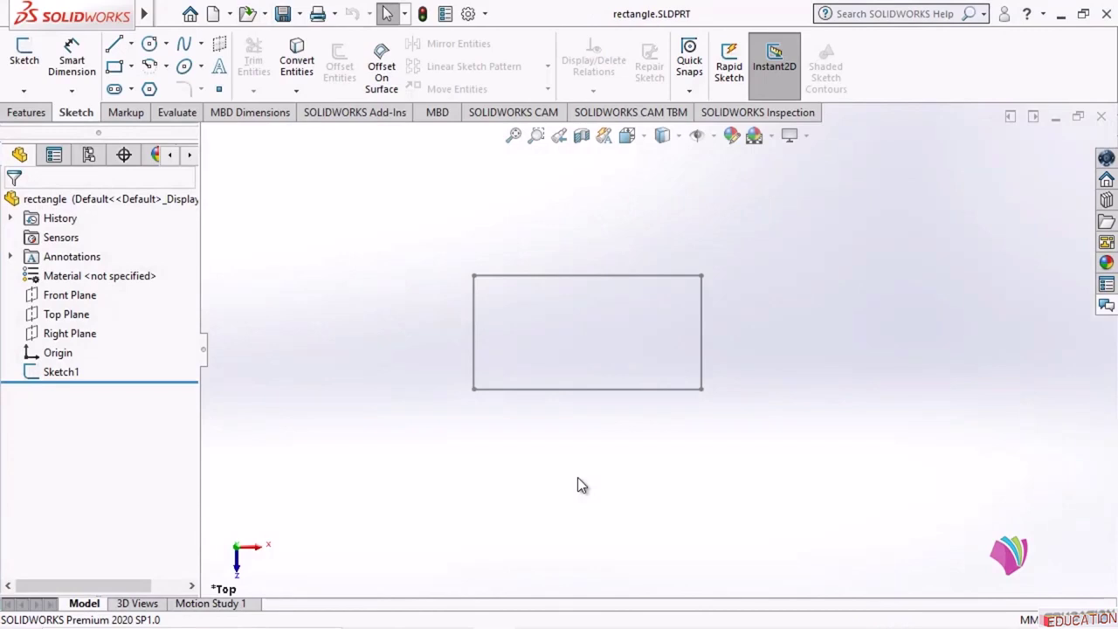
Open the rectangle sketch for editing in SOLIDWORKS, and do the same for the rectangle sketch in CATIA V5
{"action": "left_click", "coordinate": [702, 326]}
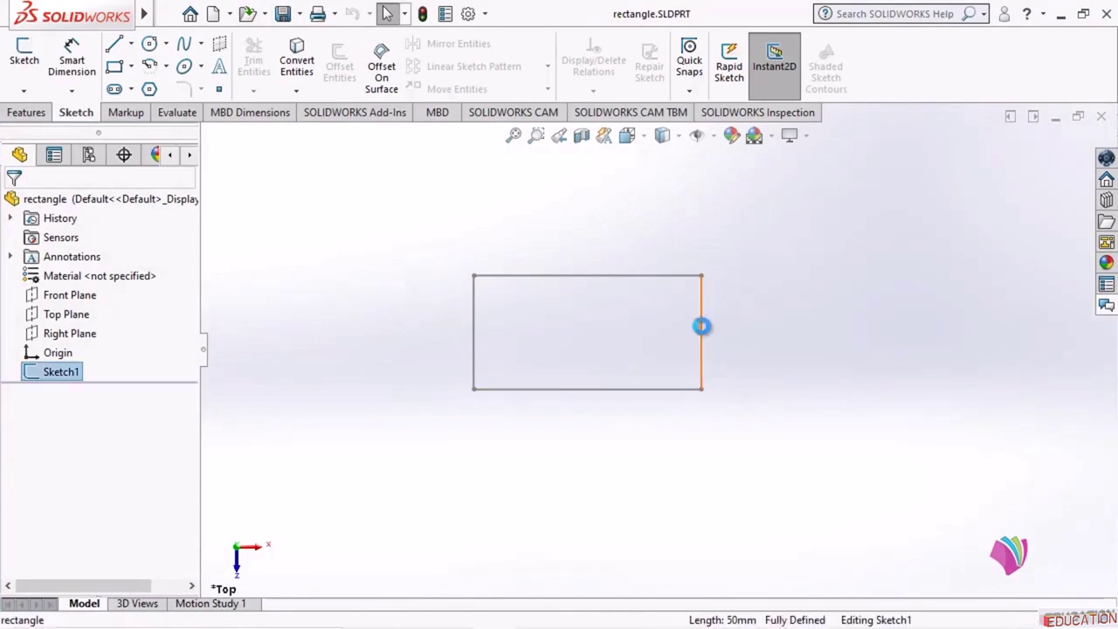
{"action": "left_click", "coordinate": [751, 247]}
{"action": "scroll", "coordinate": [648, 529], "scroll_direction": "up", "scroll_amount": 2}
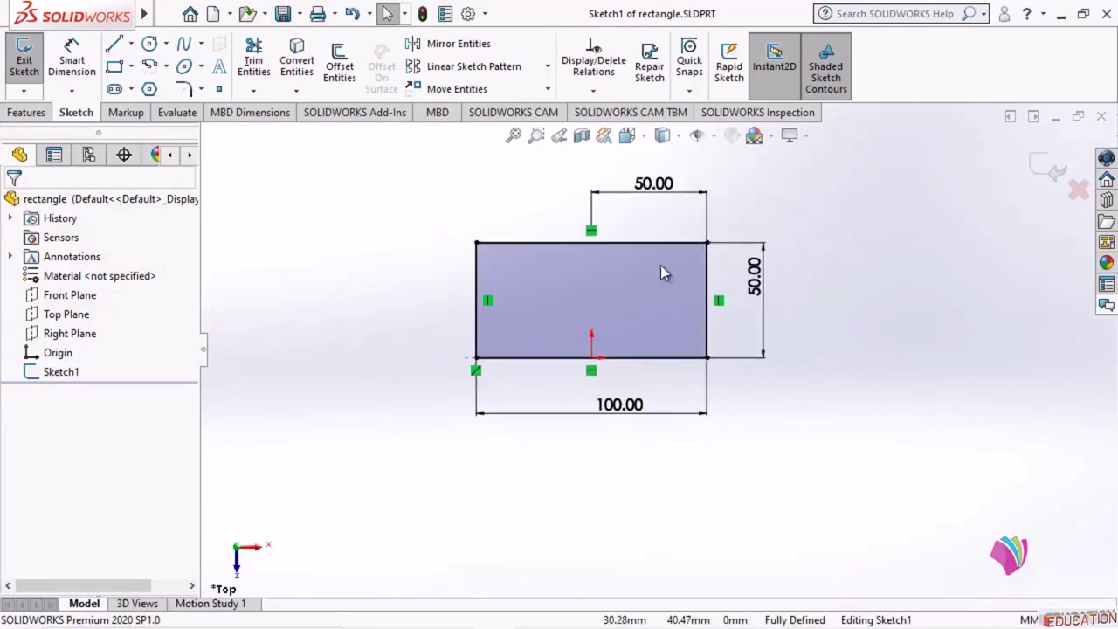
{"action": "scroll", "coordinate": [655, 267], "scroll_direction": "down", "scroll_amount": 2}
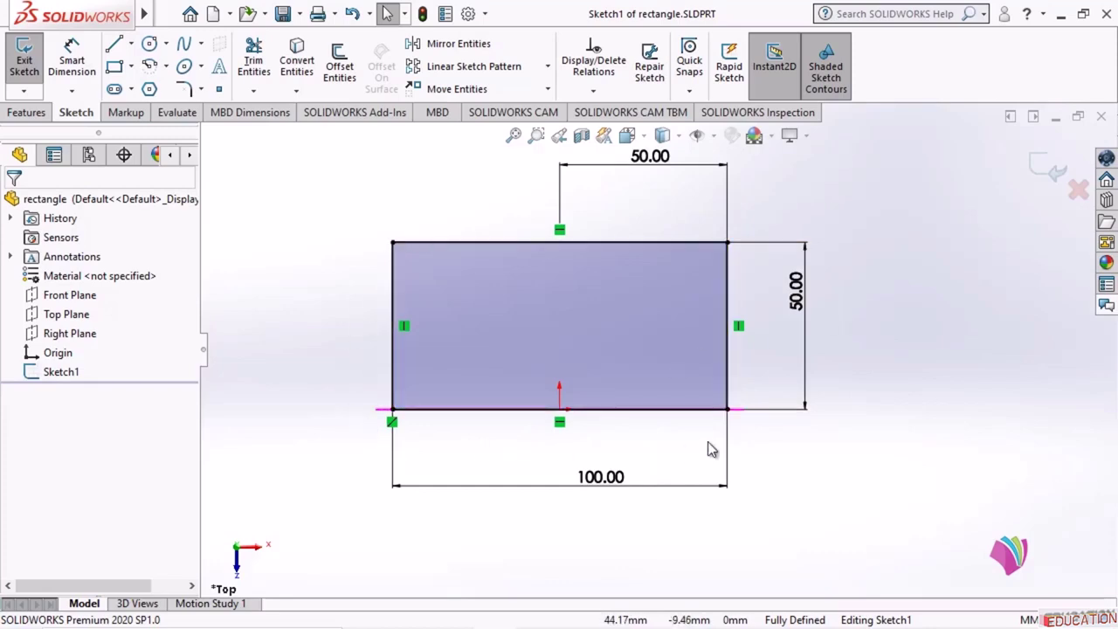
{"action": "left_click", "coordinate": [453, 612]}
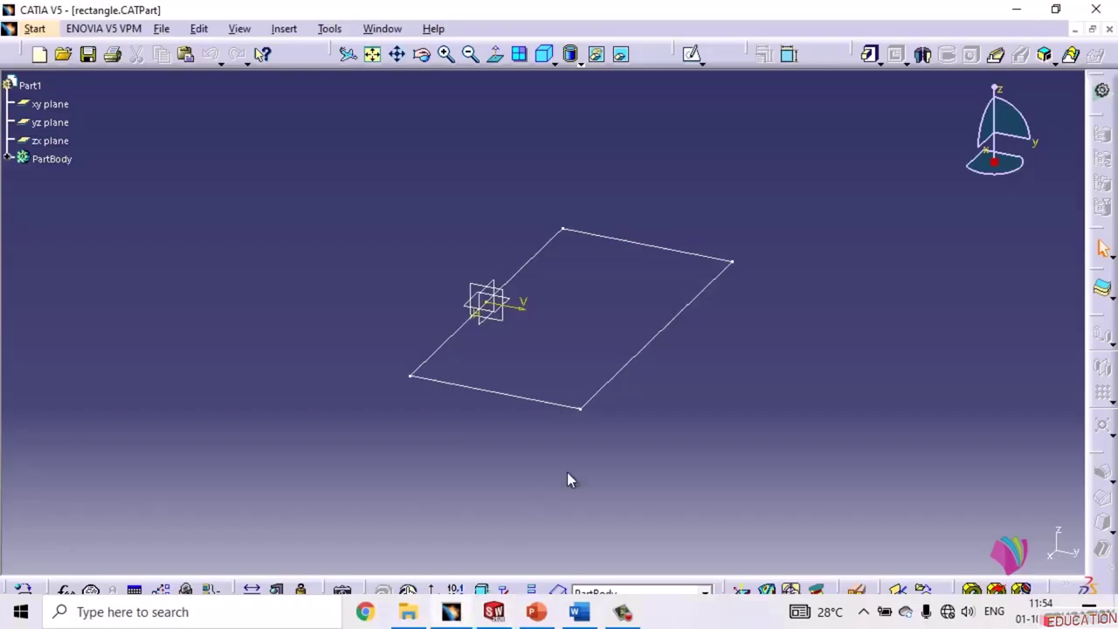
{"action": "double_click", "coordinate": [649, 342]}
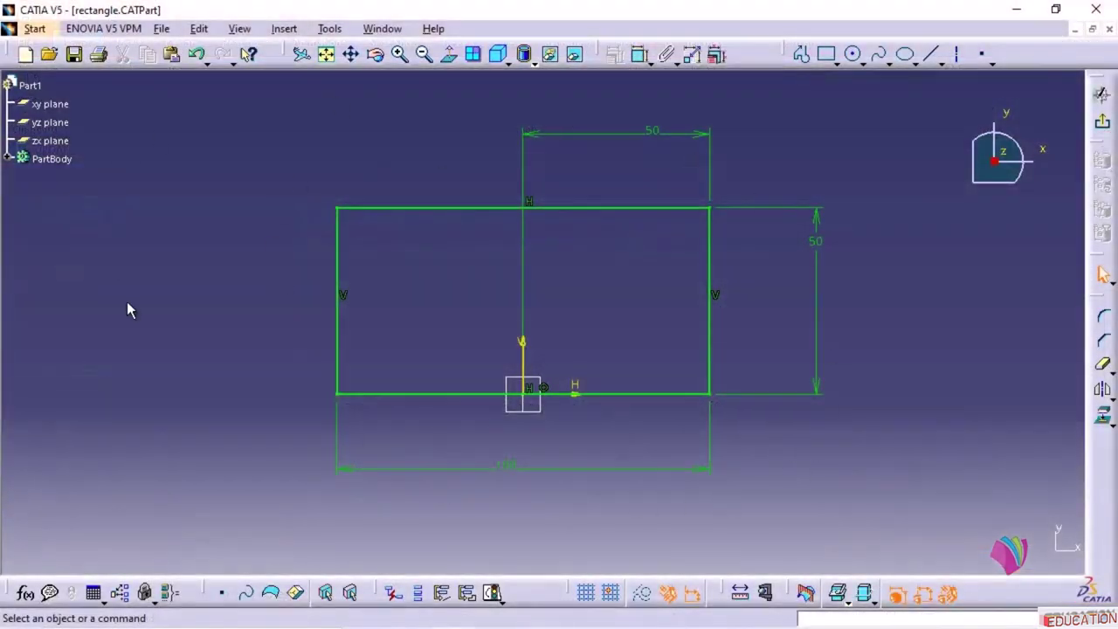
Add a coincidence constraint between the rectangle's right edge and the sketch's vertical axis
{"action": "left_click", "coordinate": [710, 323]}
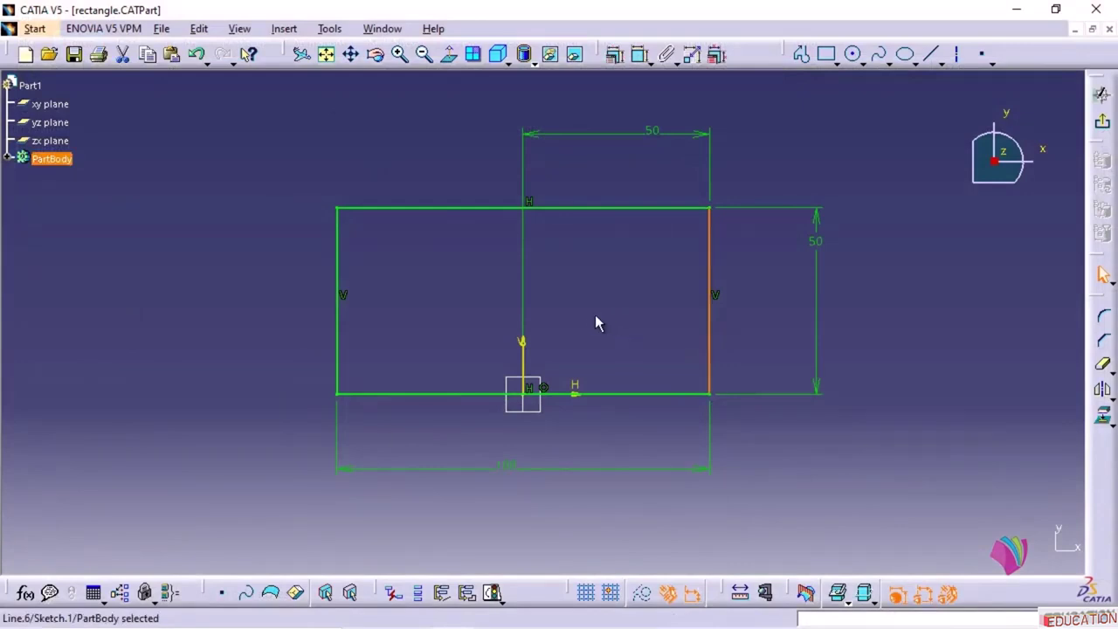
{"action": "left_click", "coordinate": [527, 351], "text": "ctrl"}
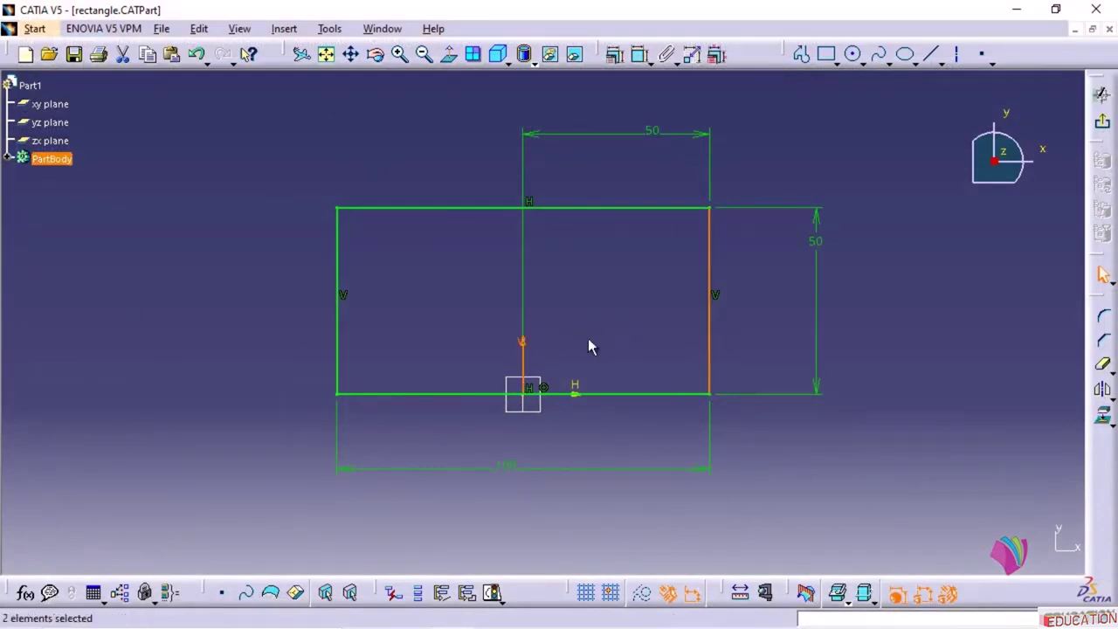
{"action": "left_click", "coordinate": [615, 55]}
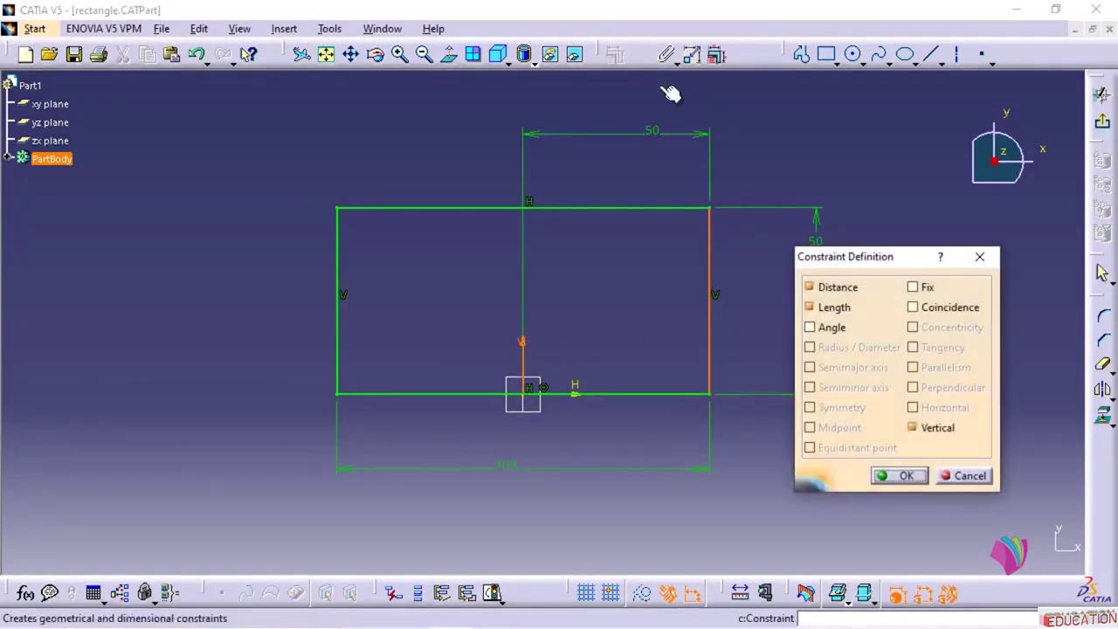
{"action": "left_click", "coordinate": [915, 310]}
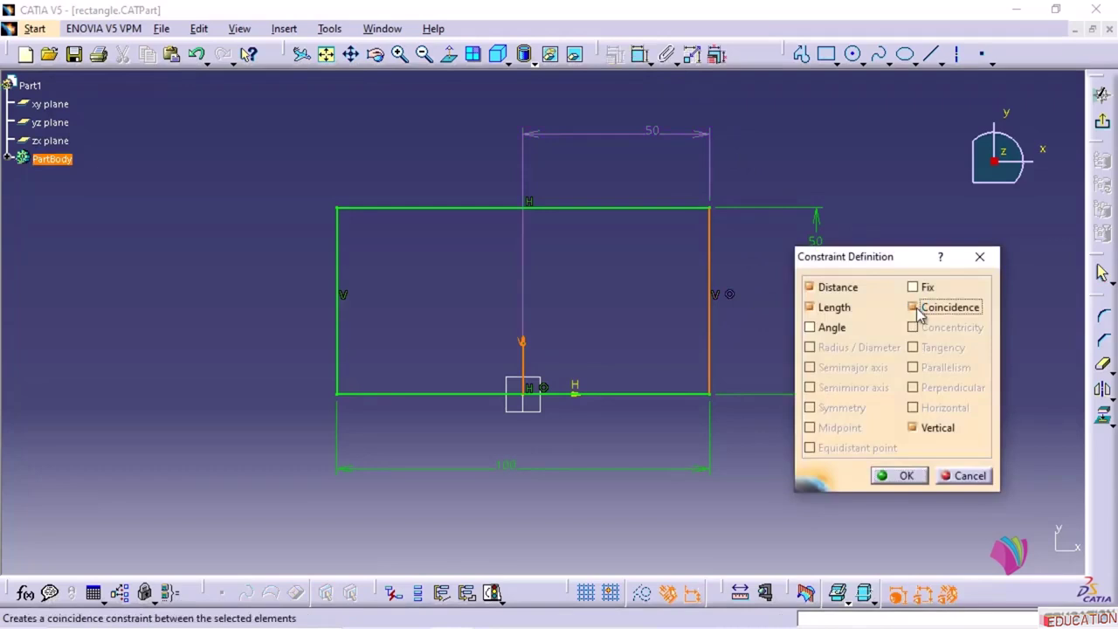
{"action": "left_click", "coordinate": [892, 481]}
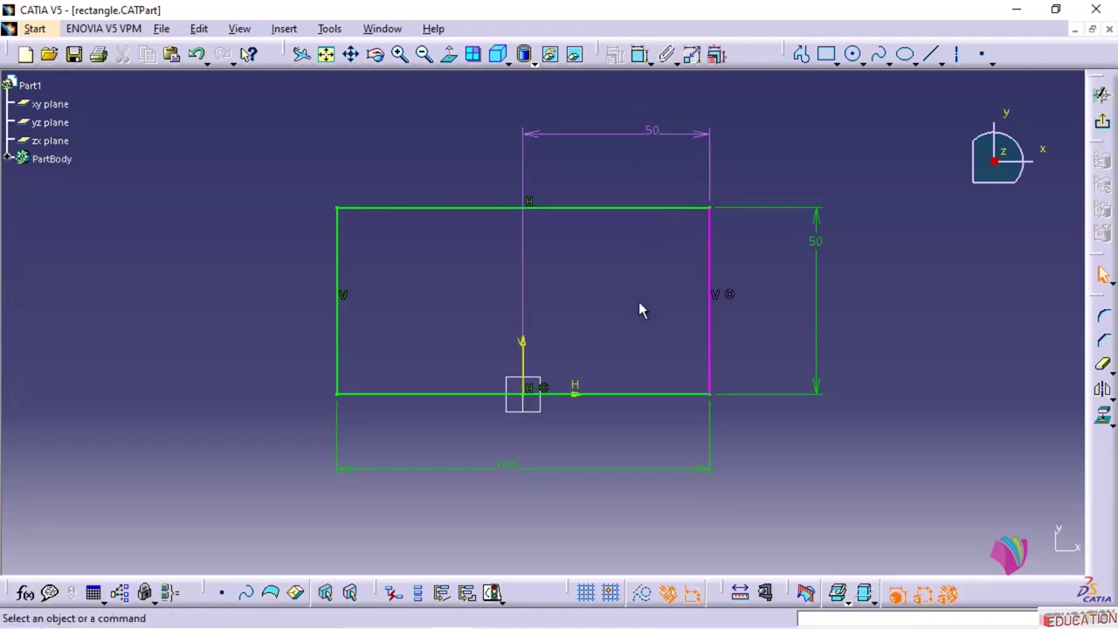
Compare the new coincidence with the 50 mm offset on the rectangle's right edge, and delete the coincidence constraint
{"action": "left_click", "coordinate": [732, 297]}
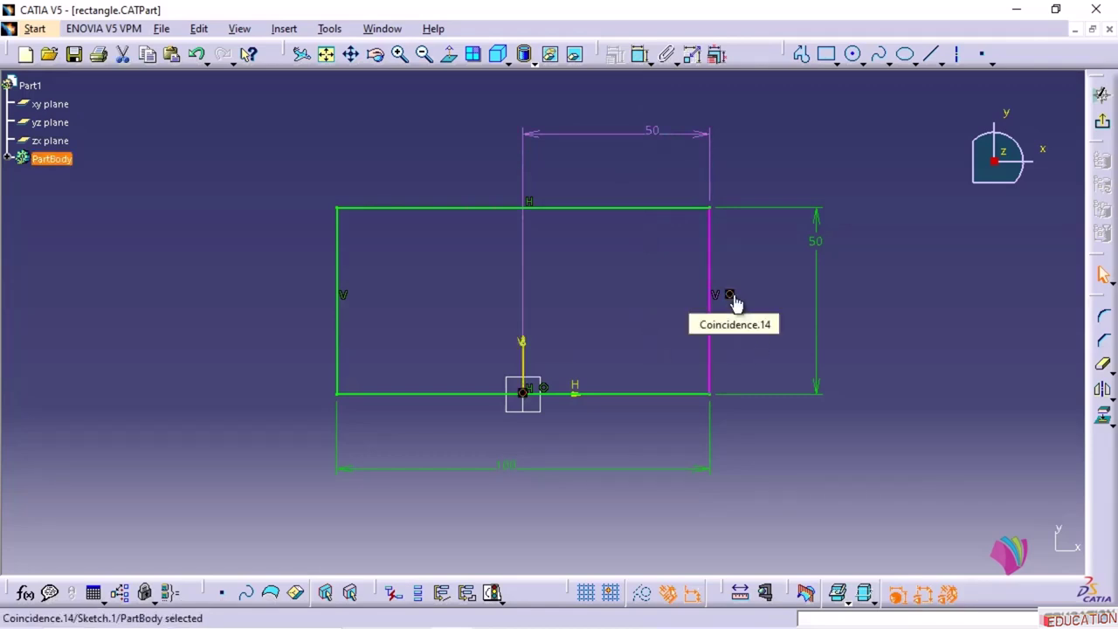
{"action": "left_click", "coordinate": [776, 339]}
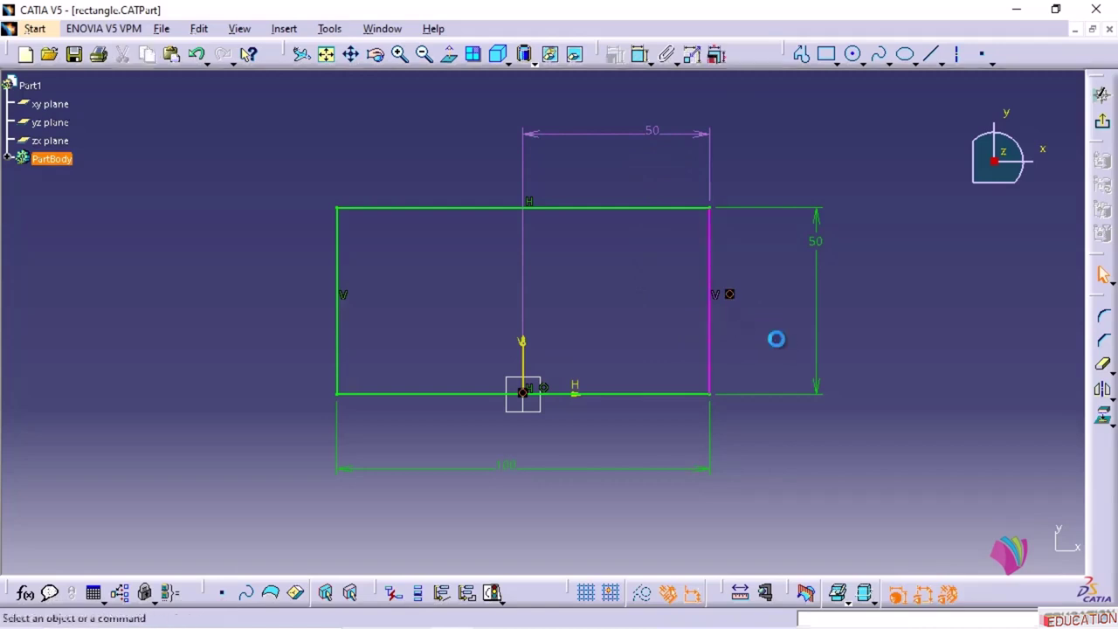
{"action": "left_click", "coordinate": [729, 295]}
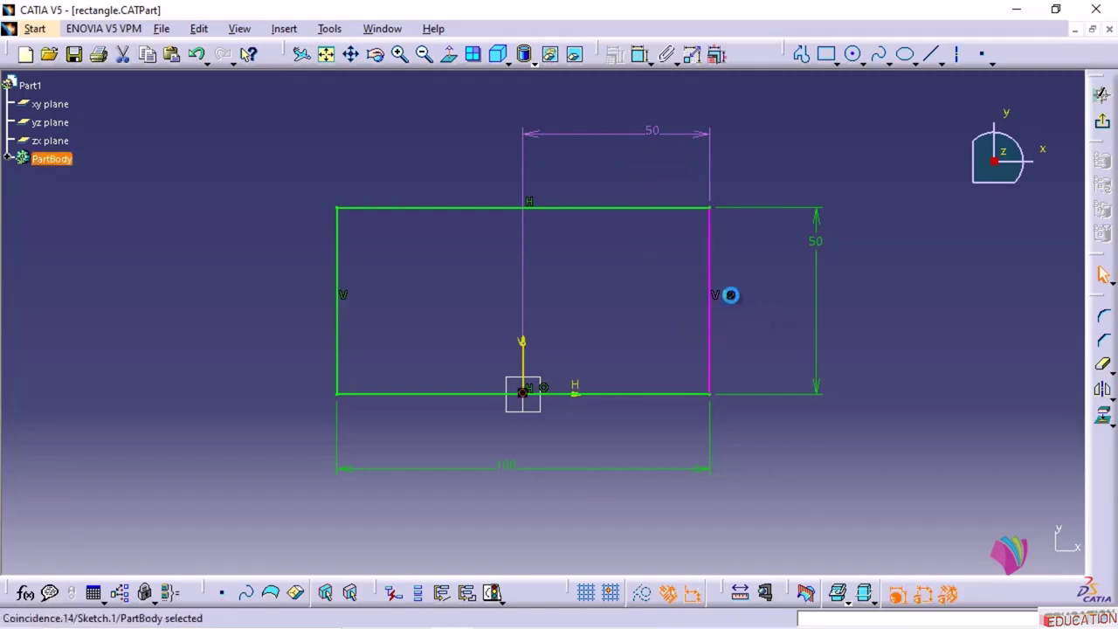
{"action": "left_click", "coordinate": [668, 134]}
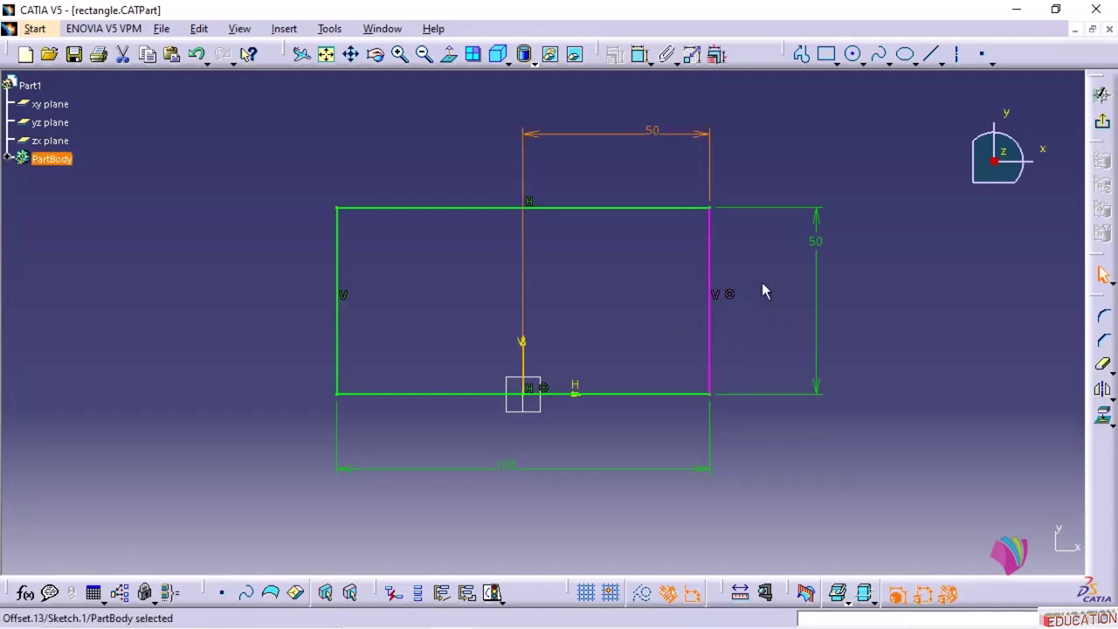
{"action": "left_click", "coordinate": [758, 338]}
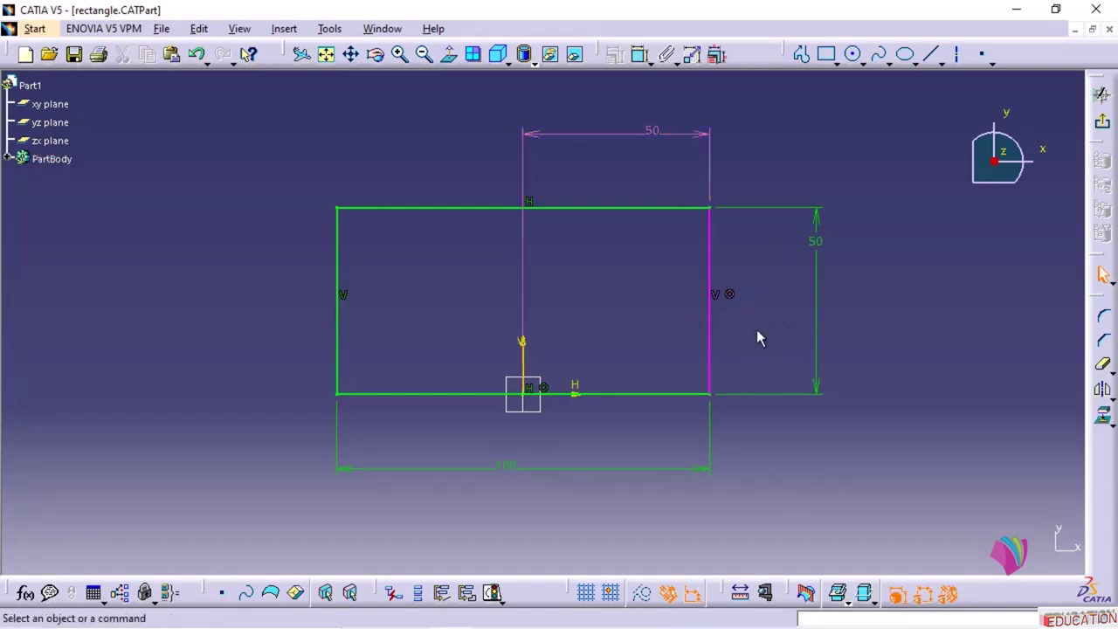
{"action": "left_click", "coordinate": [731, 294]}
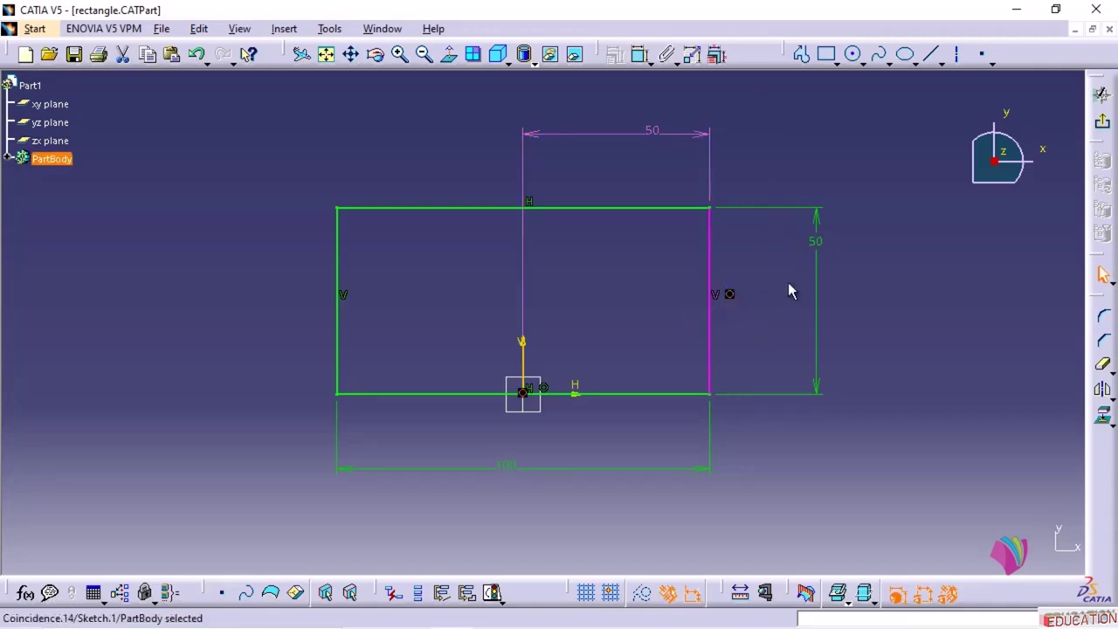
{"action": "key", "text": "Delete"}
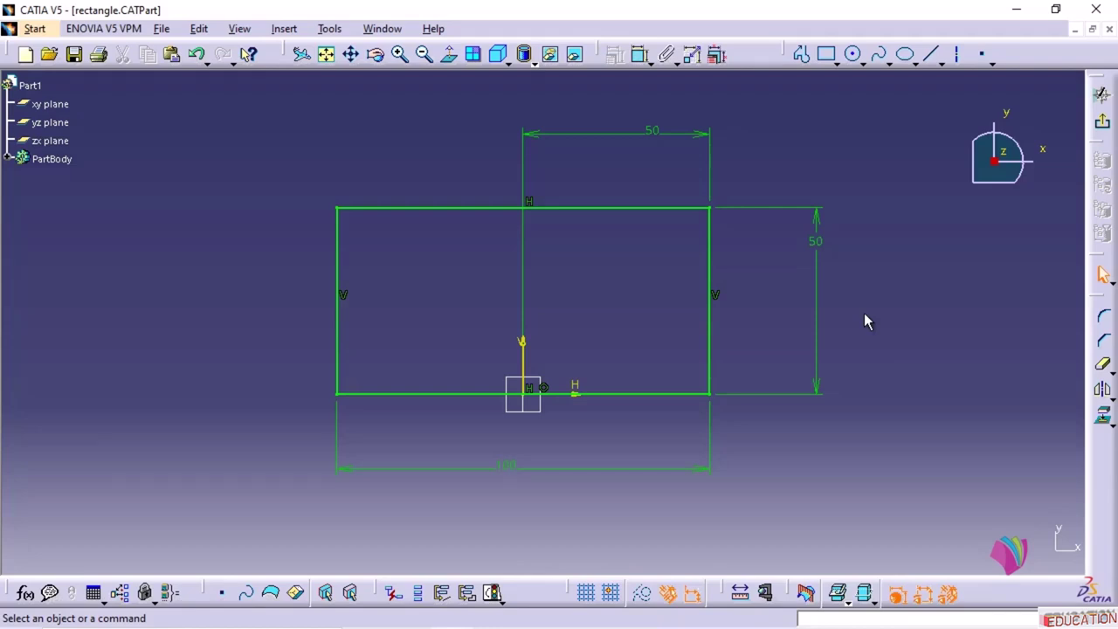
Dimension the distance from the vertical axis to the rectangle's left edge, and delete the 50 mm offset of the right edge
{"action": "left_click", "coordinate": [640, 55]}
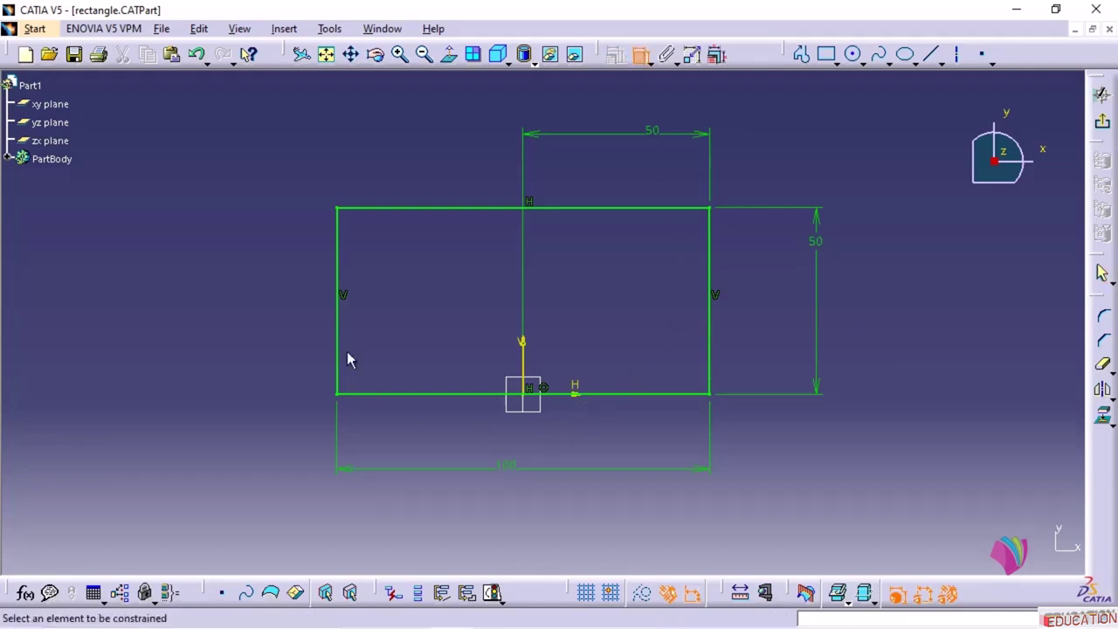
{"action": "left_click", "coordinate": [524, 356]}
{"action": "left_click", "coordinate": [343, 337]}
{"action": "left_click", "coordinate": [399, 145]}
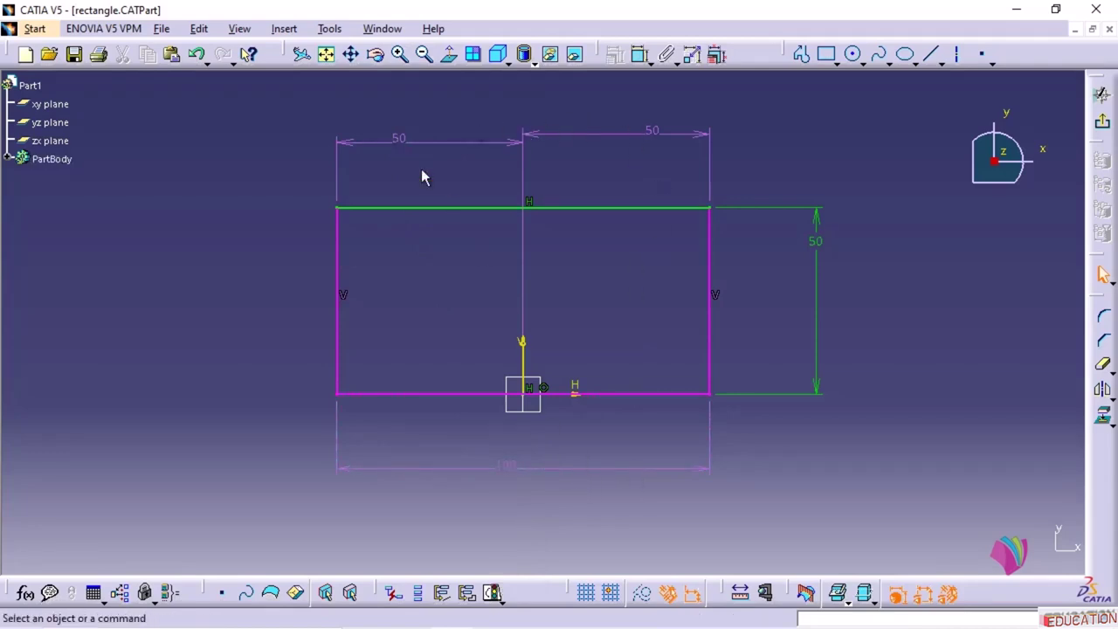
{"action": "left_click", "coordinate": [655, 136]}
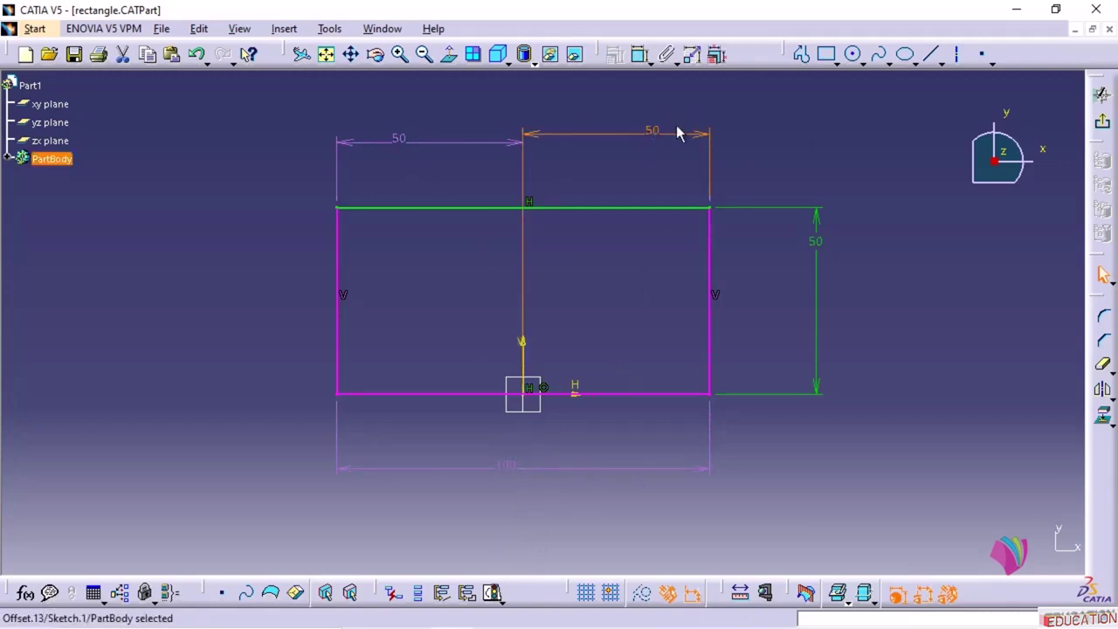
{"action": "key", "text": "Delete"}
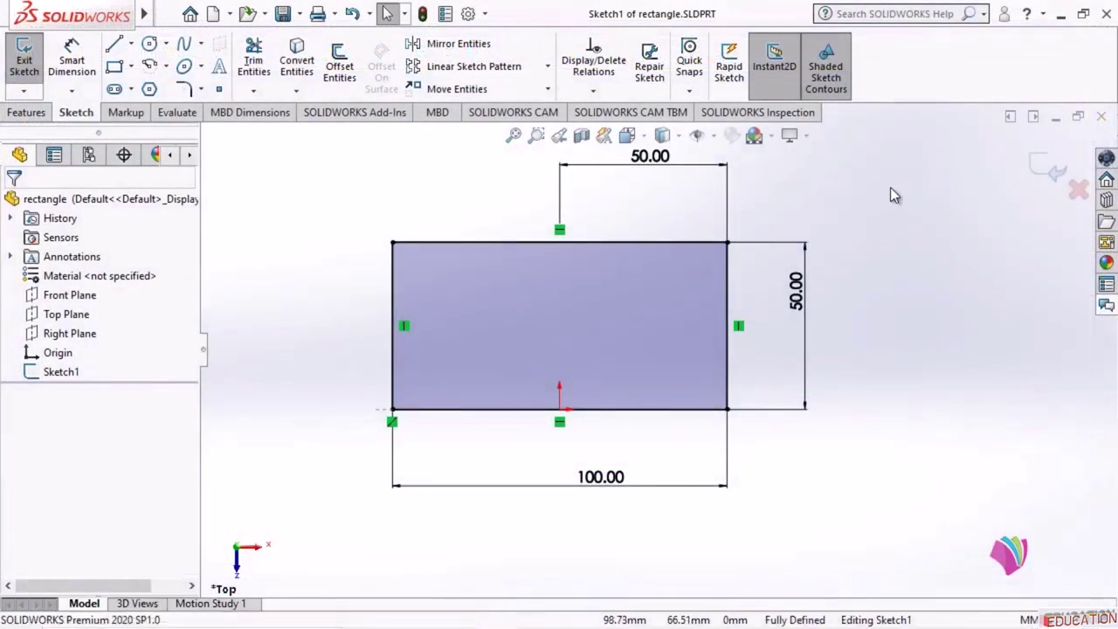
Switch to SOLIDWORKS and show the Front Plane and the Right Plane in the rectangle sketch
{"action": "left_click", "coordinate": [76, 298]}
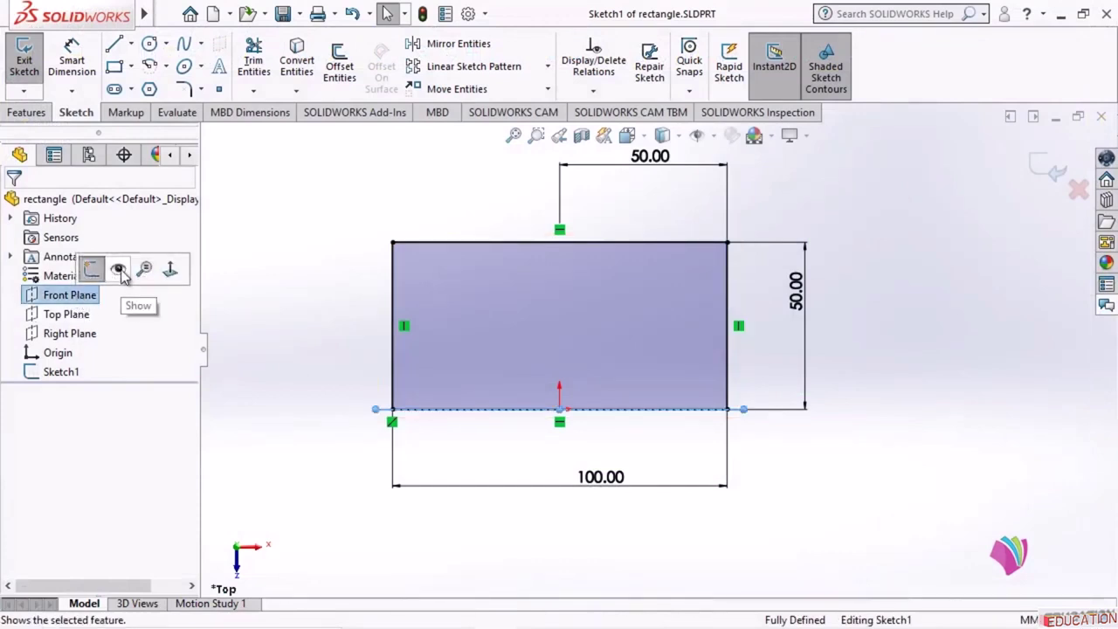
{"action": "left_click", "coordinate": [121, 270]}
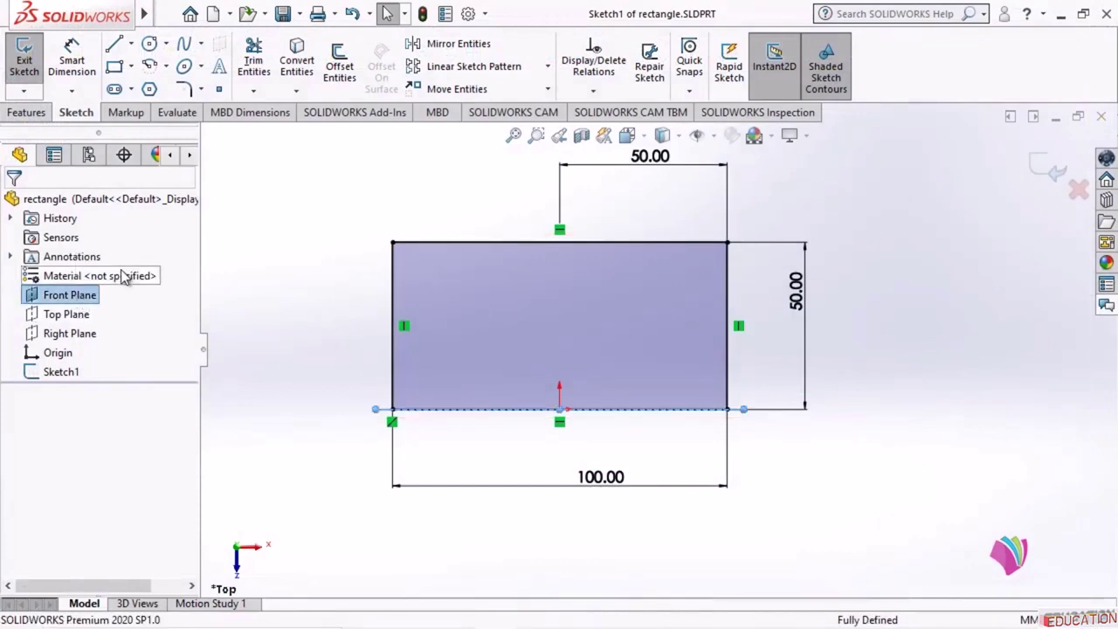
{"action": "left_click", "coordinate": [85, 339]}
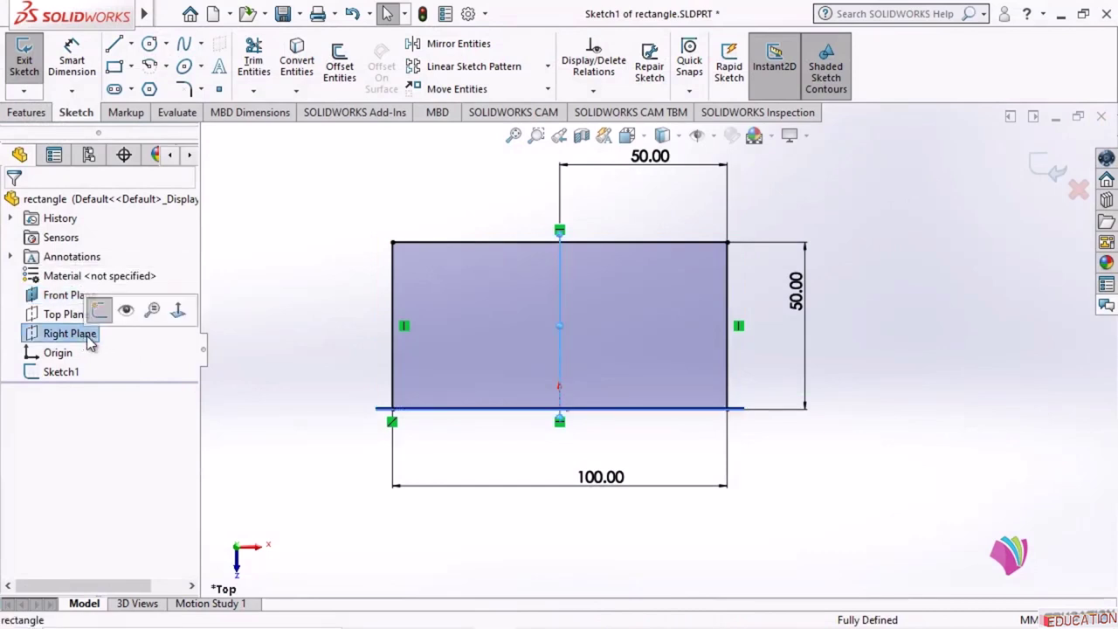
{"action": "left_click", "coordinate": [131, 309]}
{"action": "left_click", "coordinate": [459, 497]}
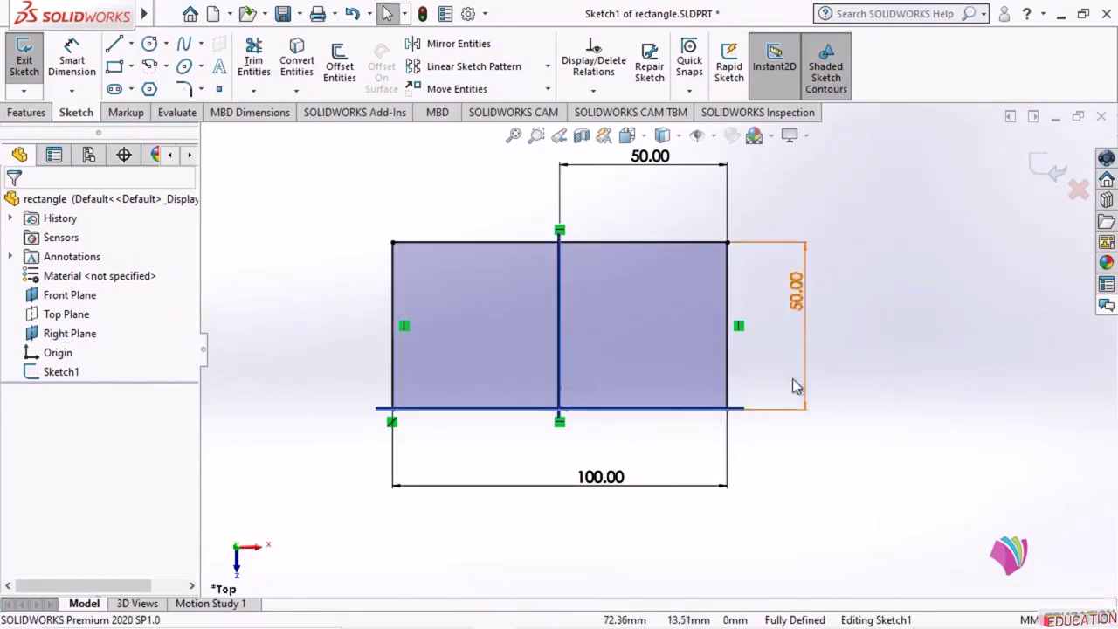
Add a collinear relation between the rectangle's right edge and the Right Plane
{"action": "left_click", "coordinate": [728, 370]}
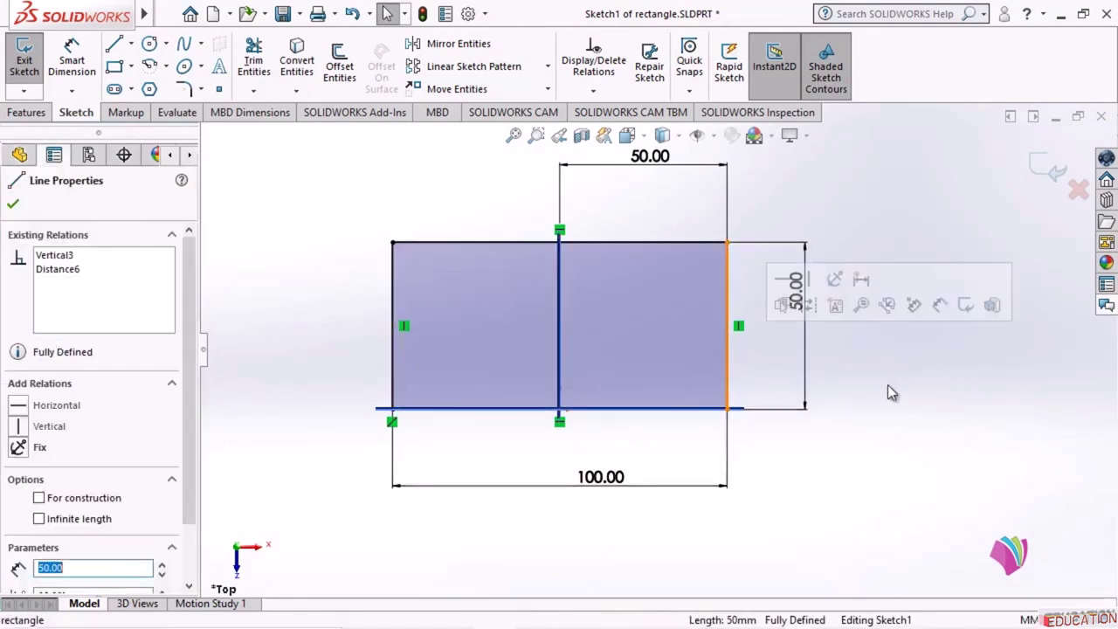
{"action": "left_click", "coordinate": [562, 336], "text": "ctrl"}
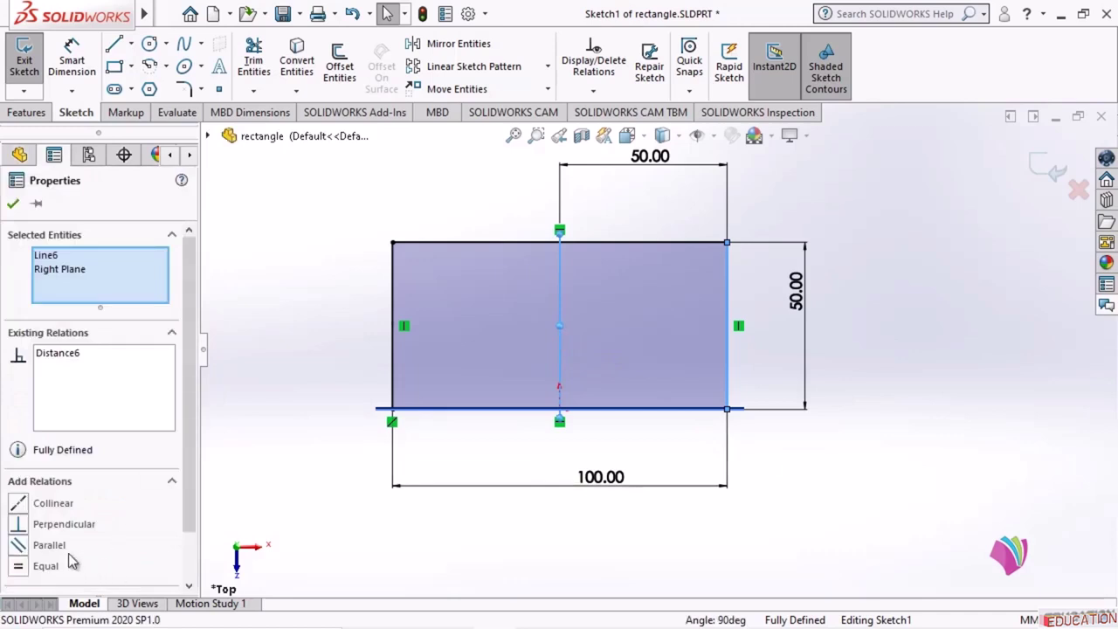
{"action": "left_click", "coordinate": [19, 505]}
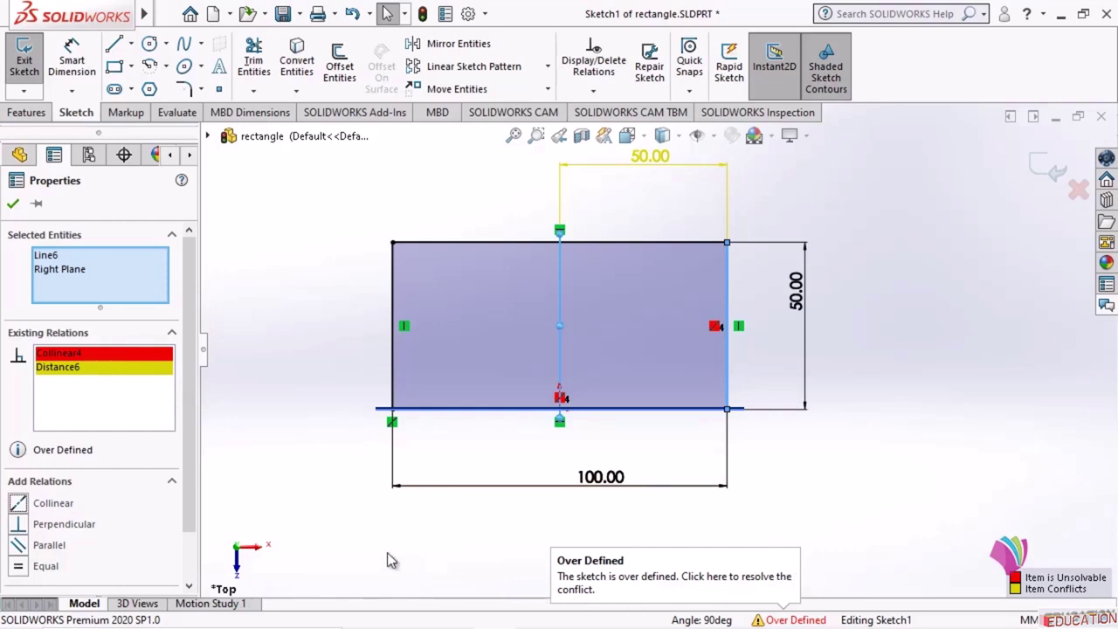
{"action": "left_click", "coordinate": [13, 204]}
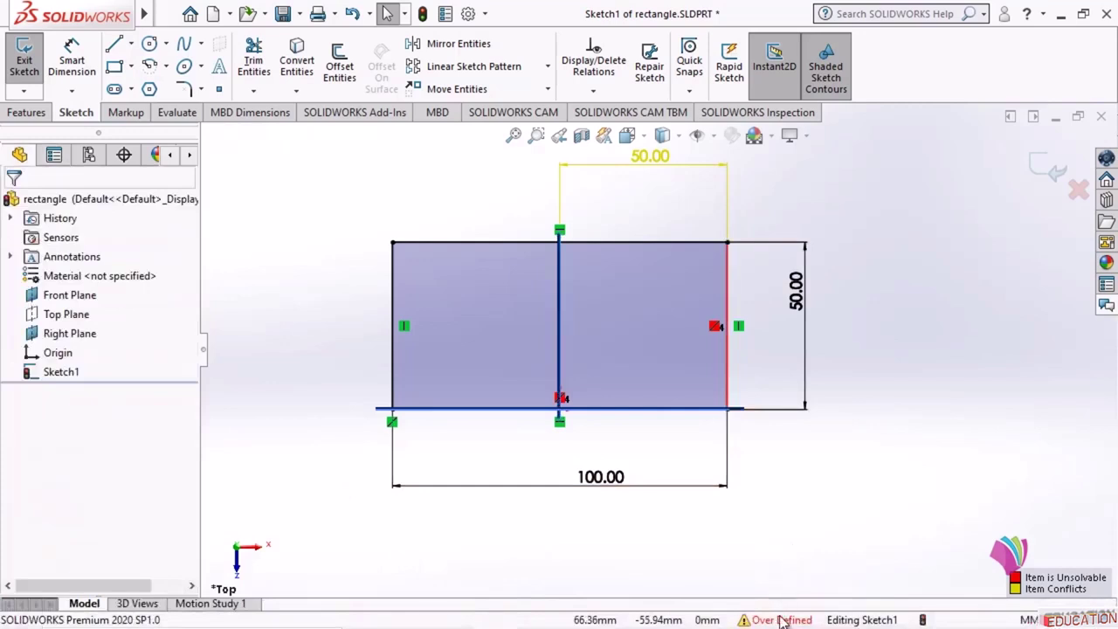
Diagnose the over-defined sketch with SketchXpert, try the solution that deletes the collinear relation, and undo the repair
{"action": "left_click", "coordinate": [781, 620]}
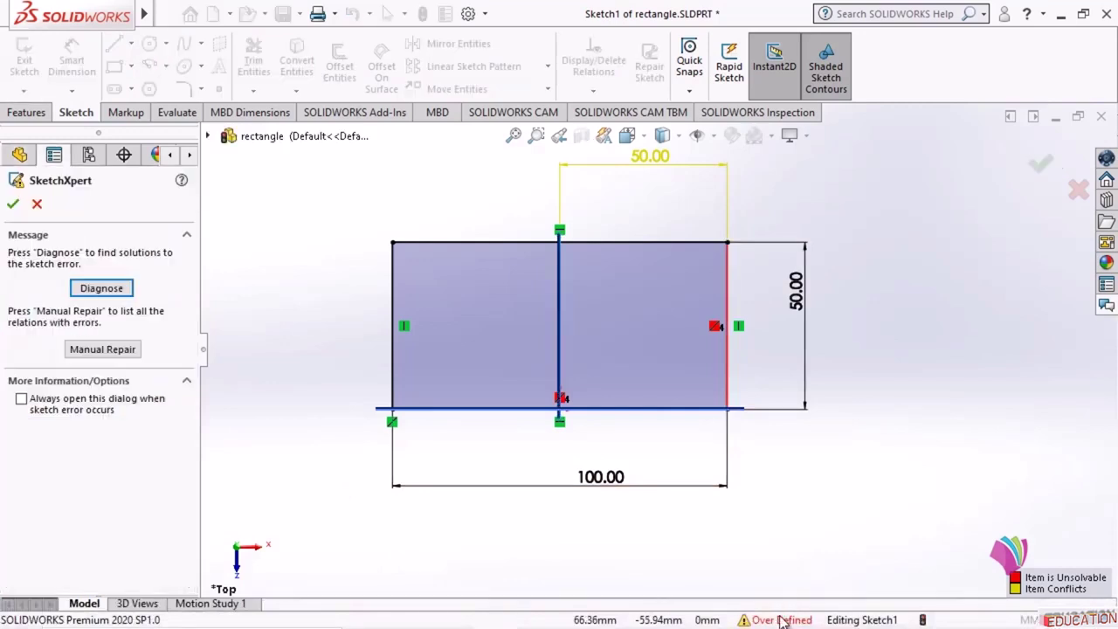
{"action": "left_click", "coordinate": [103, 289]}
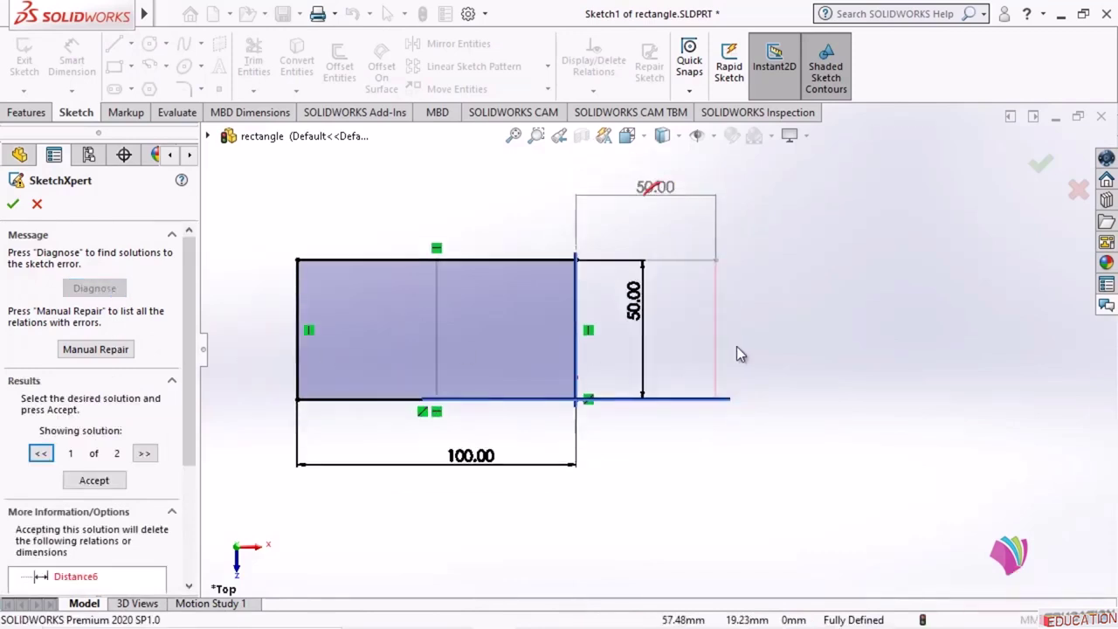
{"action": "scroll", "coordinate": [108, 413], "scroll_direction": "down", "scroll_amount": 3}
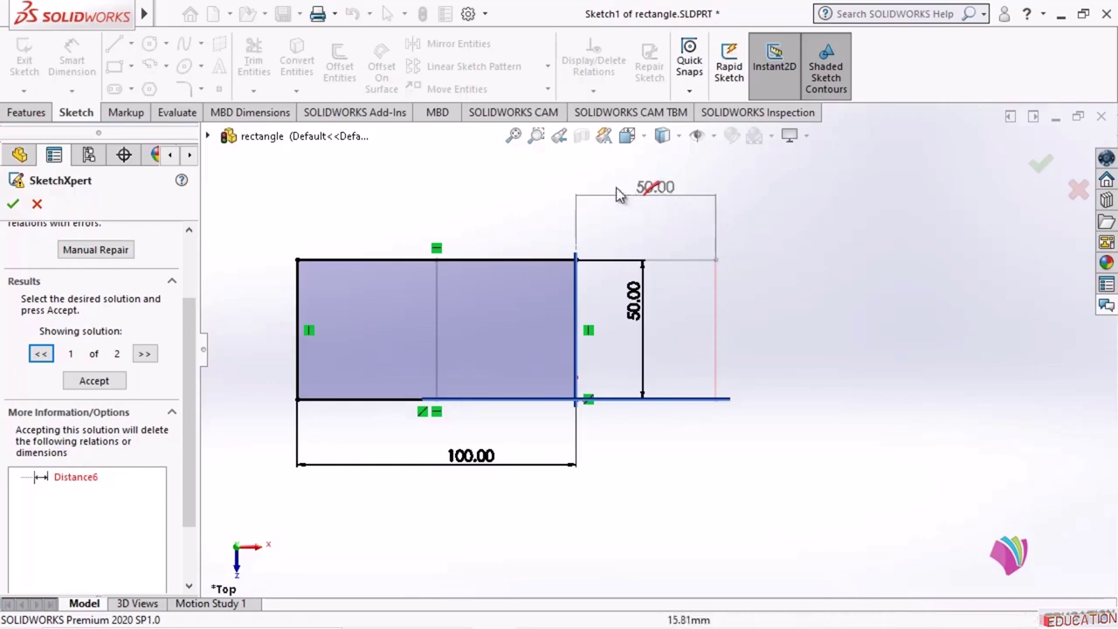
{"action": "left_click", "coordinate": [145, 354]}
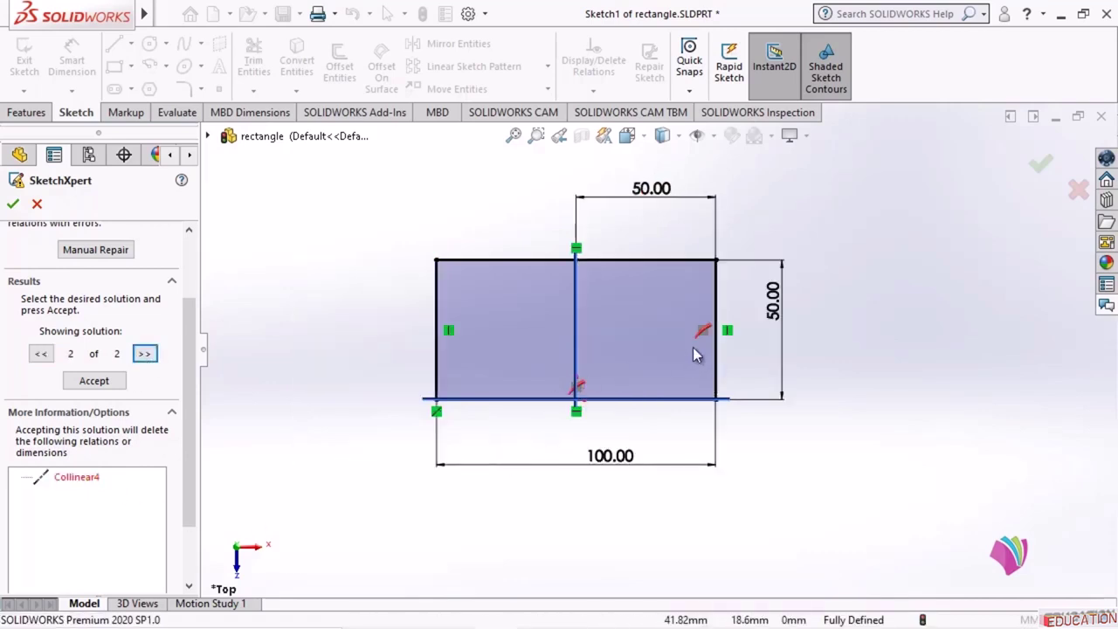
{"action": "left_click", "coordinate": [95, 381]}
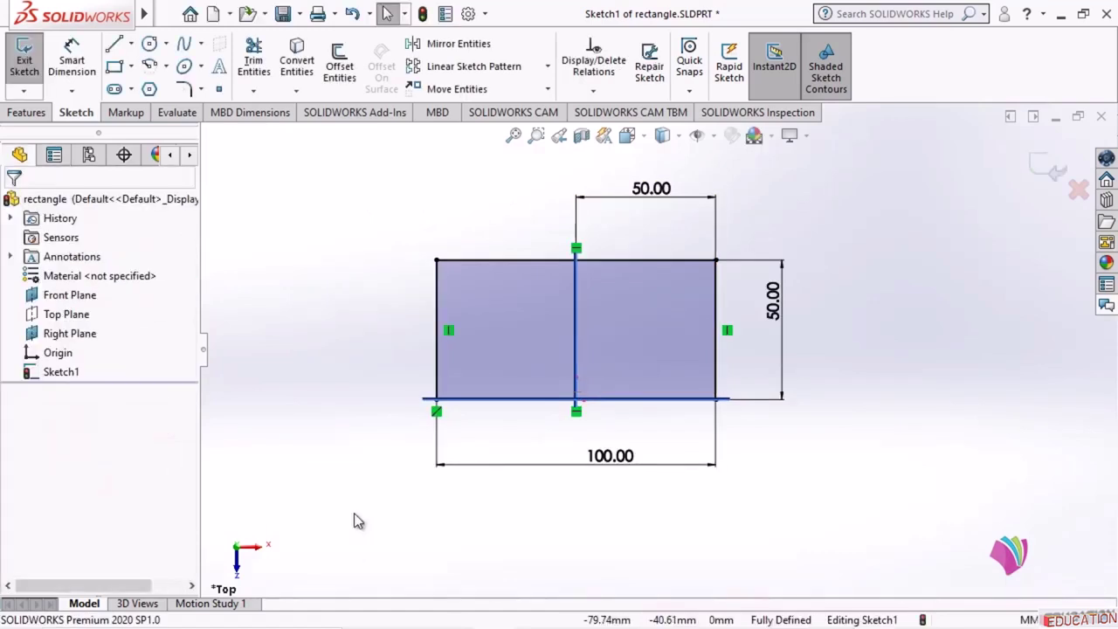
{"action": "key", "text": "ctrl+z"}
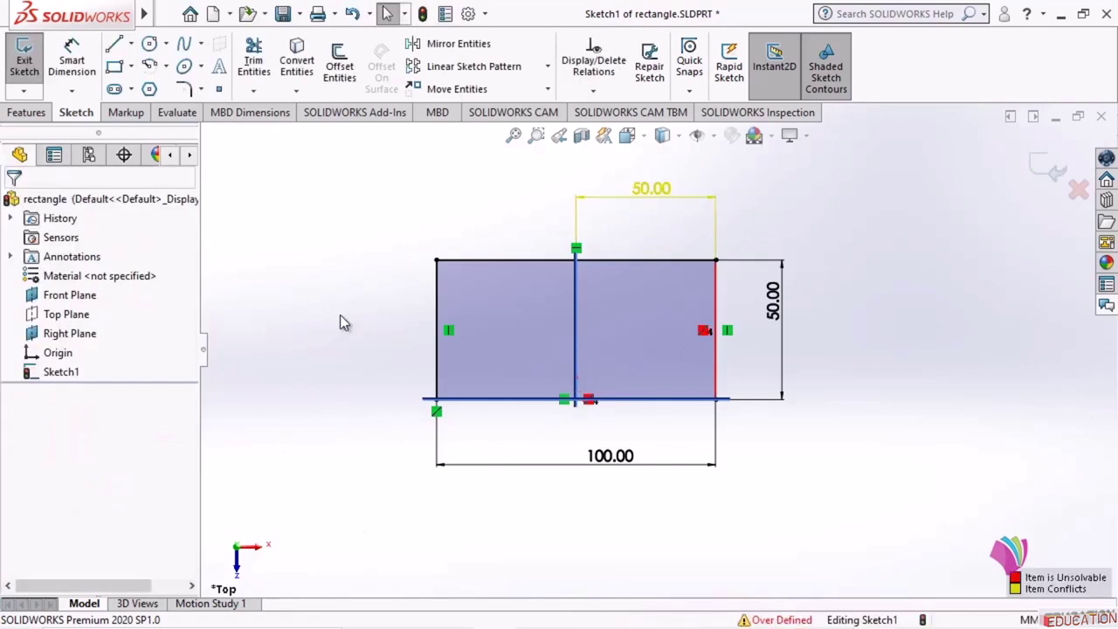
Delete the collinear relation from the existing relations of the rectangle's right edge
{"action": "left_click", "coordinate": [724, 367]}
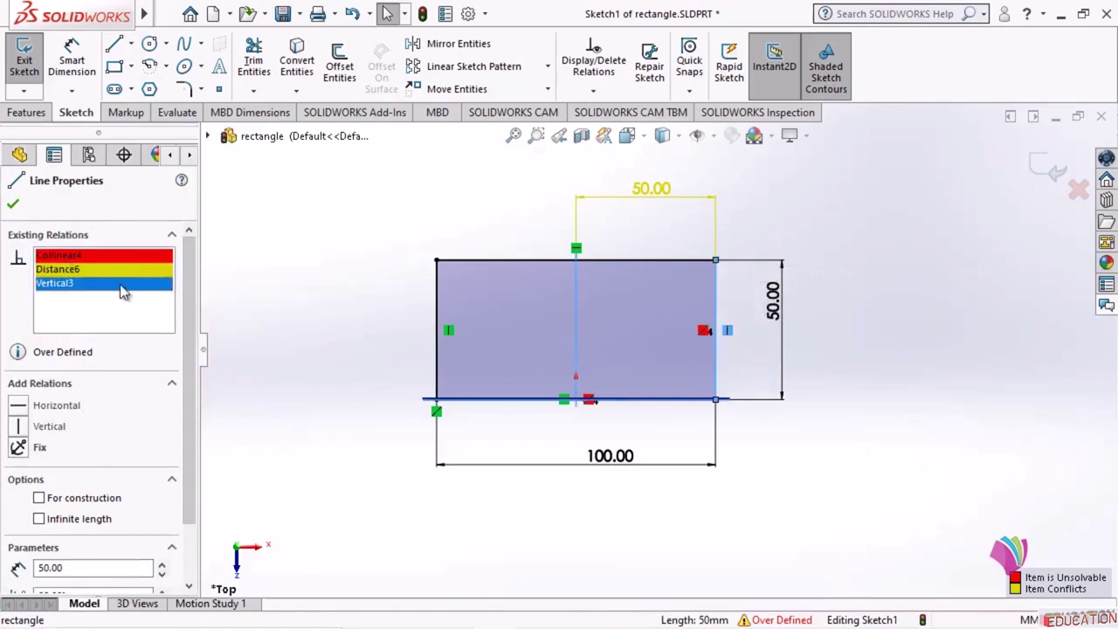
{"action": "left_click", "coordinate": [75, 256]}
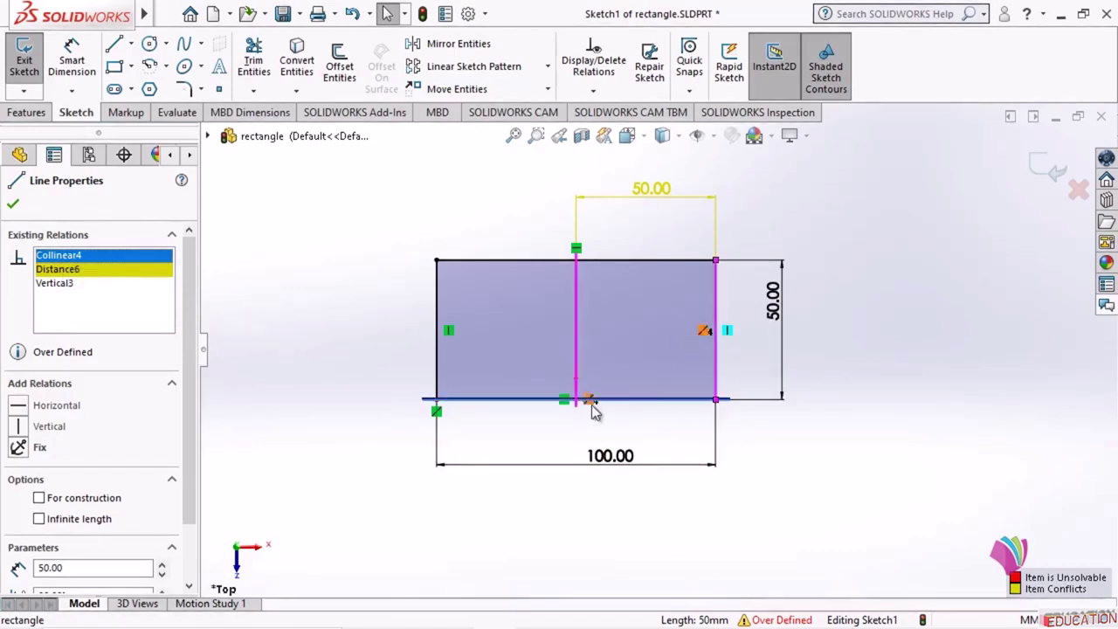
{"action": "right_click", "coordinate": [80, 258]}
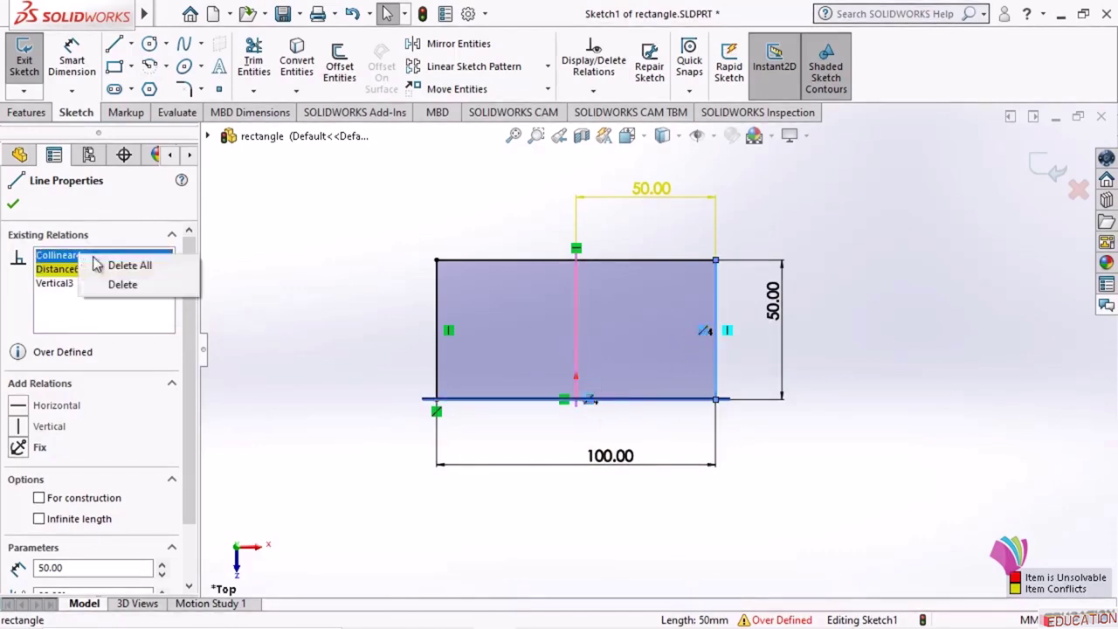
{"action": "left_click", "coordinate": [122, 285]}
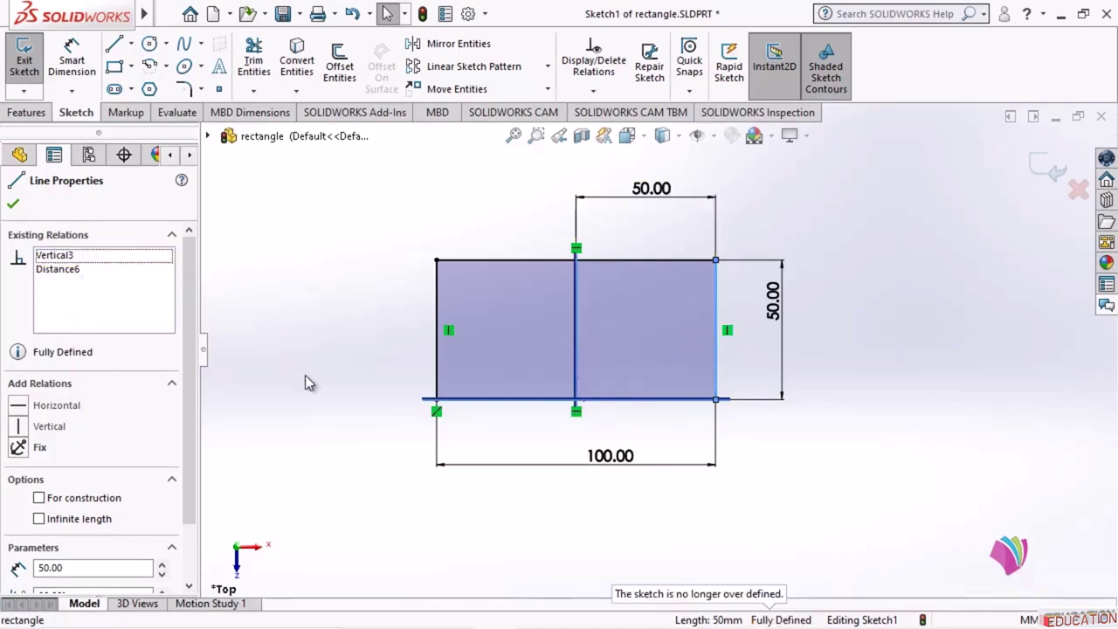
{"action": "left_click", "coordinate": [13, 203]}
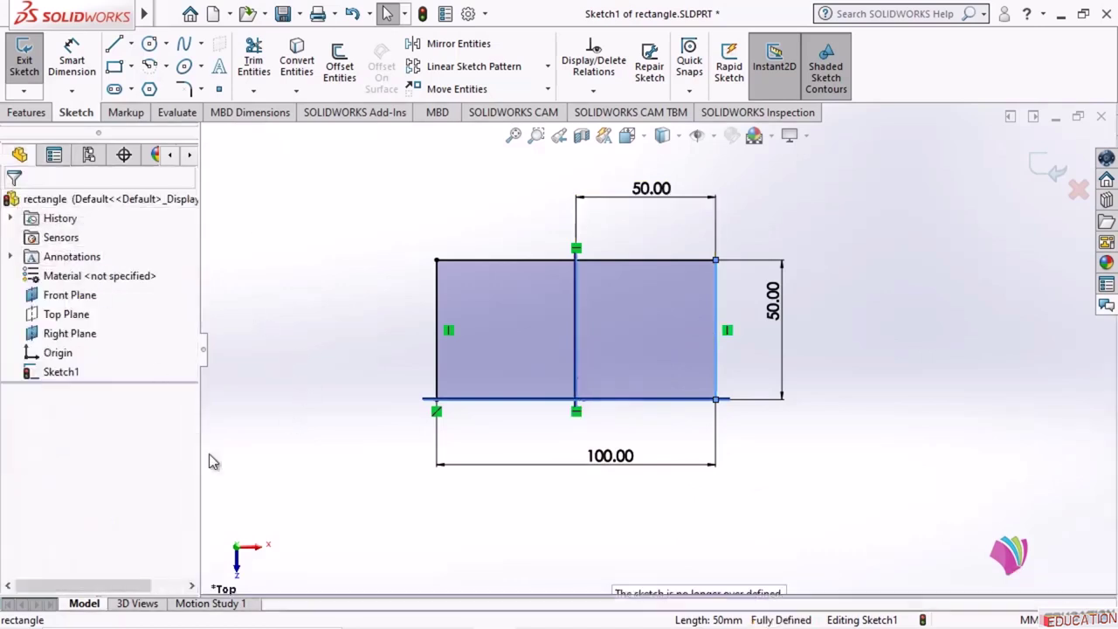
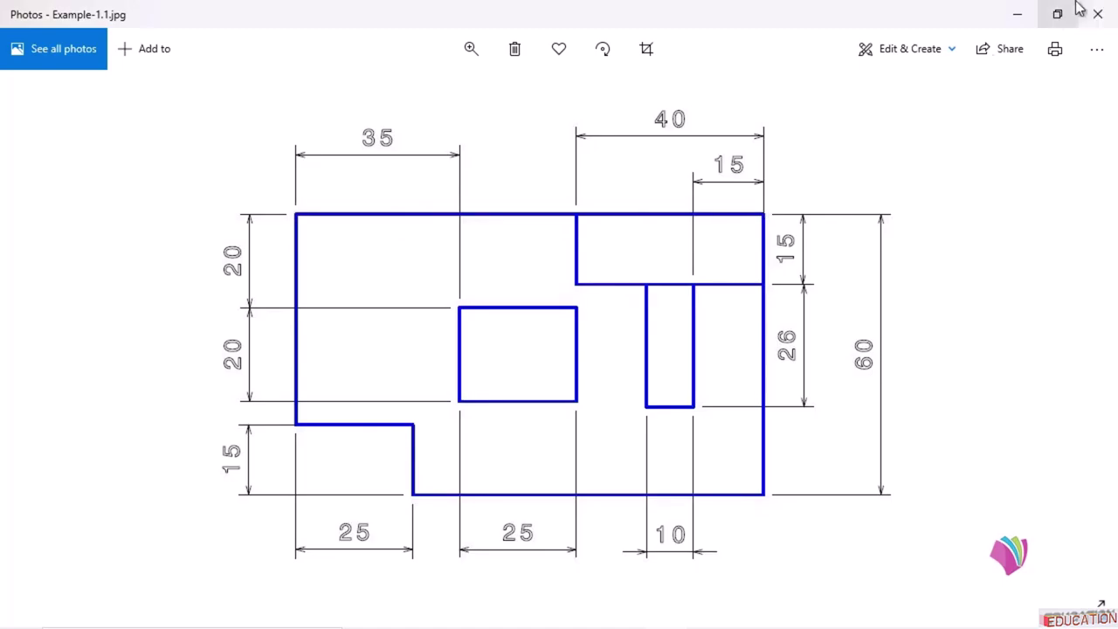
Switch to CATIA V5 and sketch the closed outer profile with a lower-left notch, starting at about H 27 mm, V 50 mm
{"action": "left_click", "coordinate": [1015, 15]}
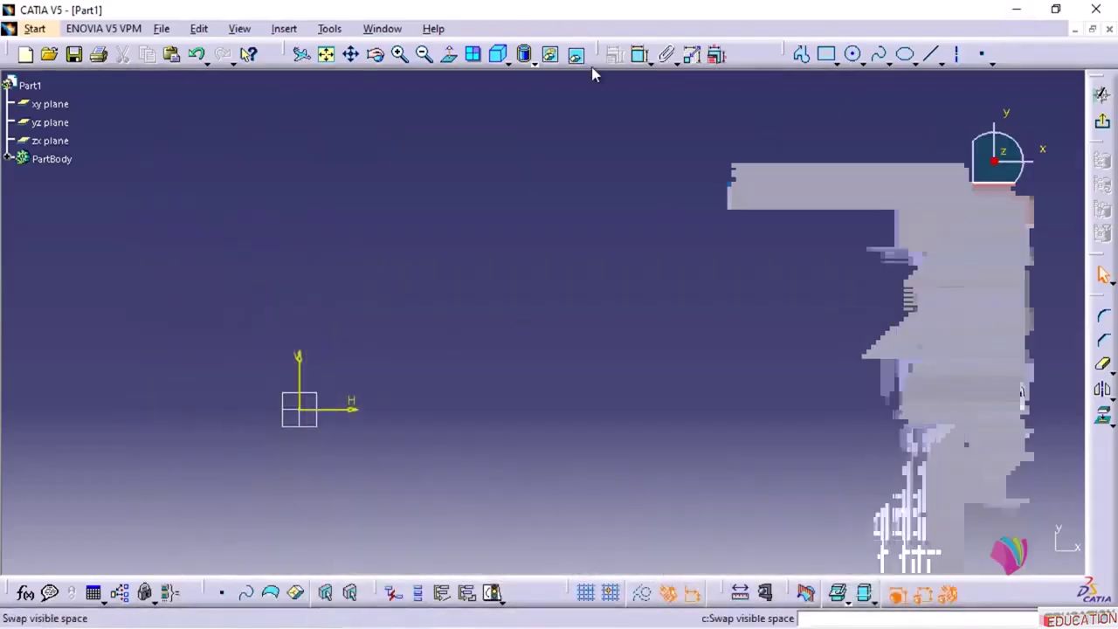
{"action": "left_click", "coordinate": [801, 54]}
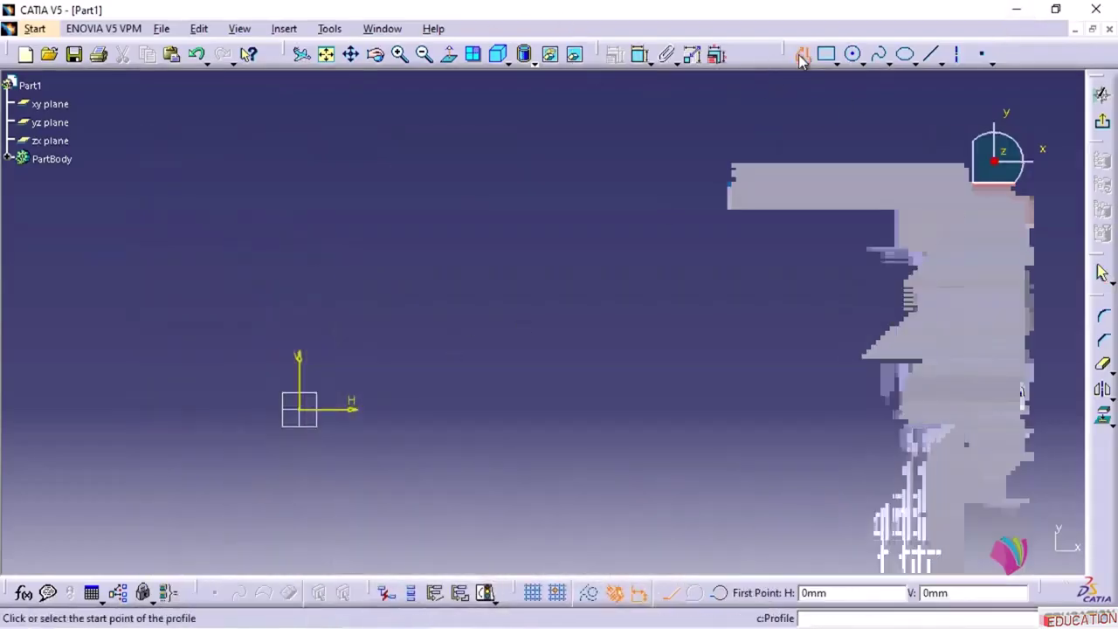
{"action": "left_click", "coordinate": [360, 298]}
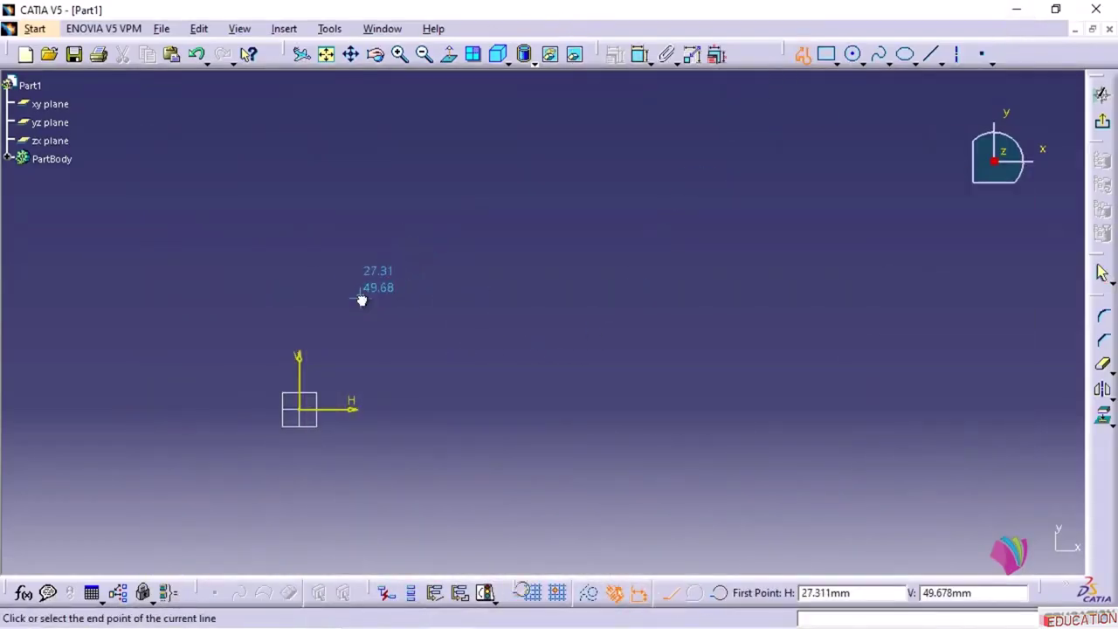
{"action": "left_click", "coordinate": [443, 299]}
{"action": "left_click", "coordinate": [442, 349]}
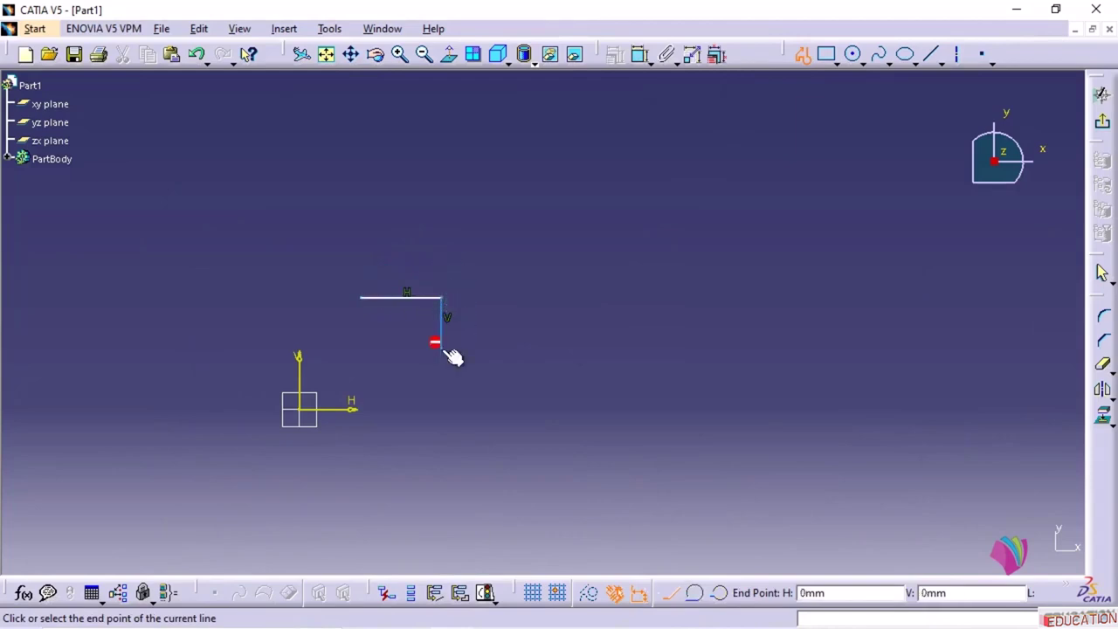
{"action": "left_click", "coordinate": [717, 349]}
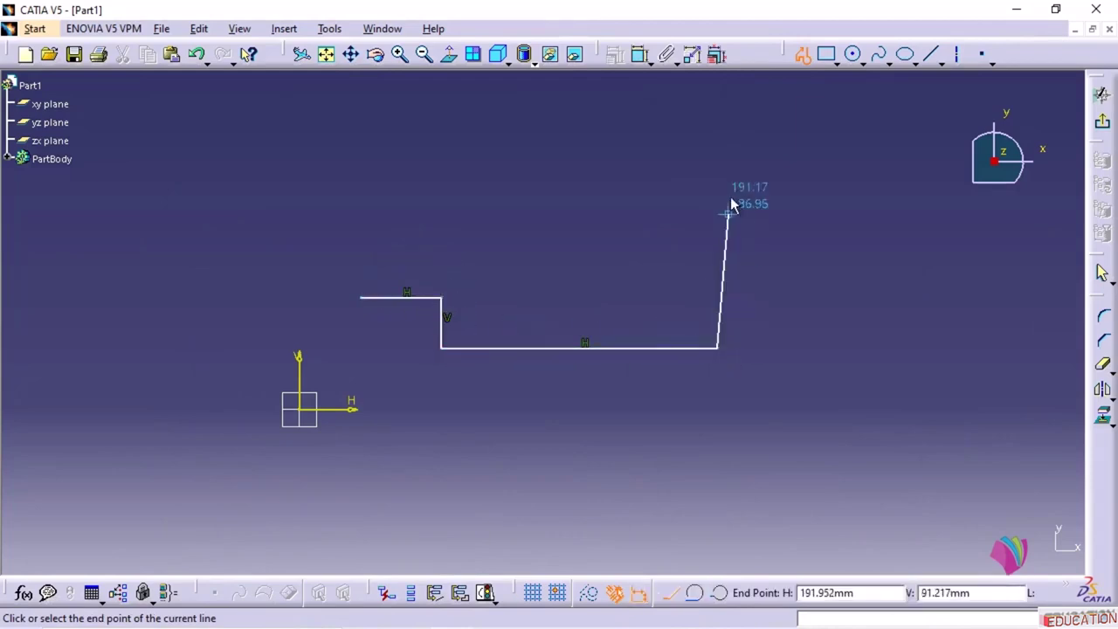
{"action": "left_click", "coordinate": [717, 145]}
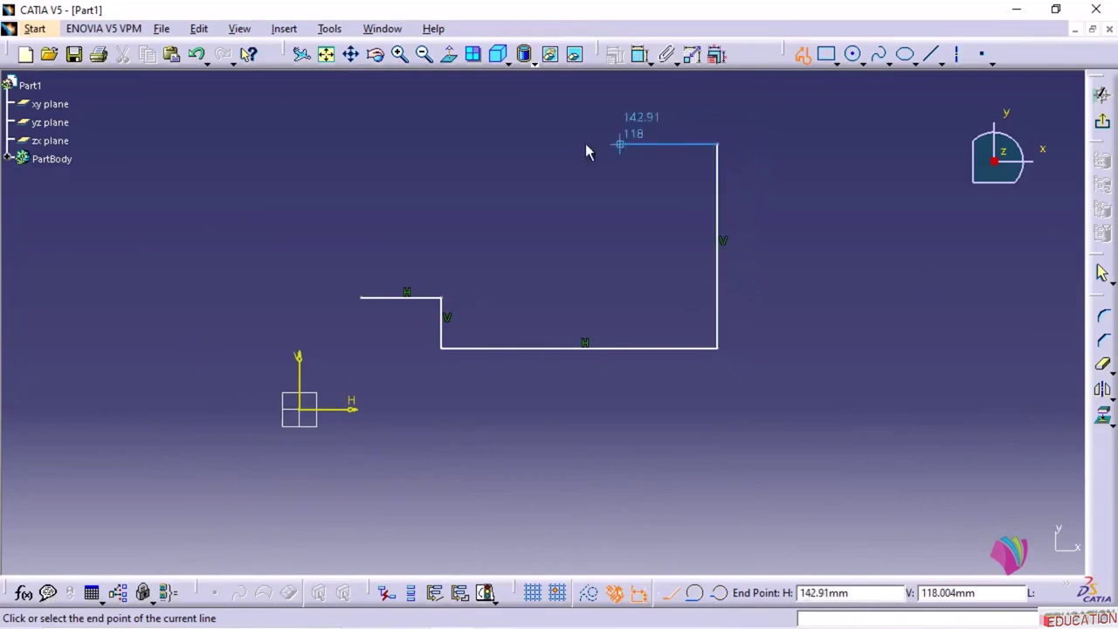
{"action": "left_click", "coordinate": [360, 144]}
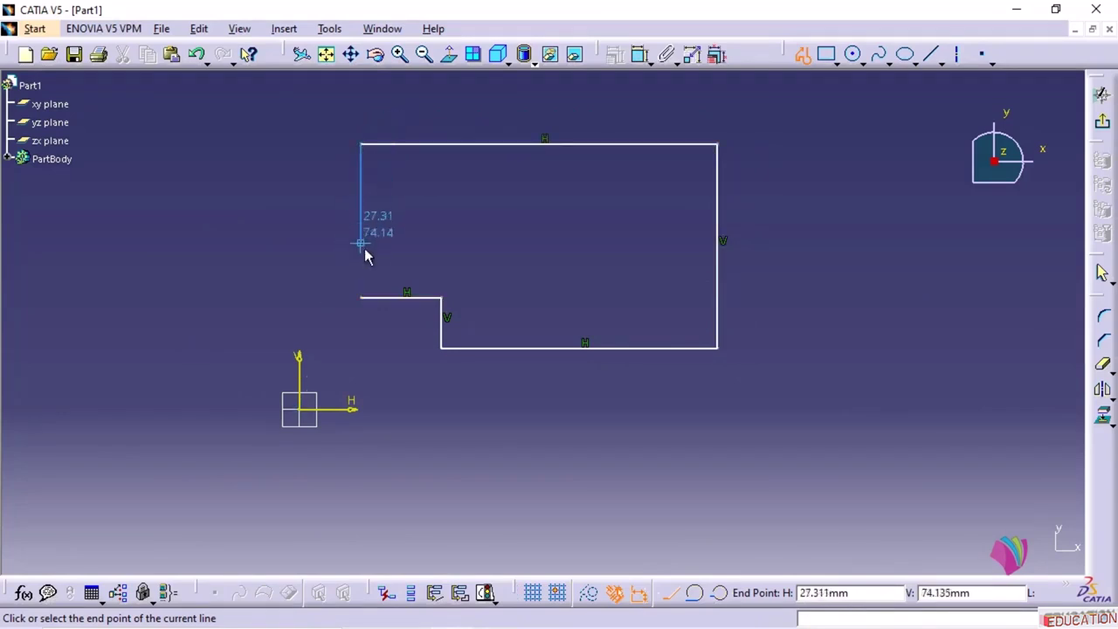
{"action": "left_click", "coordinate": [365, 299]}
{"action": "left_click", "coordinate": [380, 400]}
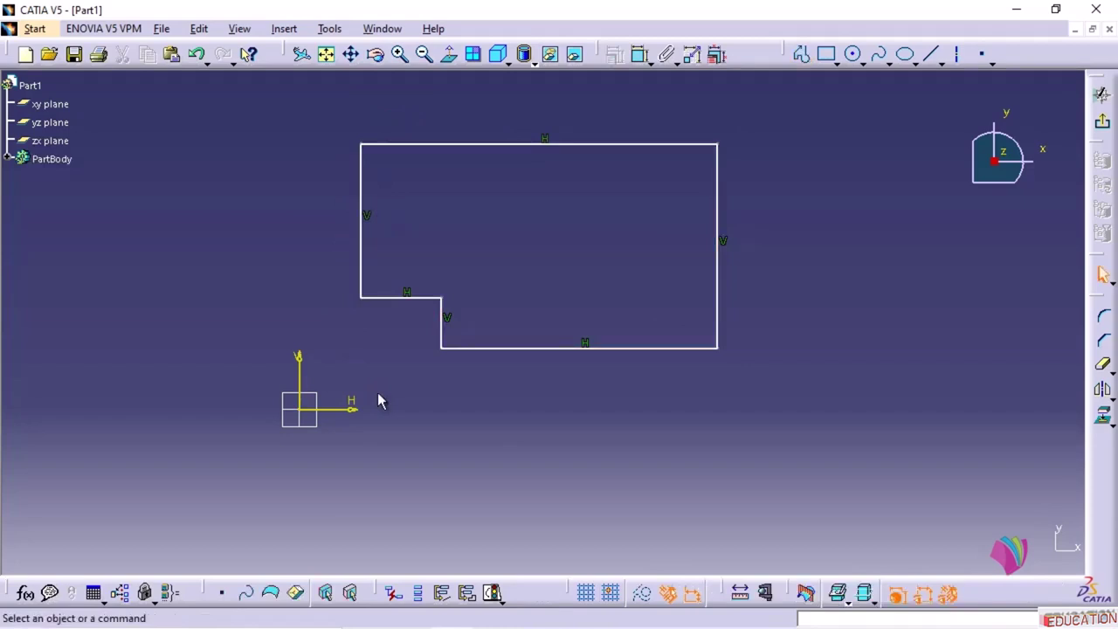
Switch to SOLIDWORKS, create a new part, and start a sketch on the Top Plane
{"action": "left_click", "coordinate": [493, 611]}
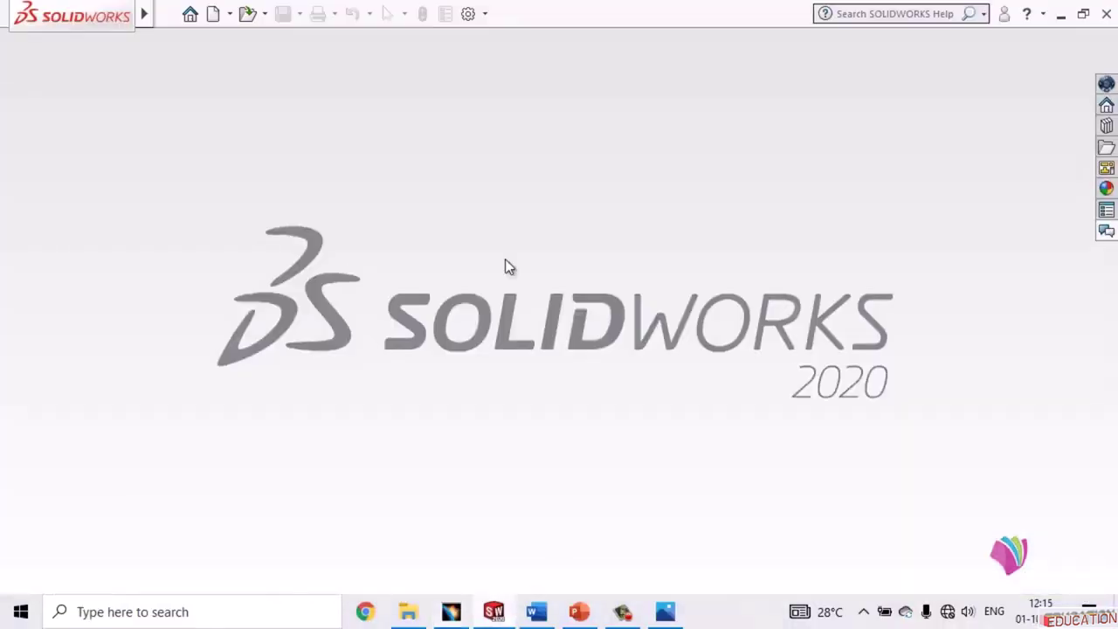
{"action": "left_click", "coordinate": [213, 14]}
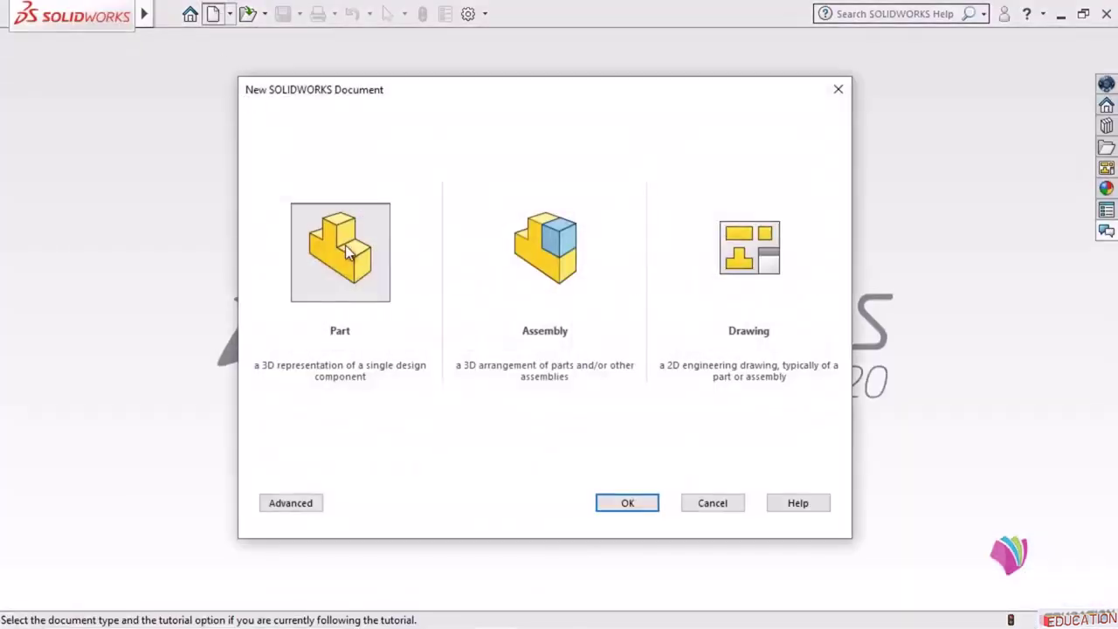
{"action": "left_click", "coordinate": [345, 245]}
{"action": "left_click", "coordinate": [629, 502]}
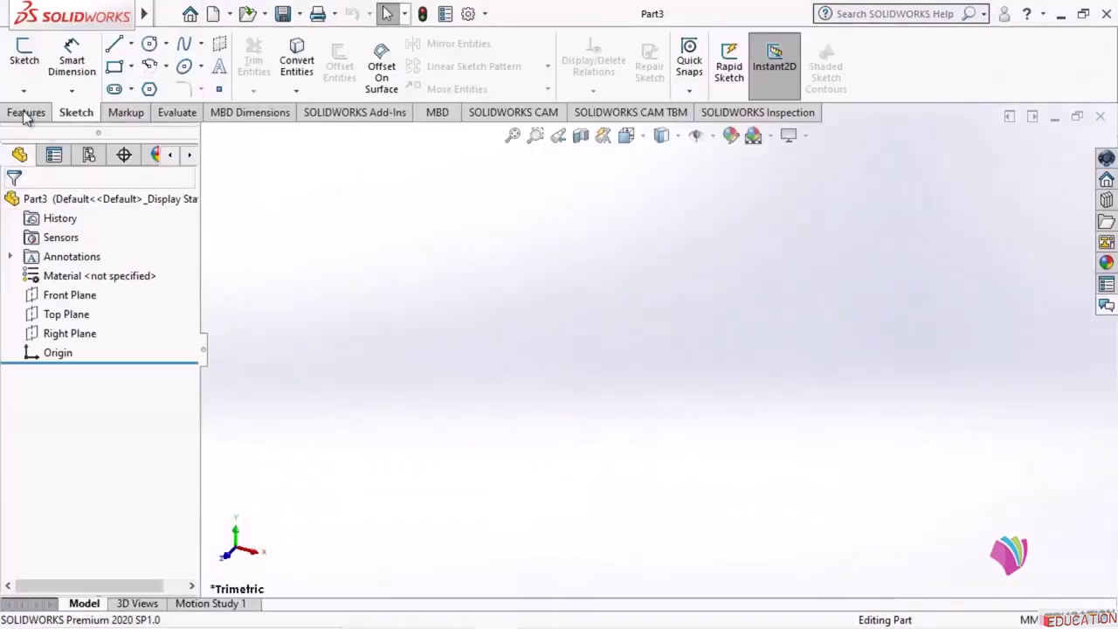
{"action": "left_click", "coordinate": [24, 54]}
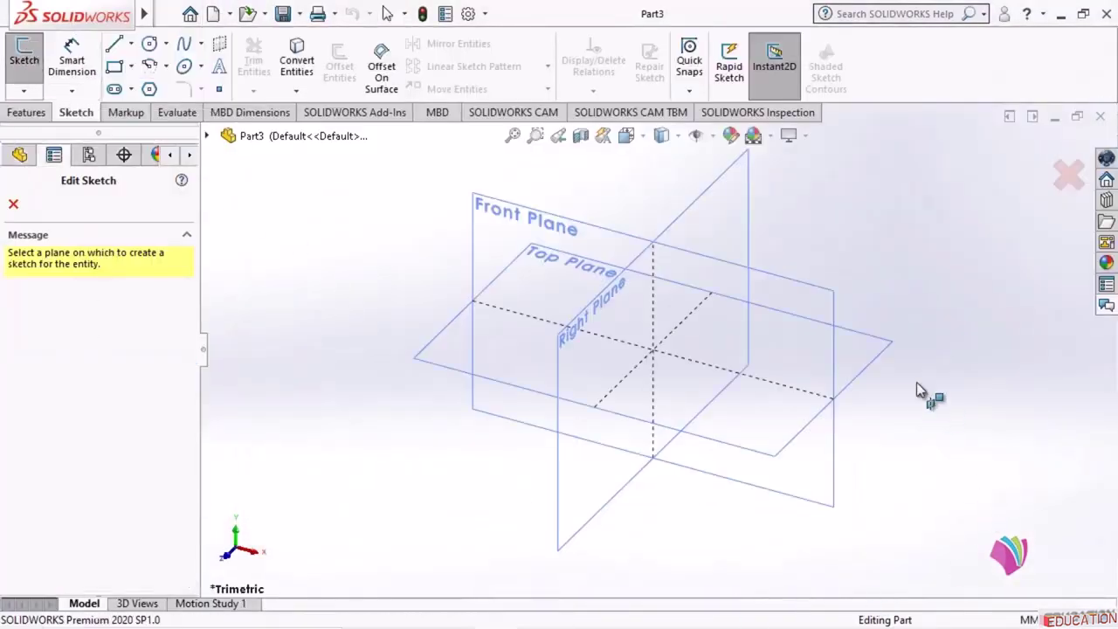
{"action": "left_click", "coordinate": [884, 354]}
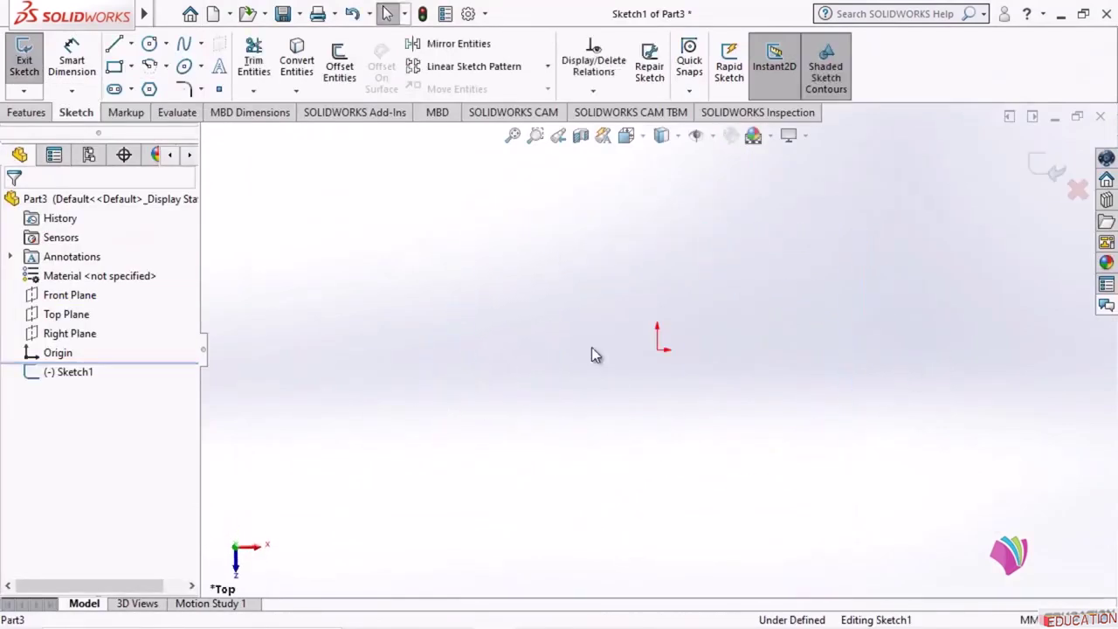
Sketch the closed outer profile with a lower-left notch from lines above the origin, with a left edge about 100 mm long
{"action": "left_click", "coordinate": [114, 46]}
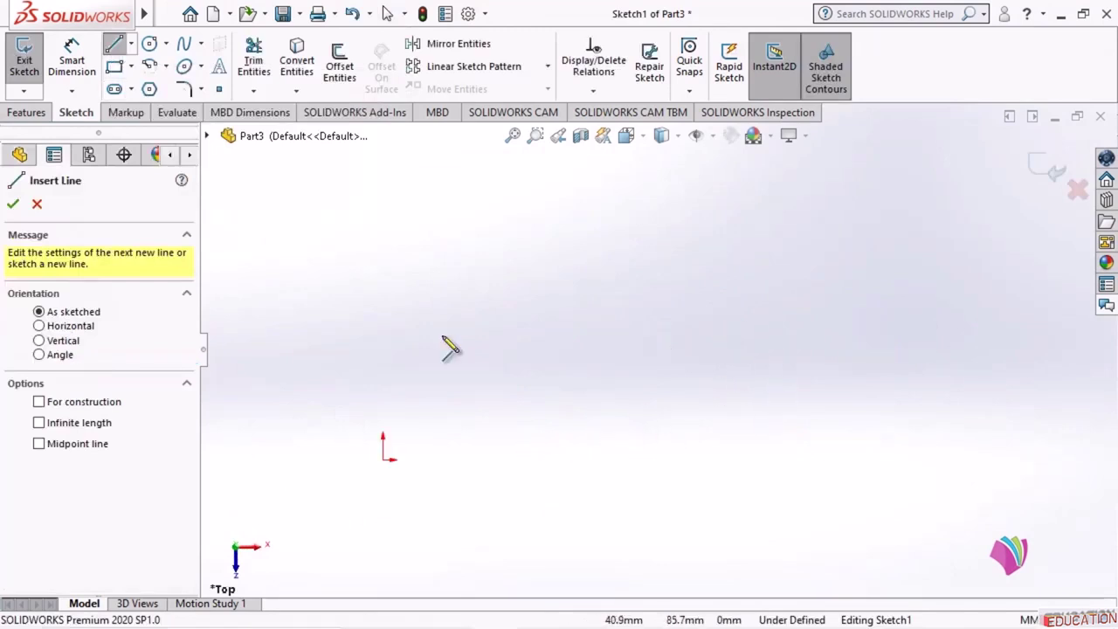
{"action": "left_click", "coordinate": [442, 335]}
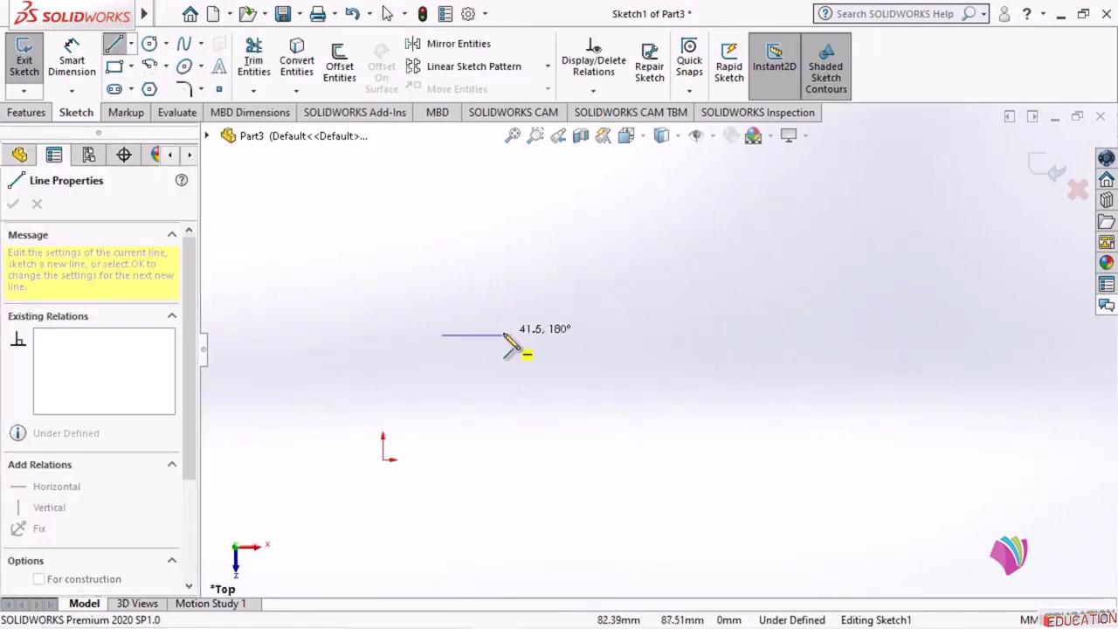
{"action": "left_click", "coordinate": [507, 336]}
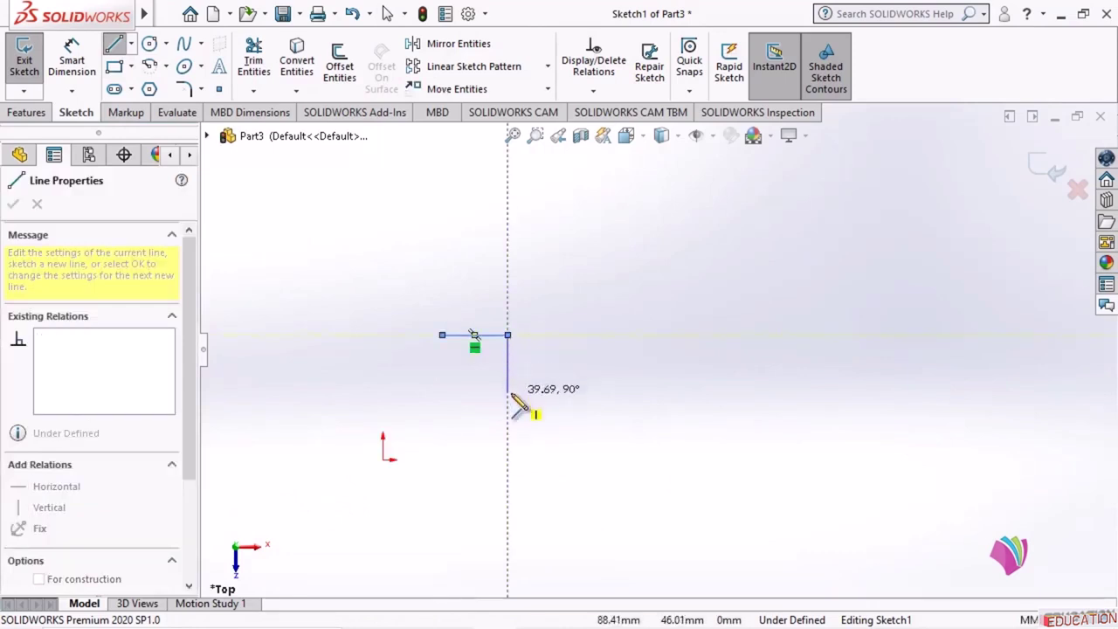
{"action": "left_click", "coordinate": [508, 394]}
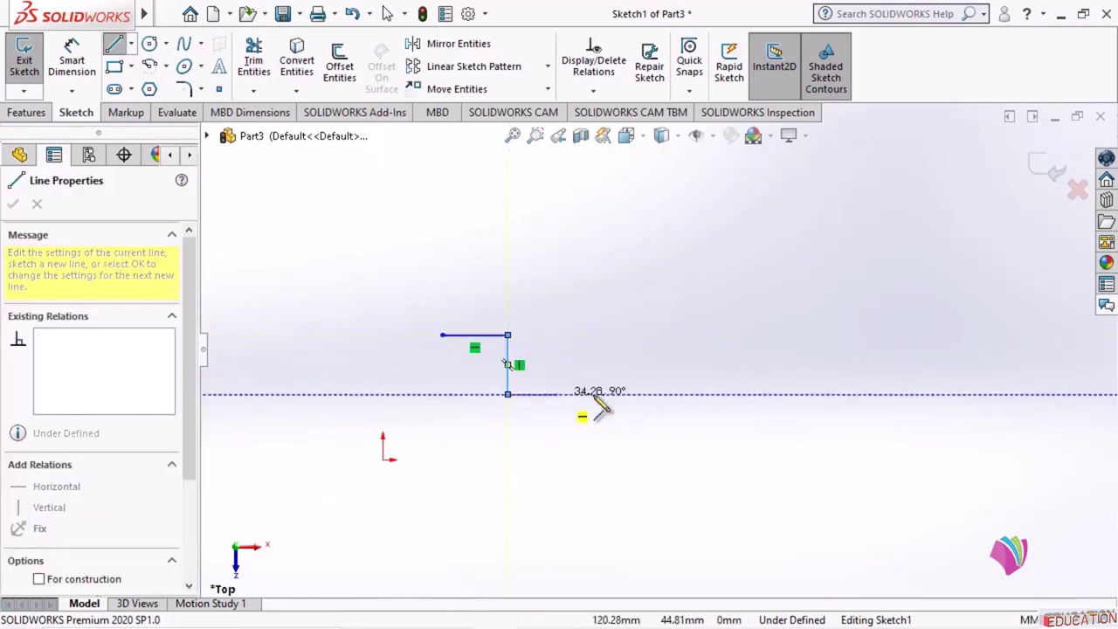
{"action": "left_click", "coordinate": [813, 394]}
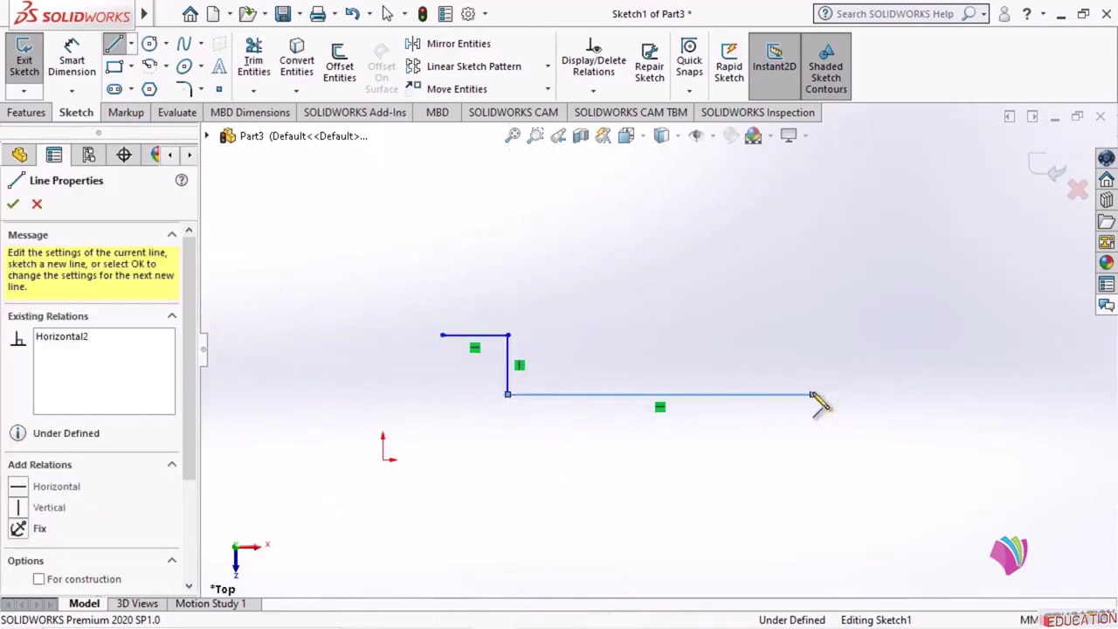
{"action": "left_click", "coordinate": [812, 188]}
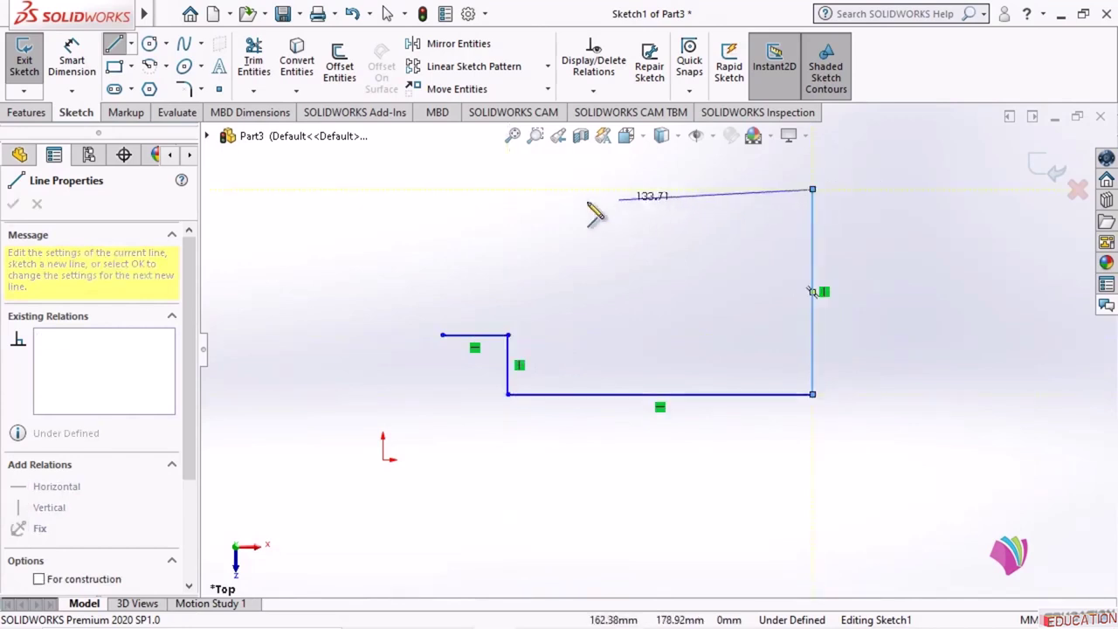
{"action": "left_click", "coordinate": [442, 189]}
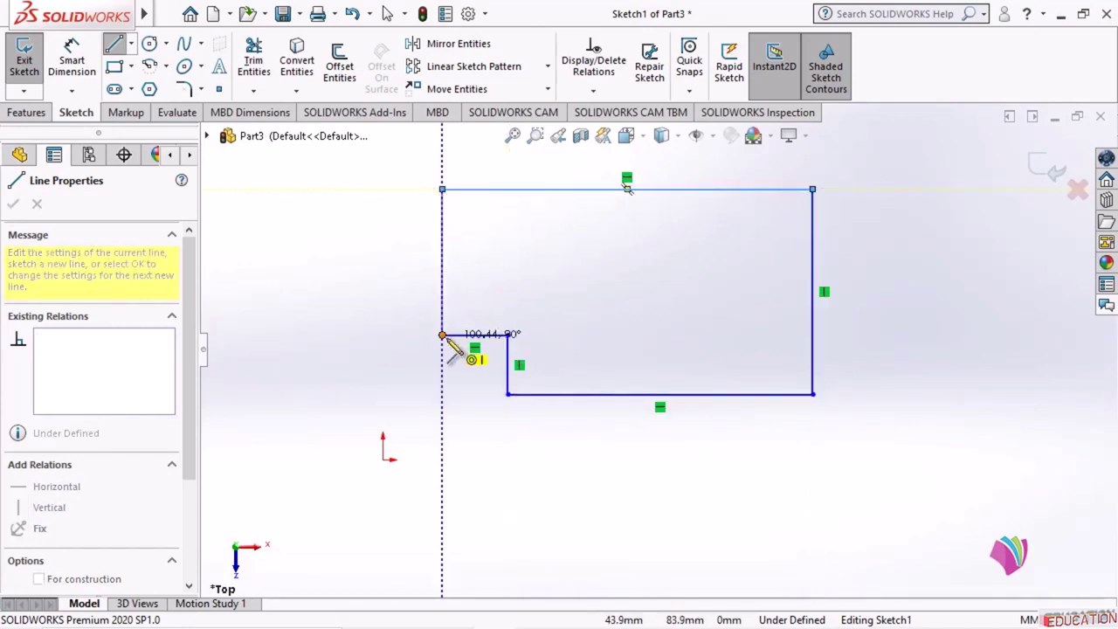
{"action": "left_click", "coordinate": [442, 335]}
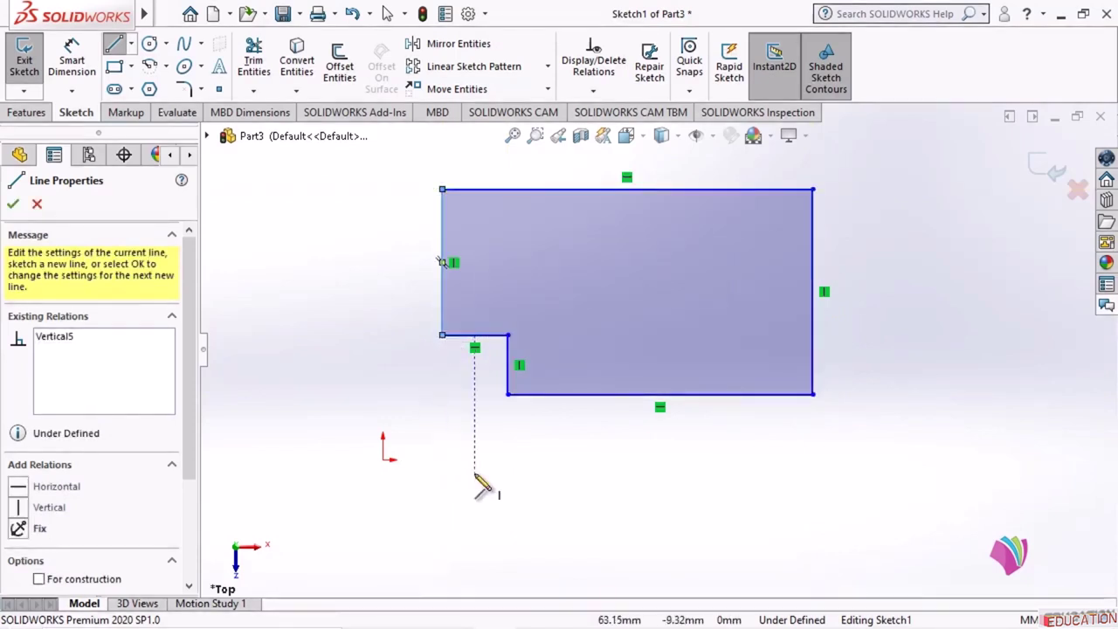
{"action": "key", "text": "Escape"}
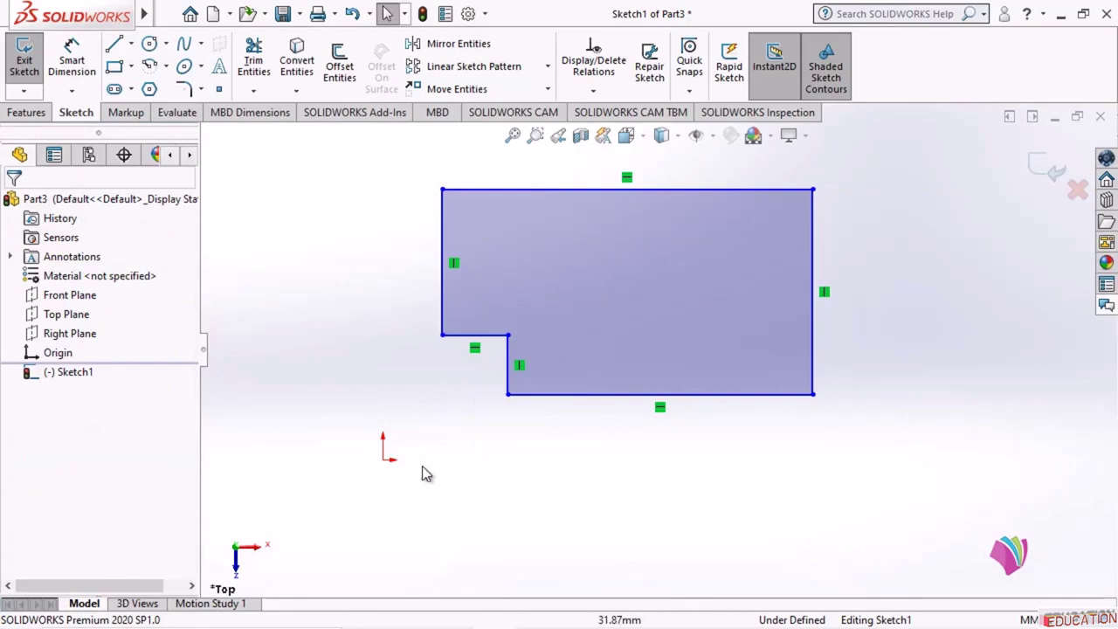
Switch back to the notched profile sketch in CATIA V5
{"action": "mouse_move", "coordinate": [524, 627]}
{"action": "left_click", "coordinate": [619, 609]}
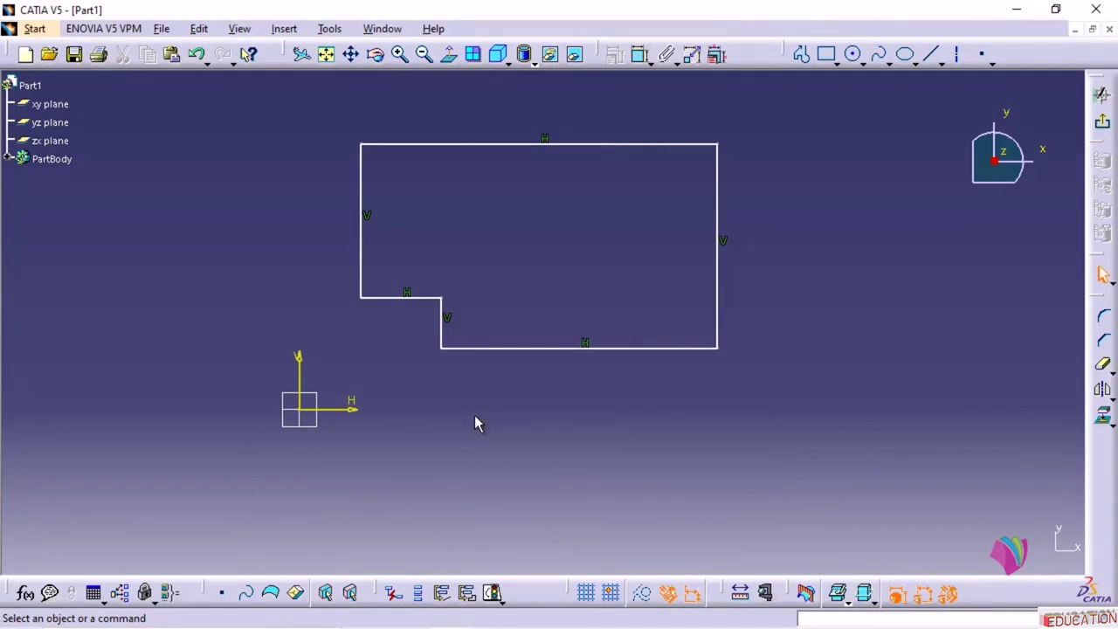
Constrain the profile's bottom edge to be coincident with the sketch's horizontal (H) axis
{"action": "left_click", "coordinate": [531, 348]}
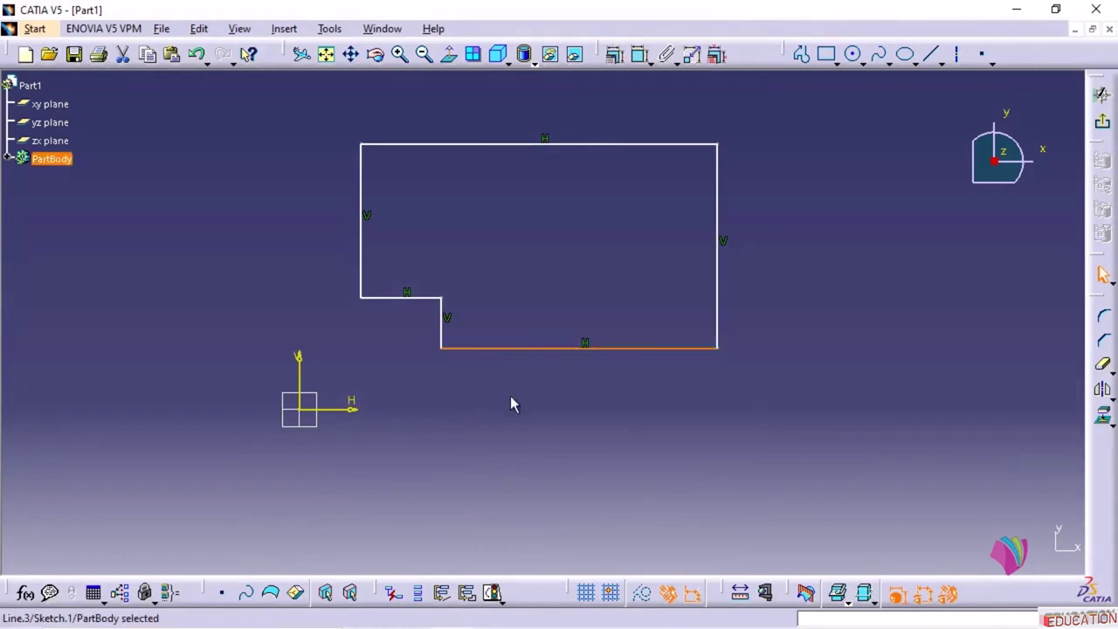
{"action": "left_click", "coordinate": [332, 407], "text": "ctrl"}
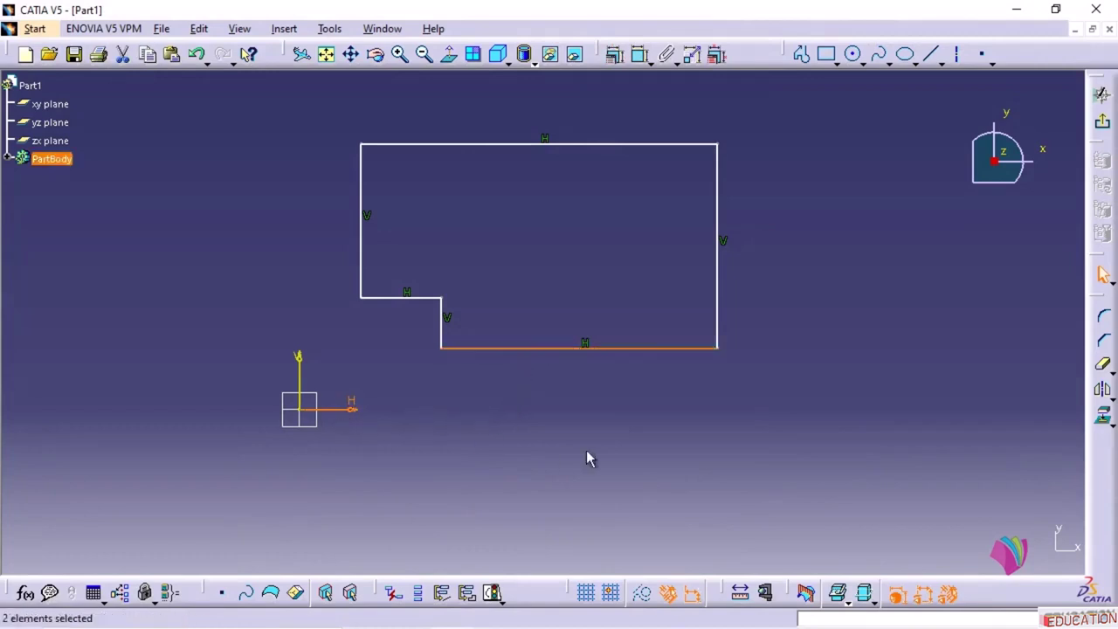
{"action": "left_click", "coordinate": [614, 54]}
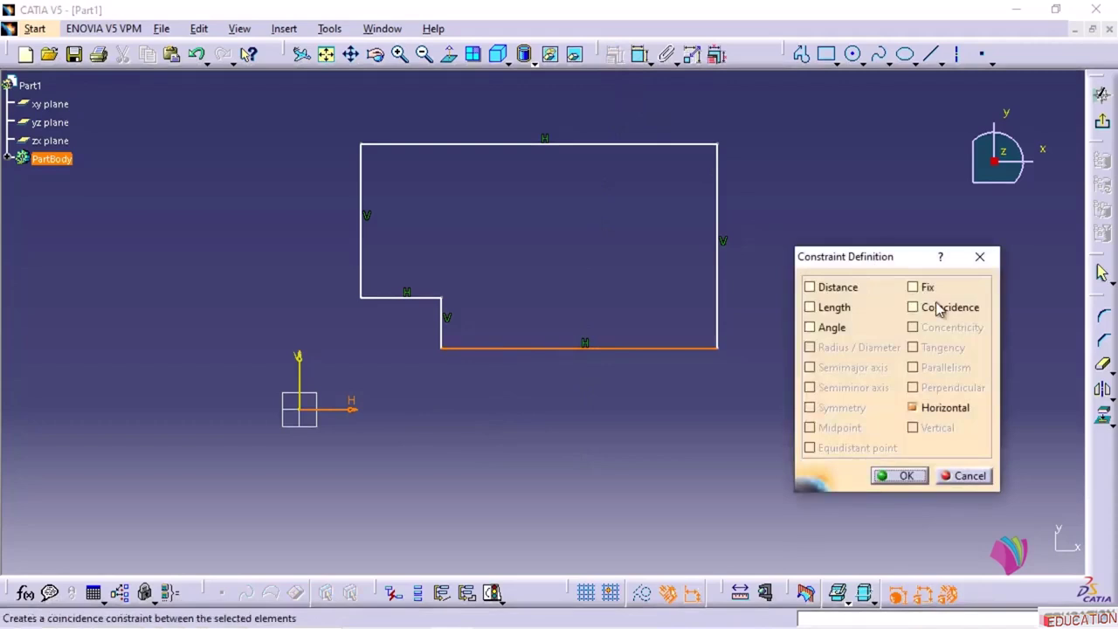
{"action": "left_click", "coordinate": [932, 310]}
{"action": "left_click", "coordinate": [891, 480]}
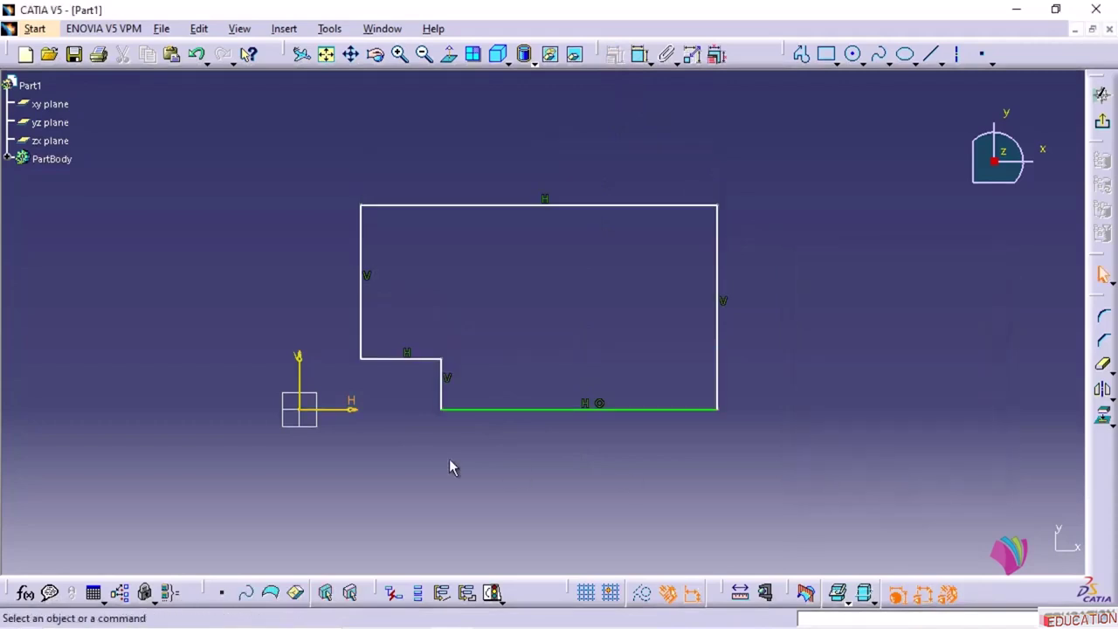
Constrain the profile's left edge to be coincident with the sketch's vertical (V) axis
{"action": "left_click", "coordinate": [363, 316]}
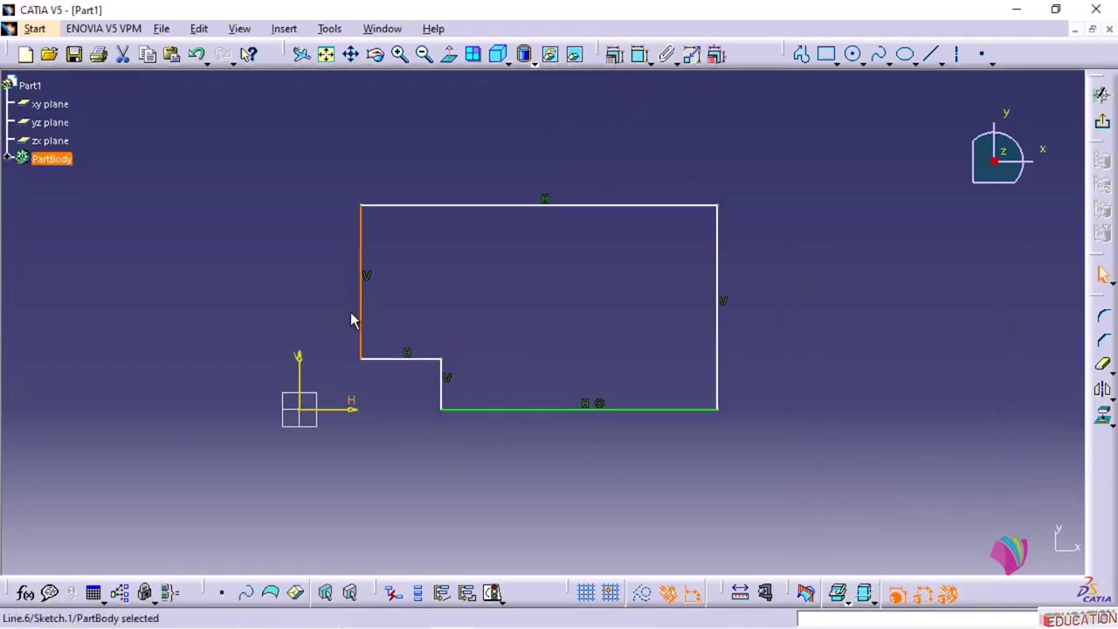
{"action": "left_click", "coordinate": [300, 363], "text": "ctrl"}
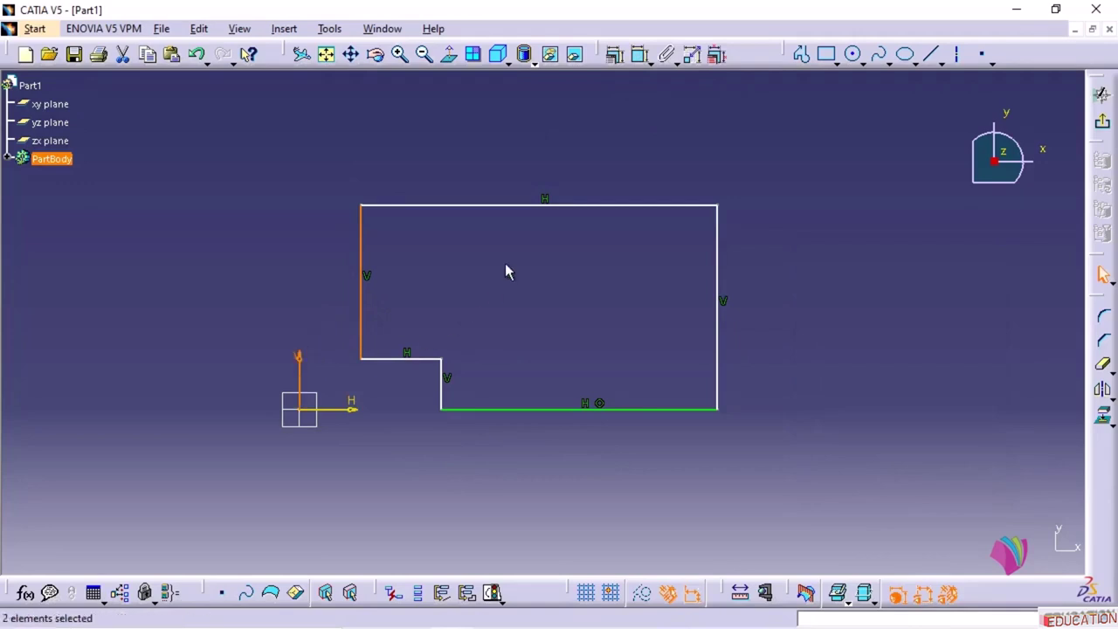
{"action": "left_click", "coordinate": [615, 54]}
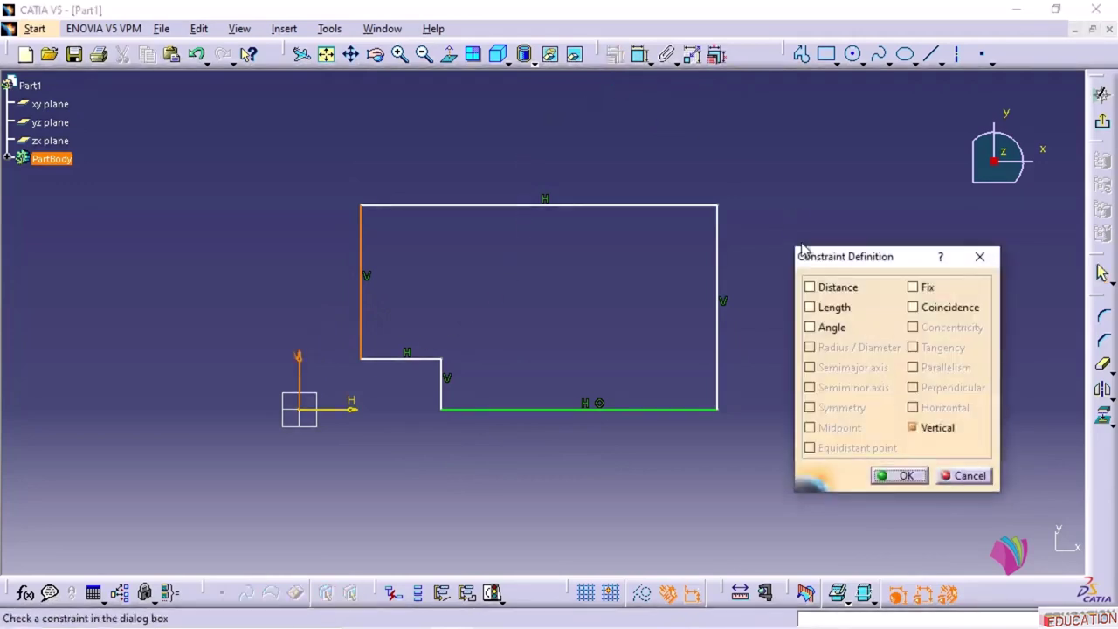
{"action": "left_click", "coordinate": [922, 292]}
{"action": "left_click", "coordinate": [914, 287]}
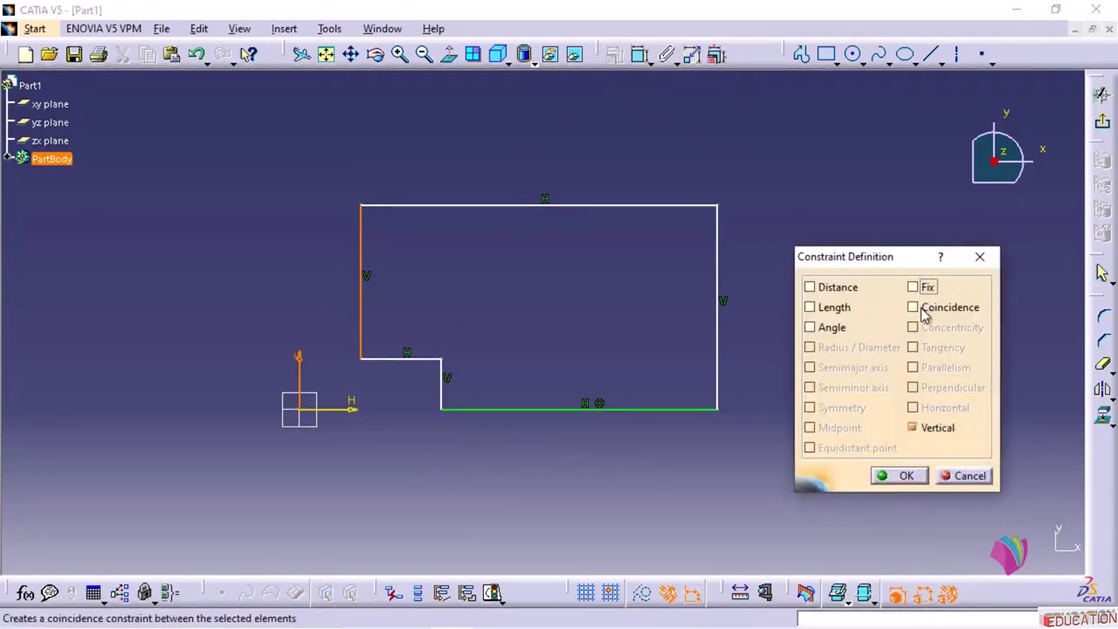
{"action": "left_click", "coordinate": [912, 306]}
{"action": "left_click", "coordinate": [908, 473]}
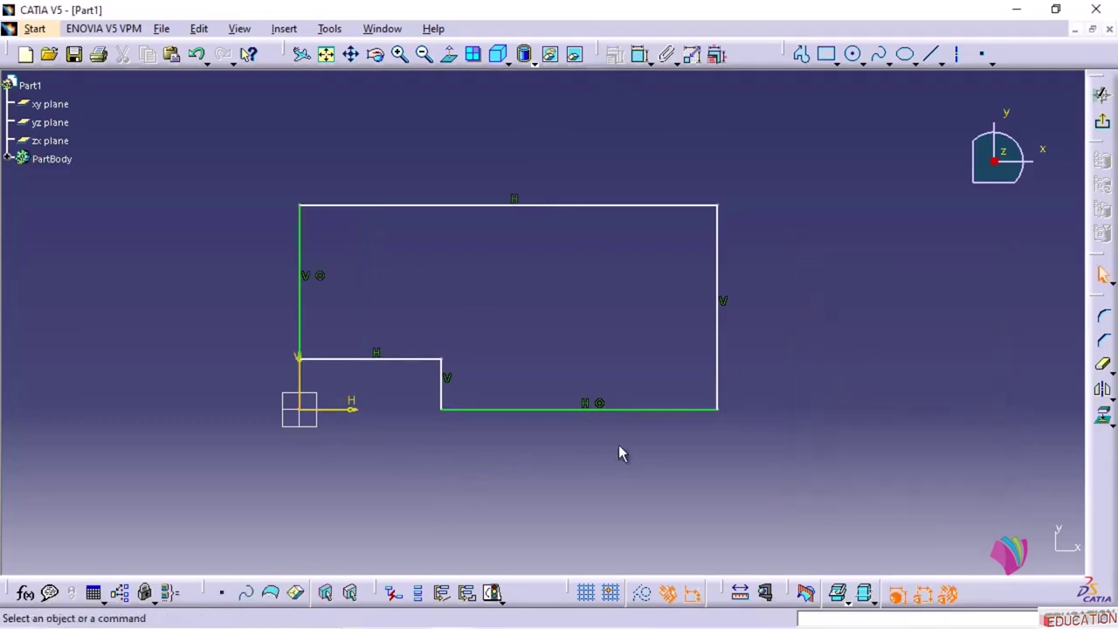
Shift the profile's bottom edge closer to the vertical axis, and dimension the notch's horizontal edge as 25 mm
{"action": "left_click_drag", "start_coordinate": [463, 407], "coordinate": [392, 469]}
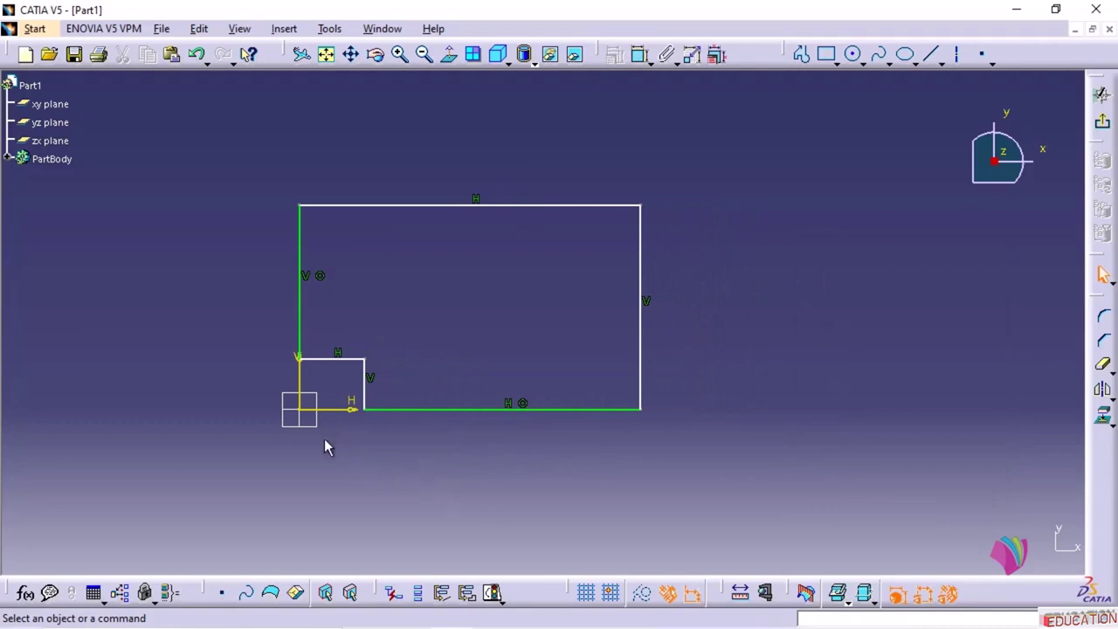
{"action": "left_click", "coordinate": [640, 56]}
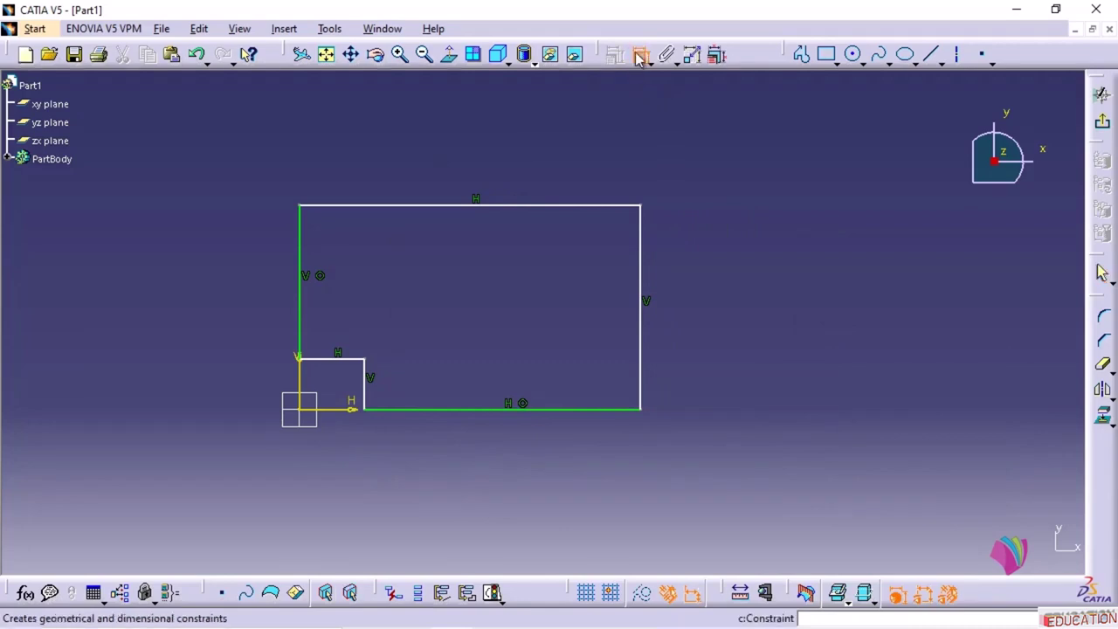
{"action": "left_click", "coordinate": [340, 364]}
{"action": "left_click", "coordinate": [320, 472]}
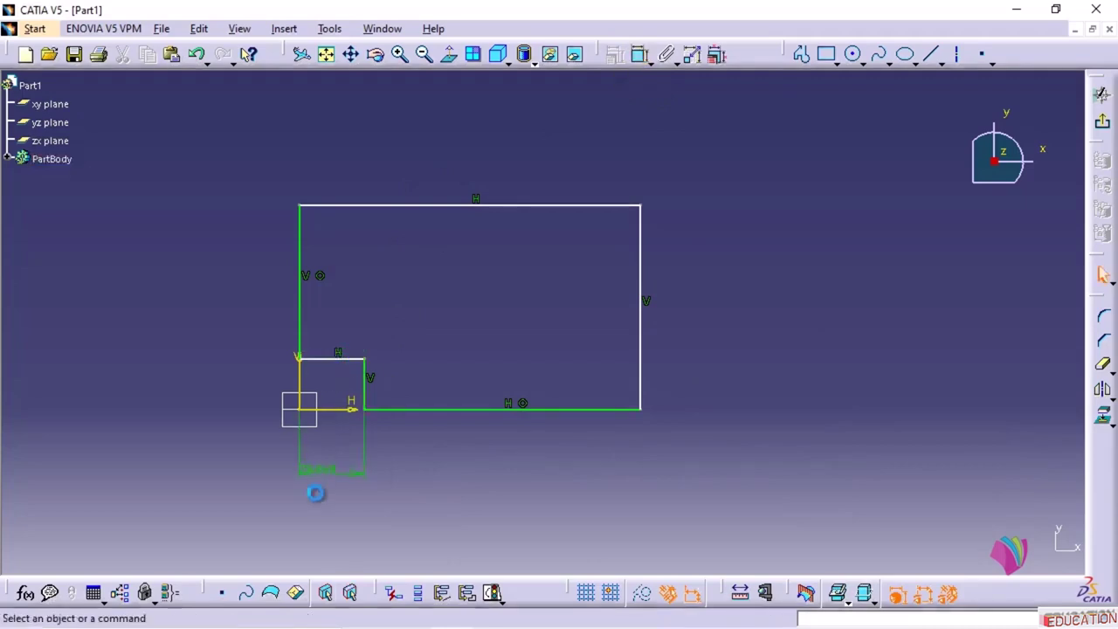
{"action": "double_click", "coordinate": [321, 469]}
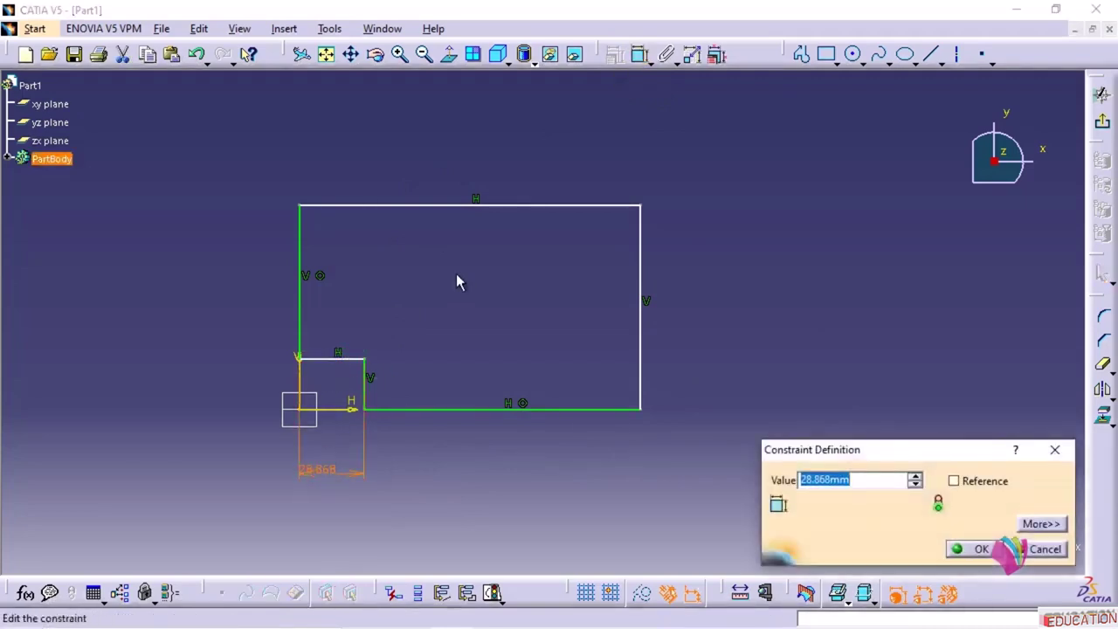
{"action": "type", "text": "25"}
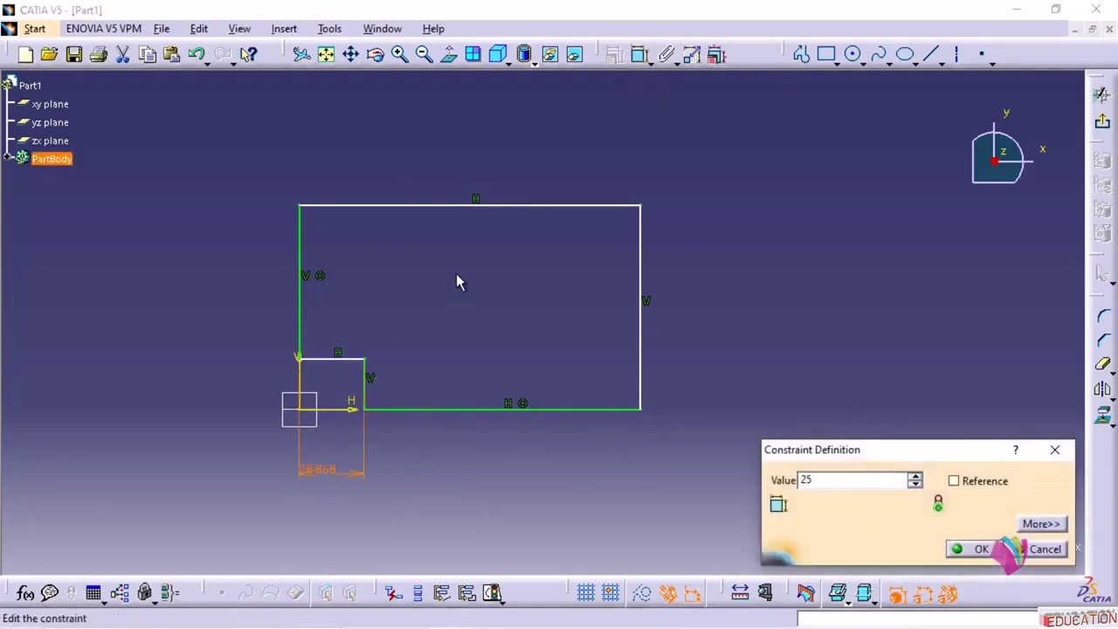
{"action": "key", "text": "Return"}
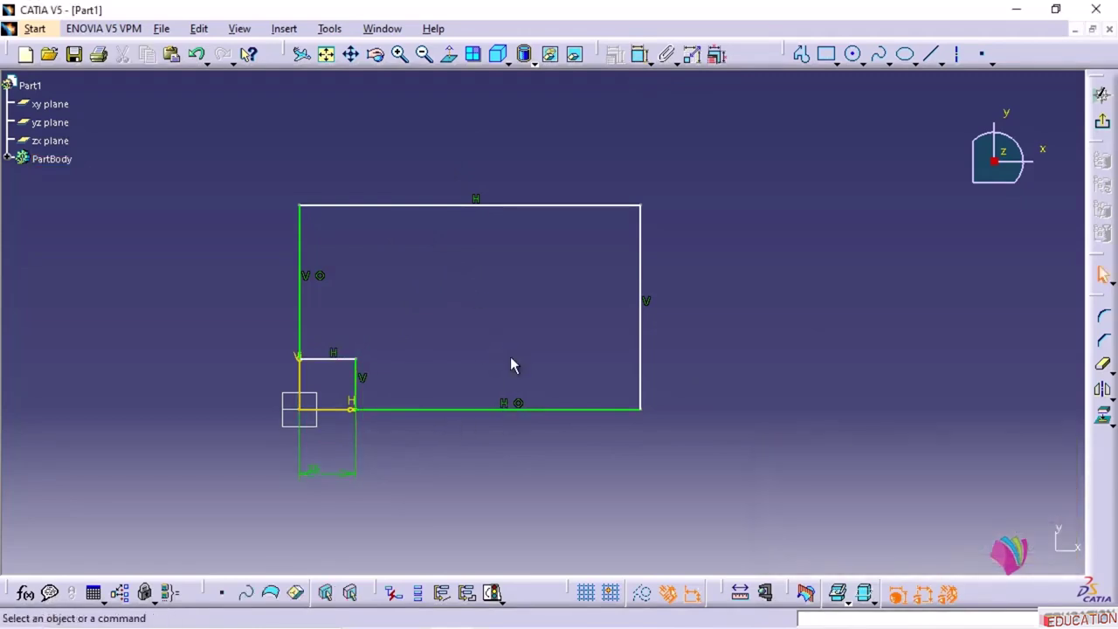
Dimension the notch's vertical edge and set its length to 15 mm
{"action": "left_click", "coordinate": [639, 54]}
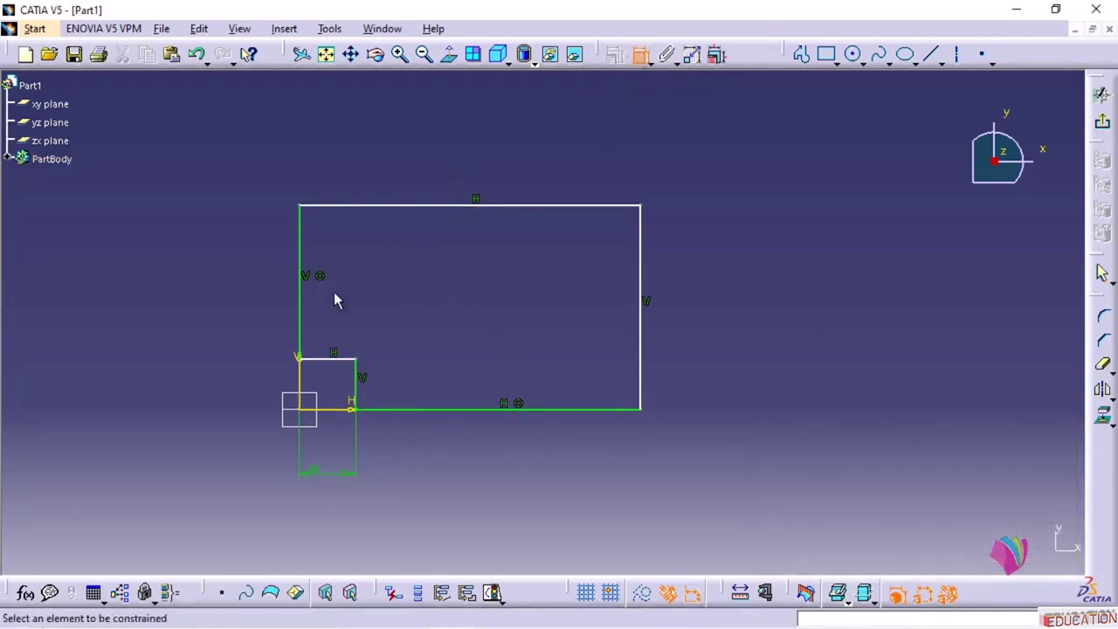
{"action": "left_click", "coordinate": [355, 387]}
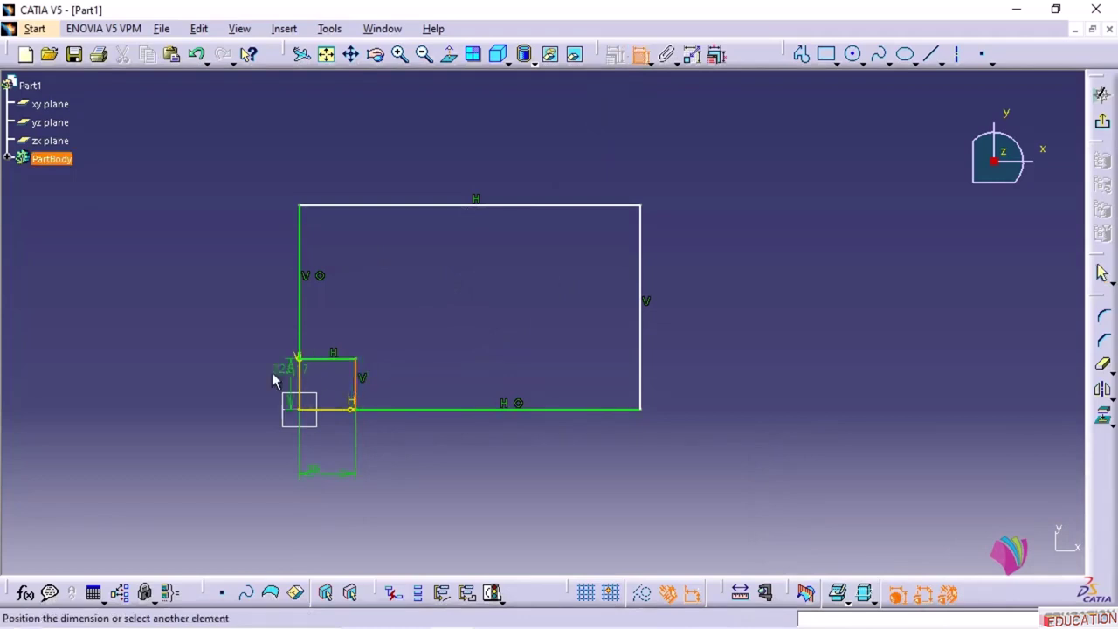
{"action": "left_click", "coordinate": [222, 372]}
{"action": "double_click", "coordinate": [233, 369]}
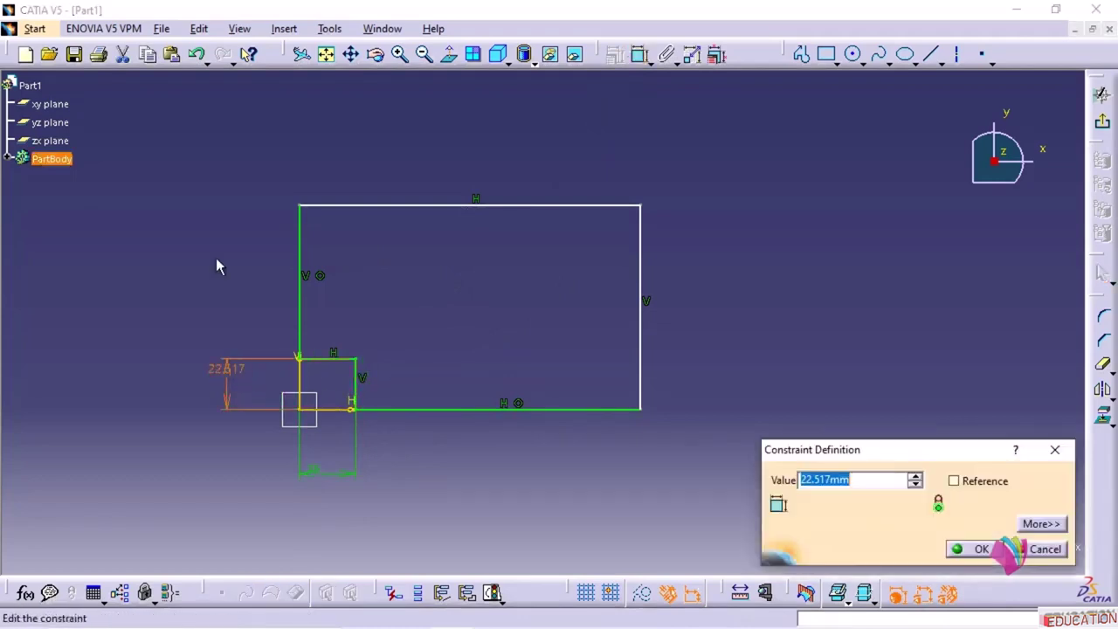
{"action": "type", "text": "15"}
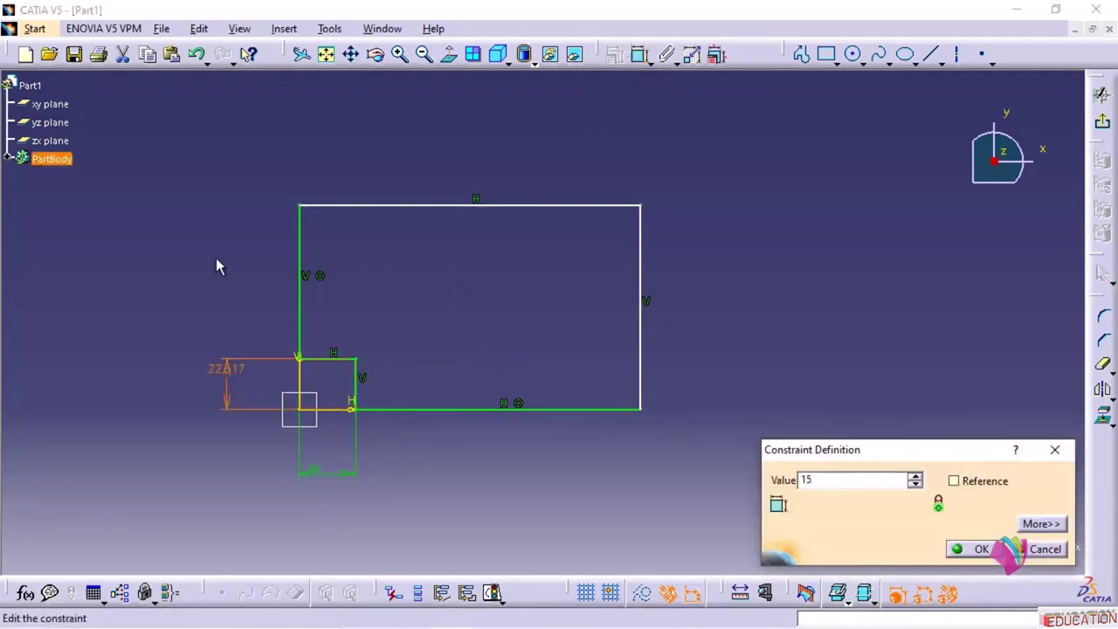
{"action": "key", "text": "Return"}
{"action": "left_click", "coordinate": [386, 323]}
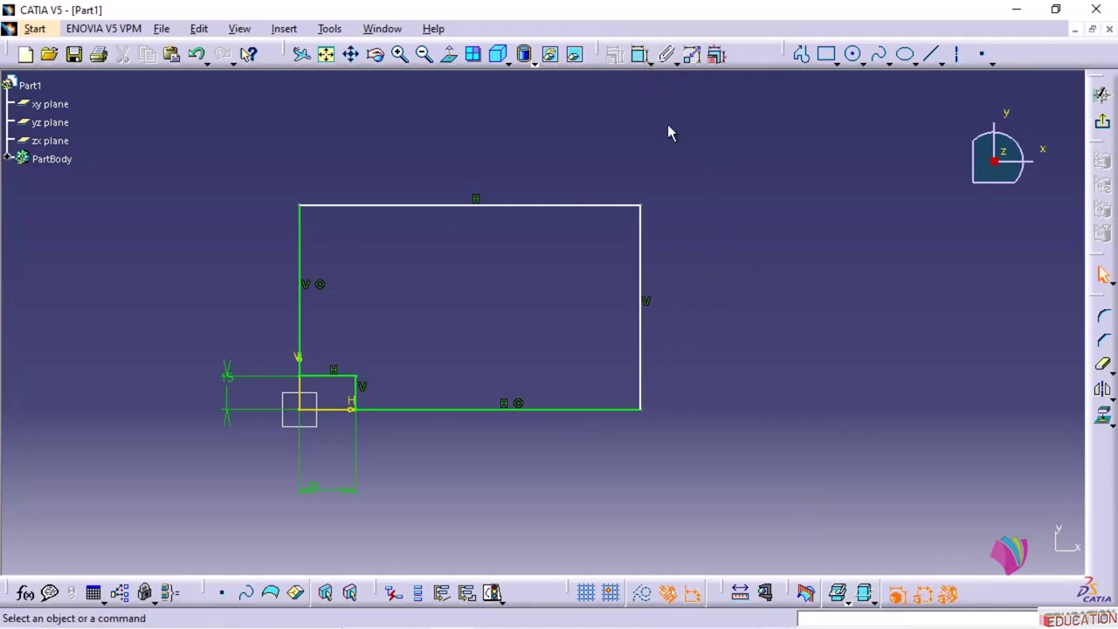
Dimension the profile's right edge and set the overall height to 60 mm
{"action": "left_click", "coordinate": [641, 55]}
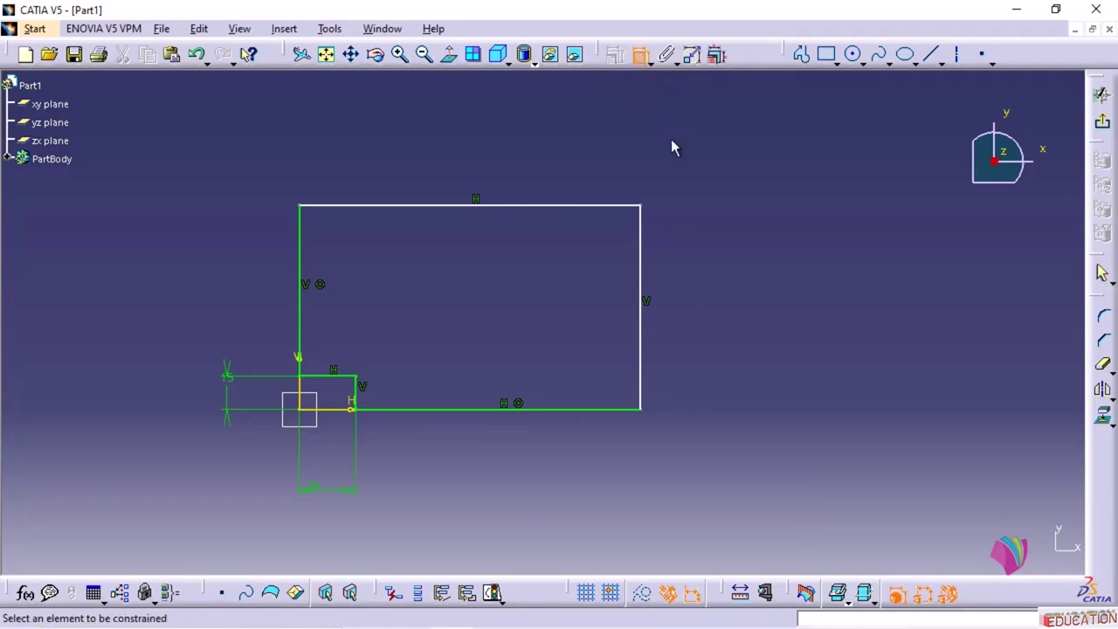
{"action": "left_click", "coordinate": [641, 281]}
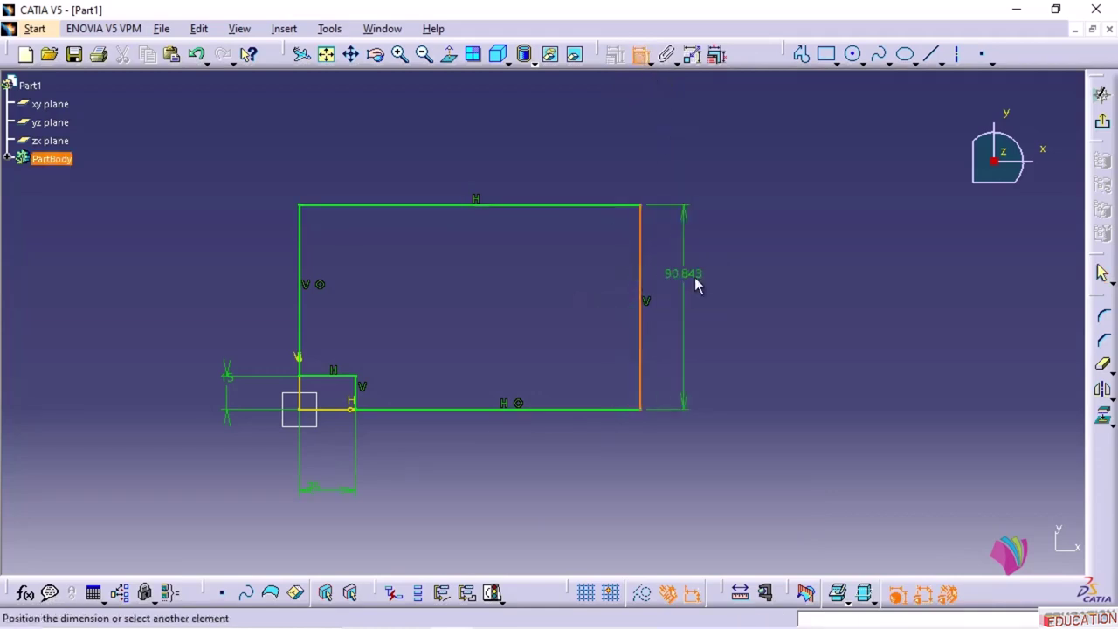
{"action": "left_click", "coordinate": [712, 277]}
{"action": "double_click", "coordinate": [710, 275]}
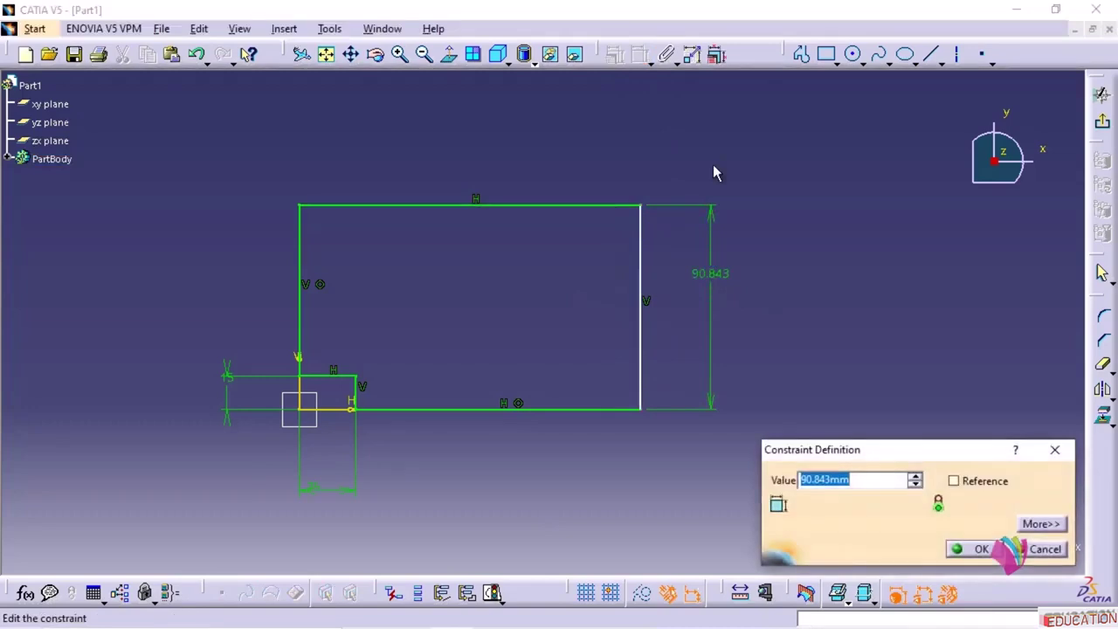
{"action": "type", "text": "60"}
{"action": "key", "text": "Return"}
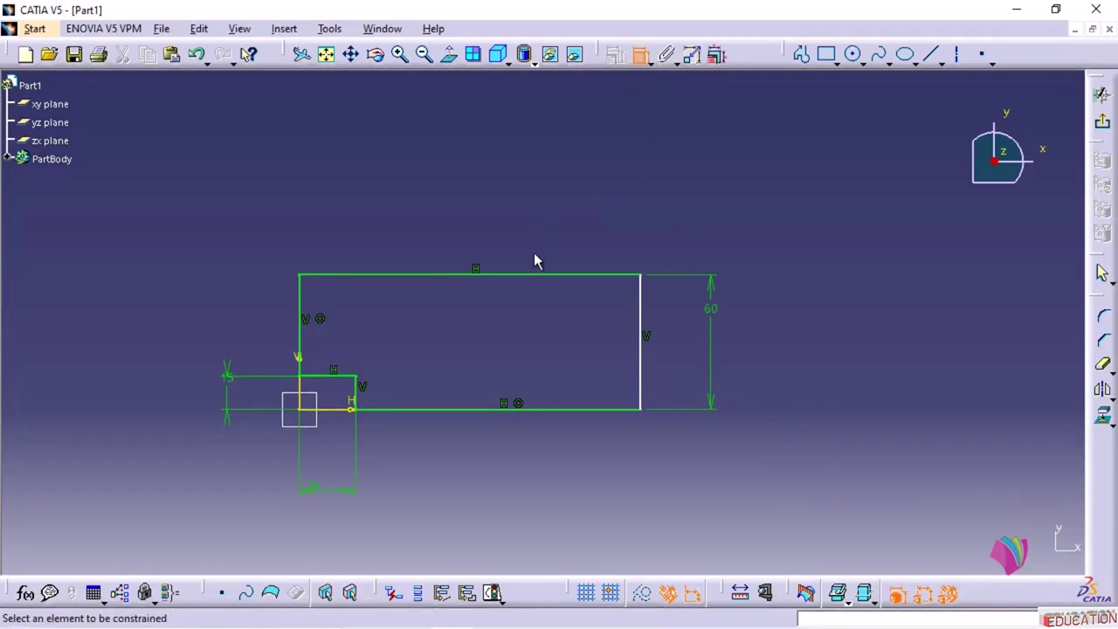
Dimension the profile's top edge and set the overall width to 100 mm
{"action": "left_click", "coordinate": [536, 276]}
{"action": "left_click", "coordinate": [519, 202]}
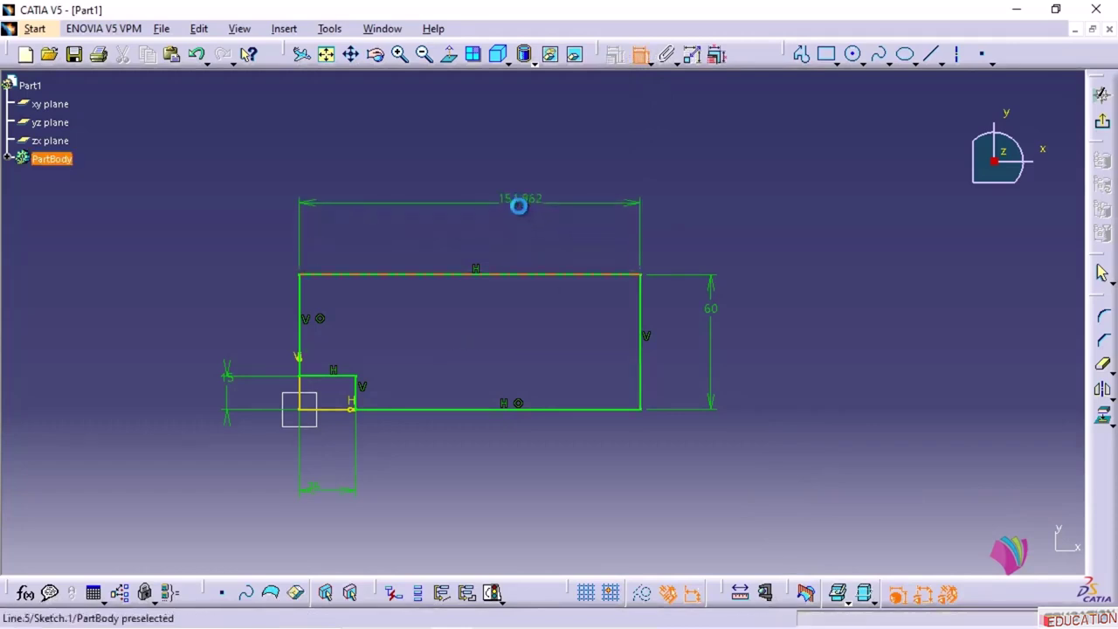
{"action": "double_click", "coordinate": [519, 200]}
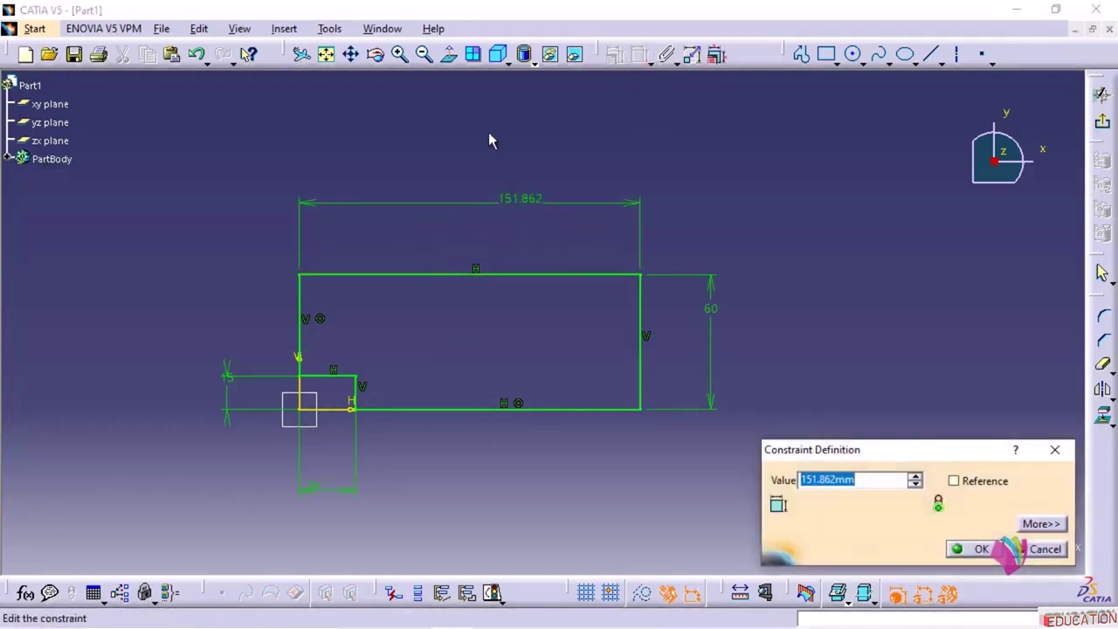
{"action": "type", "text": "100"}
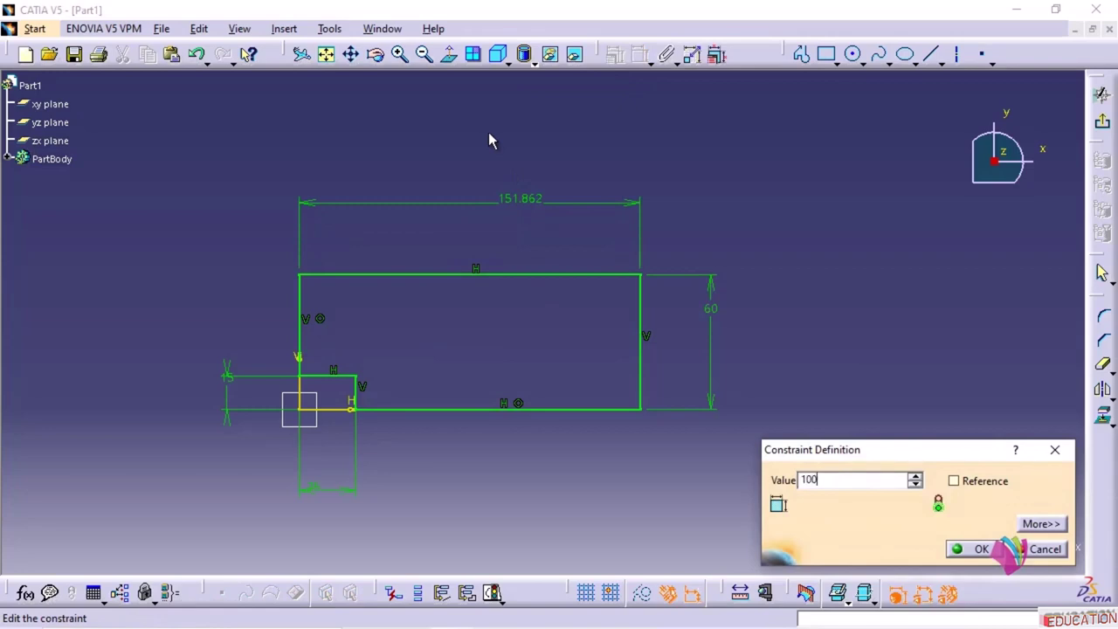
{"action": "key", "text": "Return"}
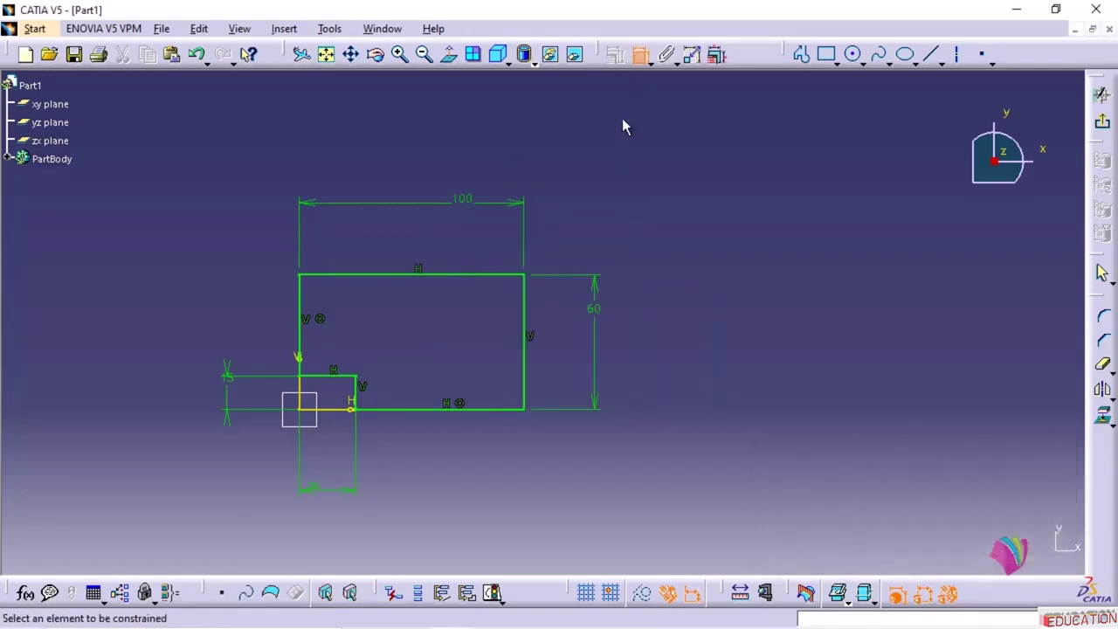
{"action": "key", "text": "Escape"}
{"action": "mouse_move", "coordinate": [489, 332]}
{"action": "middle_mouse_down"}
{"action": "mouse_move", "coordinate": [602, 235]}
{"action": "mouse_move", "coordinate": [596, 304]}
{"action": "middle_mouse_up"}
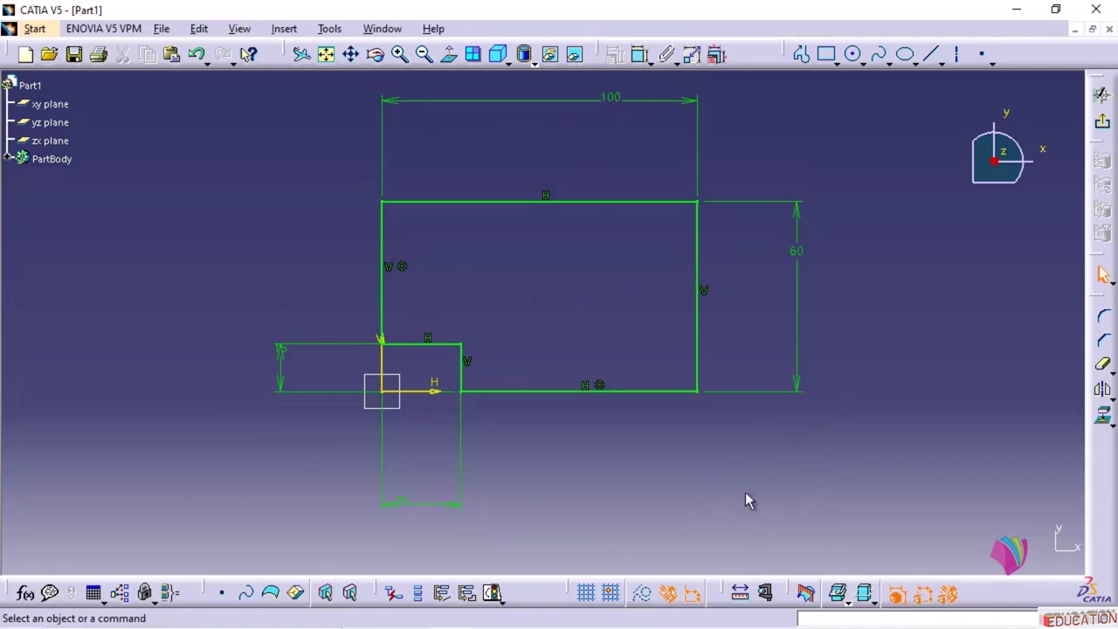
Switch to SOLIDWORKS and show the Front Plane and Right Plane in the notched profile sketch
{"action": "mouse_move", "coordinate": [541, 624]}
{"action": "left_click", "coordinate": [513, 610]}
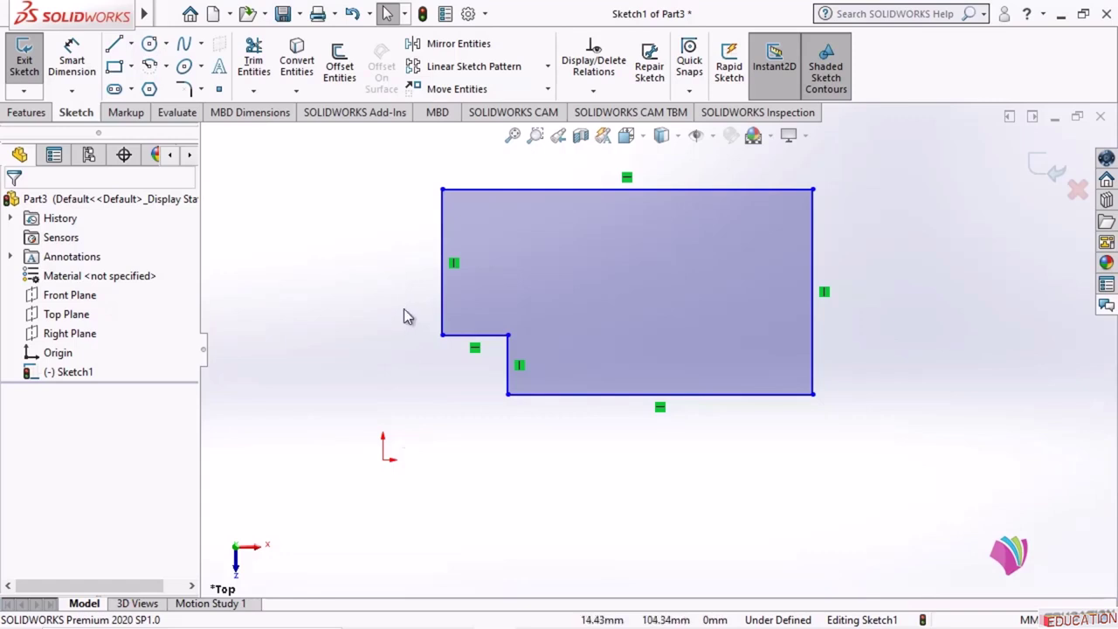
{"action": "left_click", "coordinate": [66, 295]}
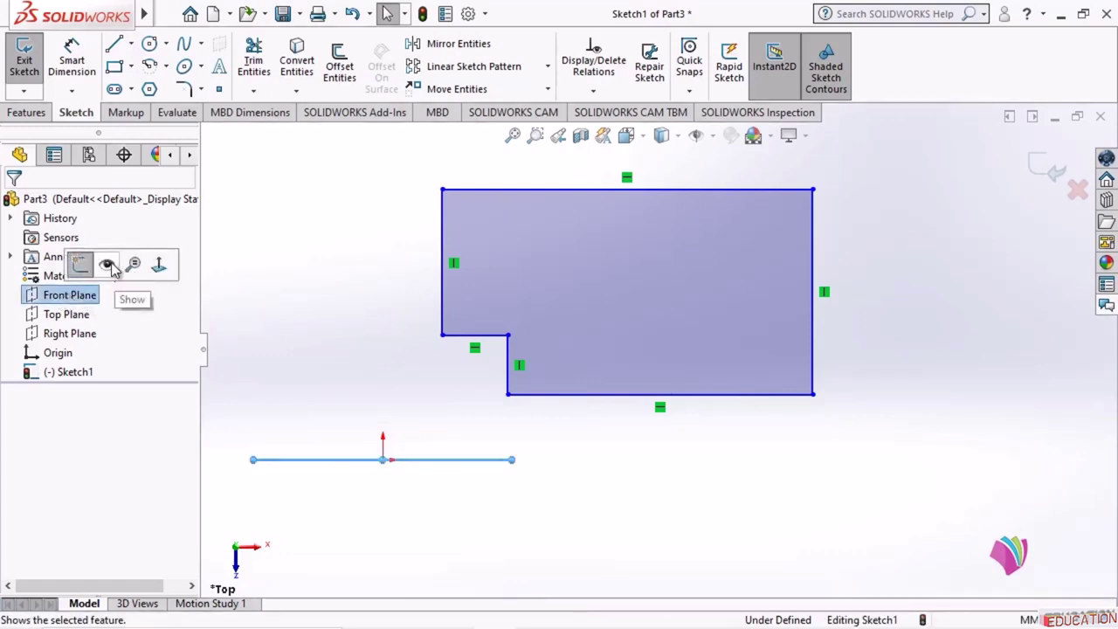
{"action": "left_click", "coordinate": [81, 336]}
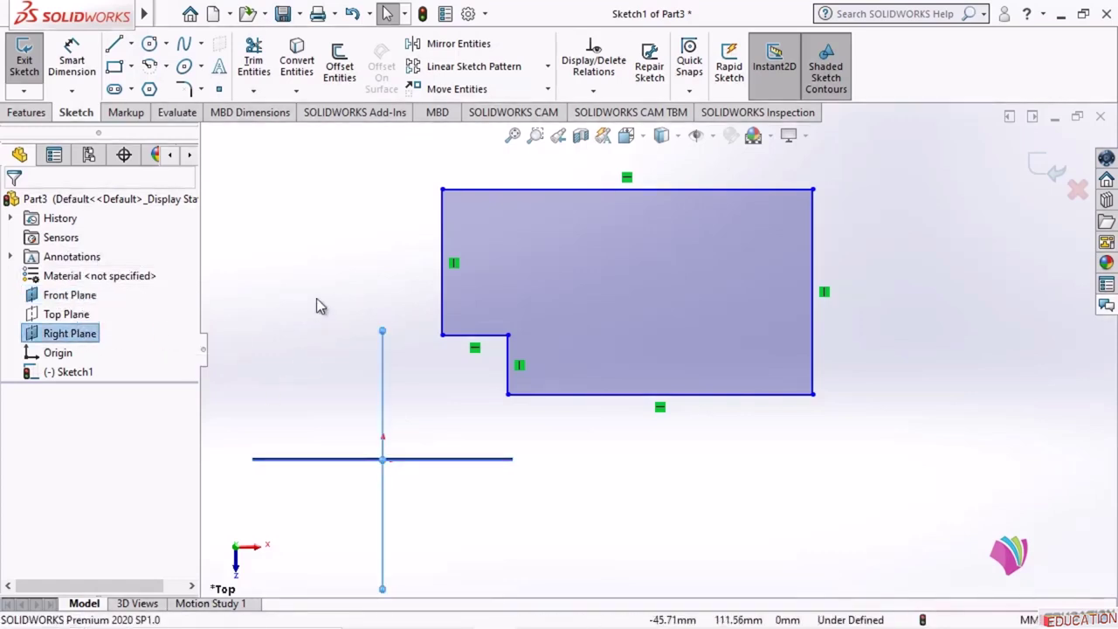
{"action": "left_click", "coordinate": [312, 325]}
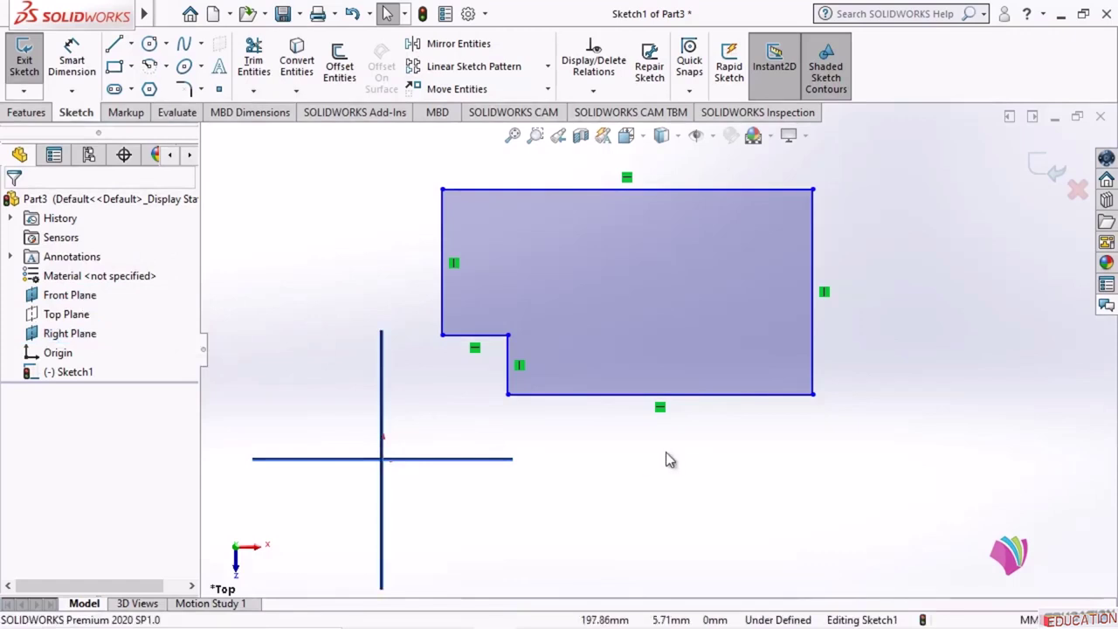
Make the profile's bottom edge collinear with the Front Plane
{"action": "left_click", "coordinate": [590, 394]}
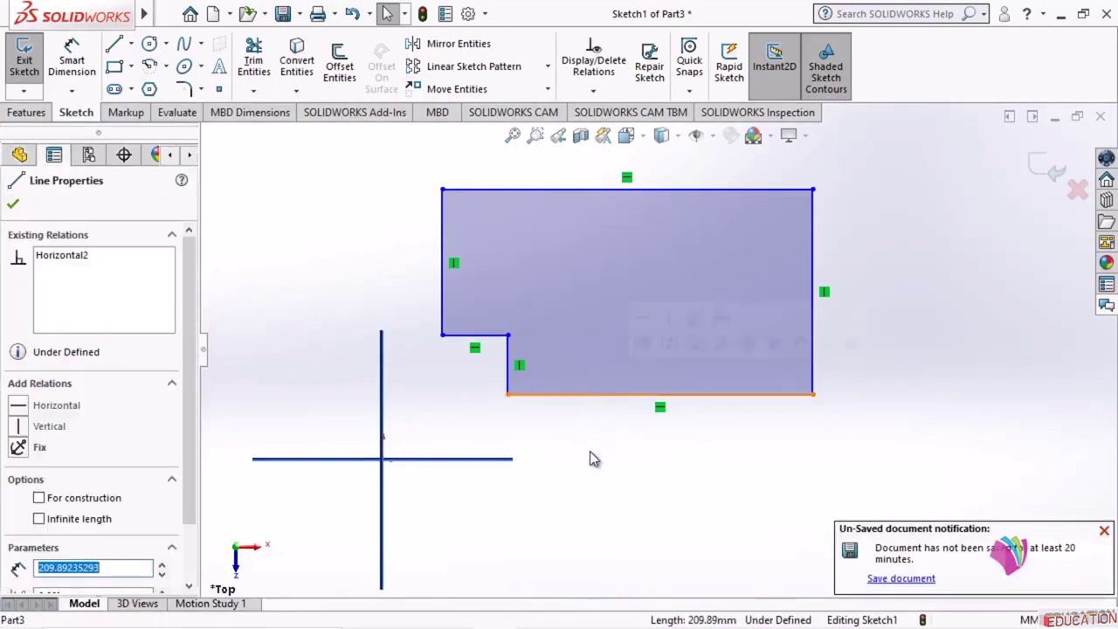
{"action": "left_click", "coordinate": [454, 460], "text": "ctrl"}
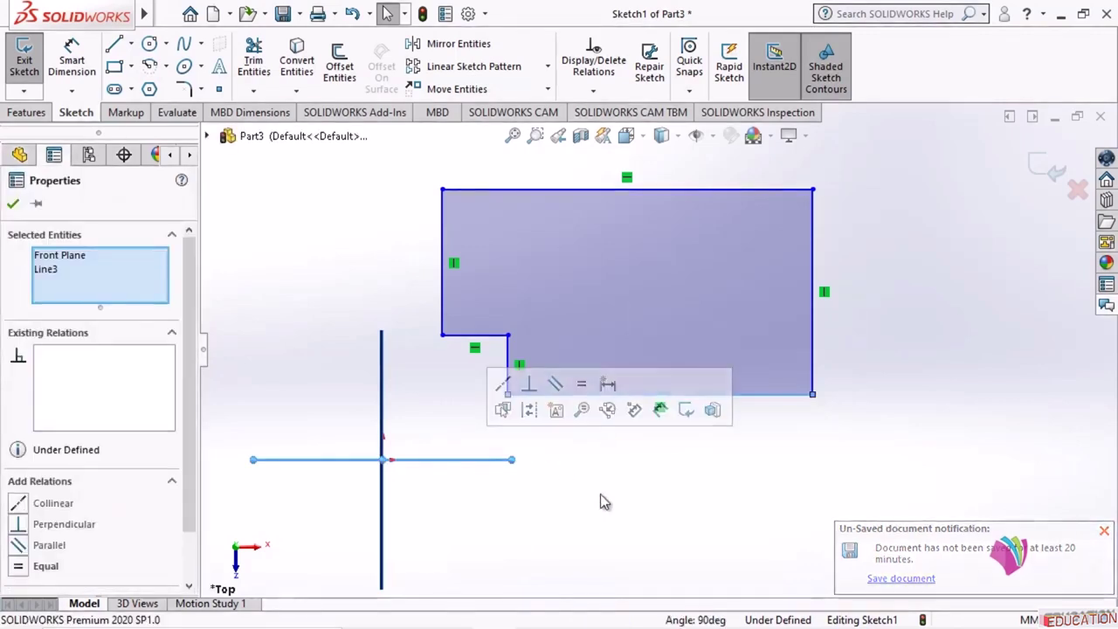
{"action": "left_click", "coordinate": [18, 504]}
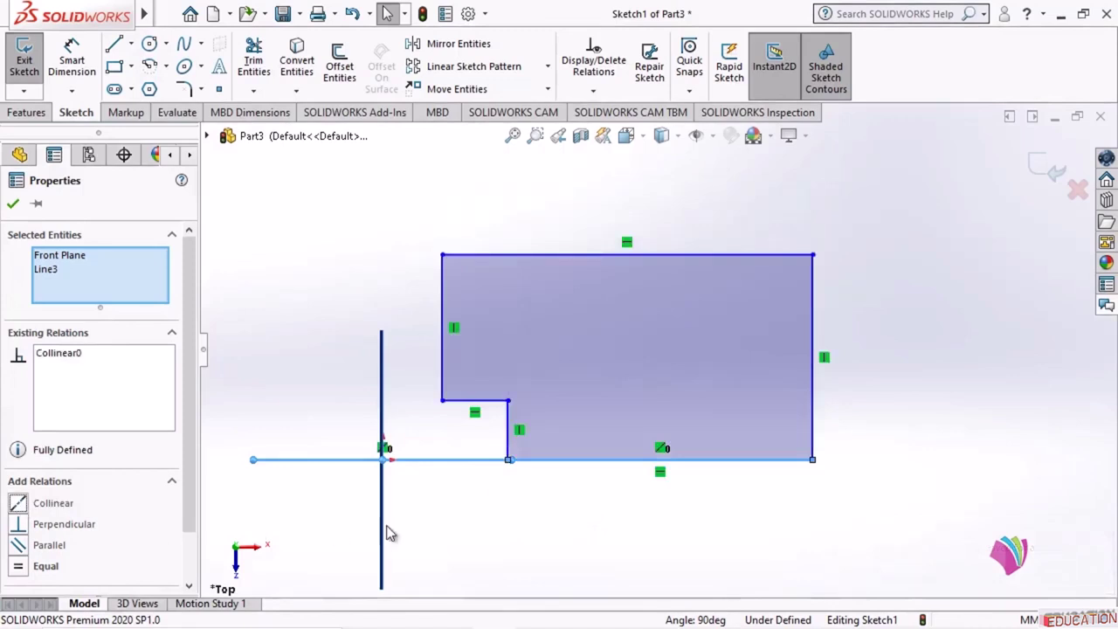
{"action": "left_click", "coordinate": [13, 204]}
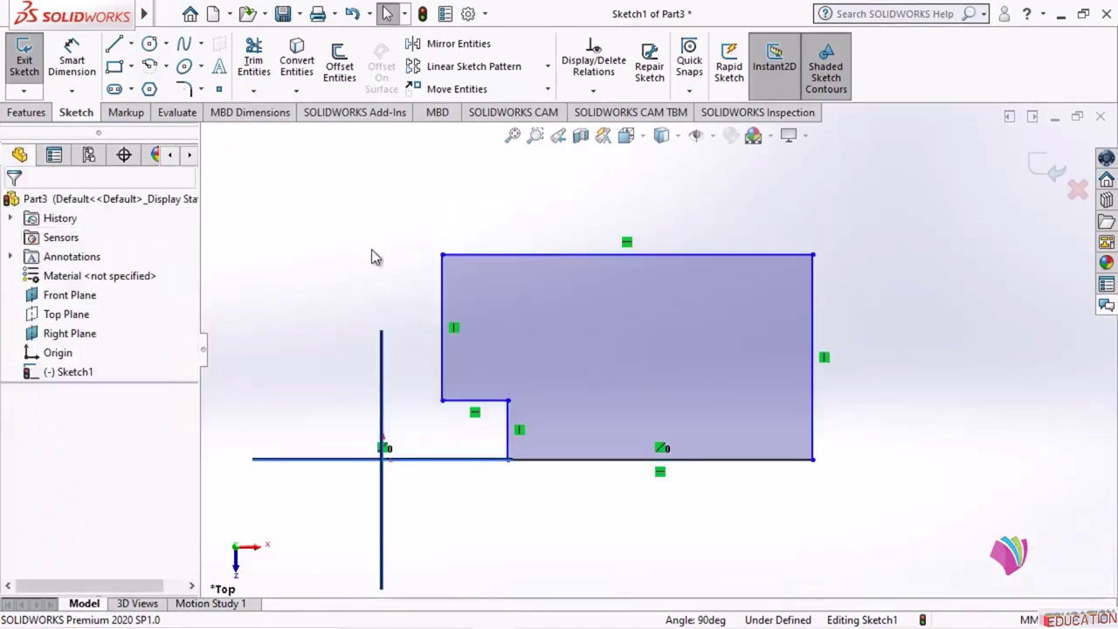
Make the profile's left vertical edge collinear with the Right Plane
{"action": "left_click", "coordinate": [441, 314]}
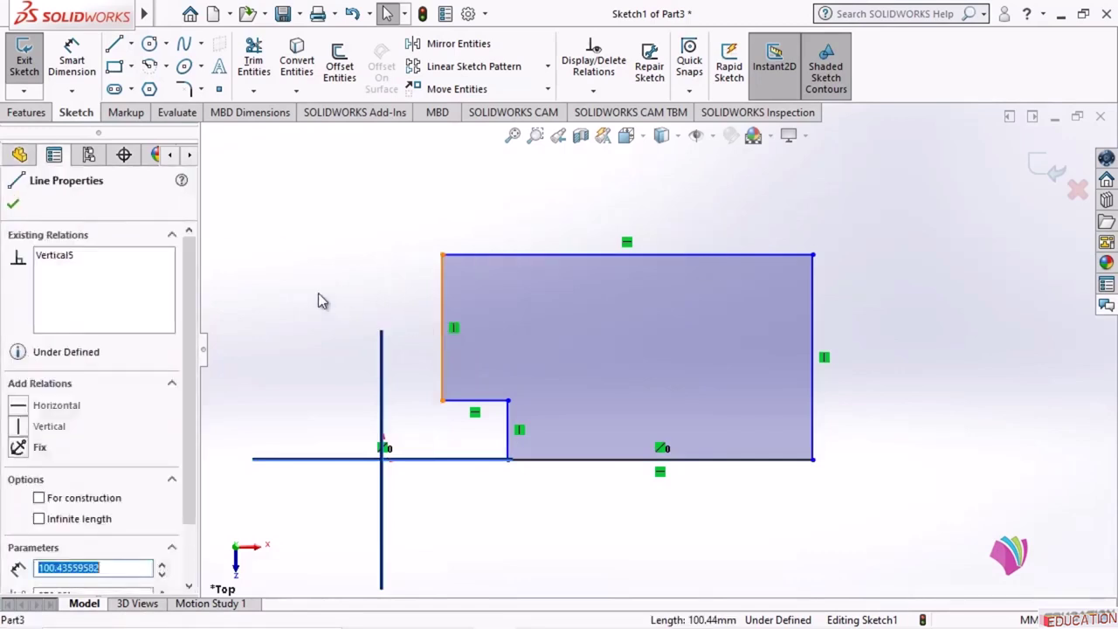
{"action": "left_click", "coordinate": [381, 359]}
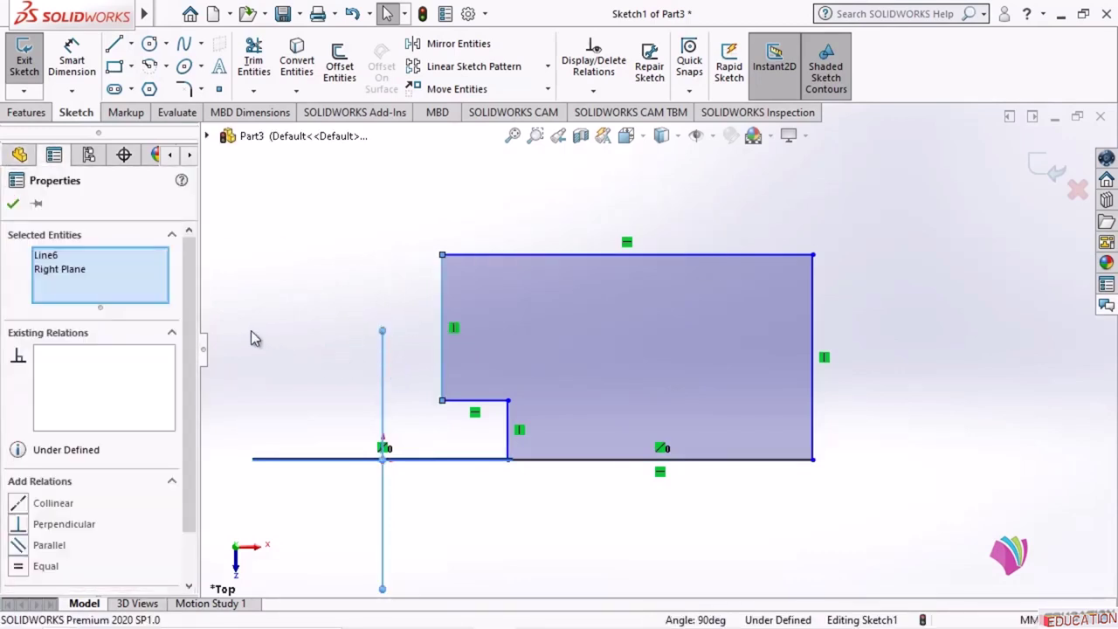
{"action": "left_click", "coordinate": [18, 504]}
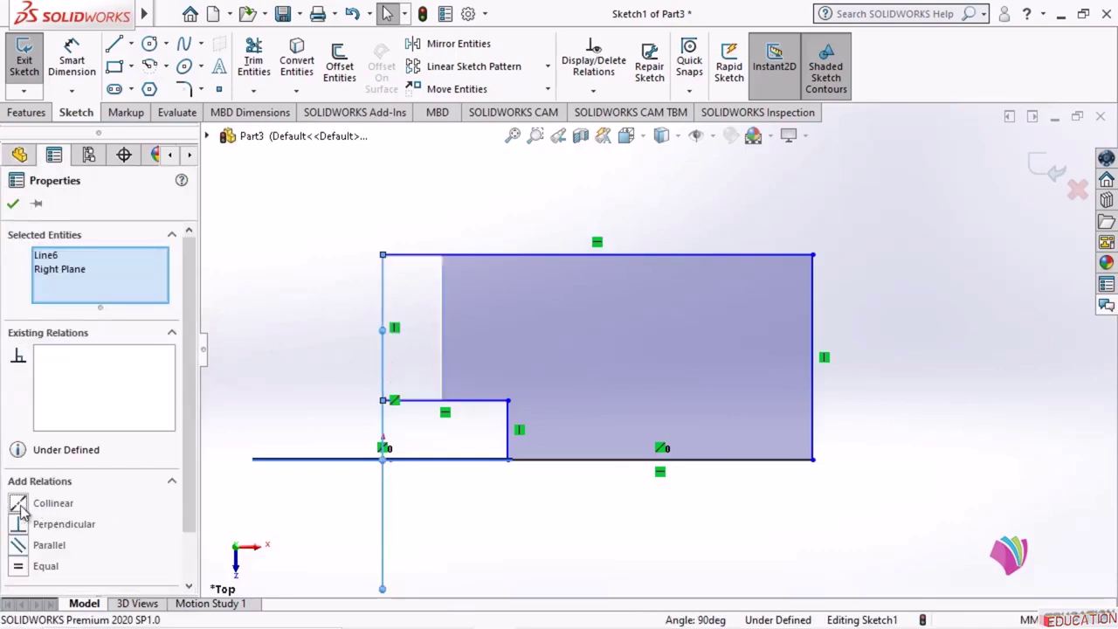
{"action": "left_click", "coordinate": [274, 266]}
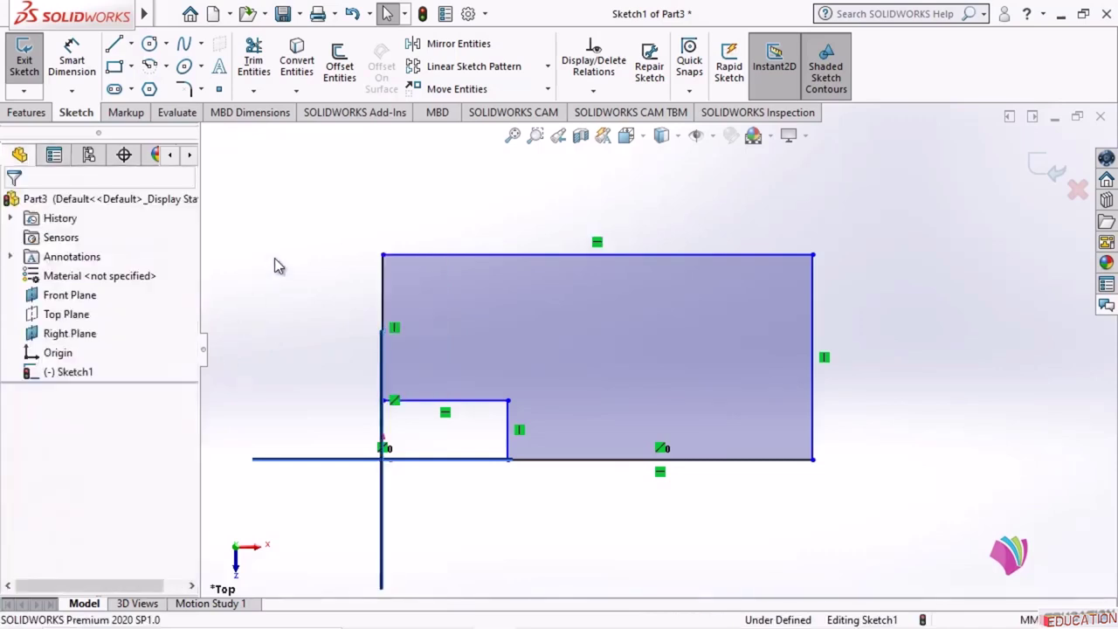
Hide the Front Plane and the Right Plane
{"action": "left_click", "coordinate": [70, 294]}
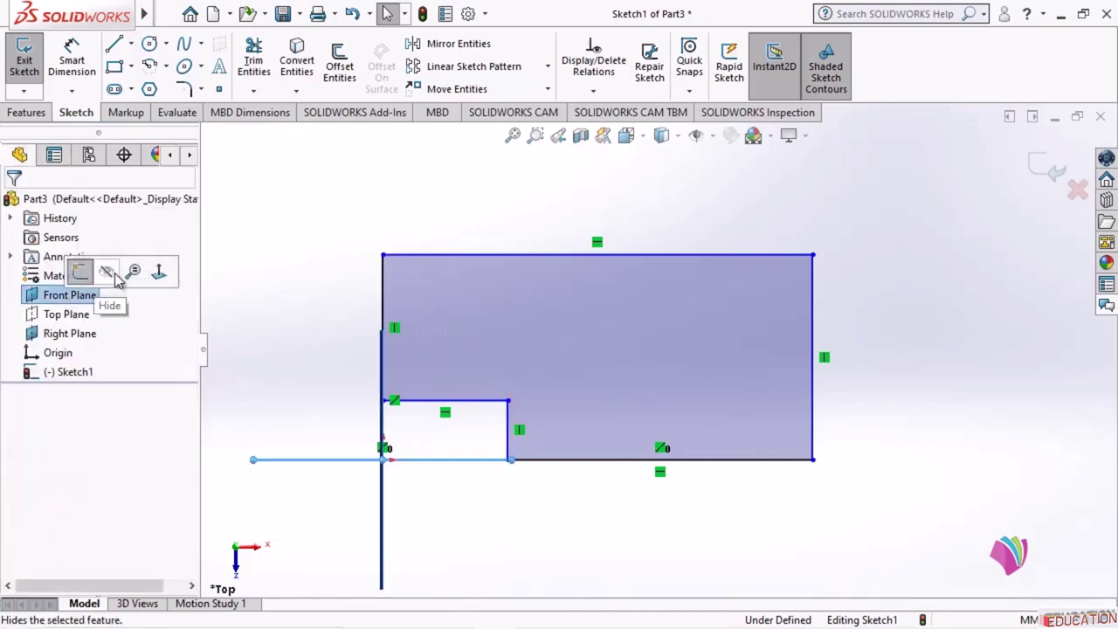
{"action": "left_click", "coordinate": [79, 333]}
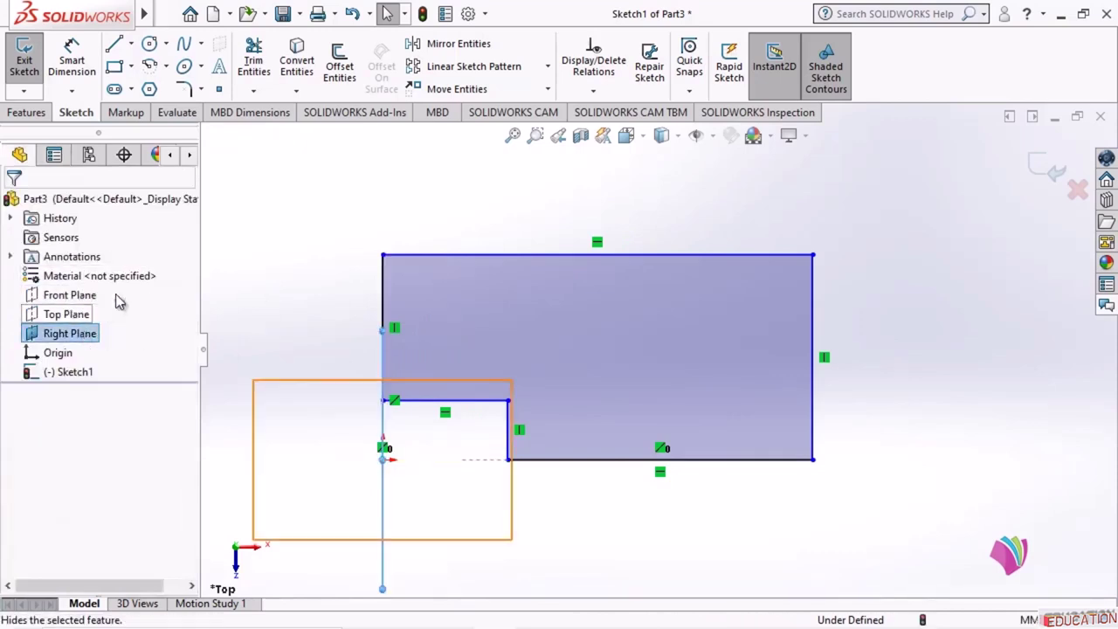
{"action": "left_click", "coordinate": [280, 257]}
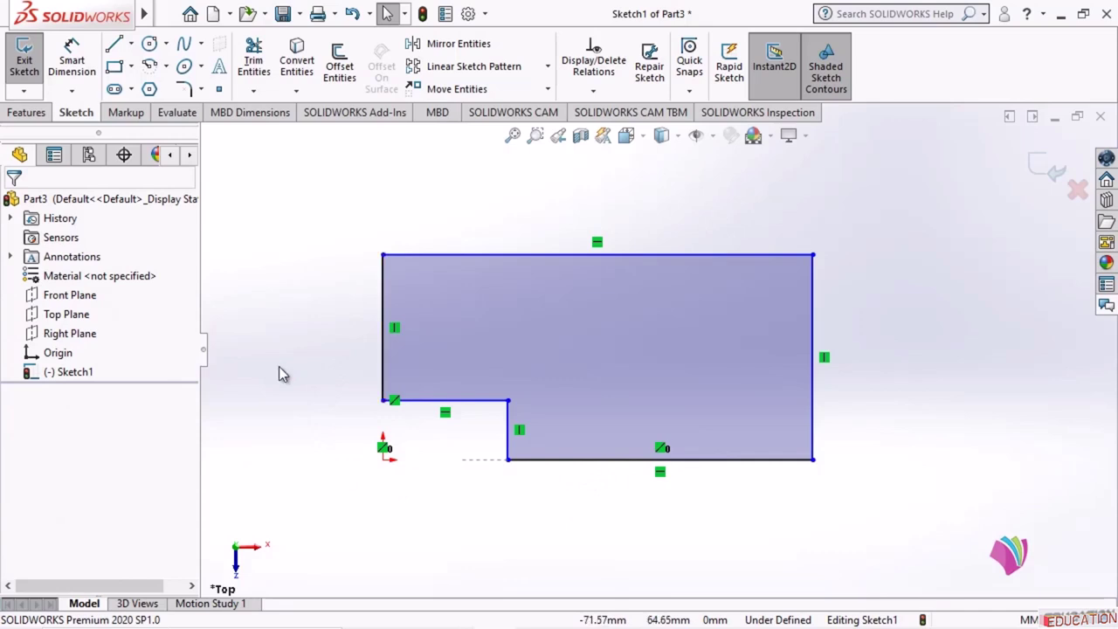
Dimension the notch's horizontal edge with Smart Dimension and set its length to 25 mm
{"action": "left_click", "coordinate": [73, 50]}
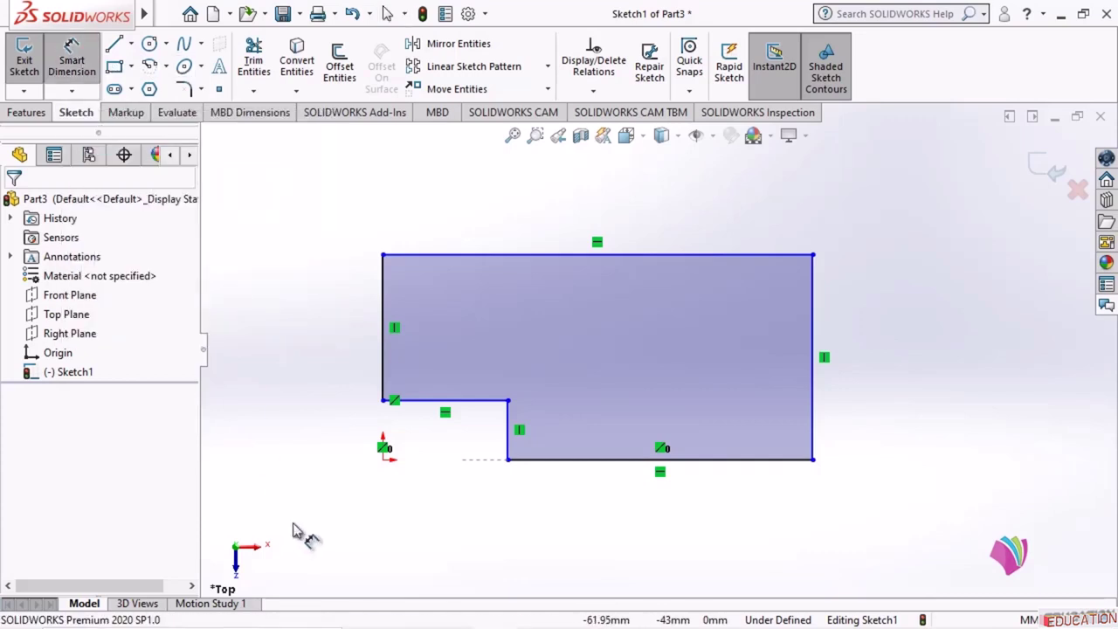
{"action": "left_click", "coordinate": [477, 402]}
{"action": "left_click", "coordinate": [472, 514]}
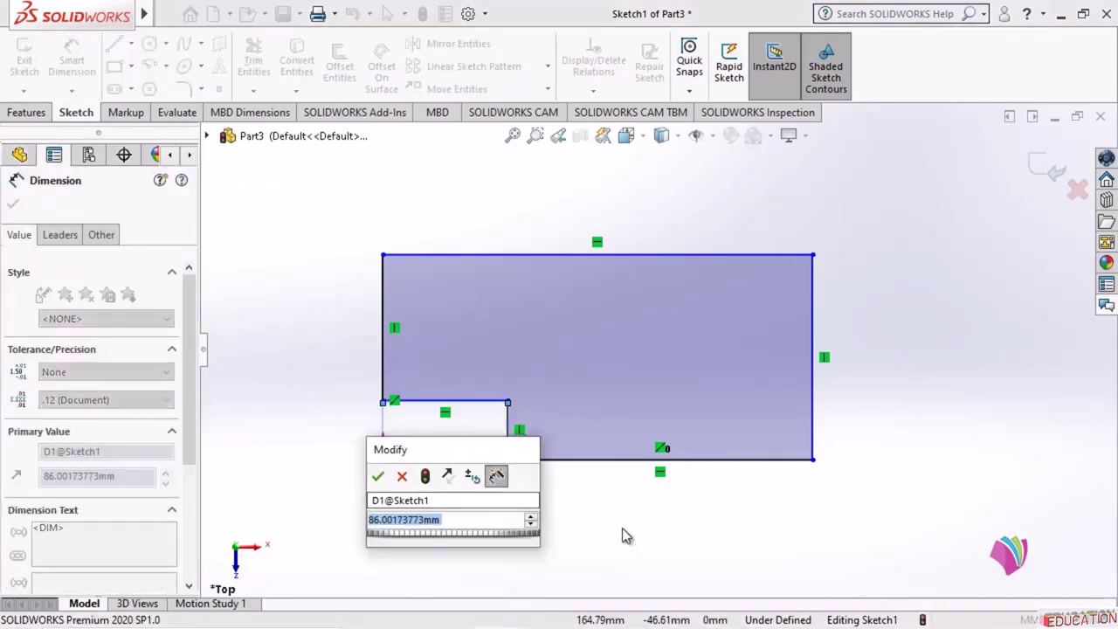
{"action": "type", "text": "25"}
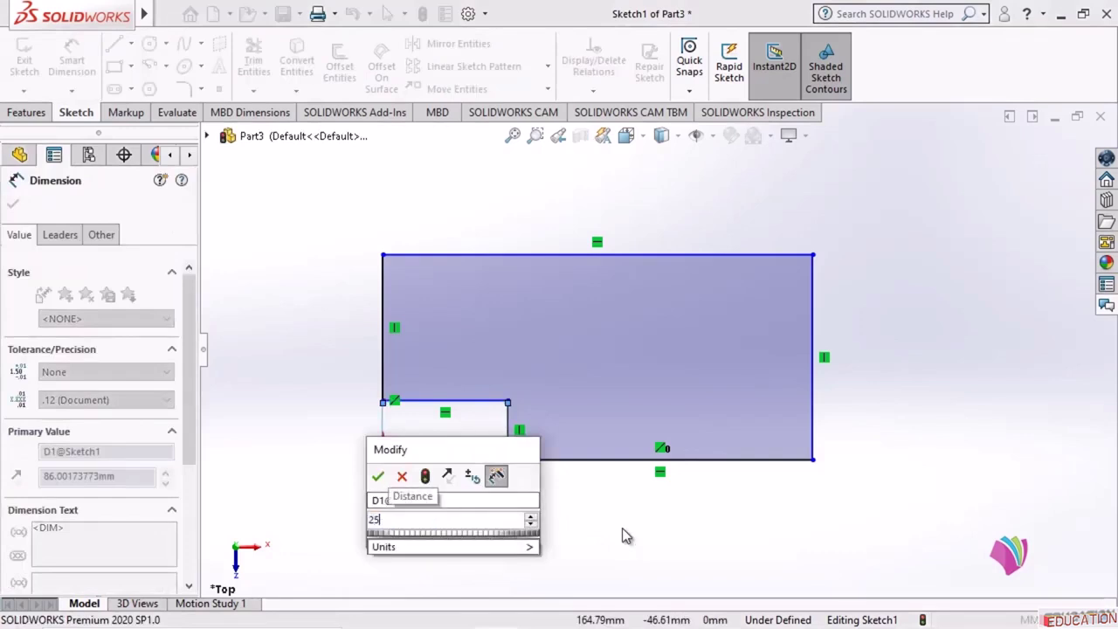
{"action": "key", "text": "Return"}
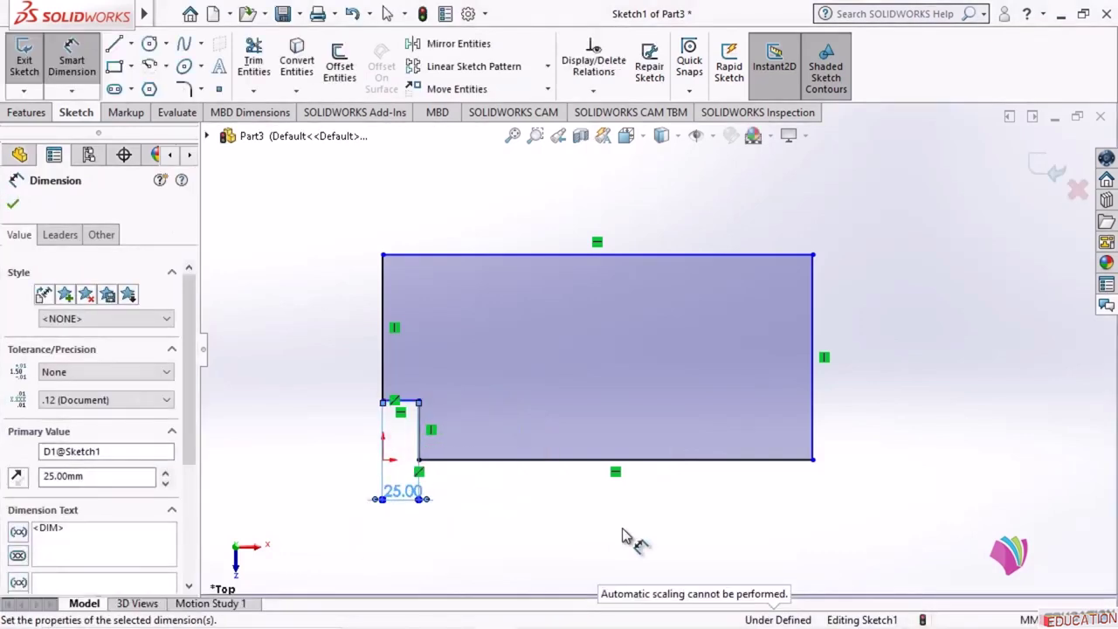
Dimension the notch's vertical edge and set its length to 15 mm
{"action": "left_click", "coordinate": [419, 441]}
{"action": "left_click", "coordinate": [336, 437]}
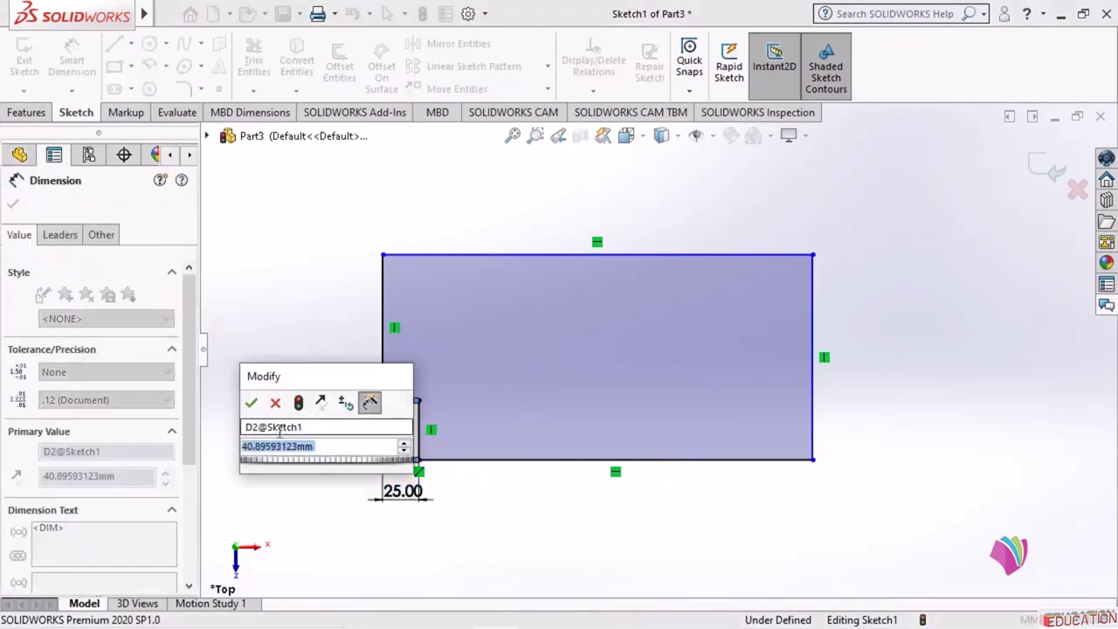
{"action": "type", "text": "15"}
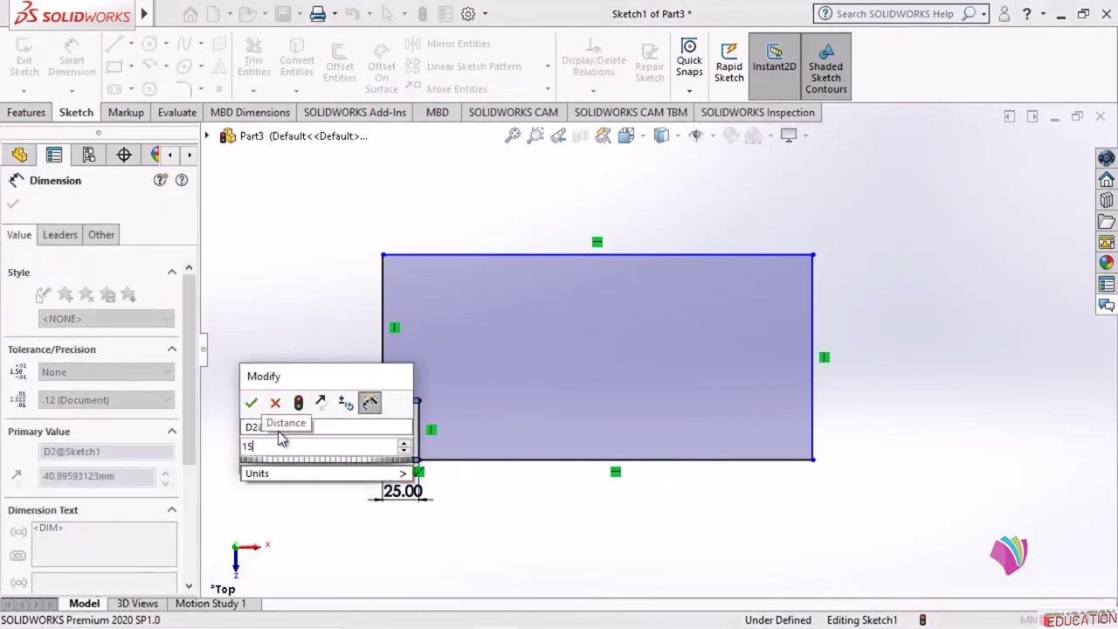
{"action": "key", "text": "Return"}
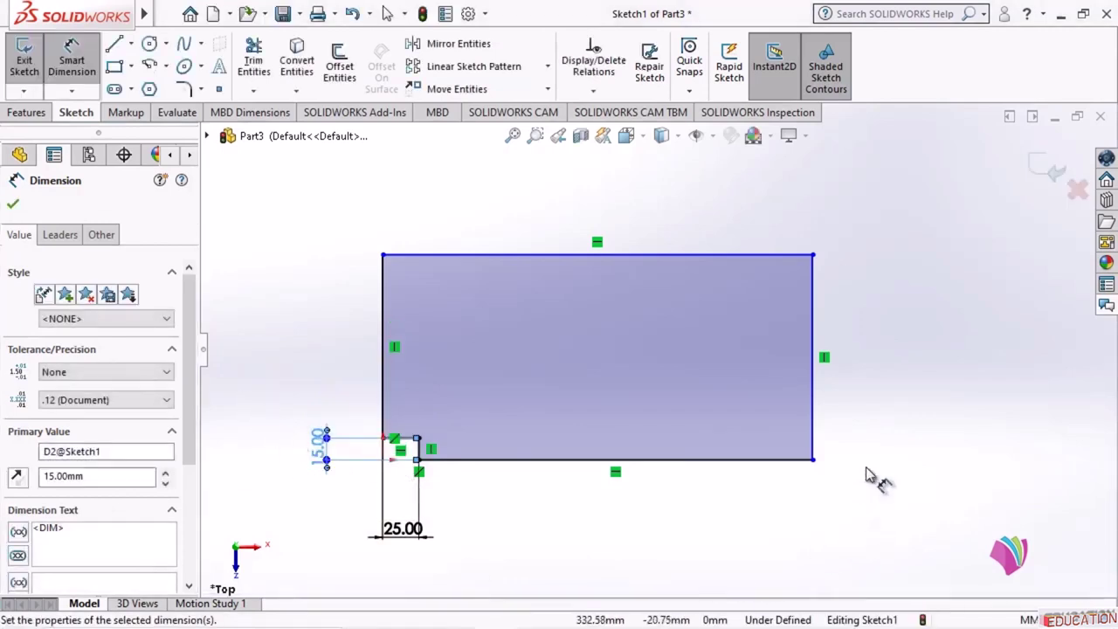
Dimension the profile's right edge and set the overall height to 60 mm
{"action": "left_click", "coordinate": [812, 393]}
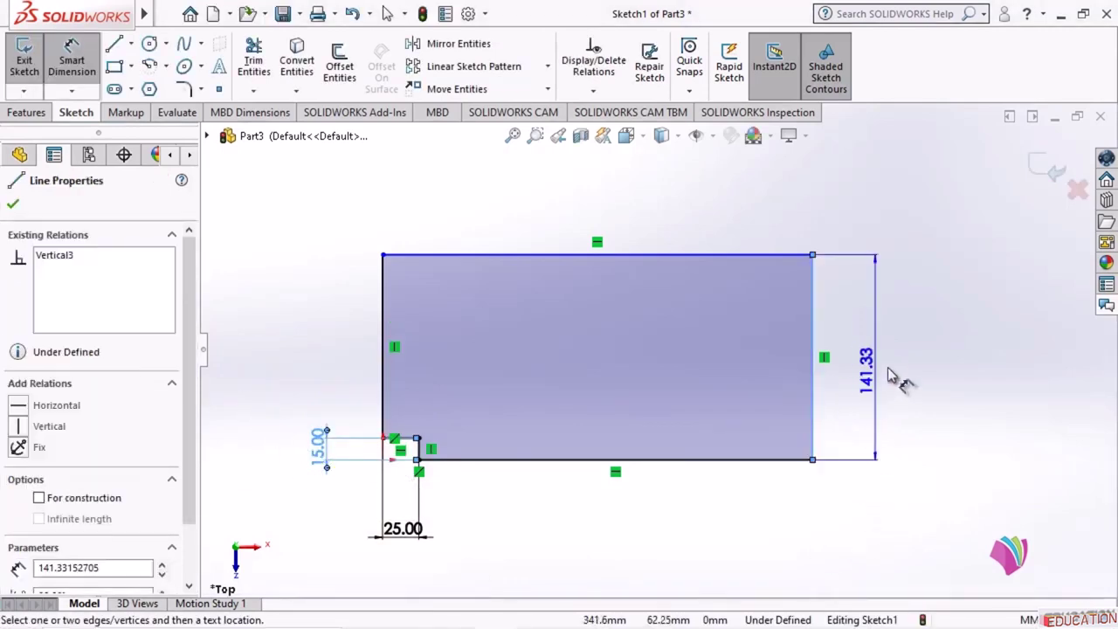
{"action": "left_click", "coordinate": [958, 392]}
{"action": "type", "text": "60"}
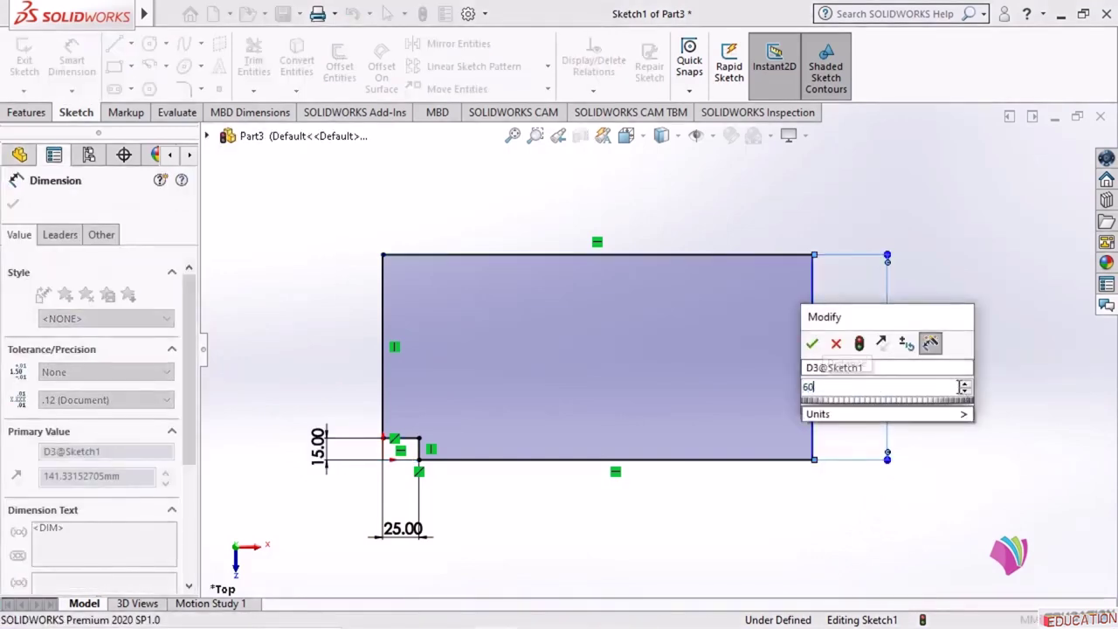
{"action": "key", "text": "Return"}
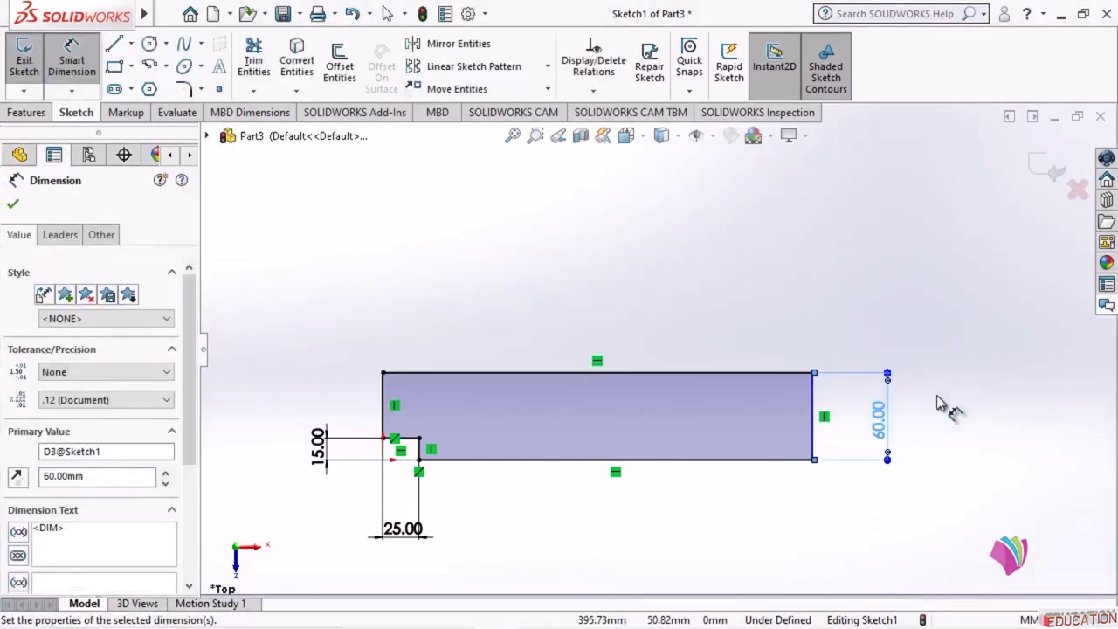
Dimension the profile's top edge, set the overall width to 100 mm, and finish dimensioning
{"action": "left_click", "coordinate": [608, 377]}
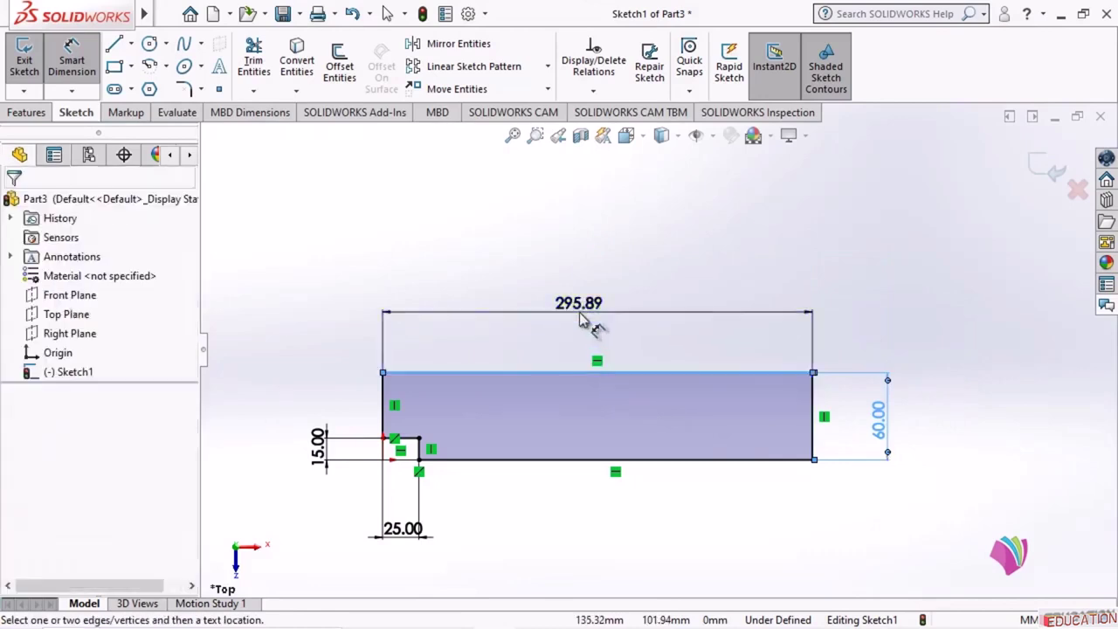
{"action": "left_click", "coordinate": [594, 302]}
{"action": "type", "text": "300"}
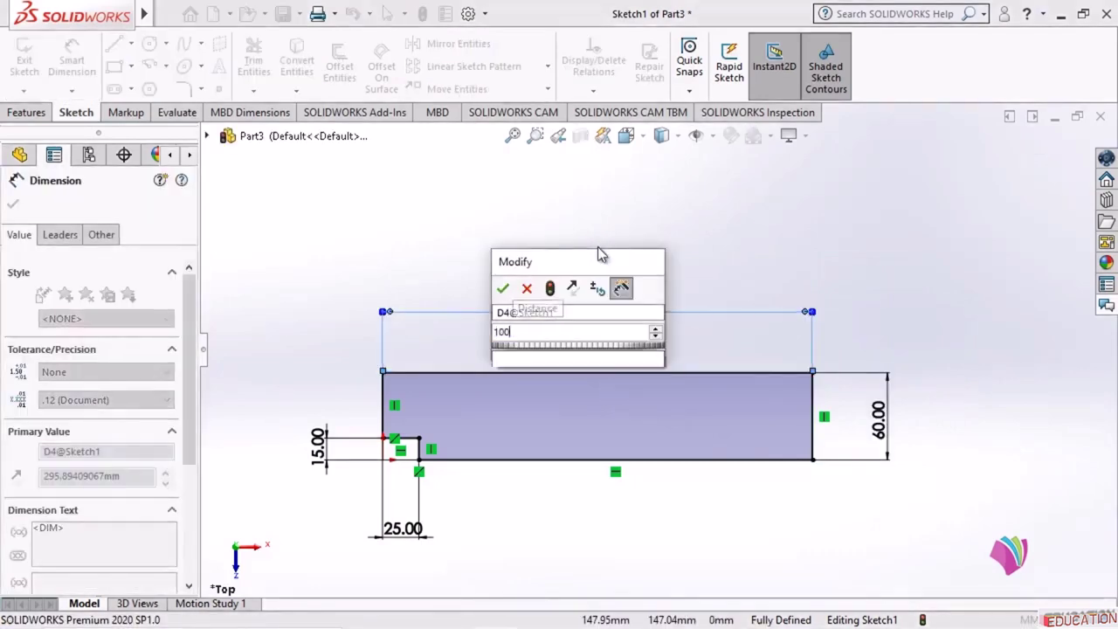
{"action": "key", "text": "Return"}
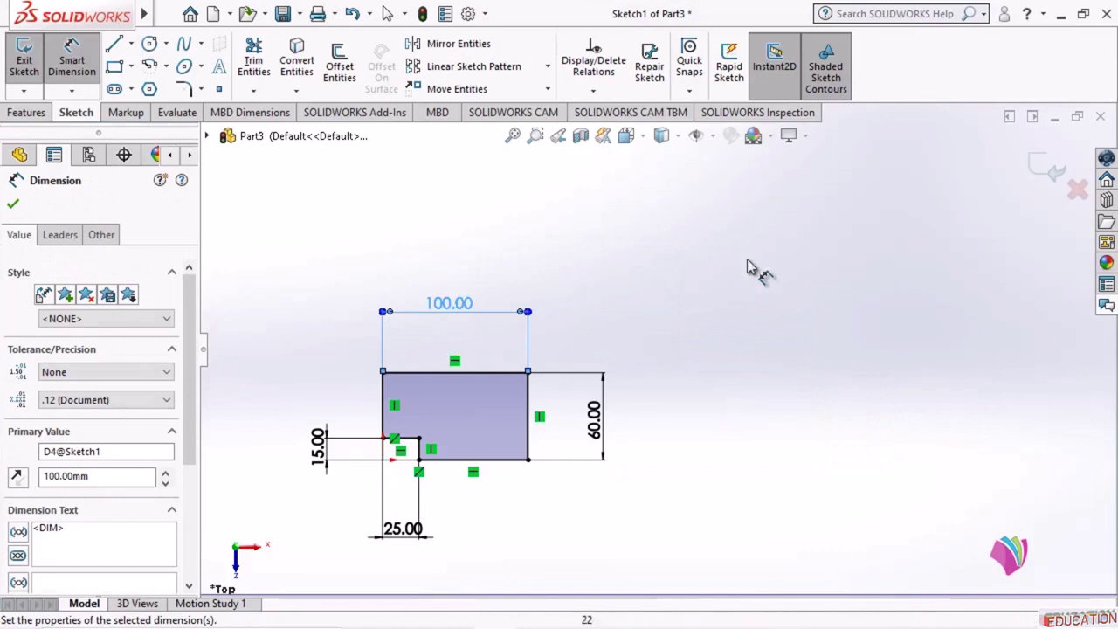
{"action": "scroll", "coordinate": [891, 259], "scroll_direction": "up", "scroll_amount": 2}
{"action": "scroll", "coordinate": [620, 326], "scroll_direction": "down", "scroll_amount": 4}
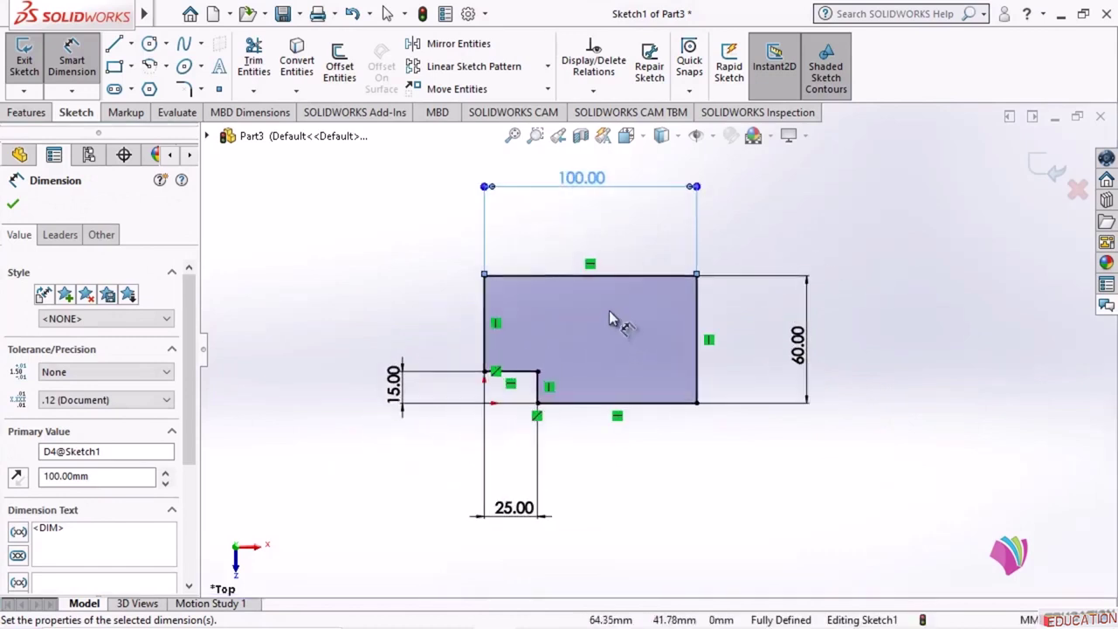
{"action": "left_click", "coordinate": [14, 203]}
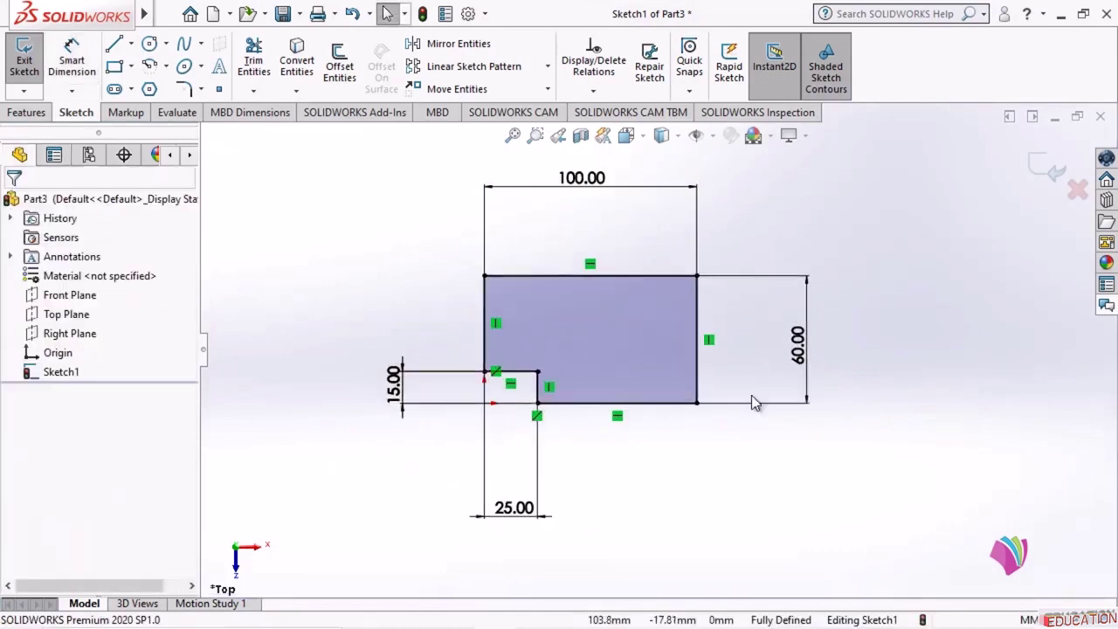
Sketch a corner rectangle about 29 mm wide inside the notched profile, near its middle
{"action": "scroll", "coordinate": [791, 262], "scroll_direction": "down", "scroll_amount": 1}
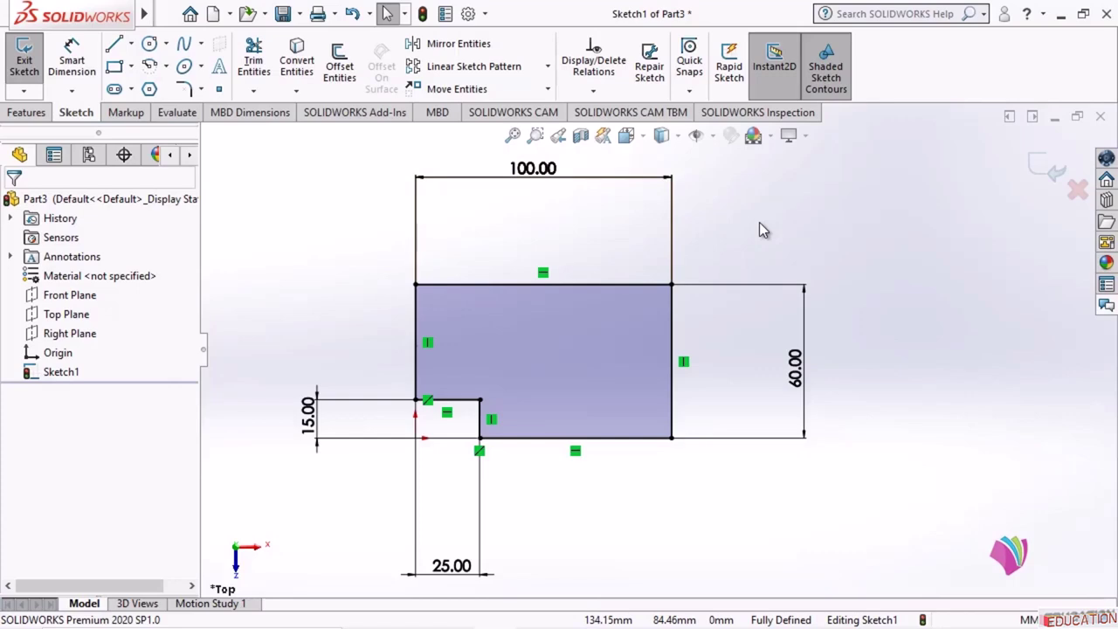
{"action": "left_click", "coordinate": [665, 611]}
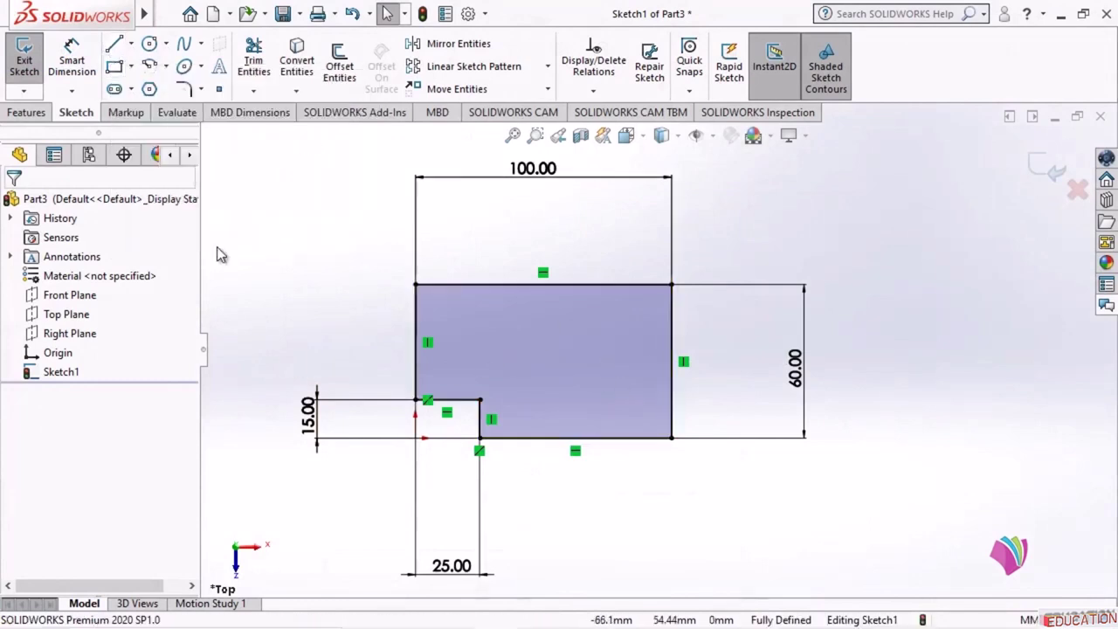
{"action": "left_click", "coordinate": [114, 69]}
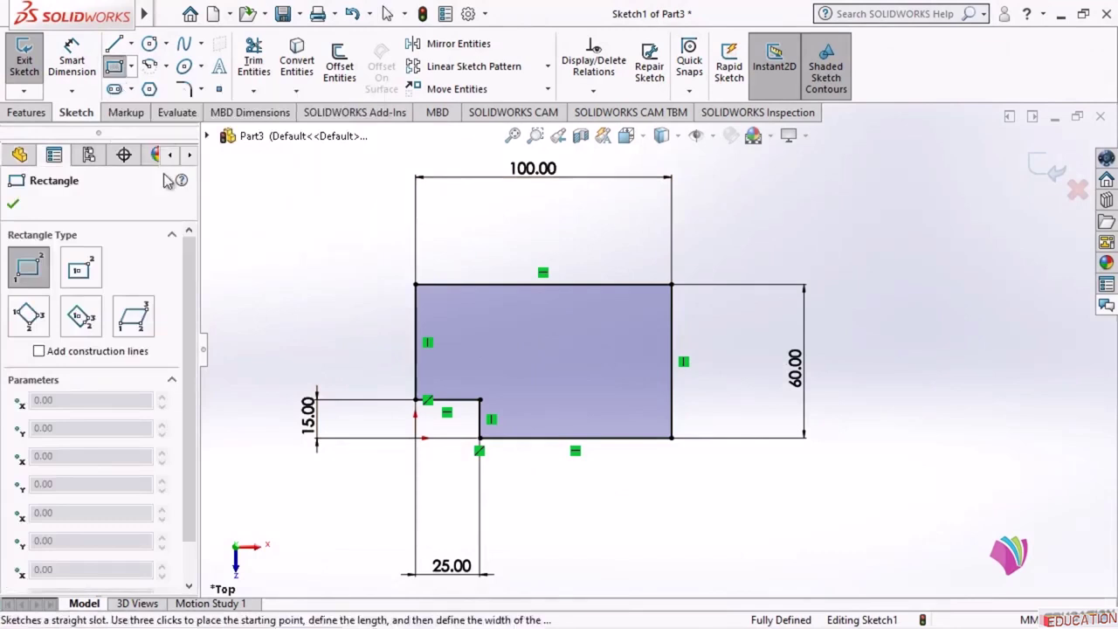
{"action": "left_click", "coordinate": [507, 322]}
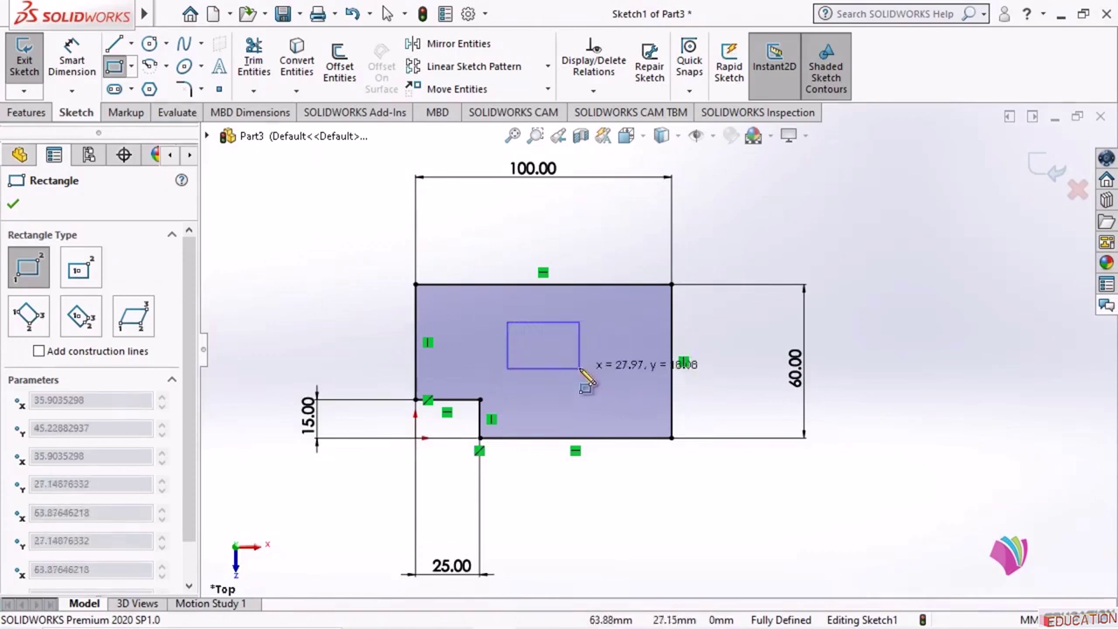
{"action": "left_click", "coordinate": [13, 204]}
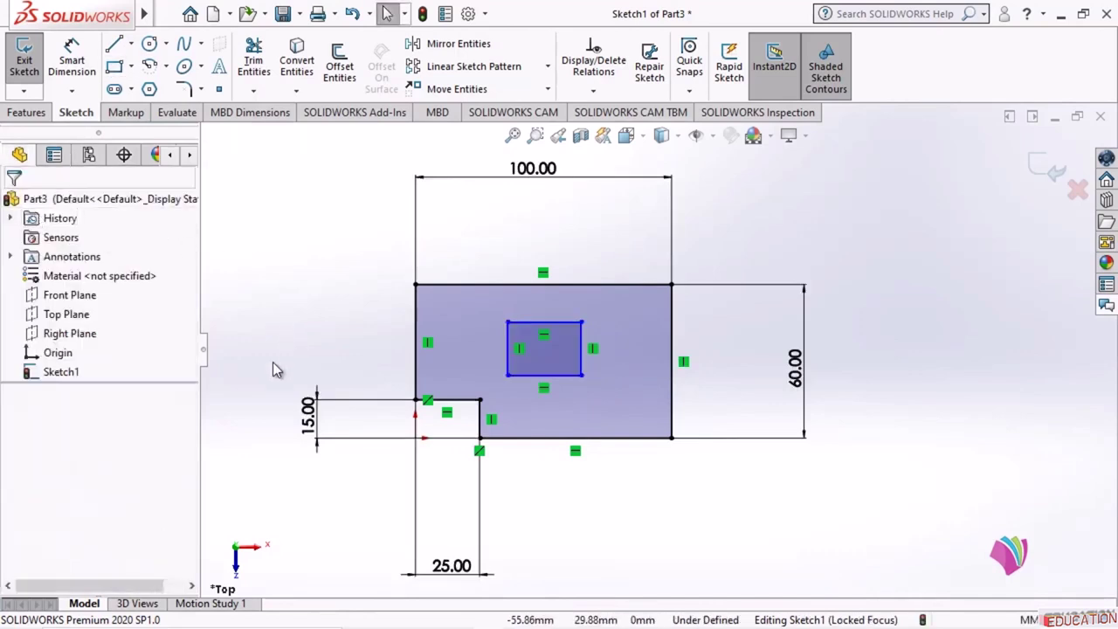
Dimension the inner rectangle's bottom edge and set its width to 25 mm
{"action": "left_click", "coordinate": [70, 58]}
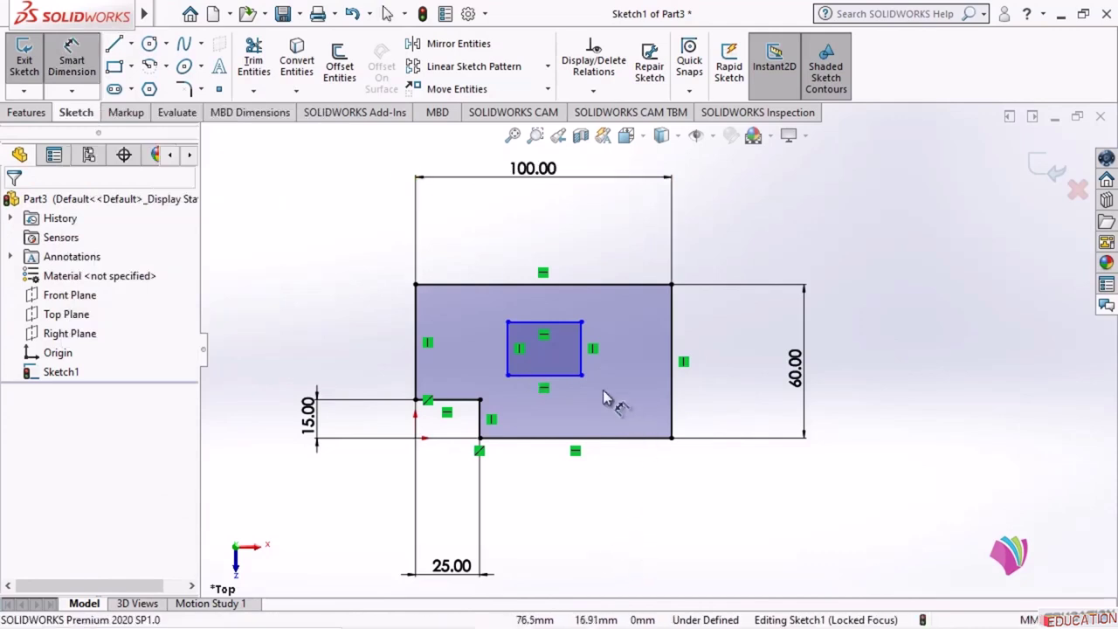
{"action": "left_click", "coordinate": [569, 384]}
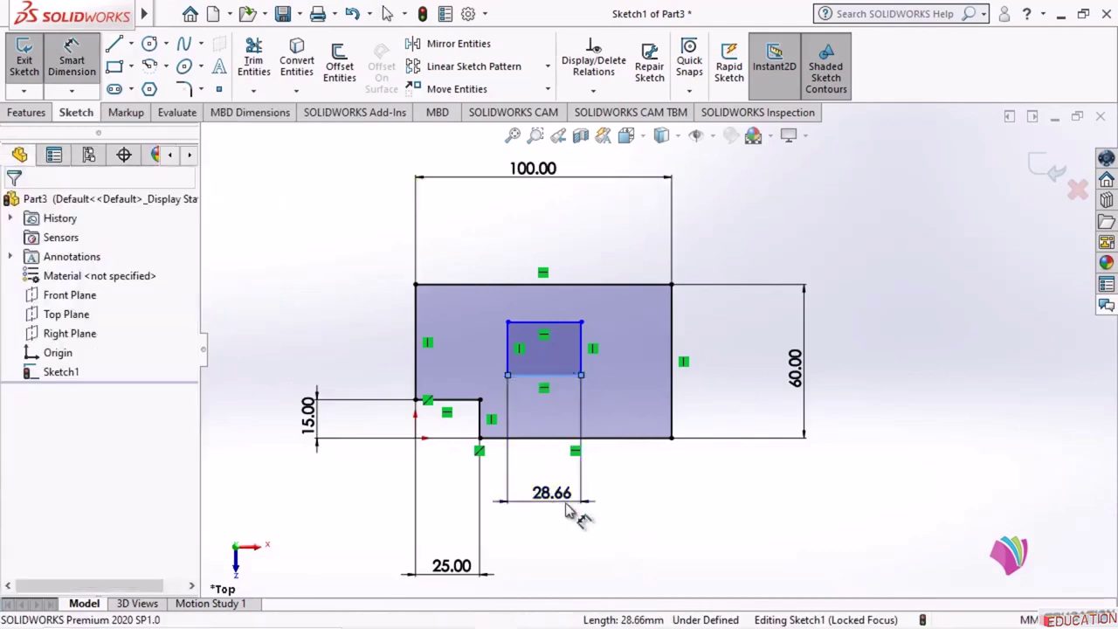
{"action": "left_click", "coordinate": [574, 516]}
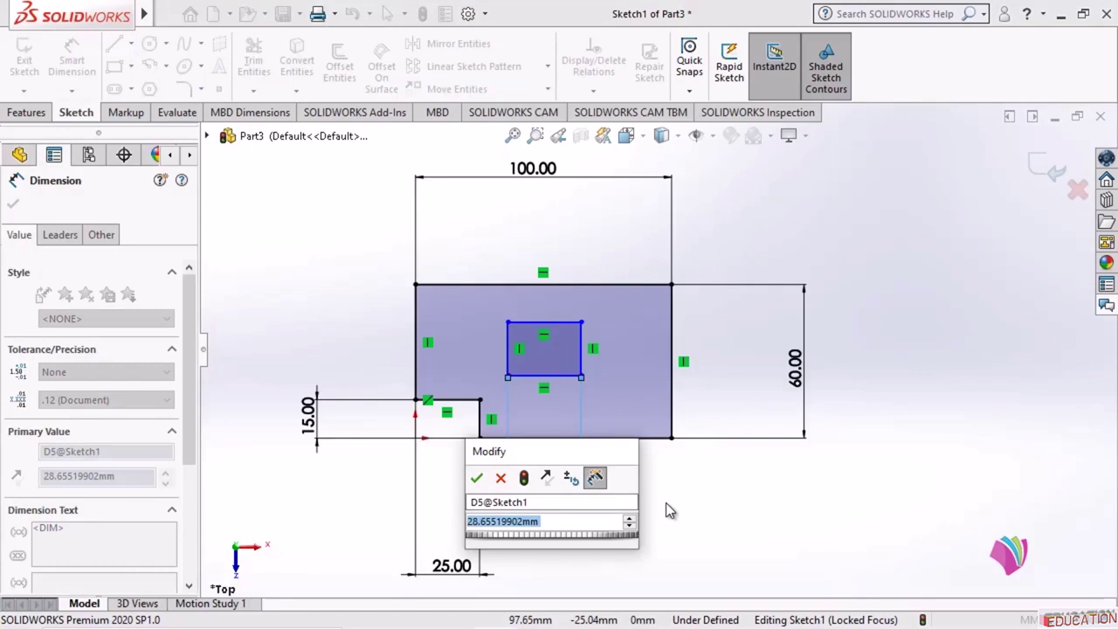
{"action": "type", "text": "25"}
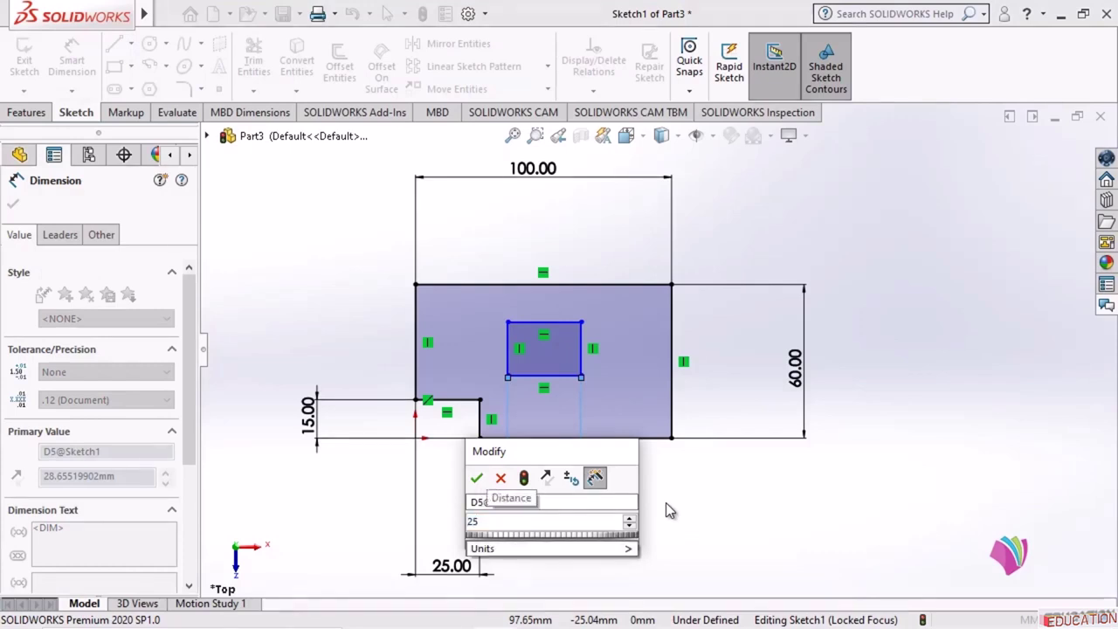
{"action": "key", "text": "Return"}
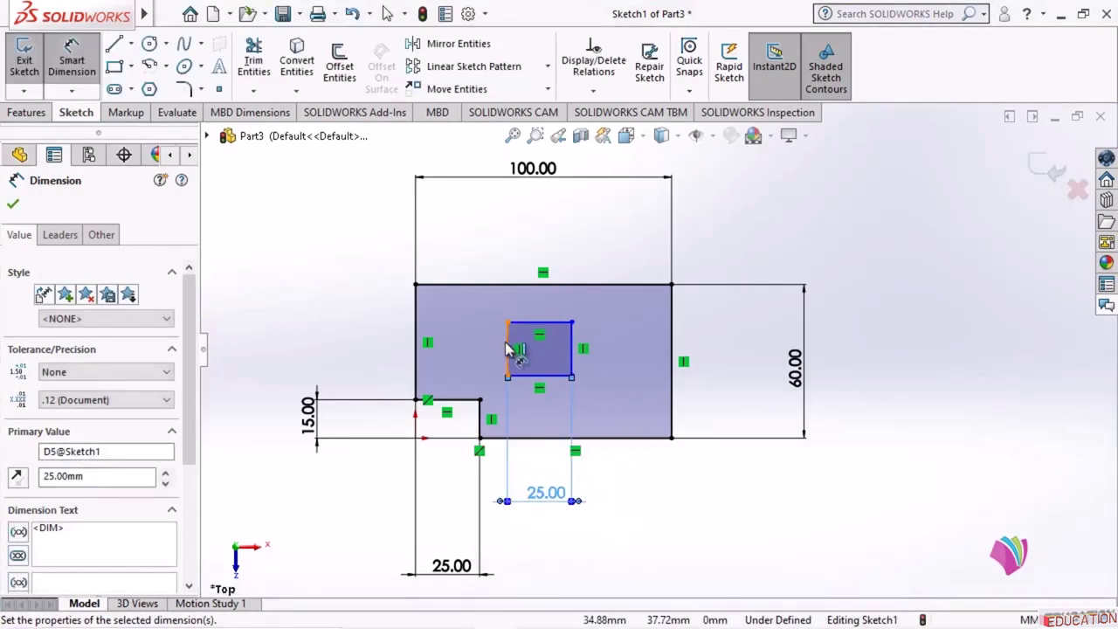
Dimension the inner rectangle's left edge and set its height to 20 mm
{"action": "left_click", "coordinate": [508, 350]}
{"action": "left_click", "coordinate": [371, 358]}
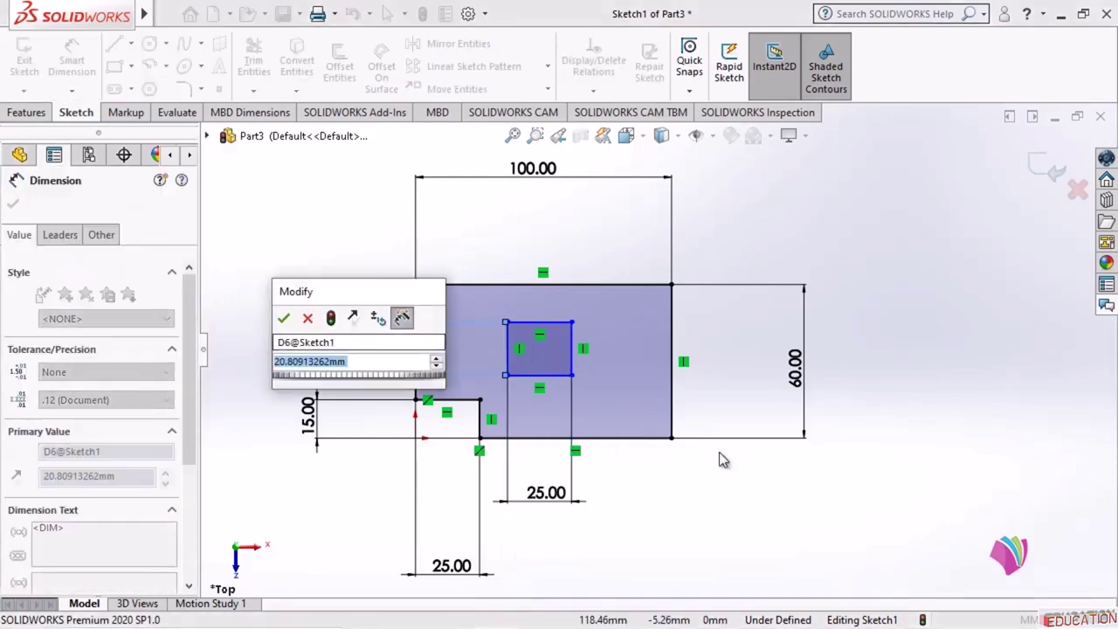
{"action": "type", "text": "20"}
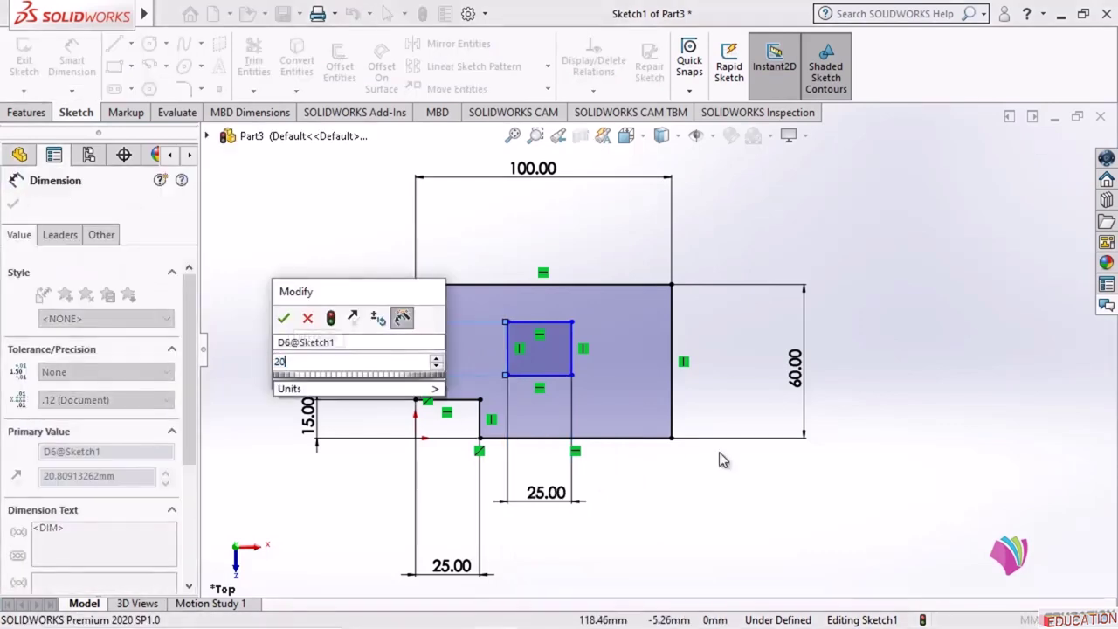
{"action": "key", "text": "Return"}
Dimension the horizontal distance from the profile's left edge to the inner rectangle's left edge and set it to 35 mm
{"action": "scroll", "coordinate": [887, 301], "scroll_direction": "down", "scroll_amount": 1}
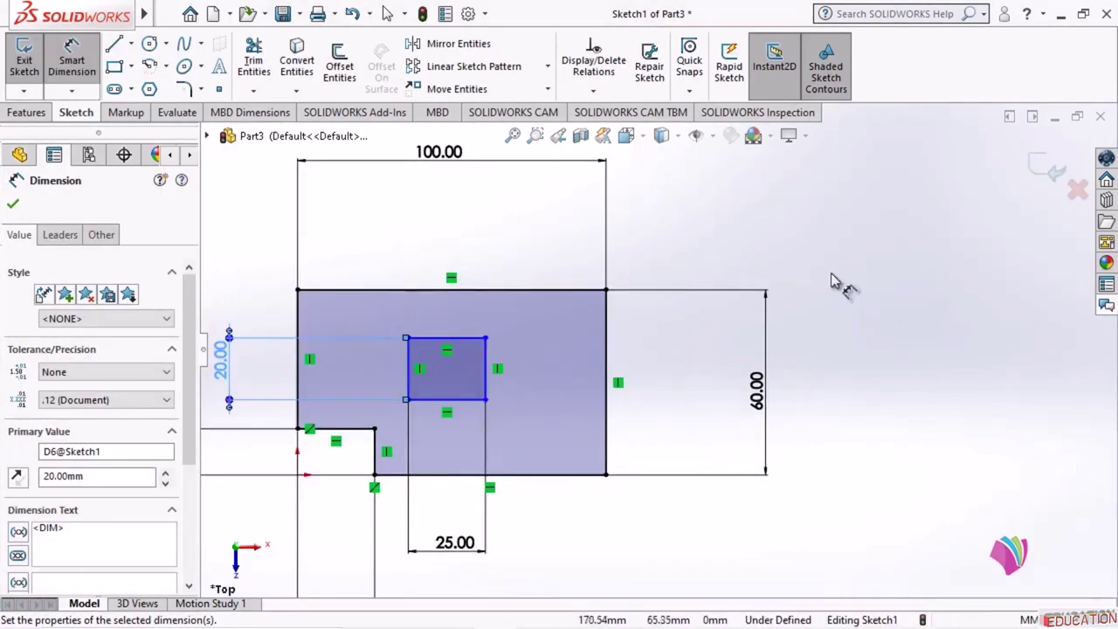
{"action": "scroll", "coordinate": [842, 288], "scroll_direction": "up", "scroll_amount": 2}
{"action": "scroll", "coordinate": [472, 366], "scroll_direction": "down", "scroll_amount": 3}
{"action": "scroll", "coordinate": [683, 307], "scroll_direction": "down", "scroll_amount": 1}
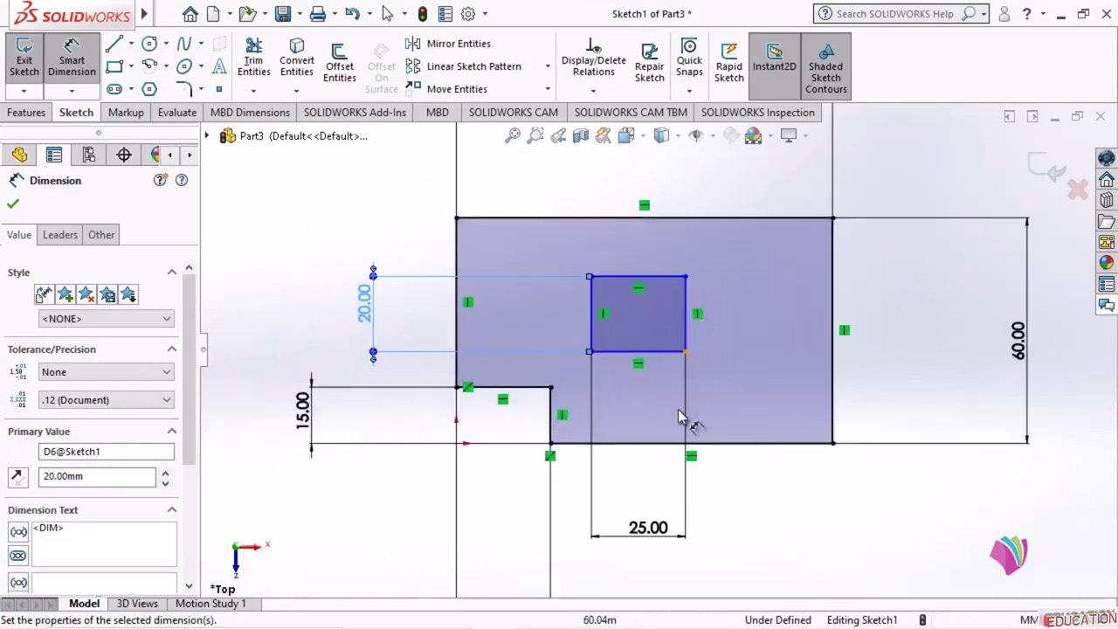
{"action": "left_click", "coordinate": [458, 256]}
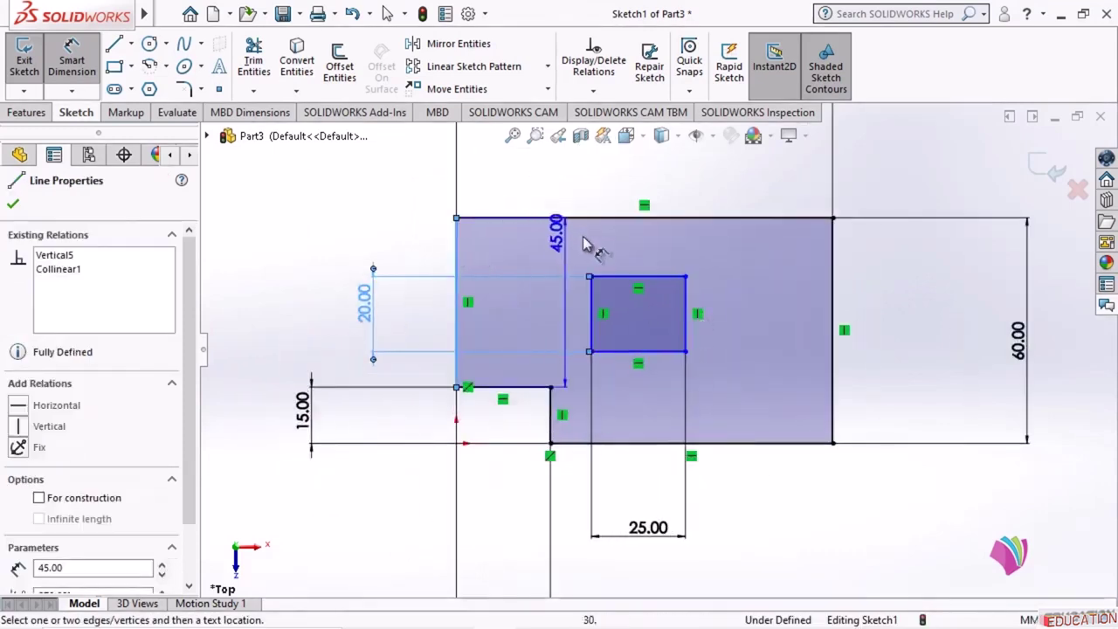
{"action": "left_click", "coordinate": [590, 300]}
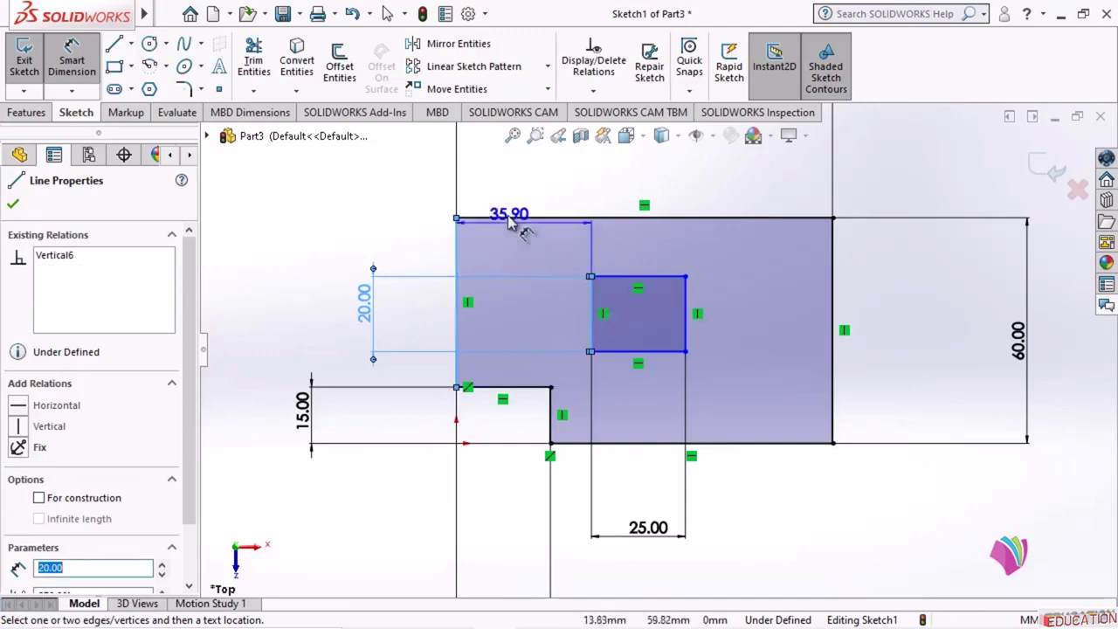
{"action": "left_click", "coordinate": [528, 206]}
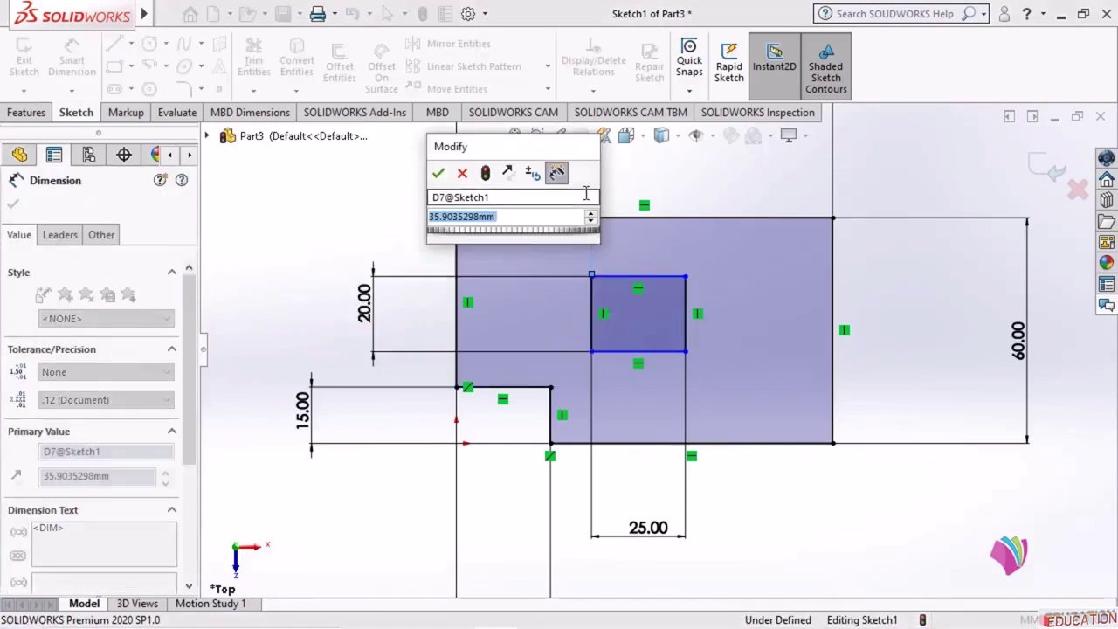
{"action": "type", "text": "35"}
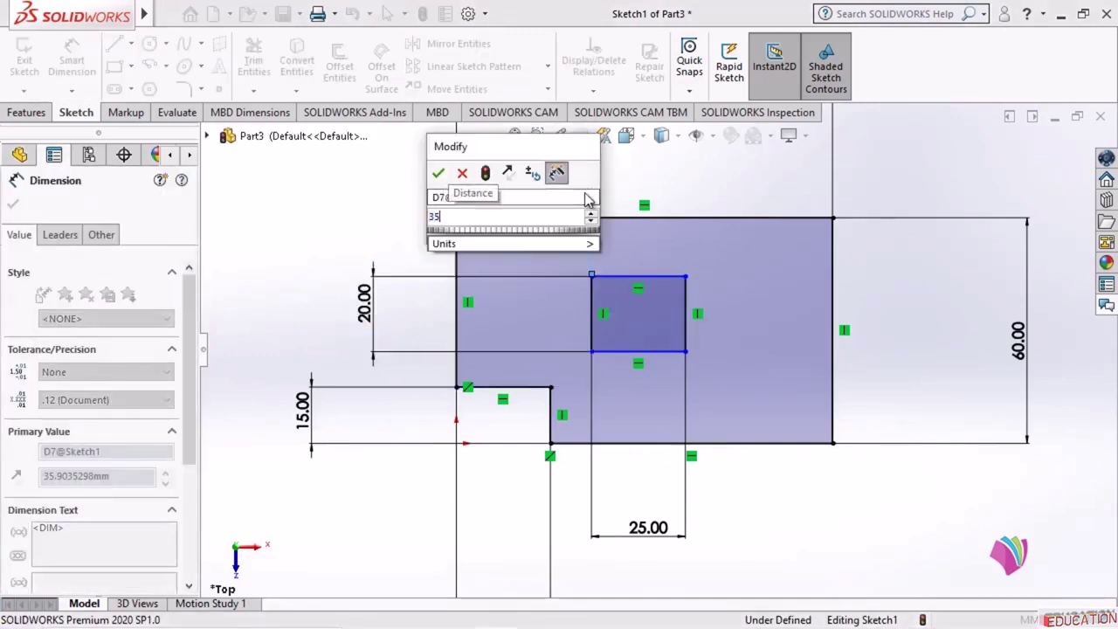
{"action": "key", "text": "Return"}
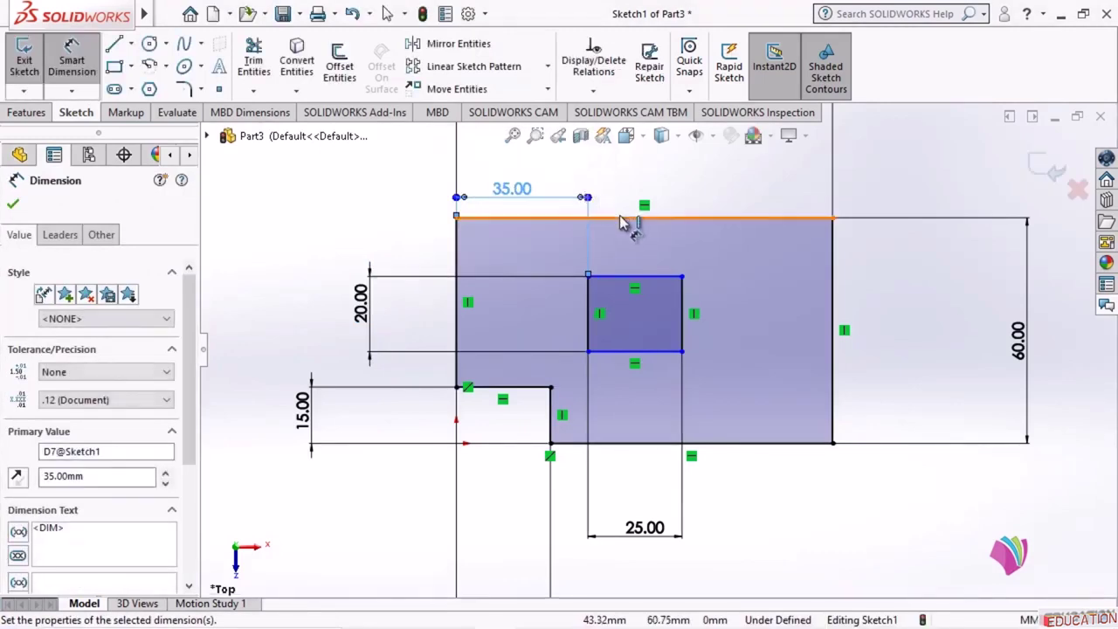
Dimension the vertical distance between the top edges of the profile and inner rectangle, set it to 20 mm, and finish dimensioning
{"action": "left_click", "coordinate": [624, 218]}
{"action": "left_click", "coordinate": [642, 276]}
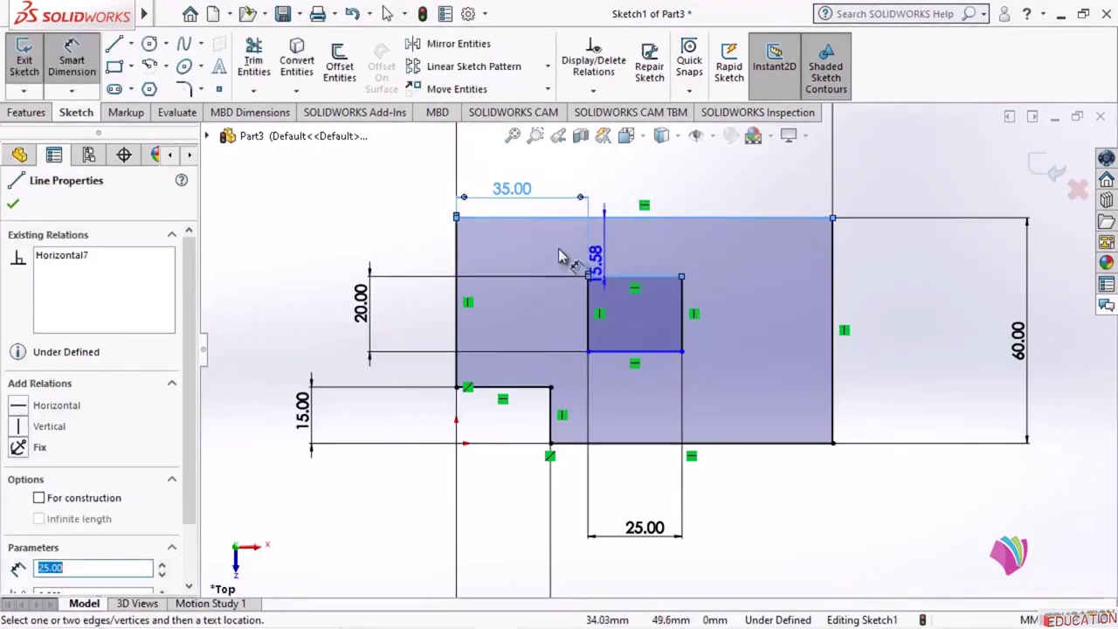
{"action": "left_click", "coordinate": [384, 234]}
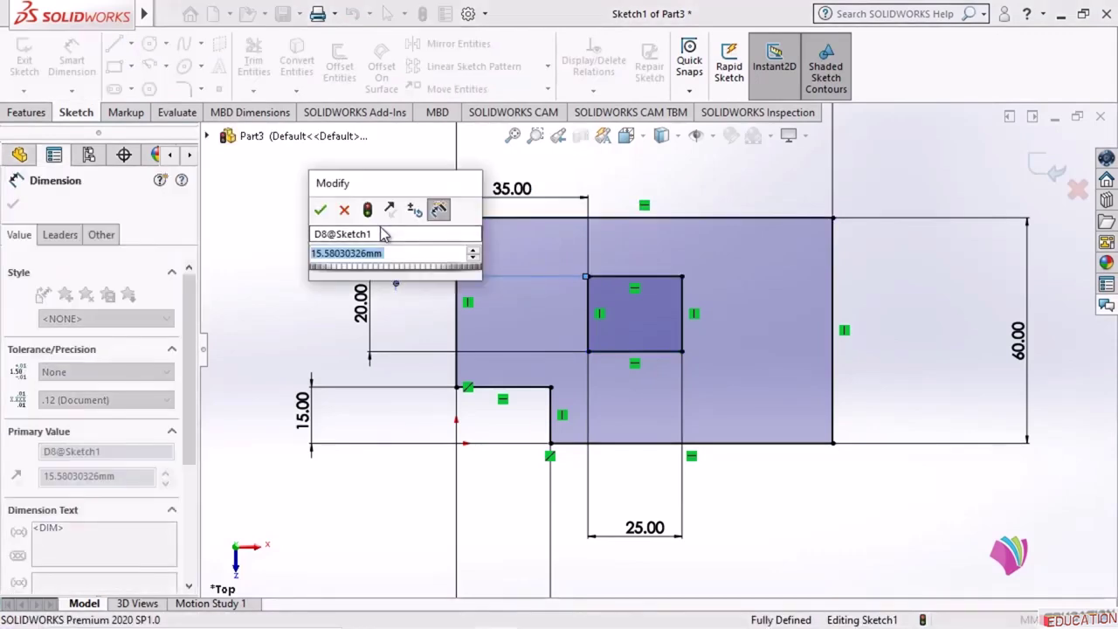
{"action": "type", "text": "20"}
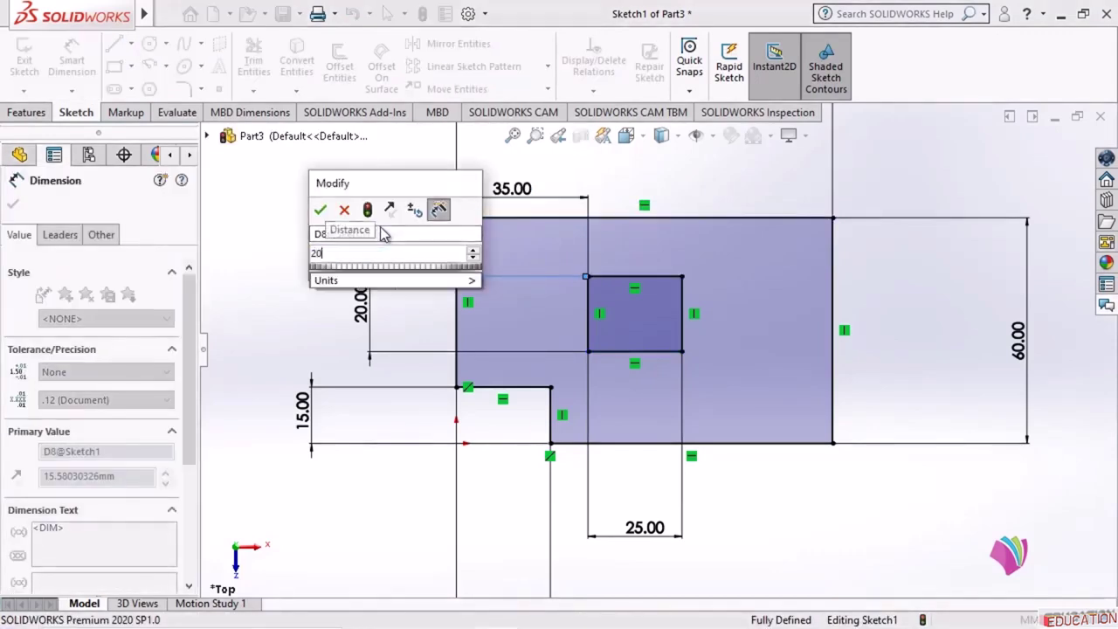
{"action": "key", "text": "Return"}
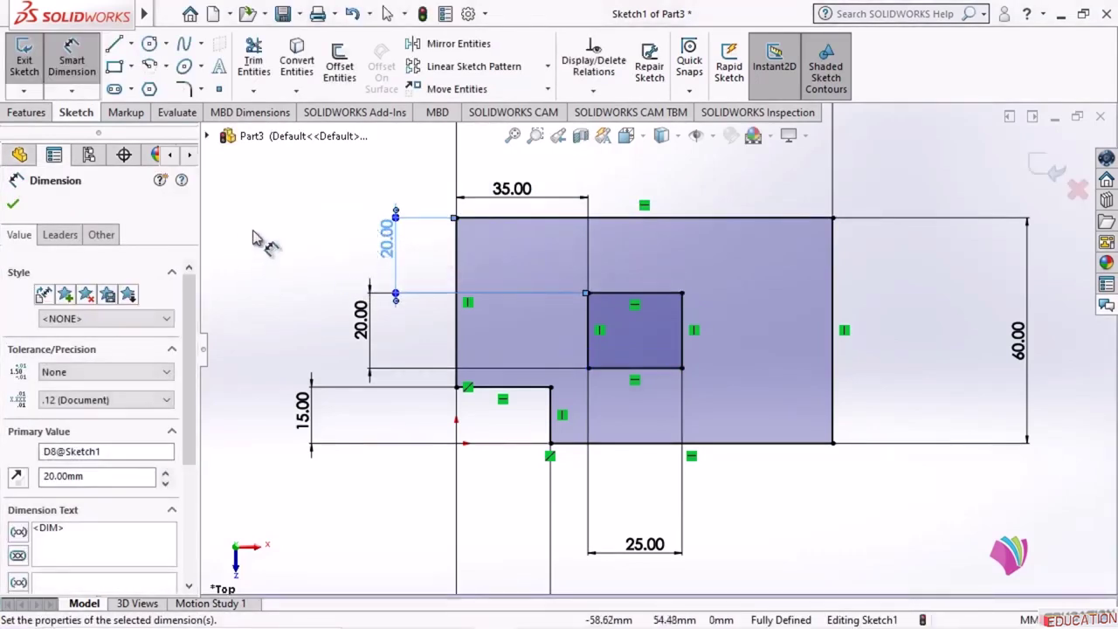
{"action": "key", "text": "Escape"}
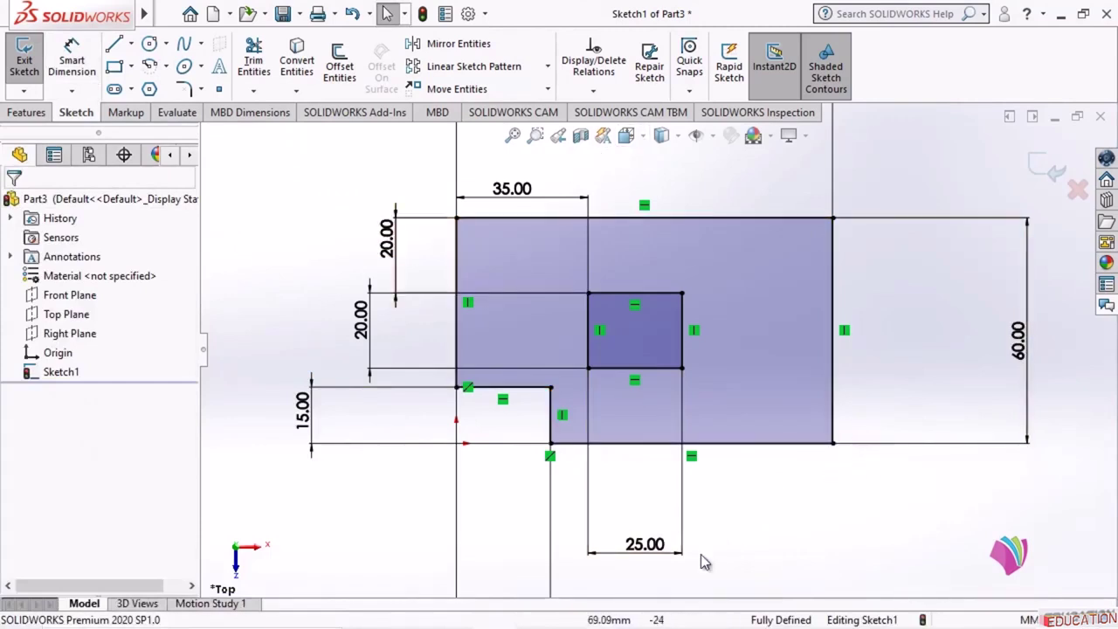
Switch to CATIA V5 and sketch a rectangle about 27 mm wide and 22 mm high inside the notched profile, near its middle
{"action": "left_click", "coordinate": [451, 612]}
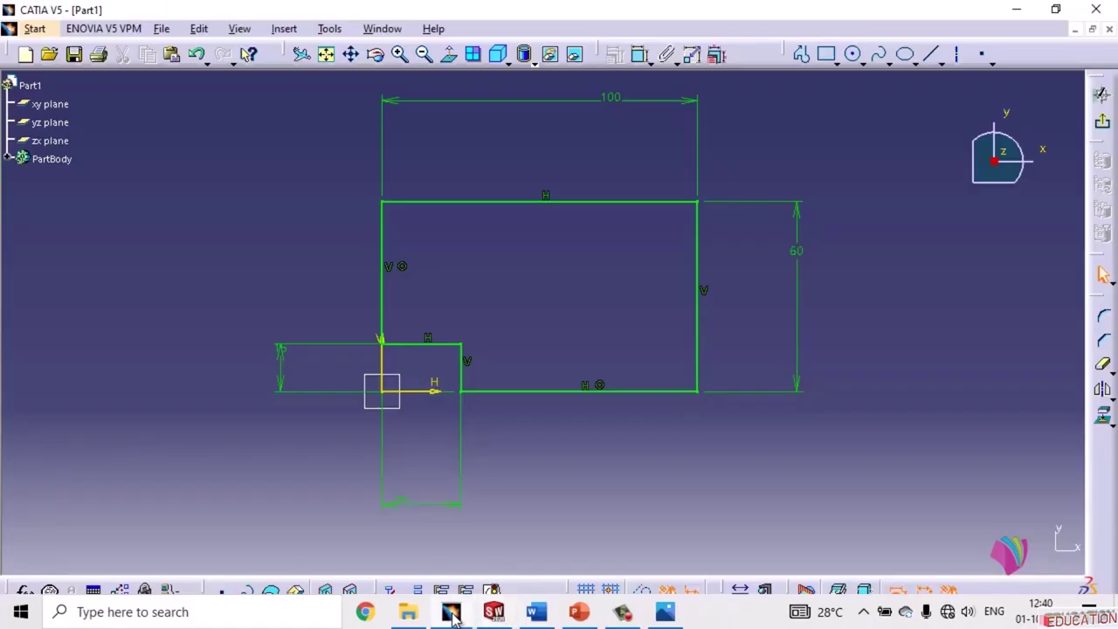
{"action": "left_click", "coordinate": [827, 55]}
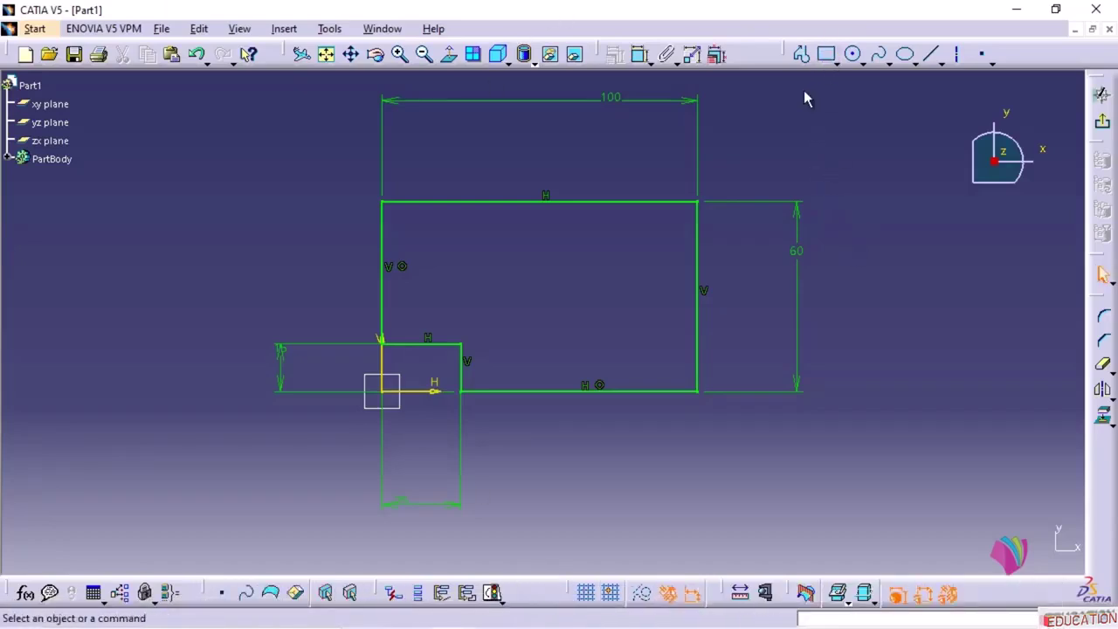
{"action": "left_click", "coordinate": [802, 57]}
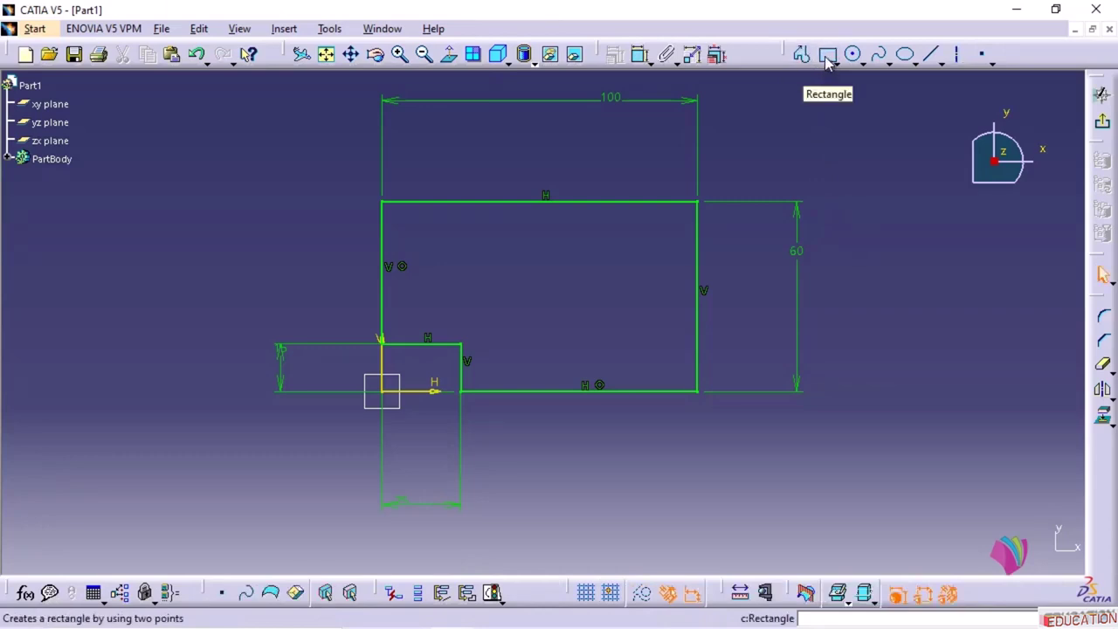
{"action": "left_click", "coordinate": [827, 57]}
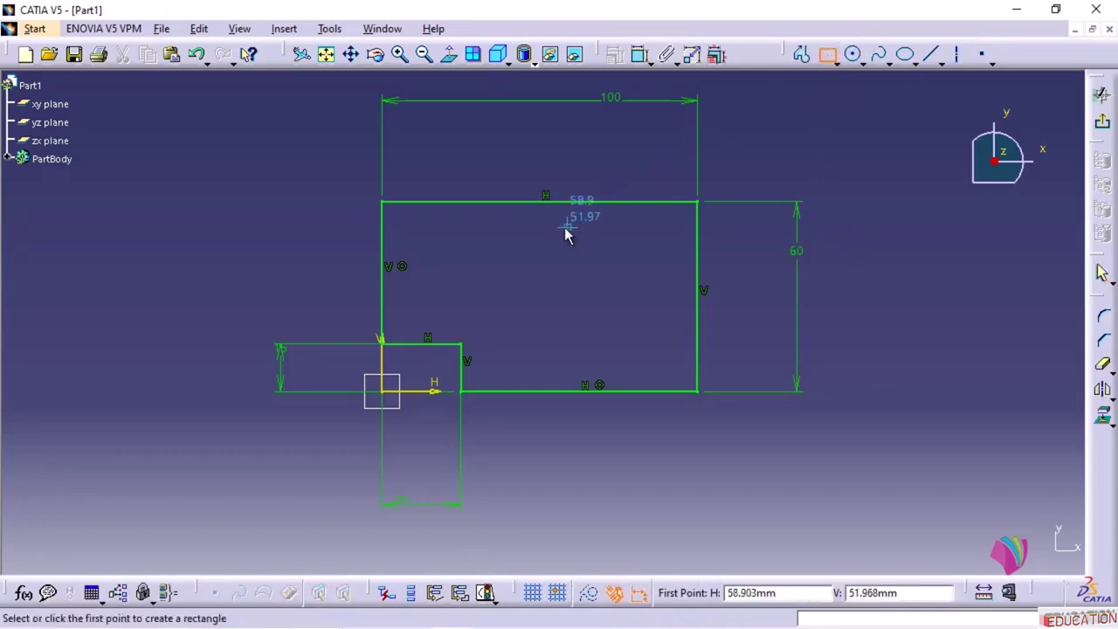
{"action": "left_click", "coordinate": [491, 249]}
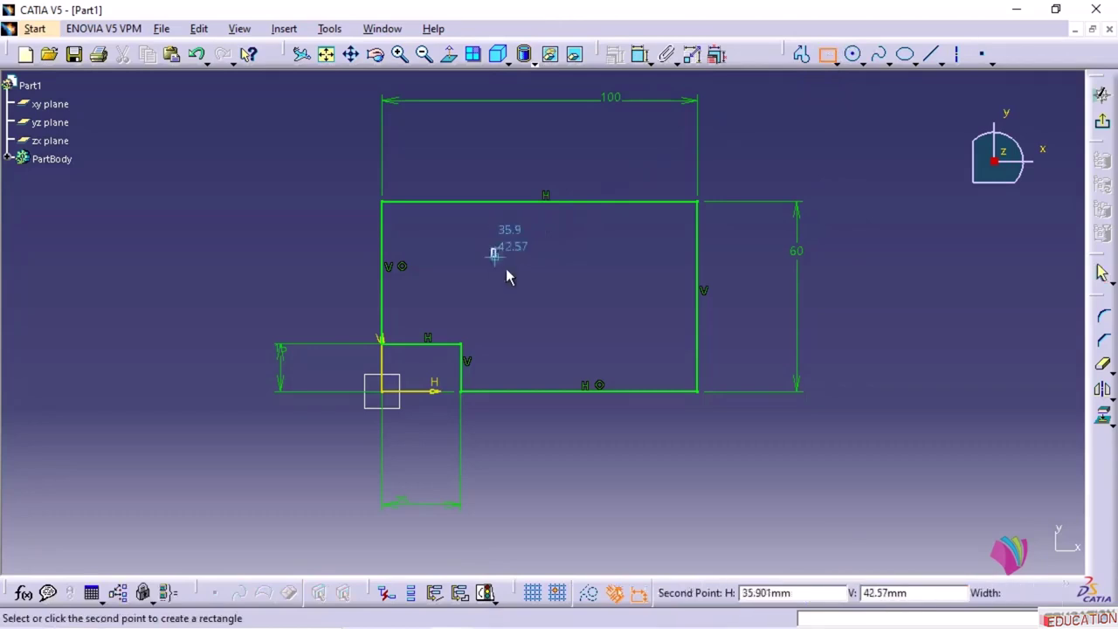
{"action": "left_click", "coordinate": [576, 319]}
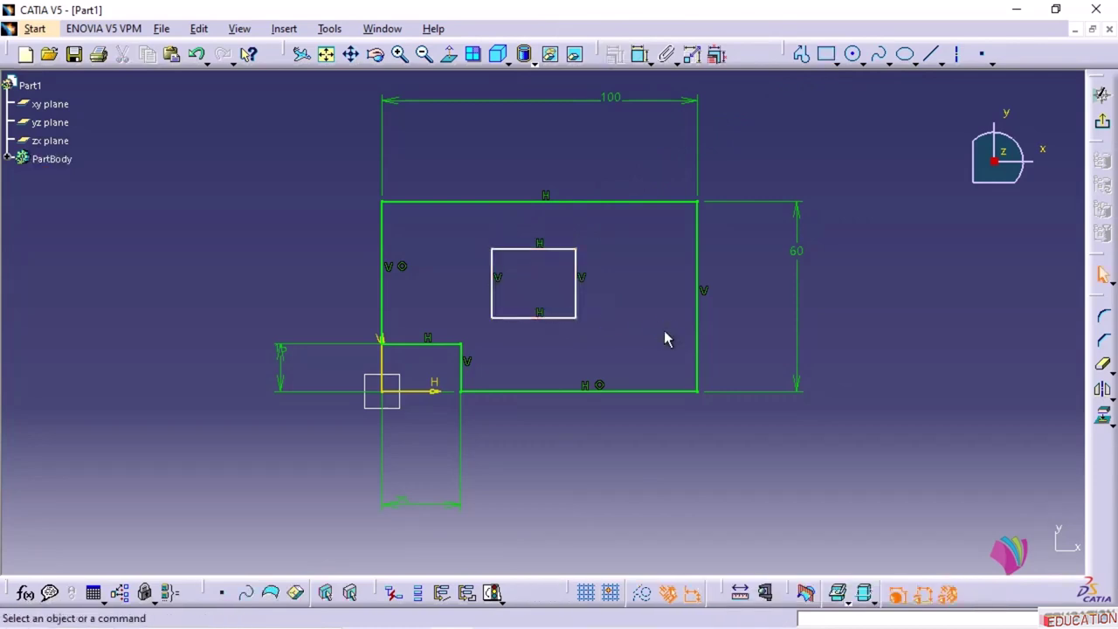
Constrain the length of the inner rectangle's bottom edge and set it to 25 mm
{"action": "left_click", "coordinate": [640, 56]}
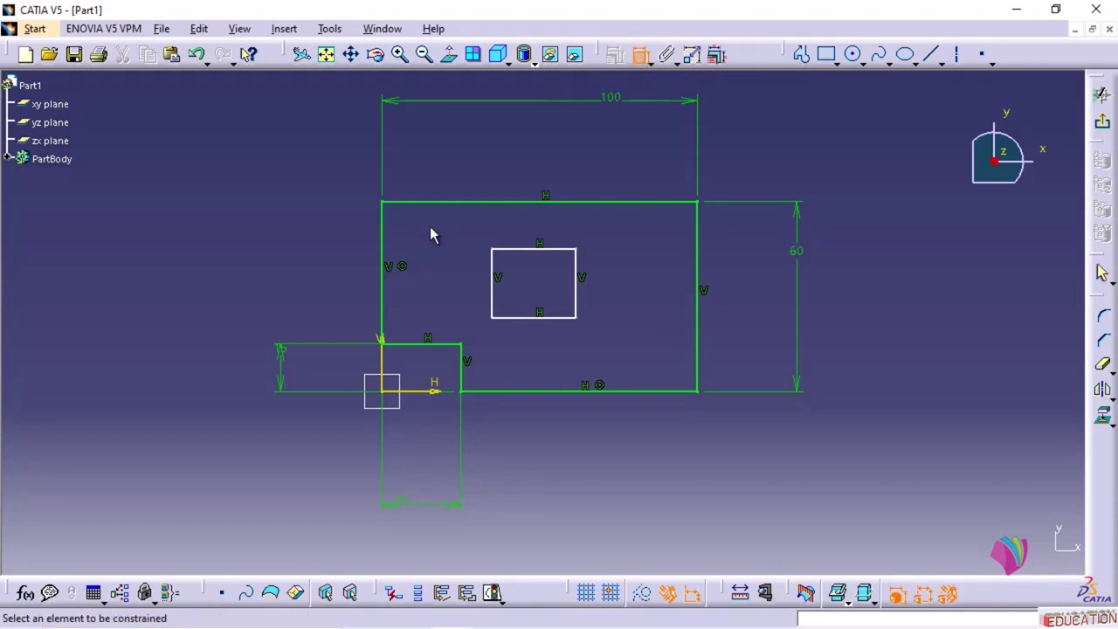
{"action": "left_click", "coordinate": [533, 318]}
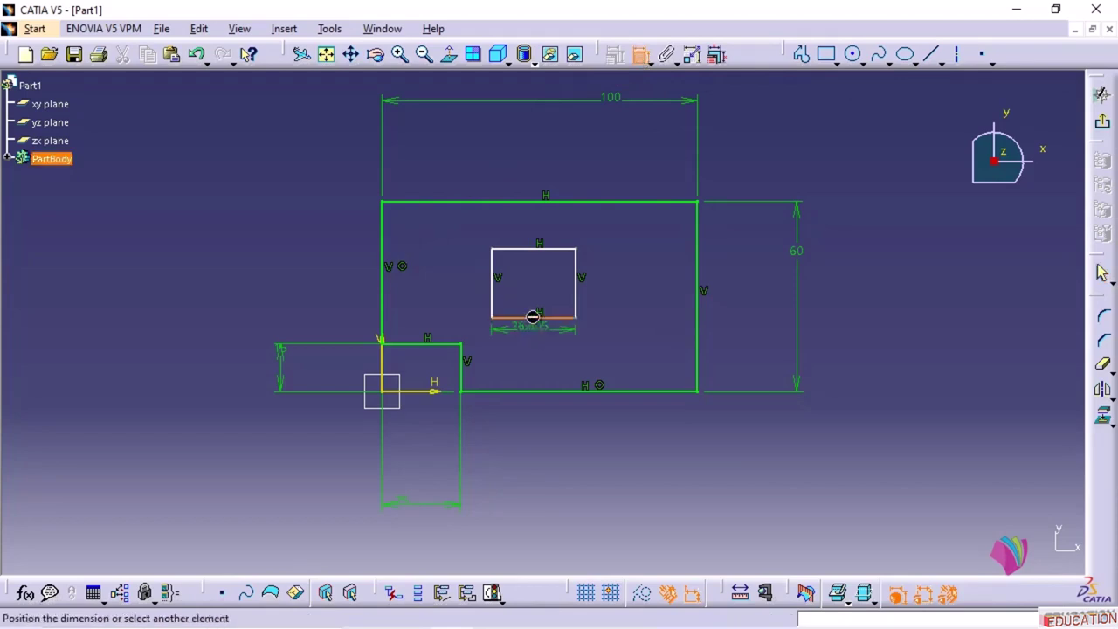
{"action": "left_click", "coordinate": [549, 412]}
{"action": "double_click", "coordinate": [548, 403]}
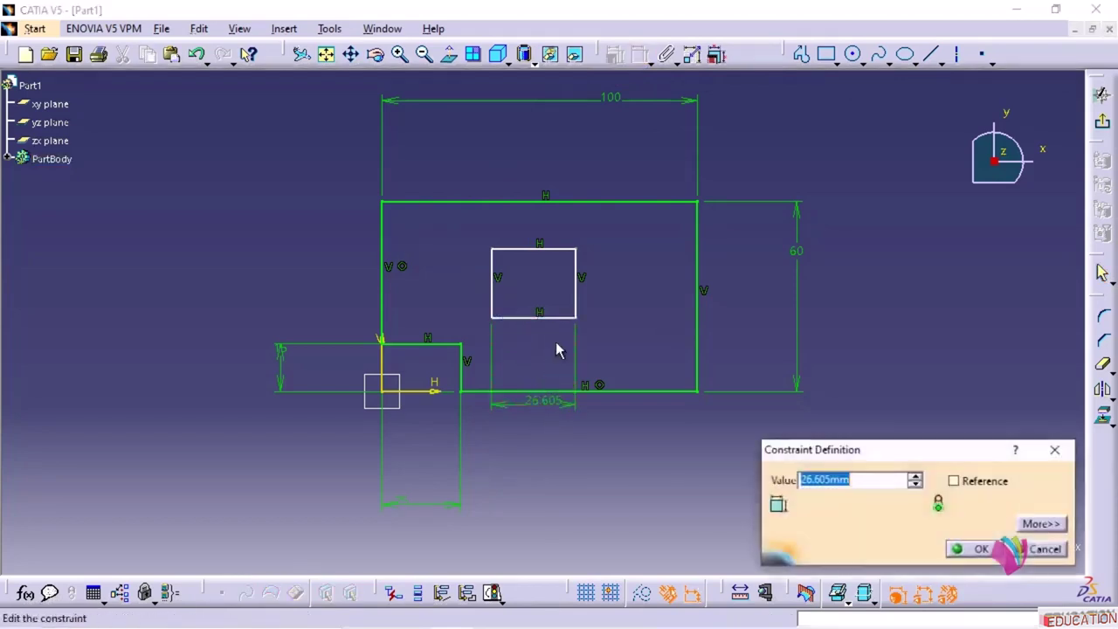
{"action": "type", "text": "25"}
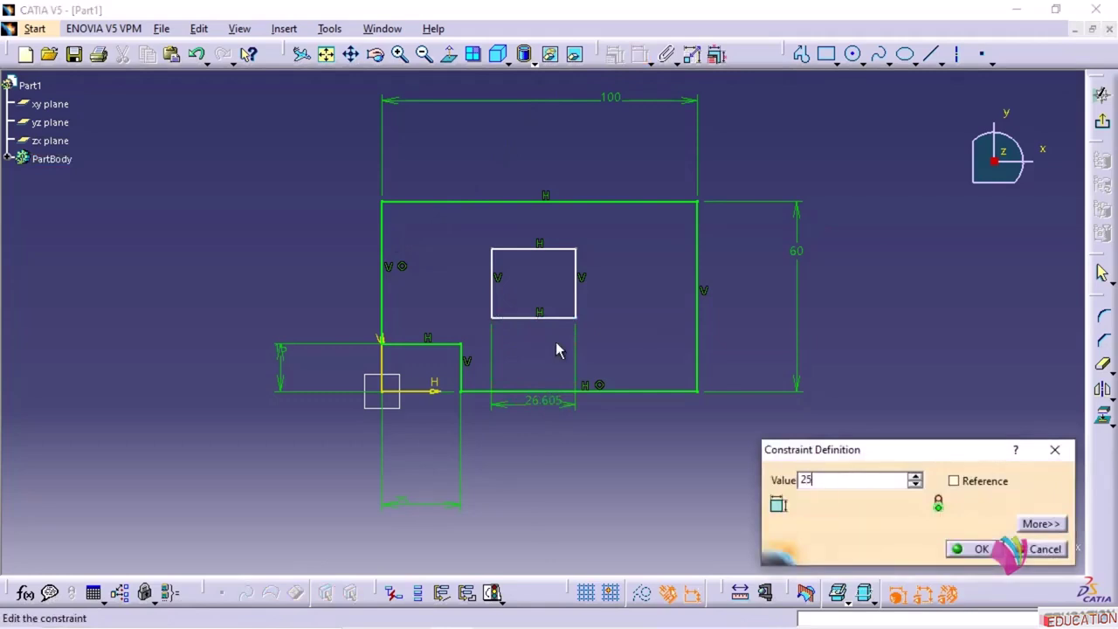
{"action": "key", "text": "Return"}
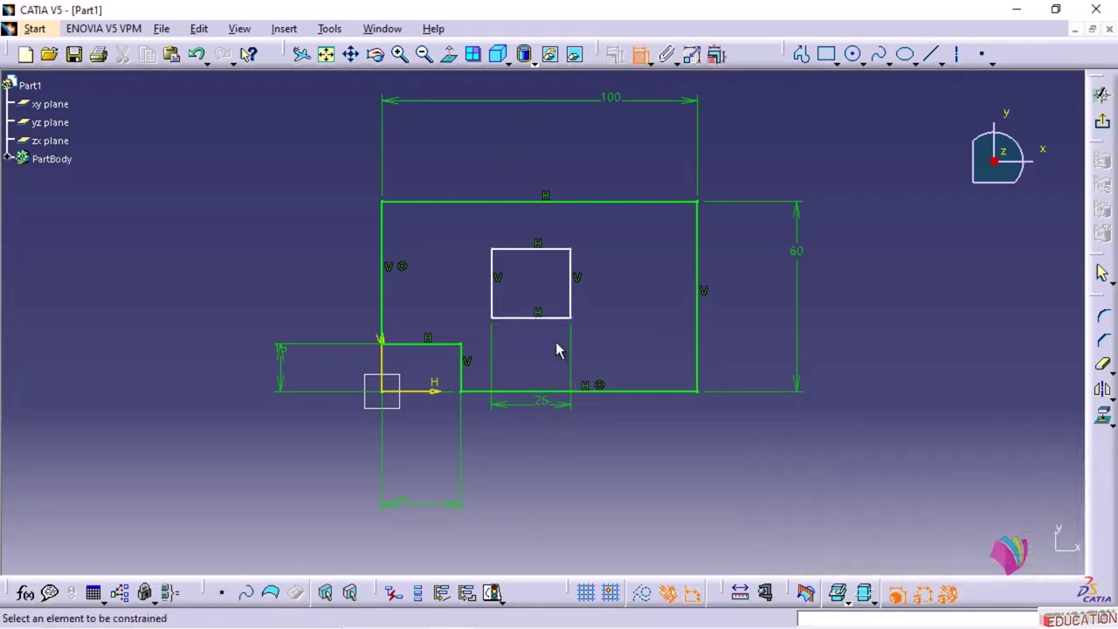
Constrain the length of the inner rectangle's left edge and set it to 20 mm
{"action": "left_click", "coordinate": [498, 294]}
{"action": "left_click", "coordinate": [329, 294]}
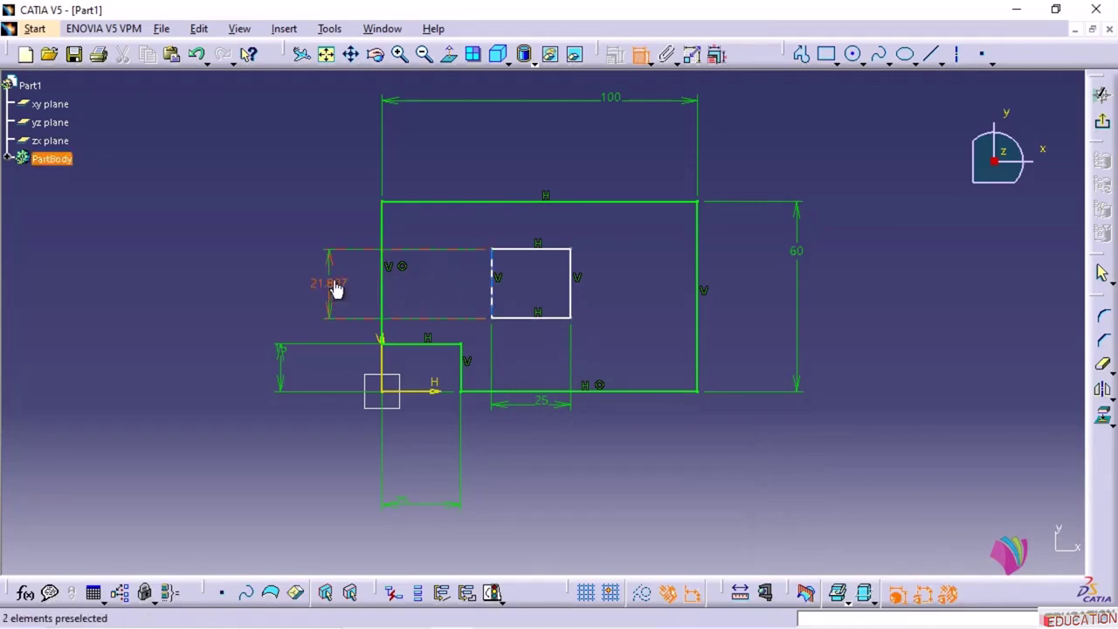
{"action": "double_click", "coordinate": [336, 290]}
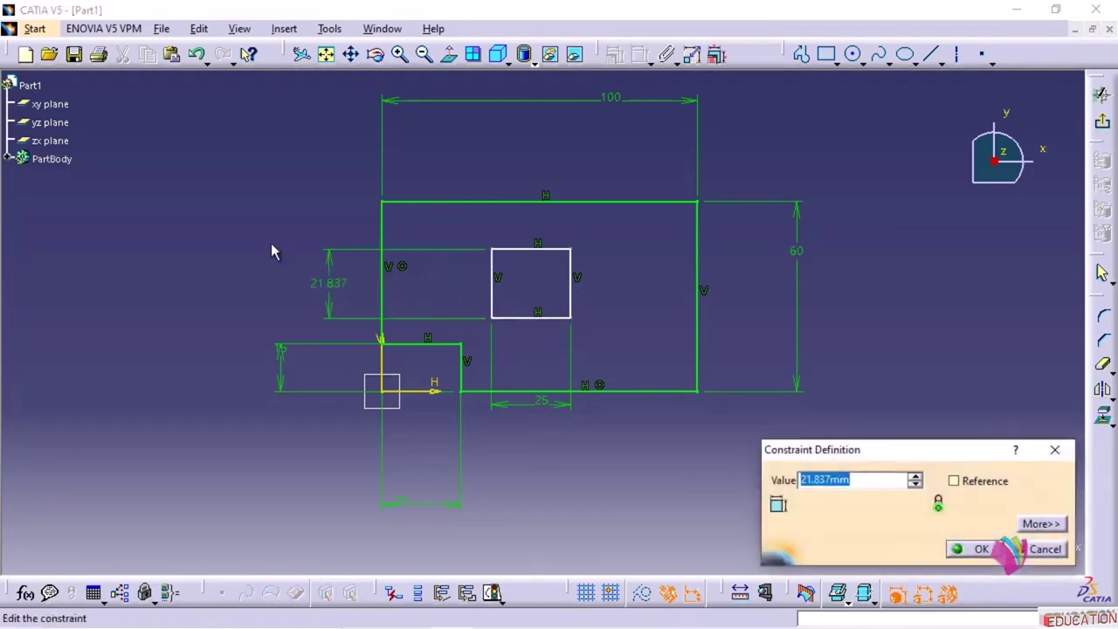
{"action": "type", "text": "20"}
{"action": "key", "text": "Return"}
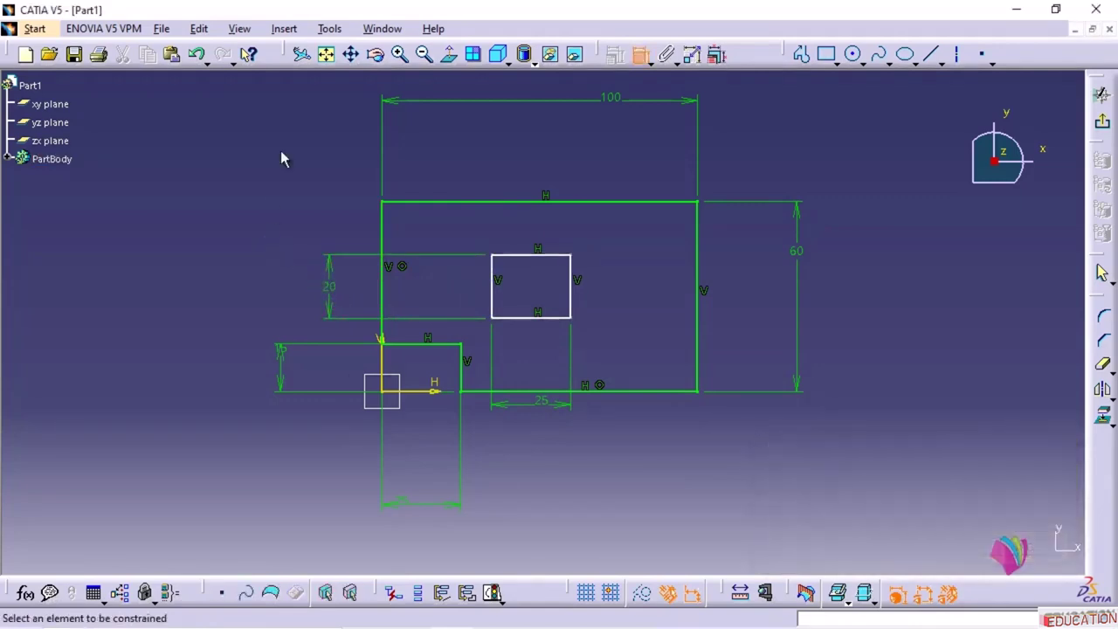
Constrain the horizontal distance between the left edges of the profile and inner rectangle, and set it to 35 mm
{"action": "left_click", "coordinate": [493, 281]}
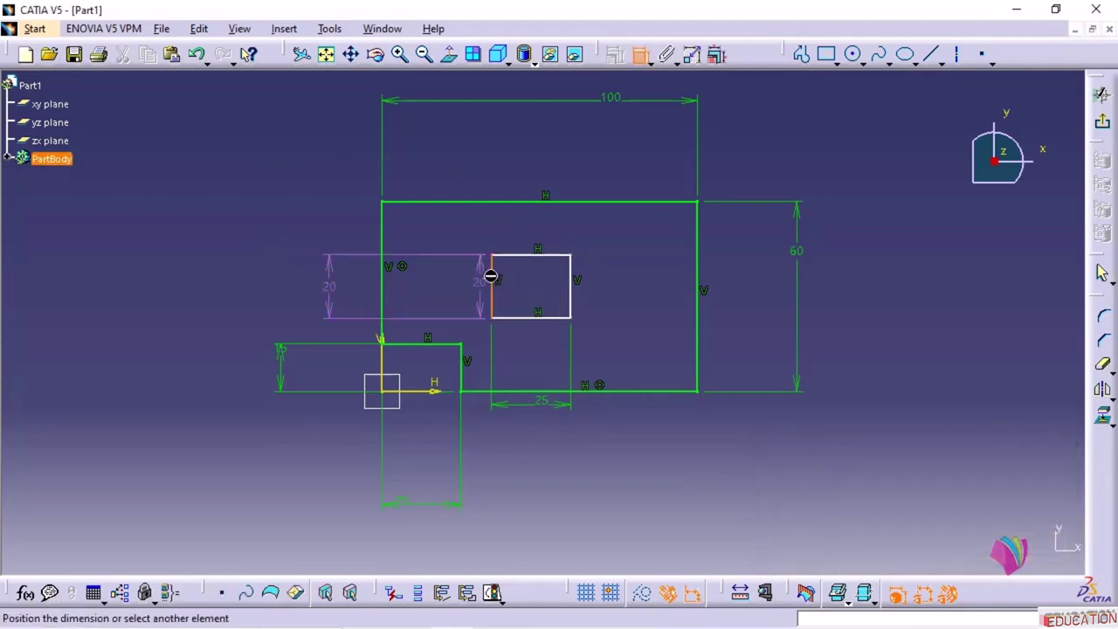
{"action": "left_click", "coordinate": [389, 281]}
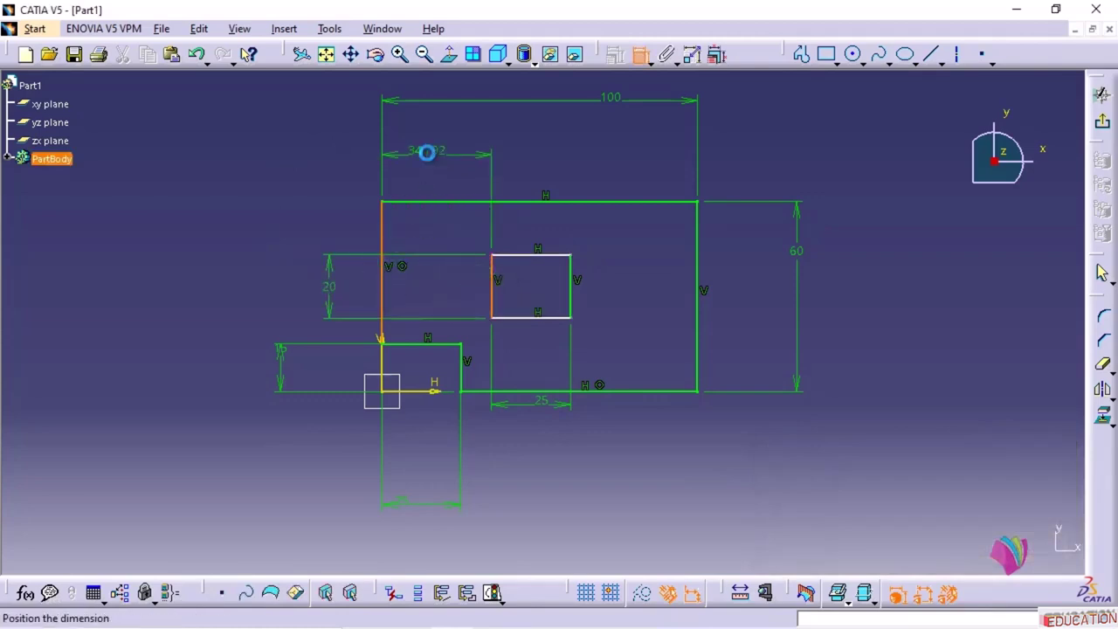
{"action": "double_click", "coordinate": [433, 152]}
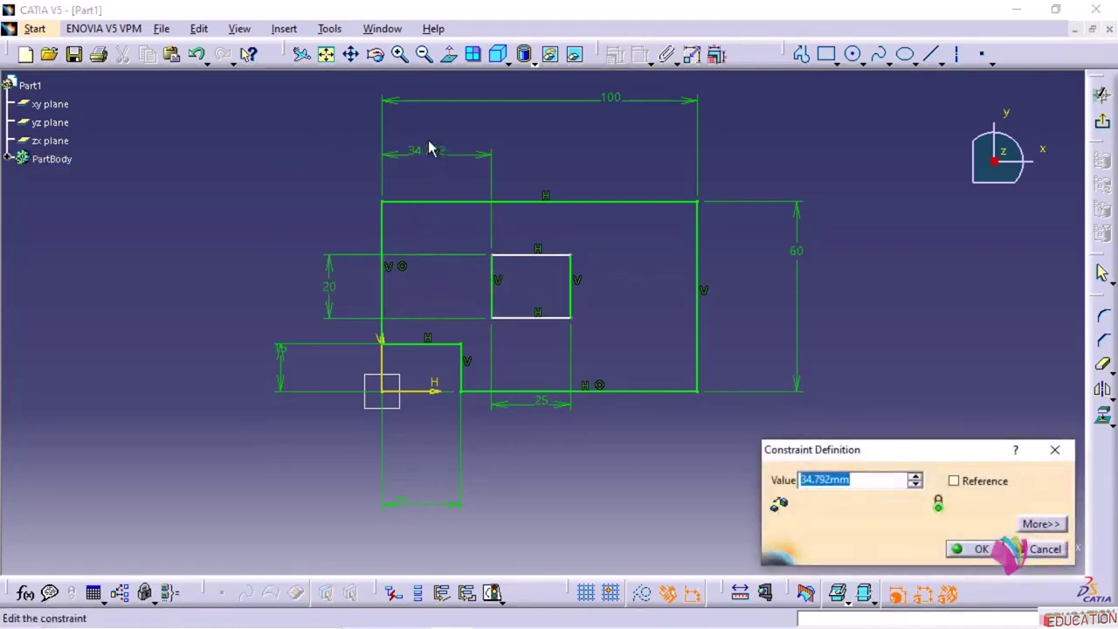
{"action": "type", "text": "35"}
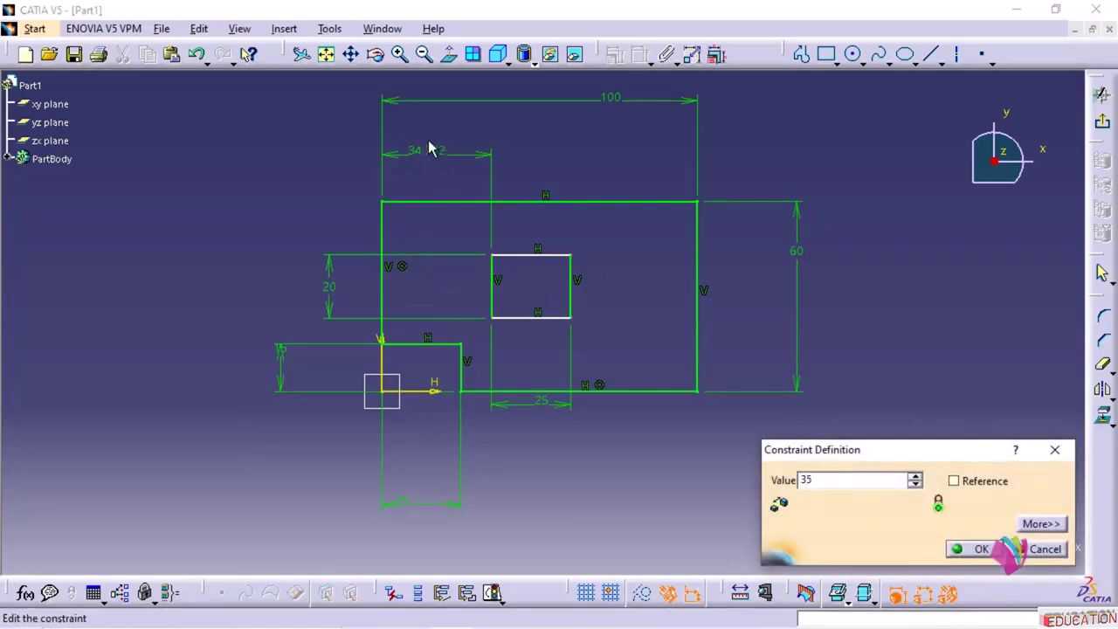
{"action": "key", "text": "Return"}
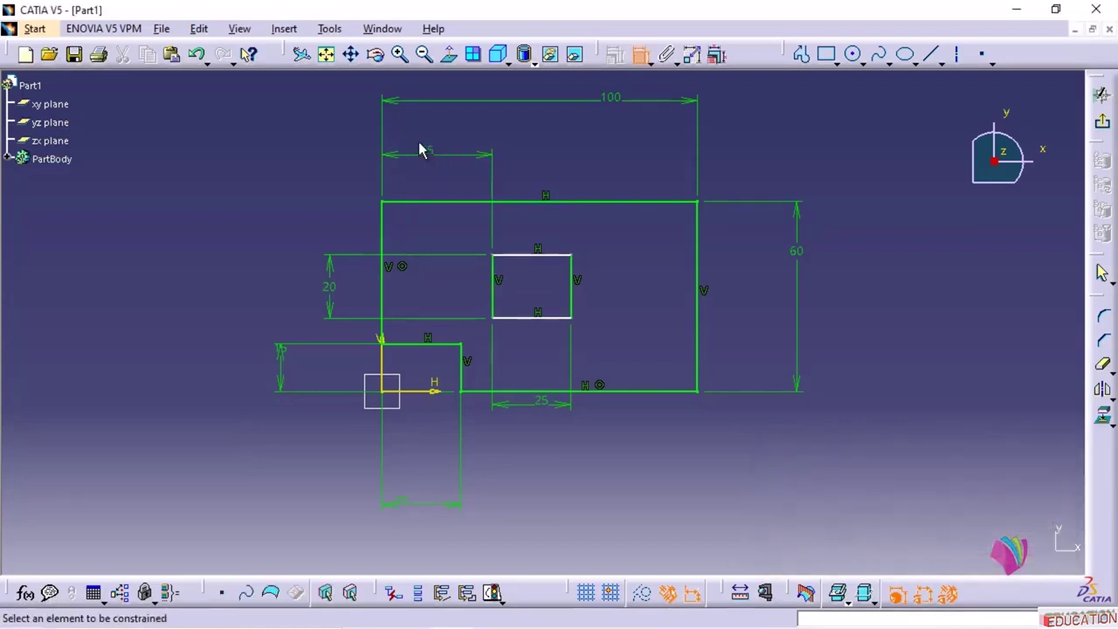
Constrain the vertical distance between the top edges of the profile and inner rectangle, and set it to 20 mm
{"action": "left_click", "coordinate": [517, 254]}
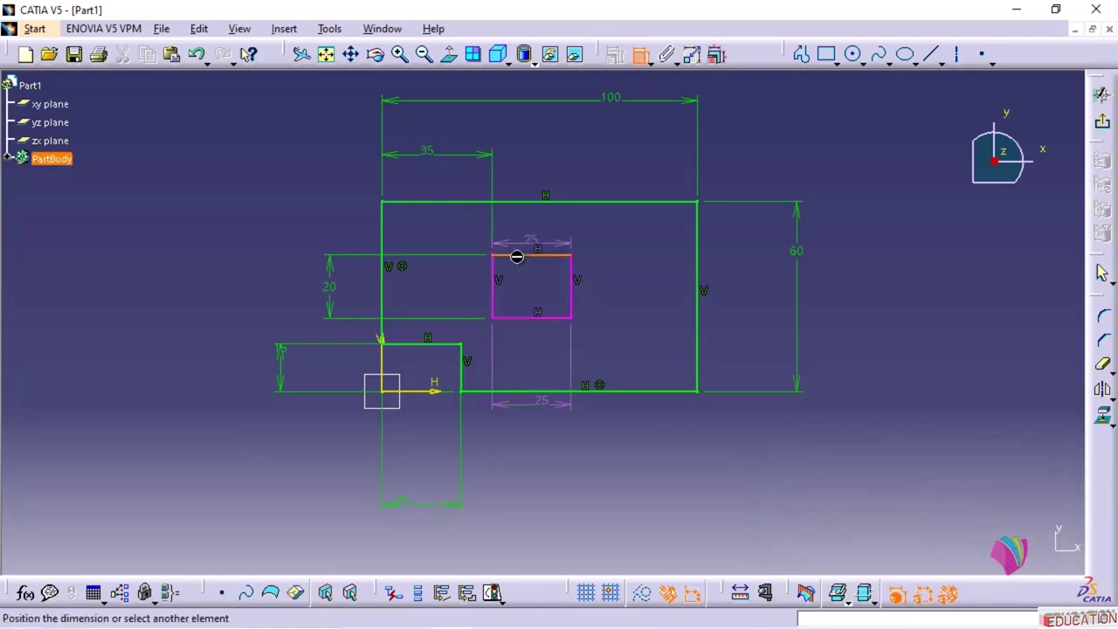
{"action": "left_click", "coordinate": [521, 203]}
{"action": "left_click", "coordinate": [342, 227]}
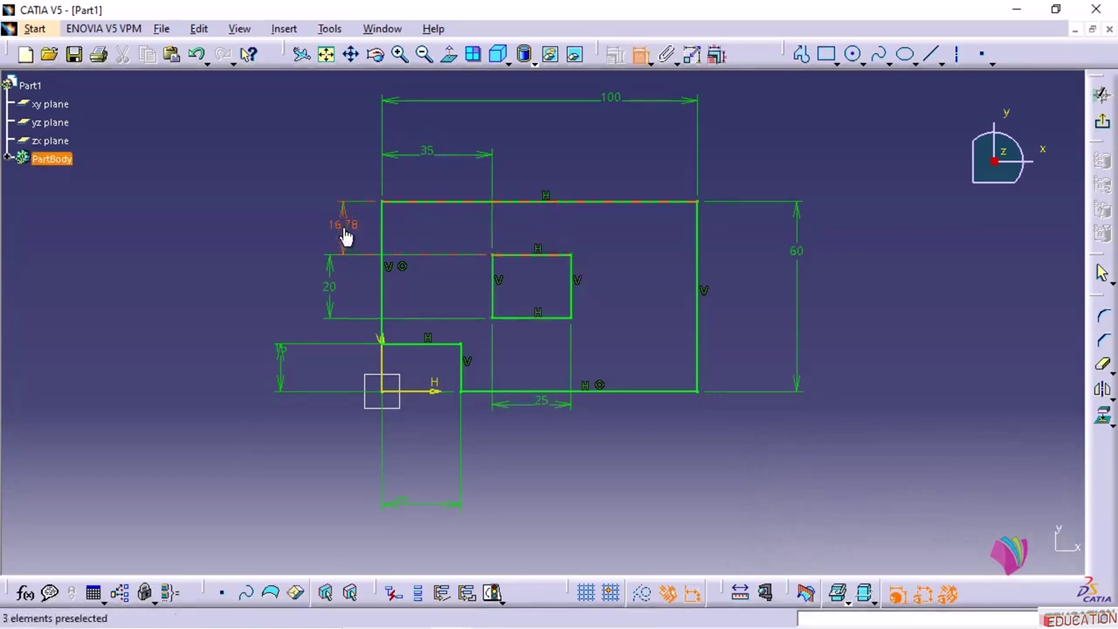
{"action": "double_click", "coordinate": [323, 227]}
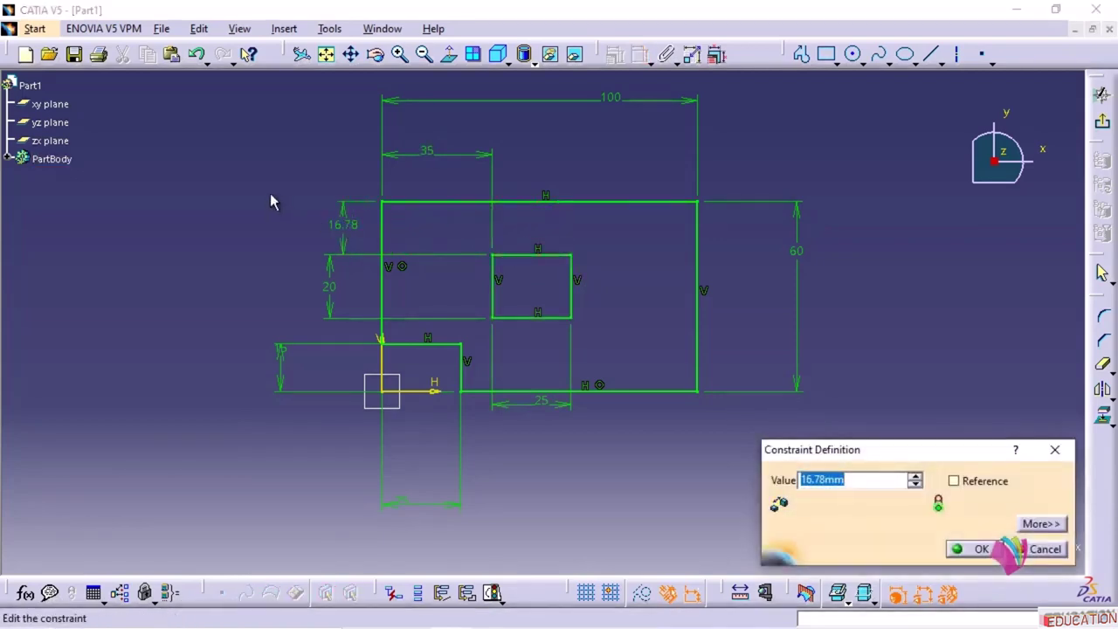
{"action": "type", "text": "20"}
{"action": "key", "text": "Return"}
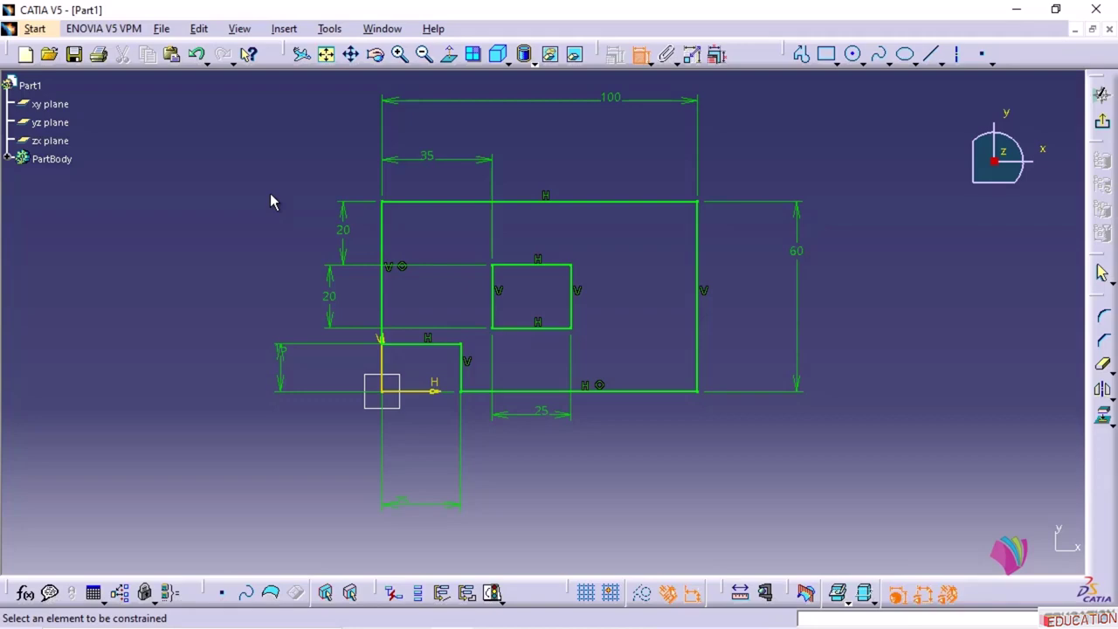
Check the Example-1.1 drawing and sketch an L-shaped line about 13 mm down from the profile's top edge and across, trimmed at the right edge
{"action": "mouse_move", "coordinate": [541, 627]}
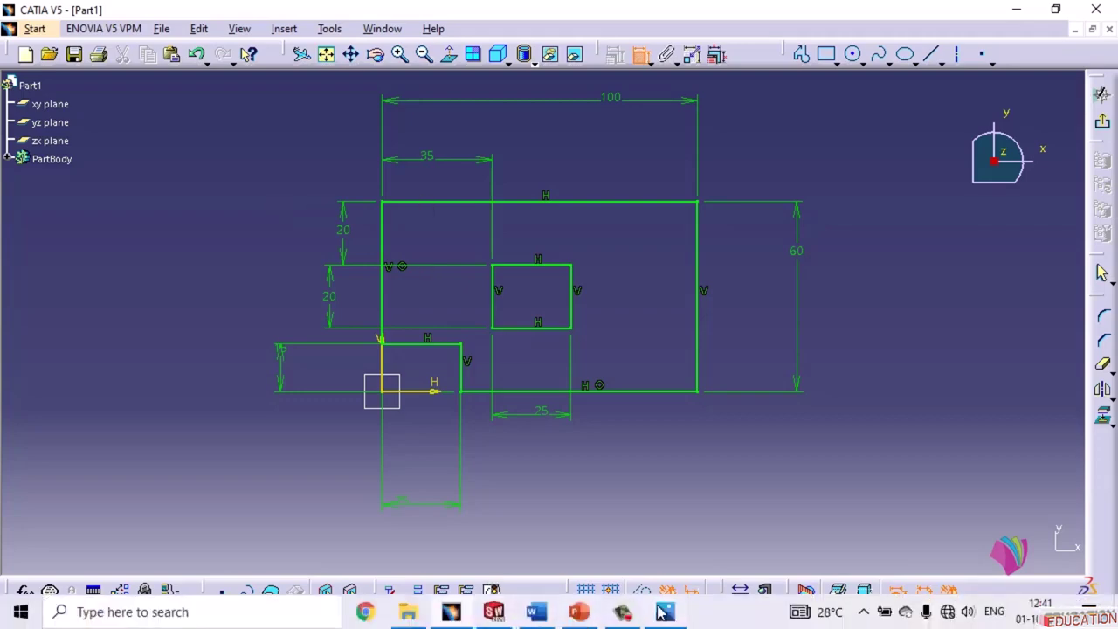
{"action": "left_click", "coordinate": [664, 612]}
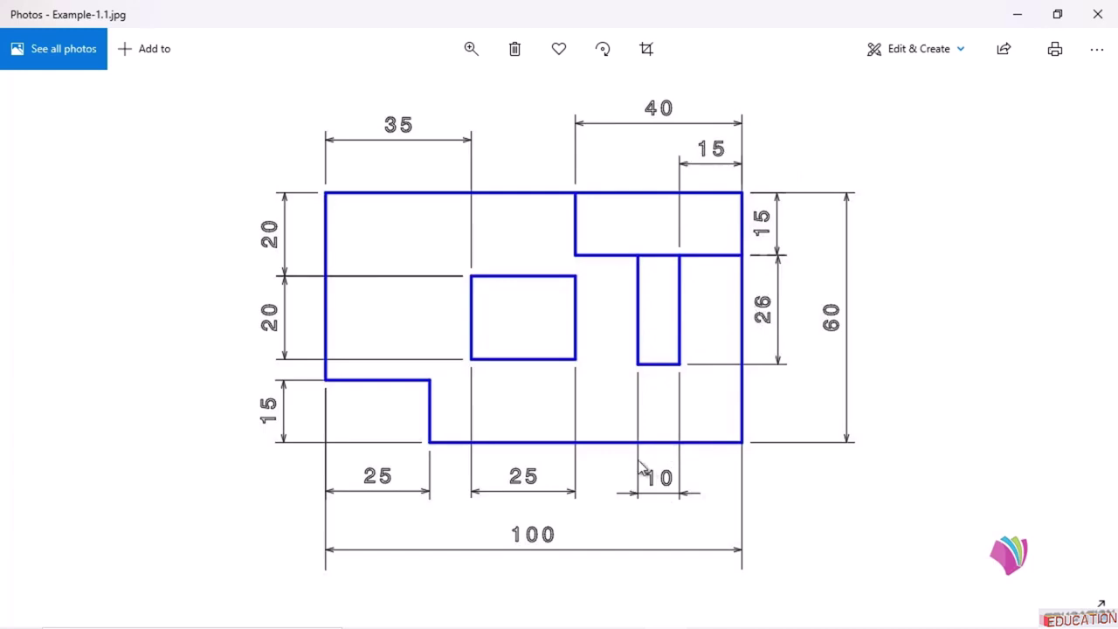
{"action": "left_click", "coordinate": [1006, 21]}
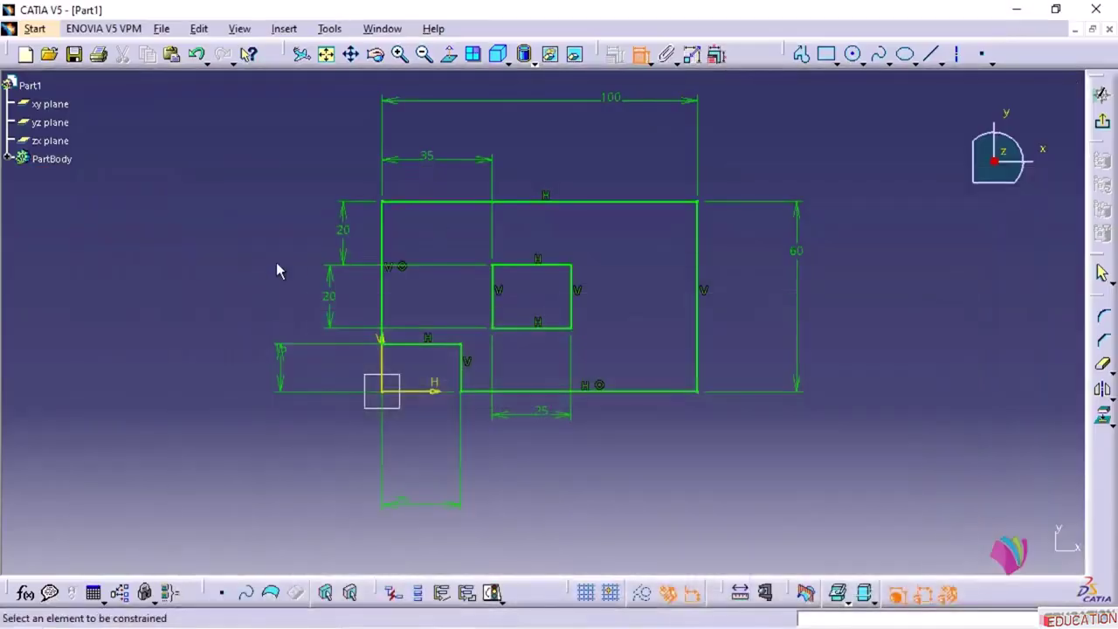
{"action": "left_click", "coordinate": [801, 55]}
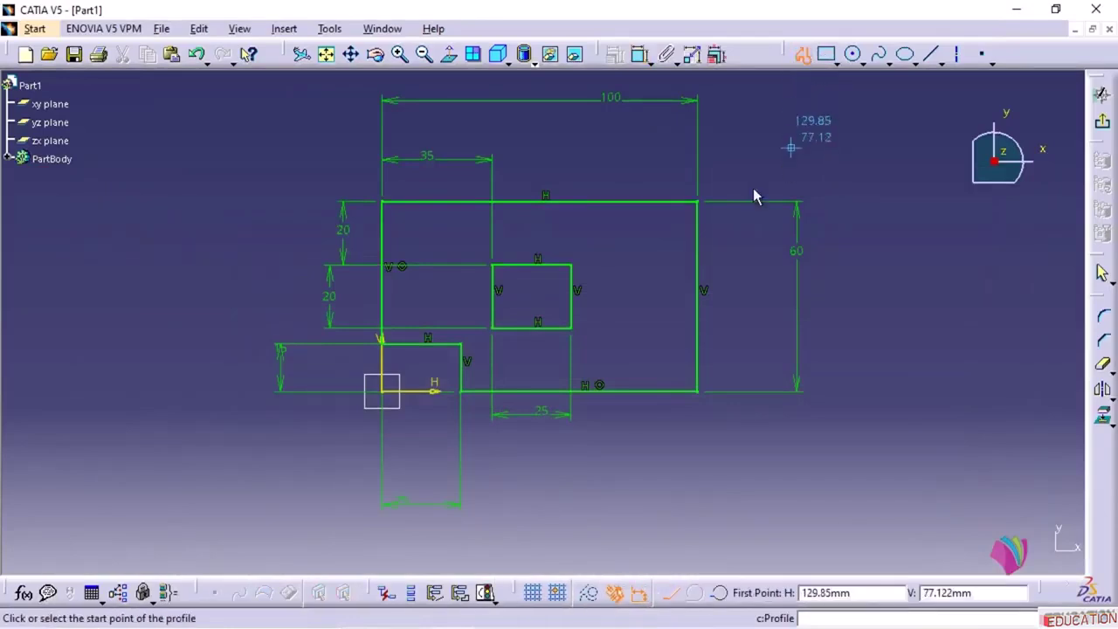
{"action": "left_click", "coordinate": [611, 202]}
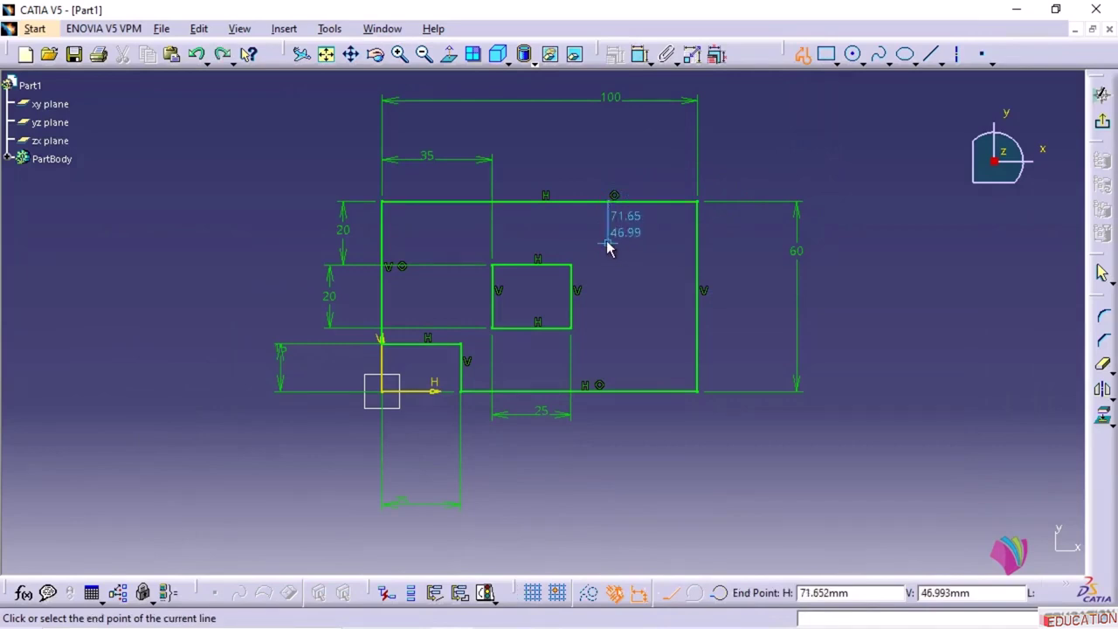
{"action": "left_click", "coordinate": [609, 242]}
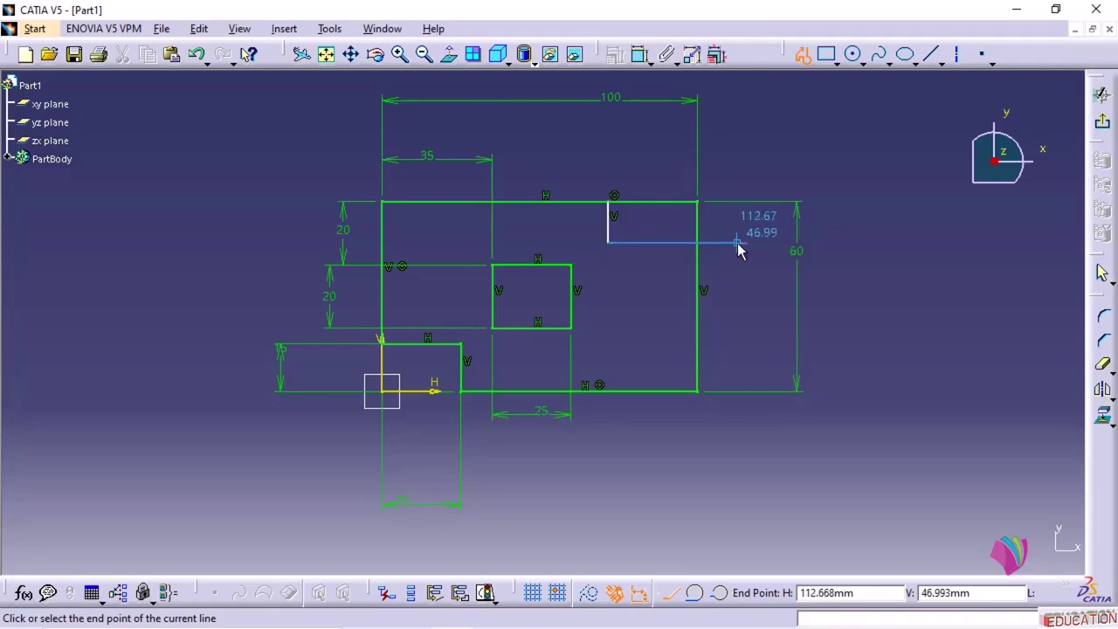
{"action": "left_click", "coordinate": [738, 243]}
{"action": "key", "text": "Escape"}
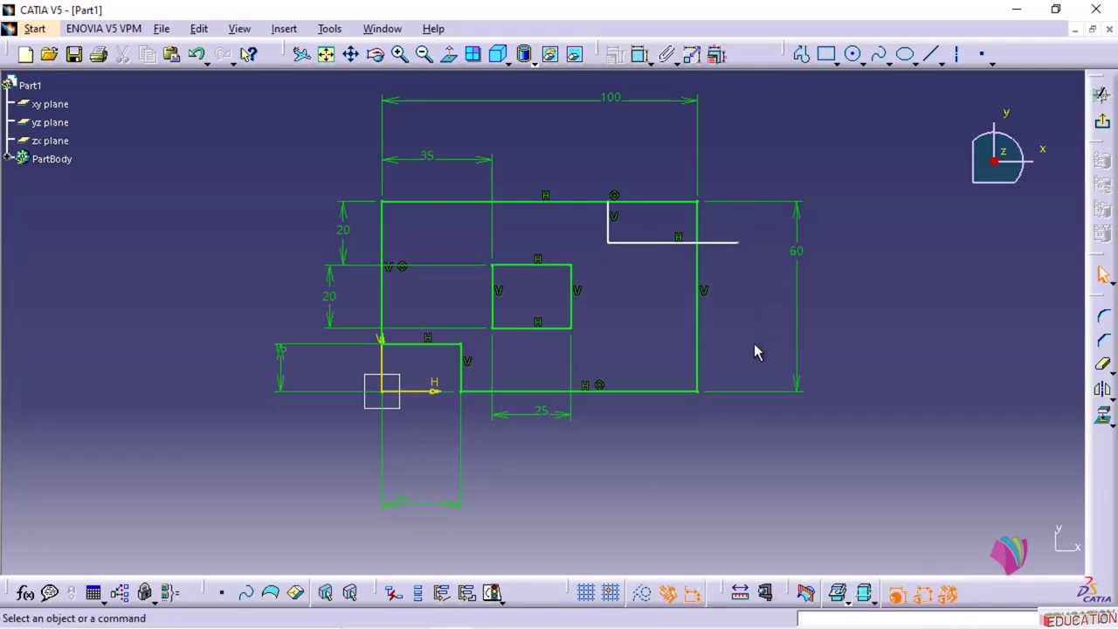
{"action": "left_click", "coordinate": [1098, 366]}
{"action": "left_click", "coordinate": [729, 244]}
Constrain the length of the short vertical line in the profile's upper-right corner and set it to 15 mm
{"action": "left_click", "coordinate": [640, 55]}
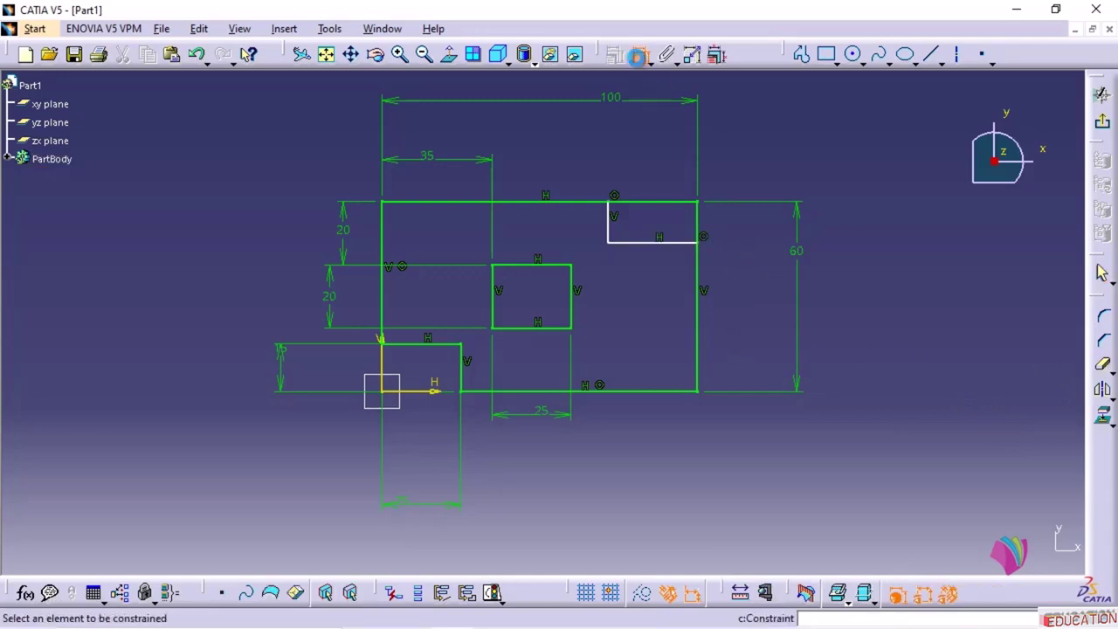
{"action": "left_click", "coordinate": [609, 225]}
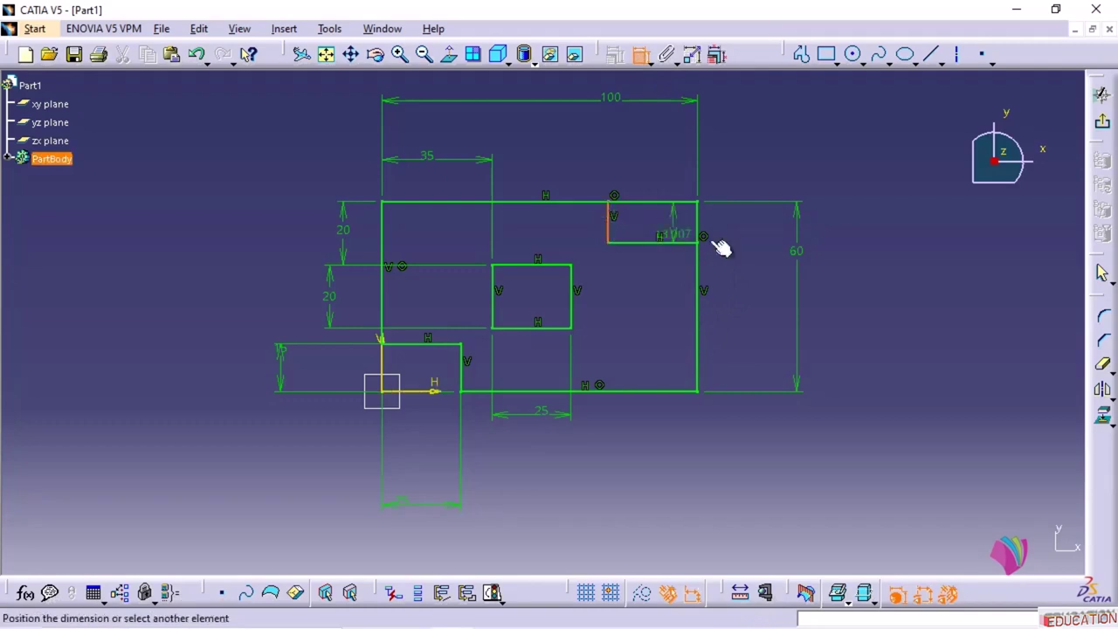
{"action": "left_click", "coordinate": [762, 229]}
{"action": "double_click", "coordinate": [777, 224]}
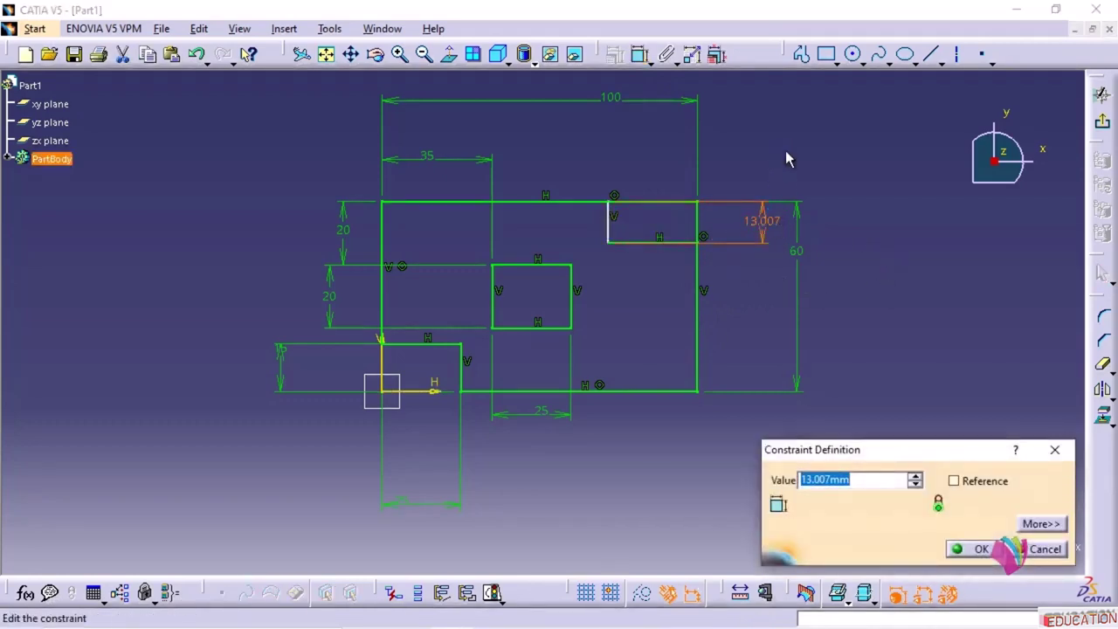
{"action": "type", "text": "15"}
{"action": "key", "text": "Return"}
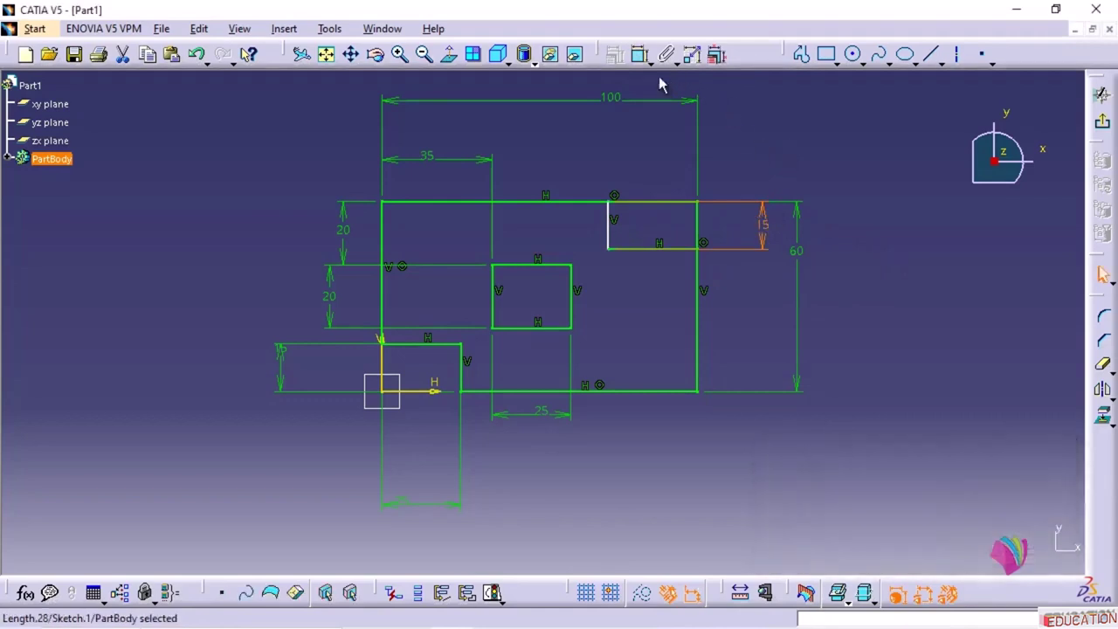
Constrain the length of the horizontal line in the profile's upper-right corner and set it to 40 mm
{"action": "left_click", "coordinate": [639, 54]}
{"action": "left_click", "coordinate": [673, 249]}
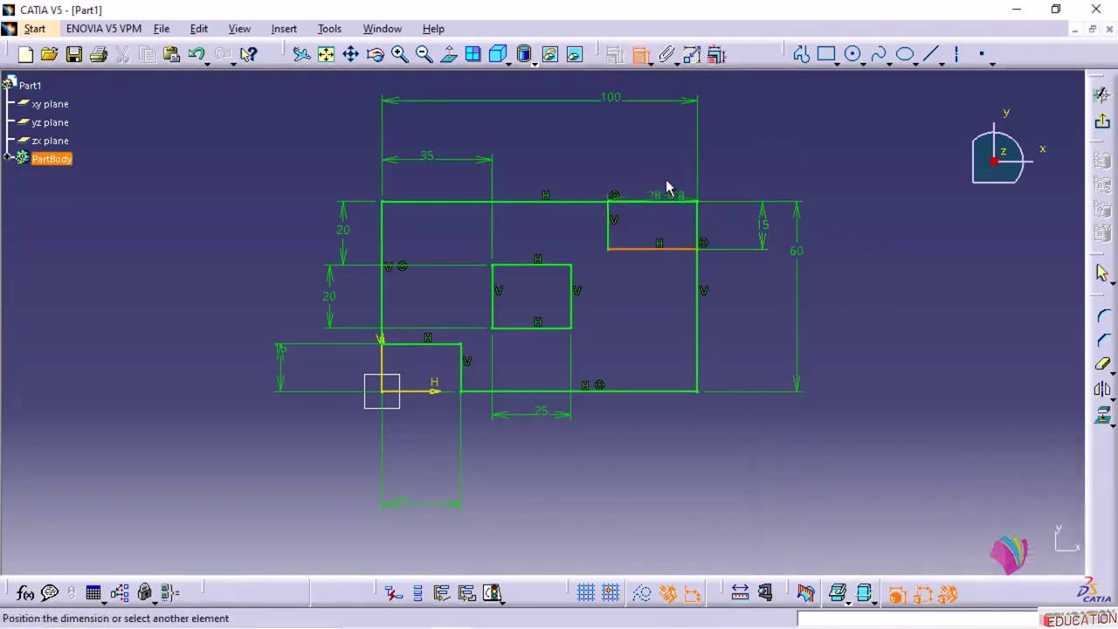
{"action": "left_click", "coordinate": [663, 165]}
{"action": "double_click", "coordinate": [664, 159]}
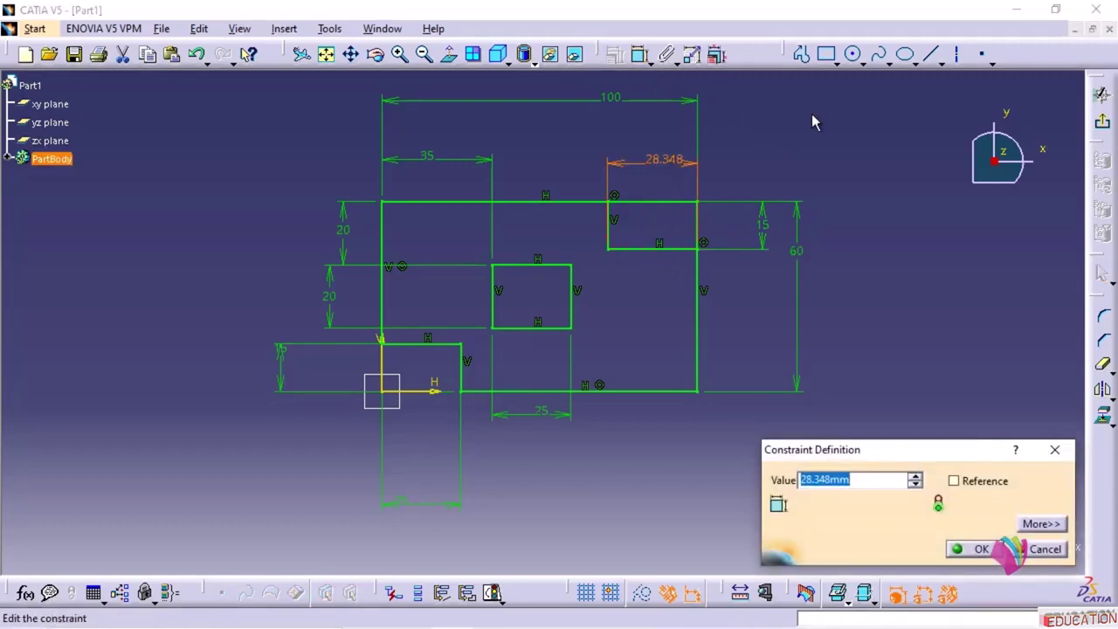
{"action": "type", "text": "40"}
{"action": "key", "text": "Return"}
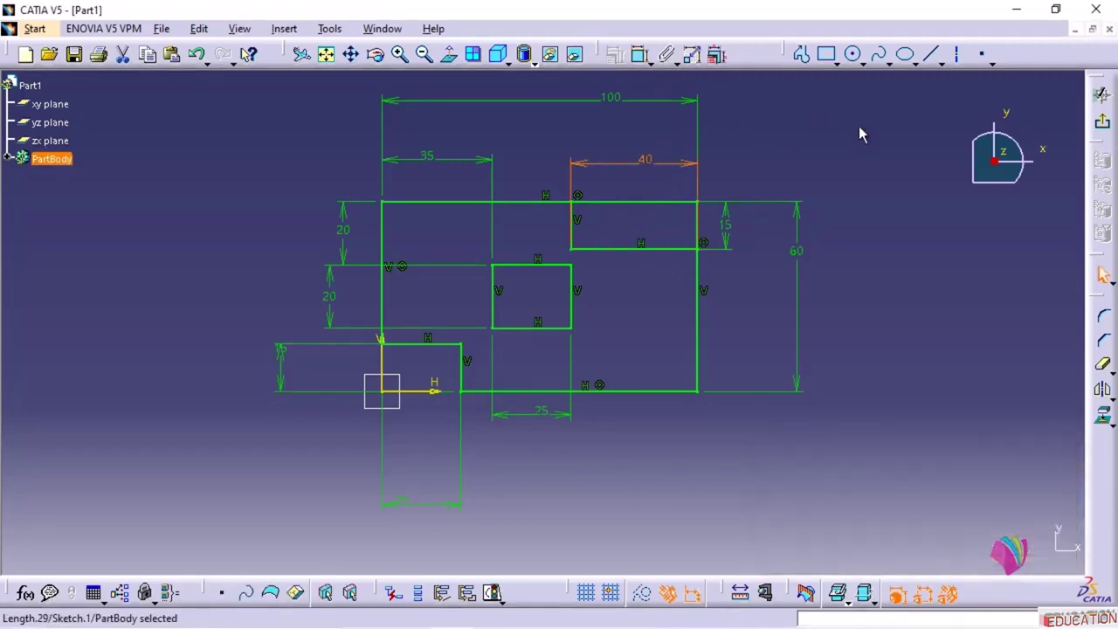
{"action": "left_click", "coordinate": [904, 271]}
Switch to SOLIDWORKS and sketch a vertical line about 13 mm down from the profile's top edge, connected to a horizontal line extending past the right edge
{"action": "mouse_move", "coordinate": [543, 627]}
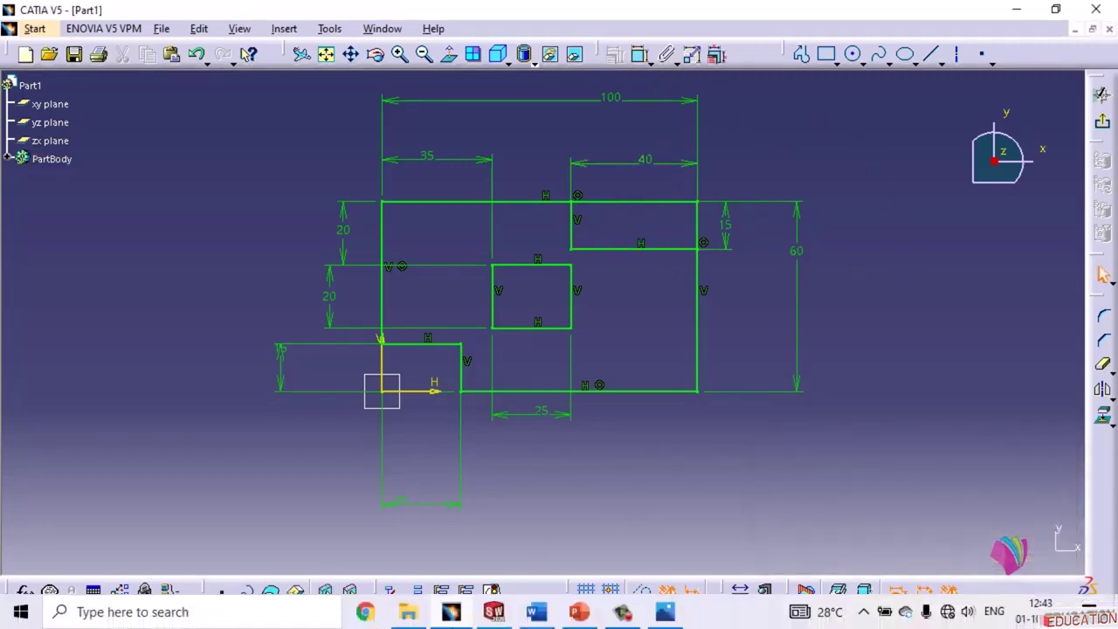
{"action": "left_click", "coordinate": [489, 612]}
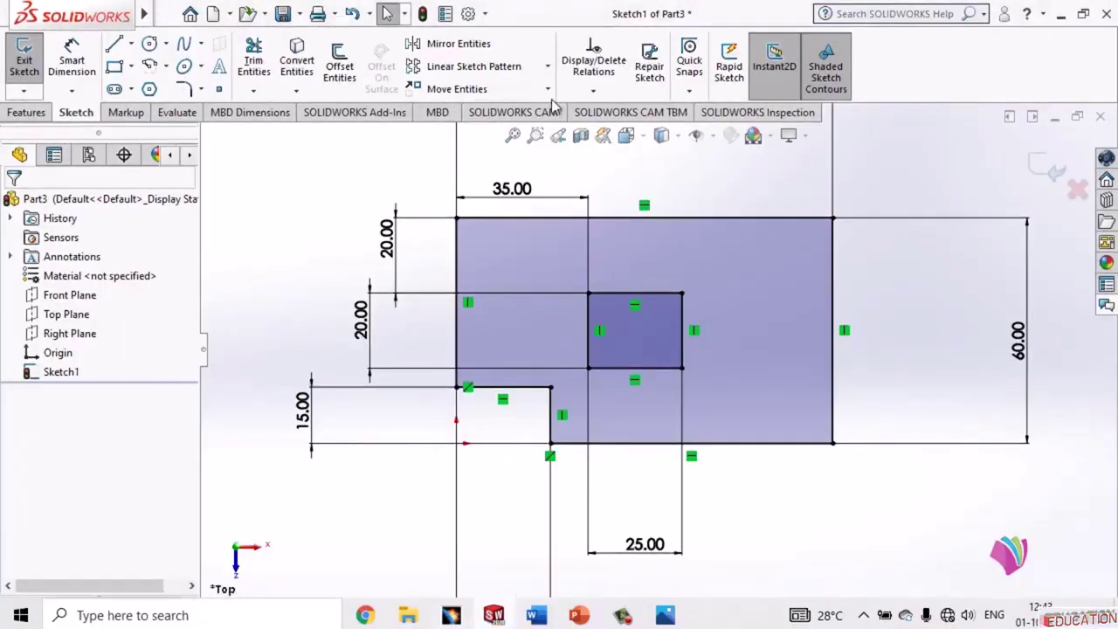
{"action": "left_click", "coordinate": [114, 44]}
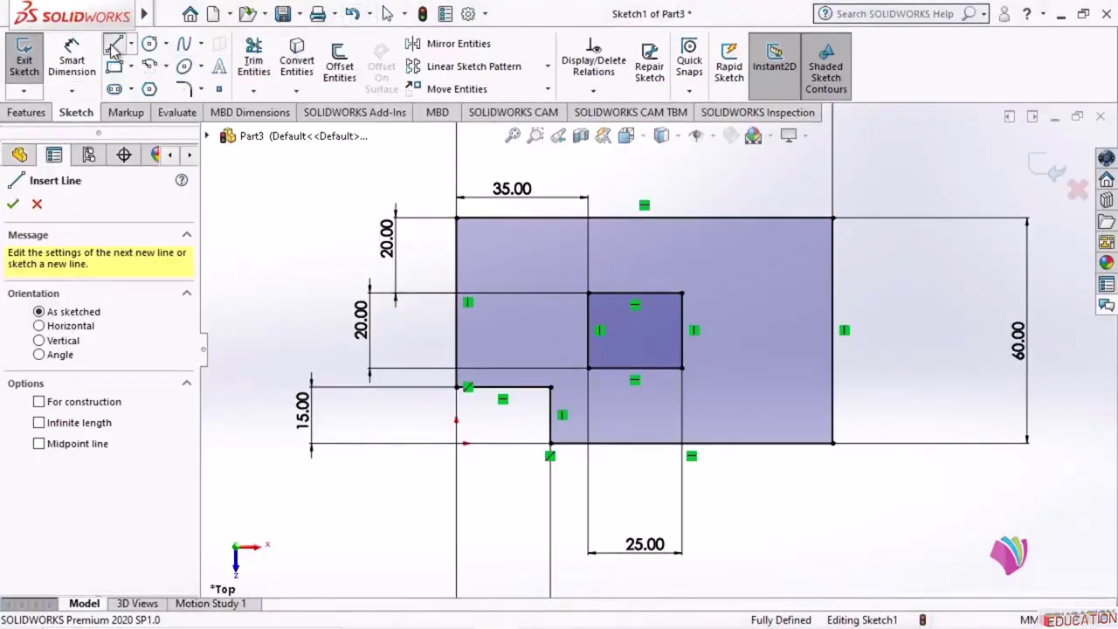
{"action": "left_click", "coordinate": [719, 218]}
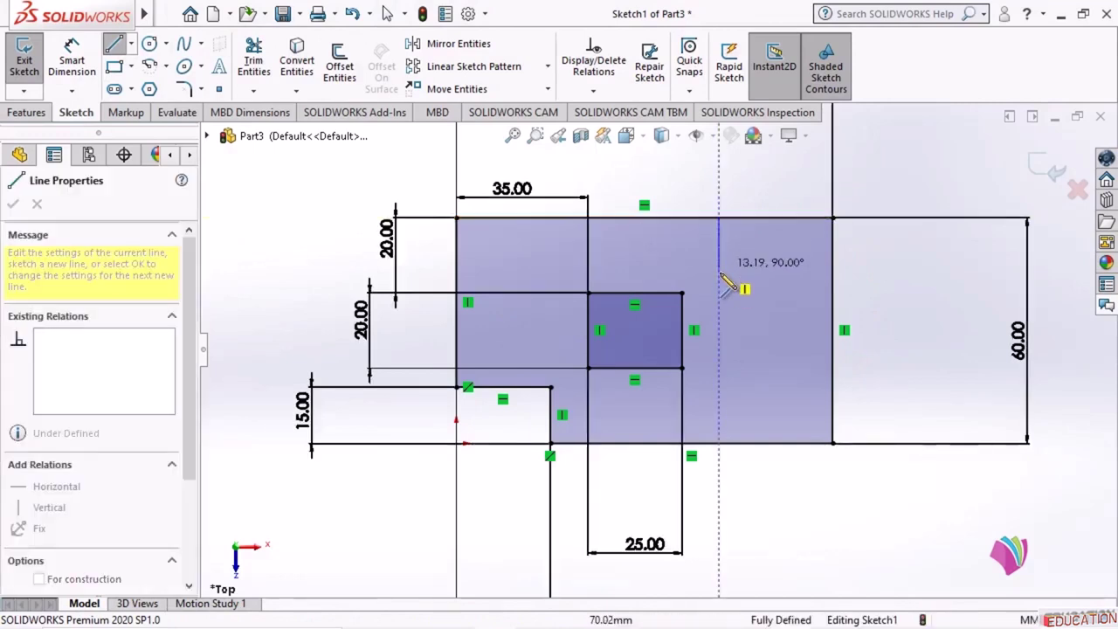
{"action": "left_click", "coordinate": [719, 267]}
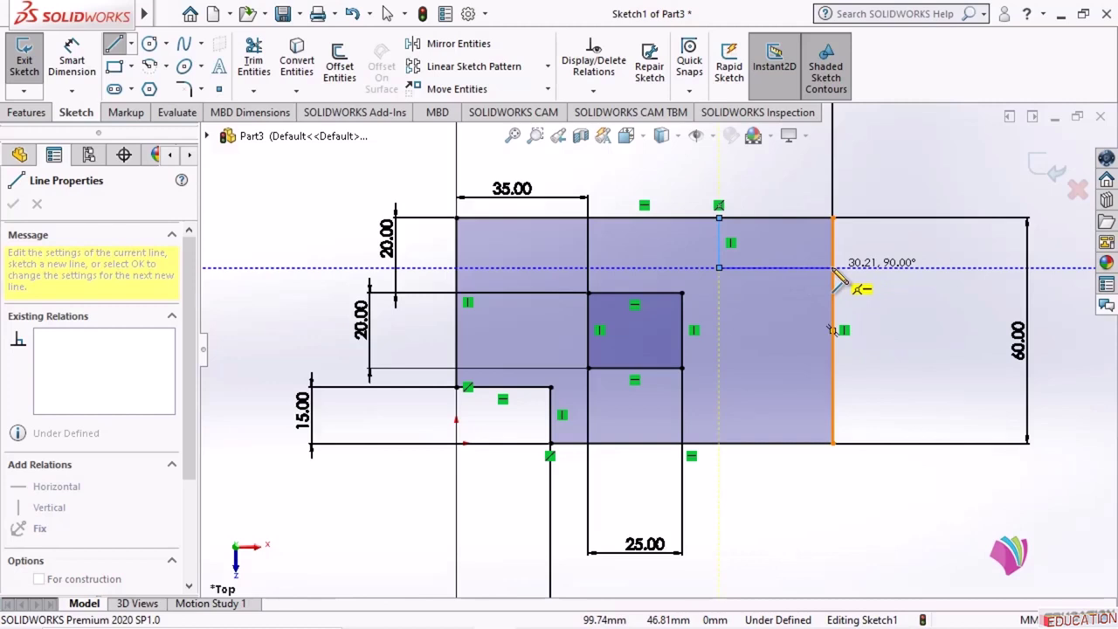
{"action": "left_click", "coordinate": [885, 267]}
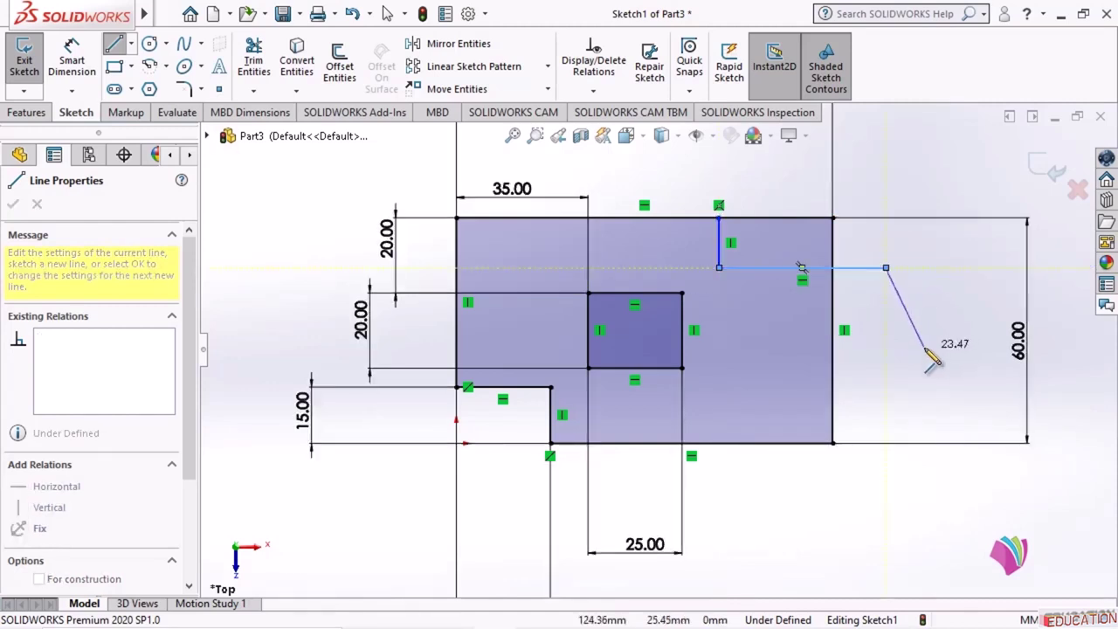
{"action": "key", "text": "Escape"}
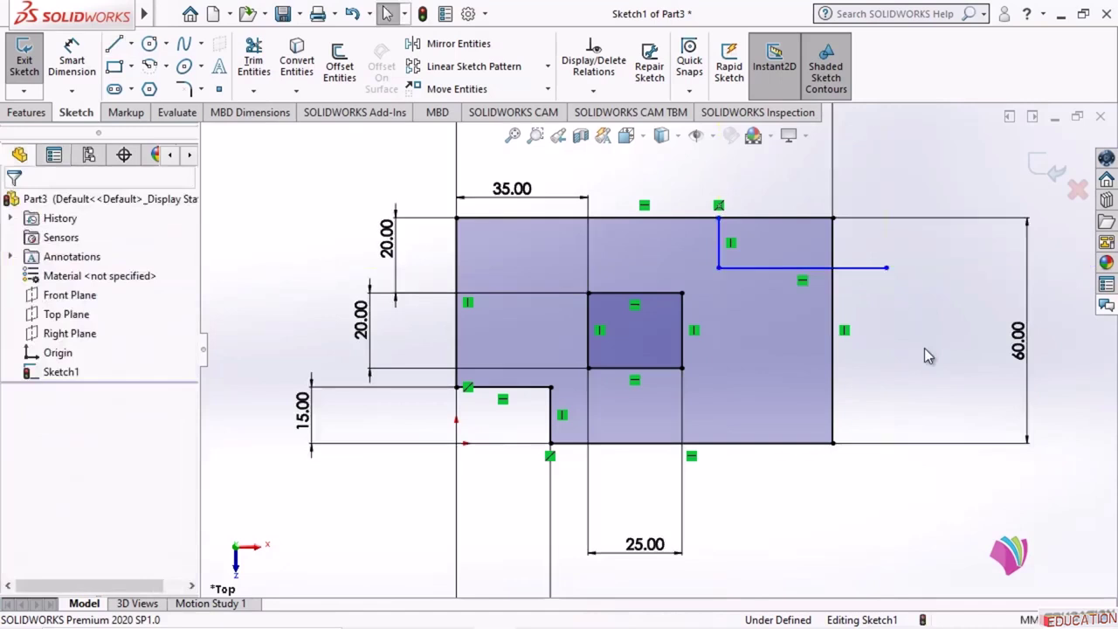
Trim the part of the new horizontal line that extends beyond the profile's right edge
{"action": "left_click", "coordinate": [255, 61]}
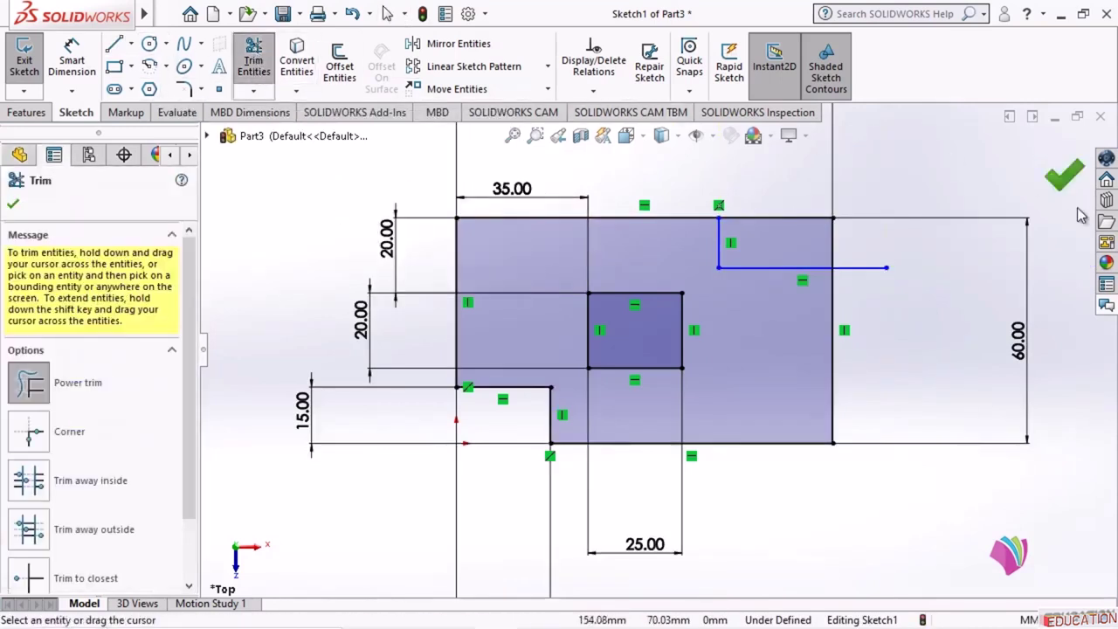
{"action": "left_click_drag", "start_coordinate": [895, 294], "coordinate": [878, 260]}
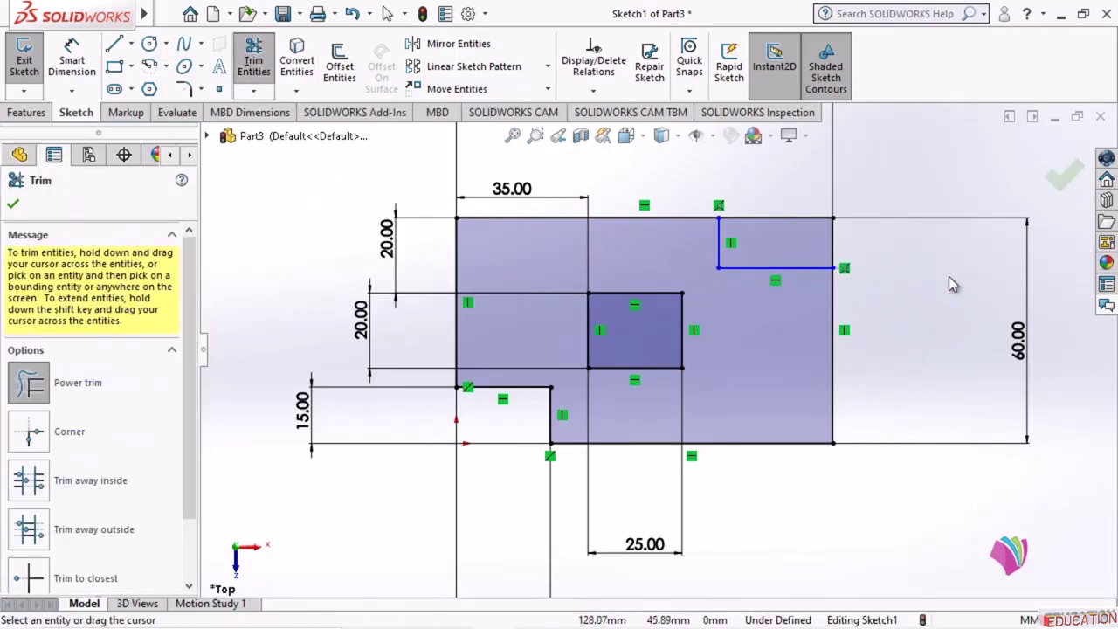
{"action": "key", "text": "Escape"}
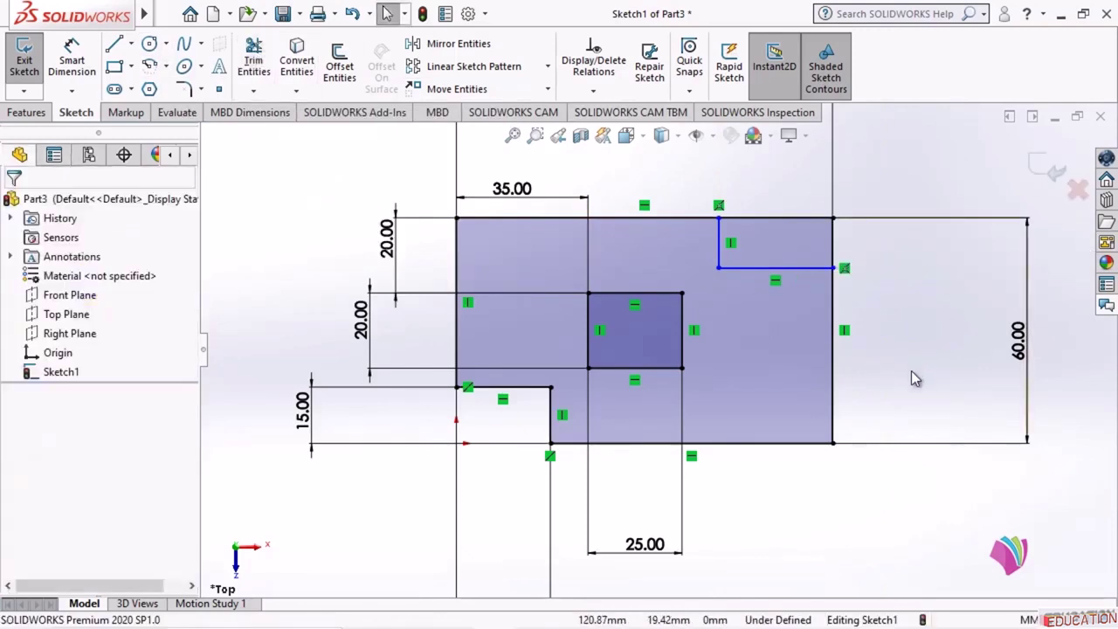
Dimension the short vertical line in the profile's upper-right corner and set its length to 15 mm
{"action": "left_click", "coordinate": [72, 61]}
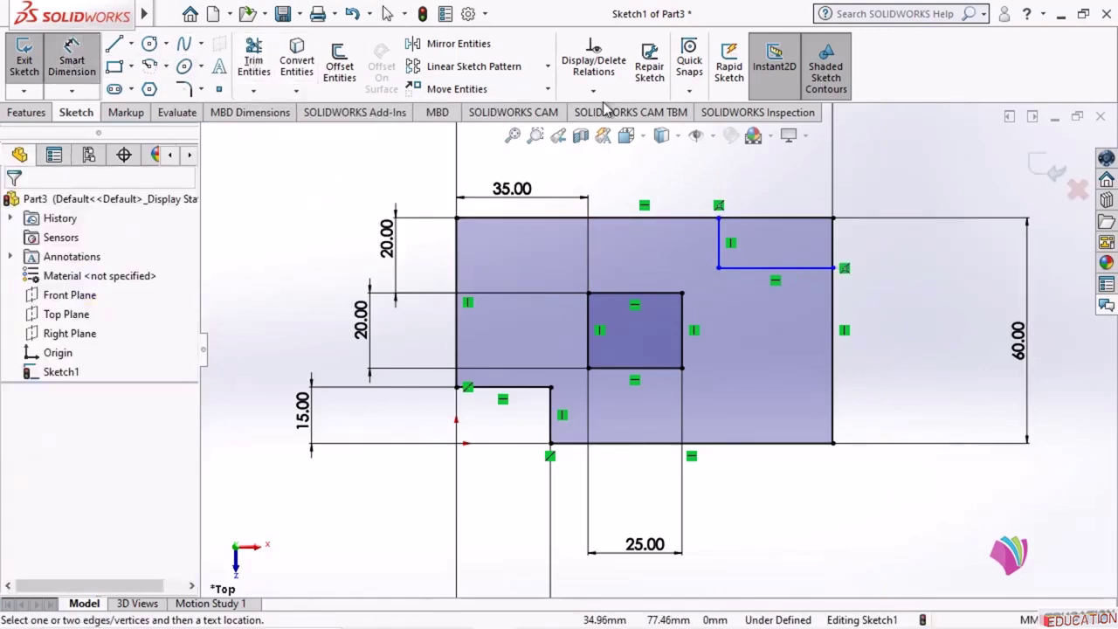
{"action": "left_click", "coordinate": [719, 242]}
{"action": "left_click", "coordinate": [869, 240]}
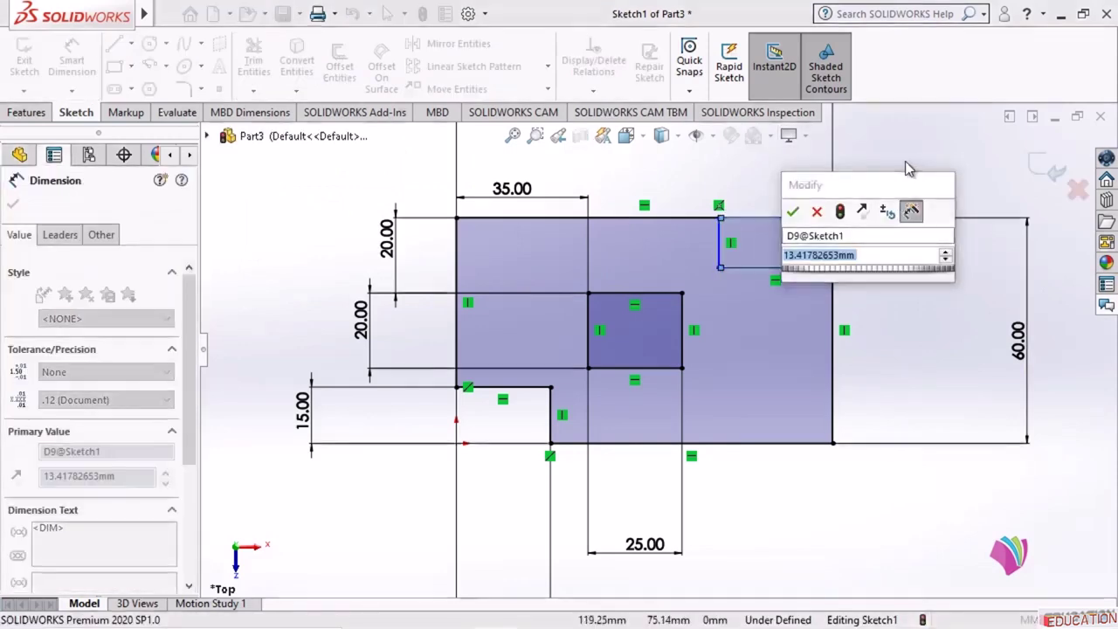
{"action": "type", "text": "15"}
{"action": "key", "text": "Return"}
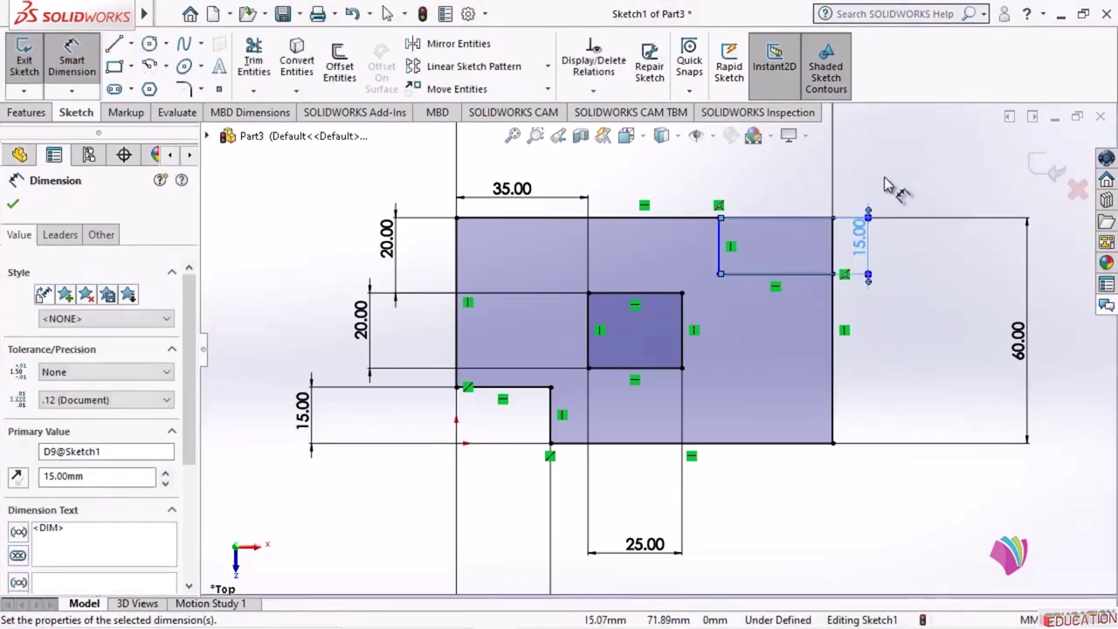
Dimension the horizontal line in the profile's upper-right corner and set its length to 40 mm
{"action": "left_click", "coordinate": [790, 273]}
{"action": "left_click", "coordinate": [795, 181]}
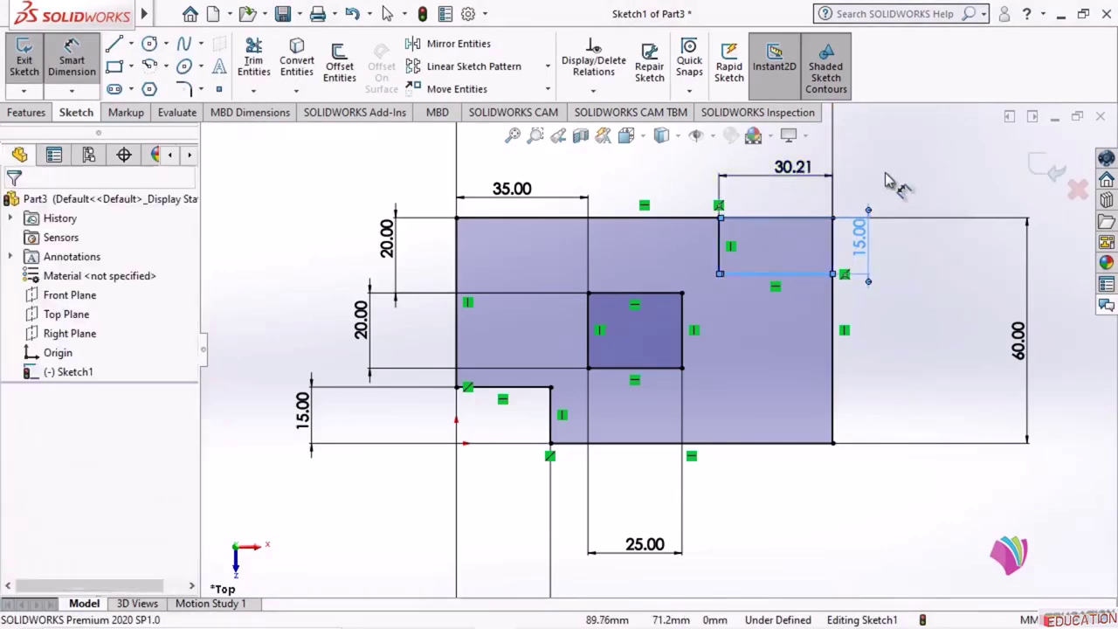
{"action": "type", "text": "40"}
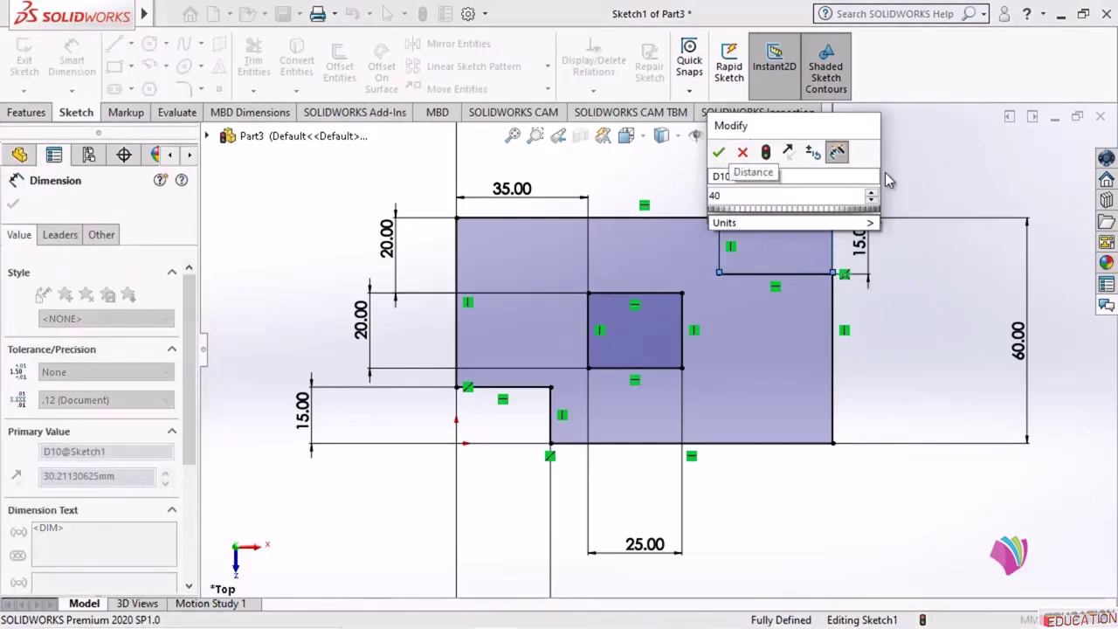
{"action": "key", "text": "Return"}
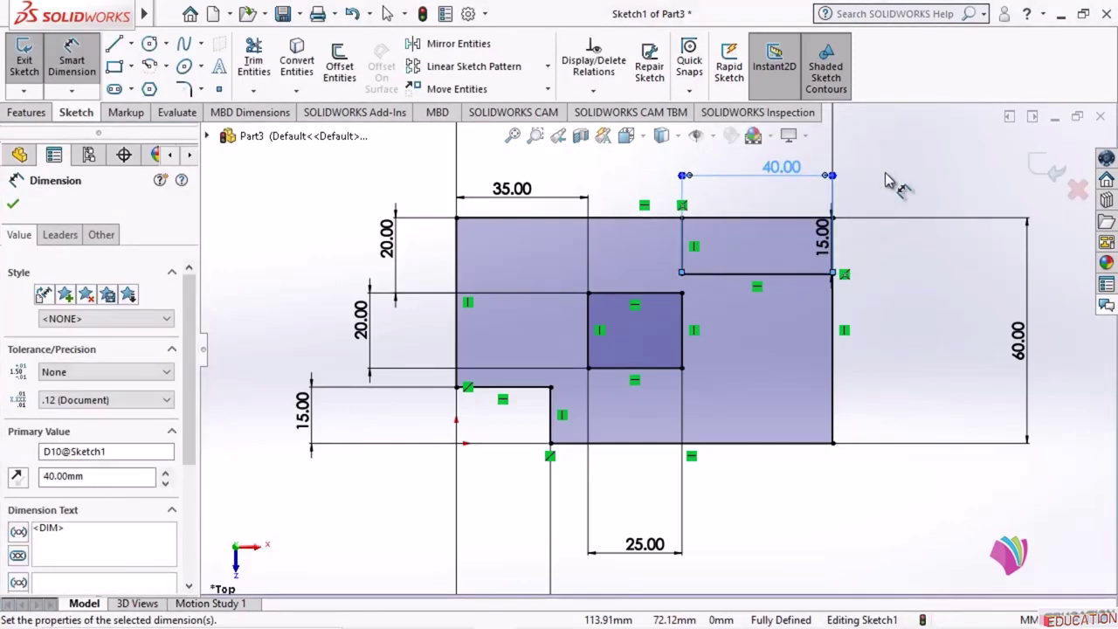
{"action": "left_click", "coordinate": [904, 208]}
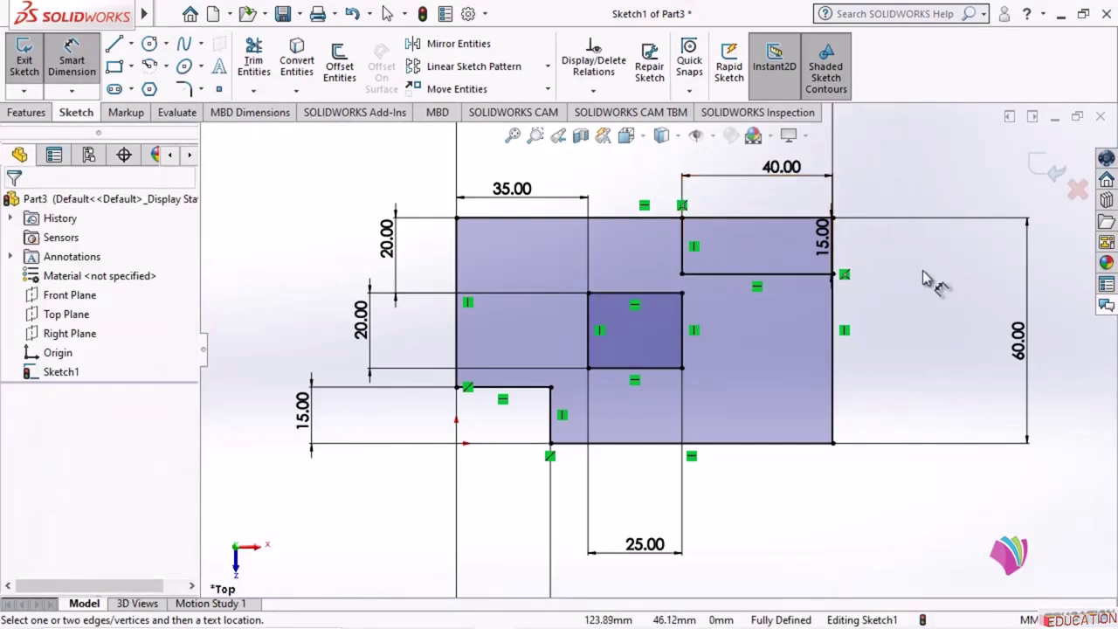
Sketch a three-line U-shaped slot about 28 mm deep below the upper-right corner's horizontal line, running its right side up past that line
{"action": "left_click", "coordinate": [116, 45]}
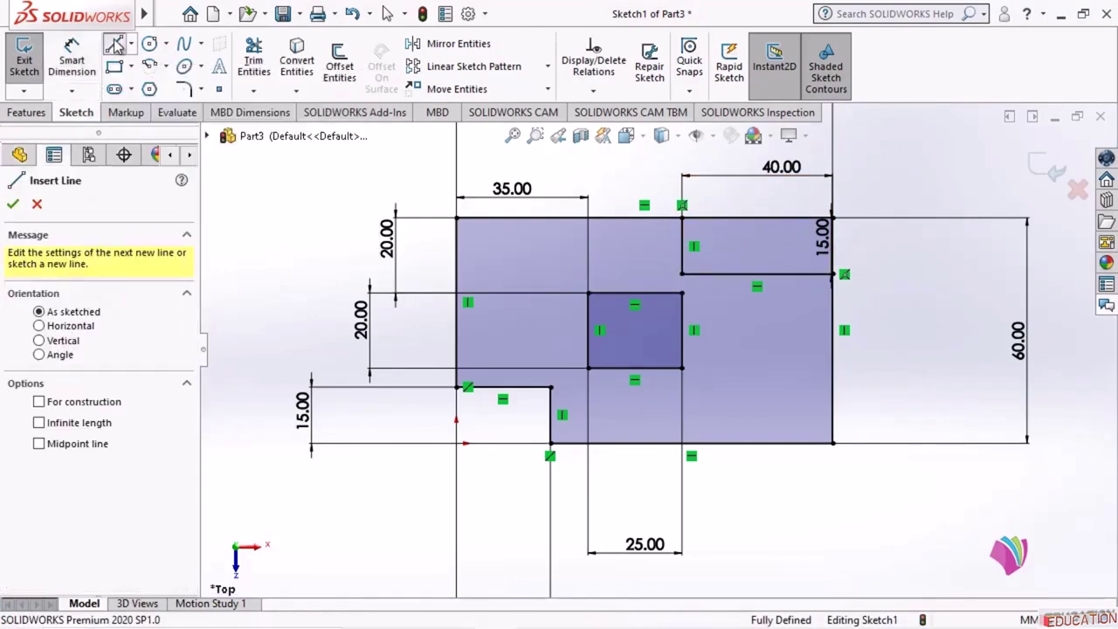
{"action": "left_click", "coordinate": [722, 274]}
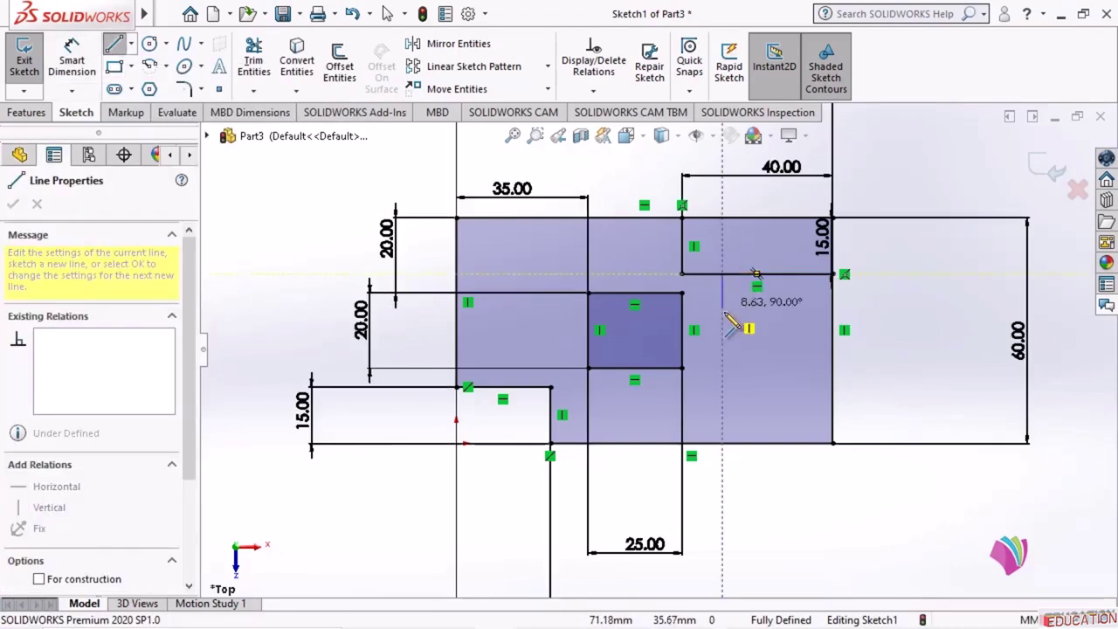
{"action": "left_click", "coordinate": [722, 381]}
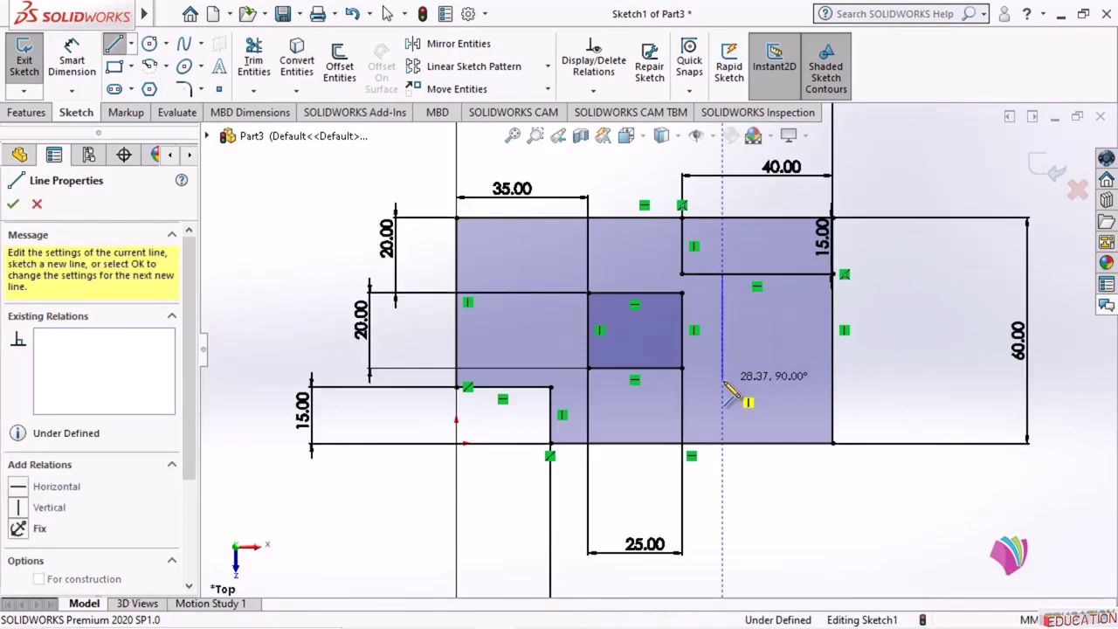
{"action": "left_click", "coordinate": [799, 380]}
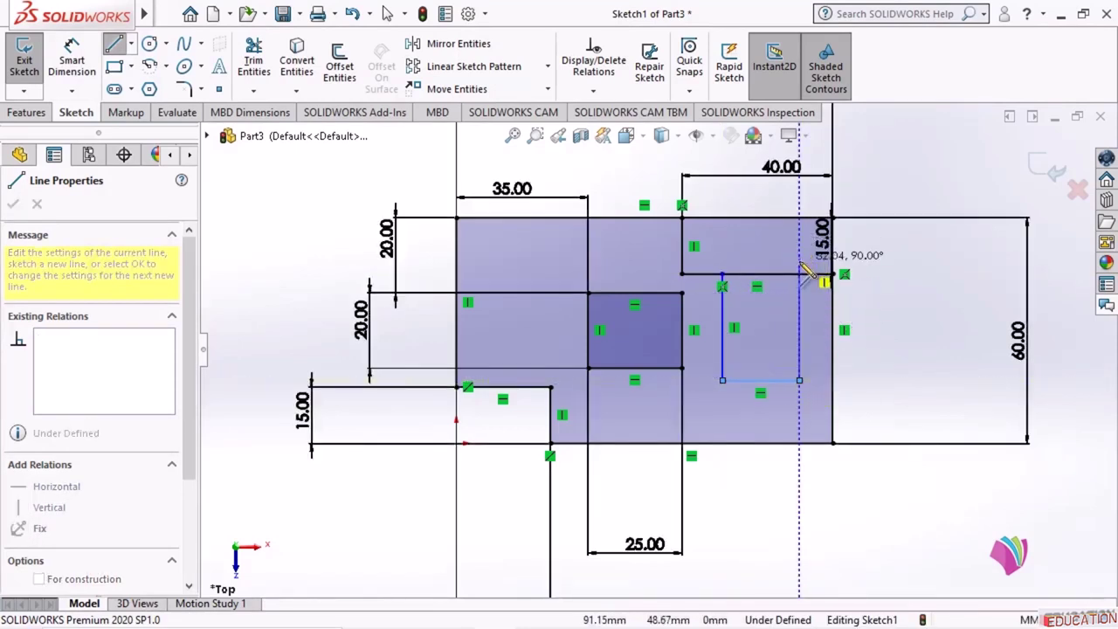
{"action": "left_click", "coordinate": [799, 242]}
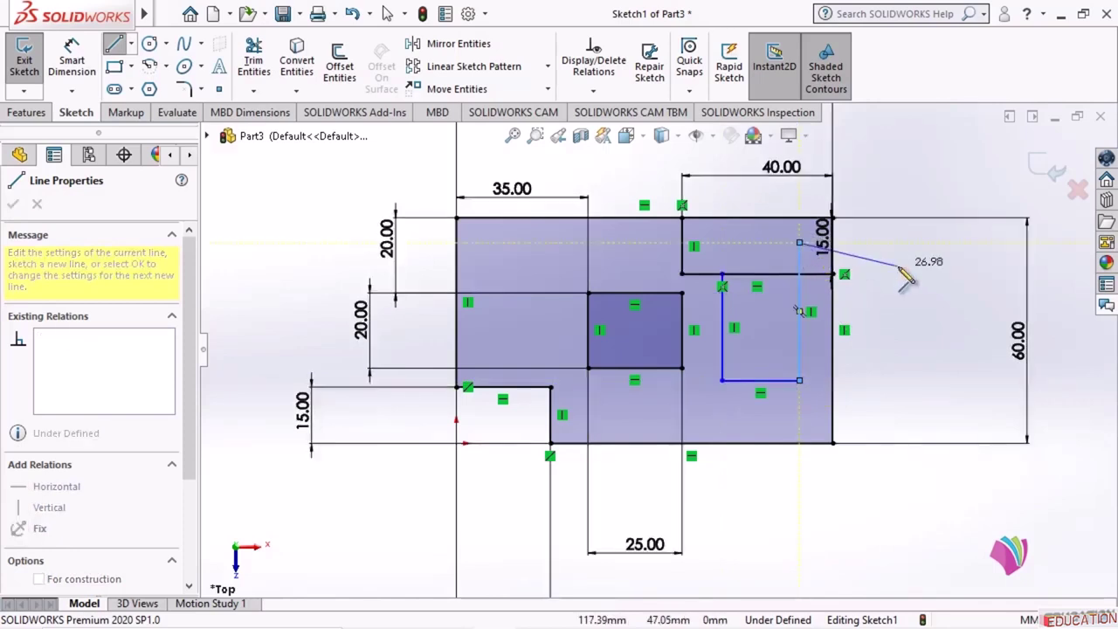
{"action": "key", "text": "Escape"}
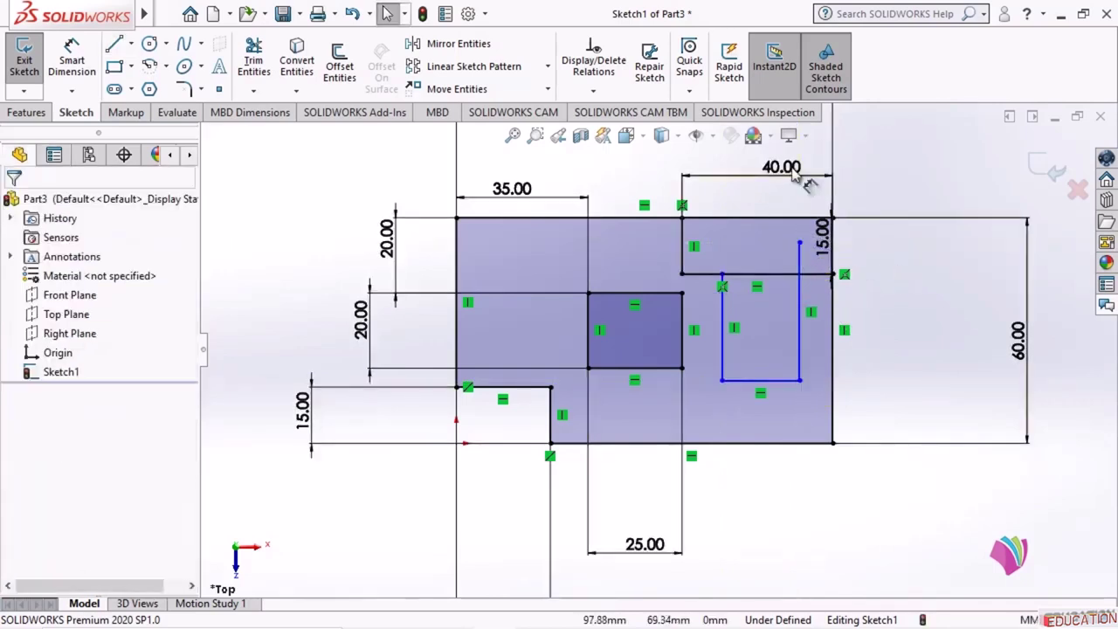
Trim the part of the slot's right vertical line that extends above the horizontal line
{"action": "left_click", "coordinate": [253, 60]}
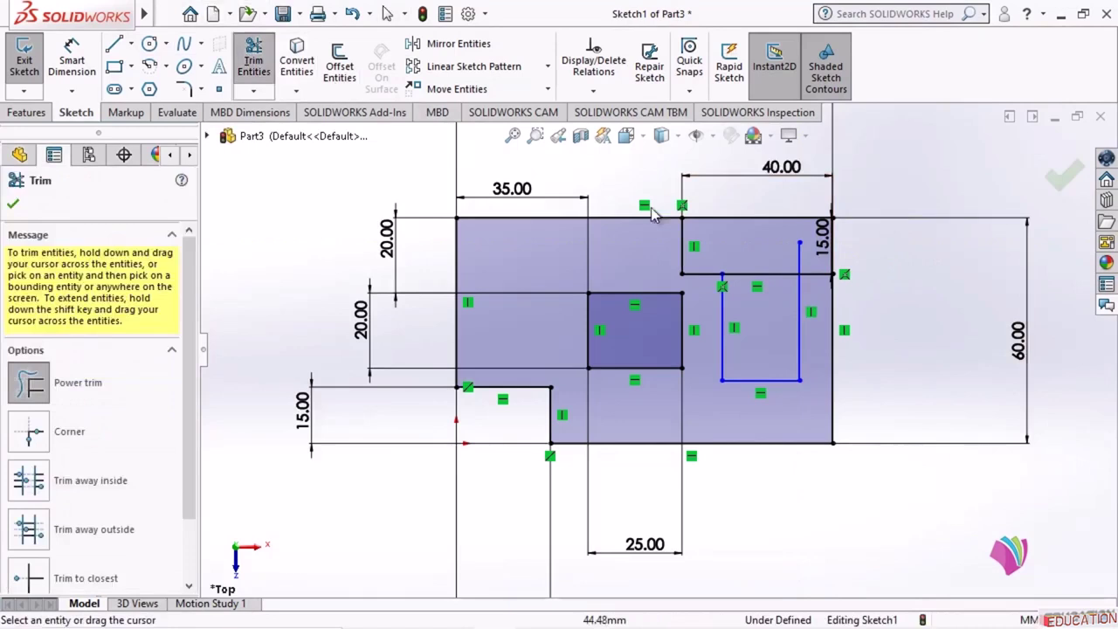
{"action": "left_click", "coordinate": [799, 257]}
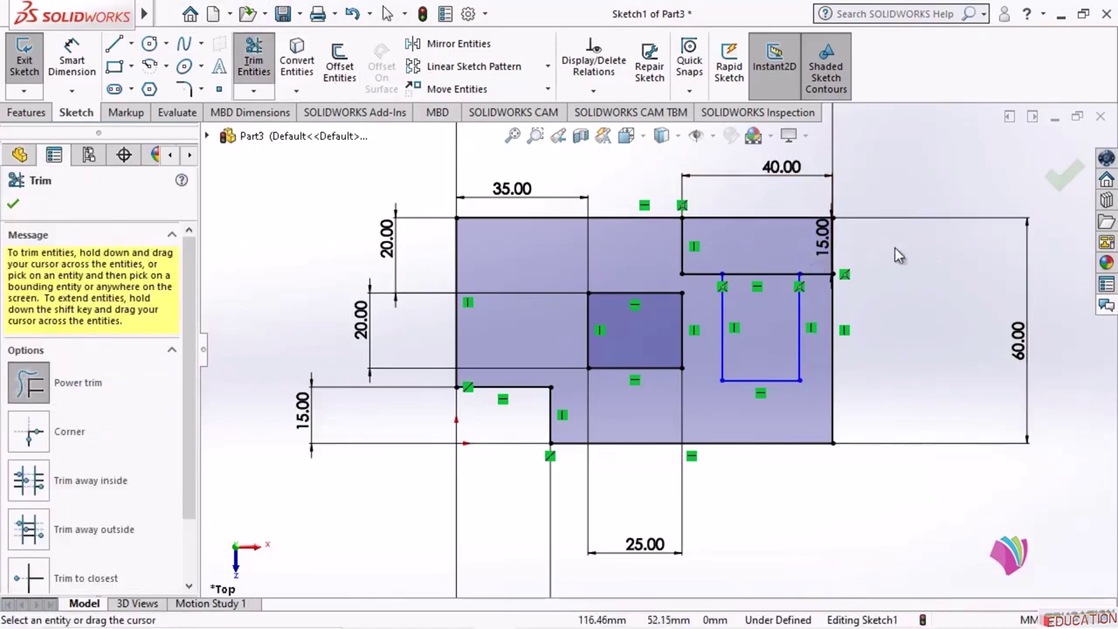
{"action": "key", "text": "Escape"}
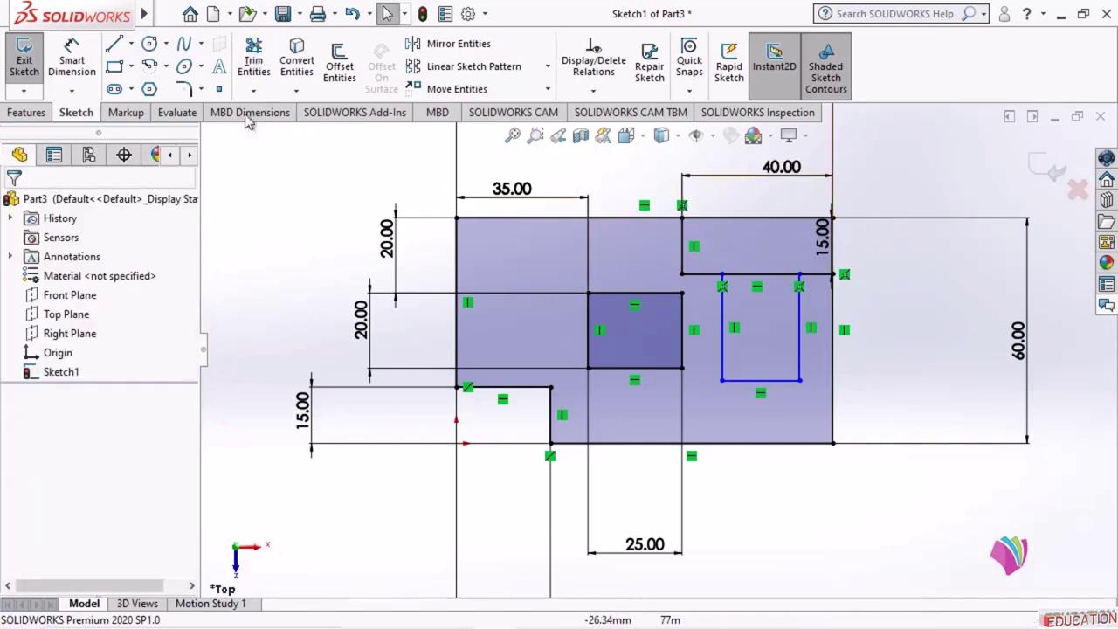
Dimension the distance between the slot's right vertical line and the profile's right edge and set it to 15 mm
{"action": "left_click", "coordinate": [71, 52]}
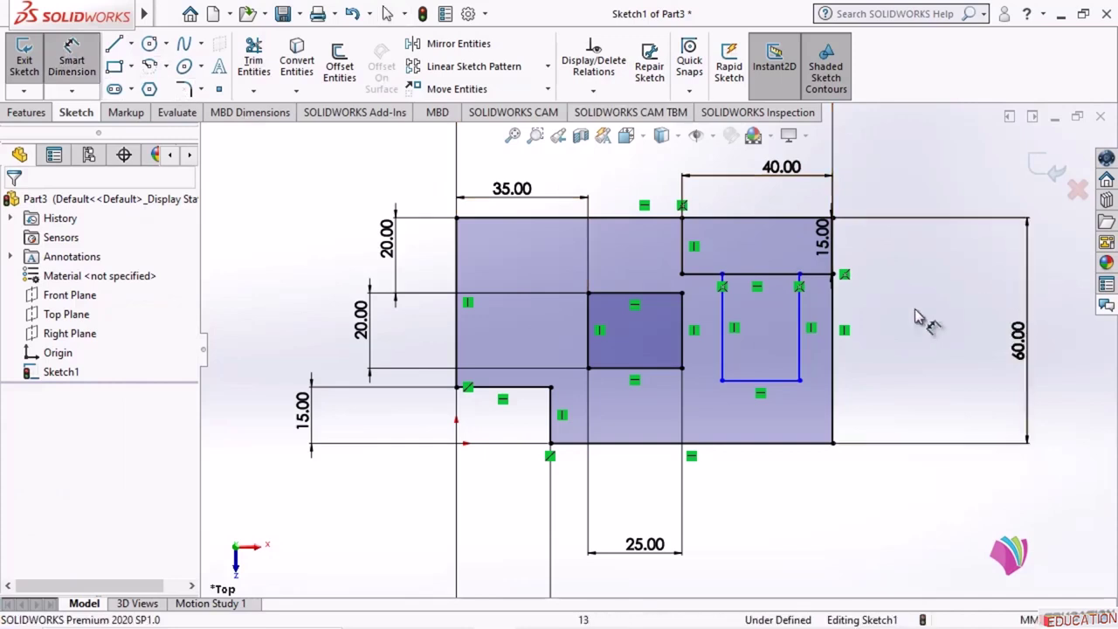
{"action": "left_click", "coordinate": [800, 321]}
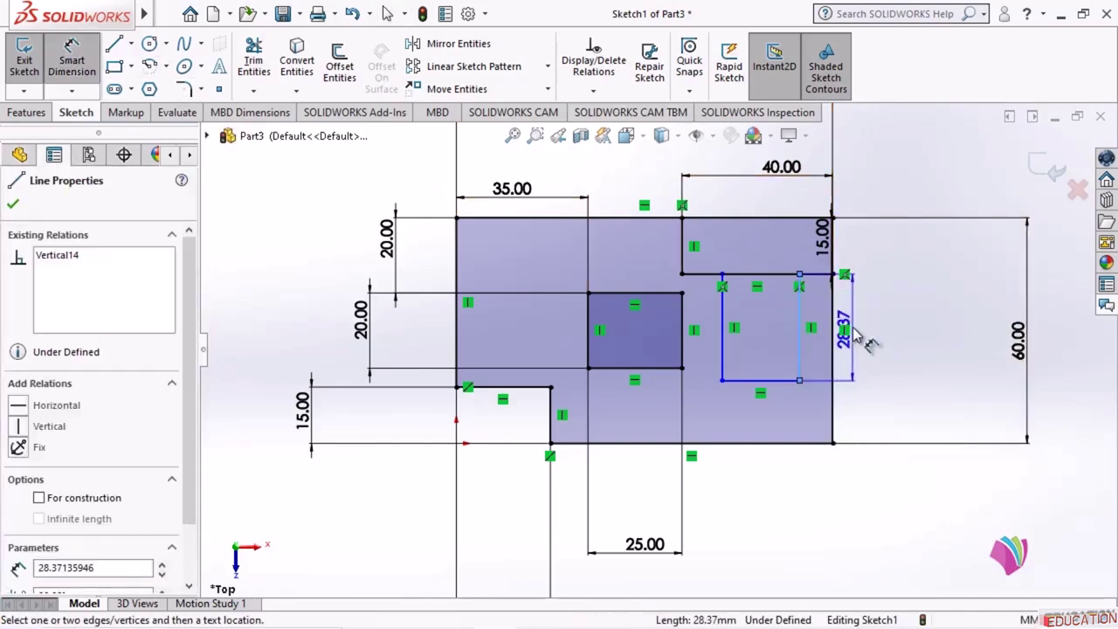
{"action": "left_click", "coordinate": [834, 313]}
{"action": "left_click", "coordinate": [943, 324]}
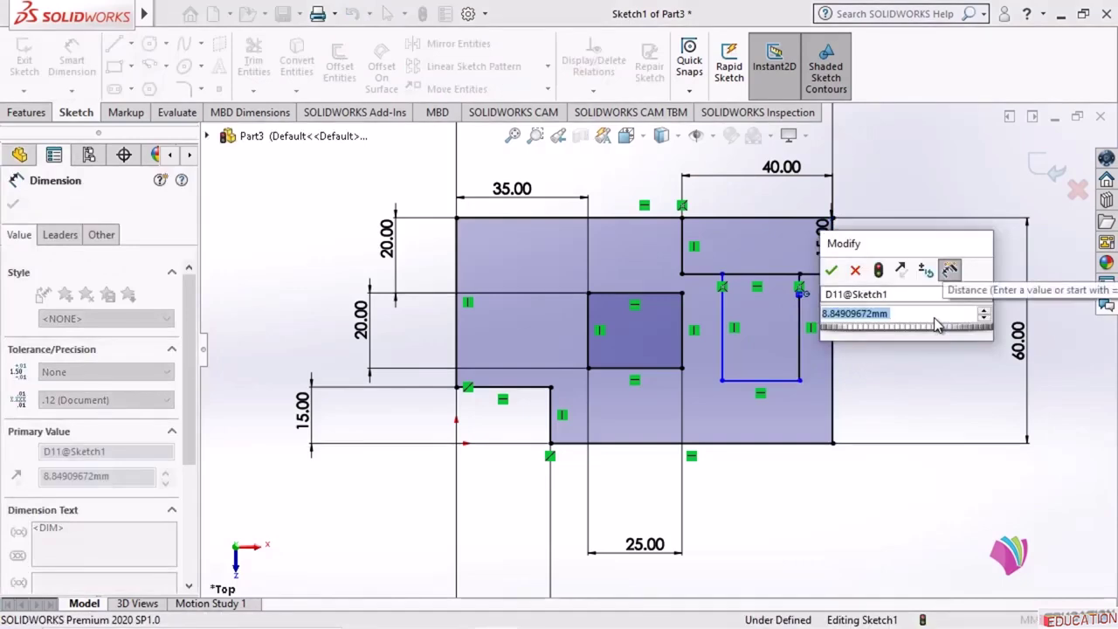
{"action": "type", "text": "15"}
{"action": "key", "text": "Return"}
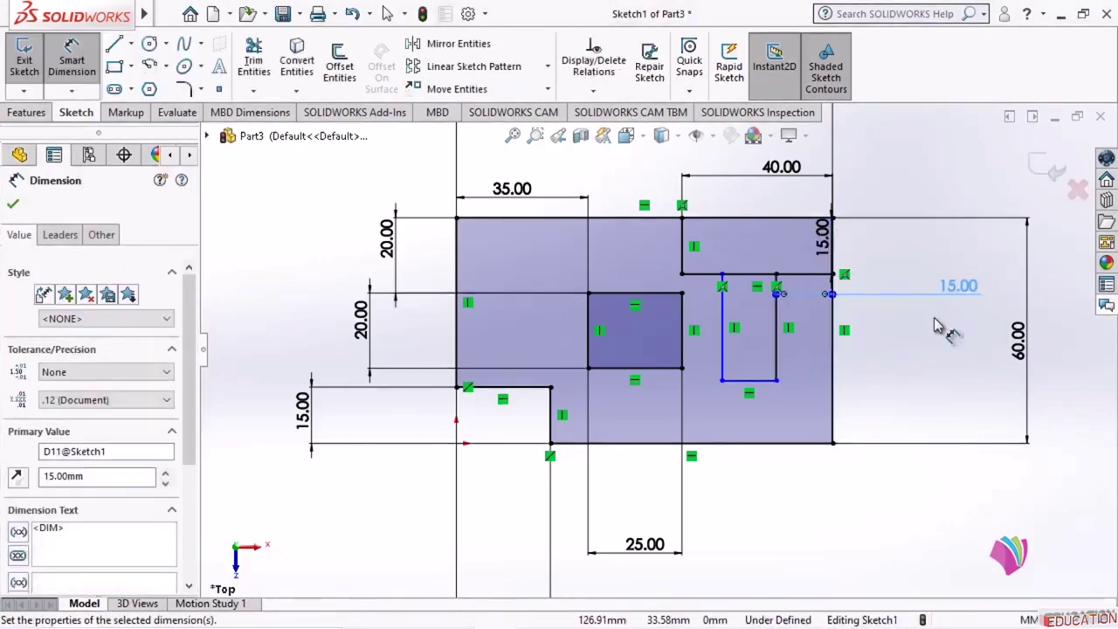
Check the slot dimensions in the Example-1.1.jpg reference drawing and dimension the slot's bottom line at 10 mm
{"action": "mouse_move", "coordinate": [612, 625]}
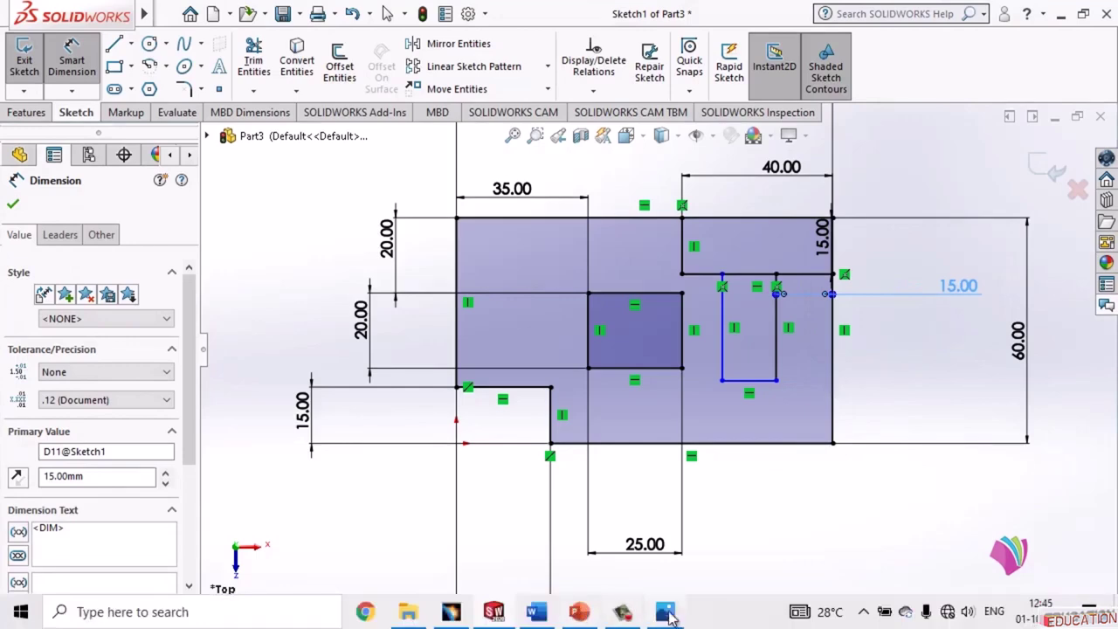
{"action": "left_click", "coordinate": [666, 614]}
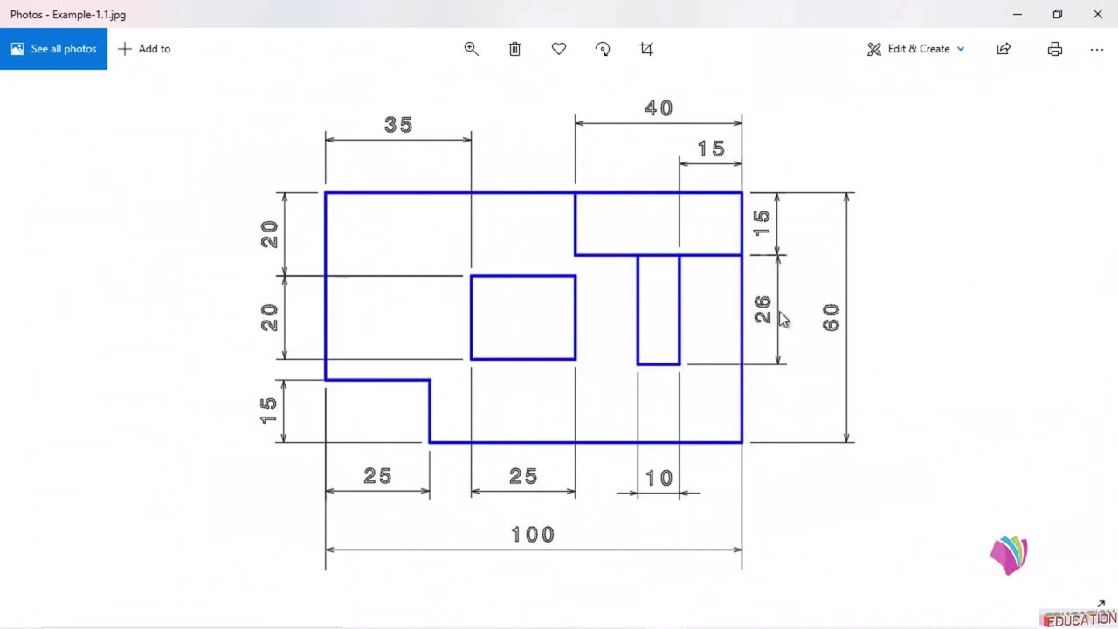
{"action": "left_click", "coordinate": [1023, 14]}
{"action": "left_click", "coordinate": [750, 381]}
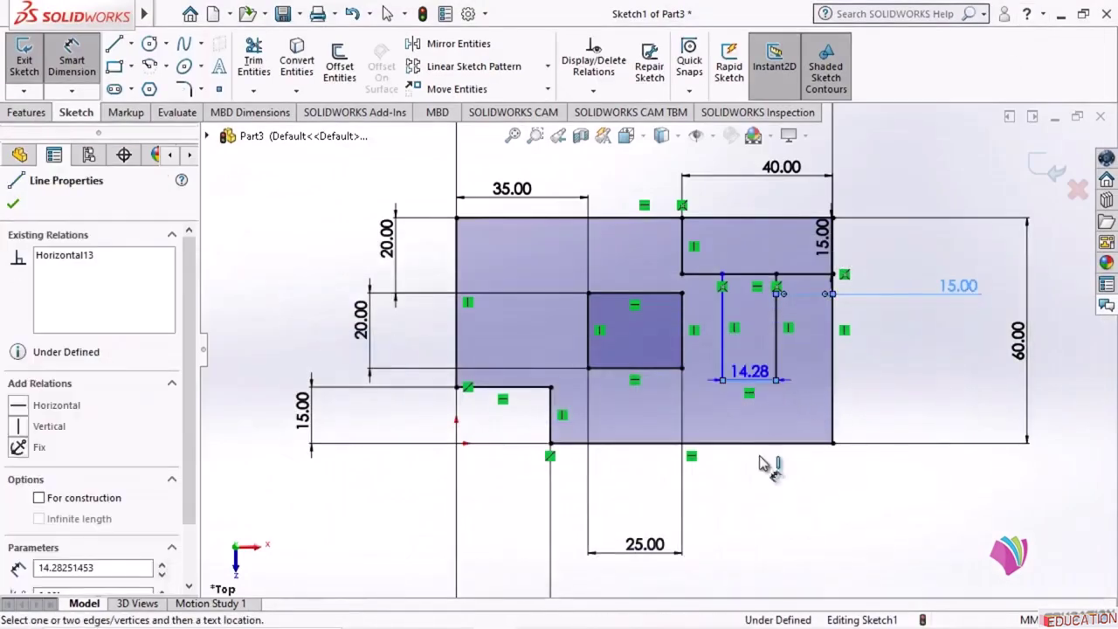
{"action": "left_click", "coordinate": [763, 488]}
{"action": "type", "text": "10"}
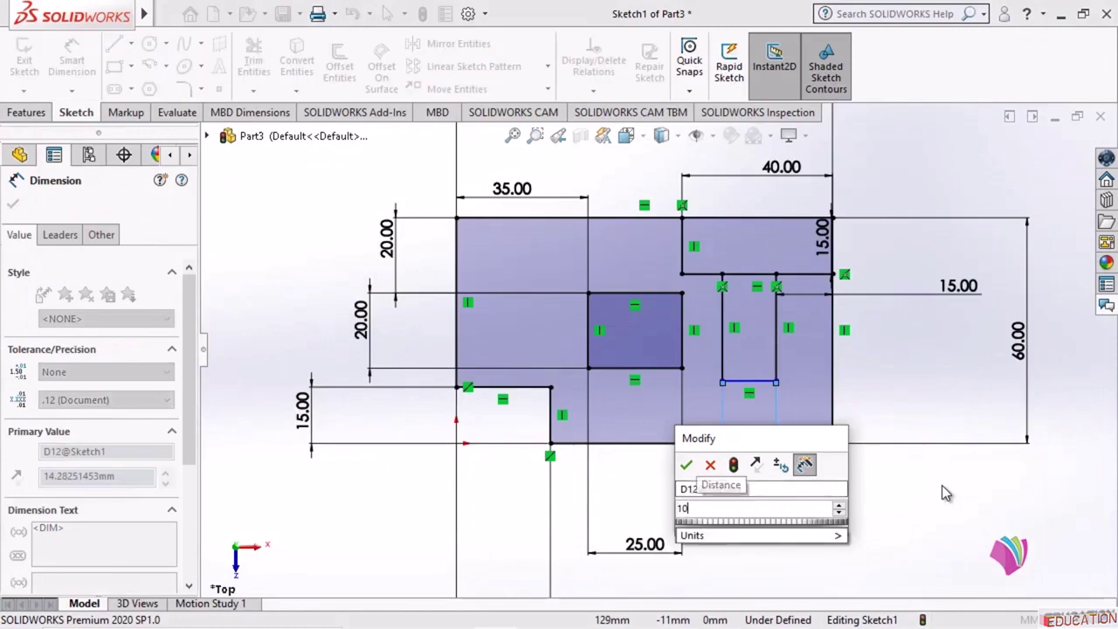
{"action": "key", "text": "Return"}
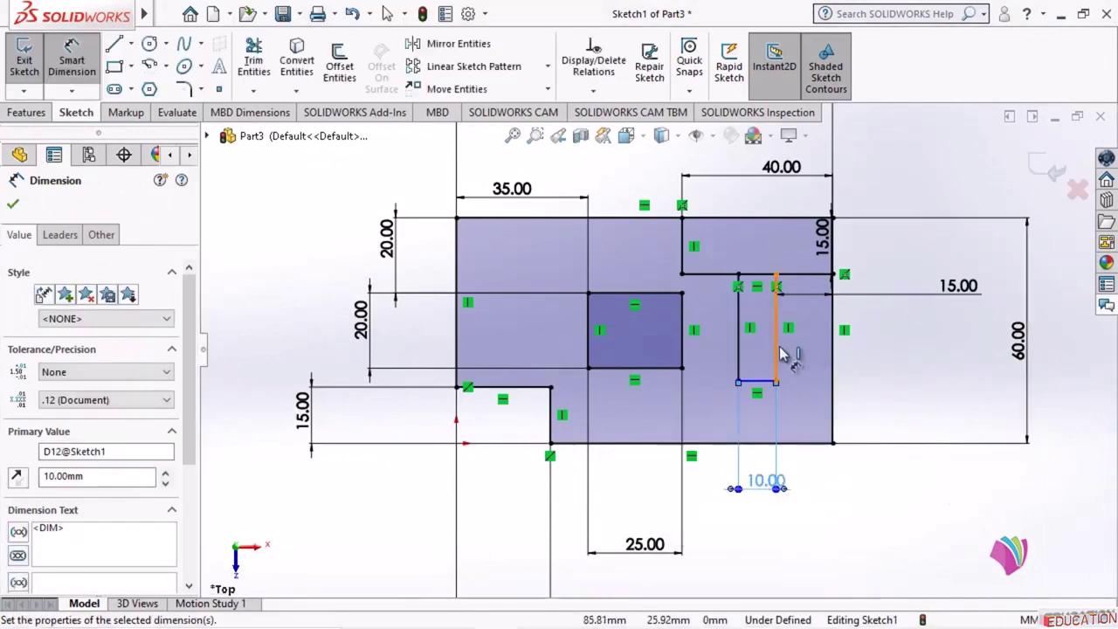
Dimension the slot's right vertical line and set its length to 26 mm
{"action": "left_click", "coordinate": [775, 354]}
{"action": "left_click", "coordinate": [906, 358]}
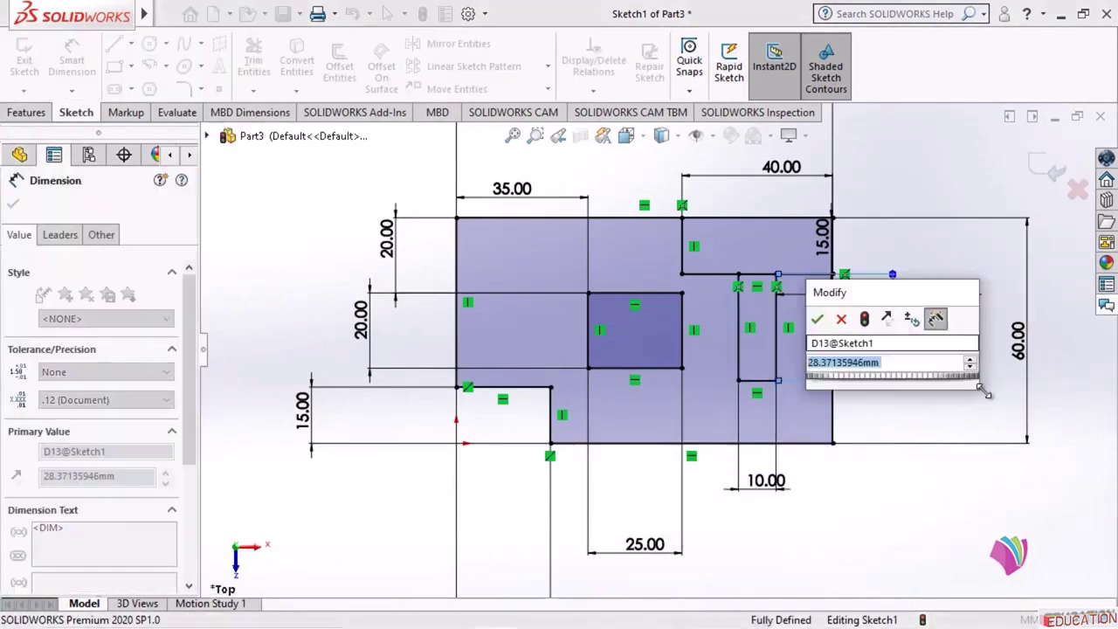
{"action": "type", "text": "26"}
{"action": "key", "text": "Return"}
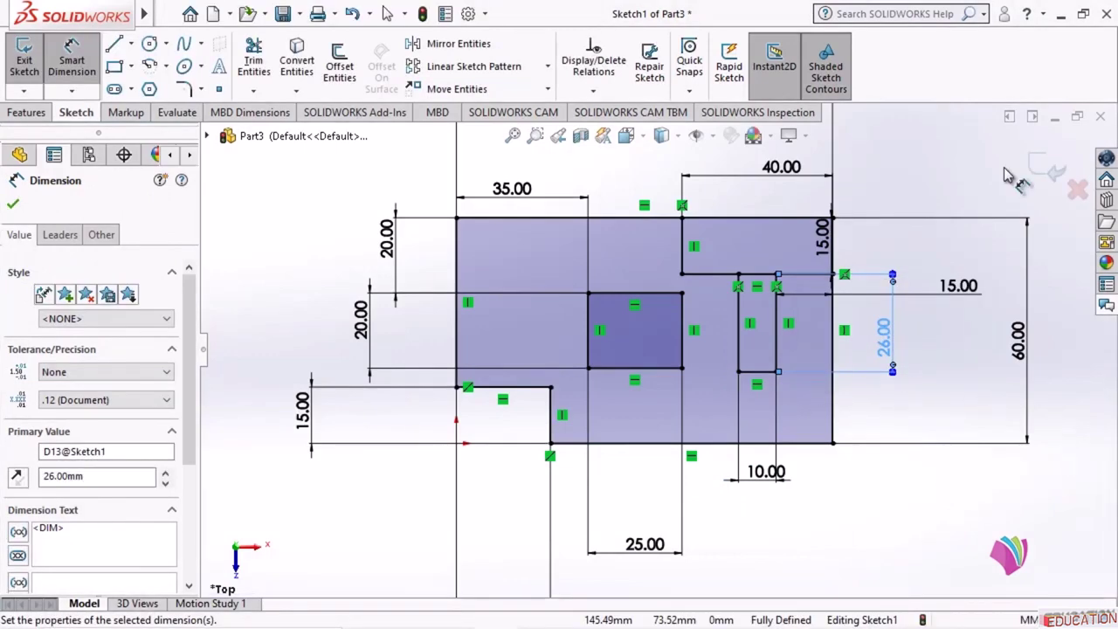
{"action": "key", "text": "Escape"}
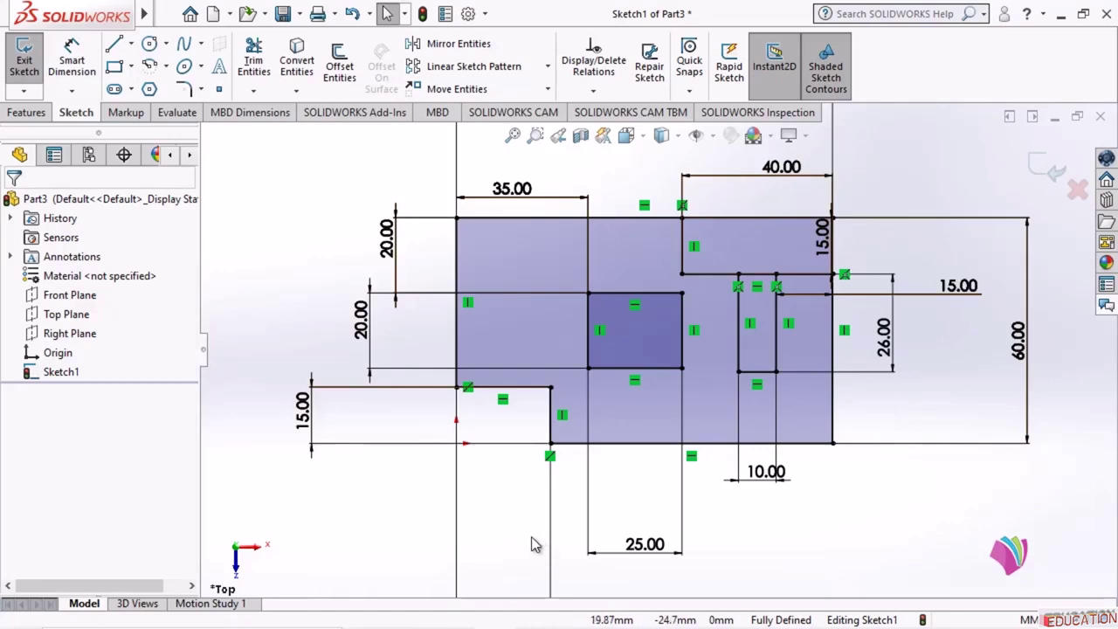
Switch to CATIA V5 and sketch a U-shaped slot about 19 mm wide from the upper-right horizontal line, its right side ending about 8 mm above that line
{"action": "left_click", "coordinate": [451, 614]}
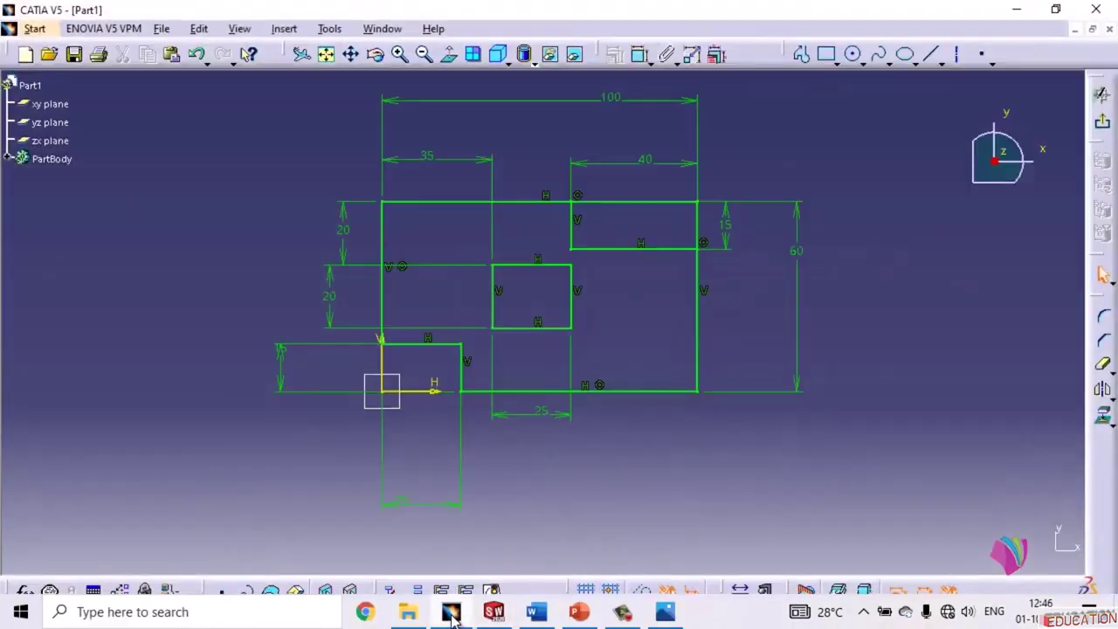
{"action": "left_click", "coordinate": [801, 54]}
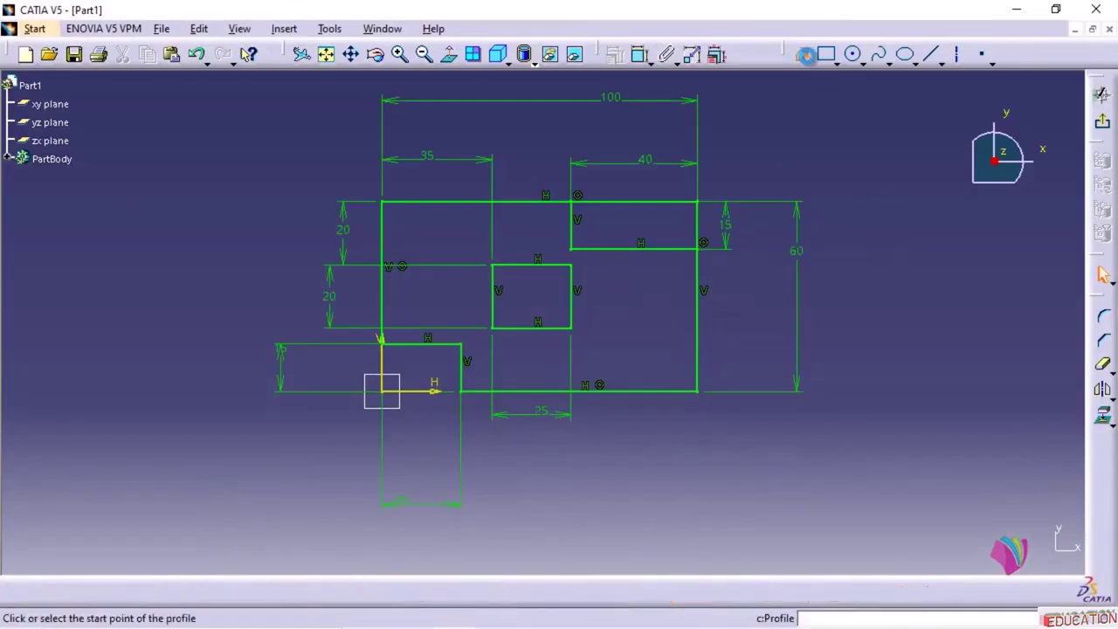
{"action": "left_click", "coordinate": [607, 249]}
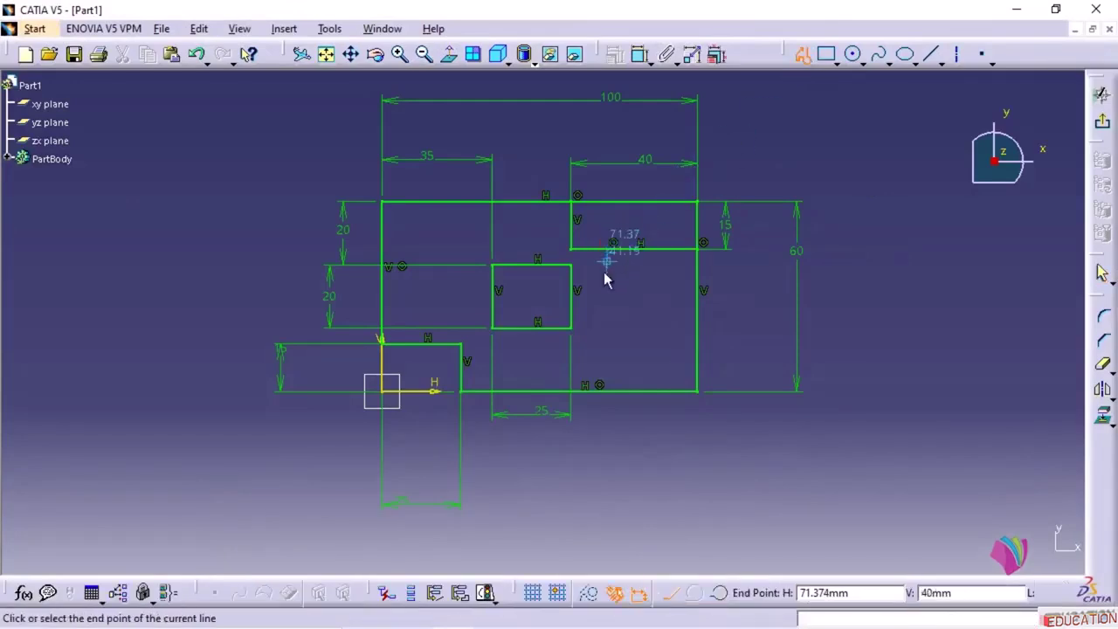
{"action": "left_click", "coordinate": [607, 323]}
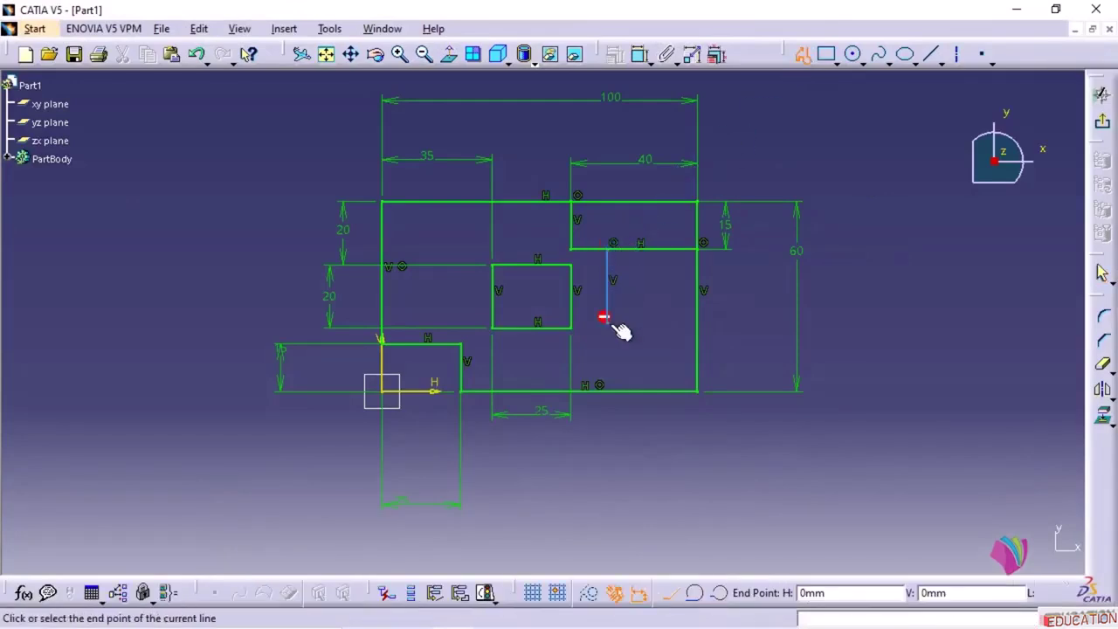
{"action": "left_click", "coordinate": [666, 323]}
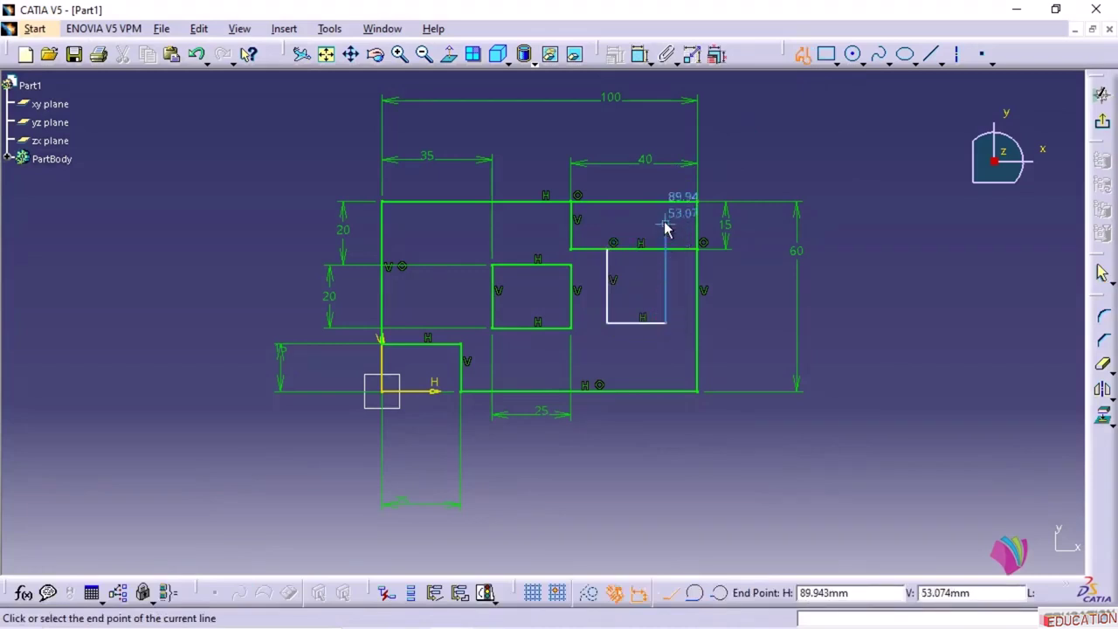
{"action": "left_click", "coordinate": [665, 225]}
{"action": "key", "text": "Escape"}
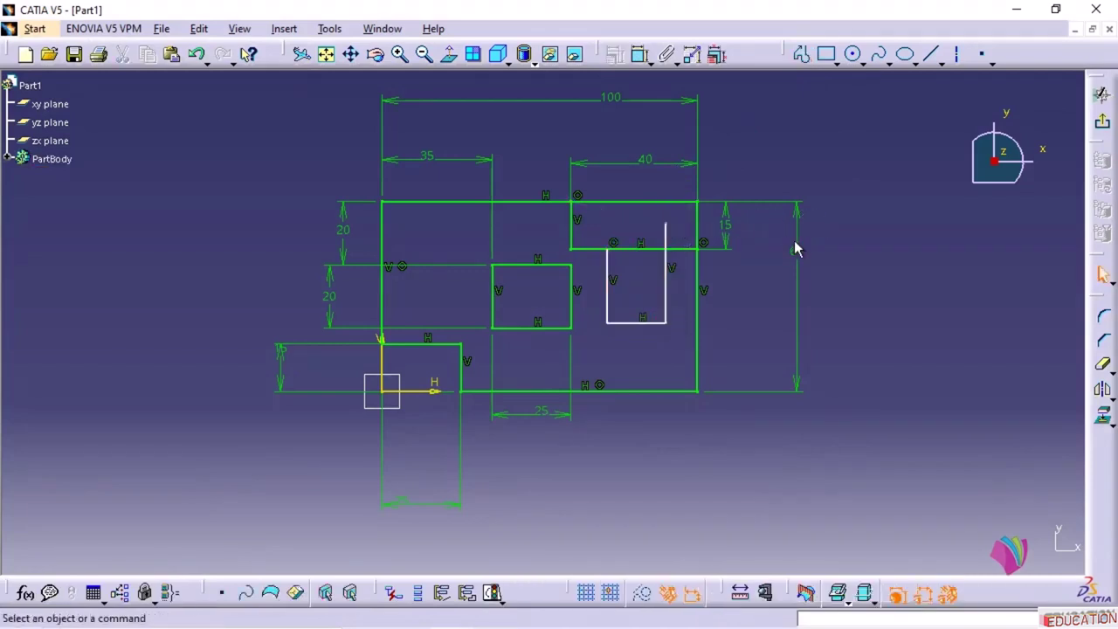
Quick Trim the slot's right line above the upper-right horizontal line and constrain it 15 mm from the profile's right edge
{"action": "left_click", "coordinate": [1102, 369]}
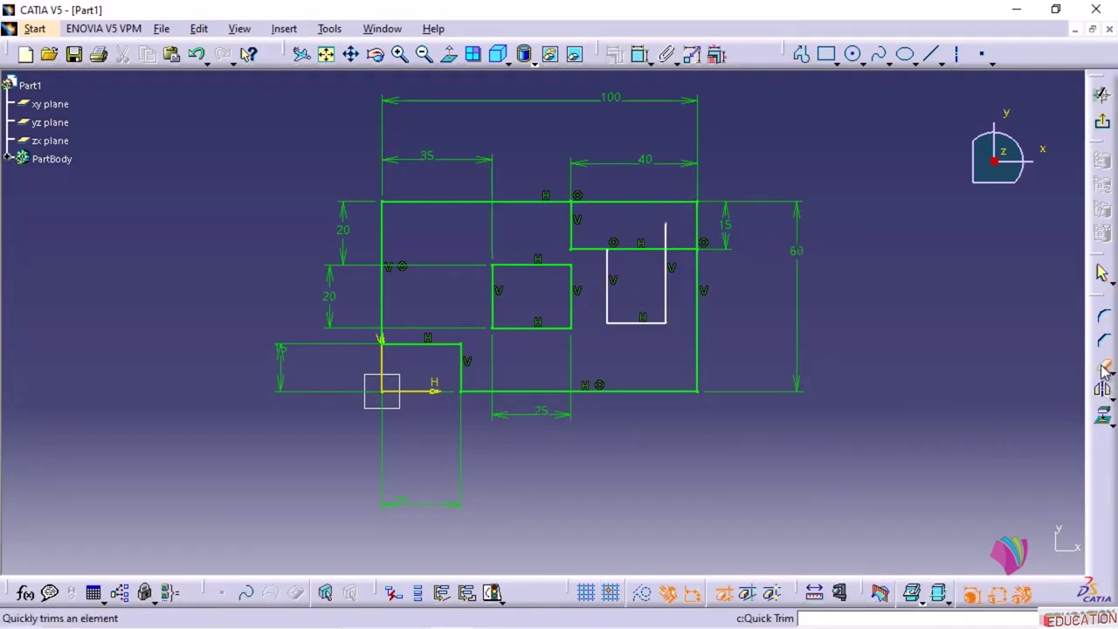
{"action": "left_click", "coordinate": [677, 239]}
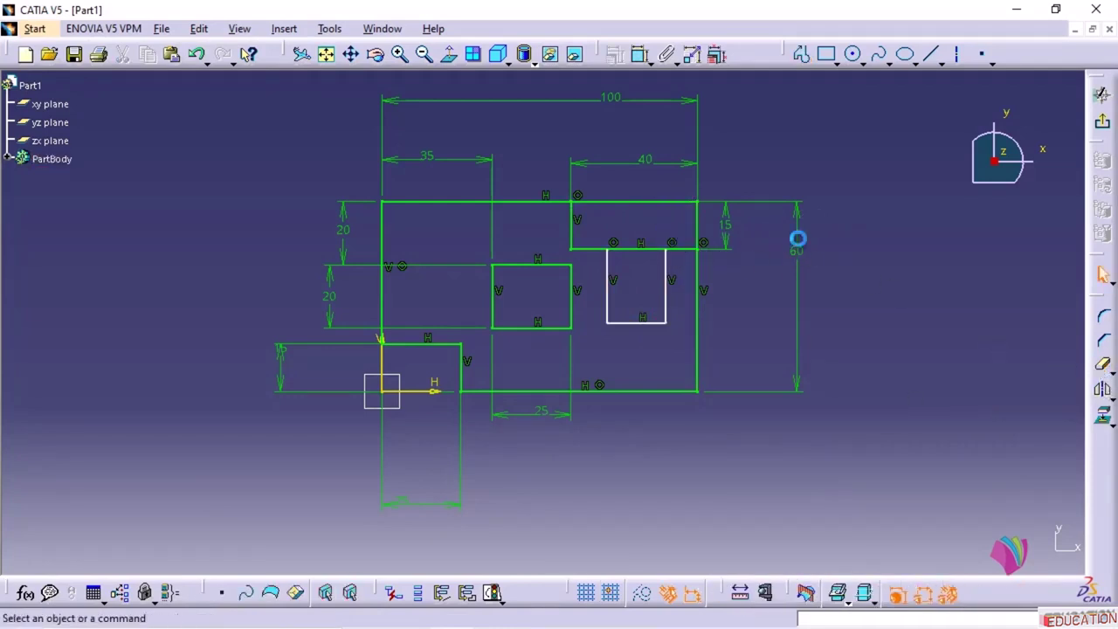
{"action": "left_click", "coordinate": [639, 54]}
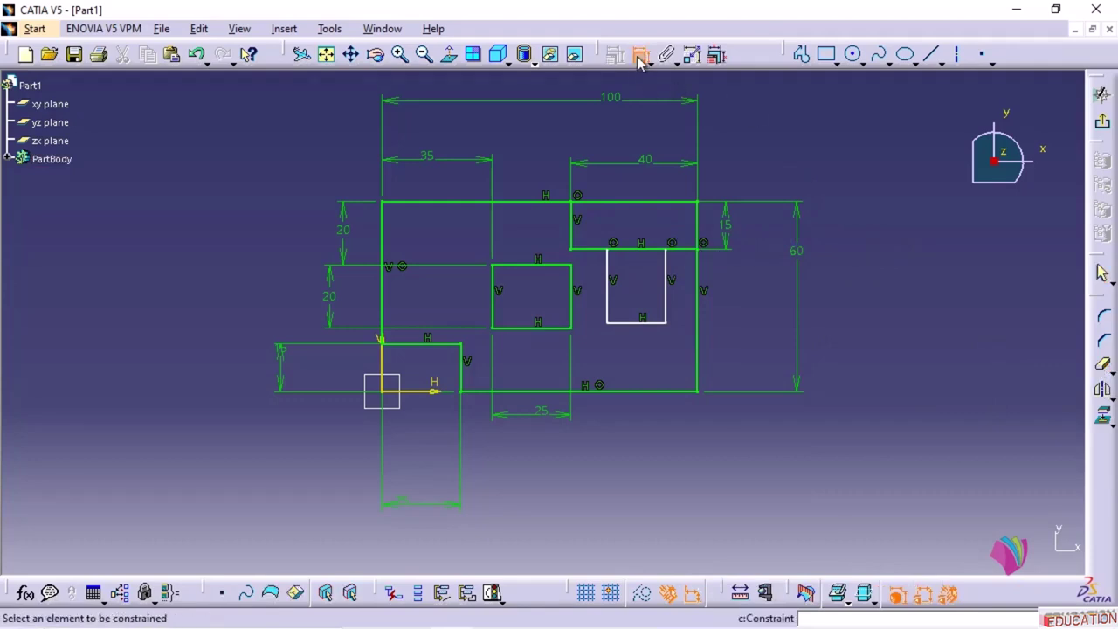
{"action": "left_click", "coordinate": [666, 295]}
{"action": "left_click", "coordinate": [699, 302]}
{"action": "left_click", "coordinate": [759, 282]}
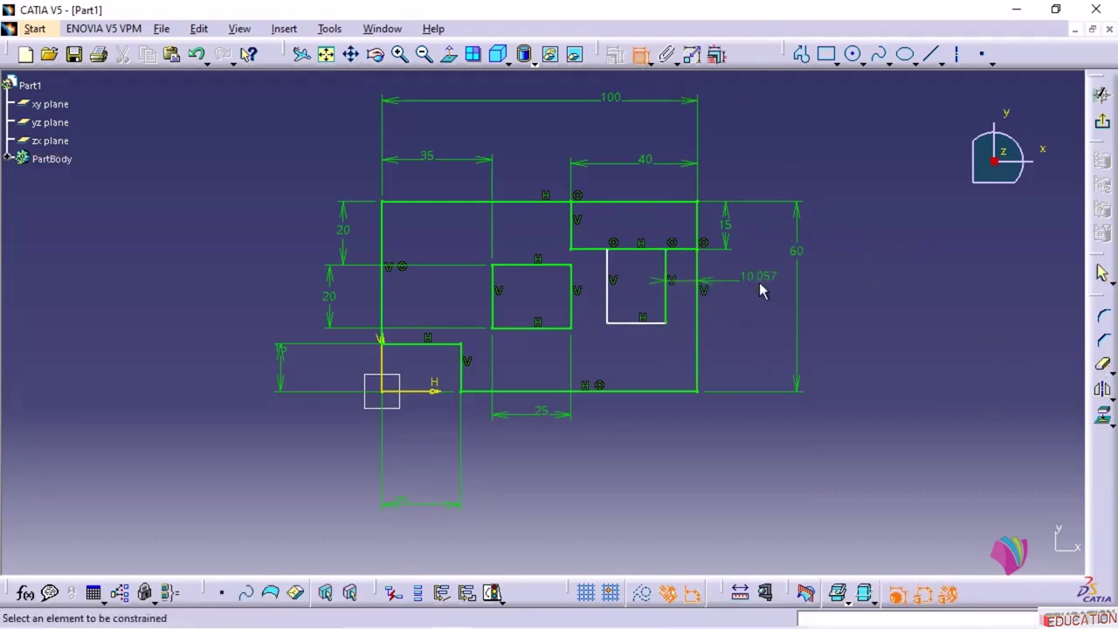
{"action": "double_click", "coordinate": [761, 276]}
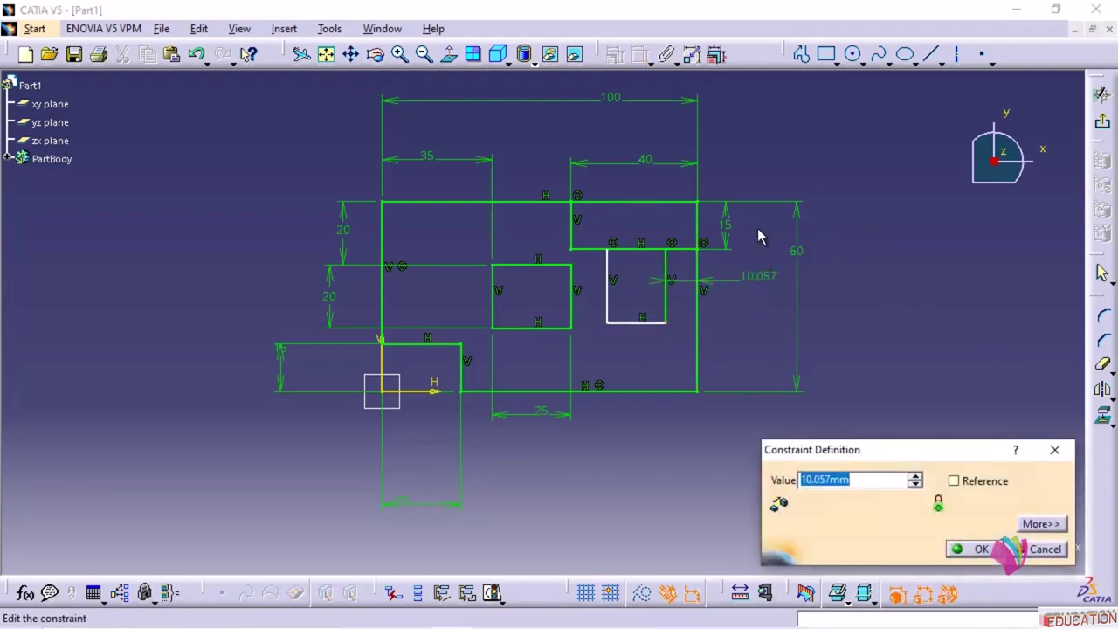
{"action": "type", "text": "15"}
{"action": "key", "text": "Return"}
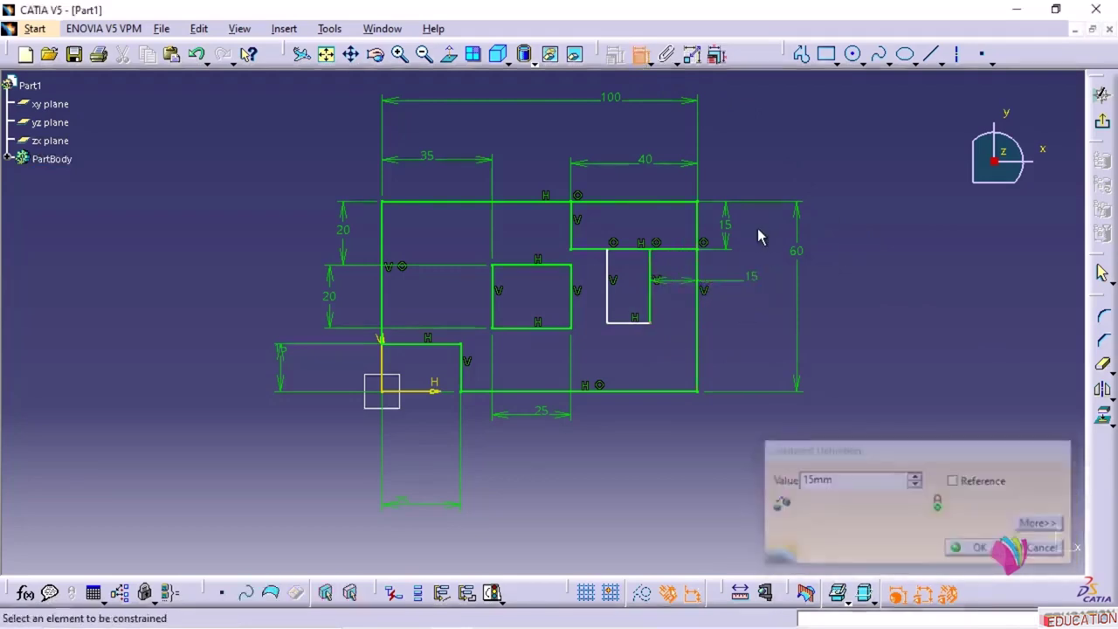
Constrain the length of the slot's bottom line and set it to 10 mm
{"action": "left_click", "coordinate": [638, 323]}
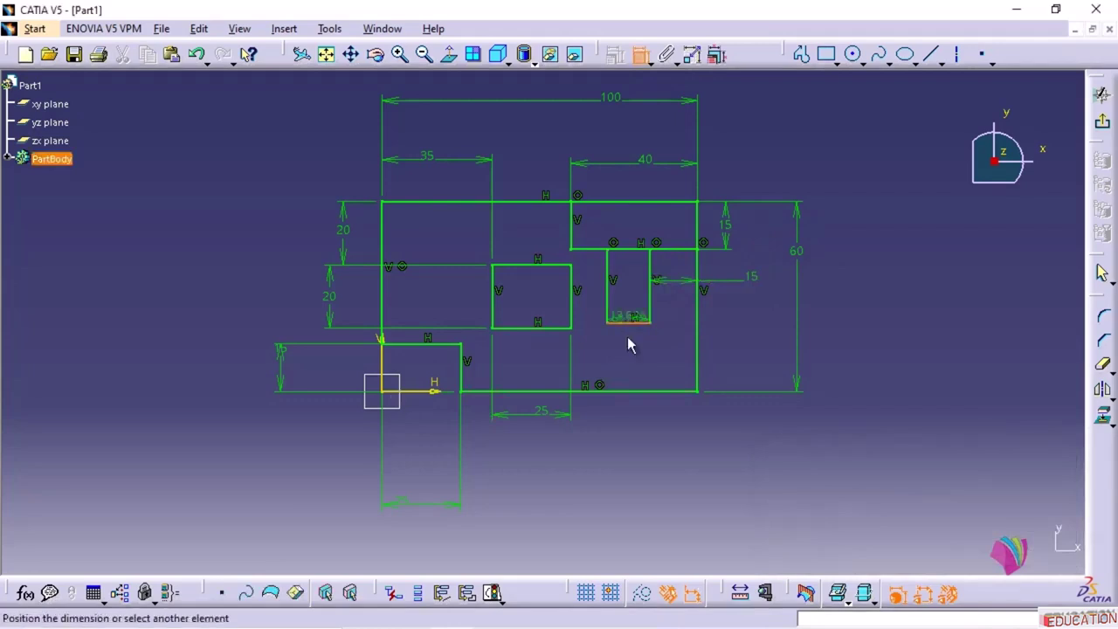
{"action": "left_click", "coordinate": [619, 447]}
{"action": "double_click", "coordinate": [627, 435]}
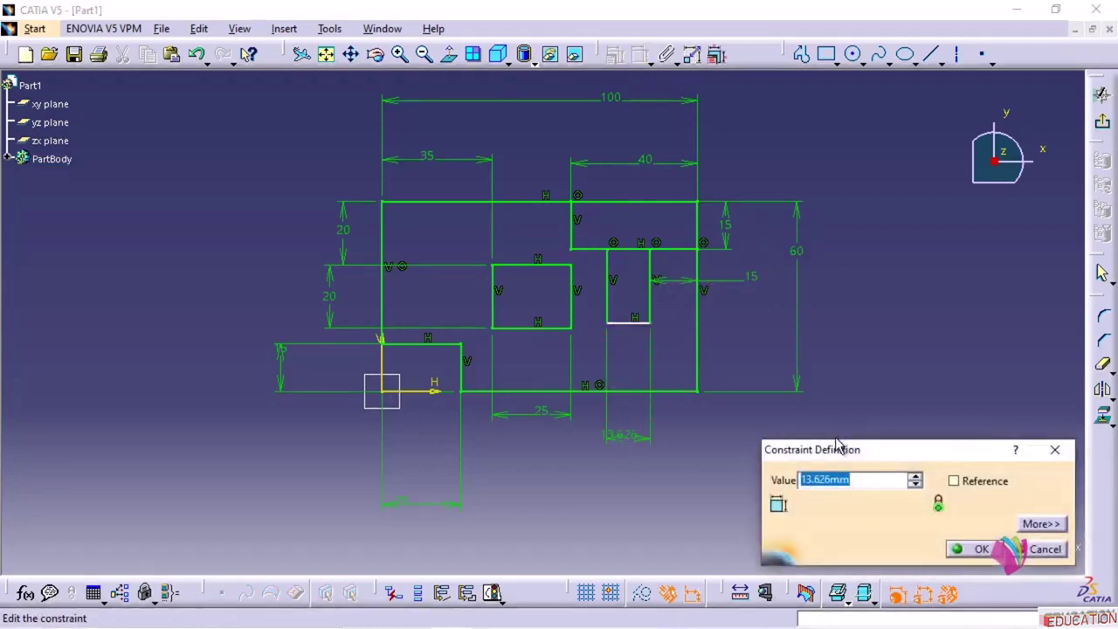
{"action": "type", "text": "10"}
{"action": "key", "text": "Return"}
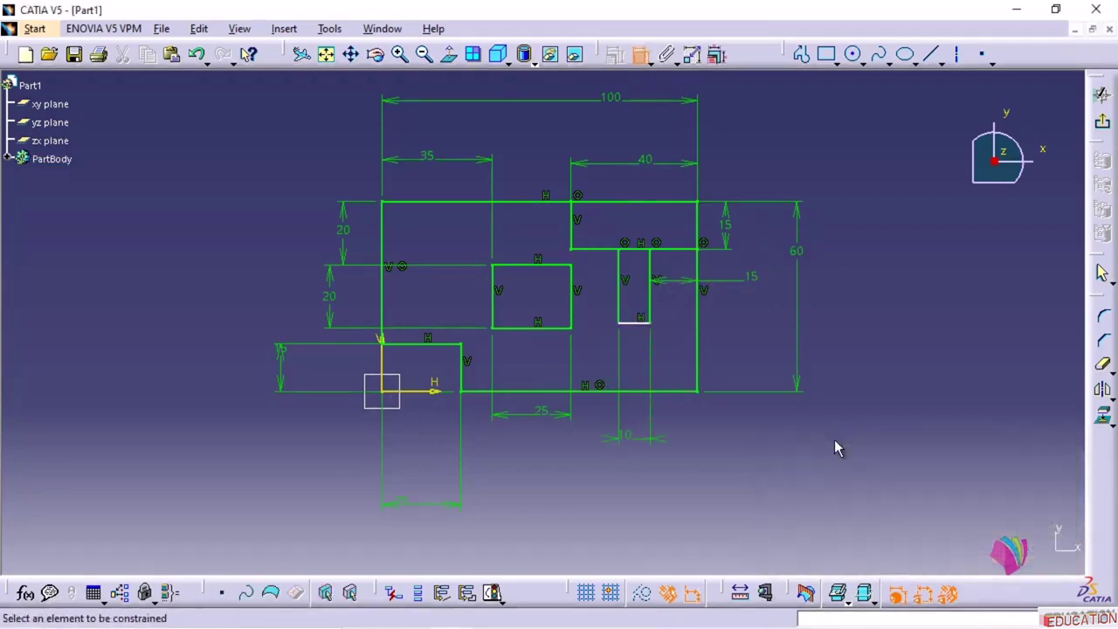
Constrain the length of the slot's right vertical line and set it to 26 mm
{"action": "left_click", "coordinate": [649, 303]}
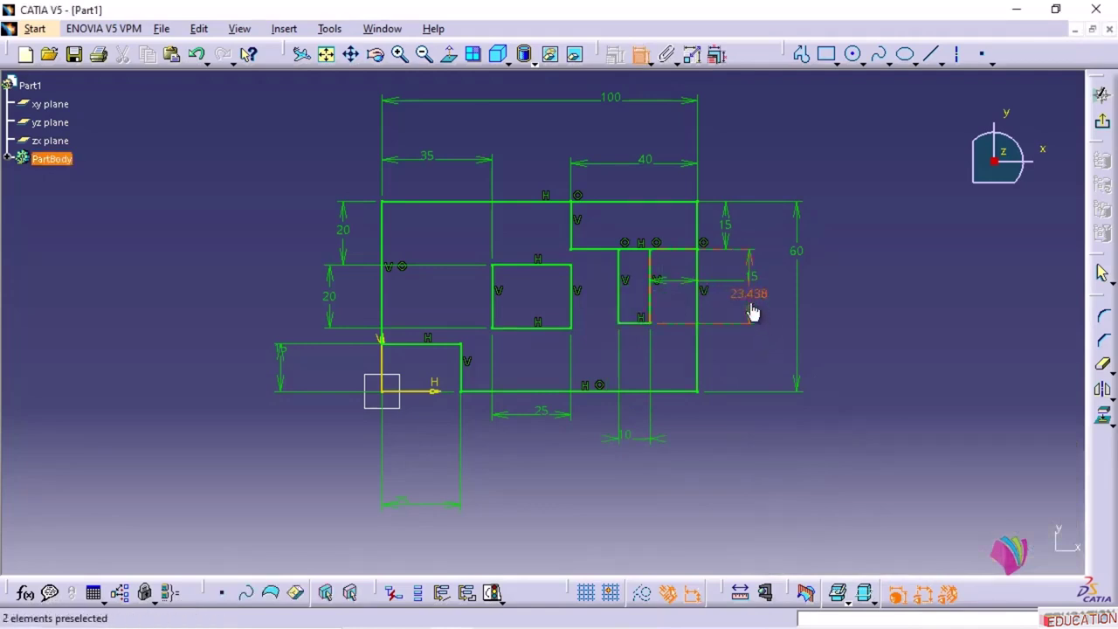
{"action": "left_click", "coordinate": [753, 313]}
{"action": "double_click", "coordinate": [749, 295]}
{"action": "type", "text": "26"}
{"action": "key", "text": "Return"}
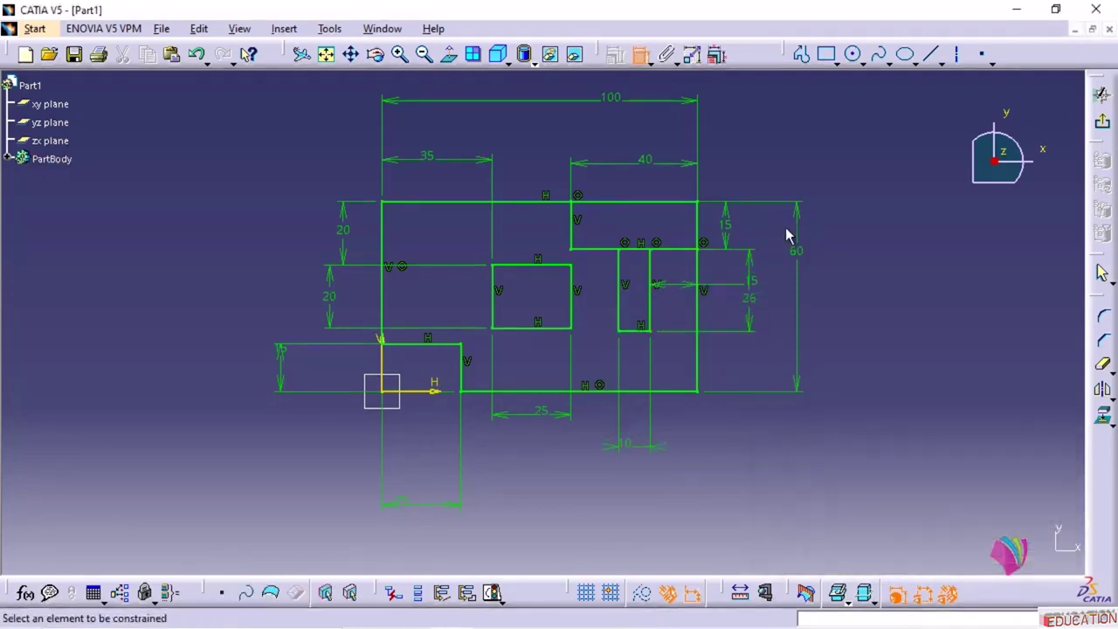